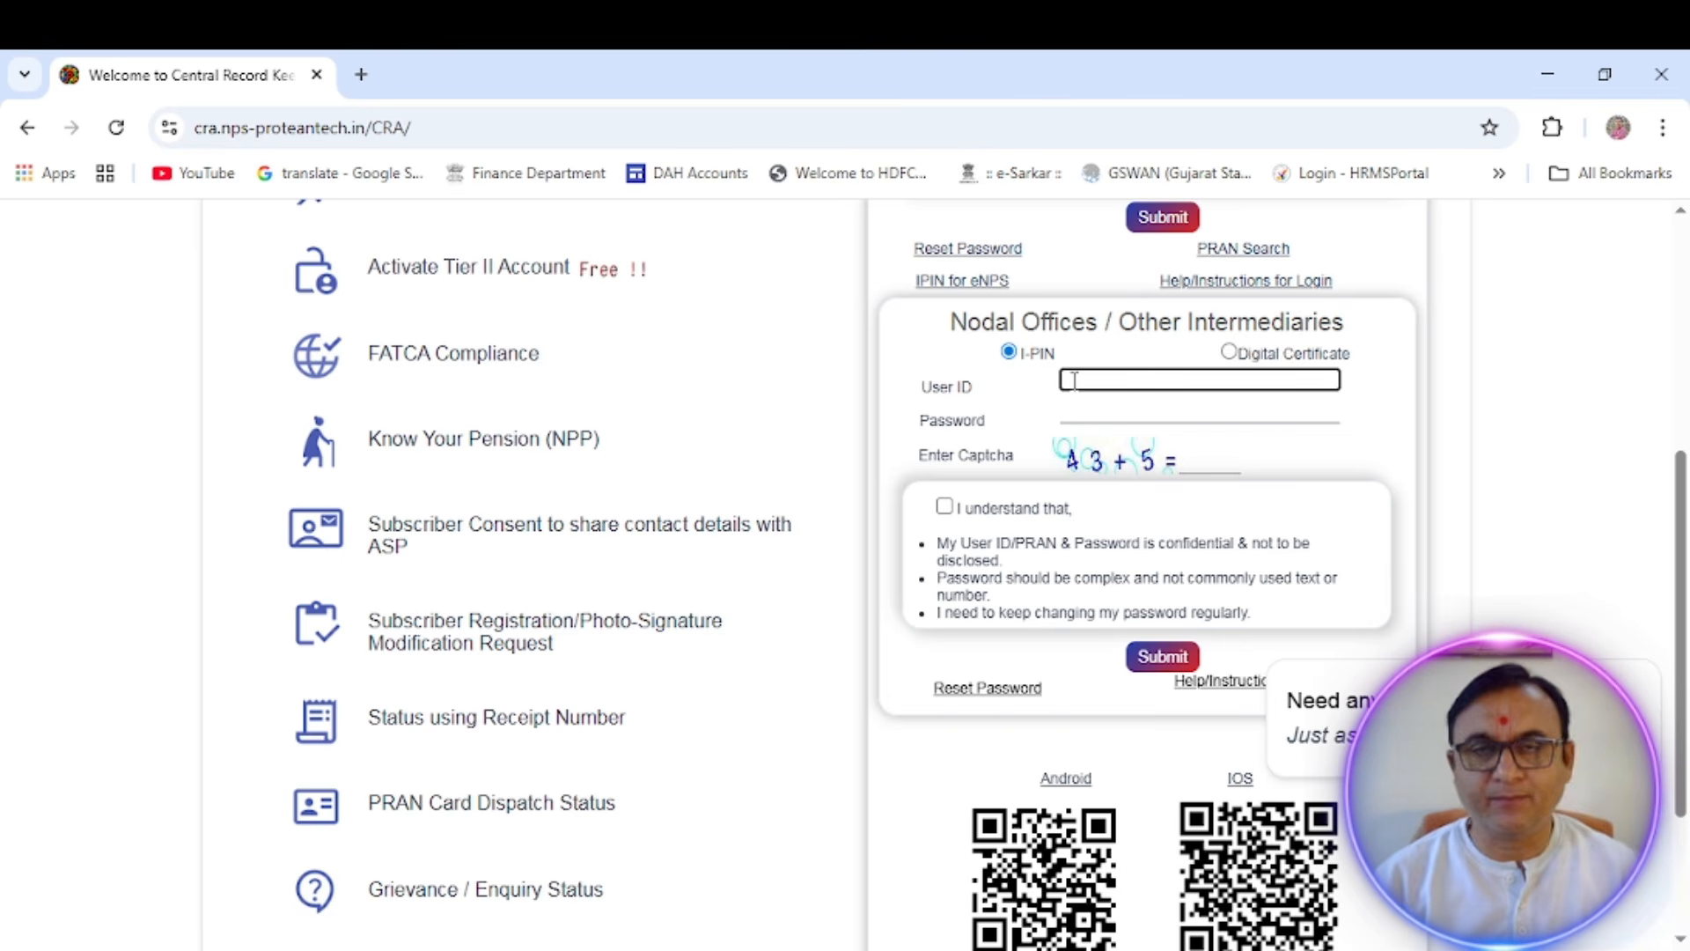
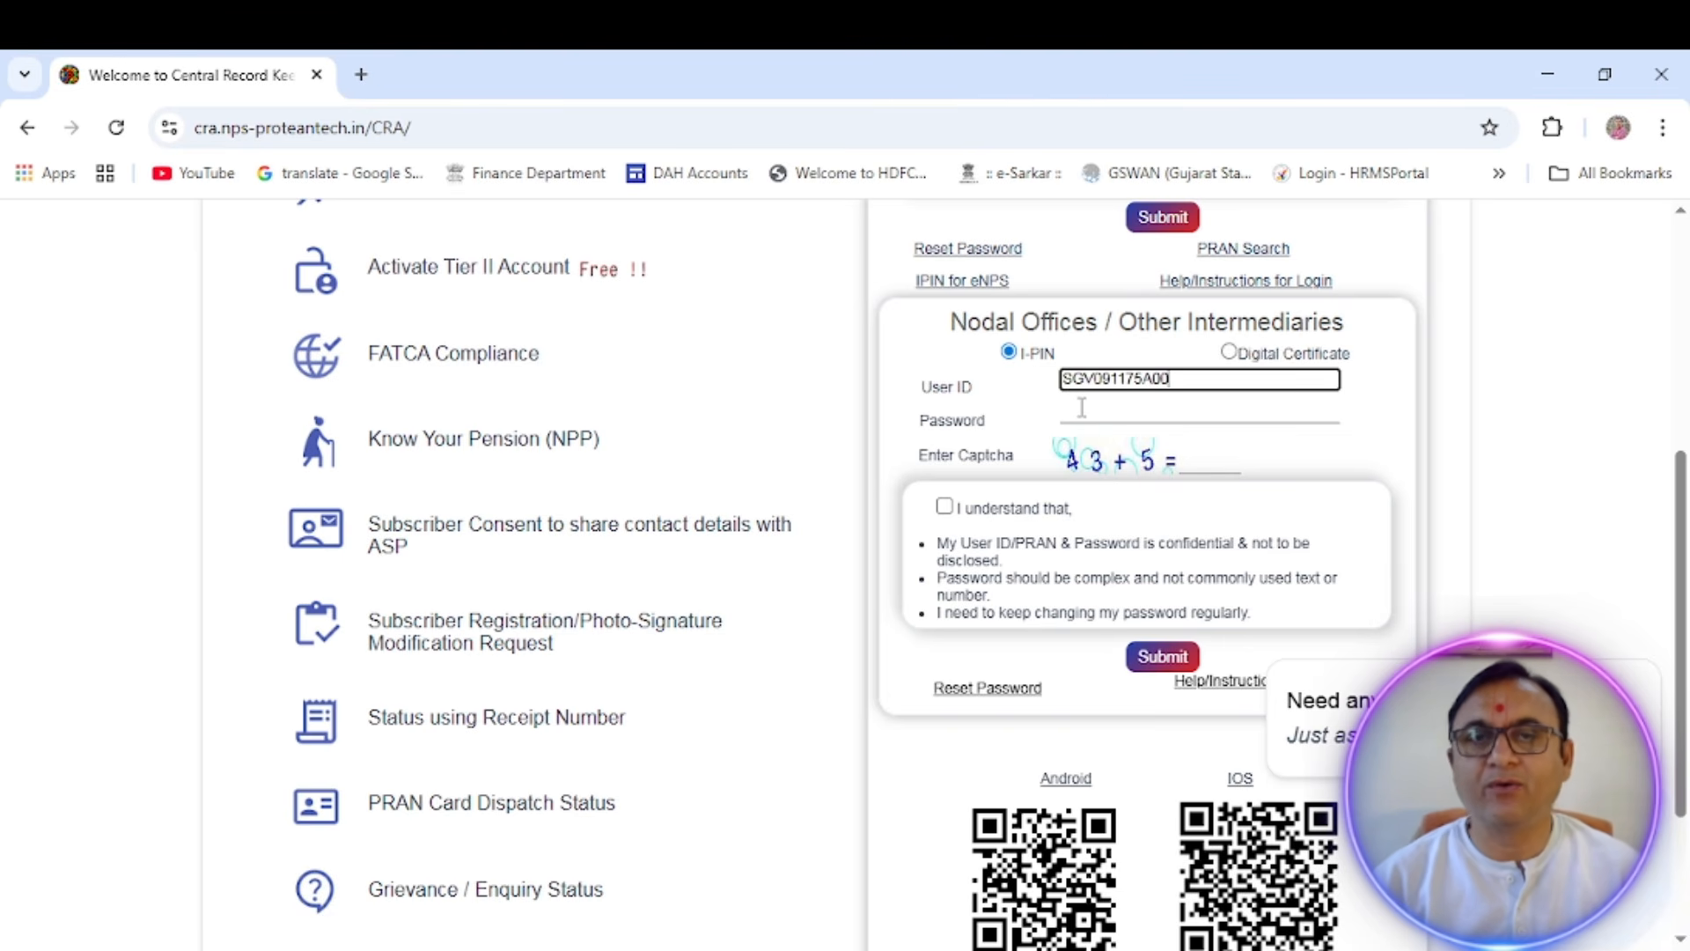
- Enter the nodal office user ID and the account password in the Nodal Offices / Other Intermediaries login form
click(1082, 416)
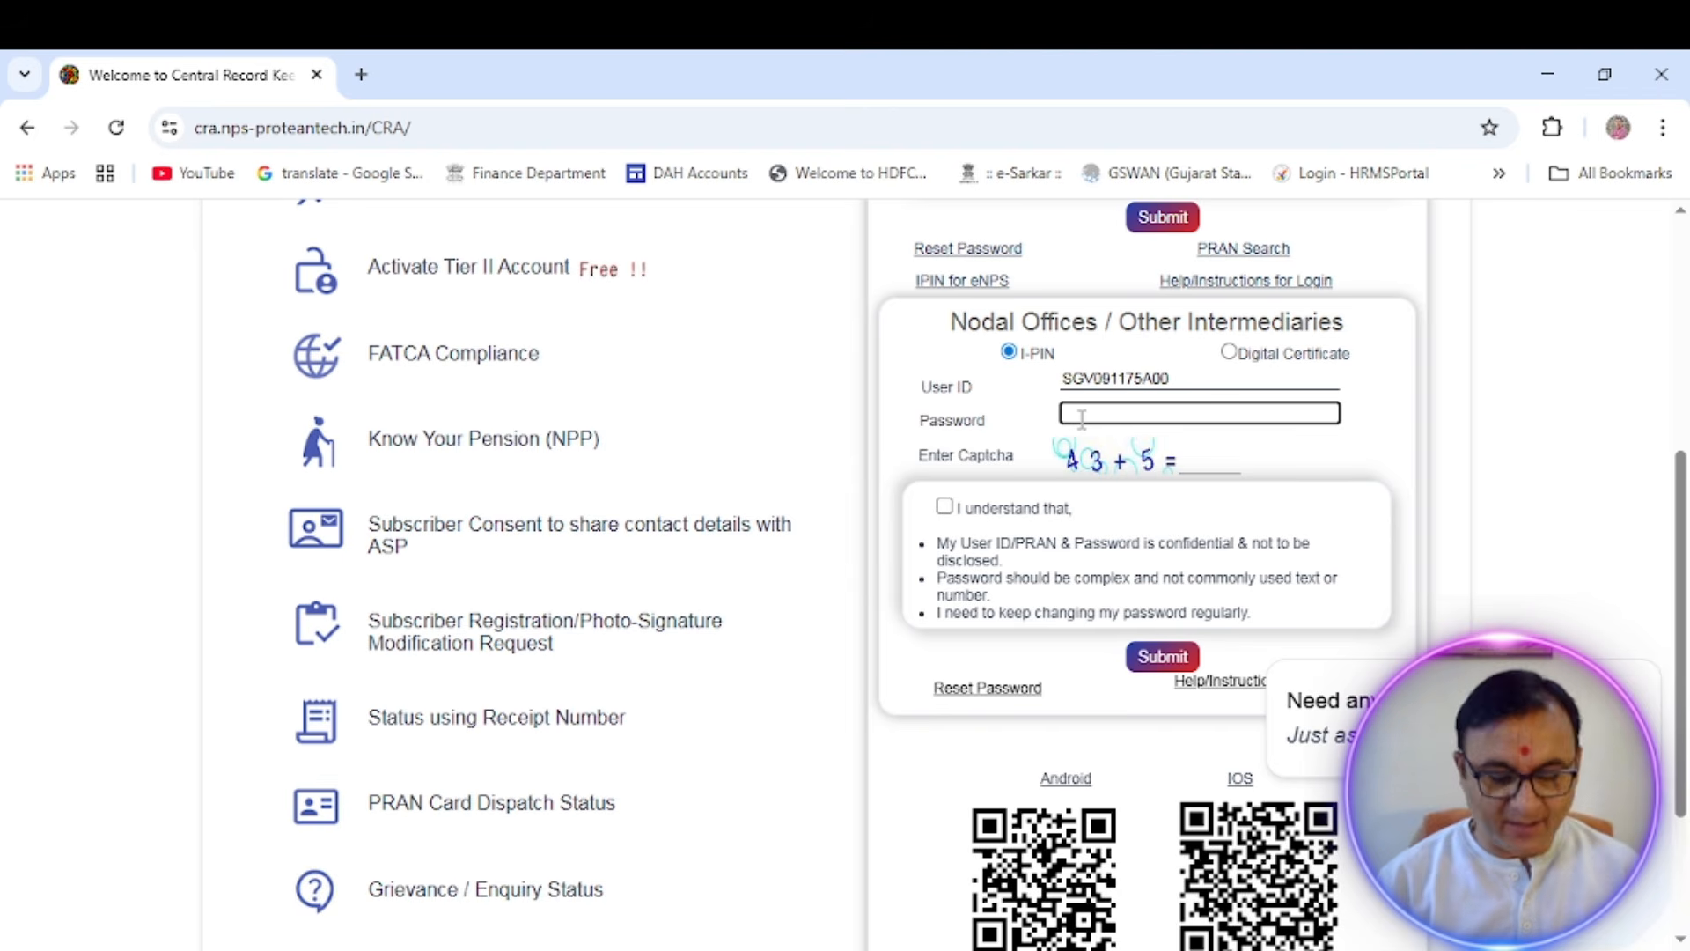
text(**)
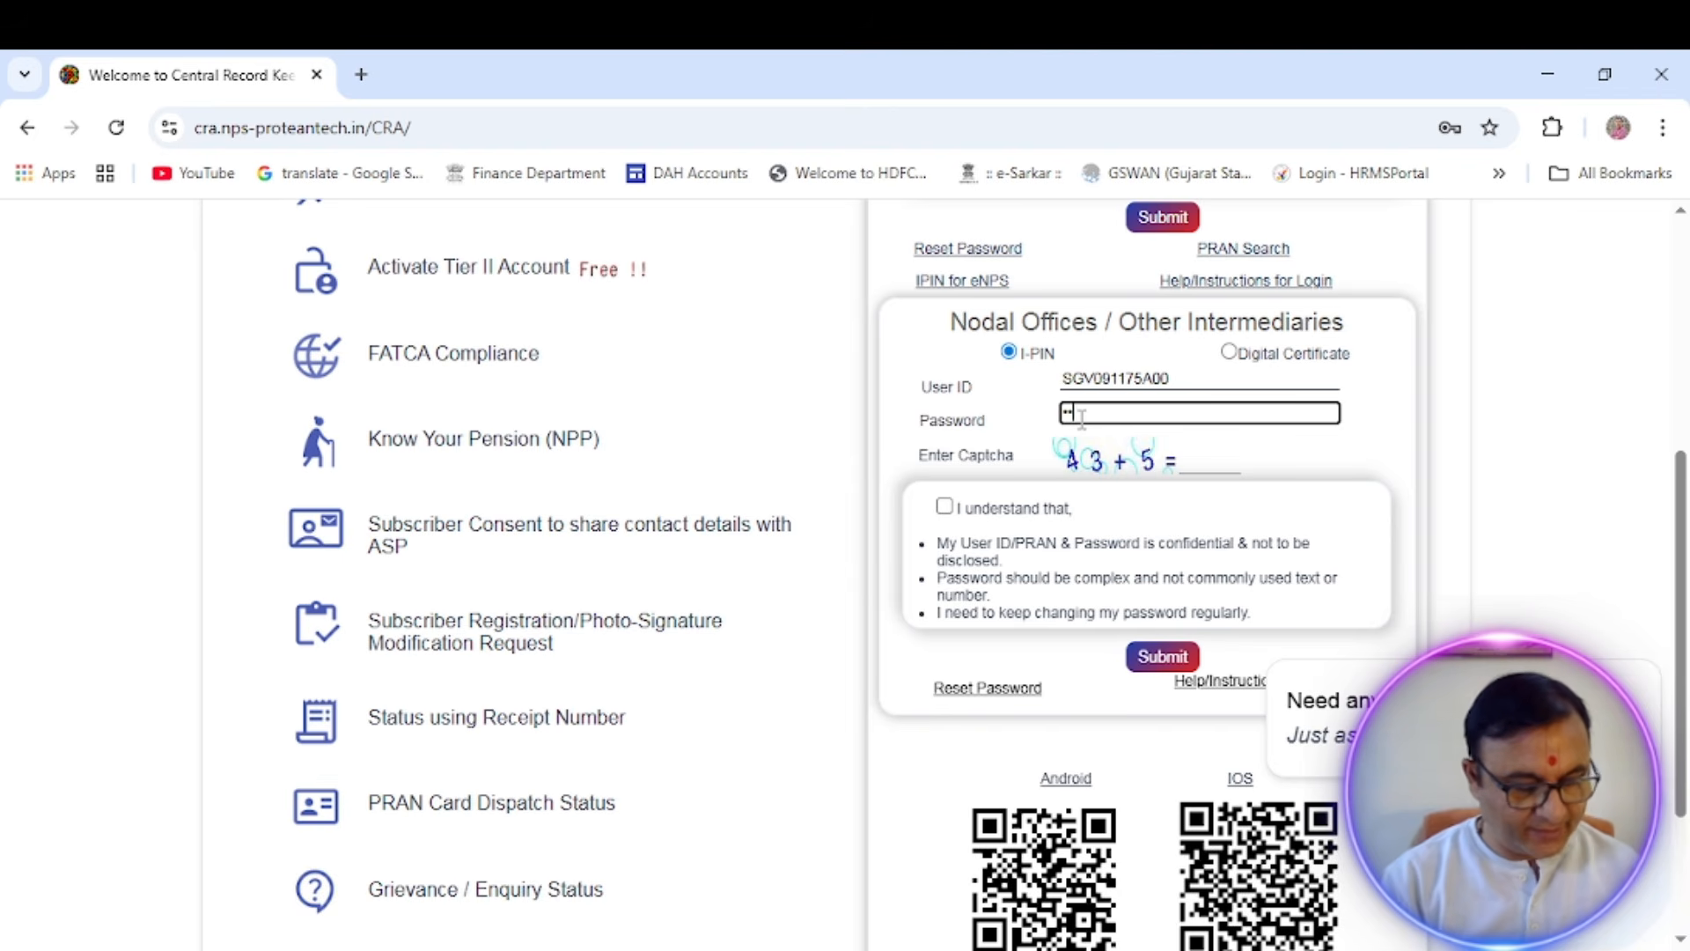
text(*)
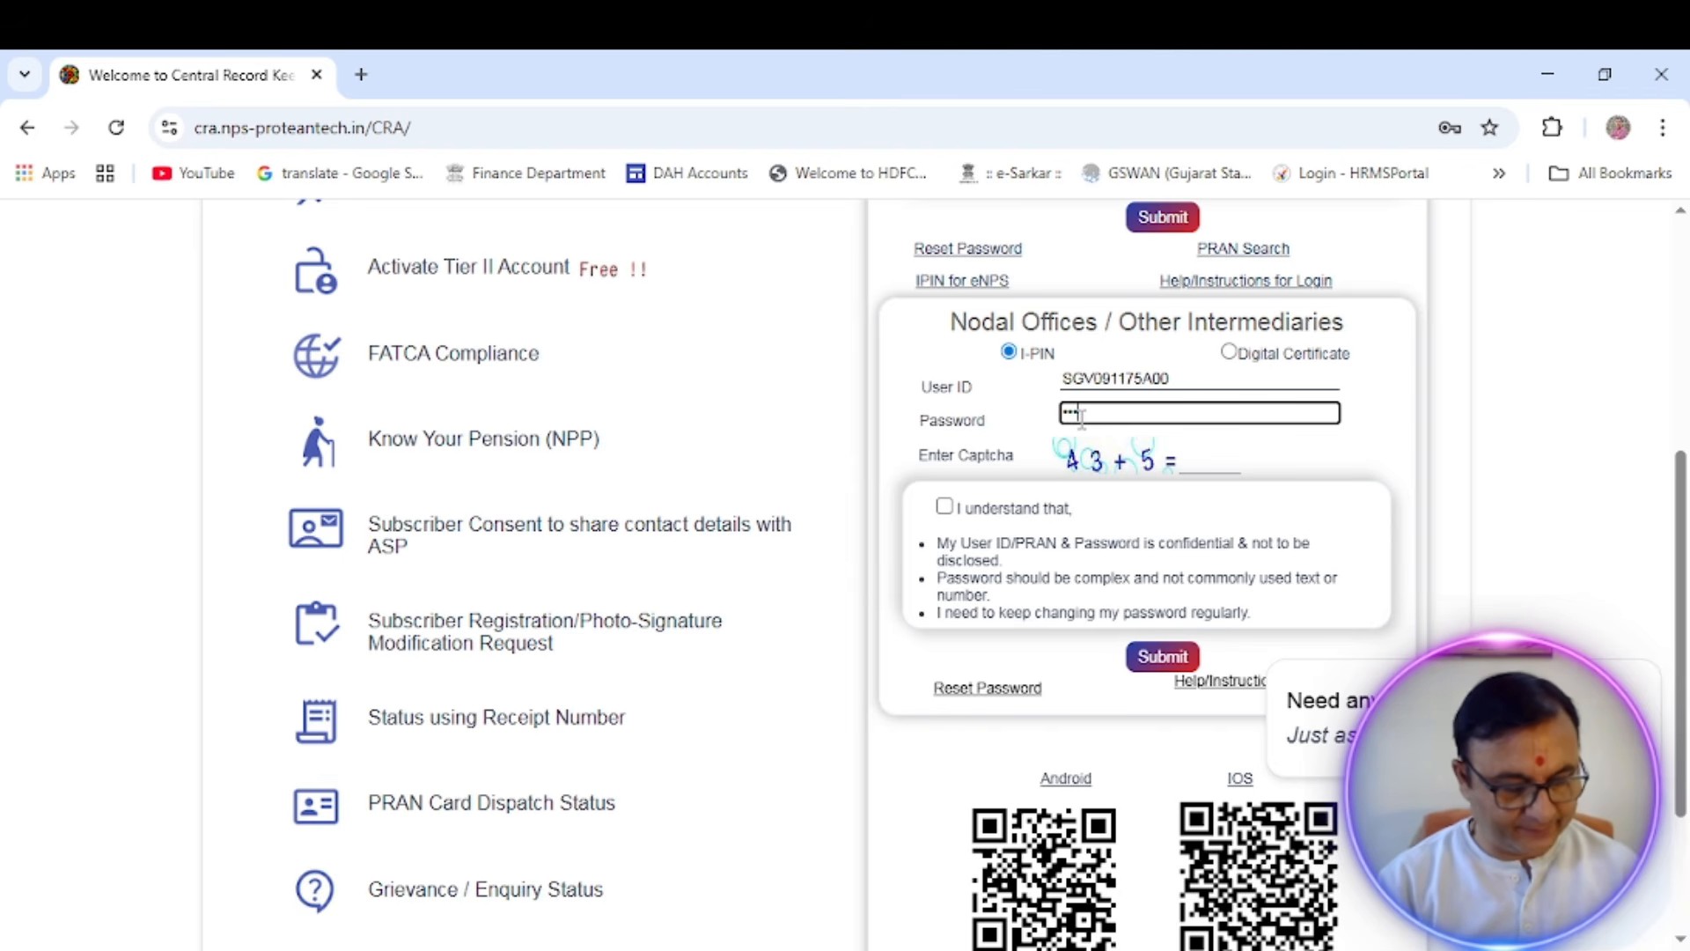
text(**)
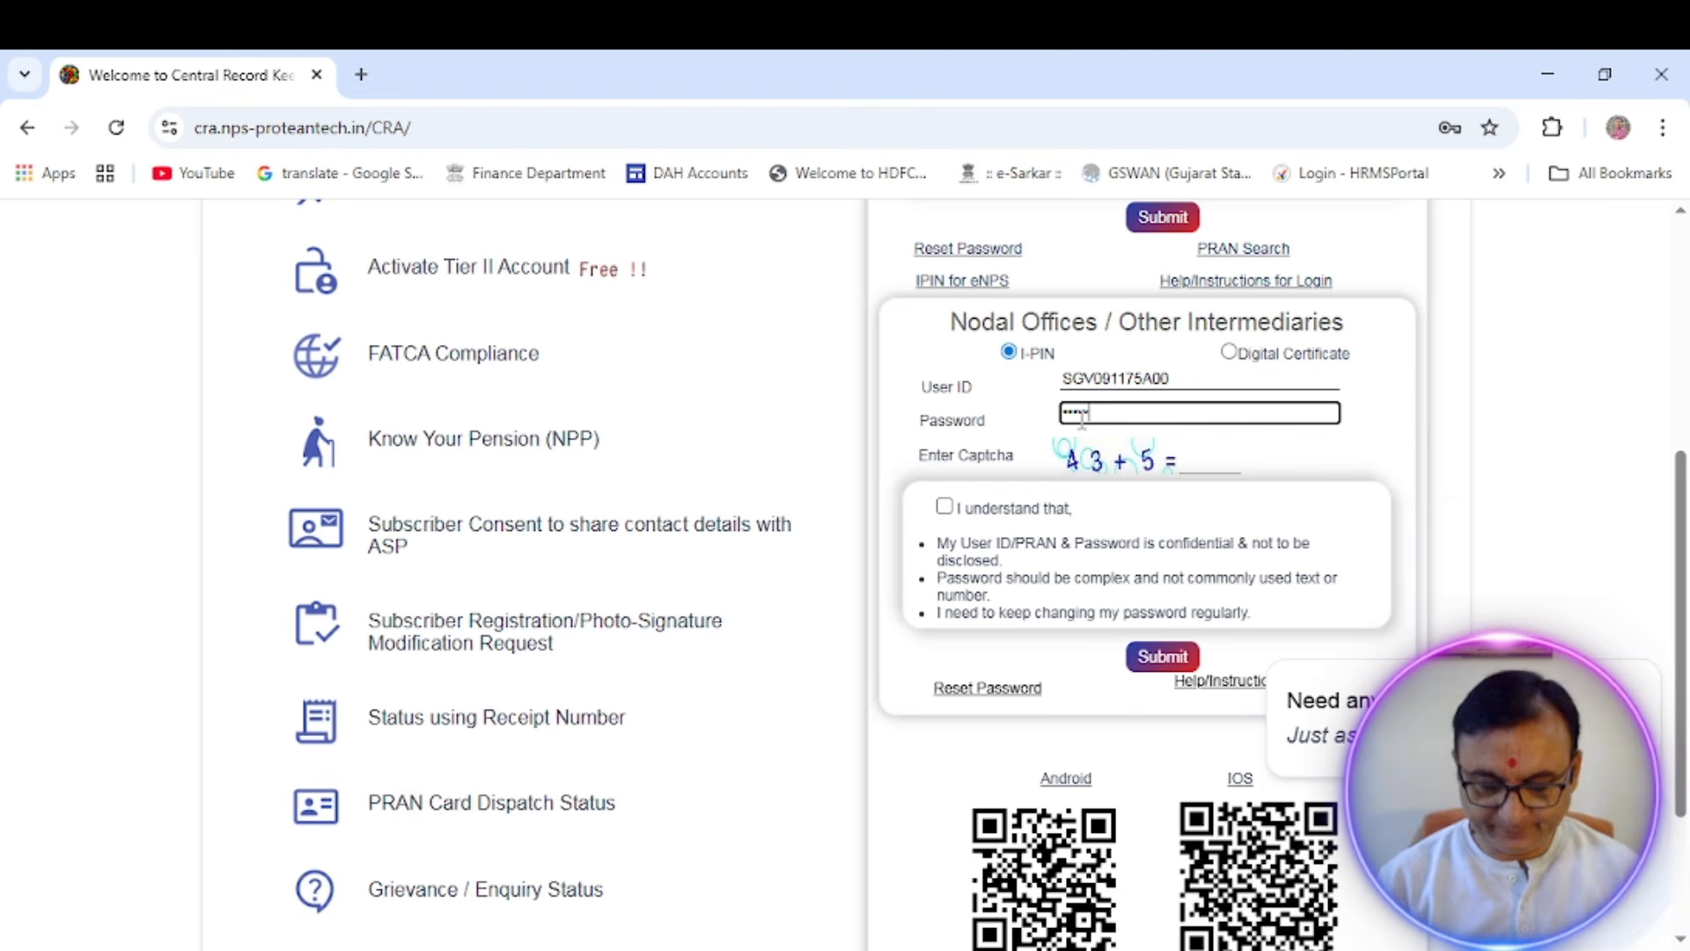
text(***)
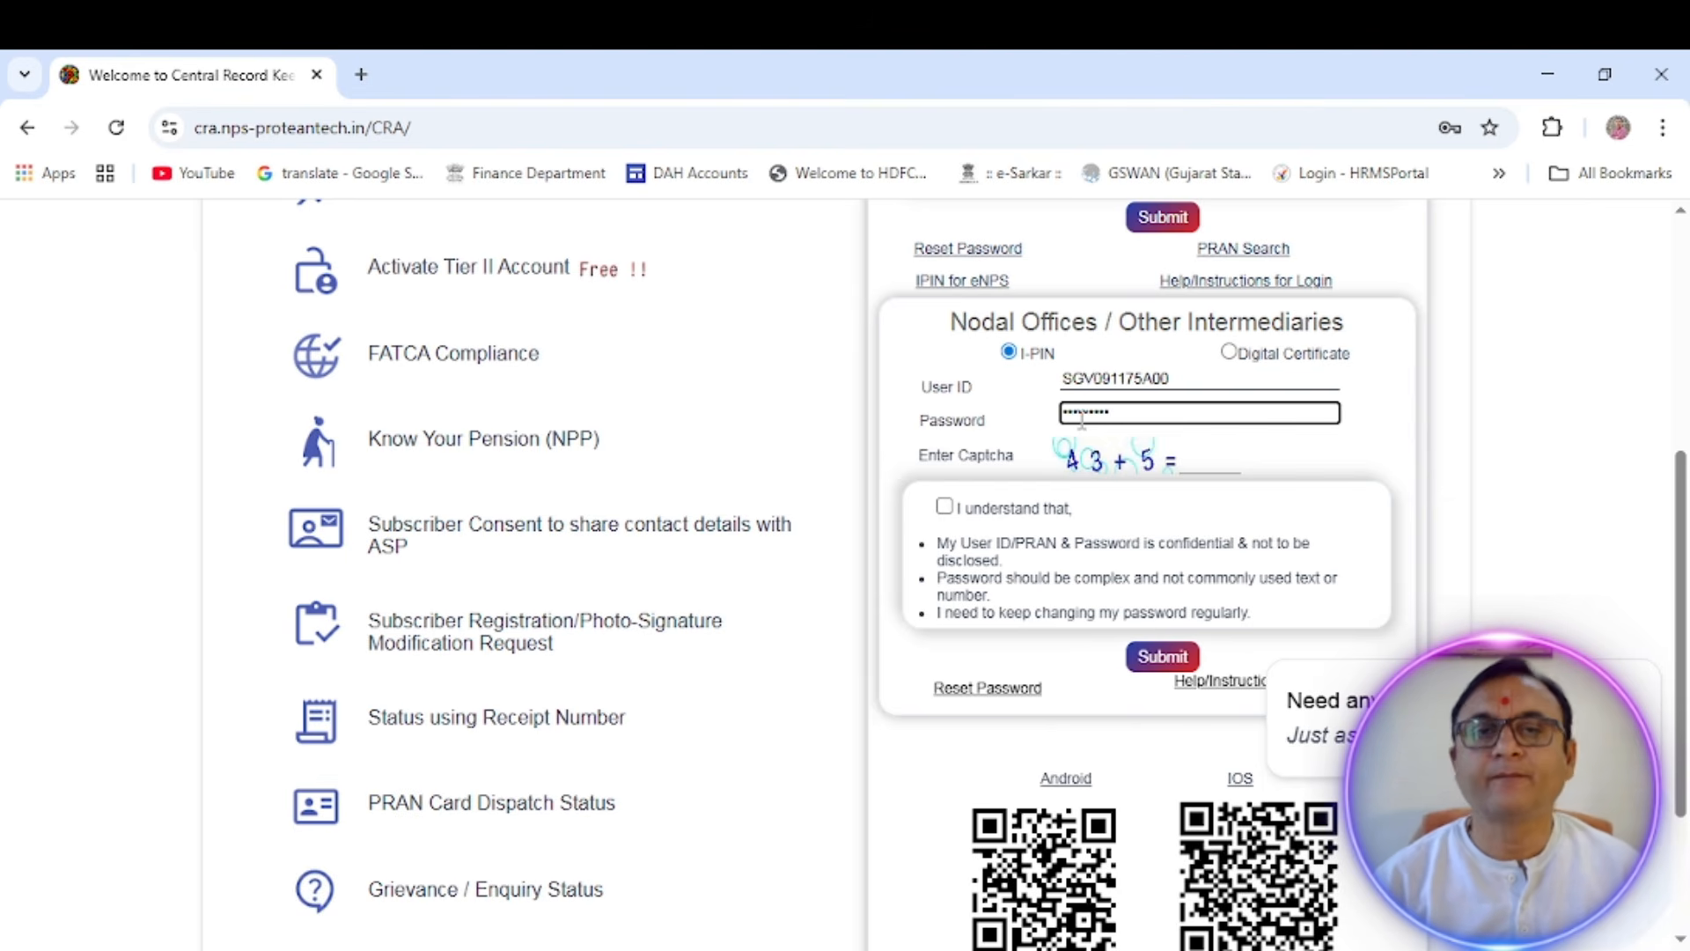
- Answer the captcha sum with 48, accept the password confidentiality declaration and submit the nodal office login
click(1218, 461)
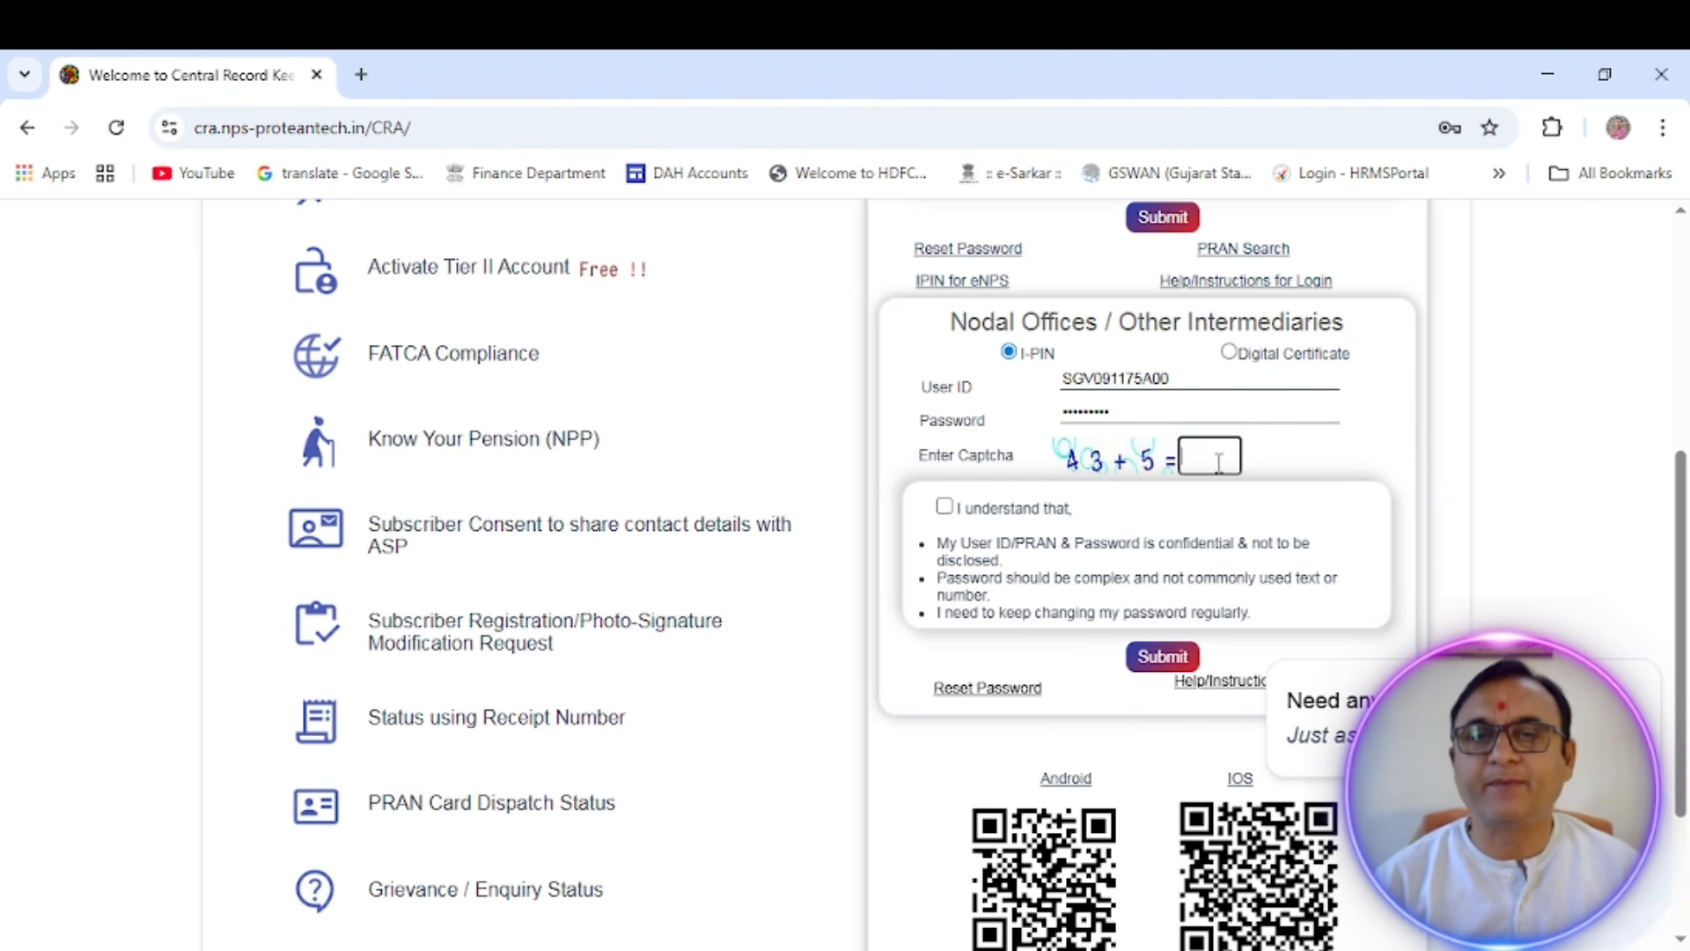
text(48)
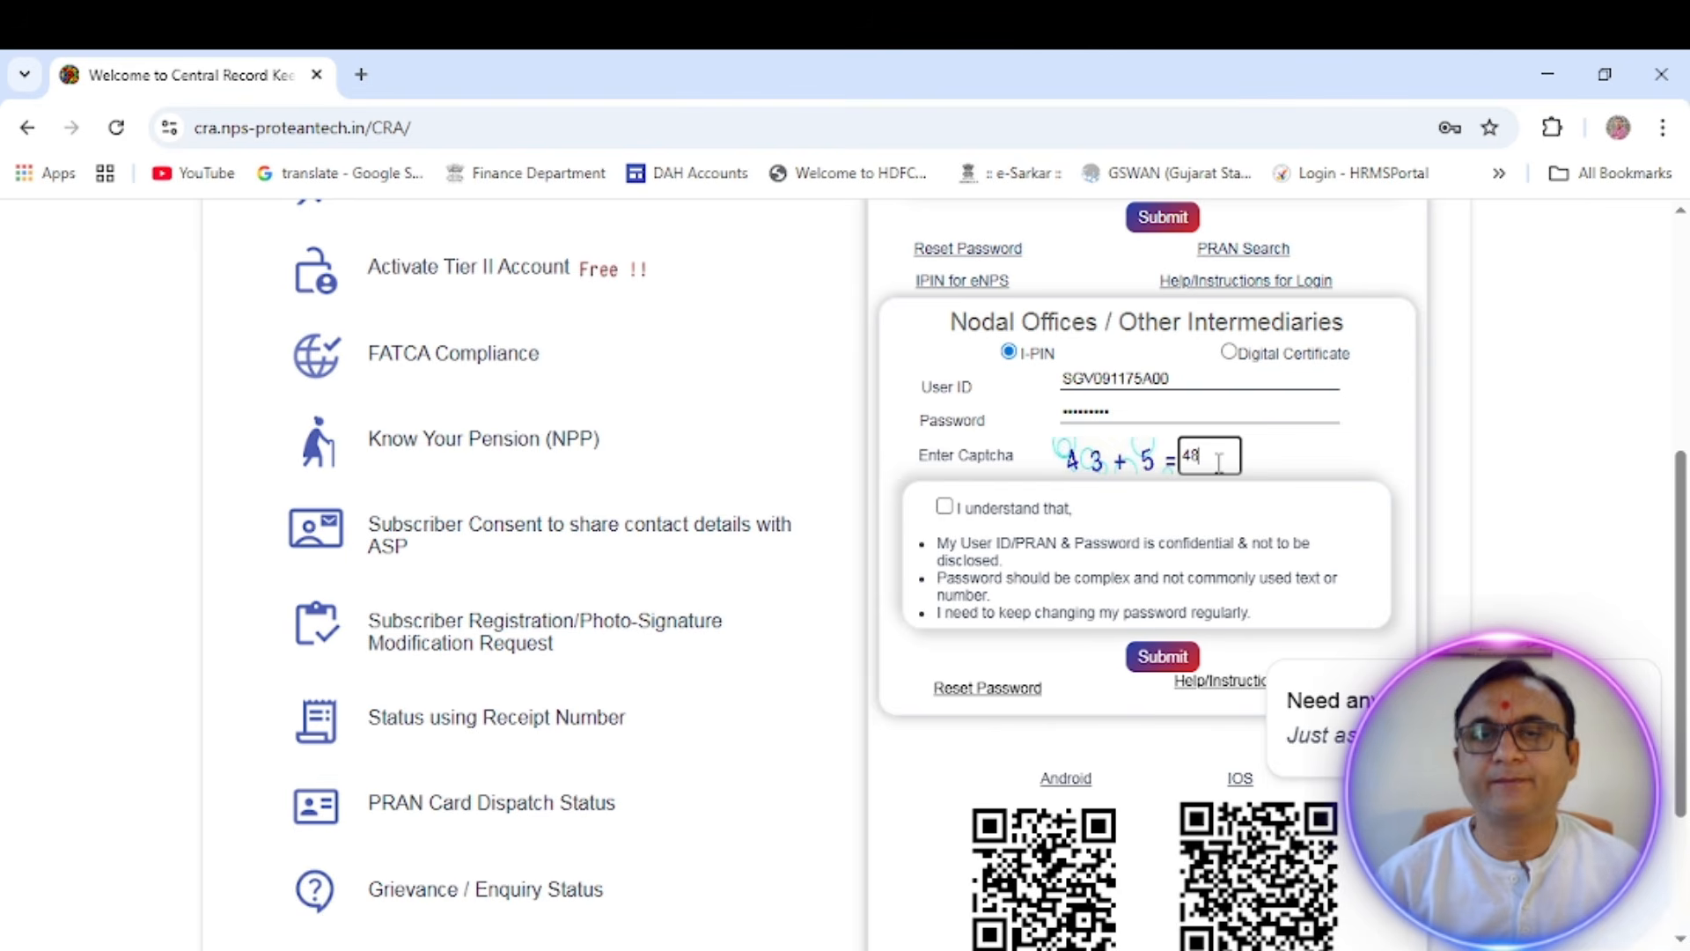
click(944, 507)
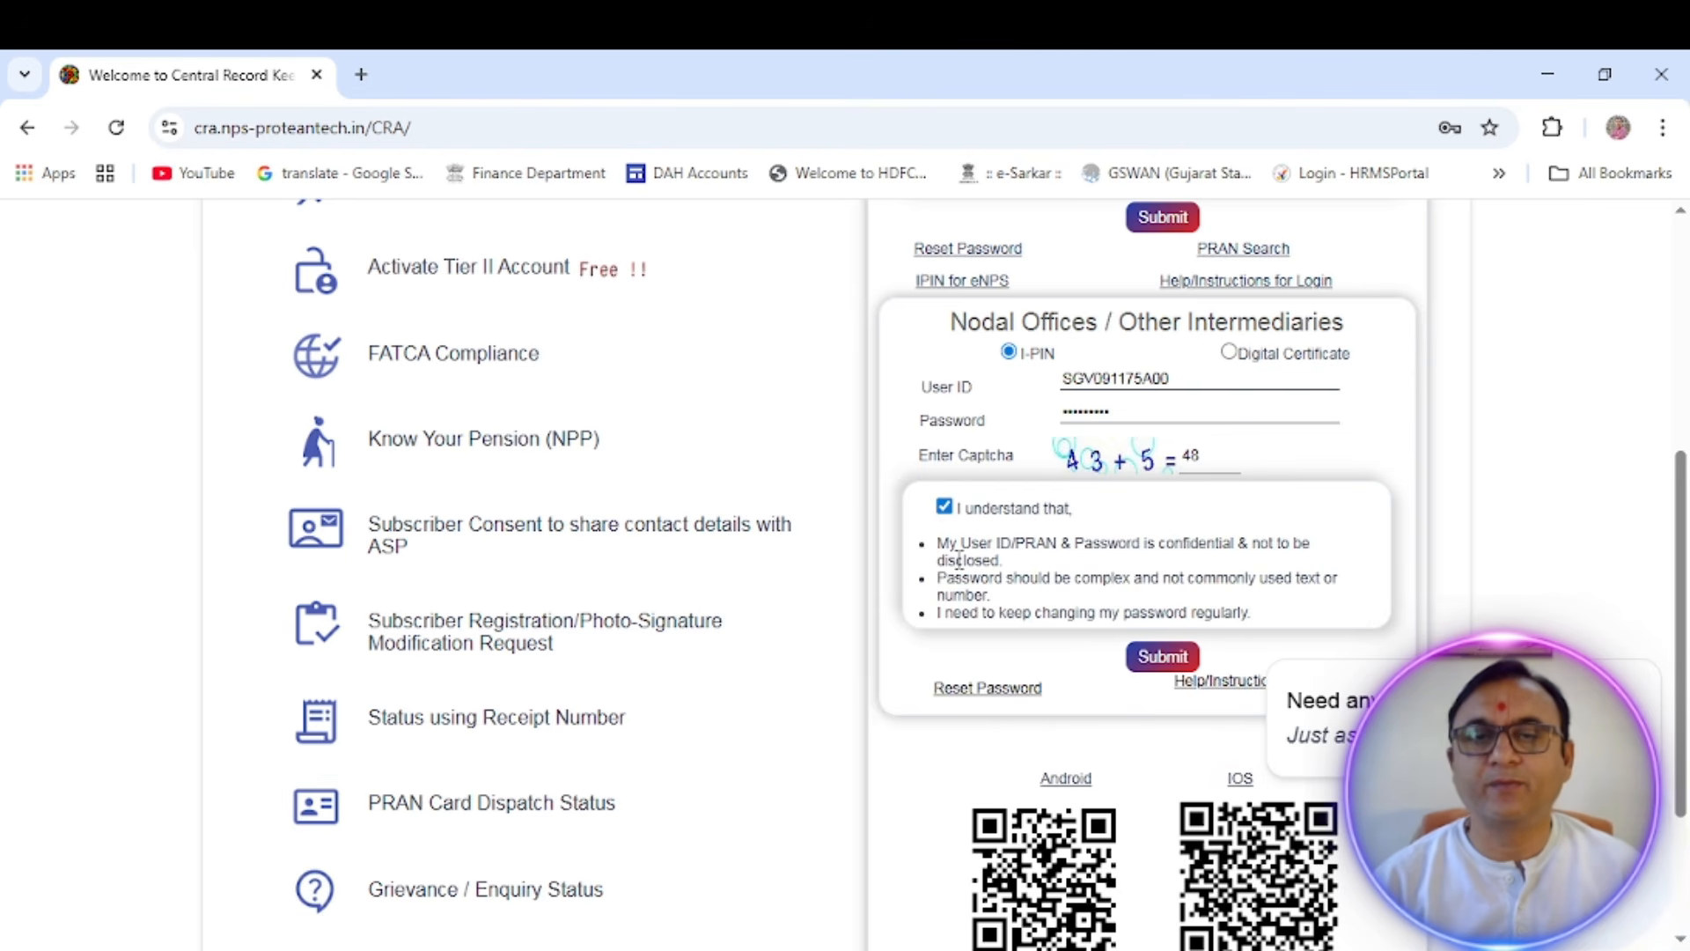
click(1162, 659)
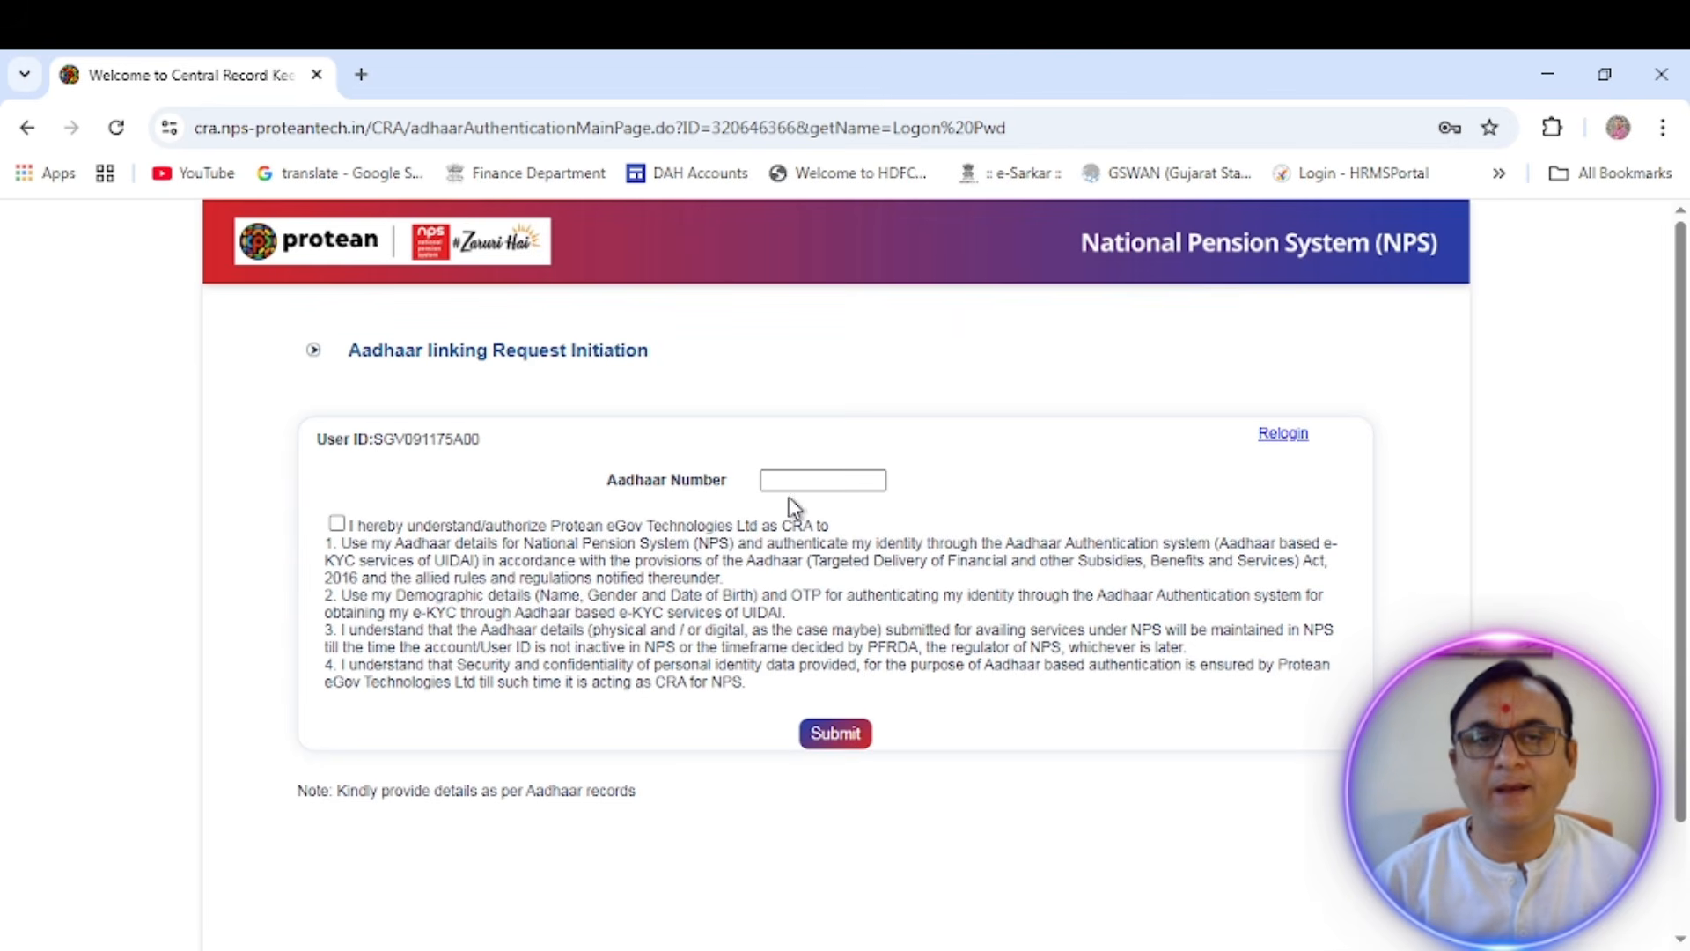
- Enter the Aadhaar number, authorize its use by Protean for authentication and submit the Aadhaar linking request
click(790, 484)
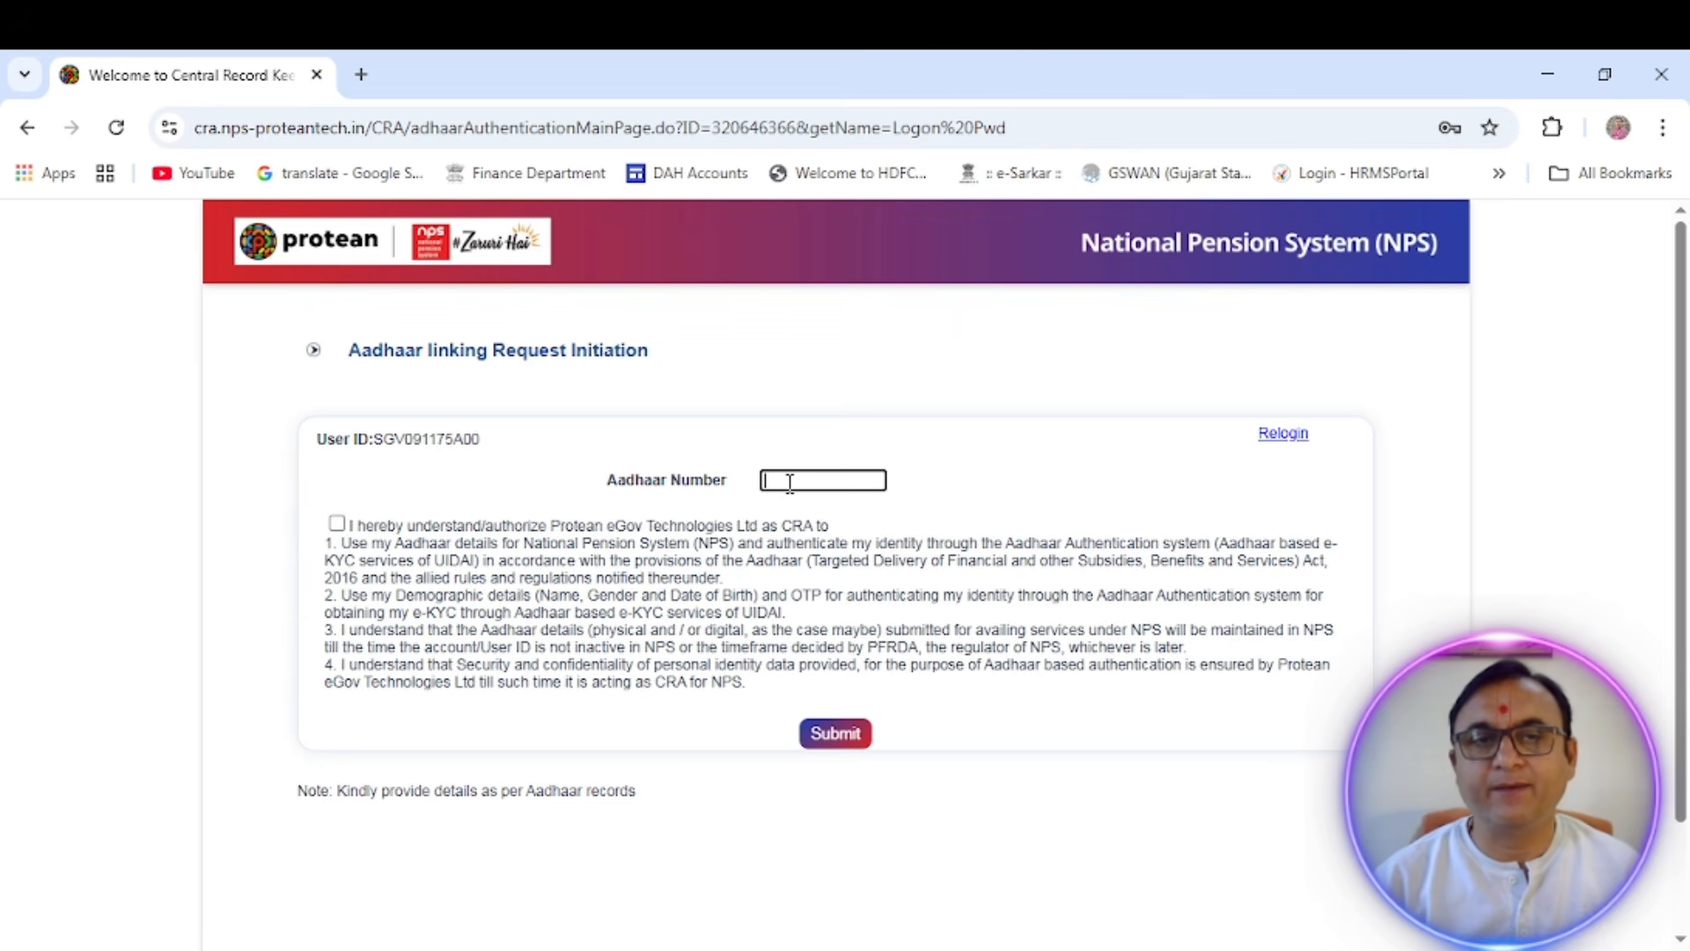
key(ctrl+v)
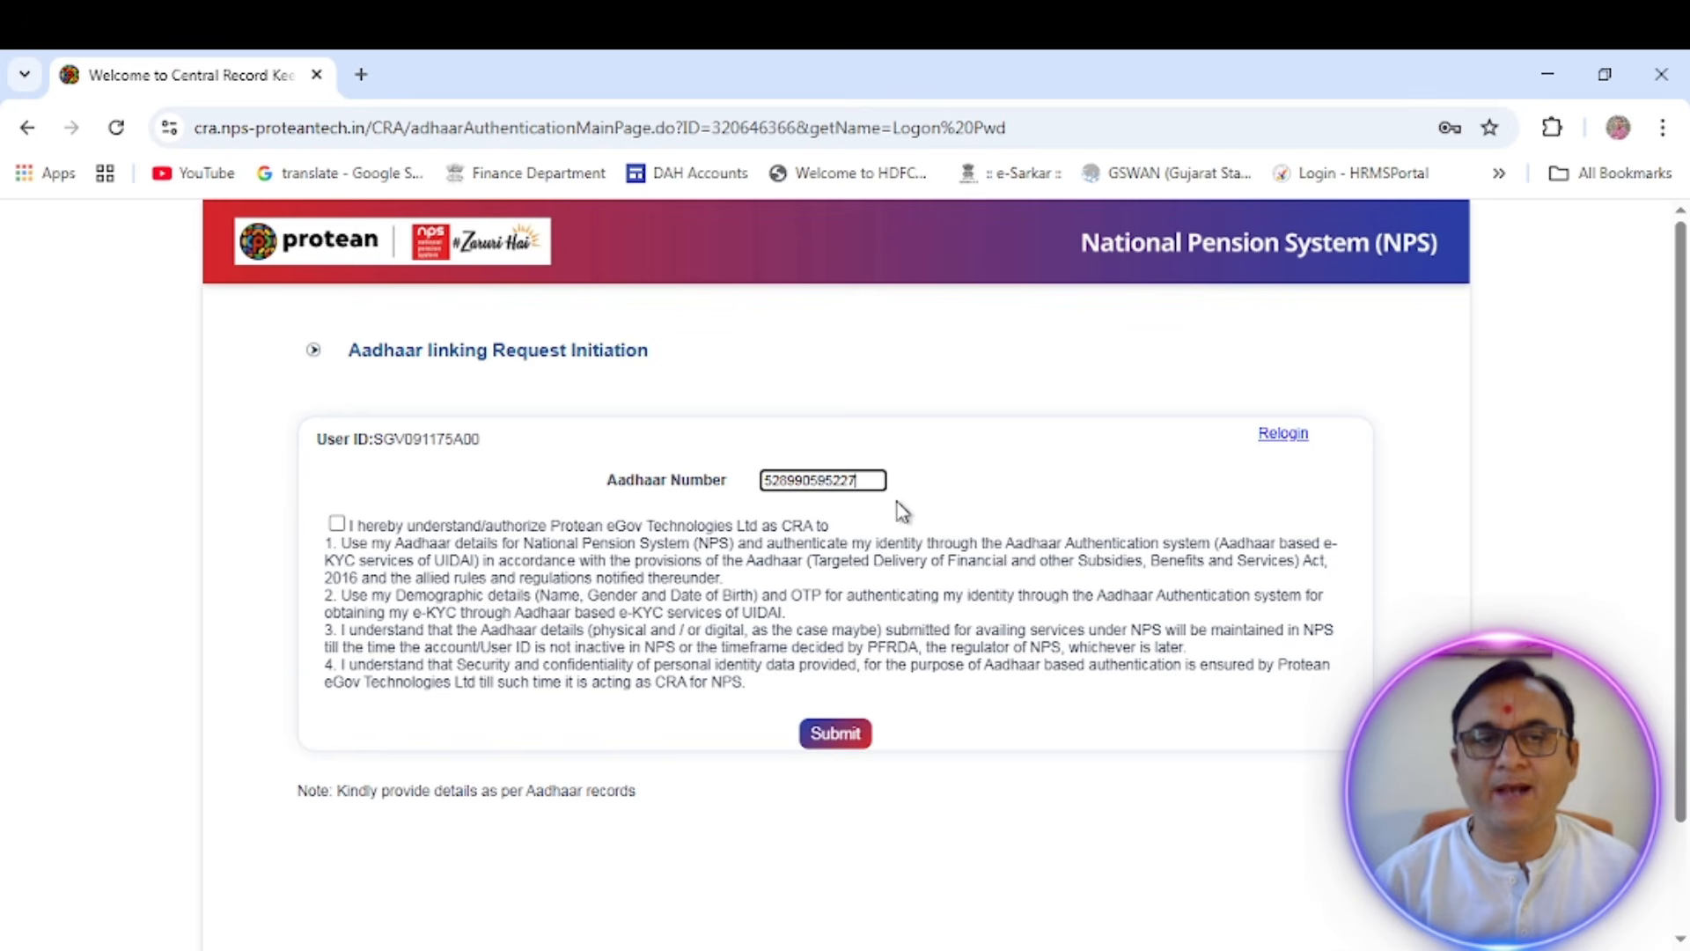
click(337, 525)
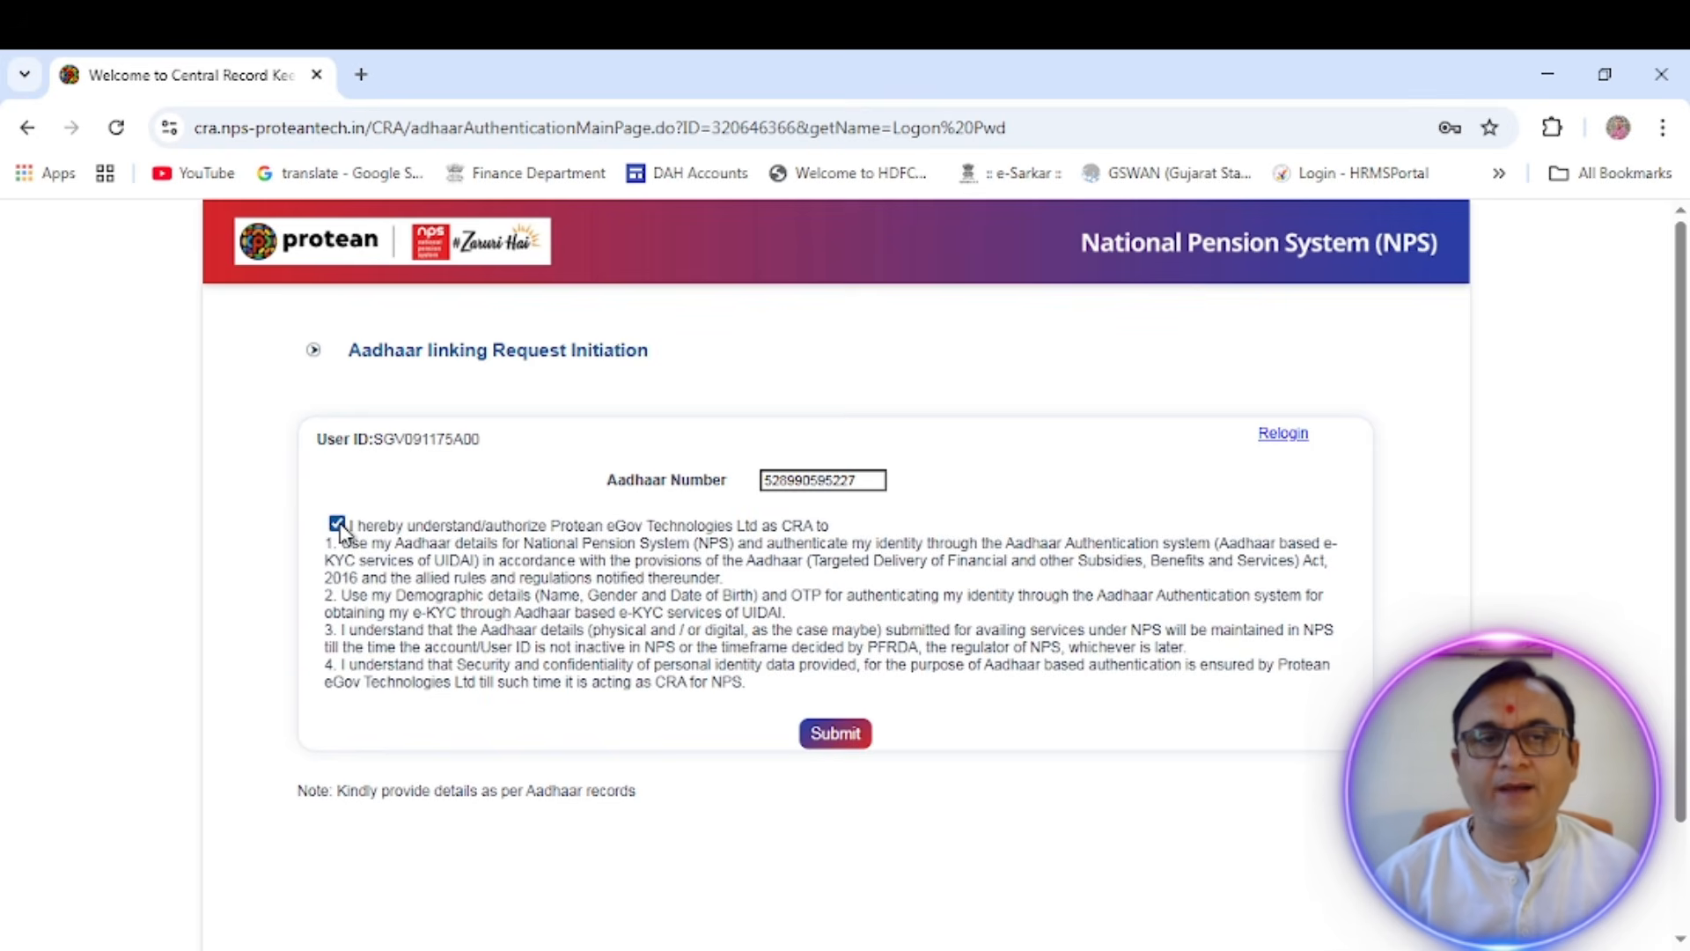
click(833, 736)
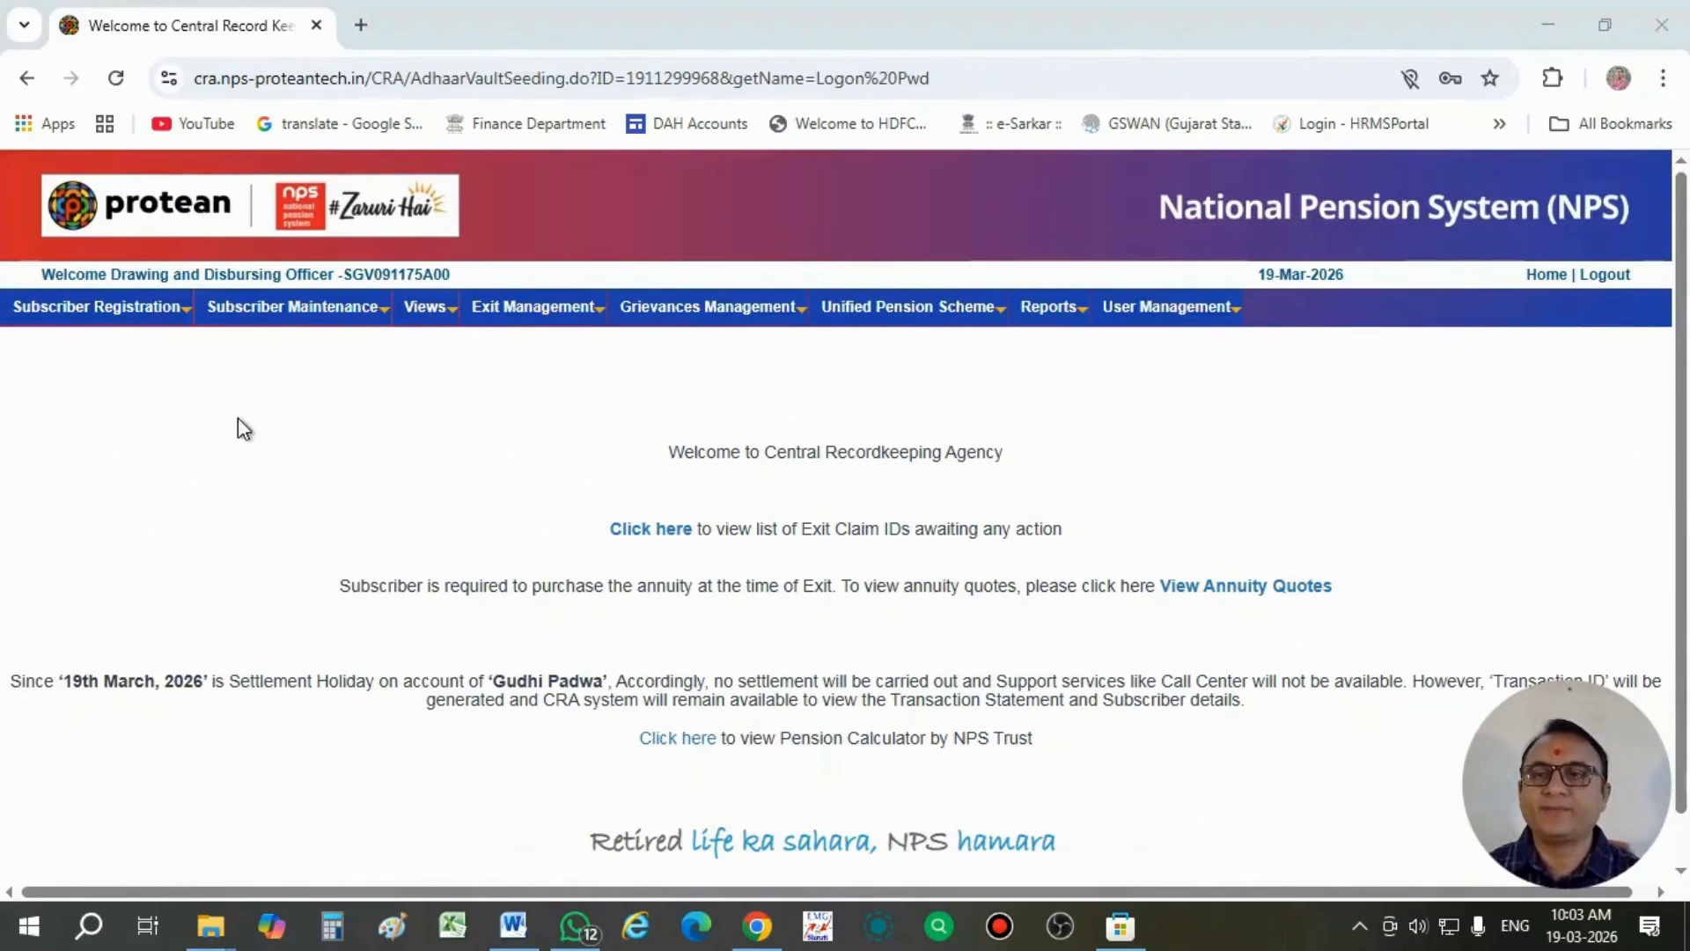
- Initiate an online subscriber registration by the nodal office and submit it as a New Registration
mouse_move(116, 331)
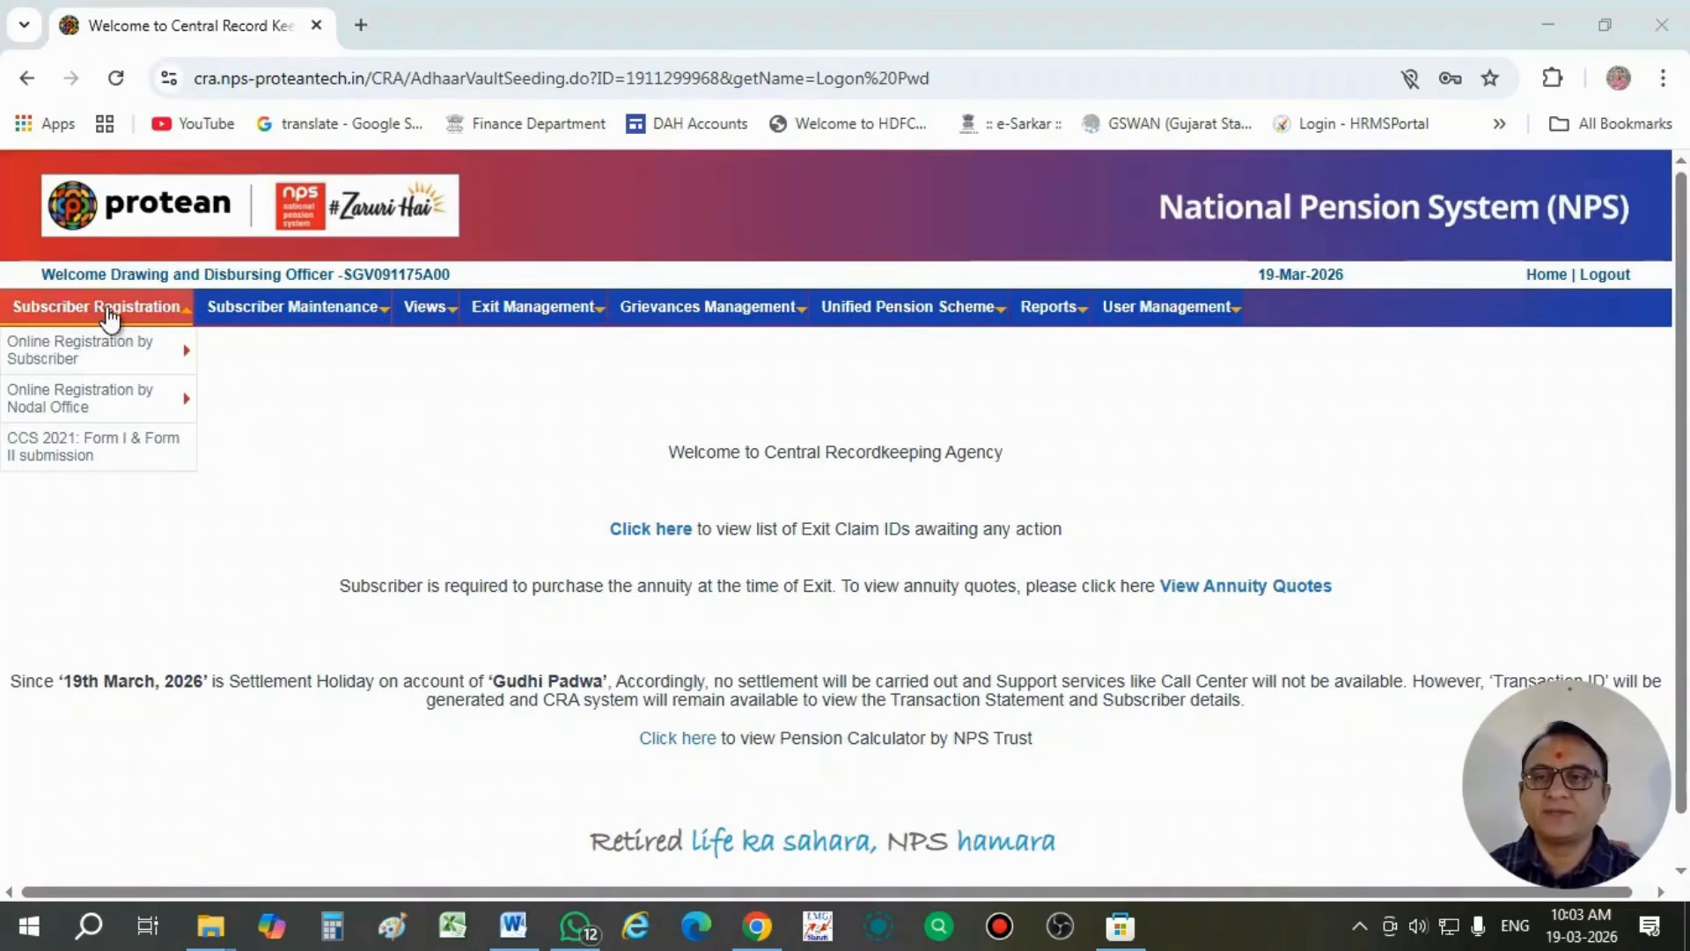
mouse_move(124, 393)
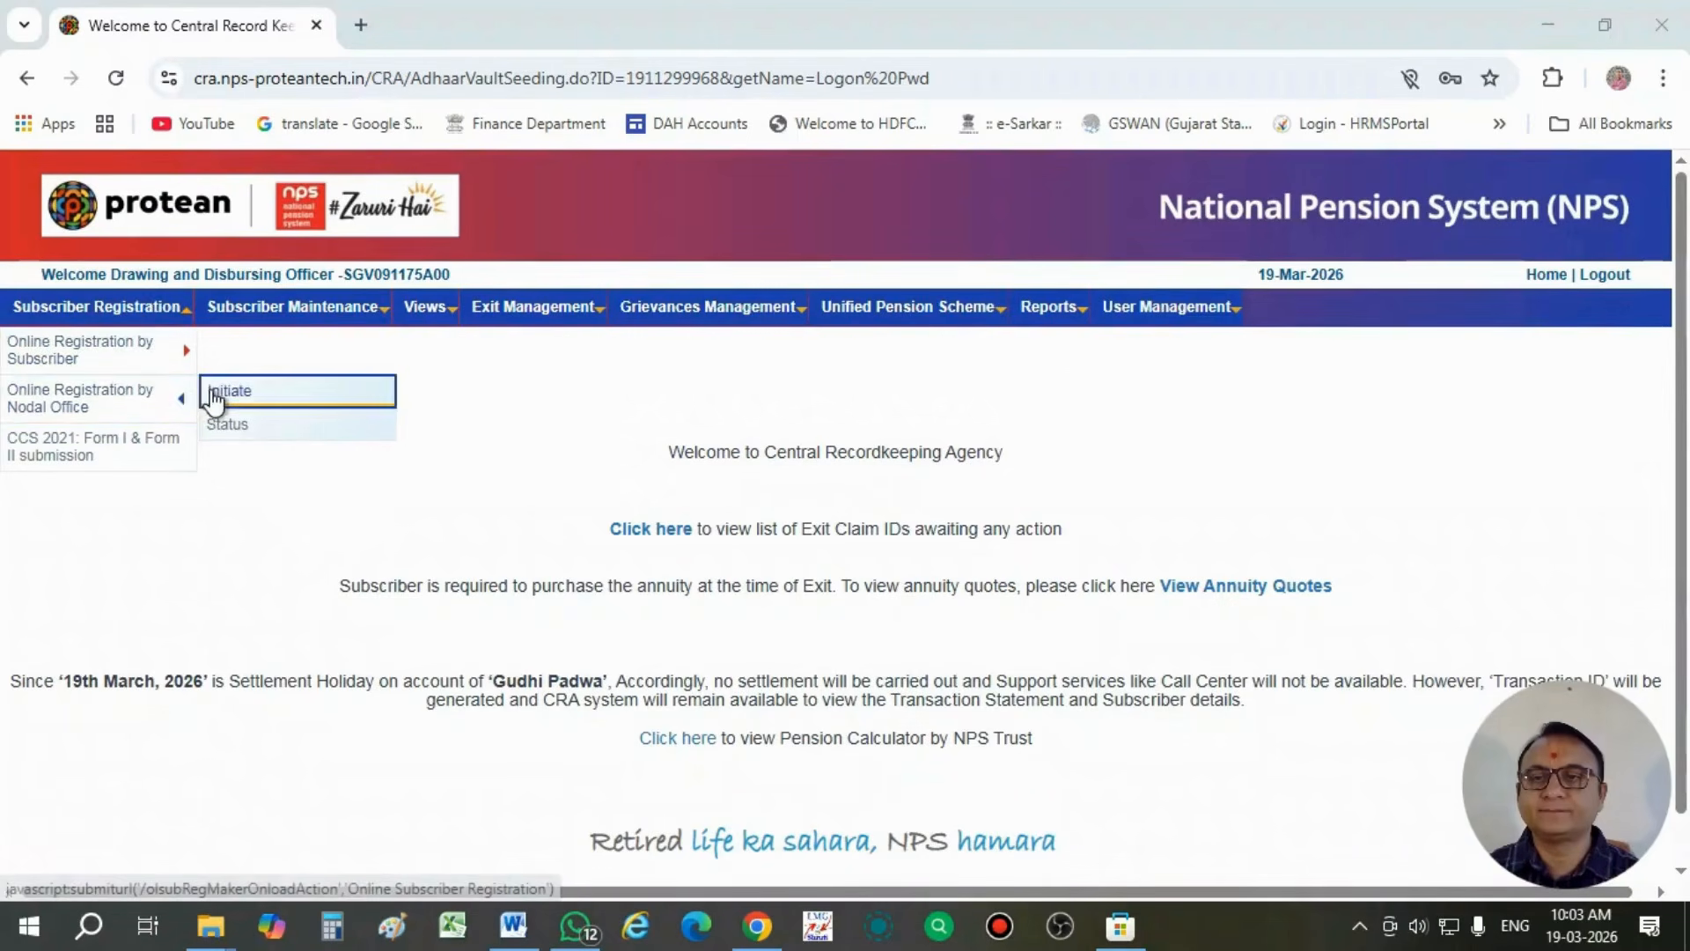
click(227, 389)
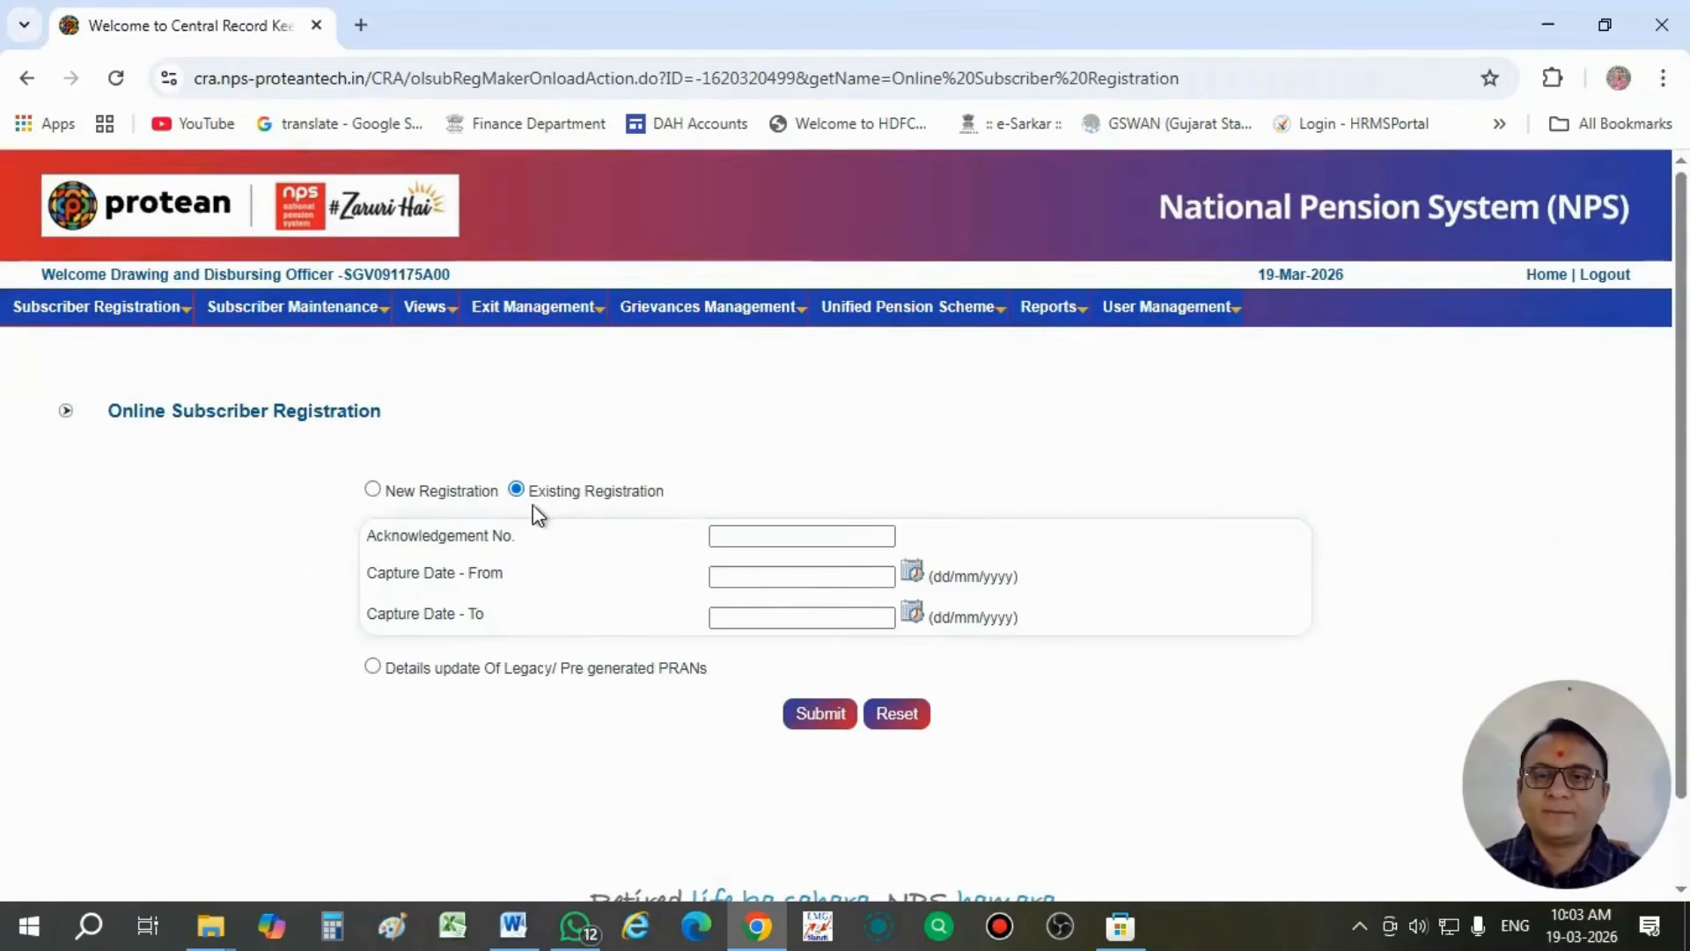
click(374, 489)
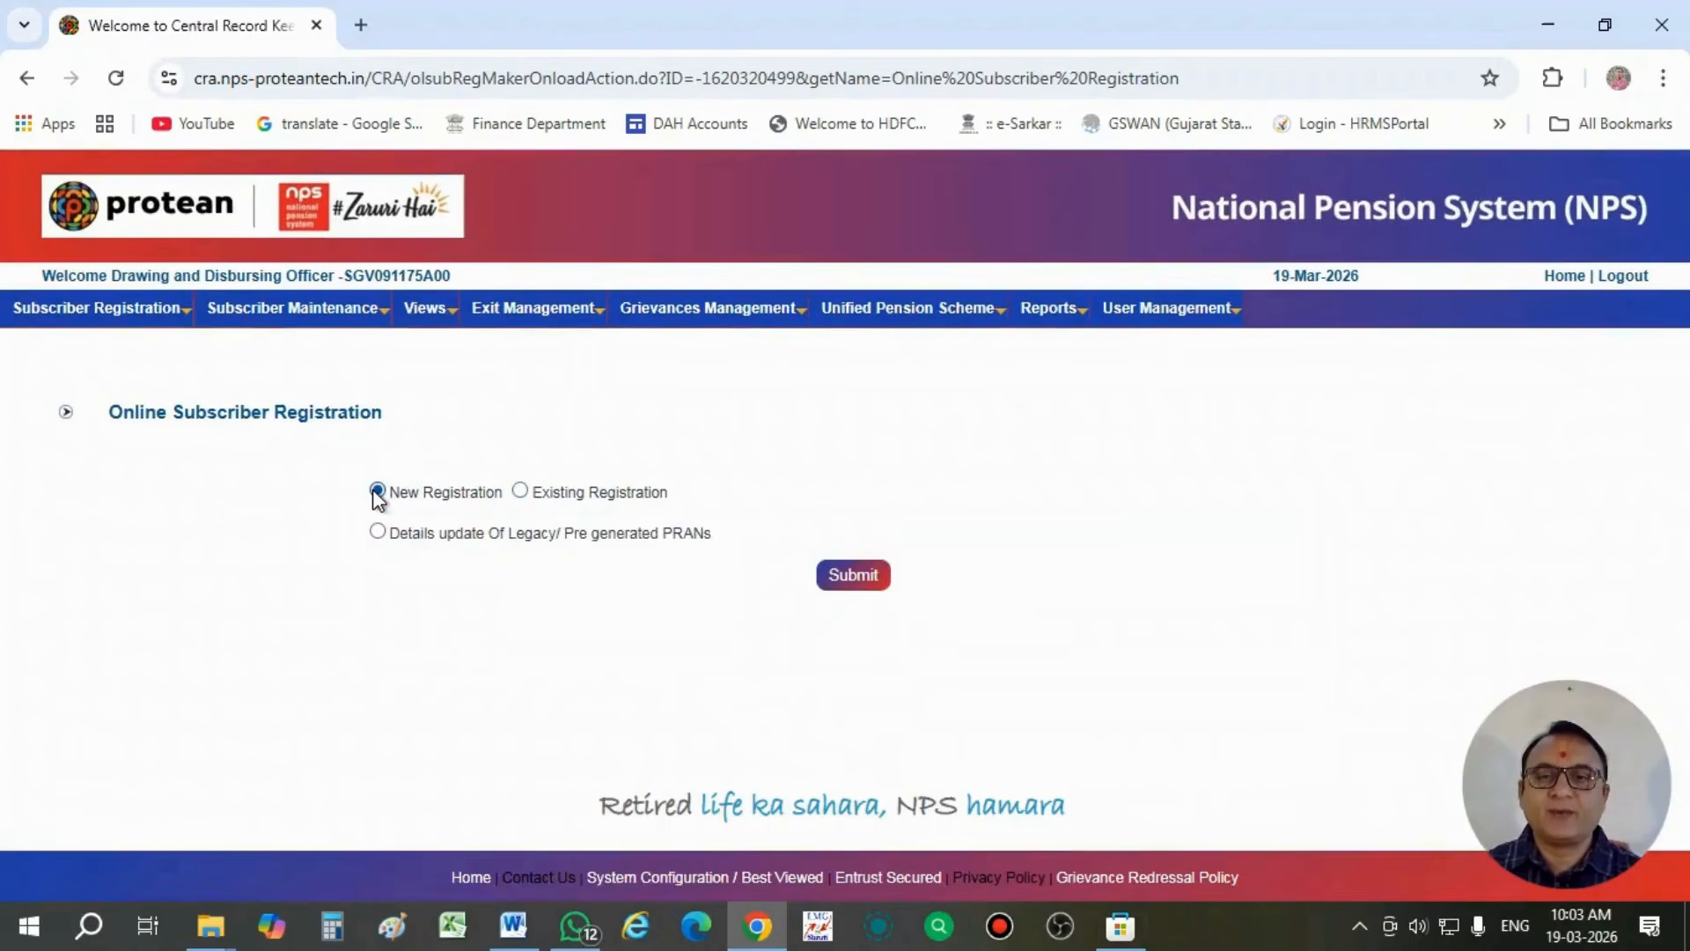
click(845, 582)
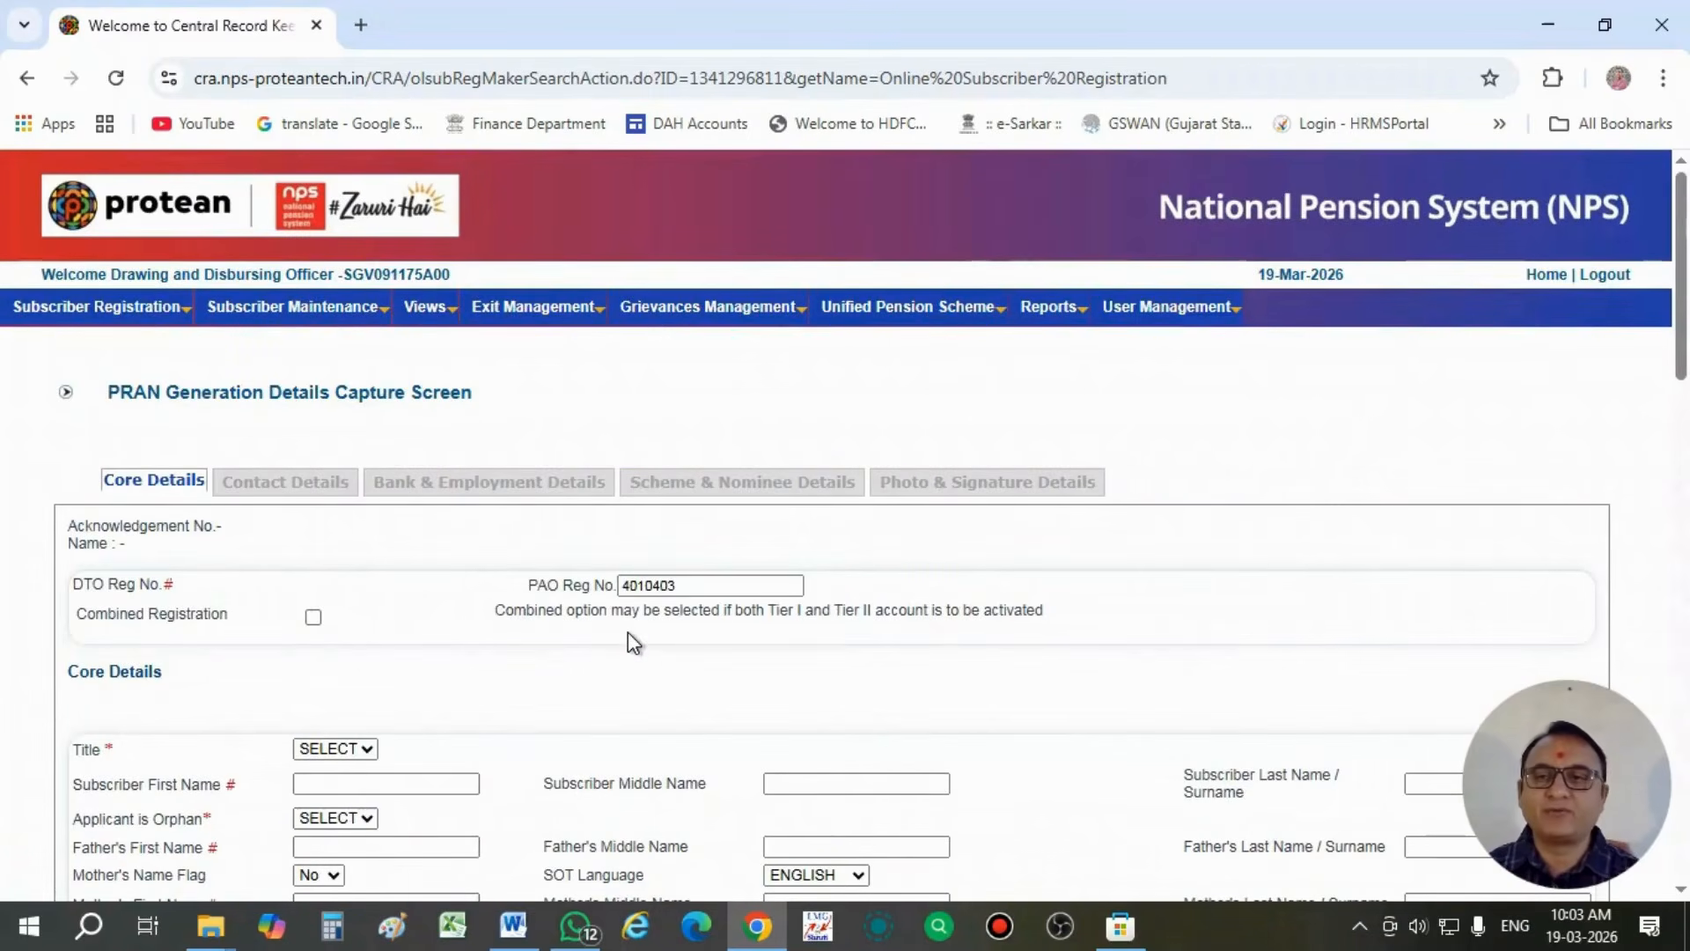
- Set the subscriber's title to Shri and enter the subscriber's first name in the core details
scroll(630, 640, down, 1)
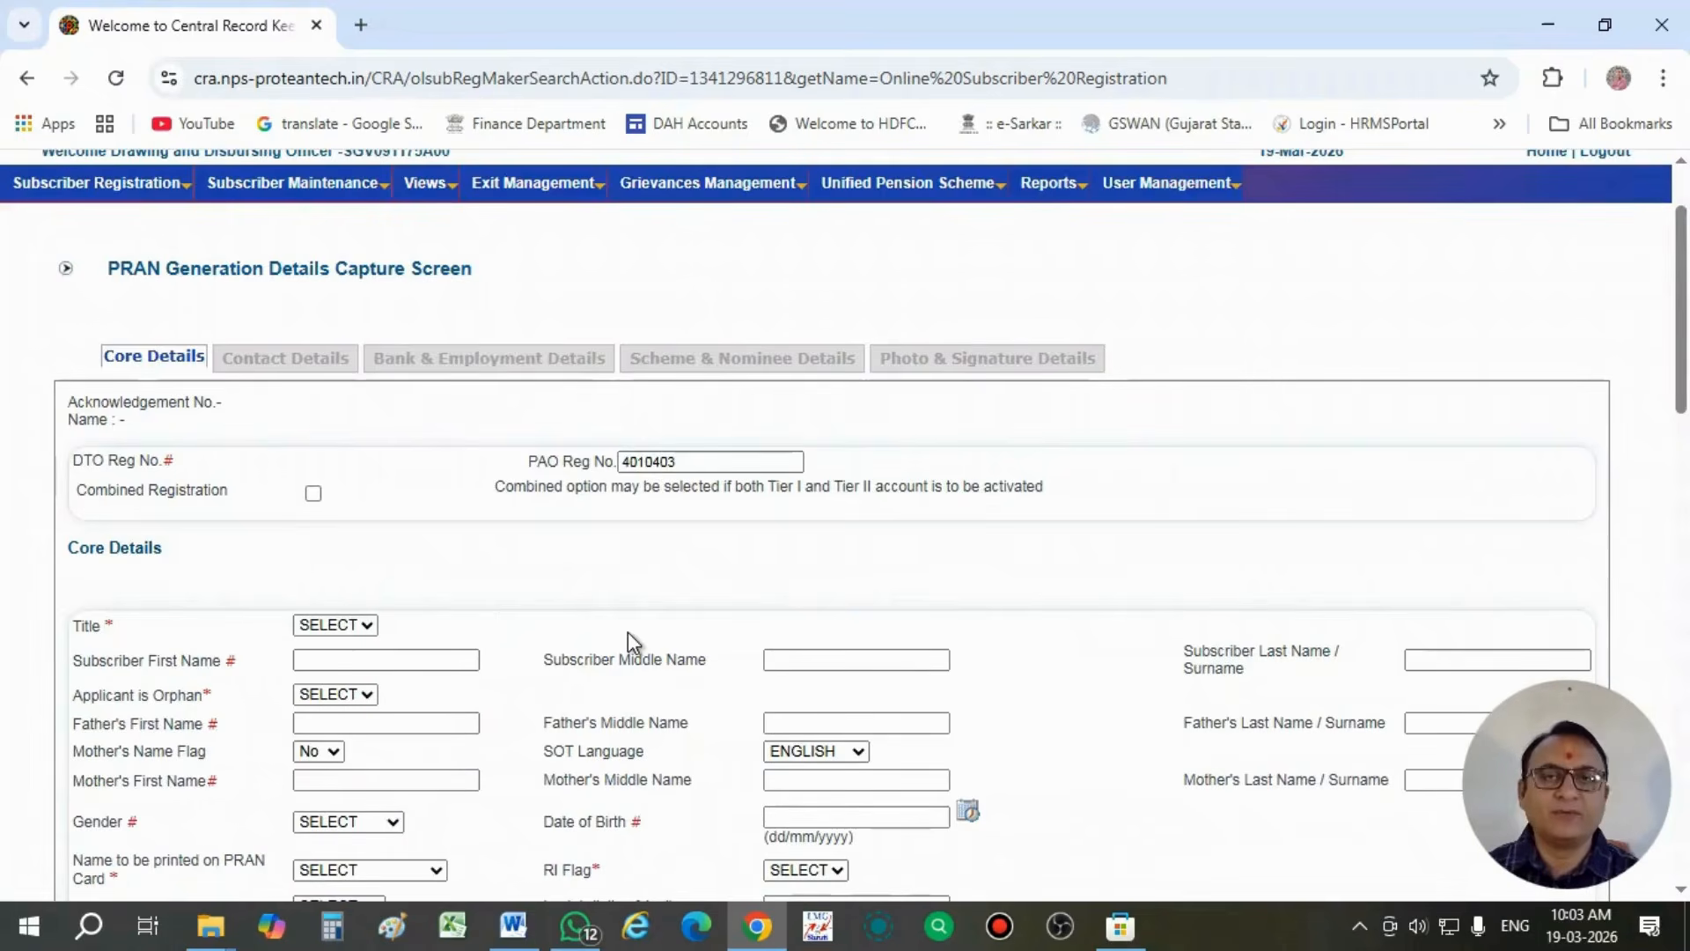
scroll(627, 632, down, 1)
scroll(629, 632, down, 1)
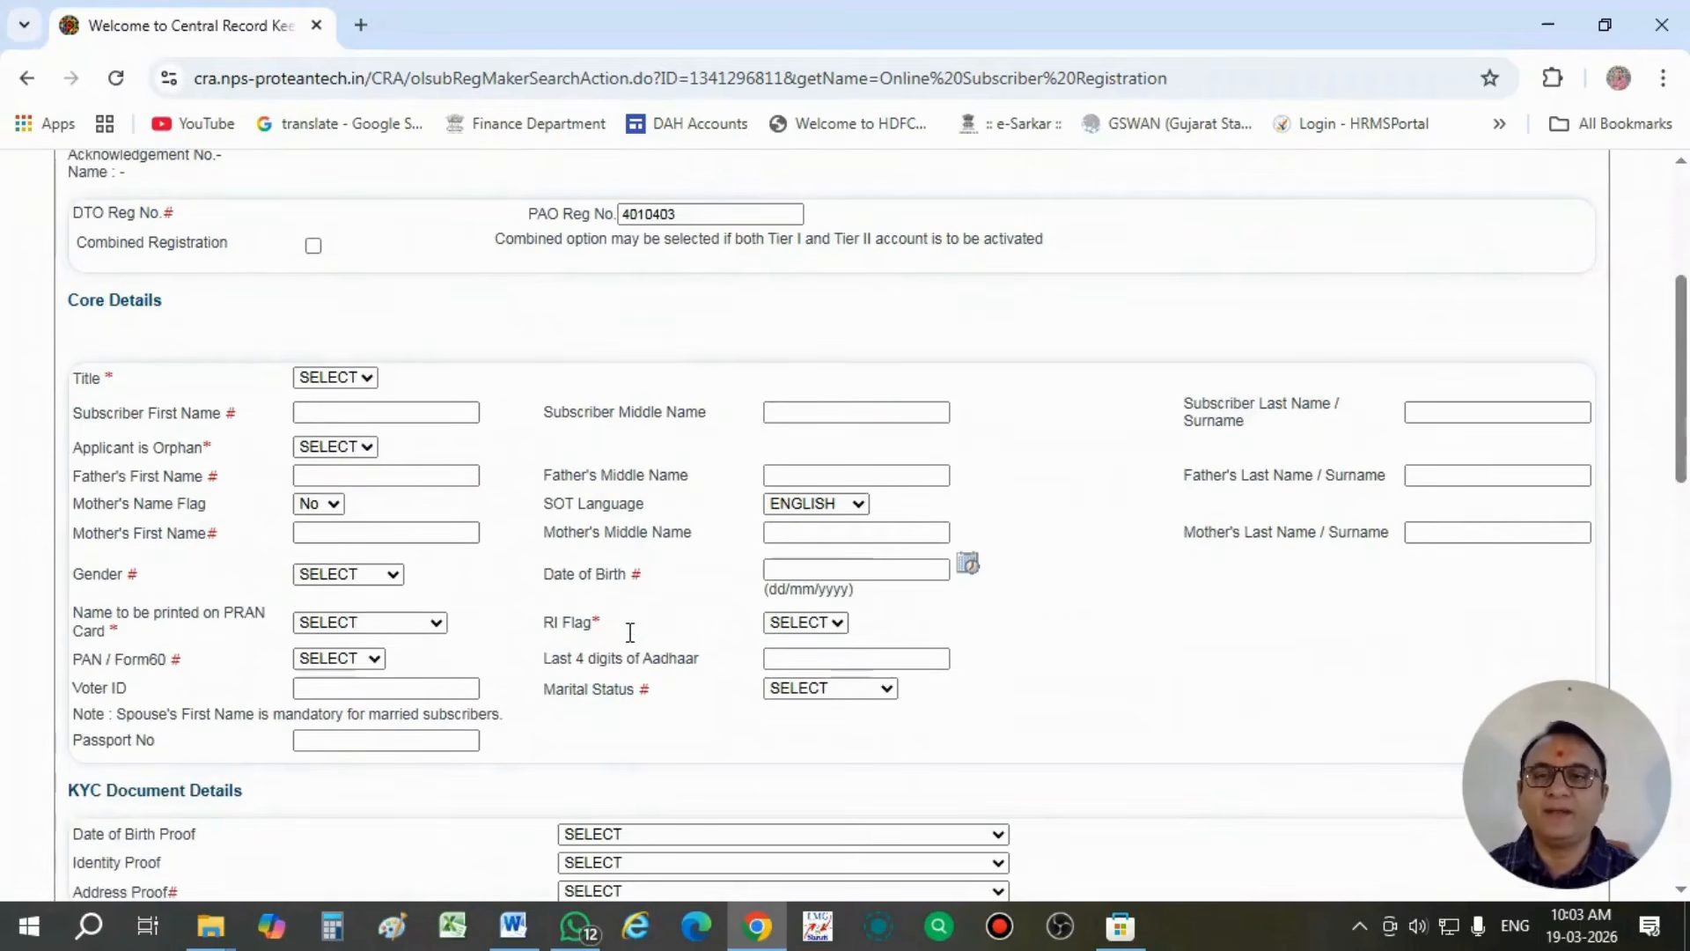
click(310, 378)
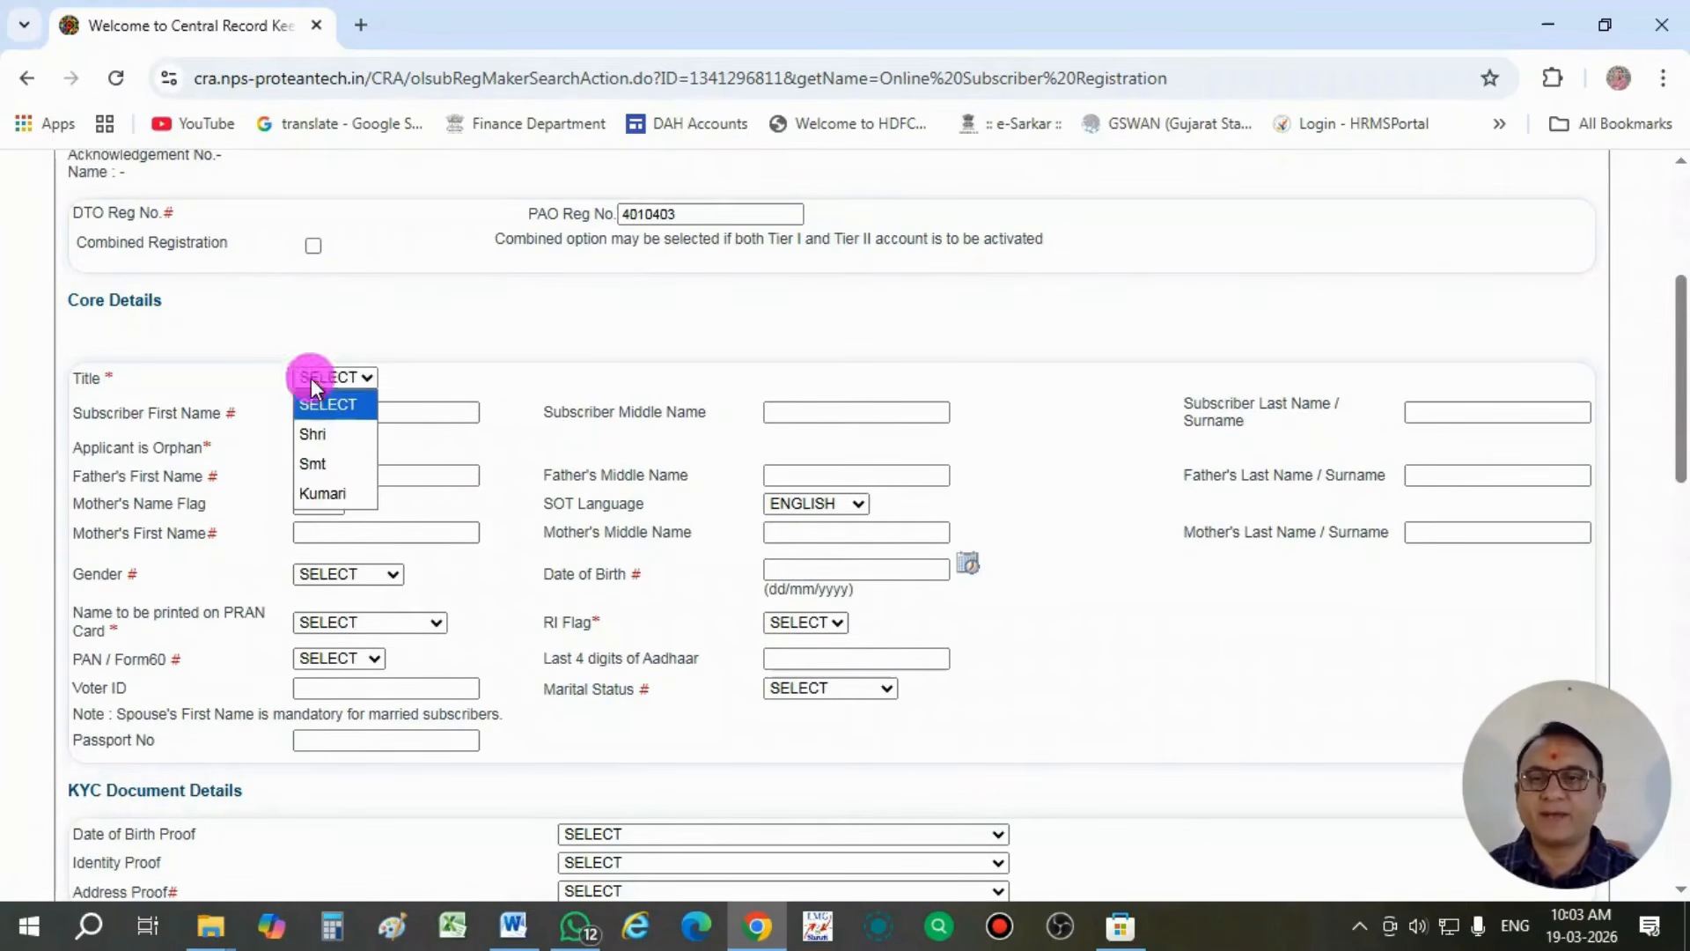
click(326, 434)
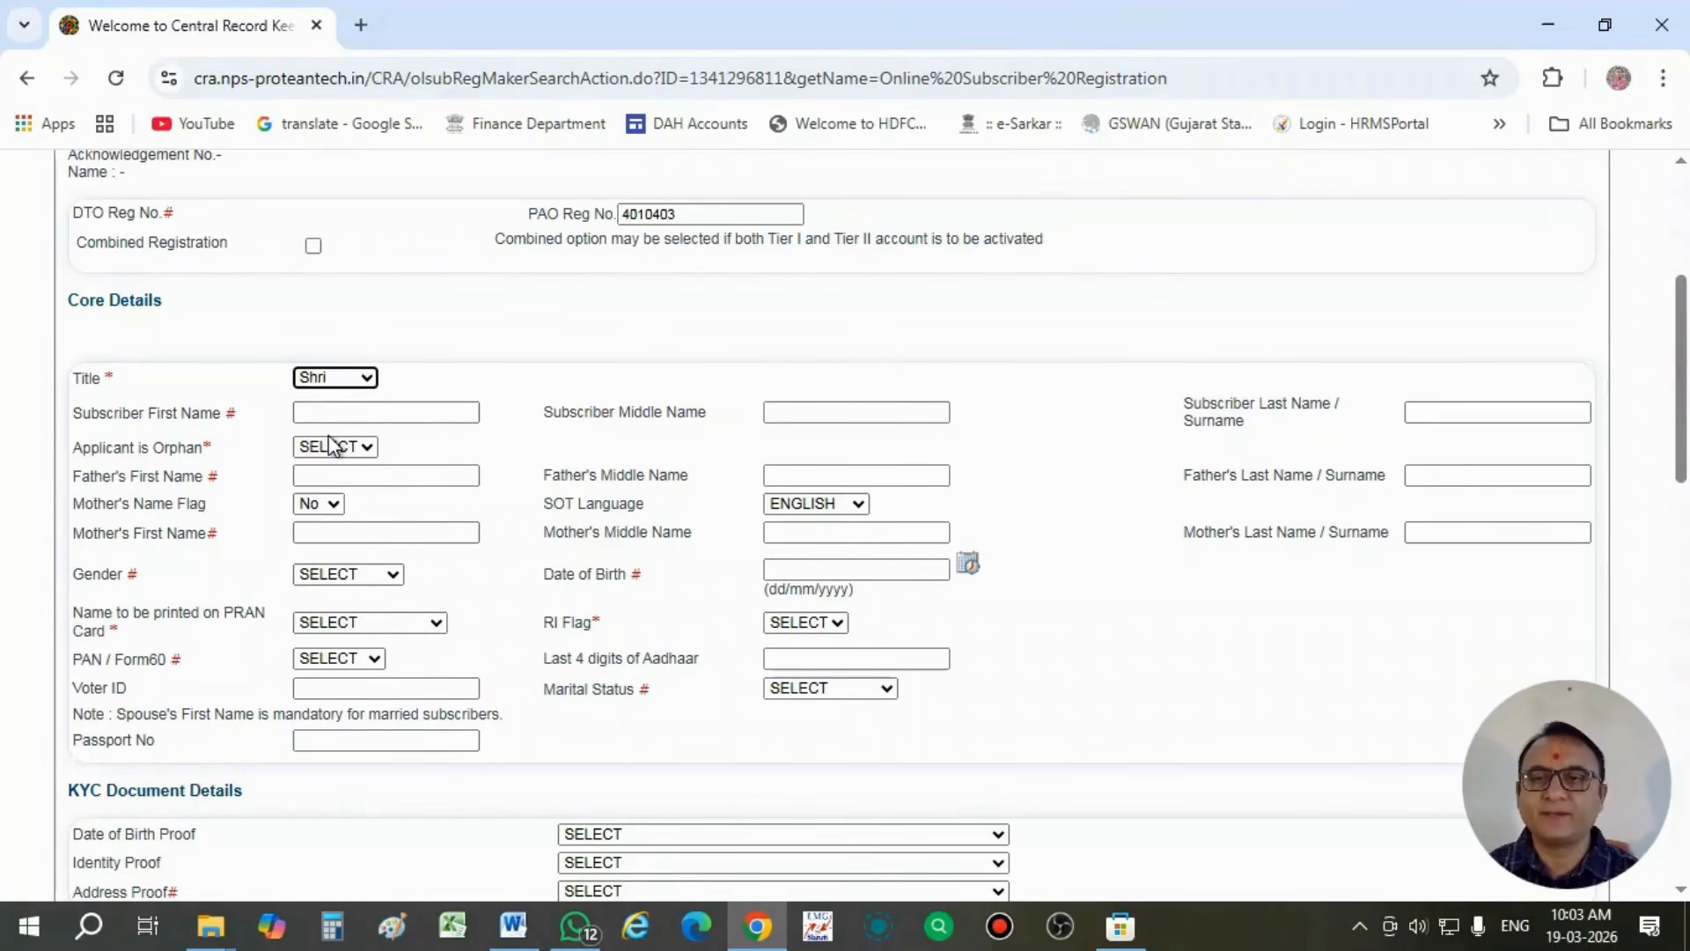
click(329, 412)
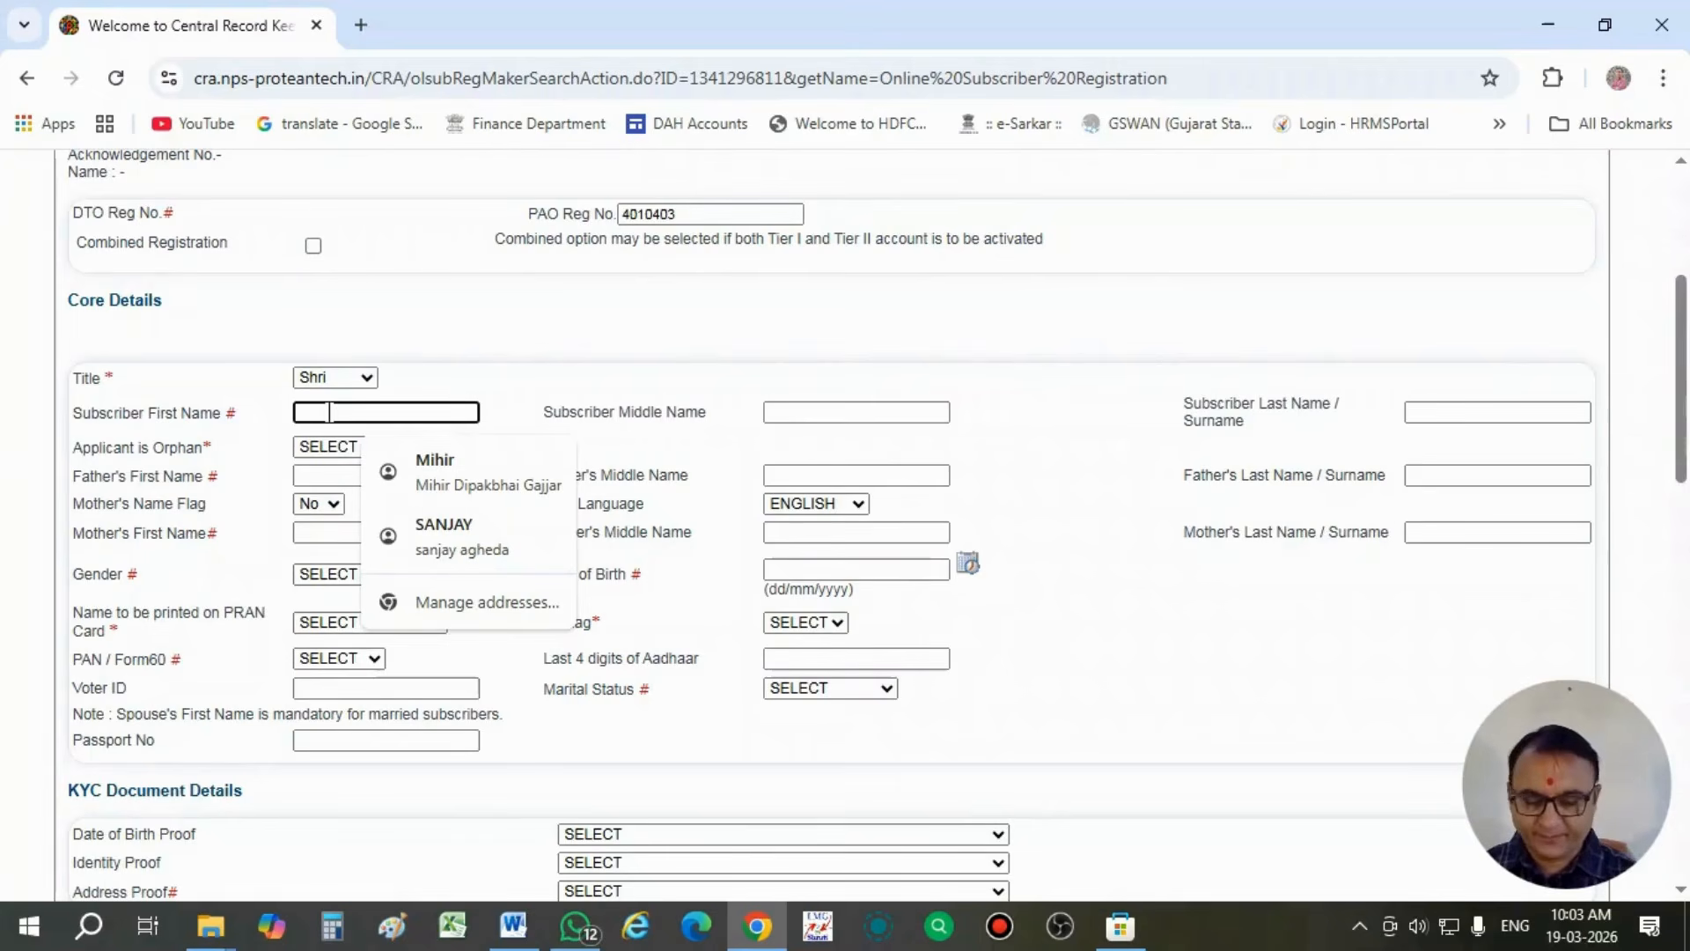
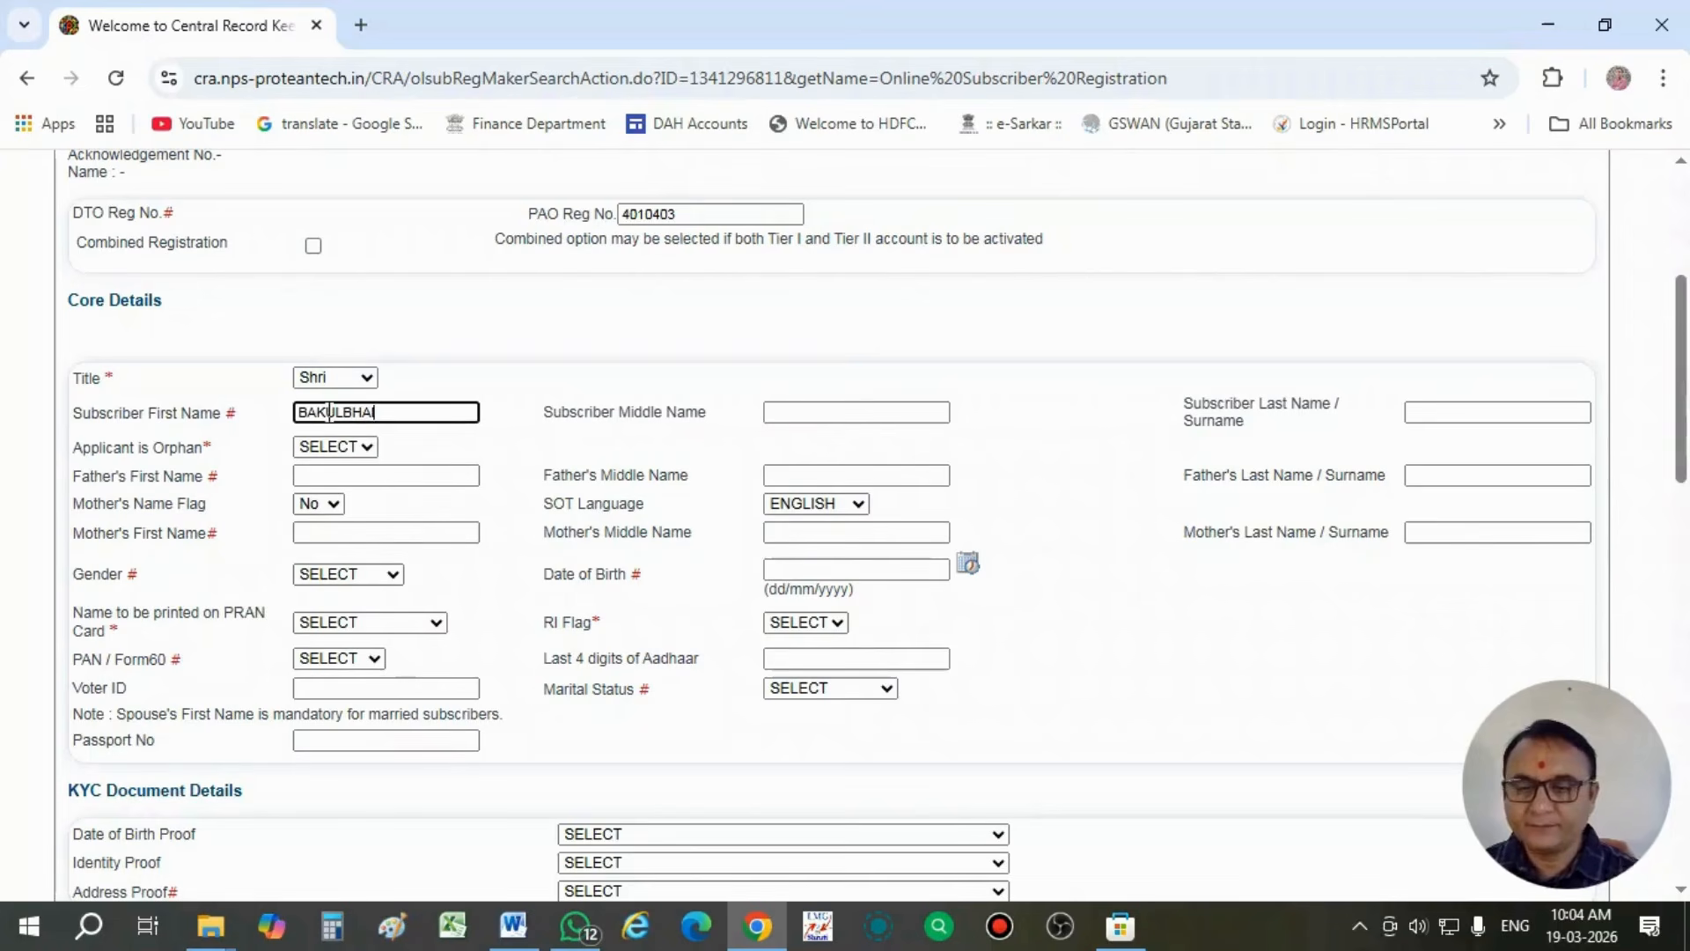
- Enter the subscriber's middle name and last name in the core details
click(891, 412)
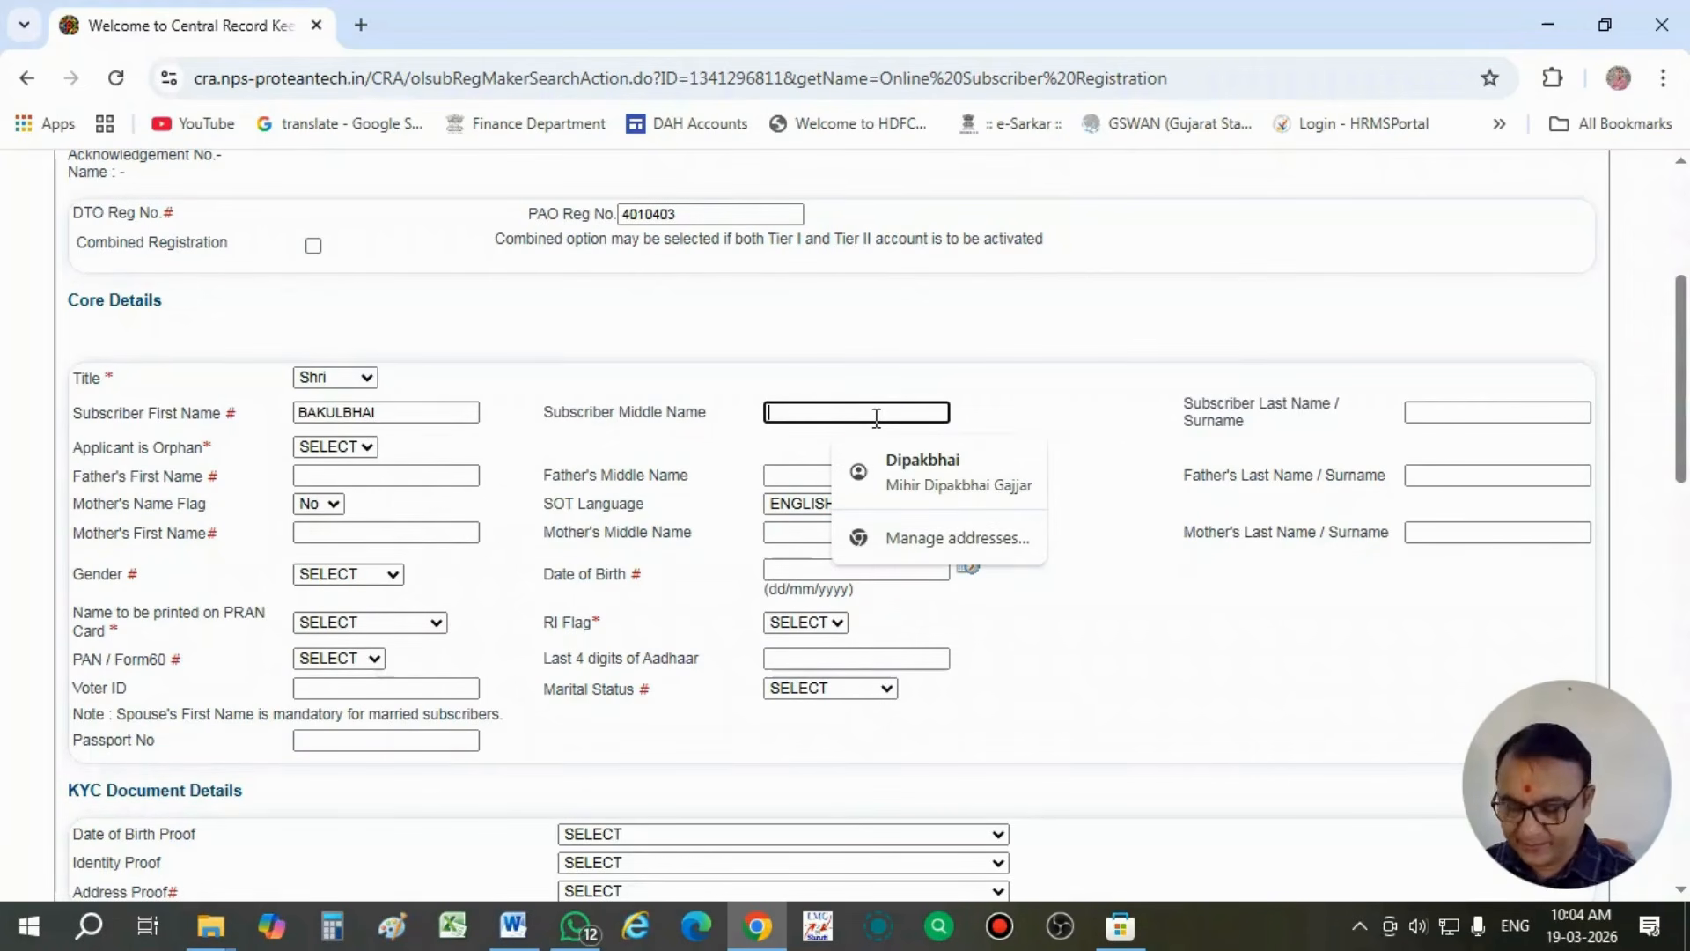
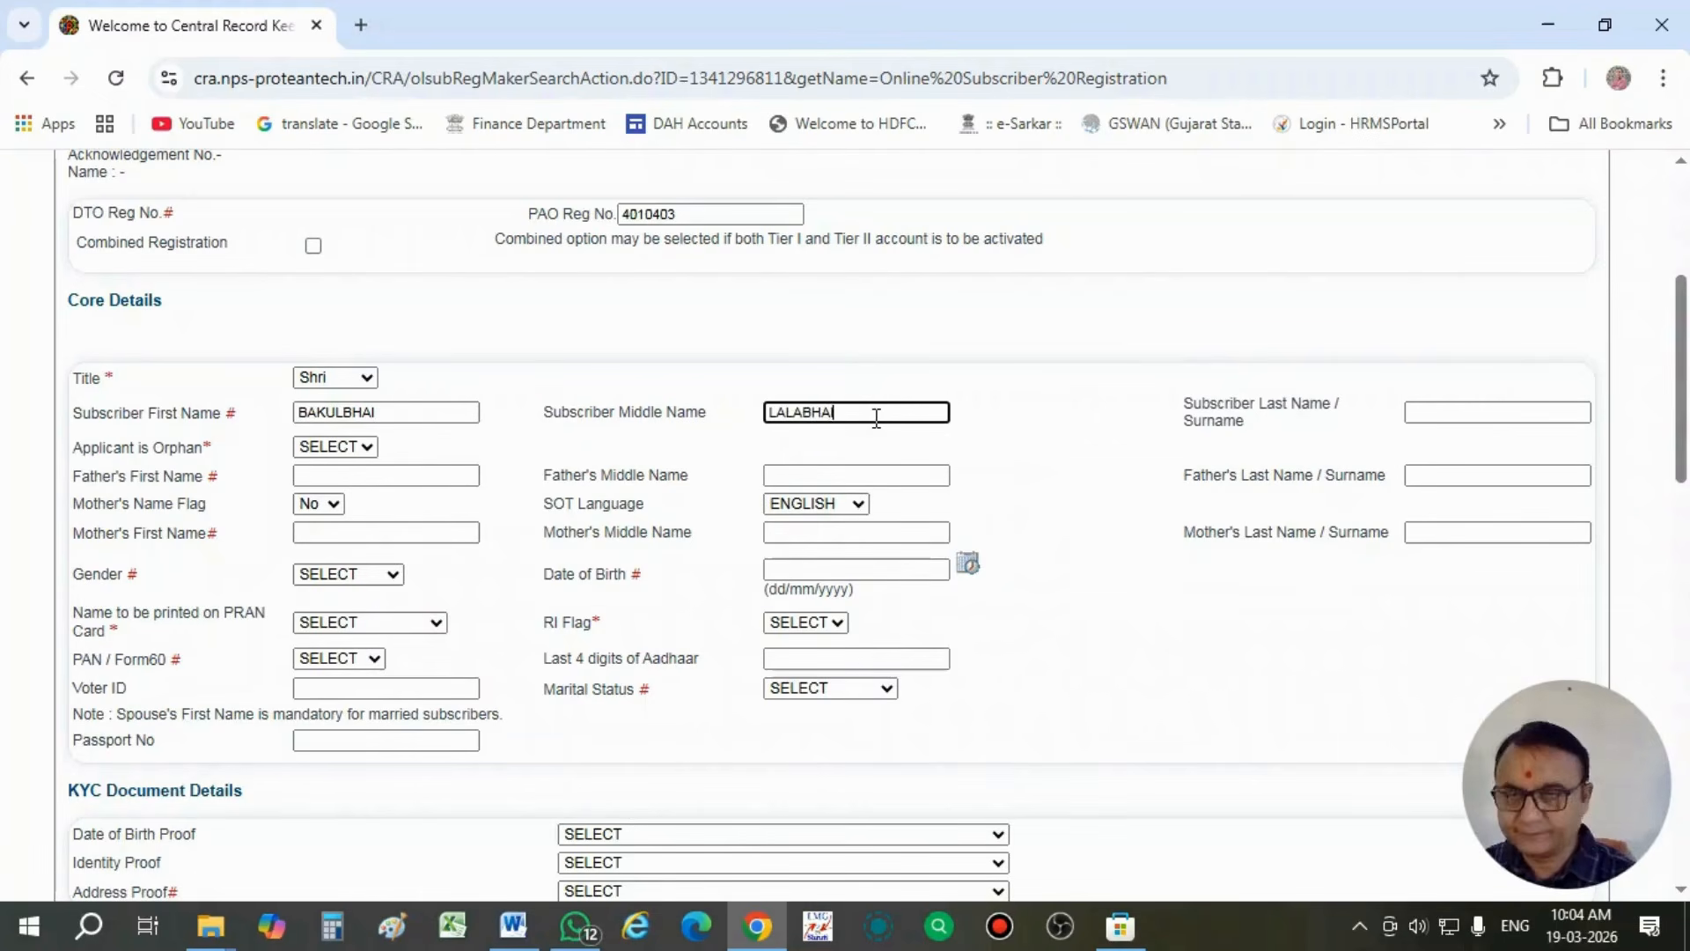
click(1454, 412)
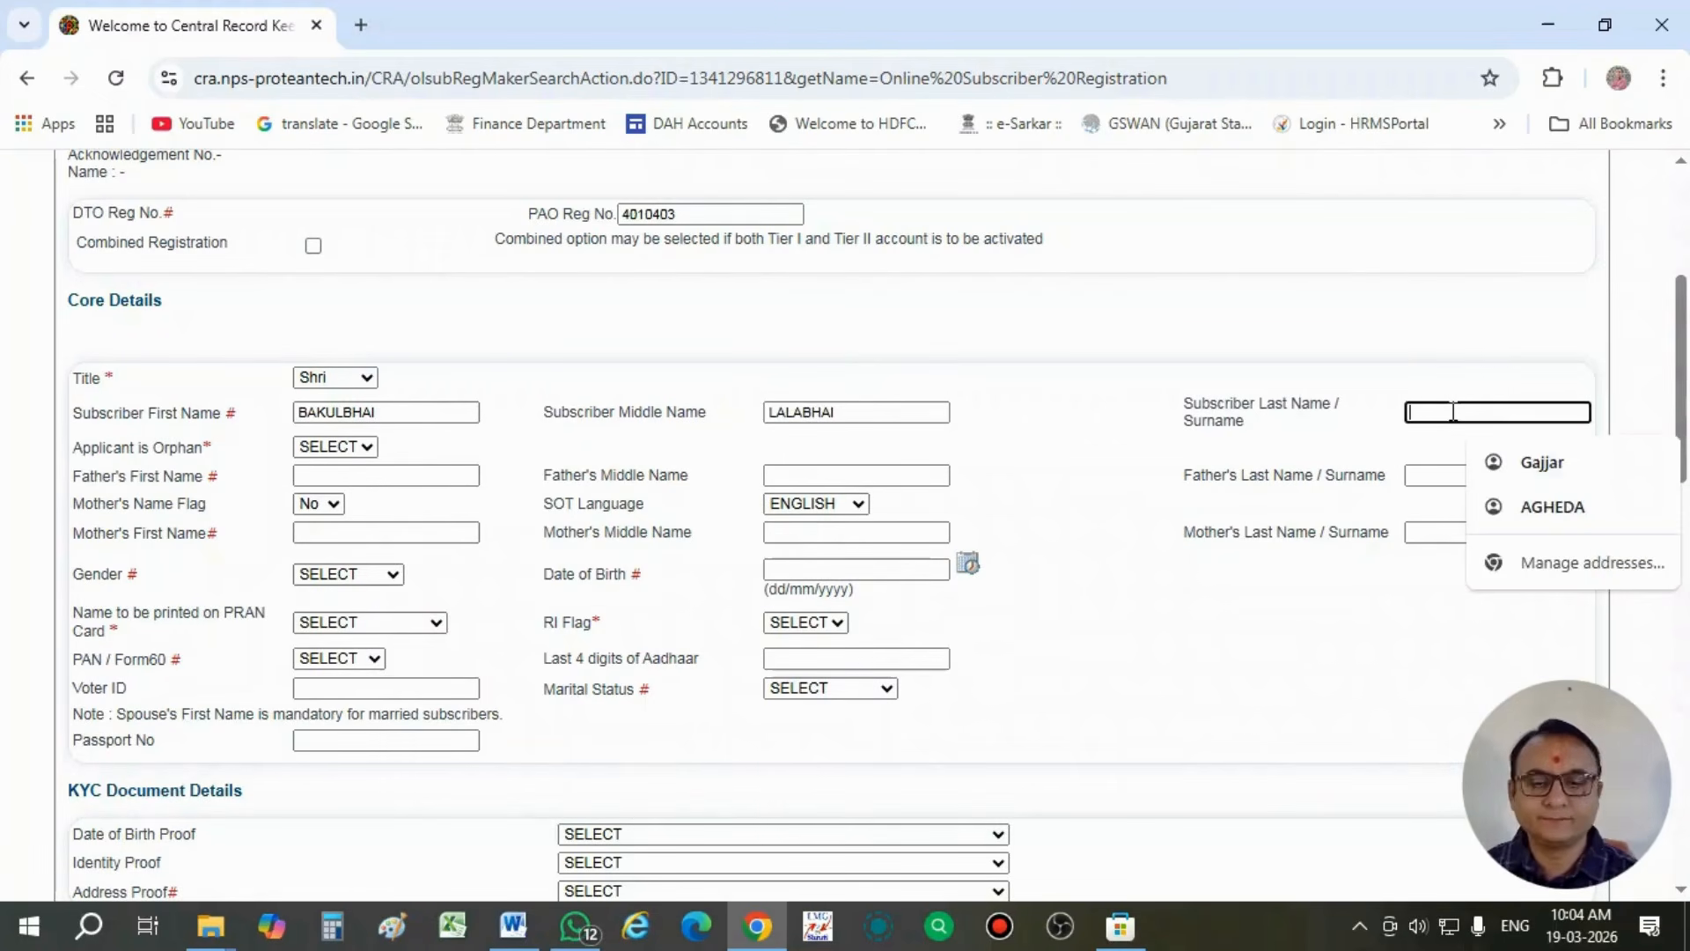
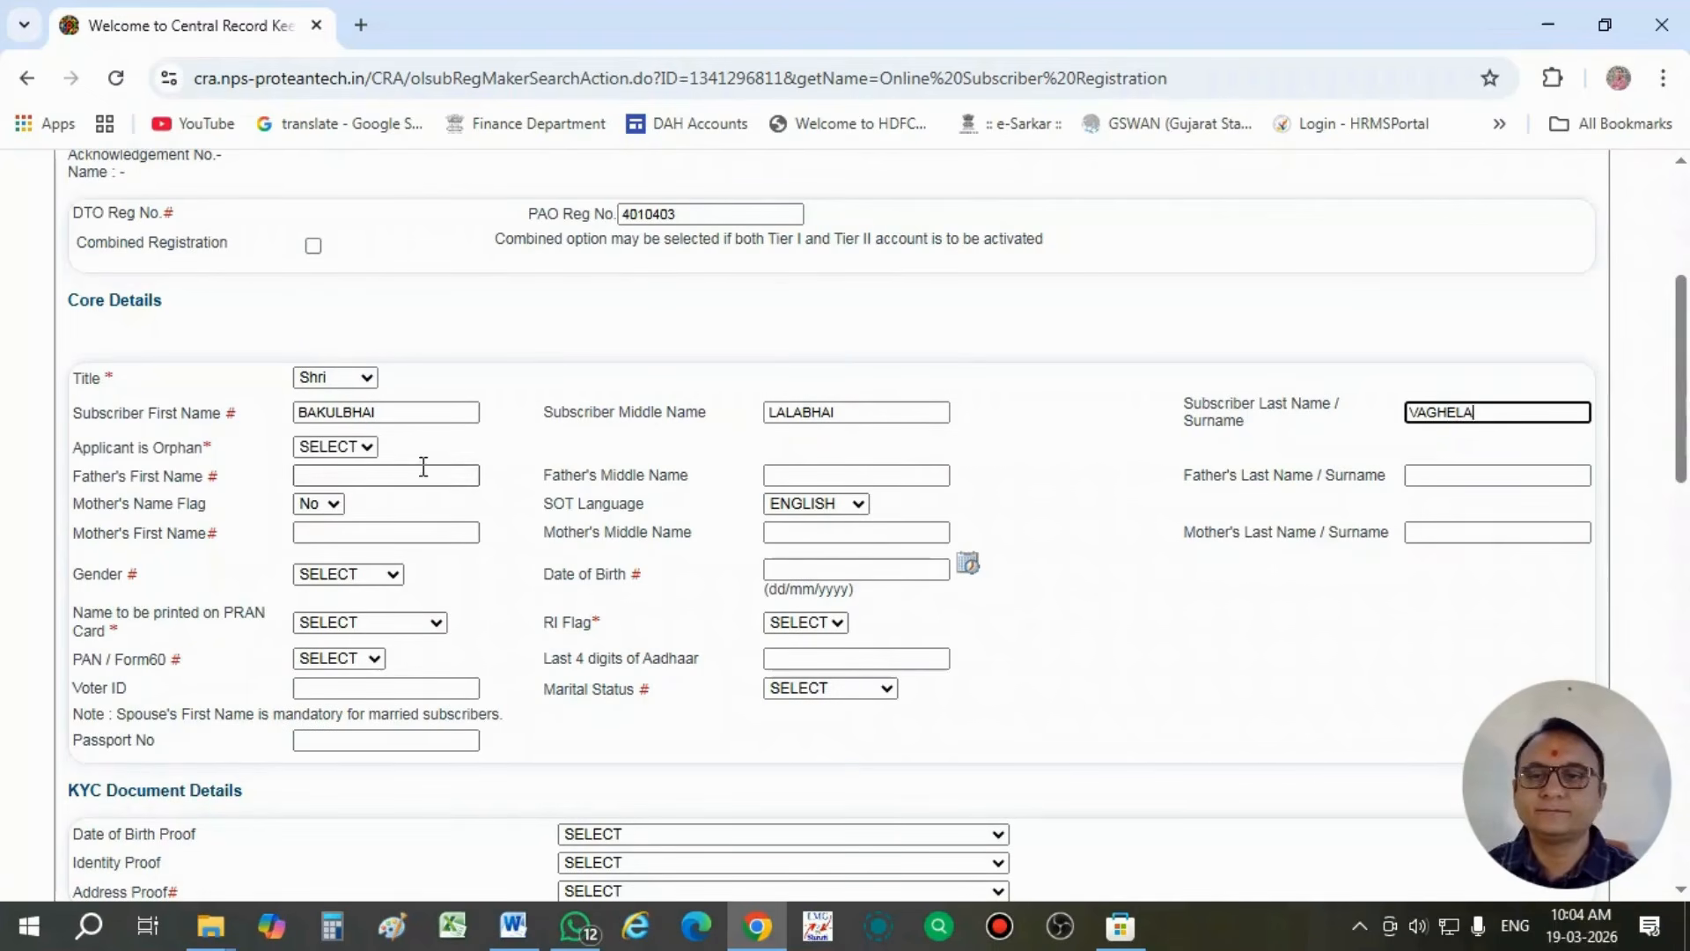
- Set Applicant is Orphan to No and enter the father's first name
click(342, 449)
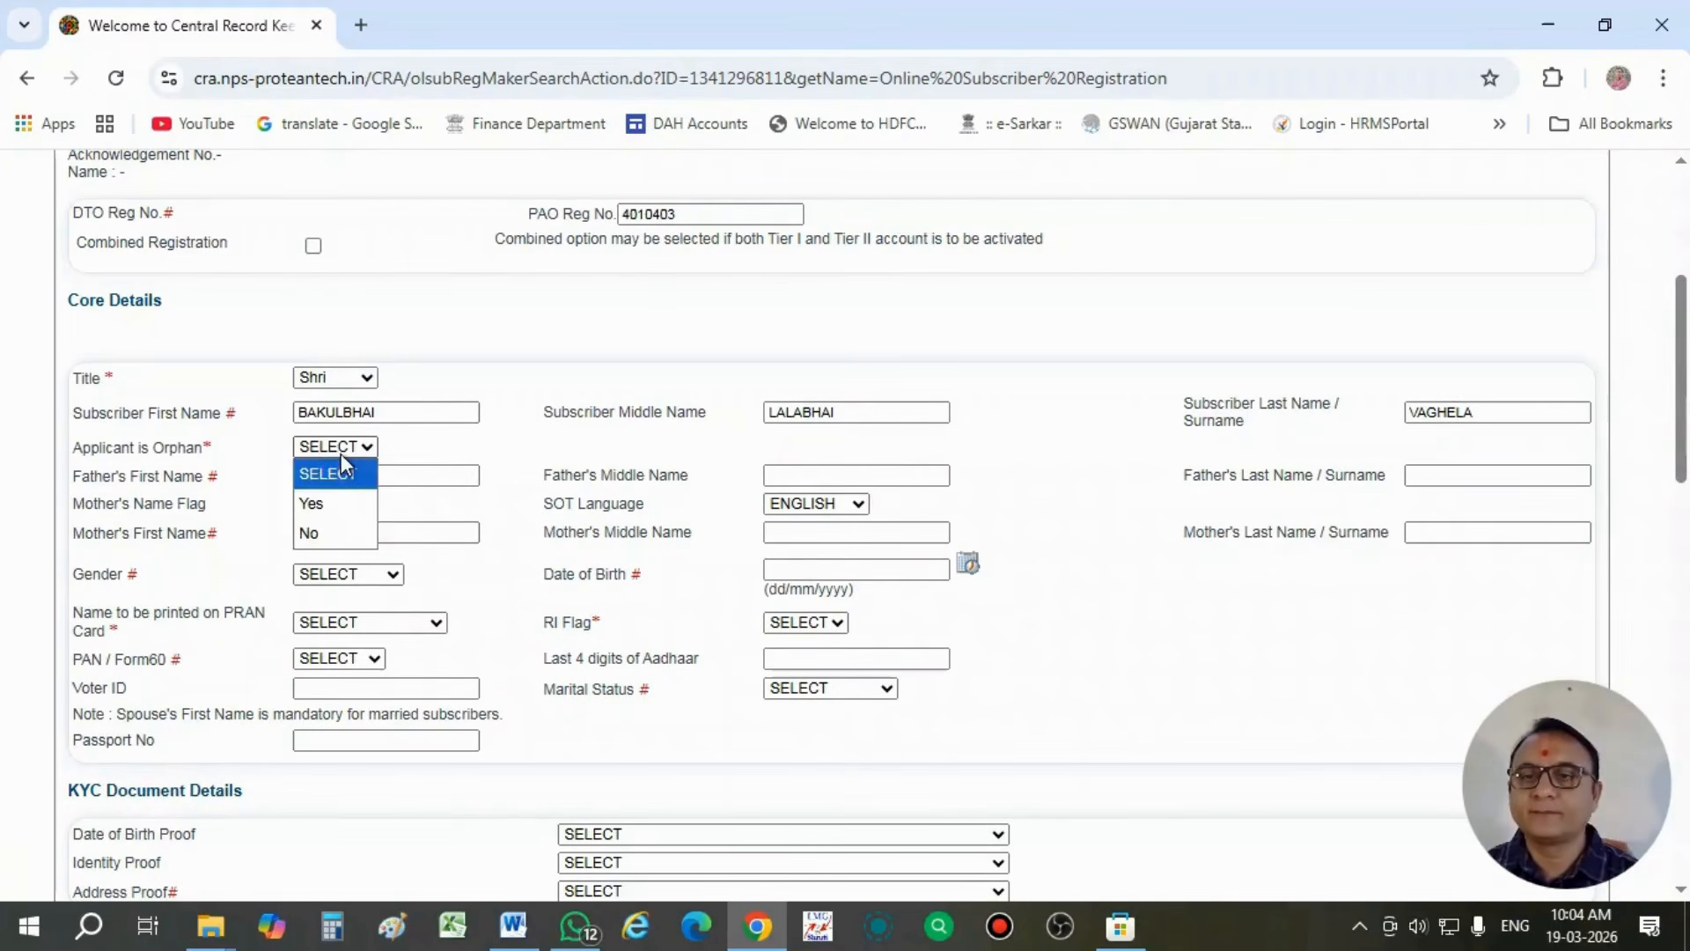
click(332, 537)
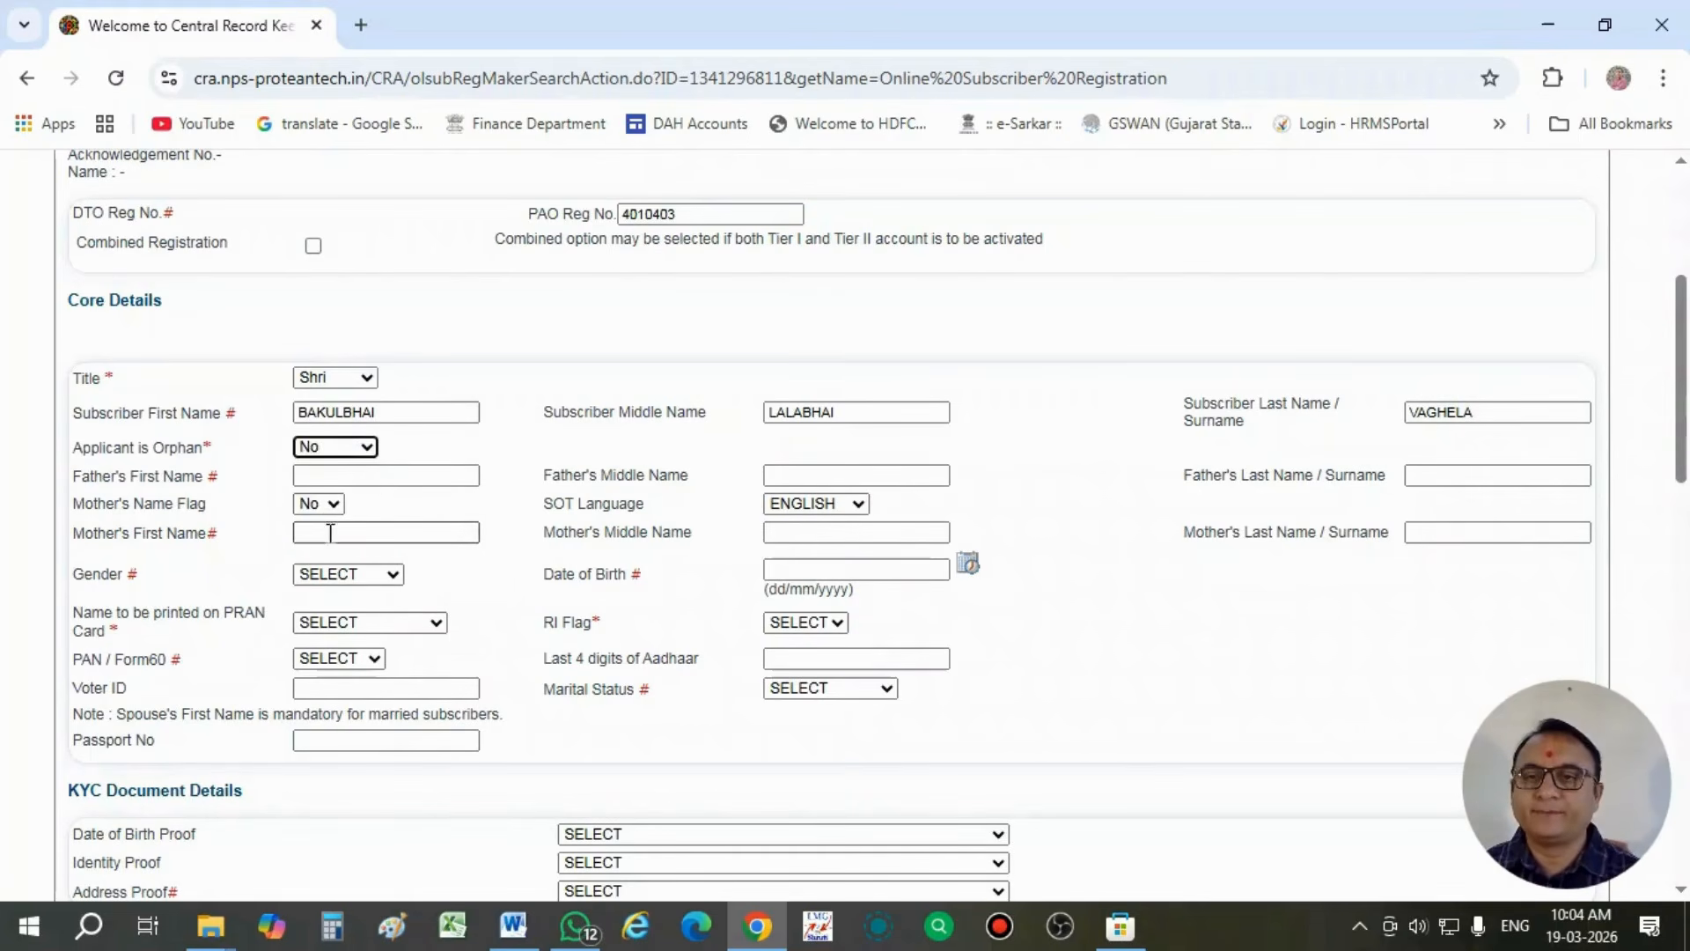
click(298, 480)
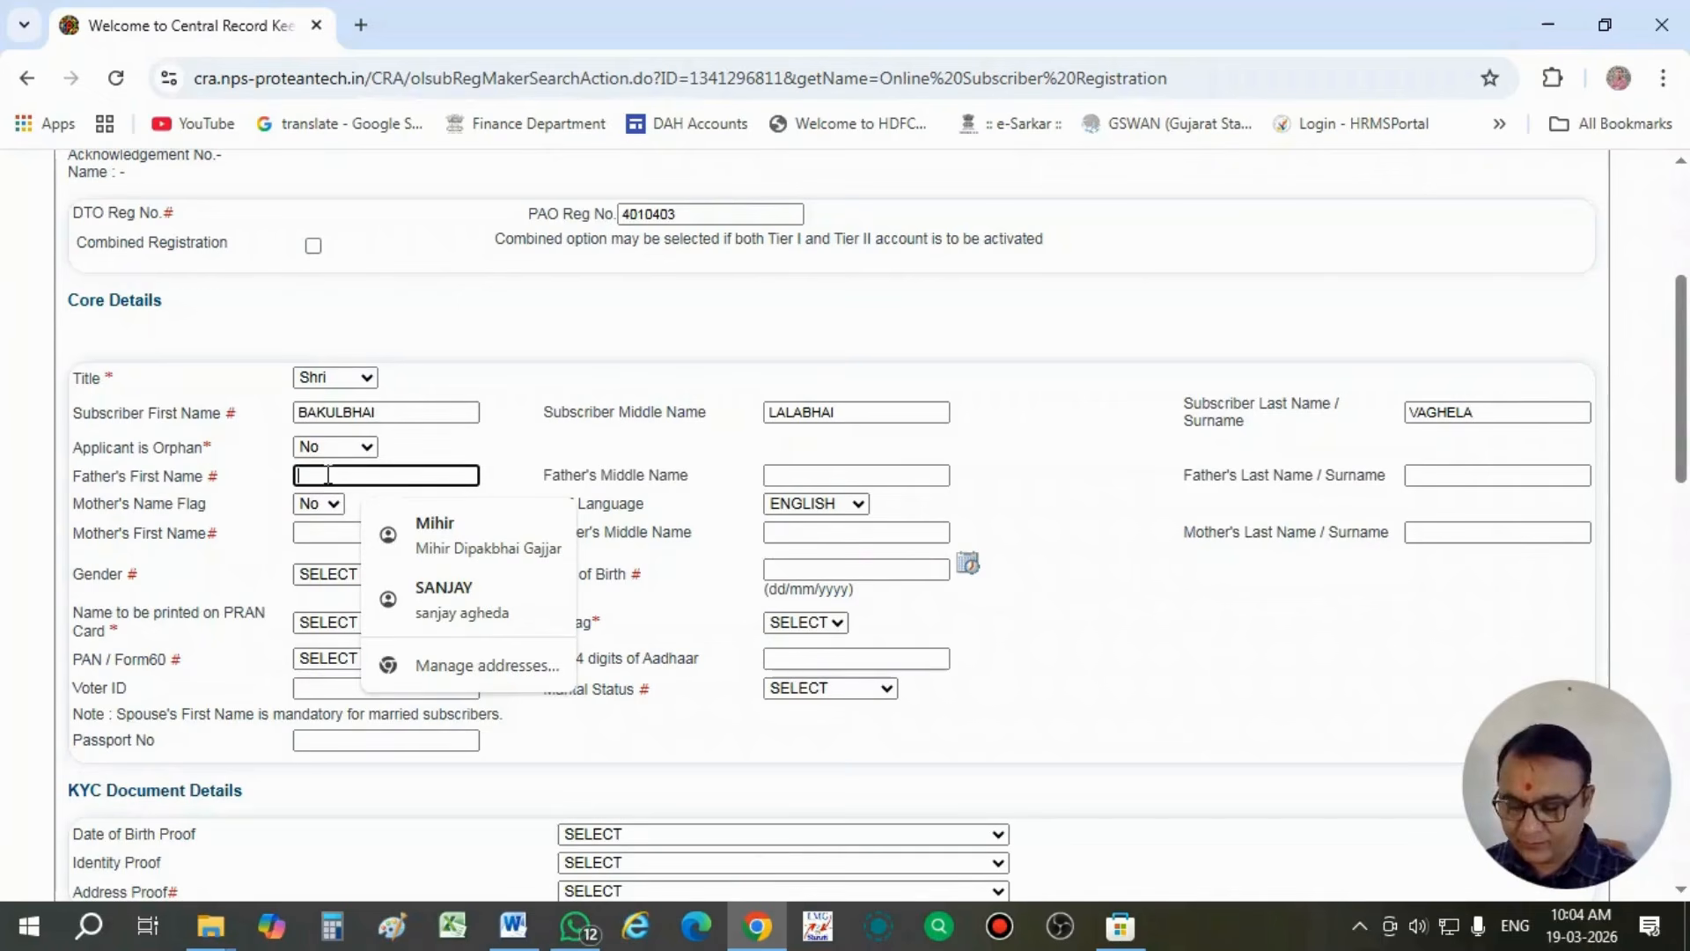
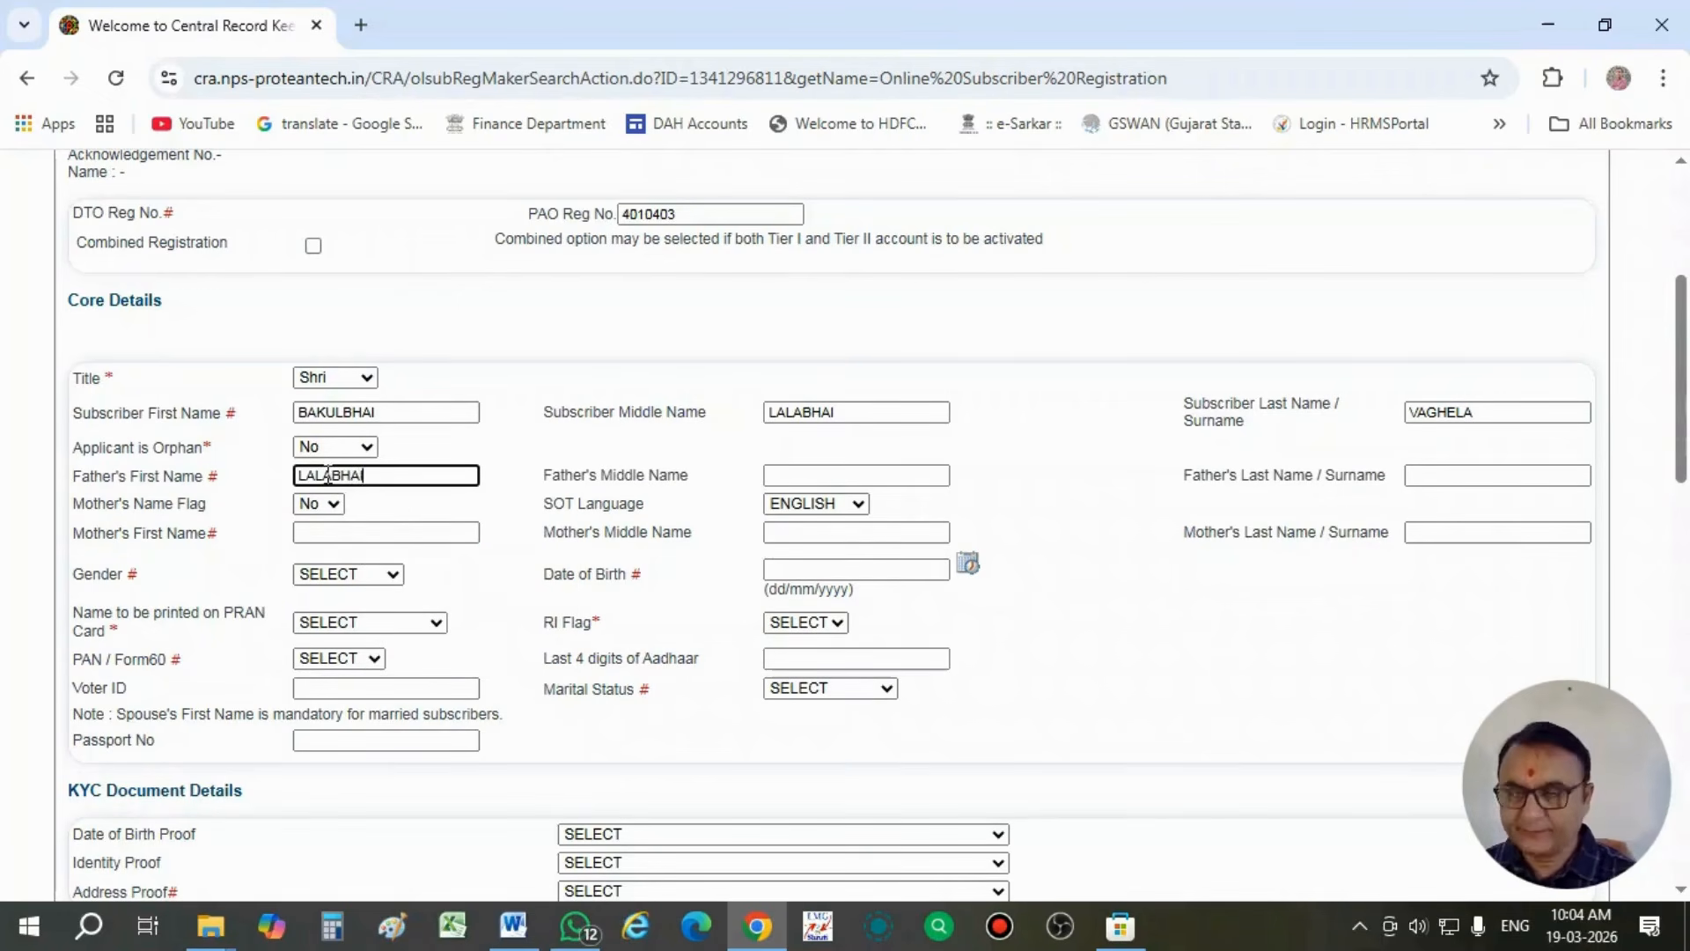
- Enter the father's middle name and last name in the core details
click(814, 474)
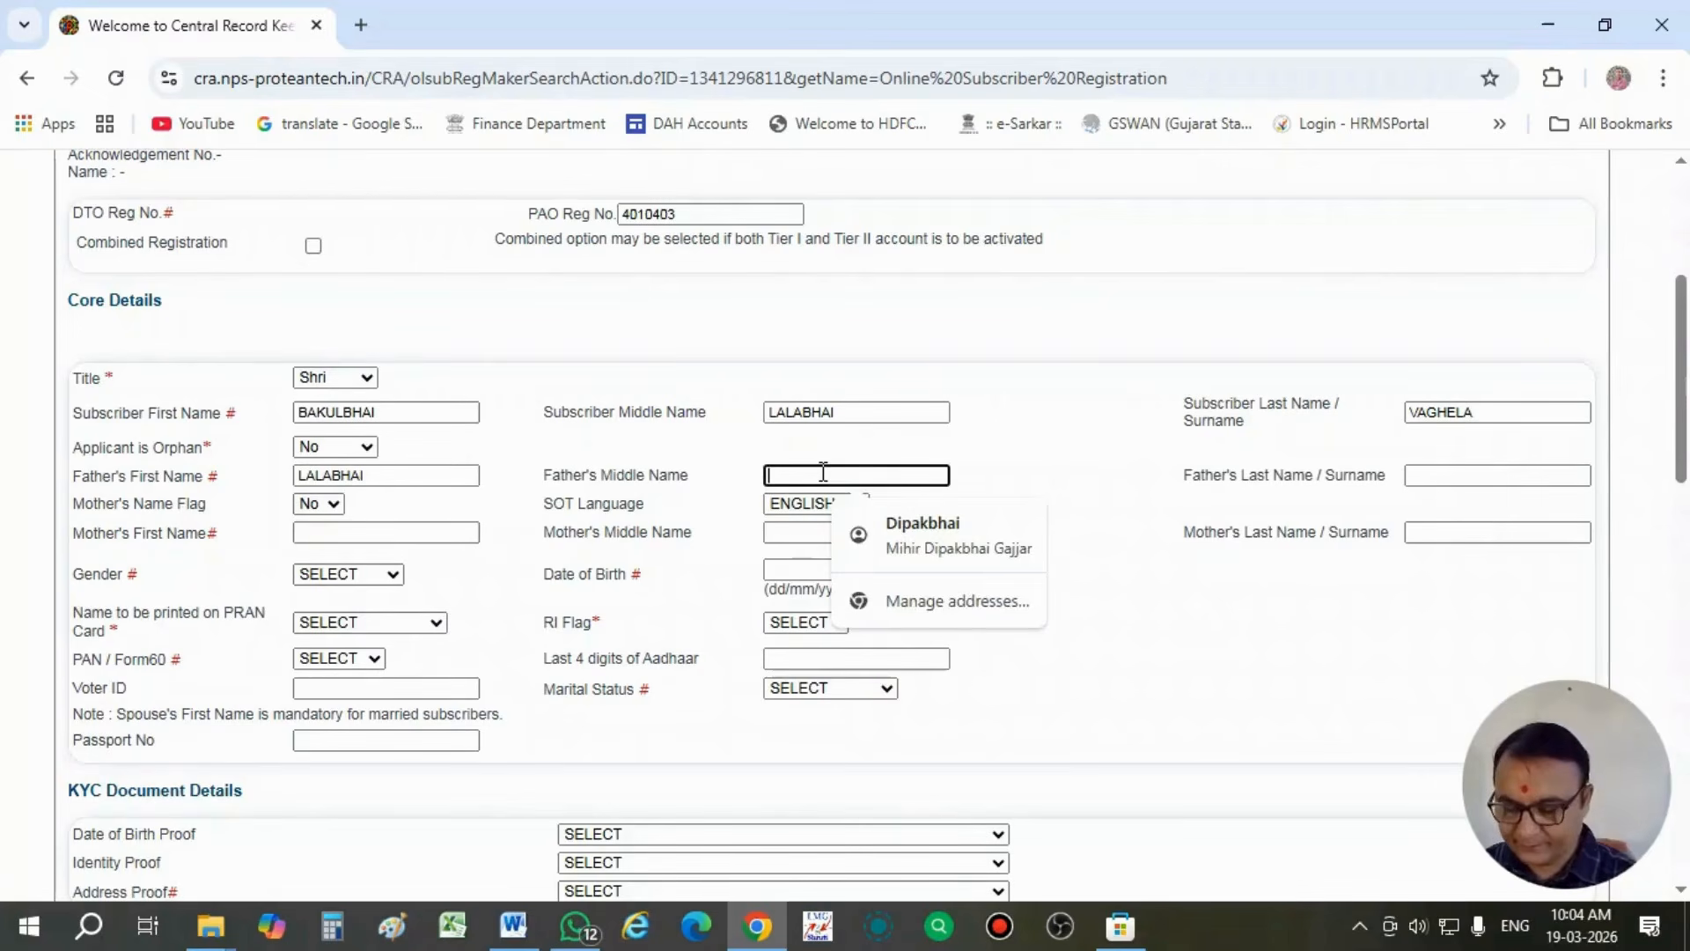
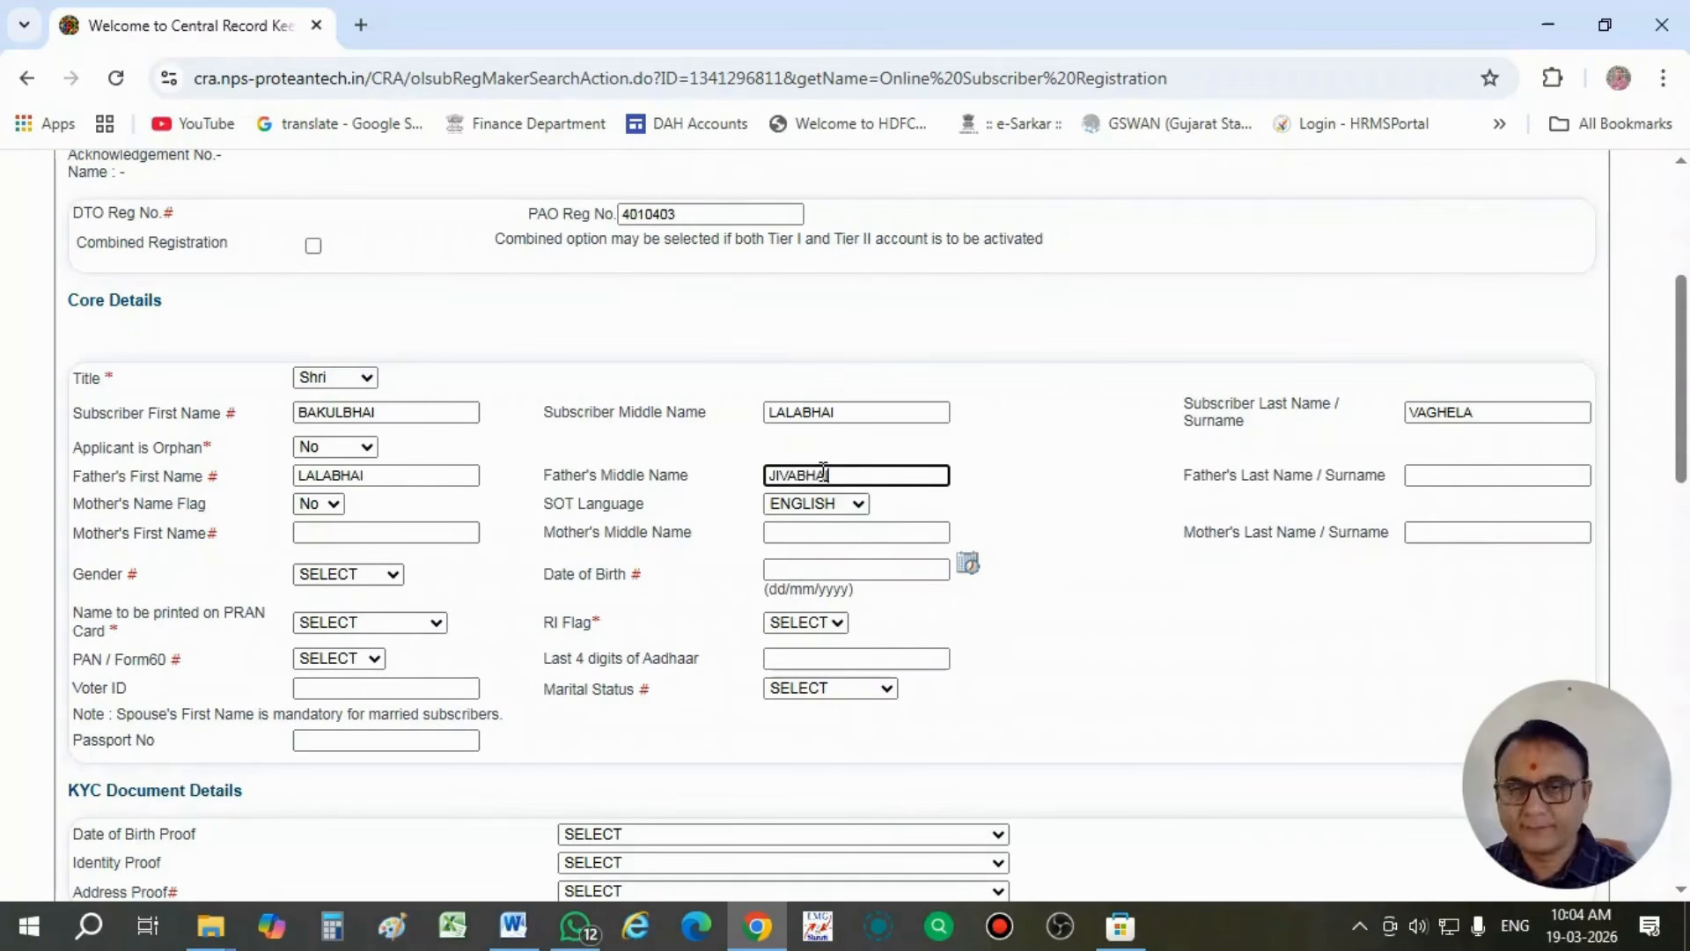
click(1459, 471)
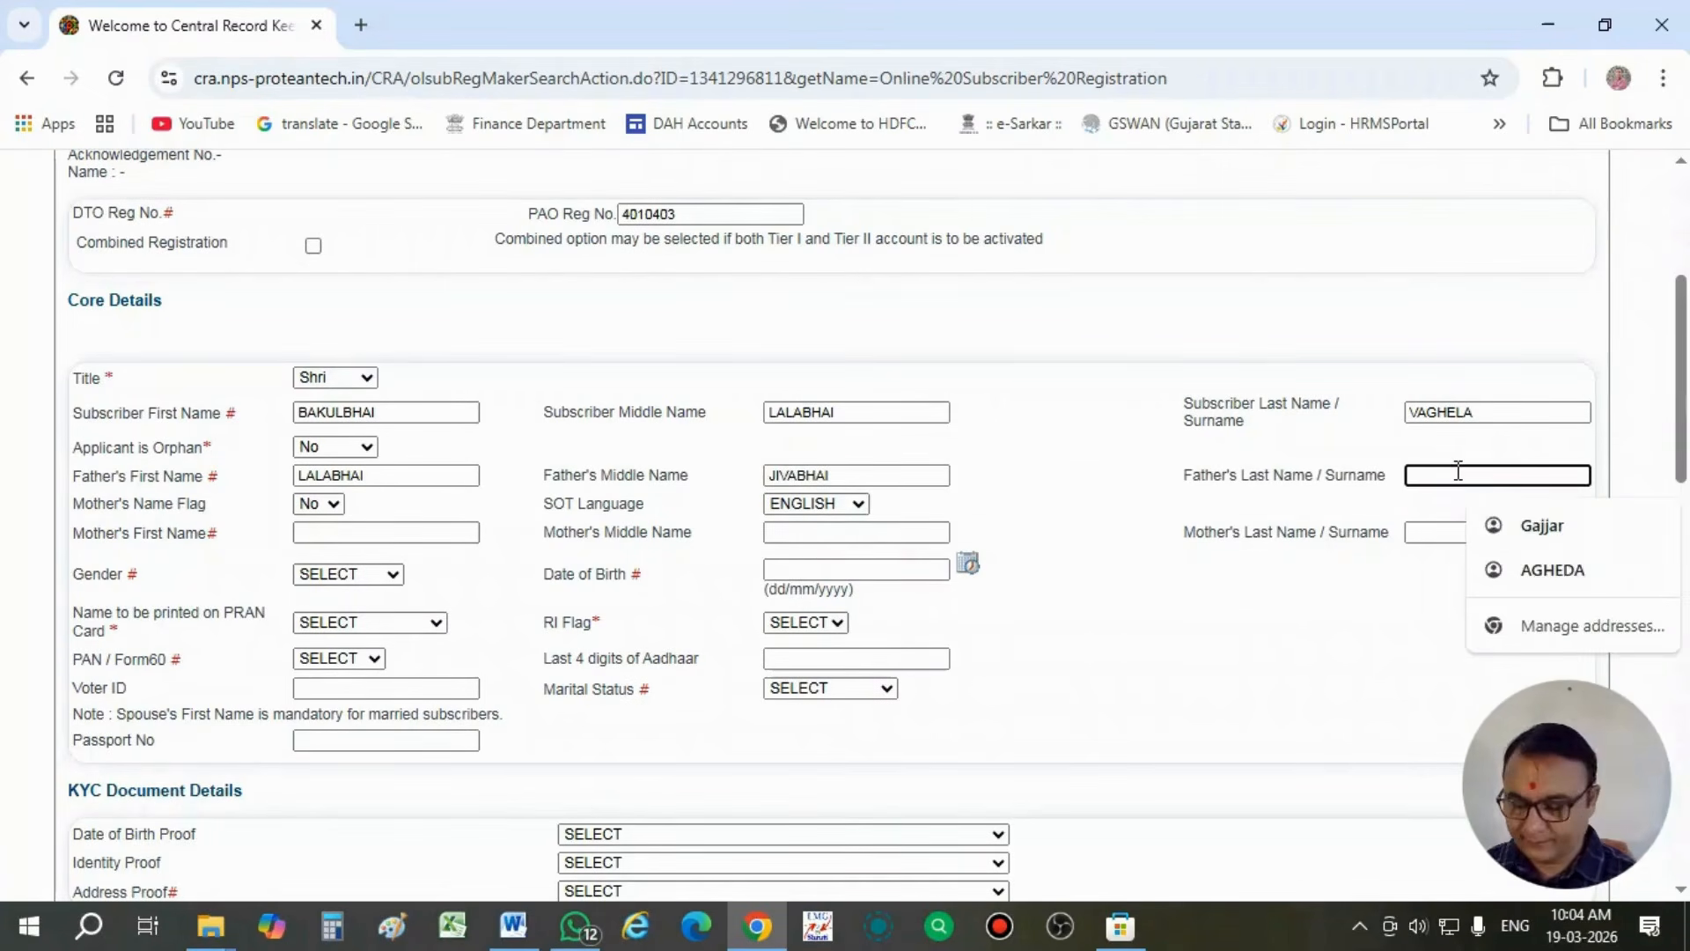
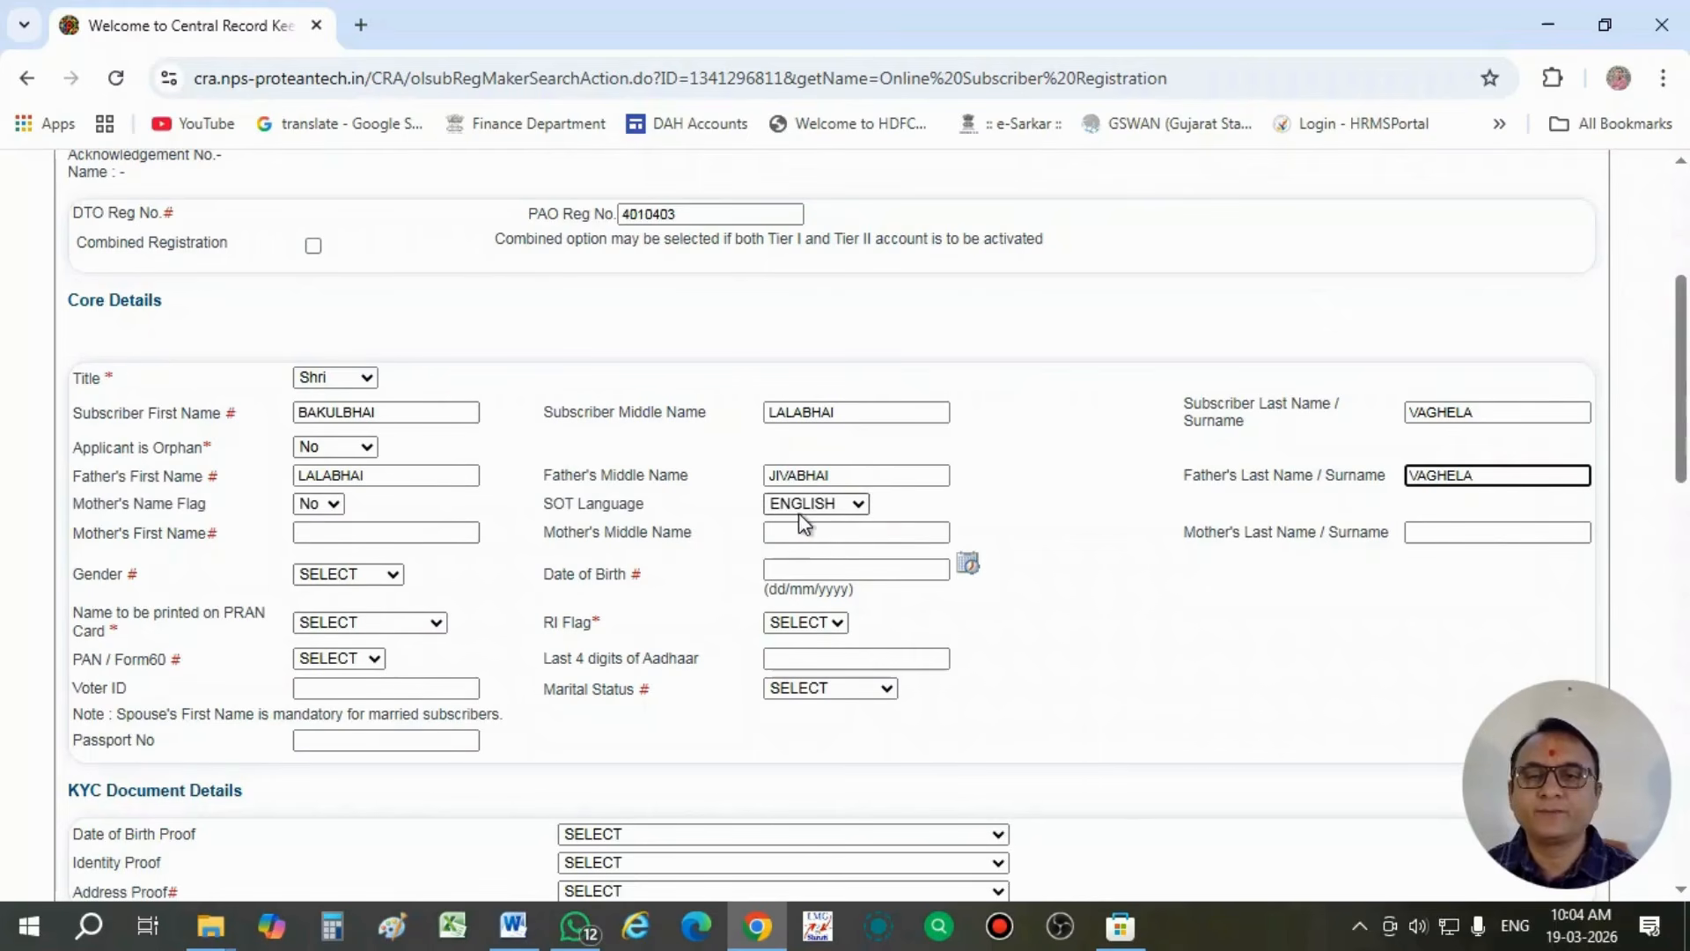
- Enter the mother's first, middle and last names in the core details
click(372, 533)
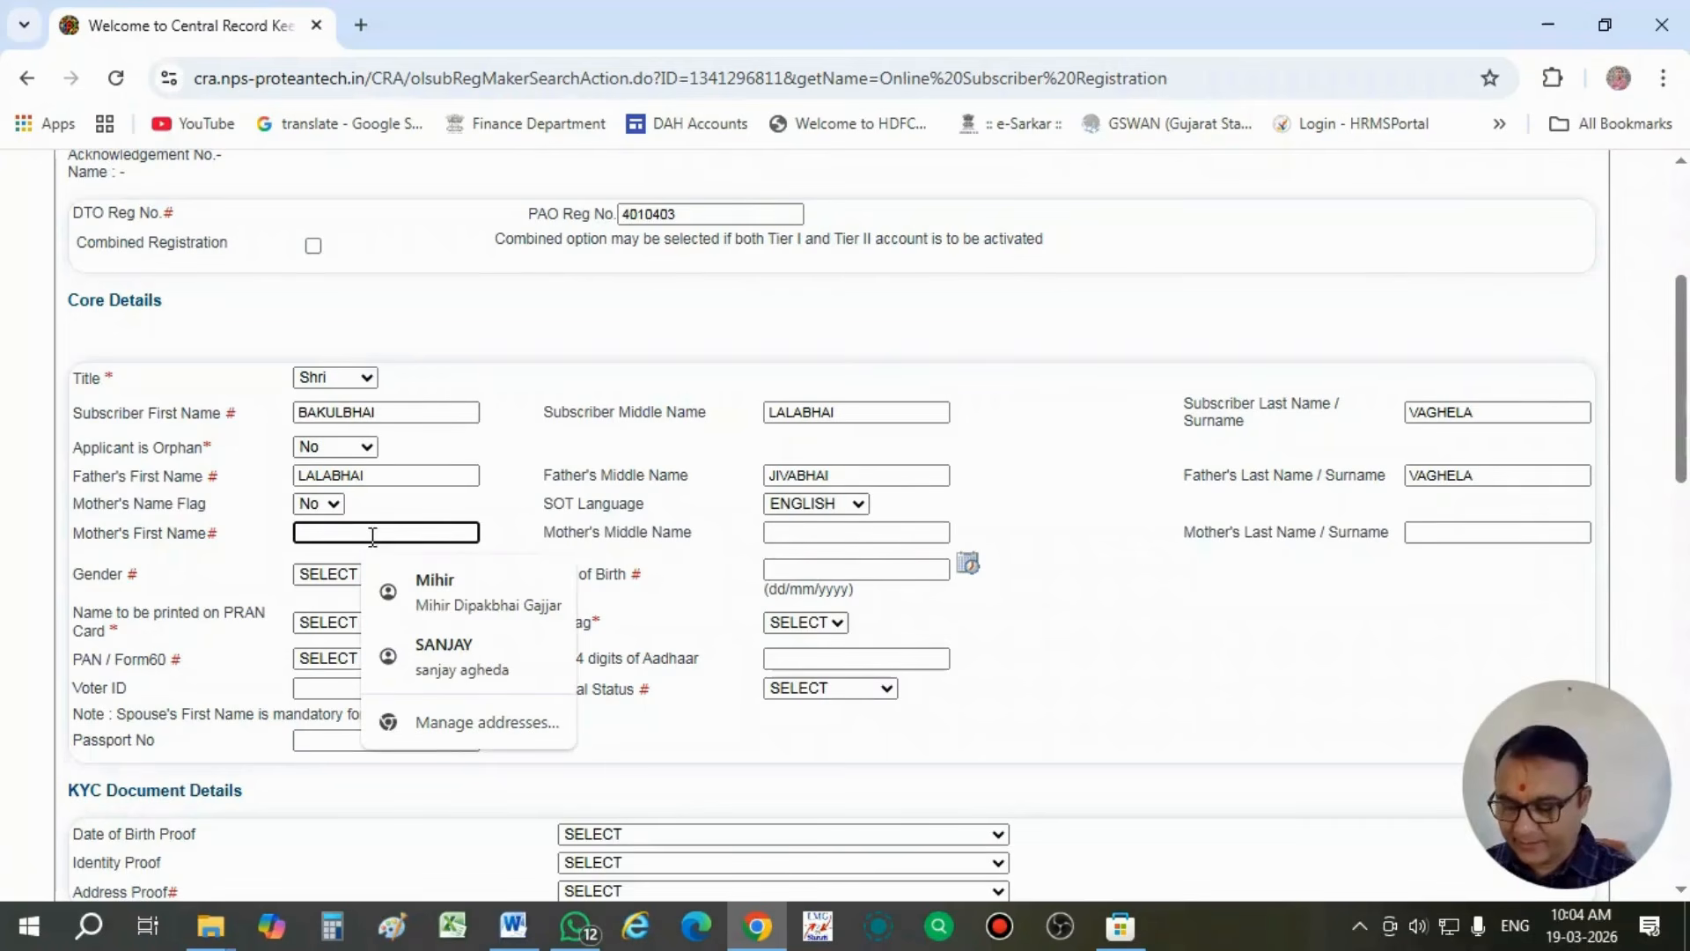
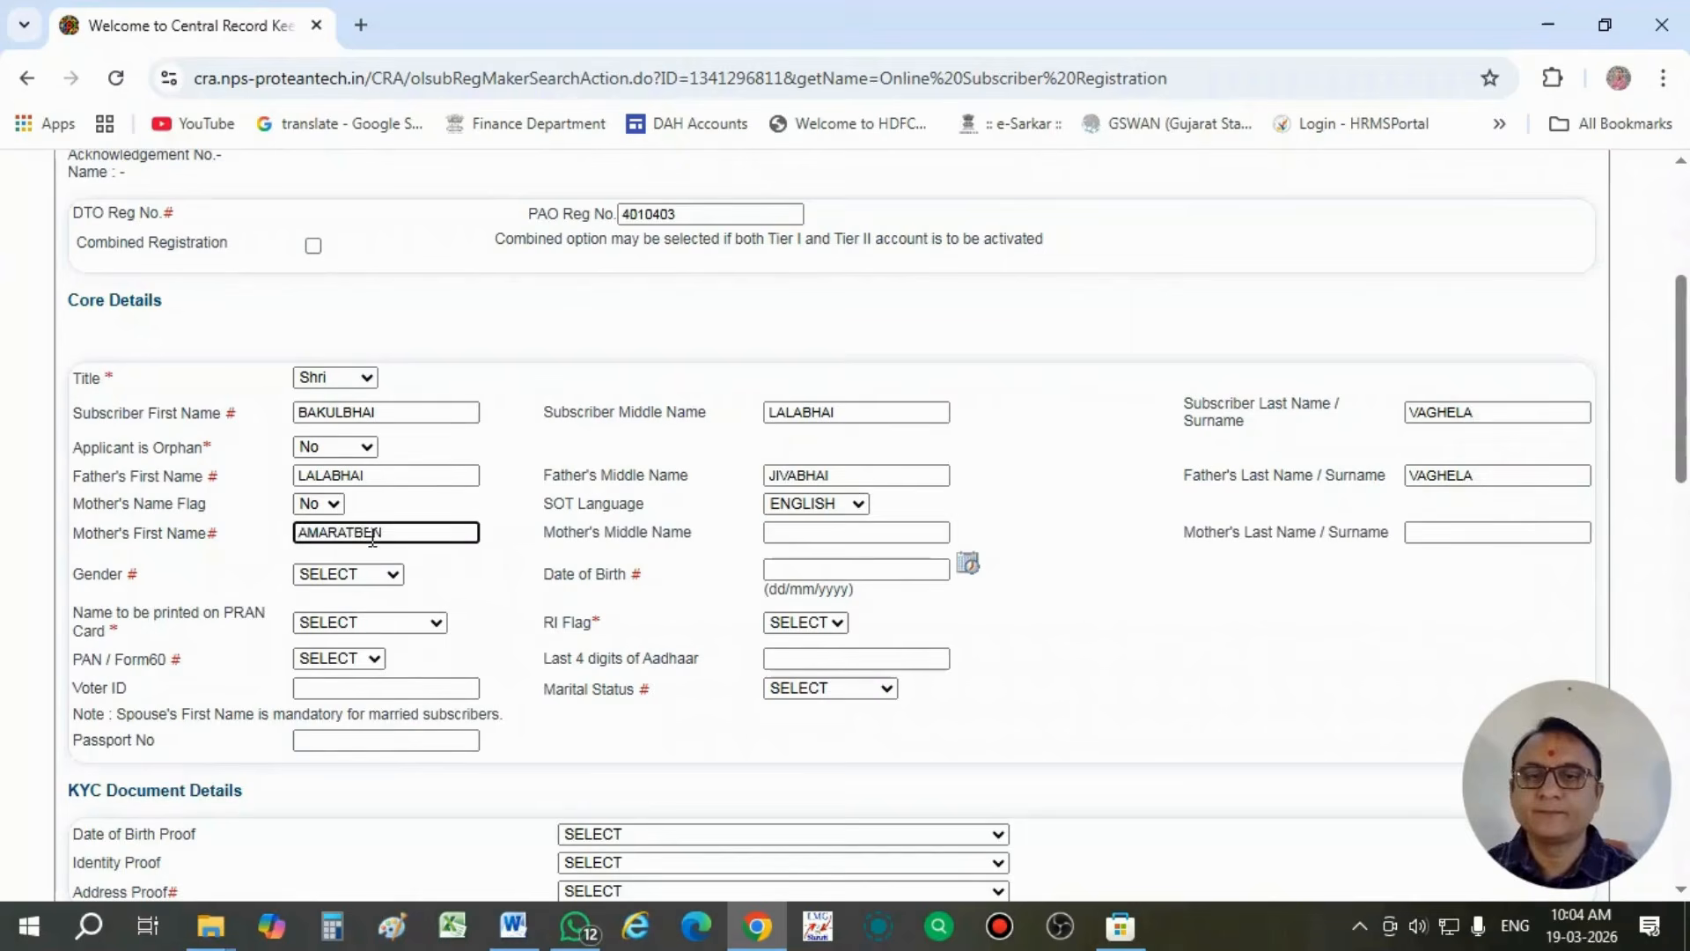
click(802, 532)
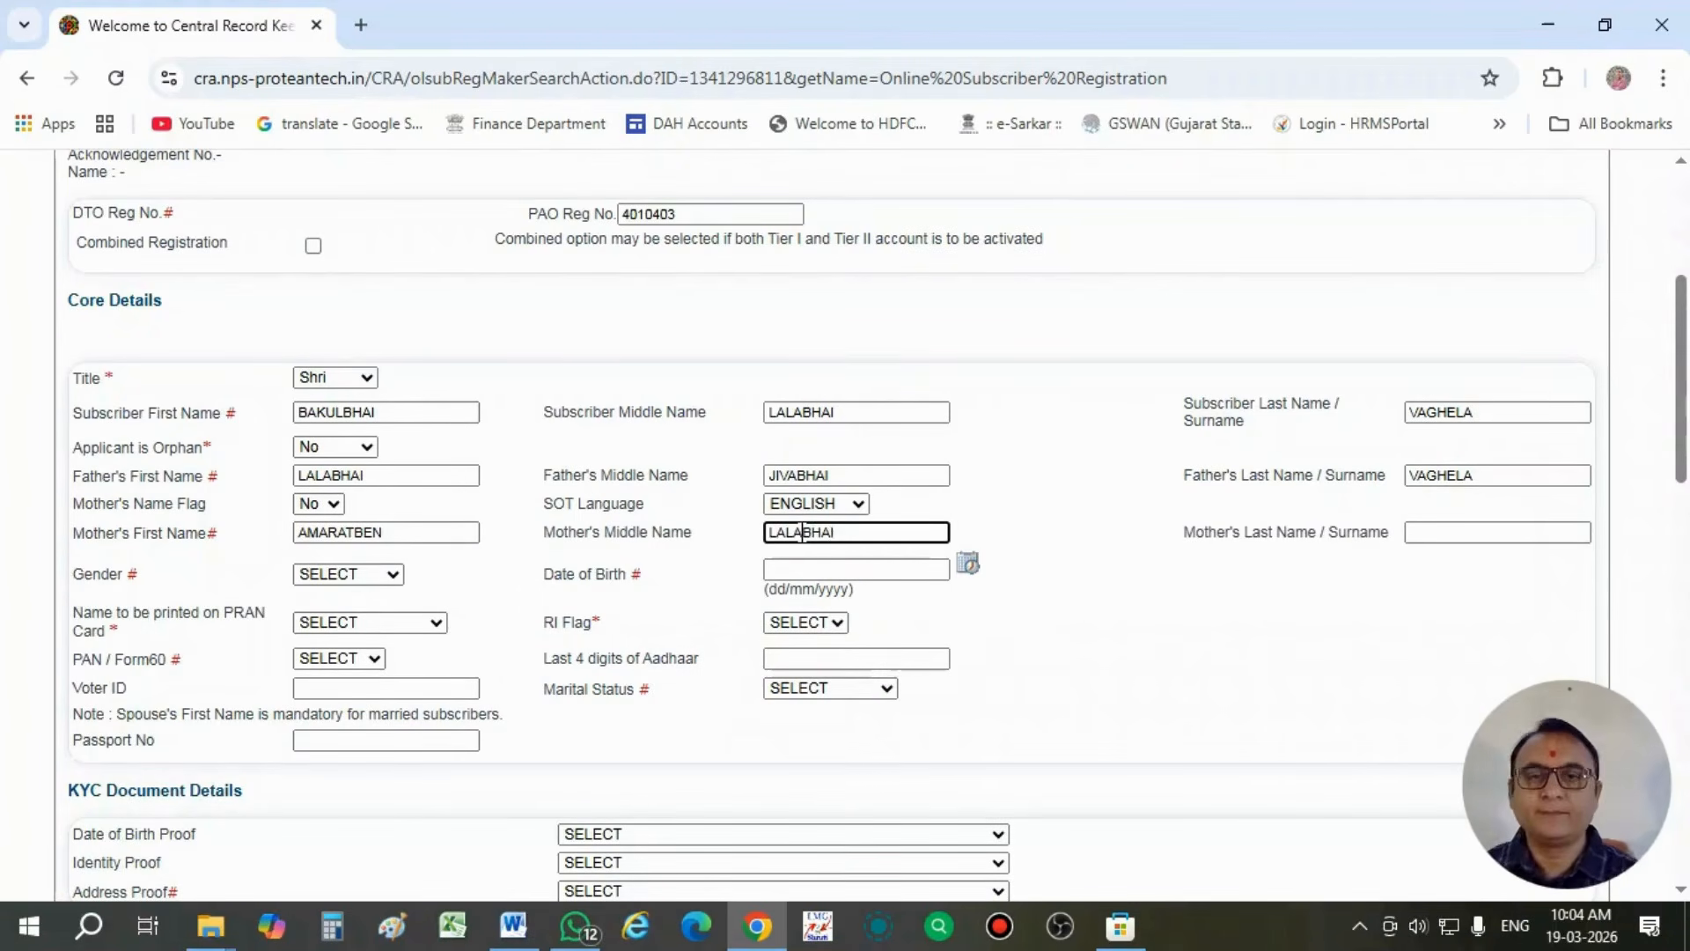
click(1501, 532)
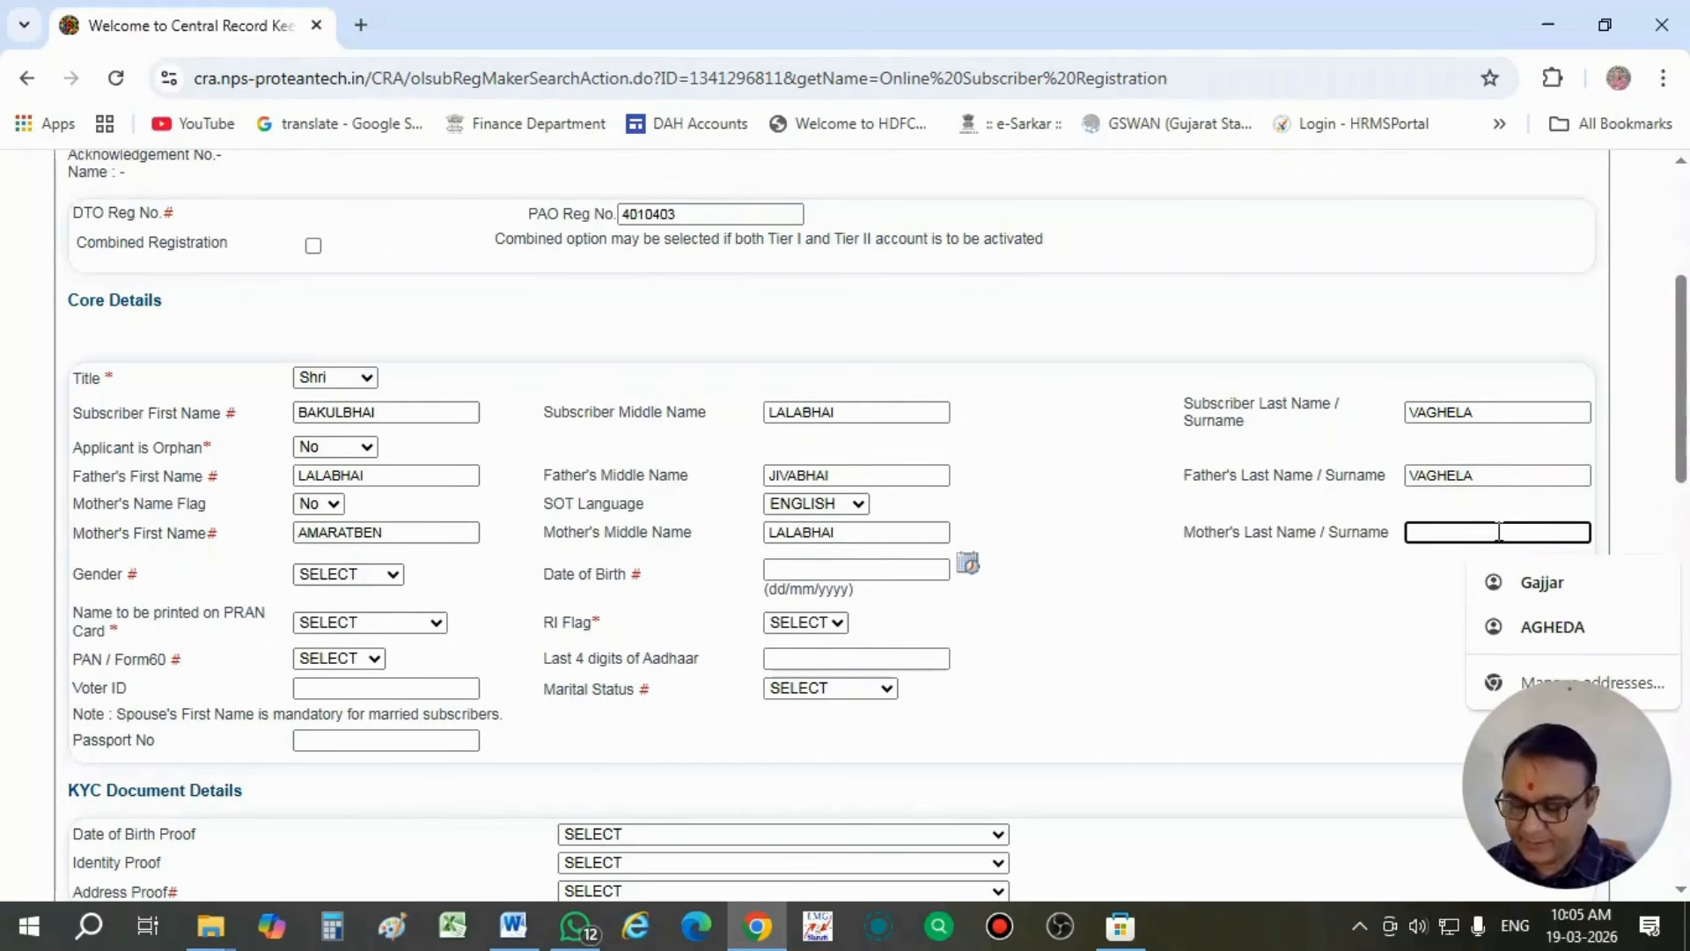
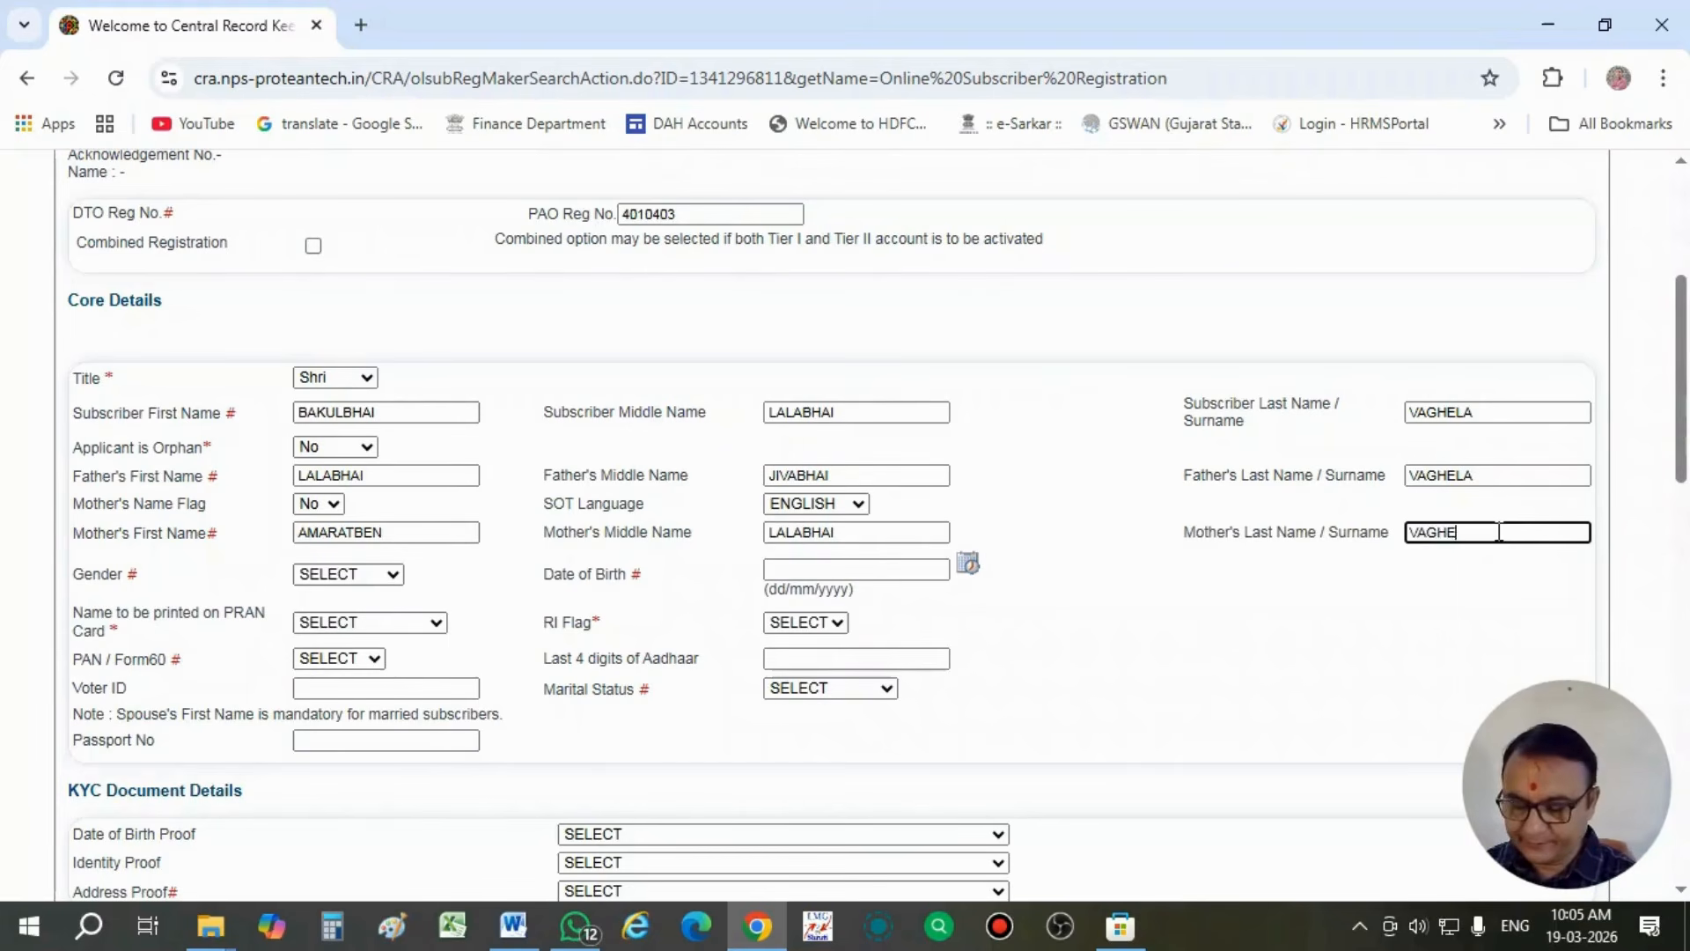
click(1281, 634)
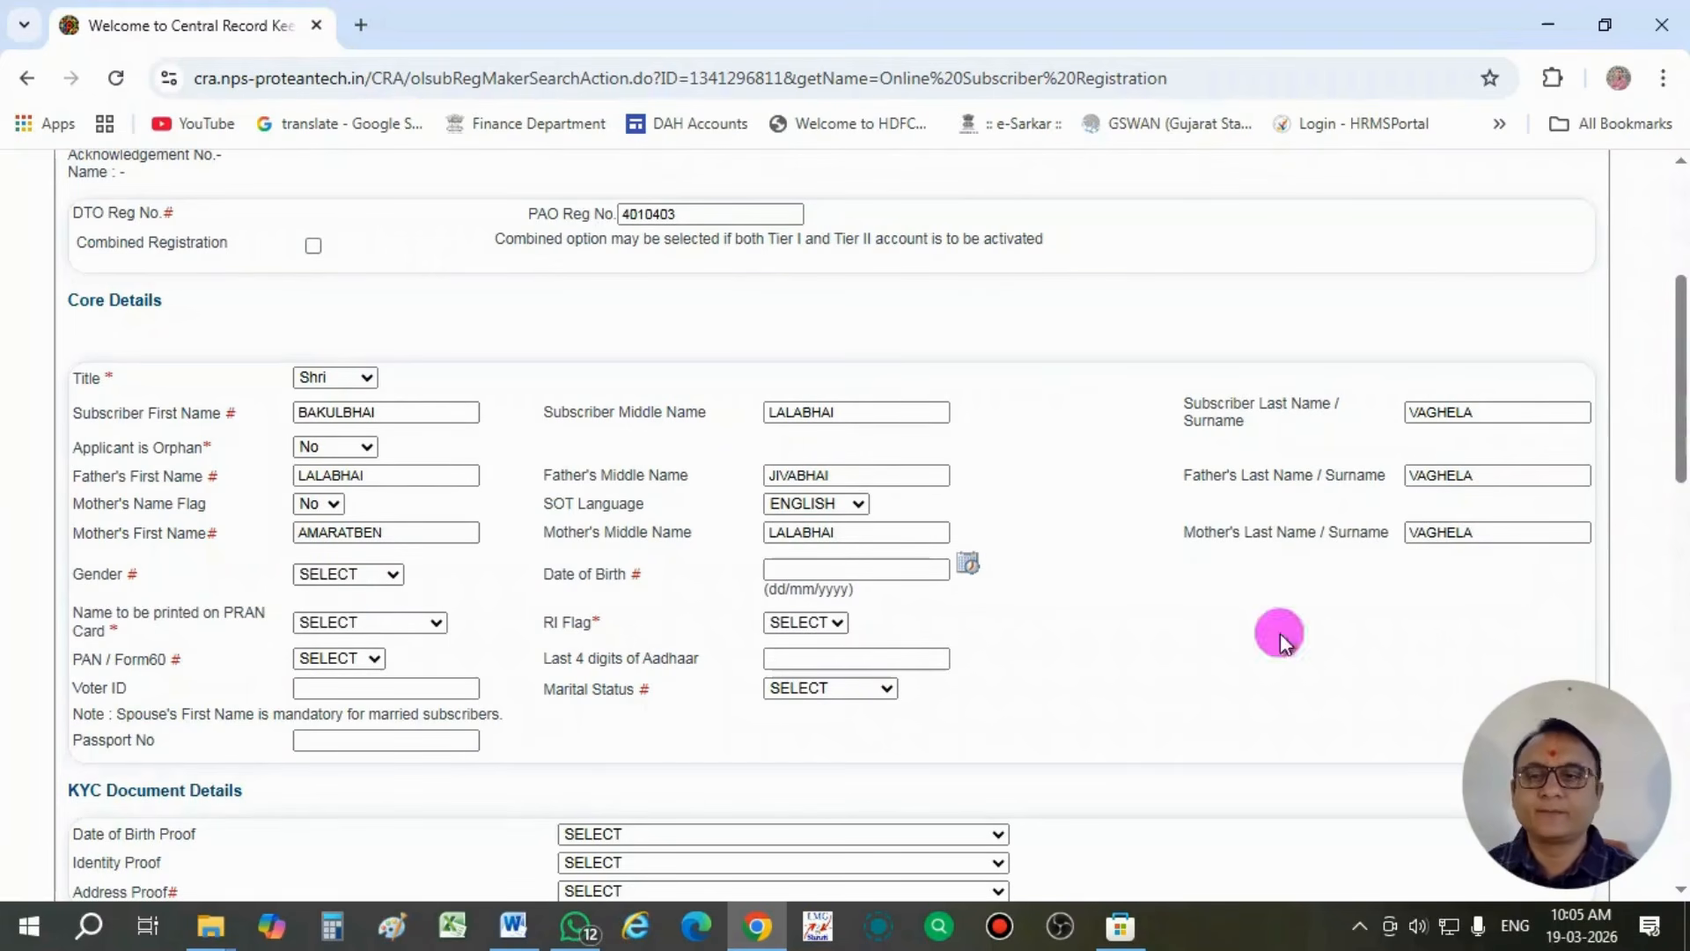
- Set the subscriber's gender to Male and enter the date of birth
click(315, 574)
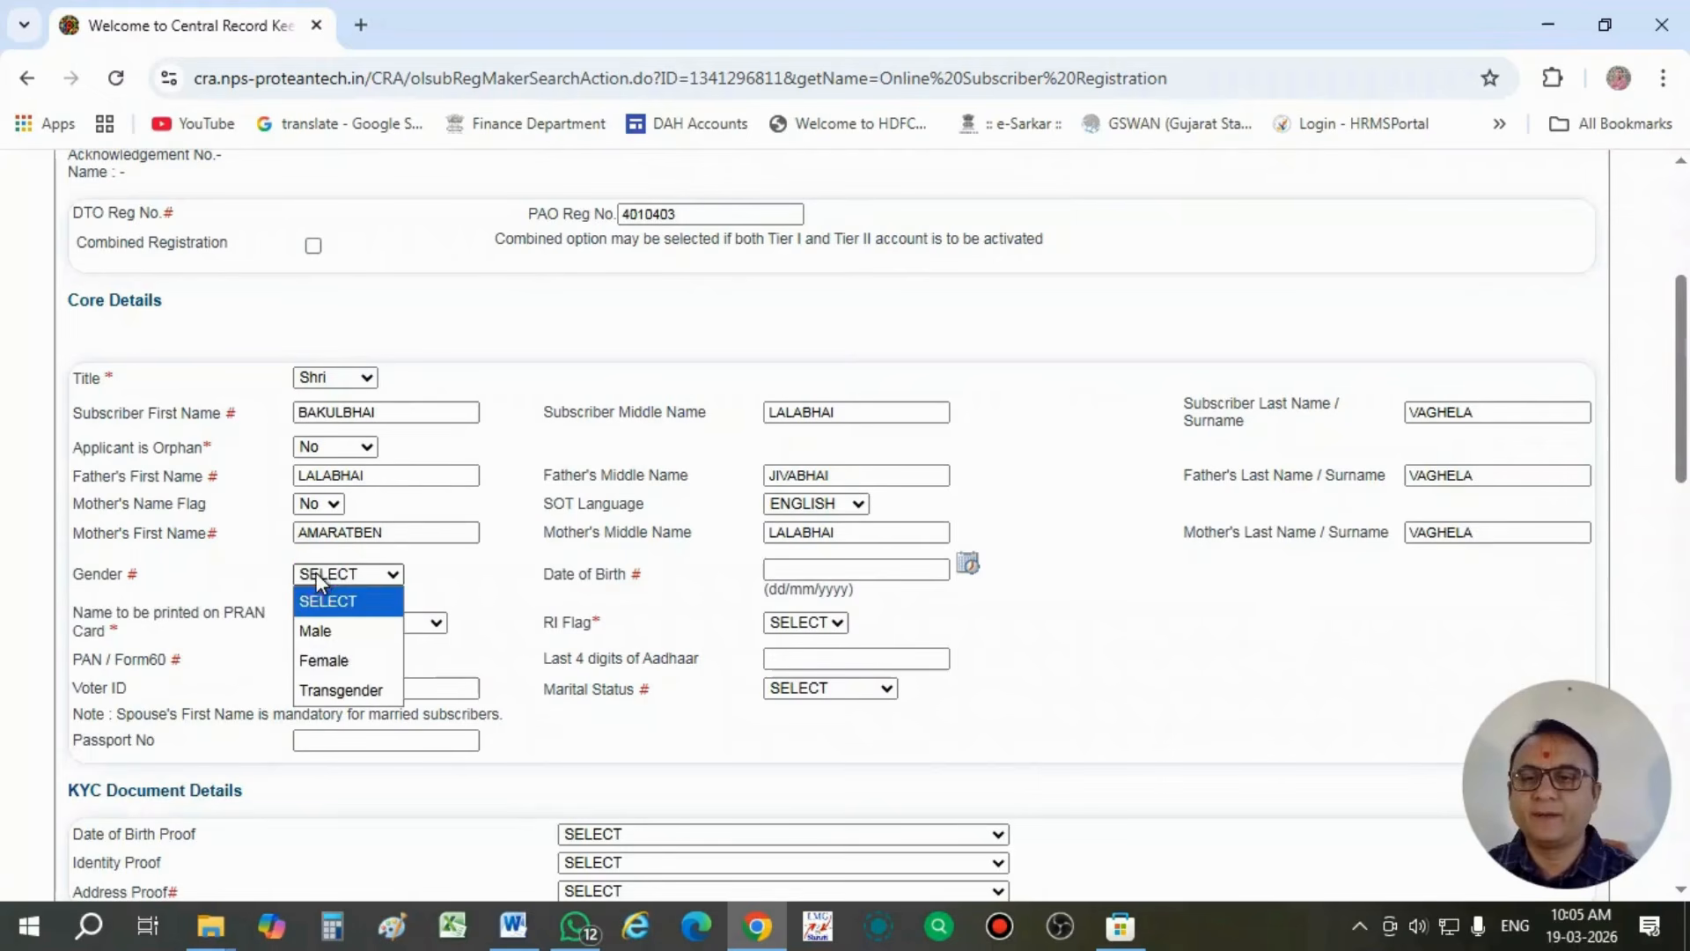
click(322, 630)
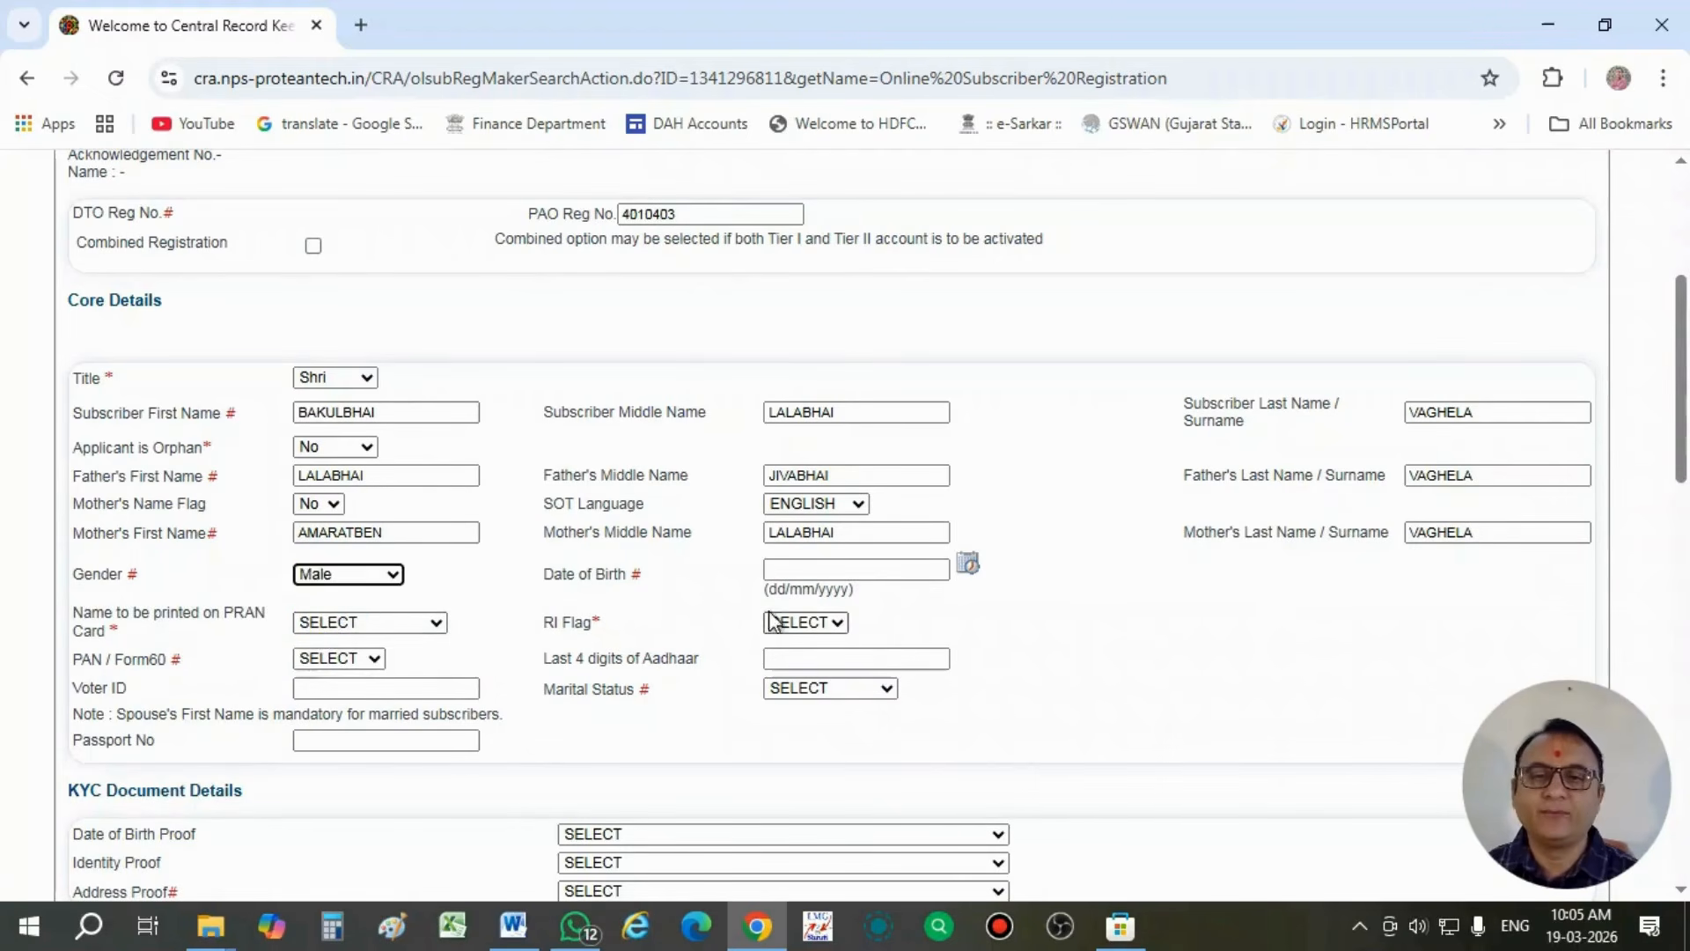
click(797, 573)
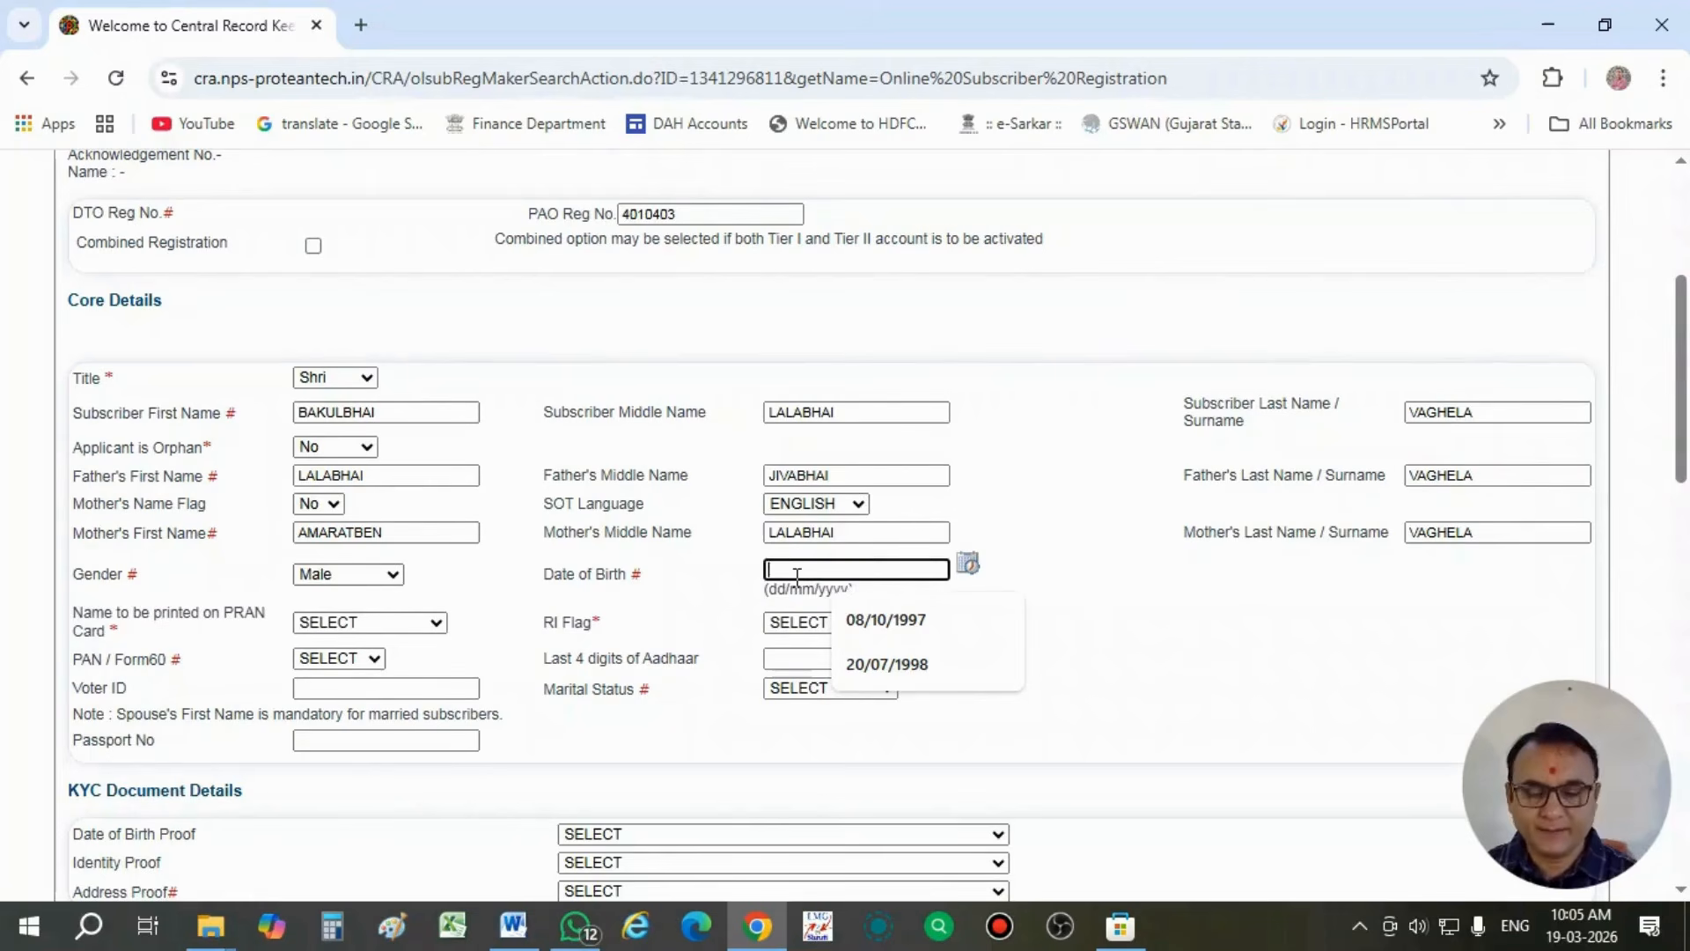
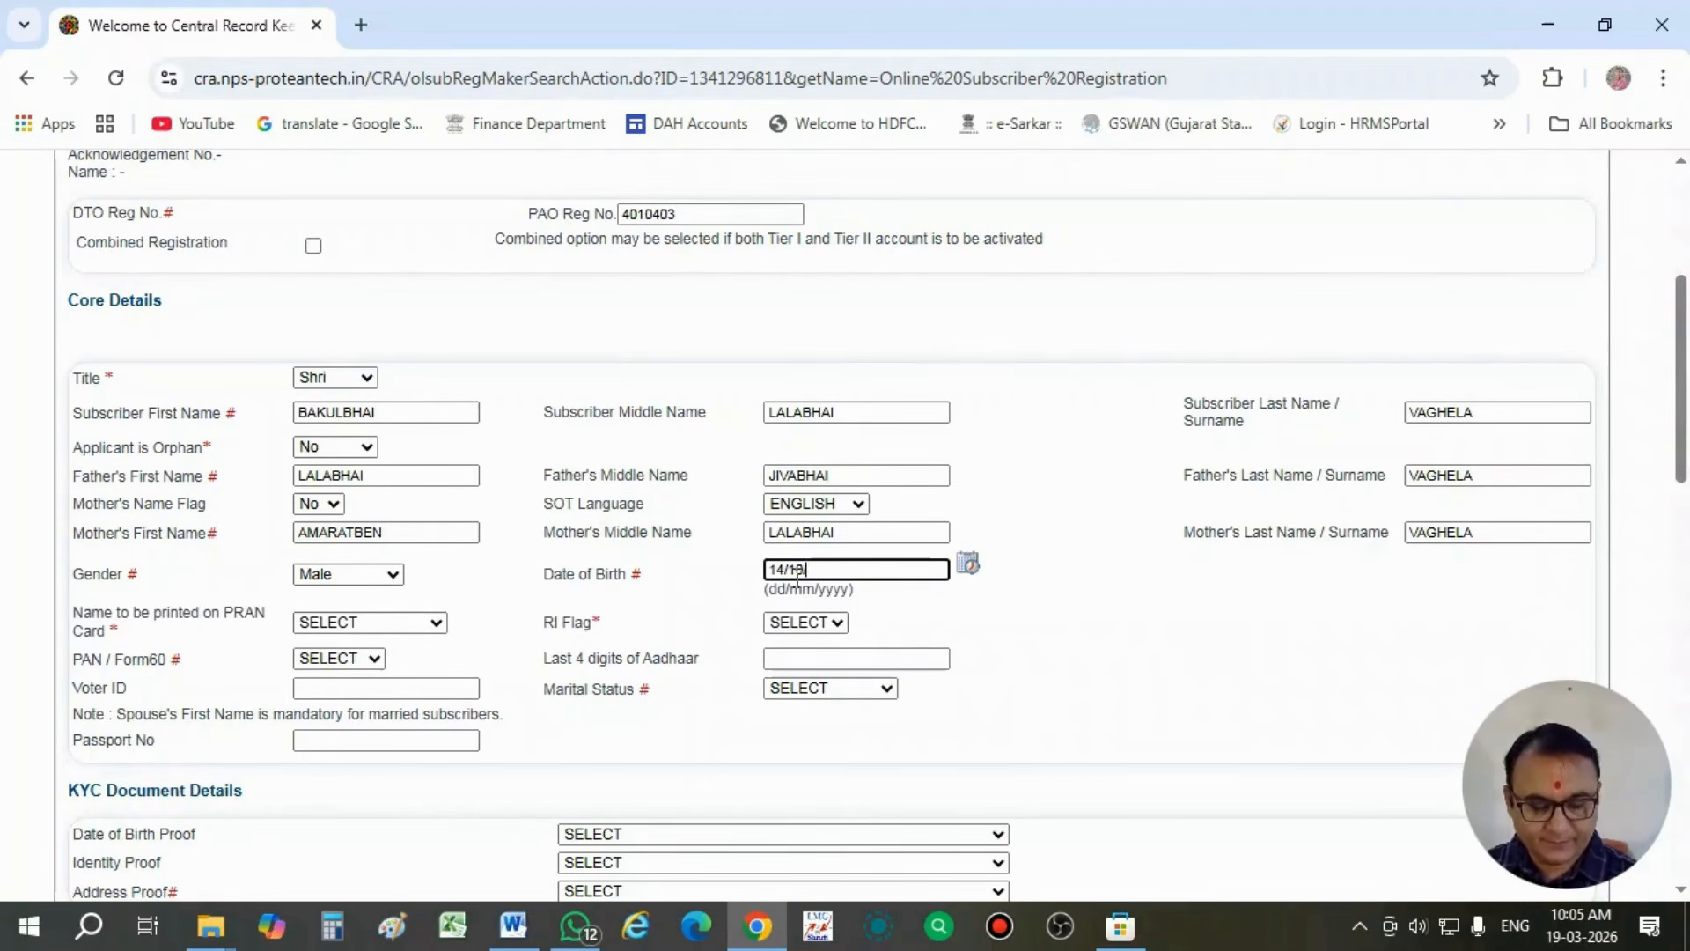
click(1006, 603)
- Choose FATHER as the name to be printed on the PRAN card and set the RI Flag to RI
scroll(960, 653, down, 1)
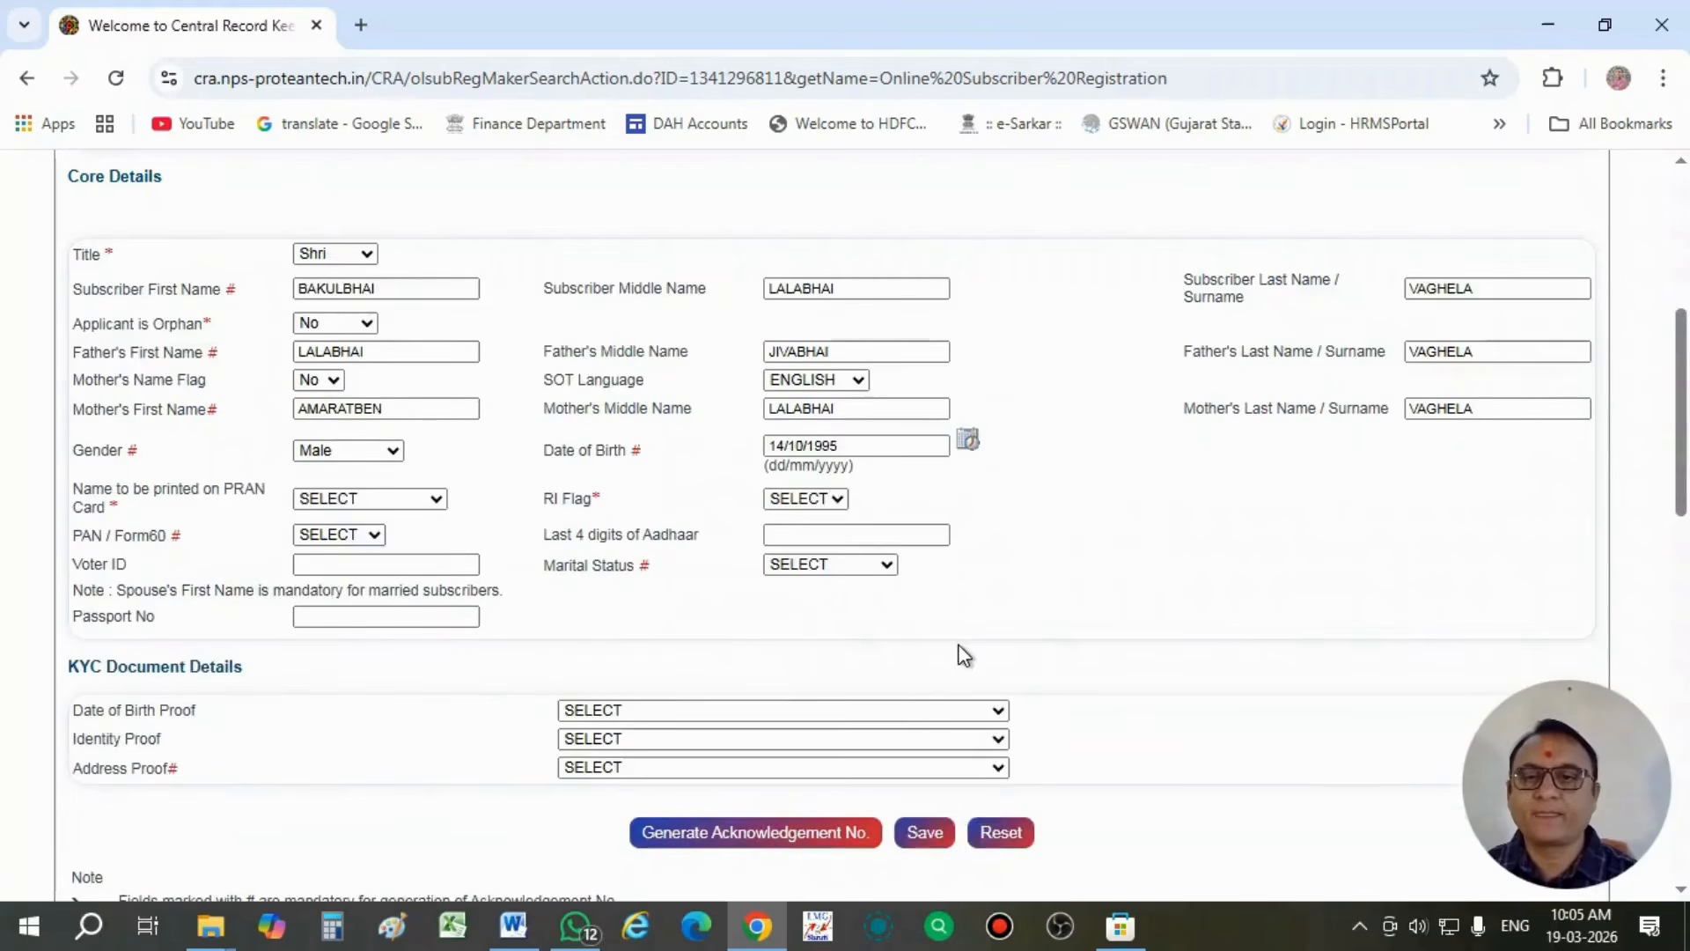
click(357, 502)
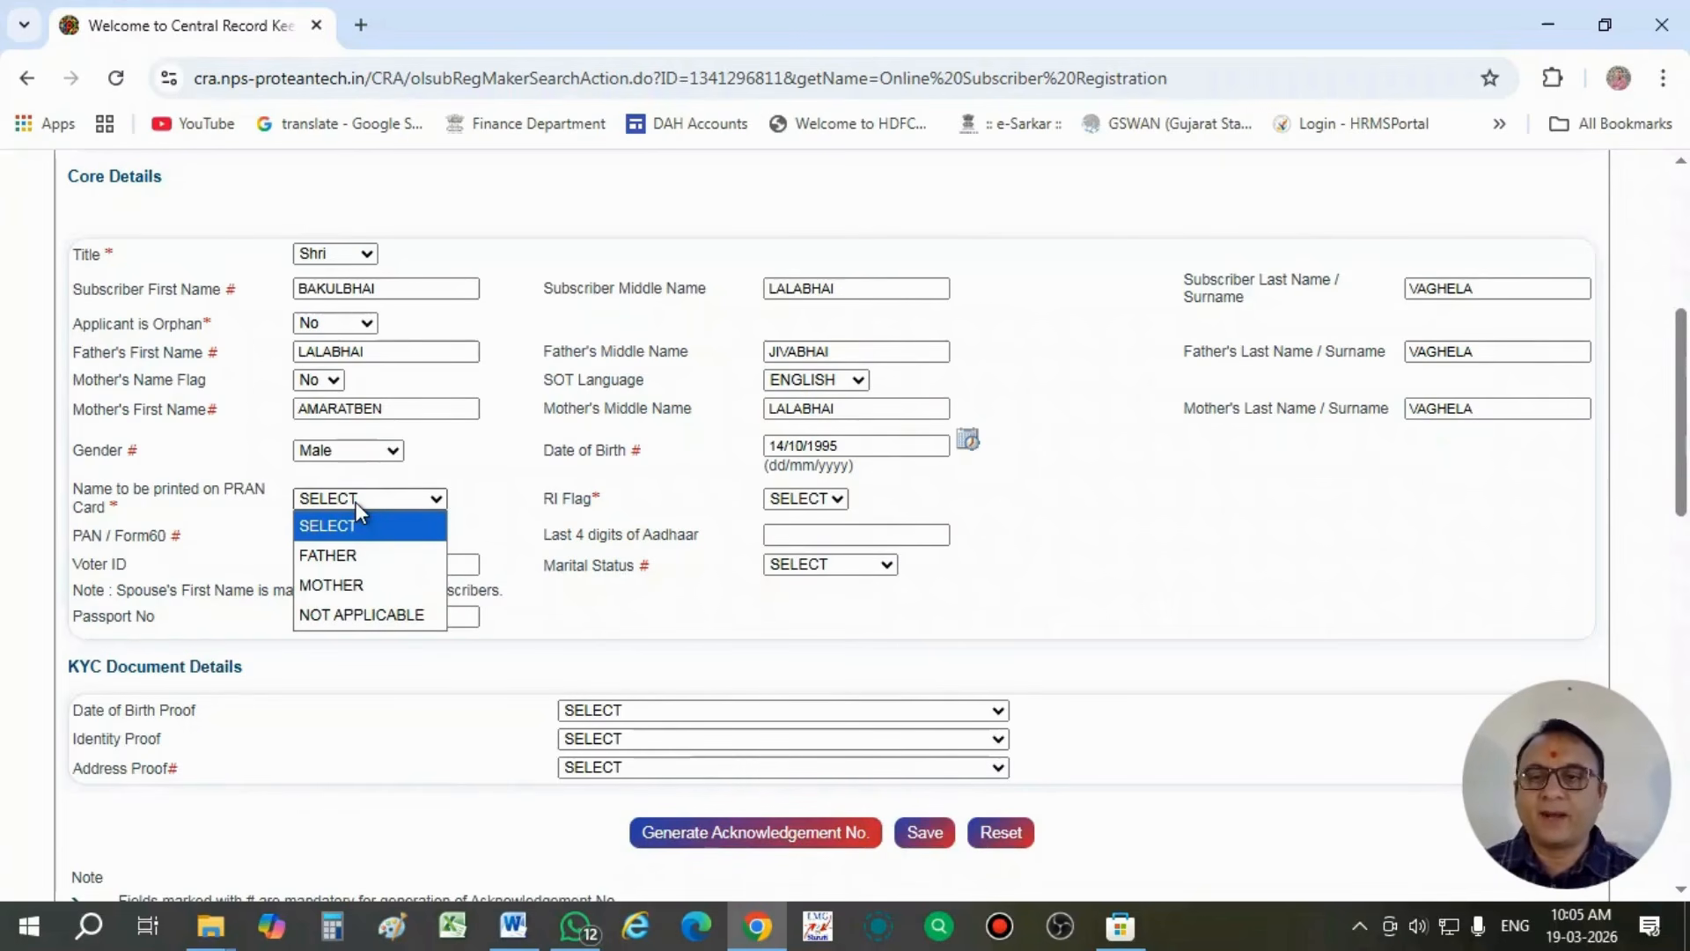
click(348, 555)
click(455, 531)
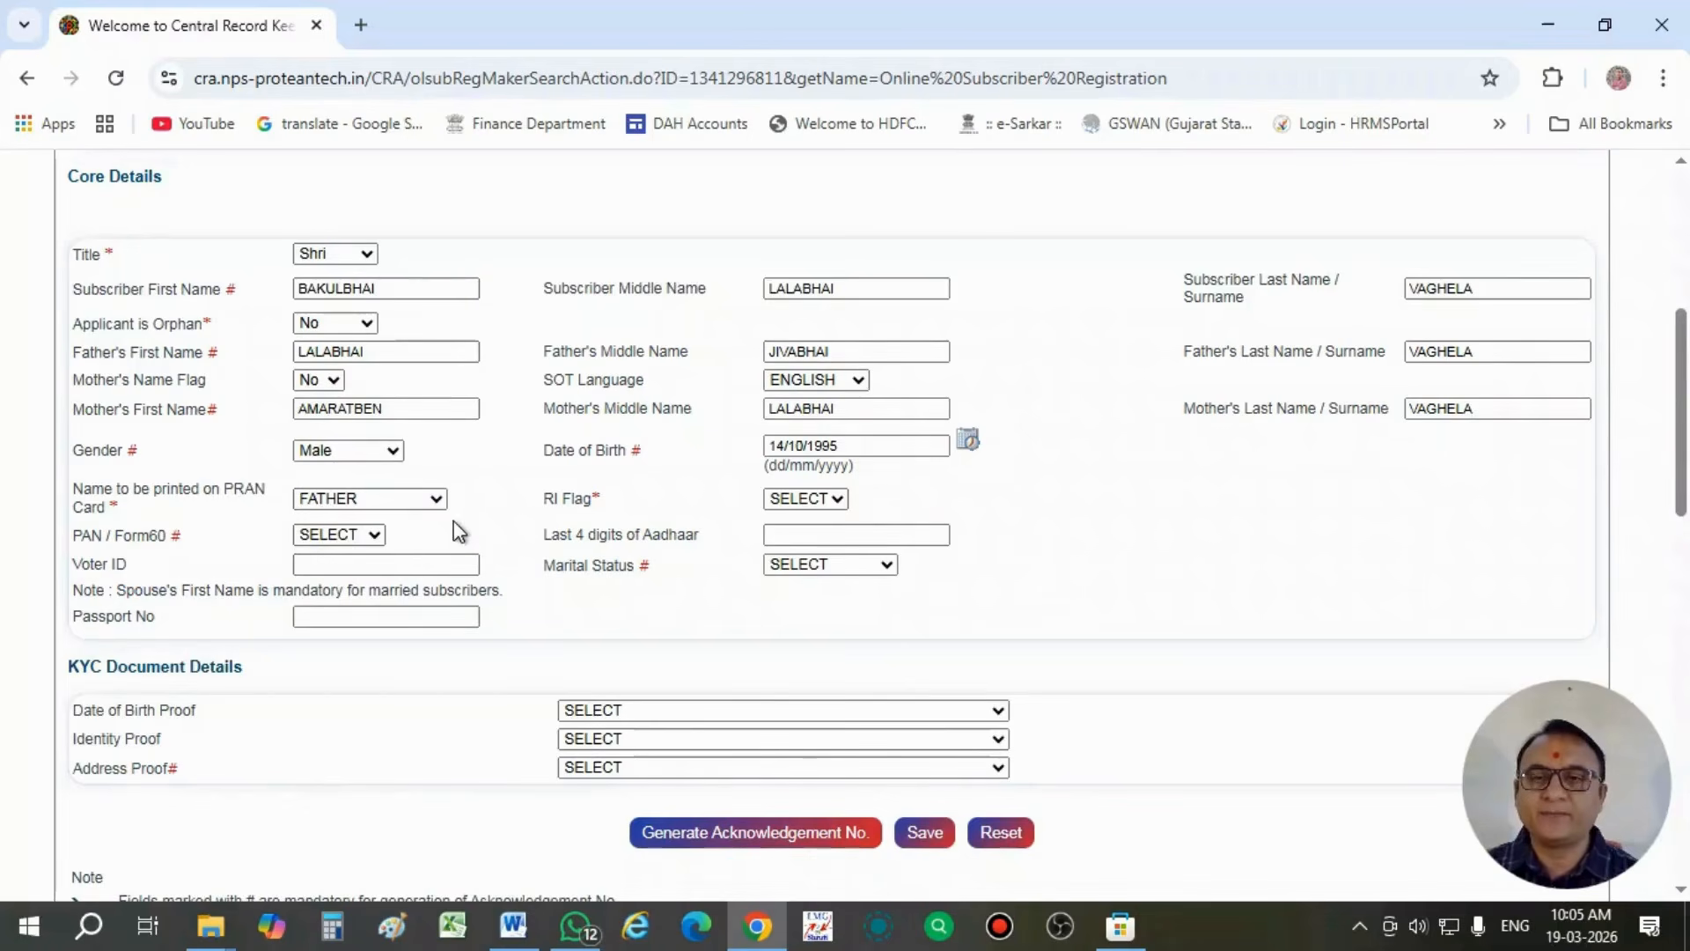
click(794, 506)
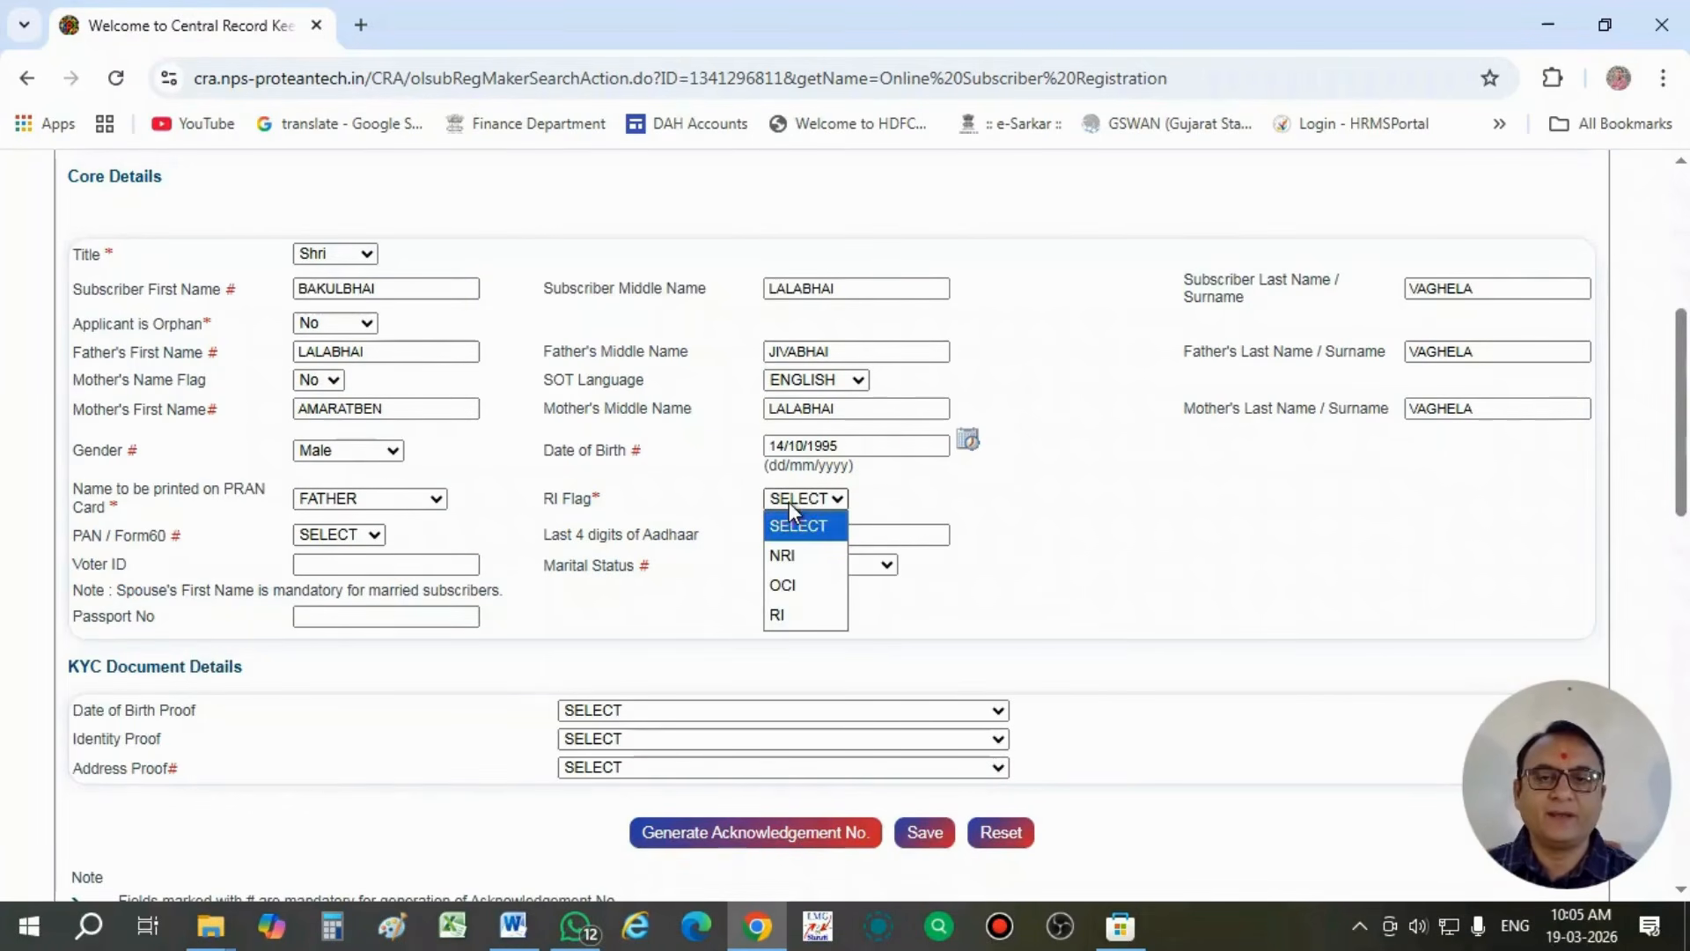
click(795, 616)
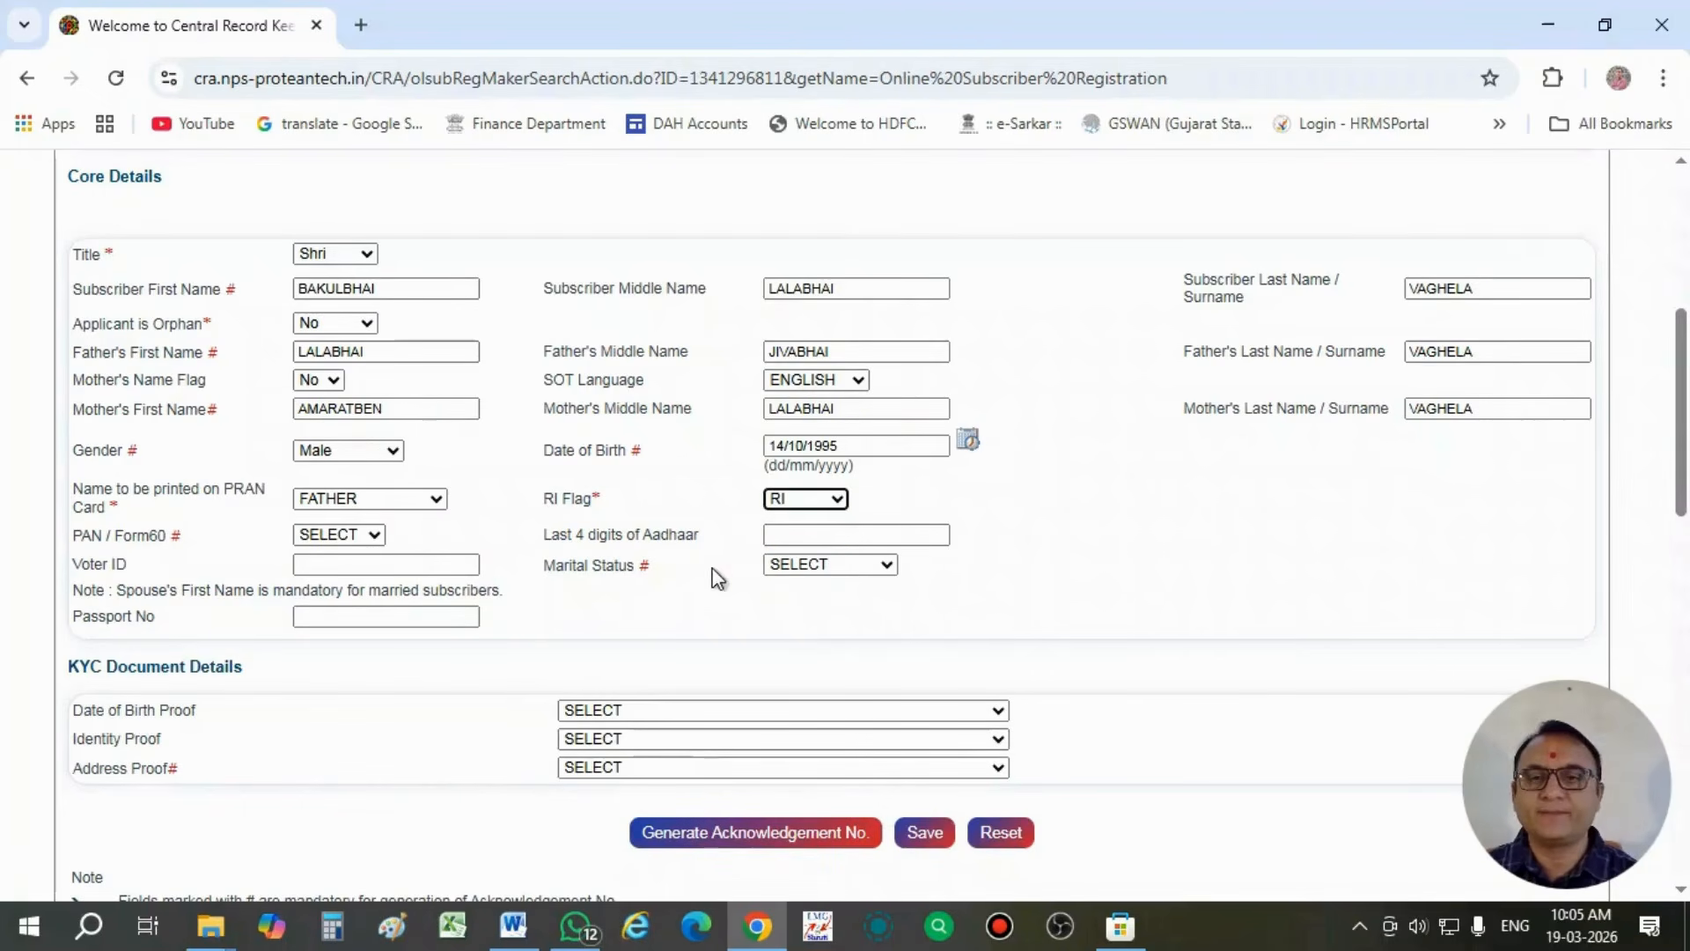
- Choose PAN as the PAN / Form60 option and enter the subscriber's PAN number
click(338, 534)
click(342, 592)
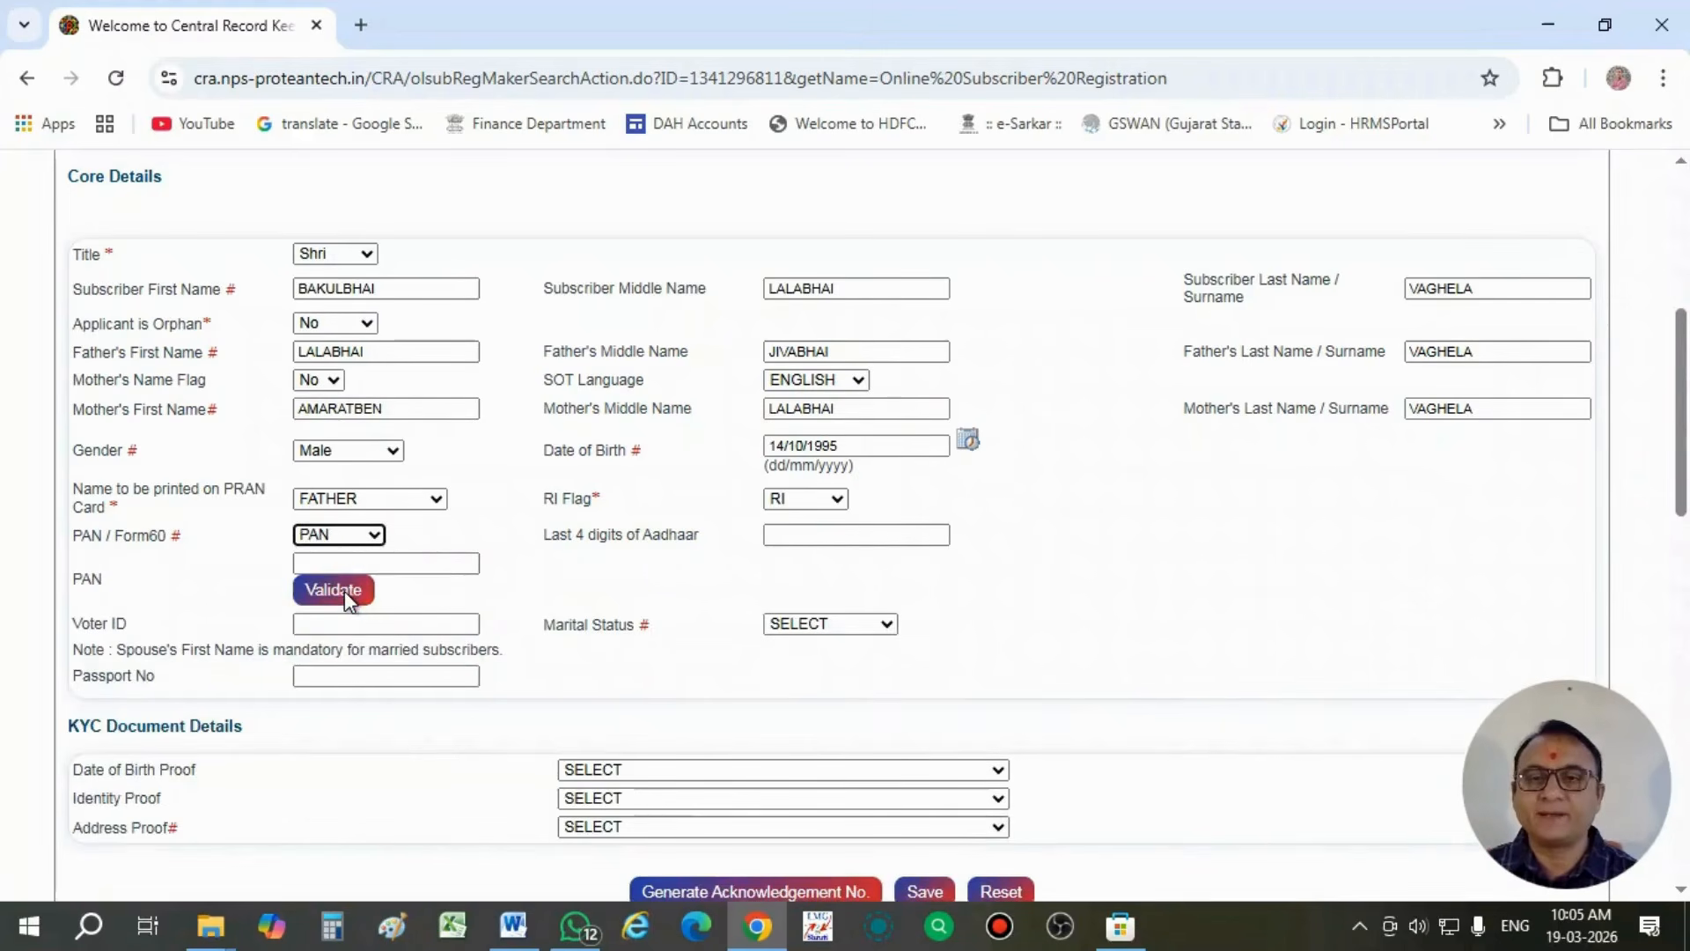
click(354, 564)
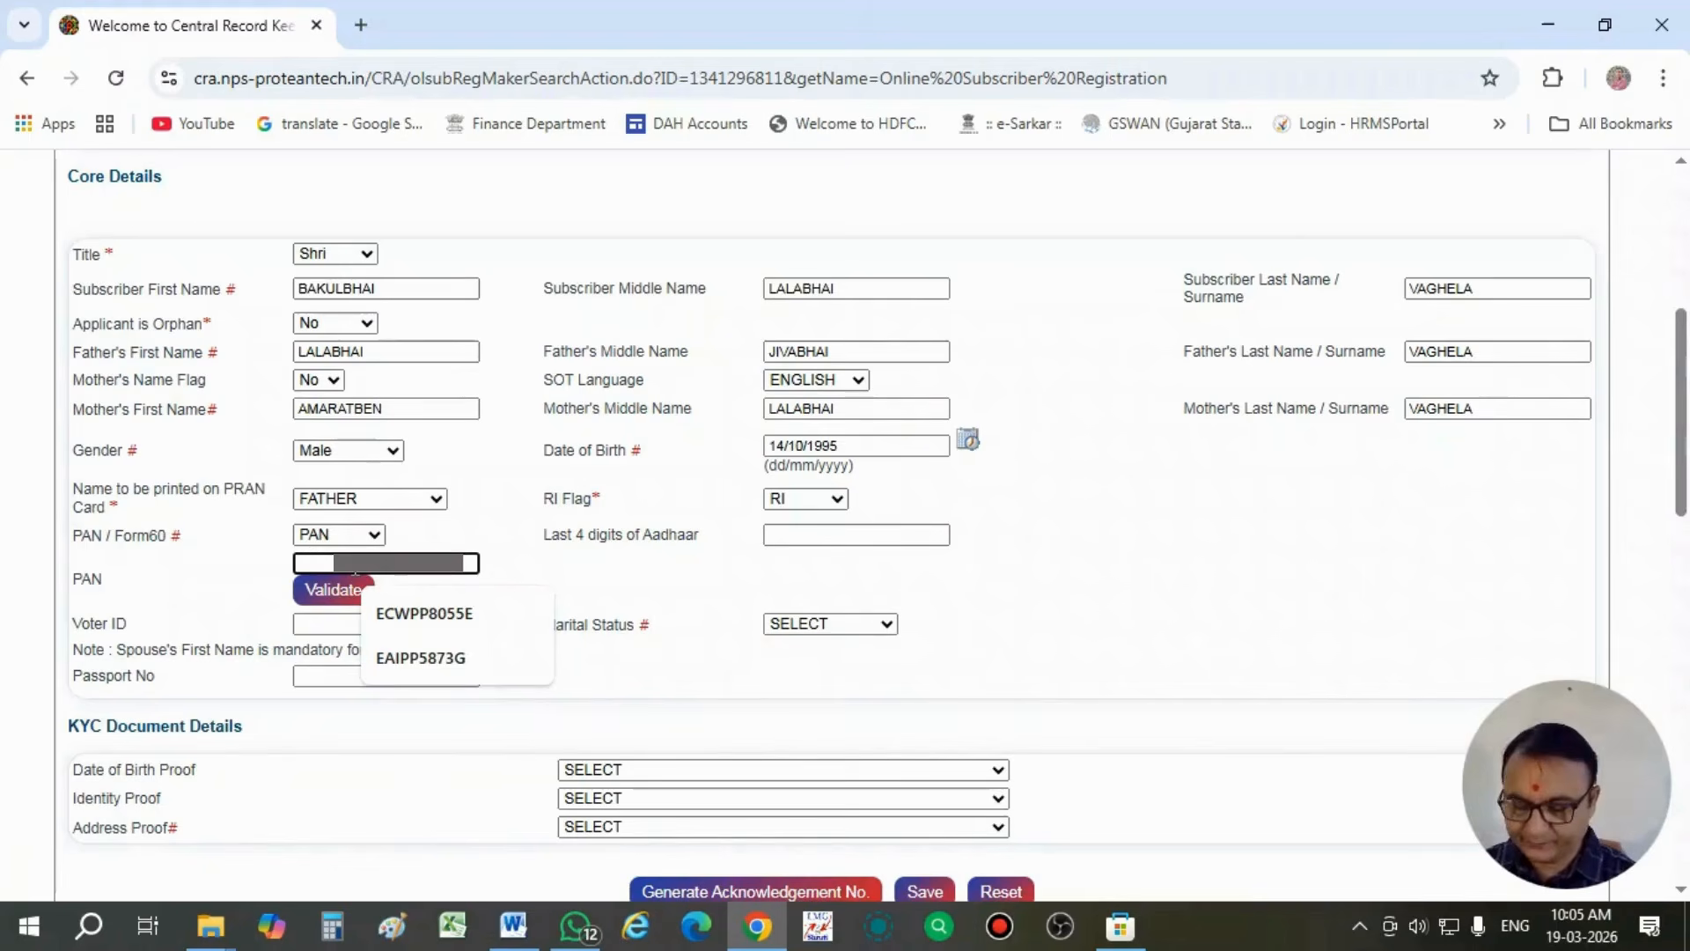
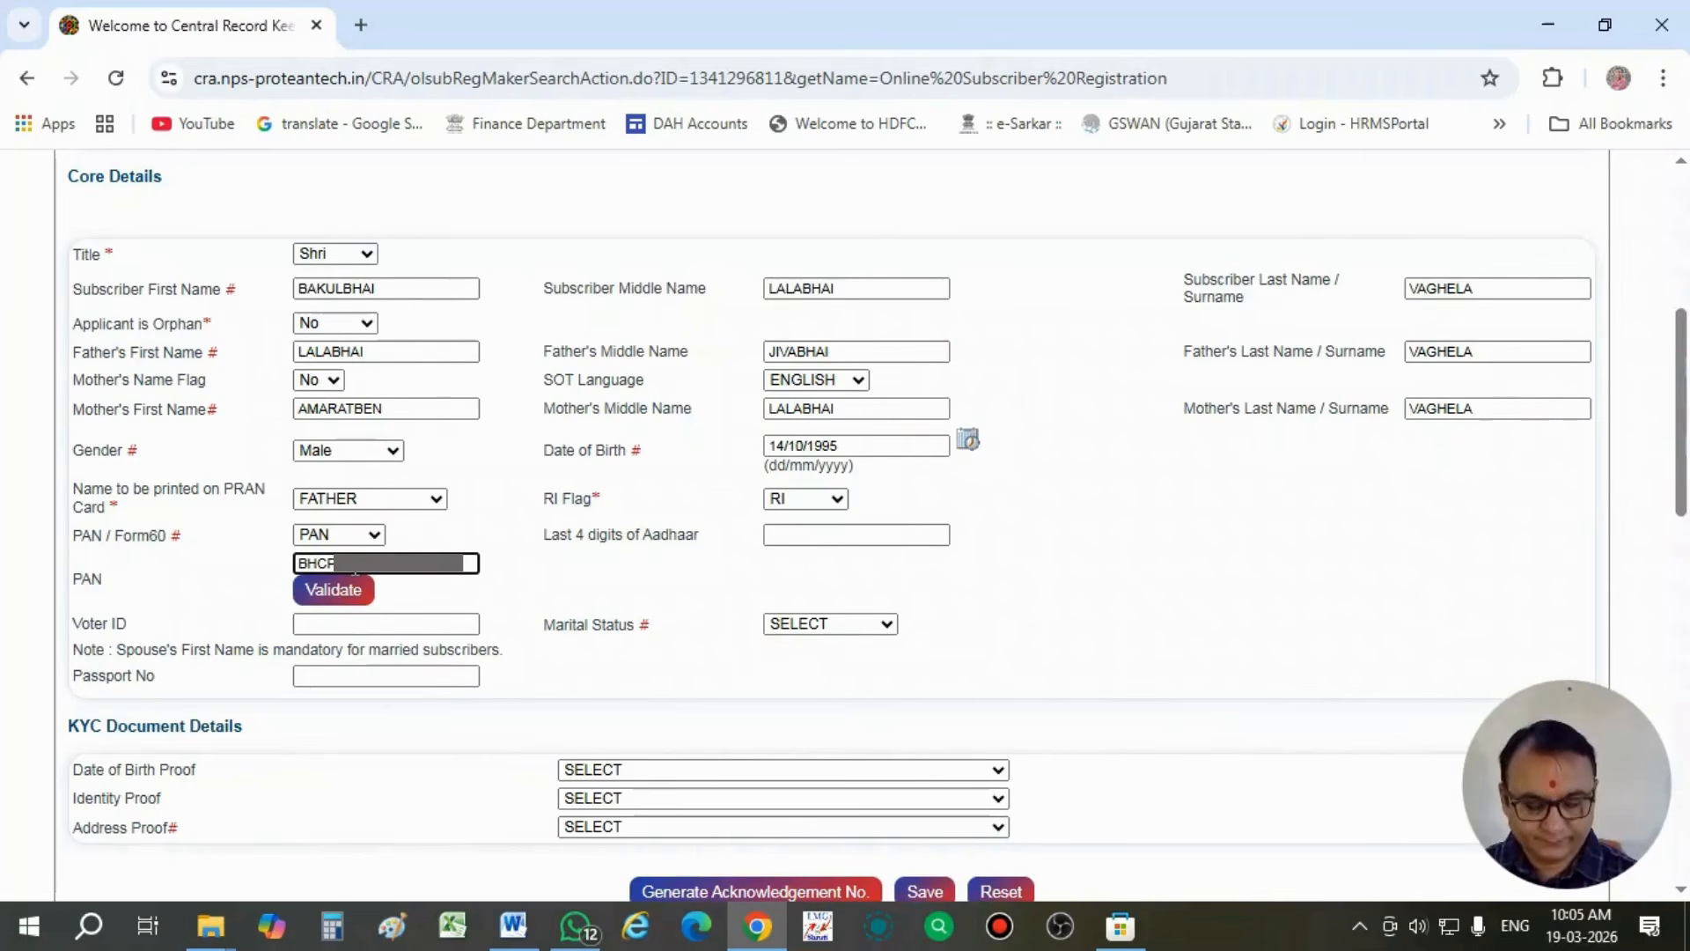
click(440, 579)
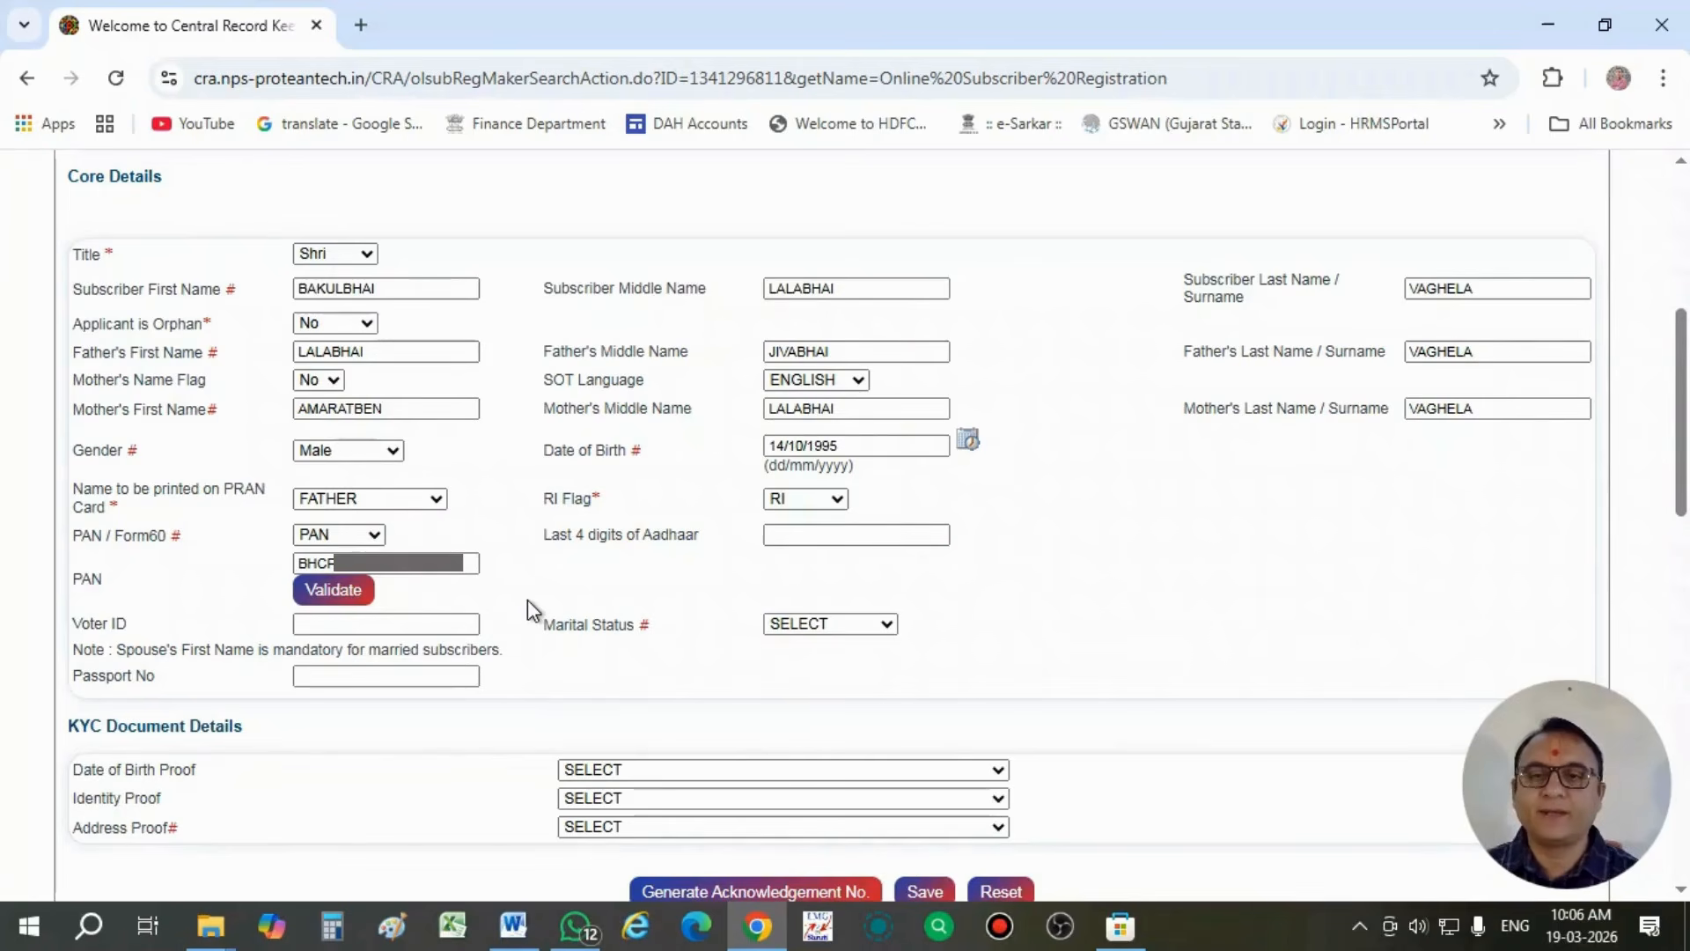
- Enter the last 4 digits of the subscriber's Aadhaar number
click(778, 536)
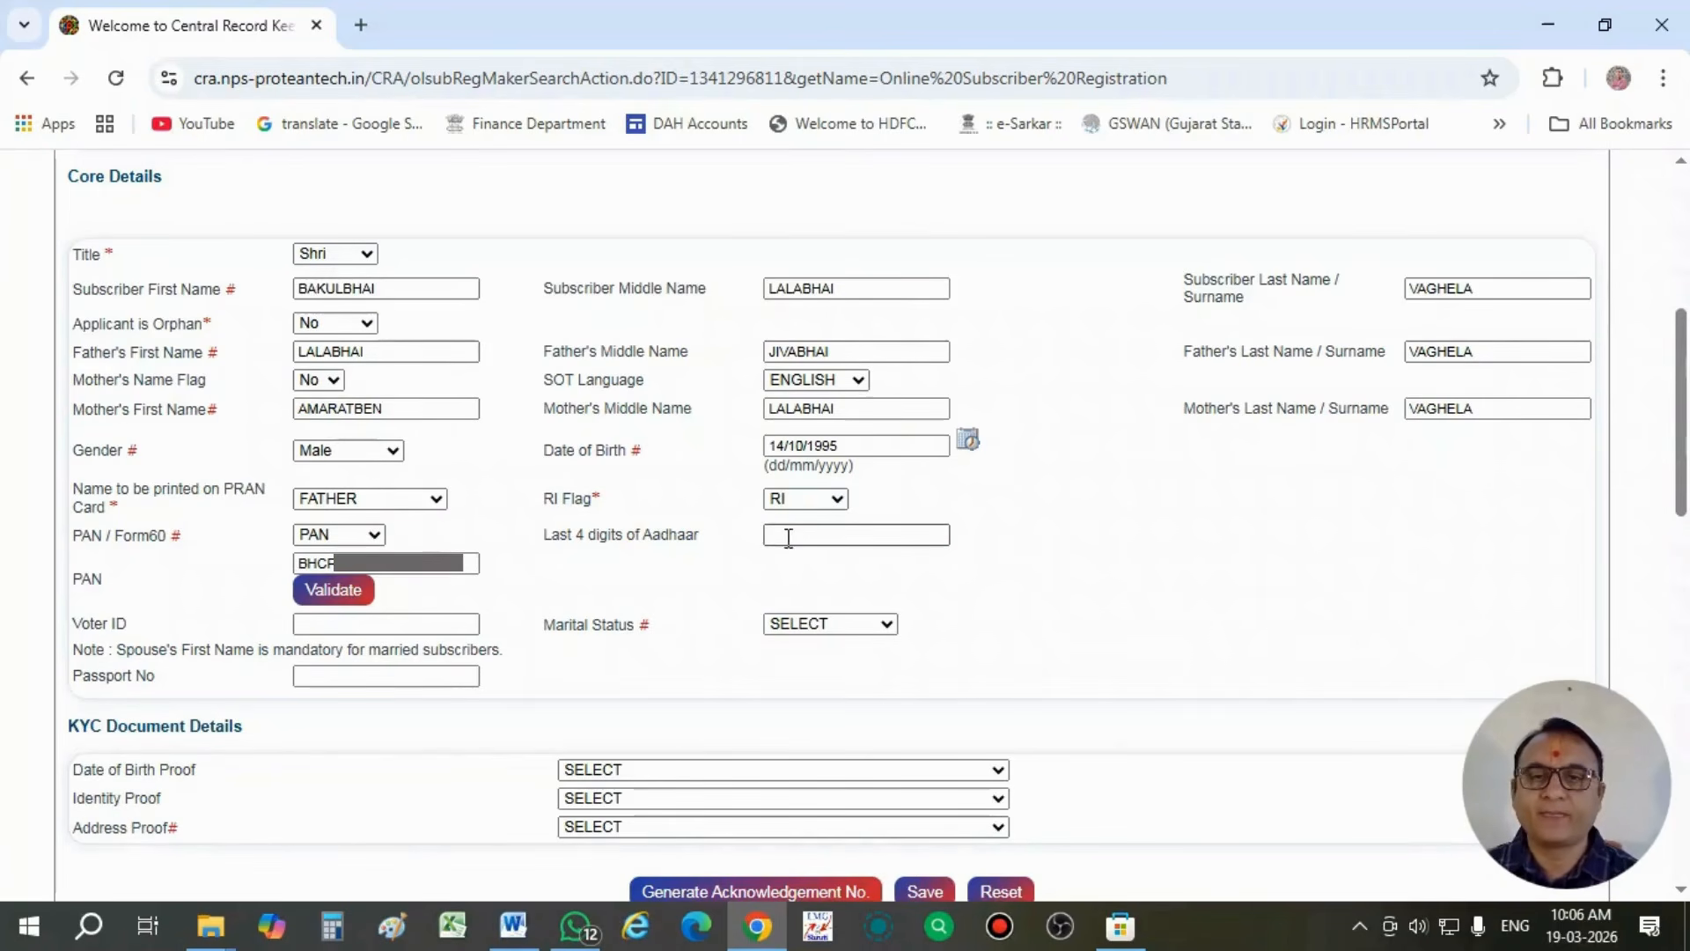
click(787, 537)
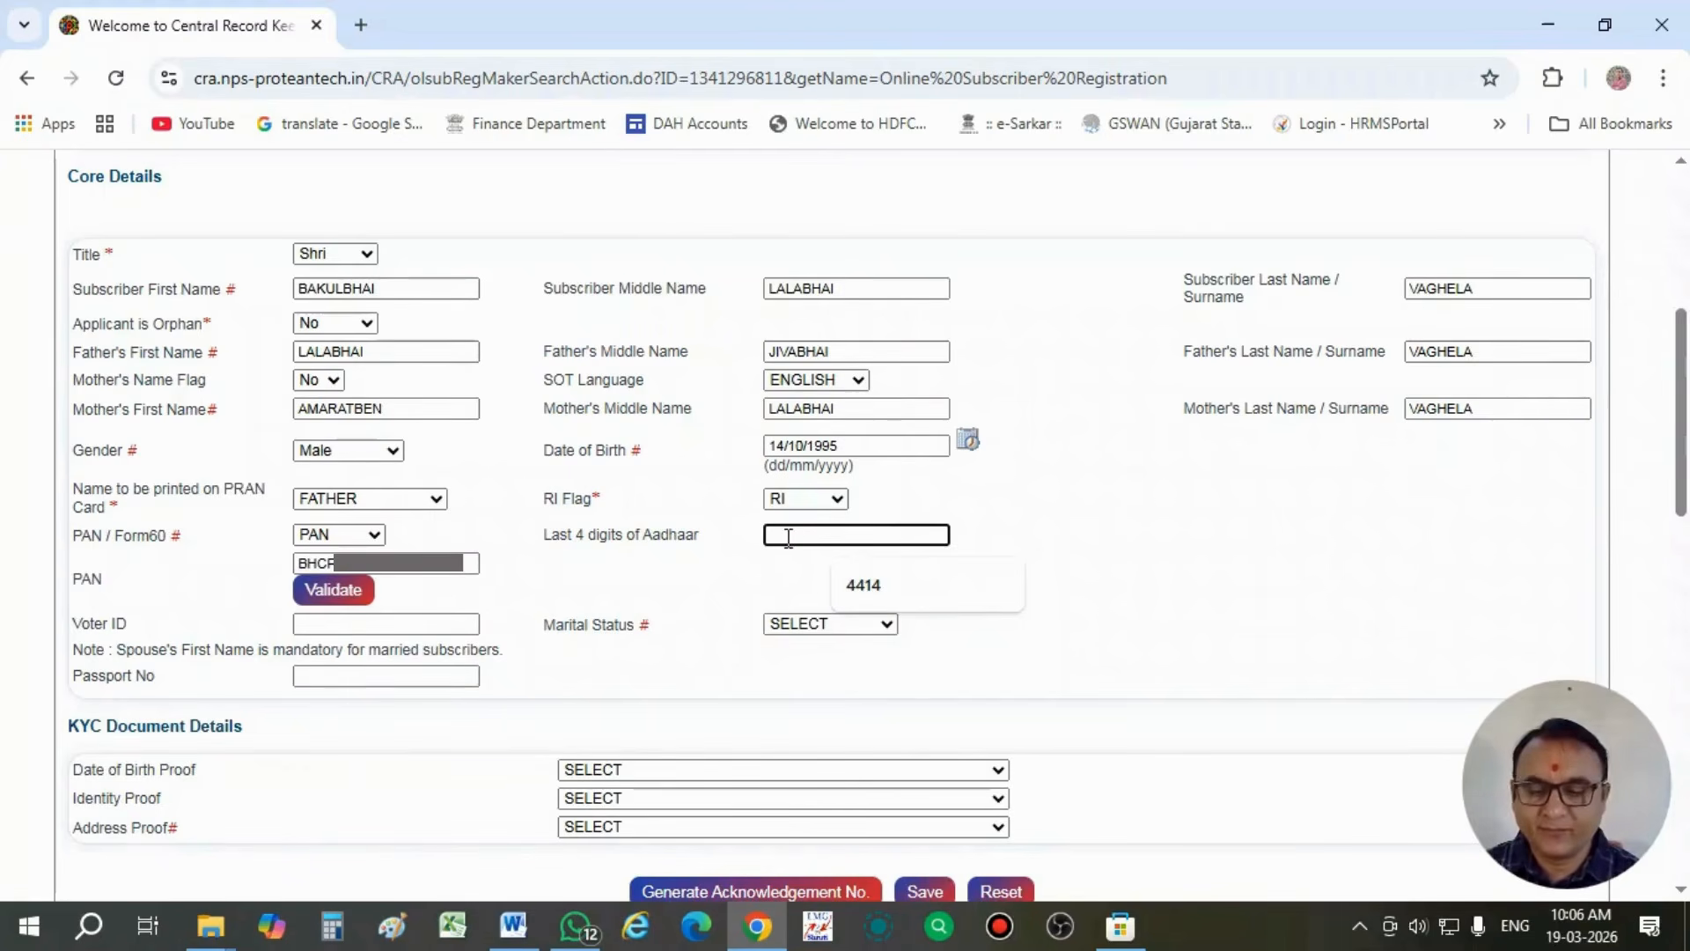
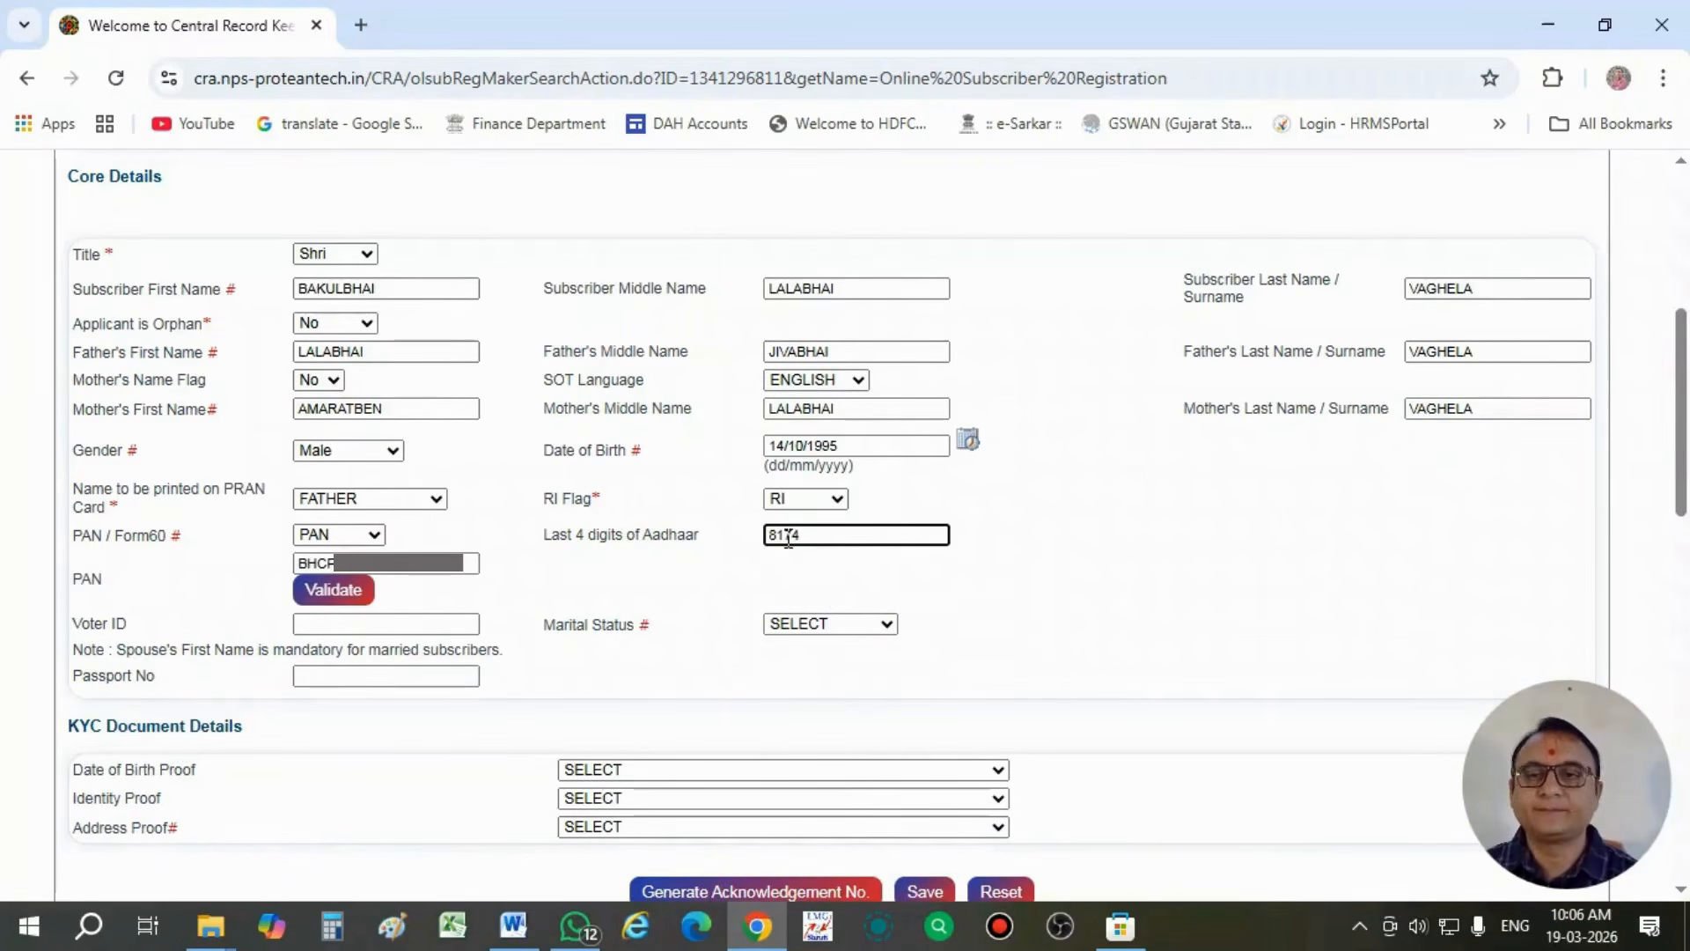
click(728, 584)
- Set the subscriber's marital status to Married
scroll(728, 585, down, 1)
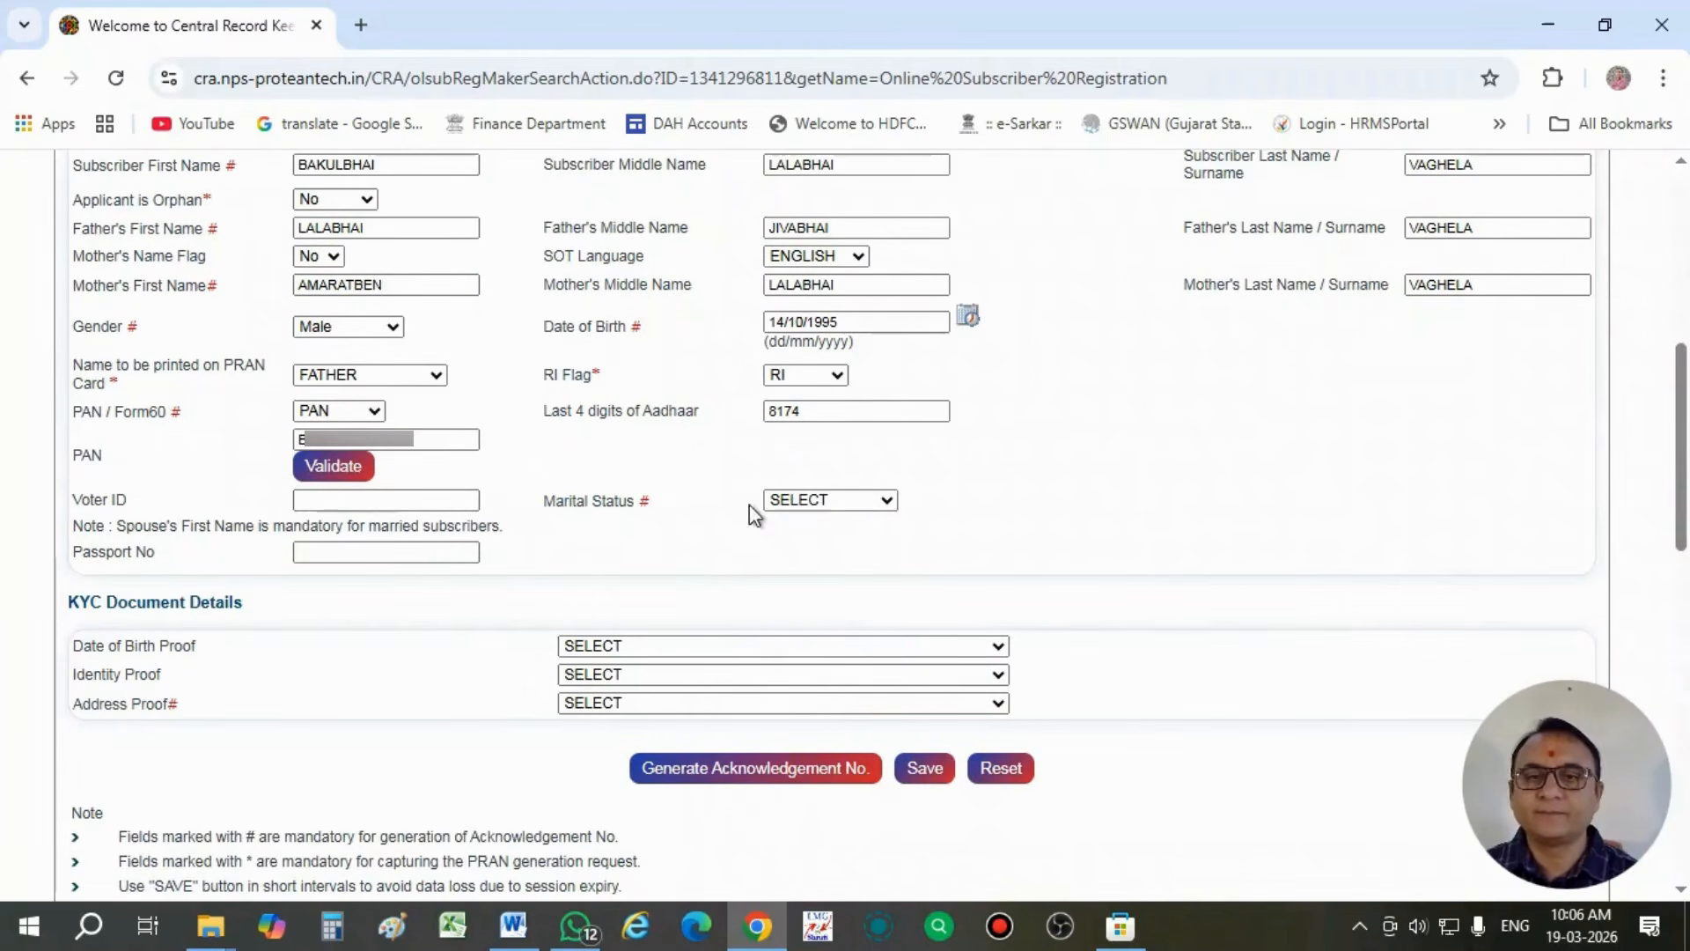
click(790, 499)
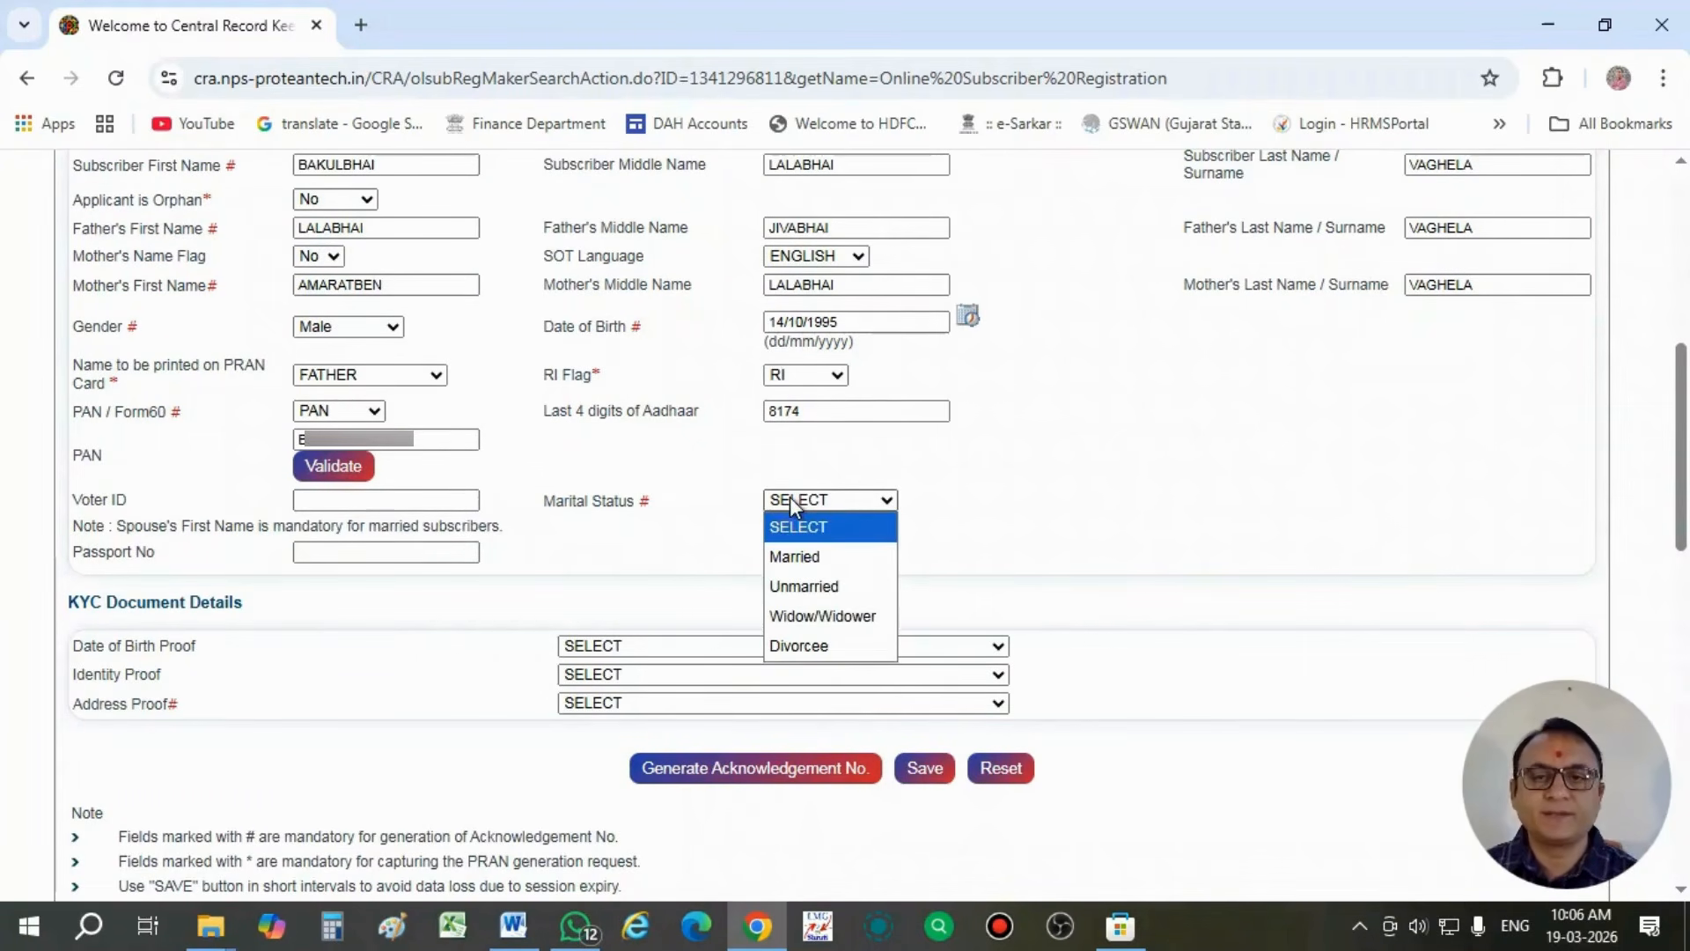
click(796, 560)
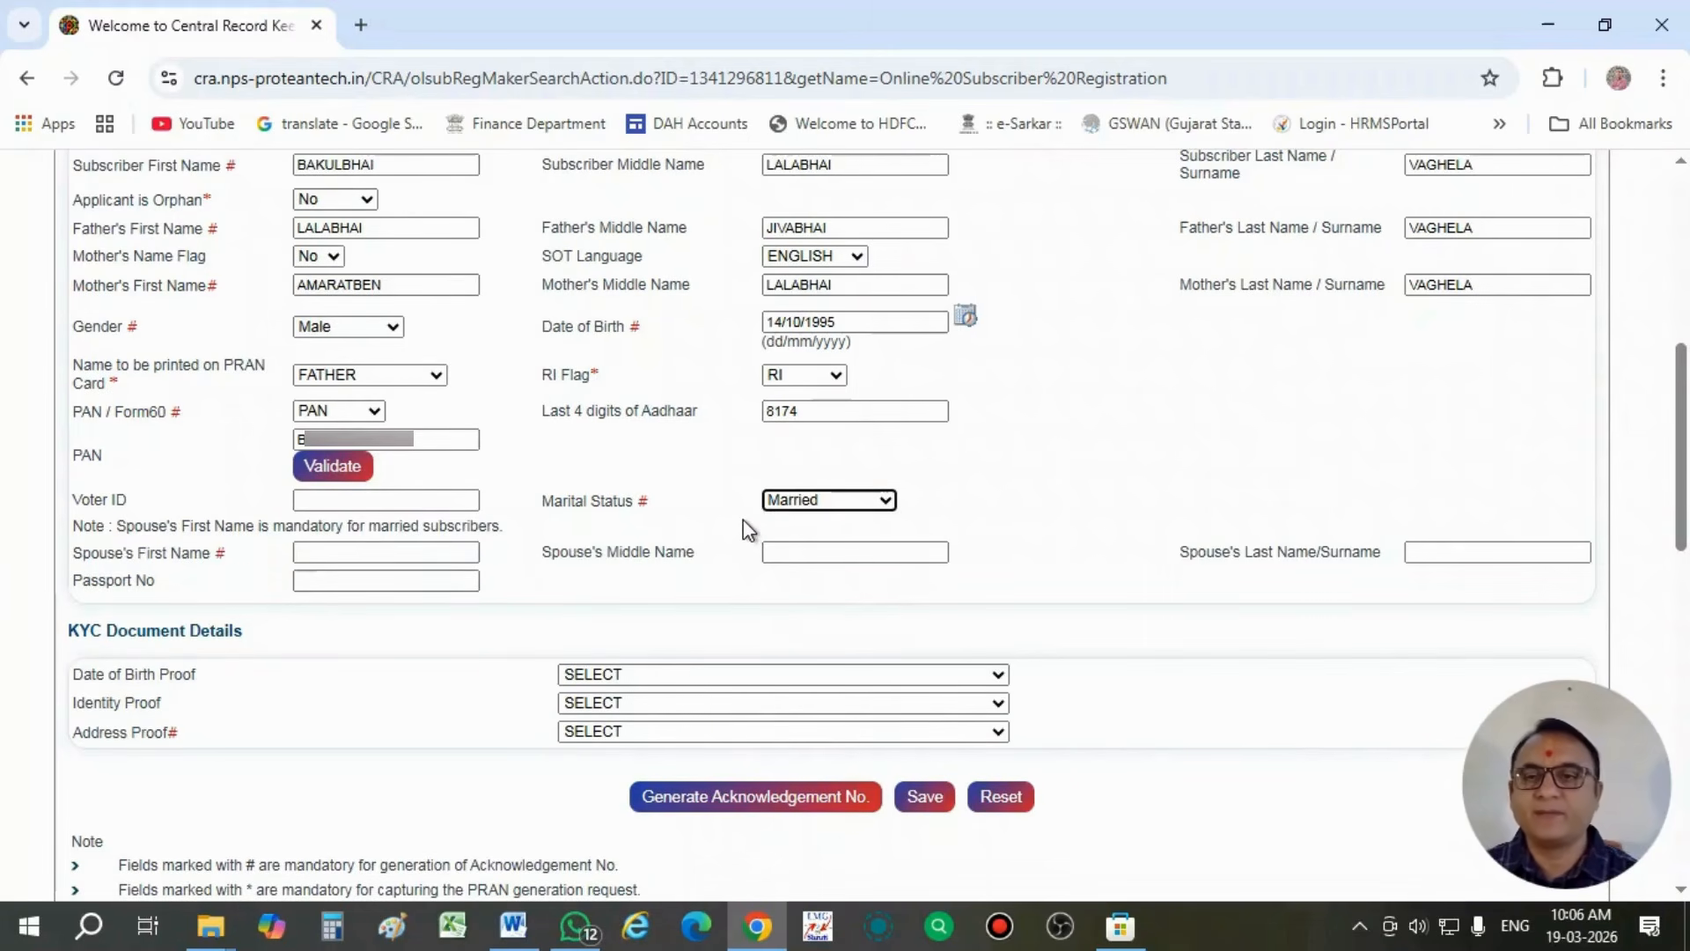
- Enter the spouse's first name, middle name and last name
click(374, 552)
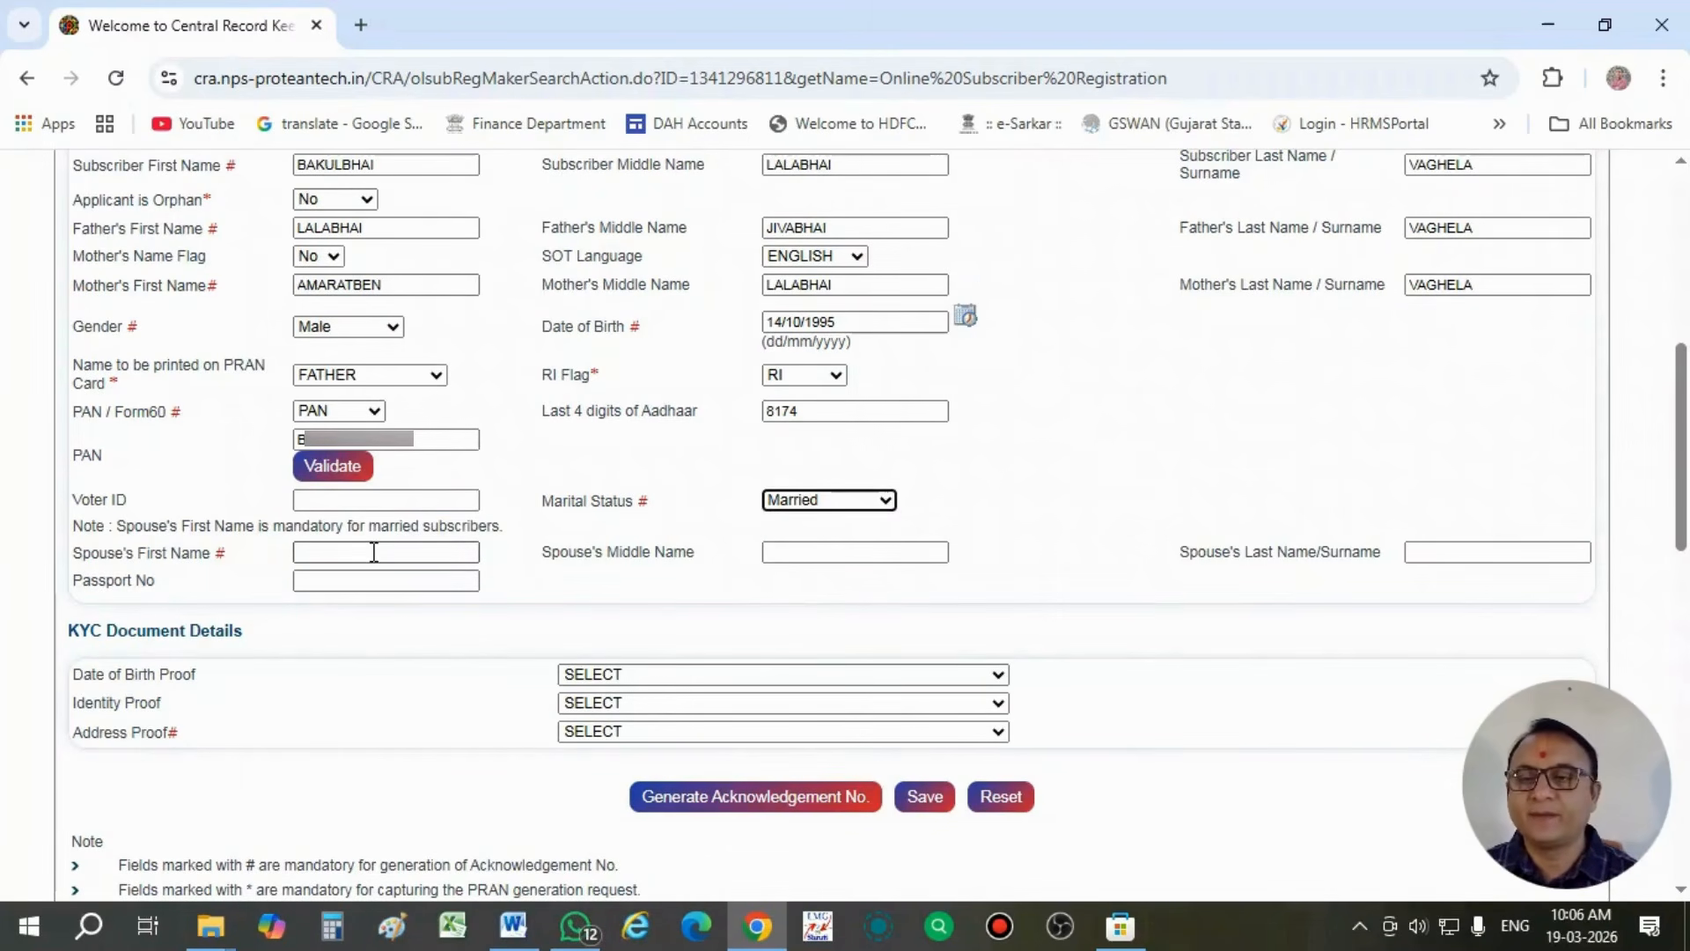
click(373, 551)
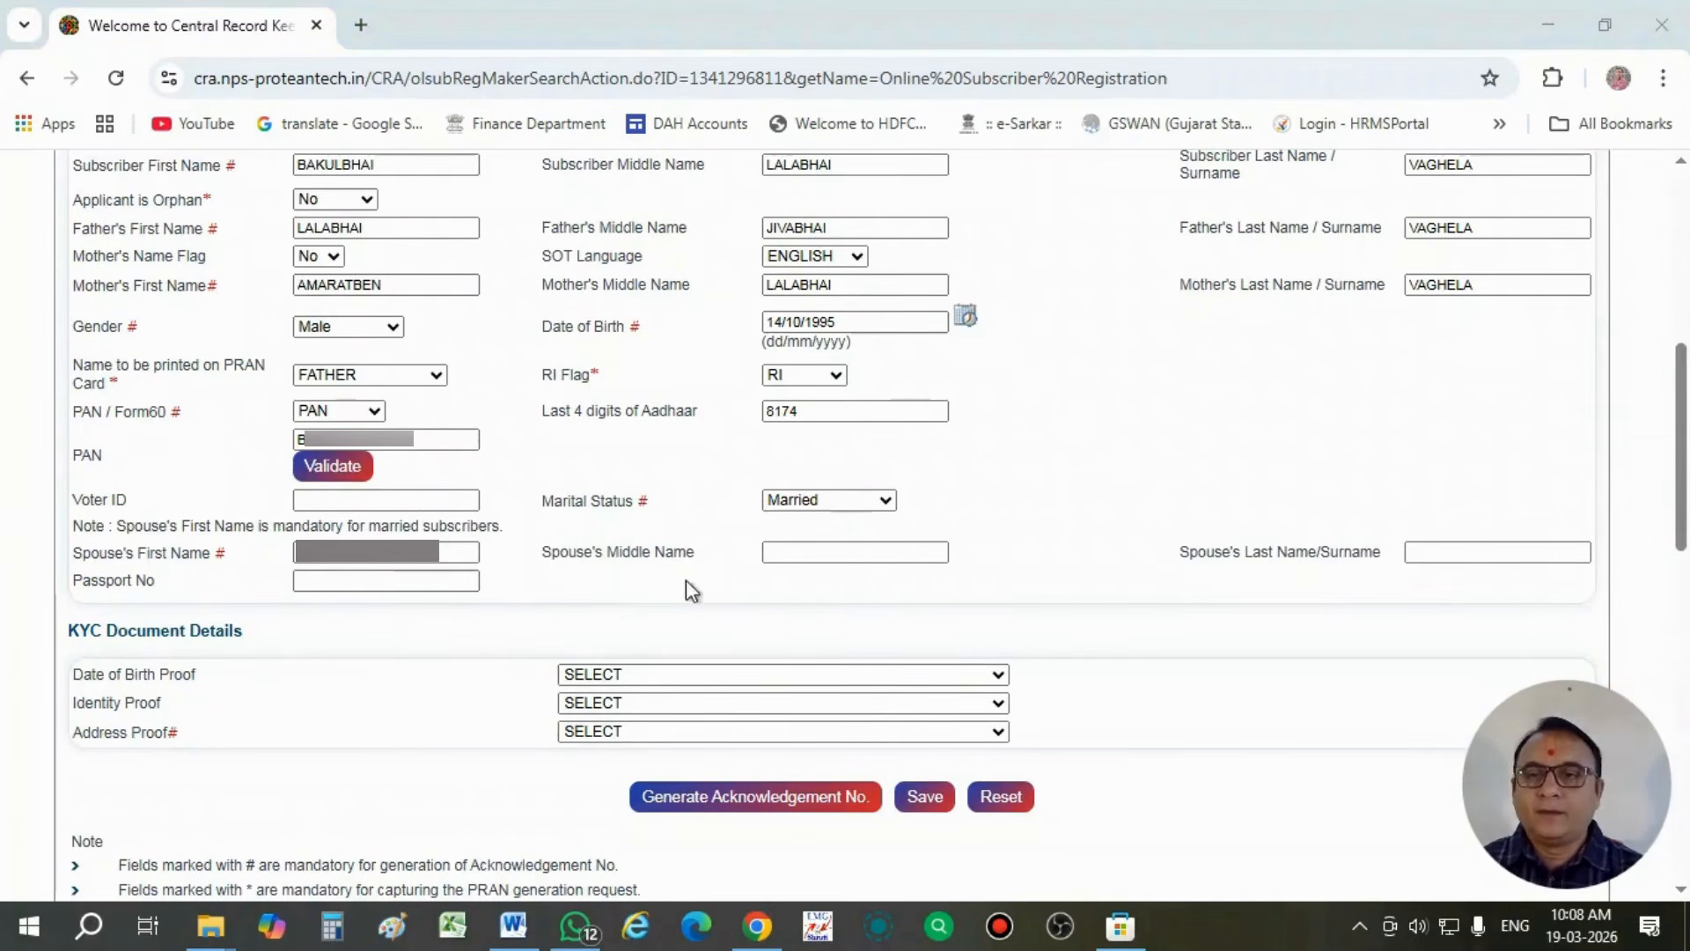
click(780, 555)
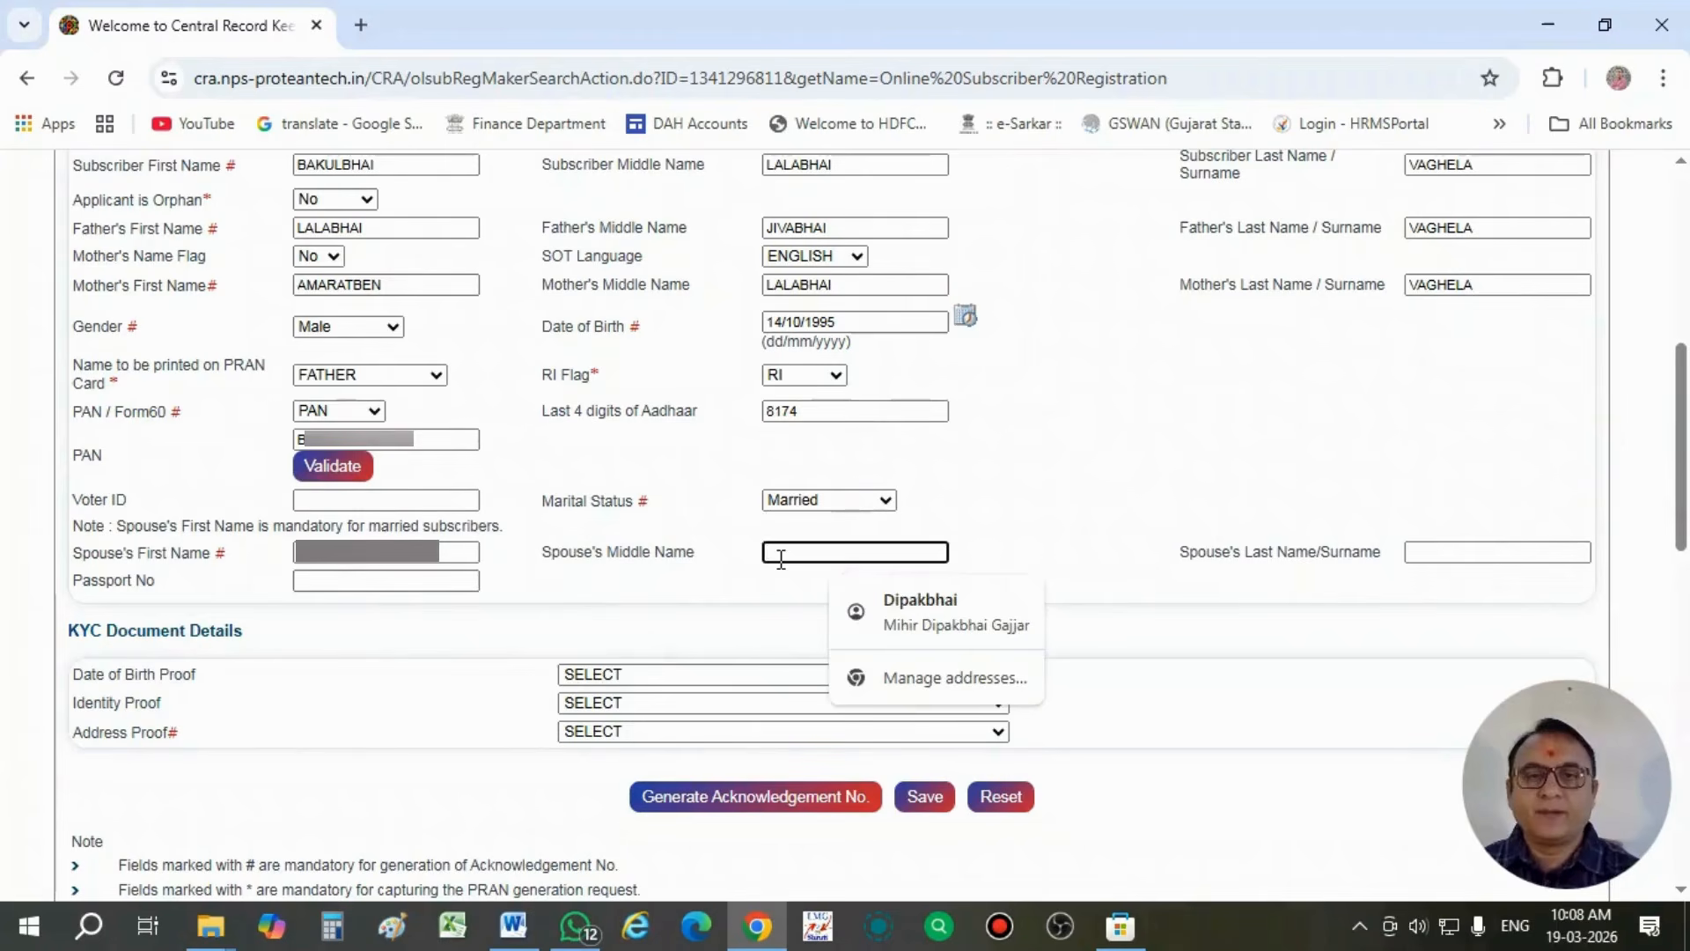
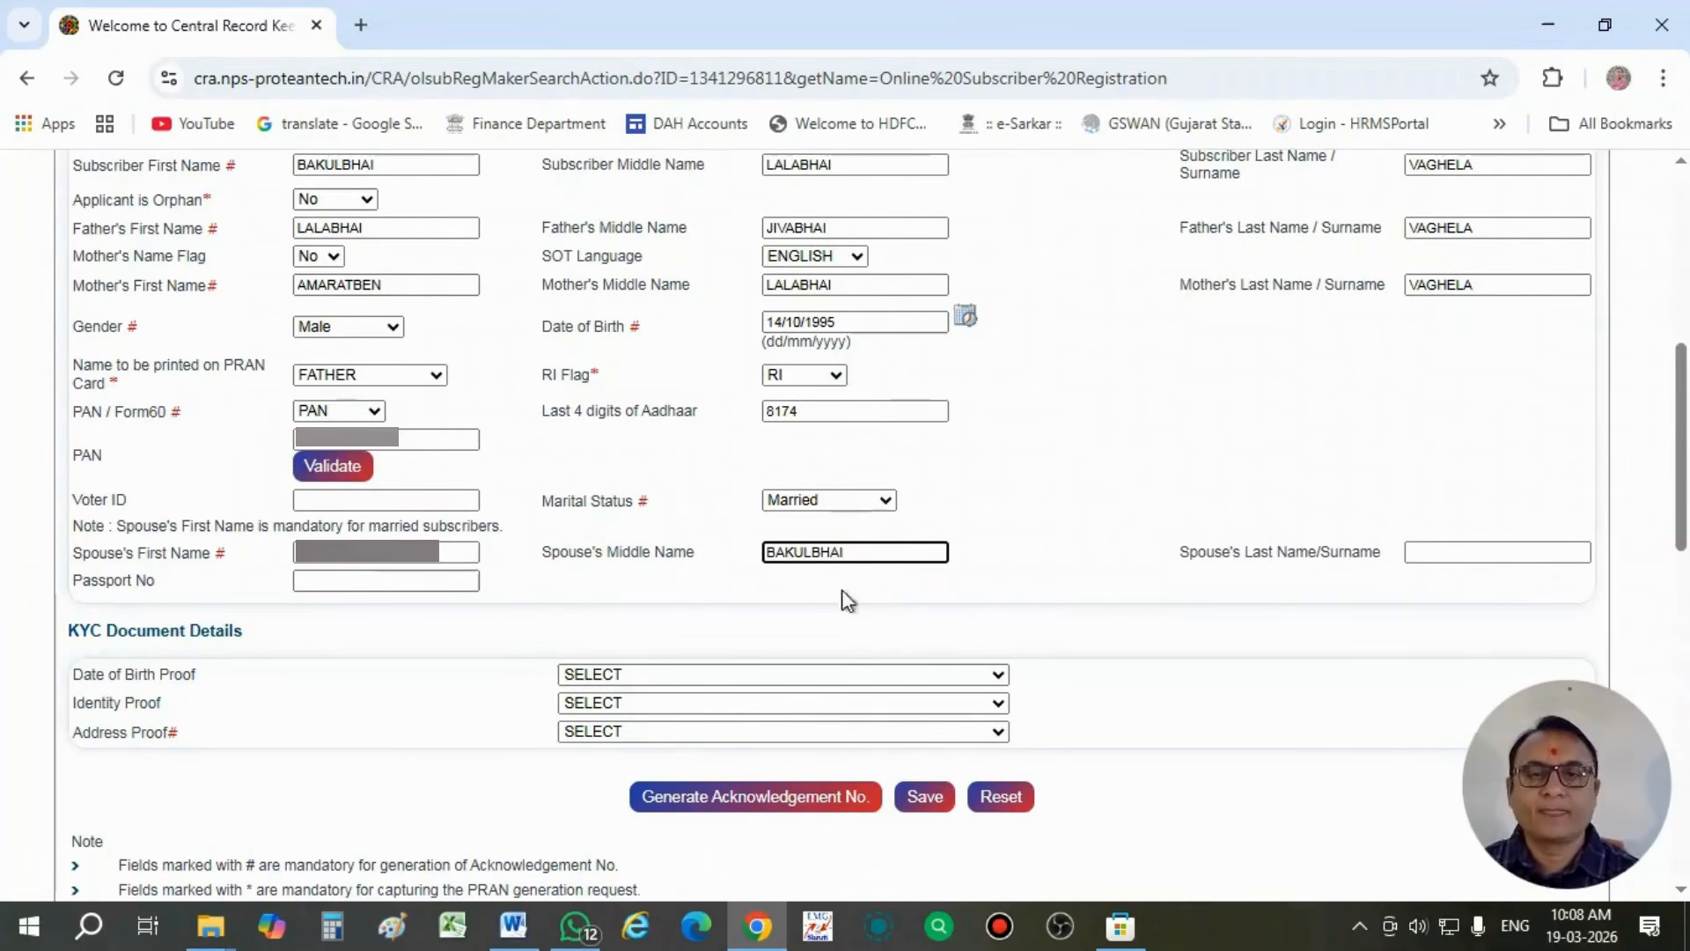
click(1449, 554)
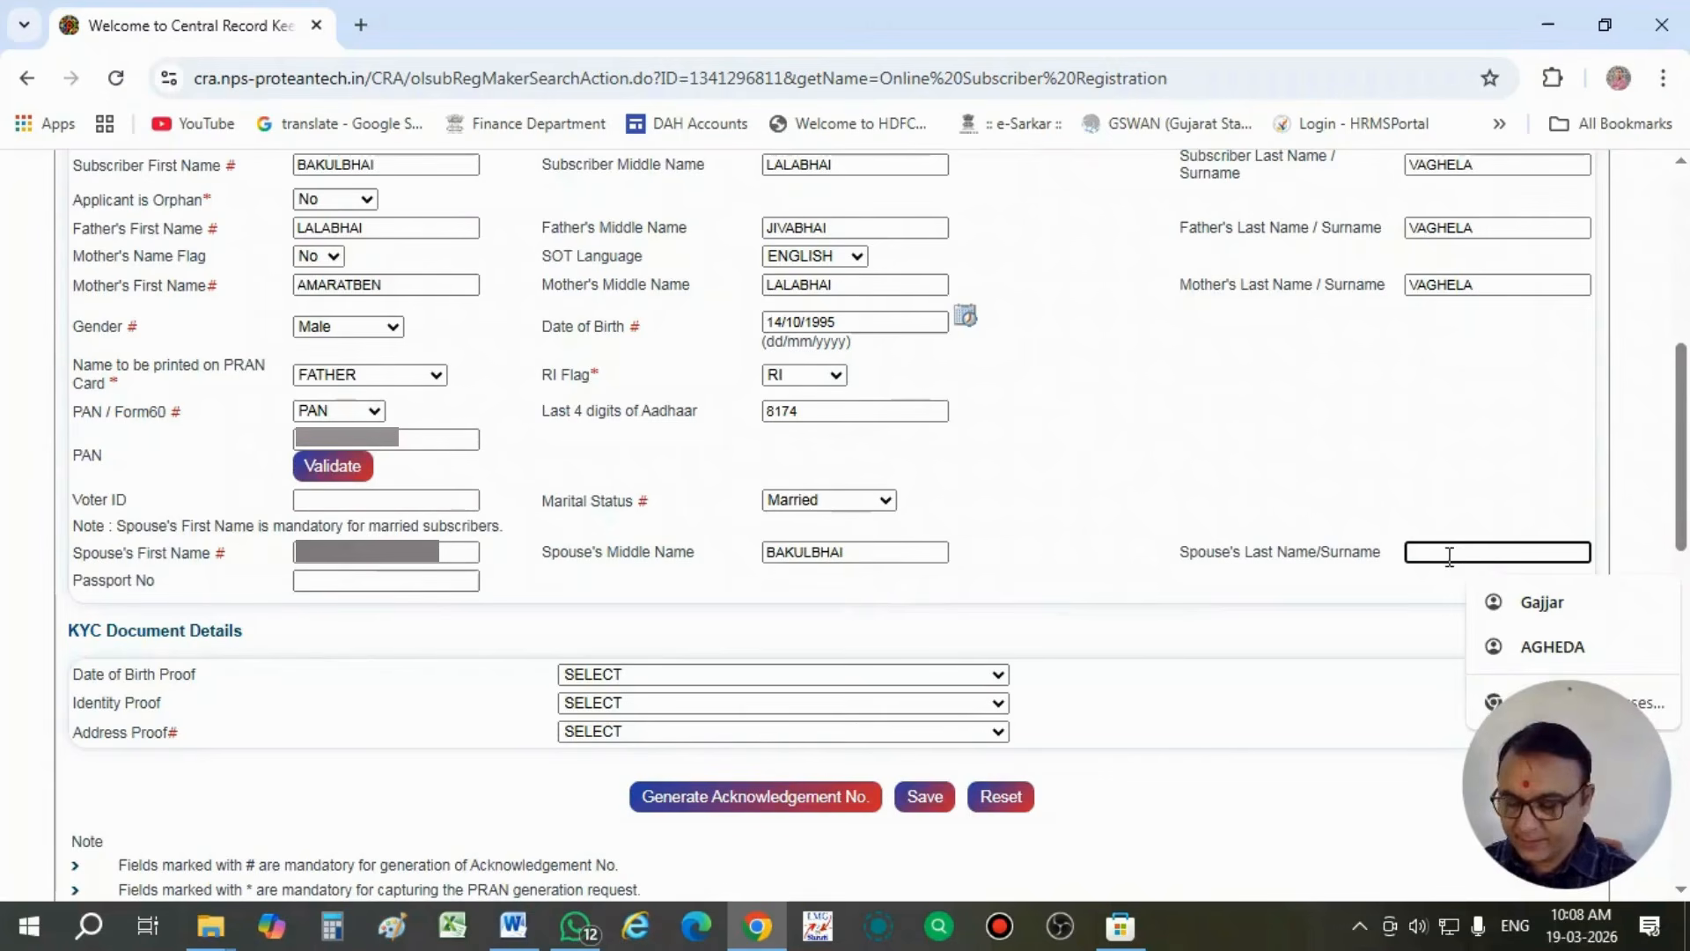
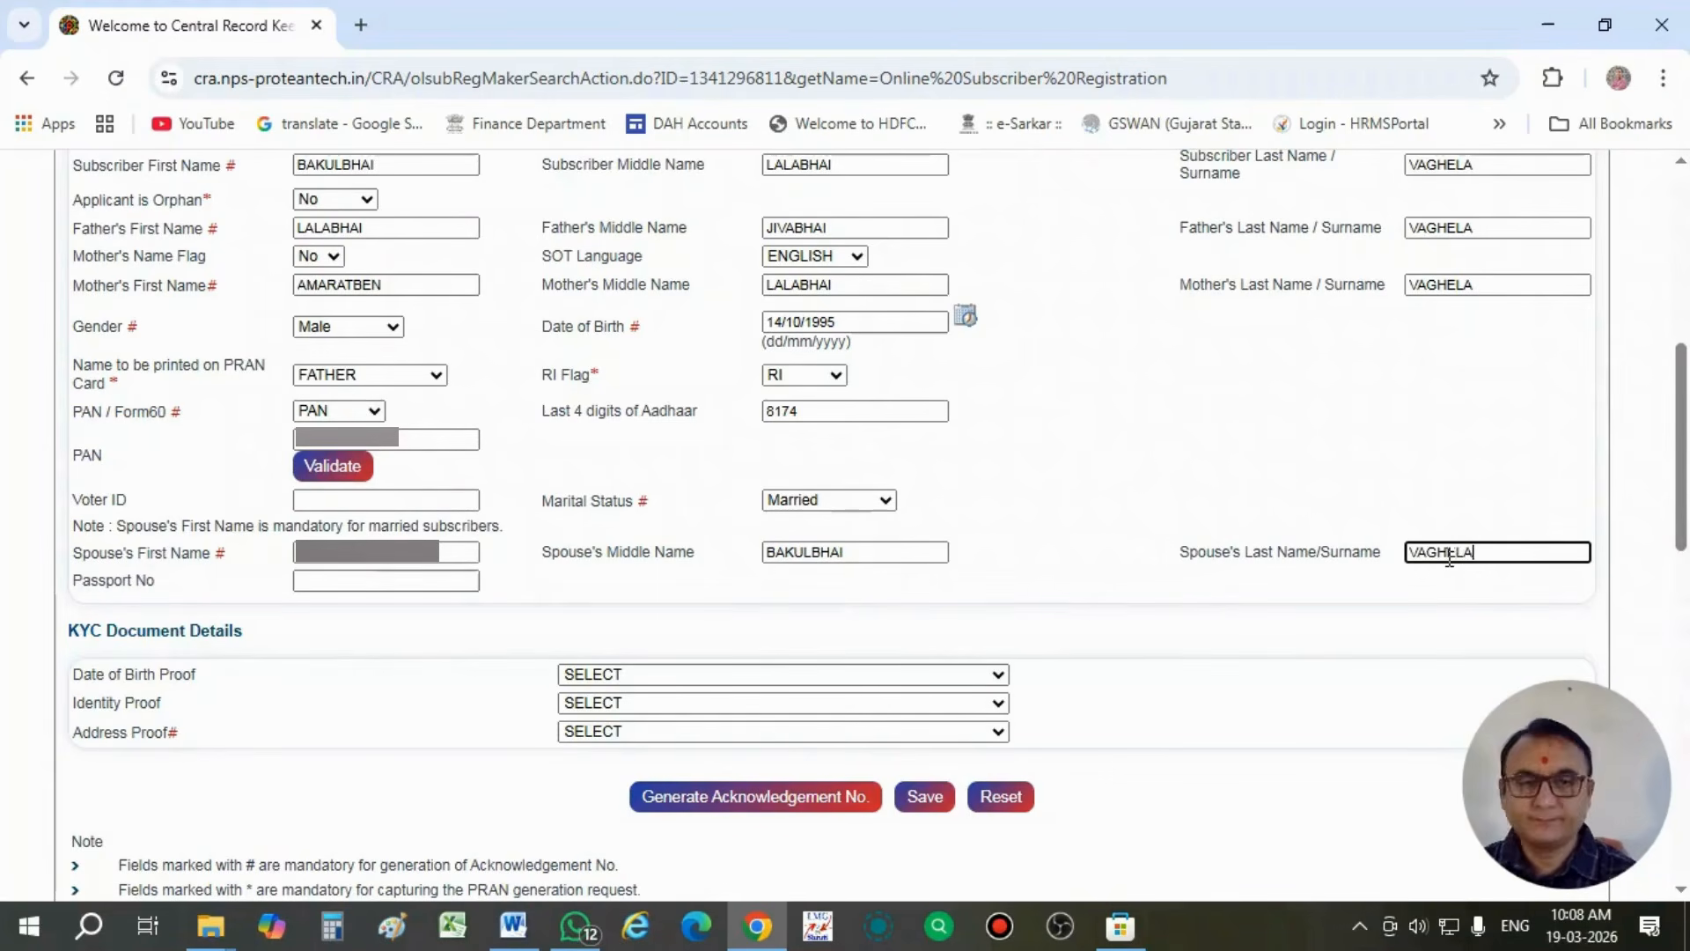
click(404, 634)
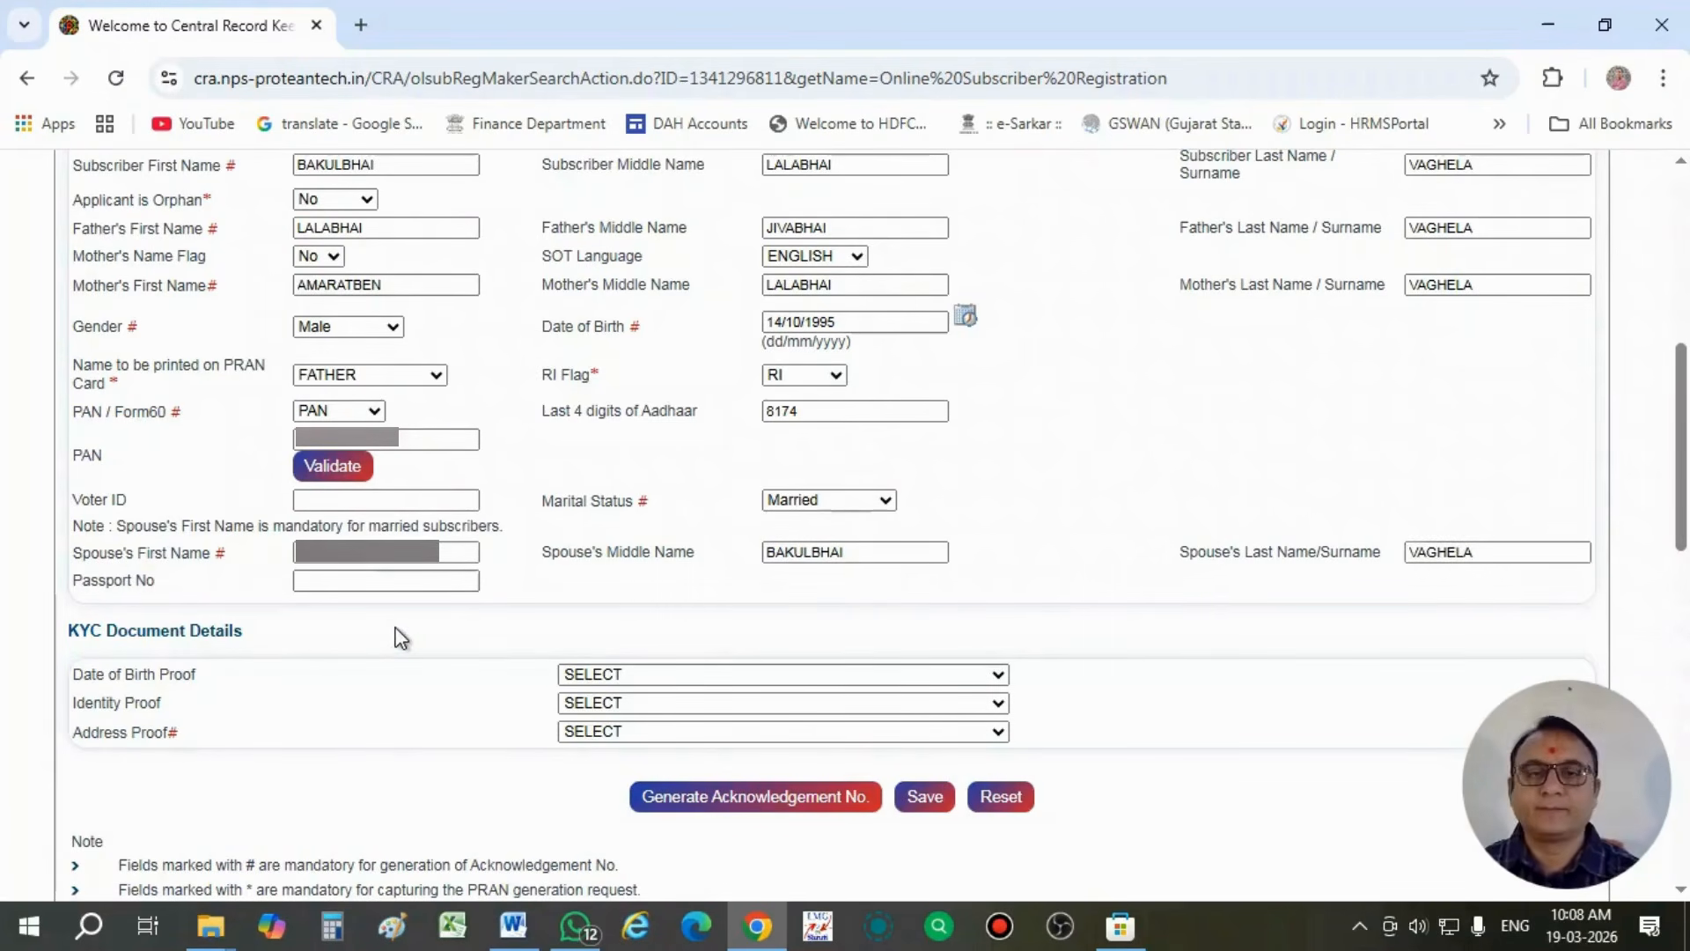
- In the KYC document details, choose PAN Card as date of birth proof and Valid Driving License with photograph as identity proof
scroll(400, 636, down, 1)
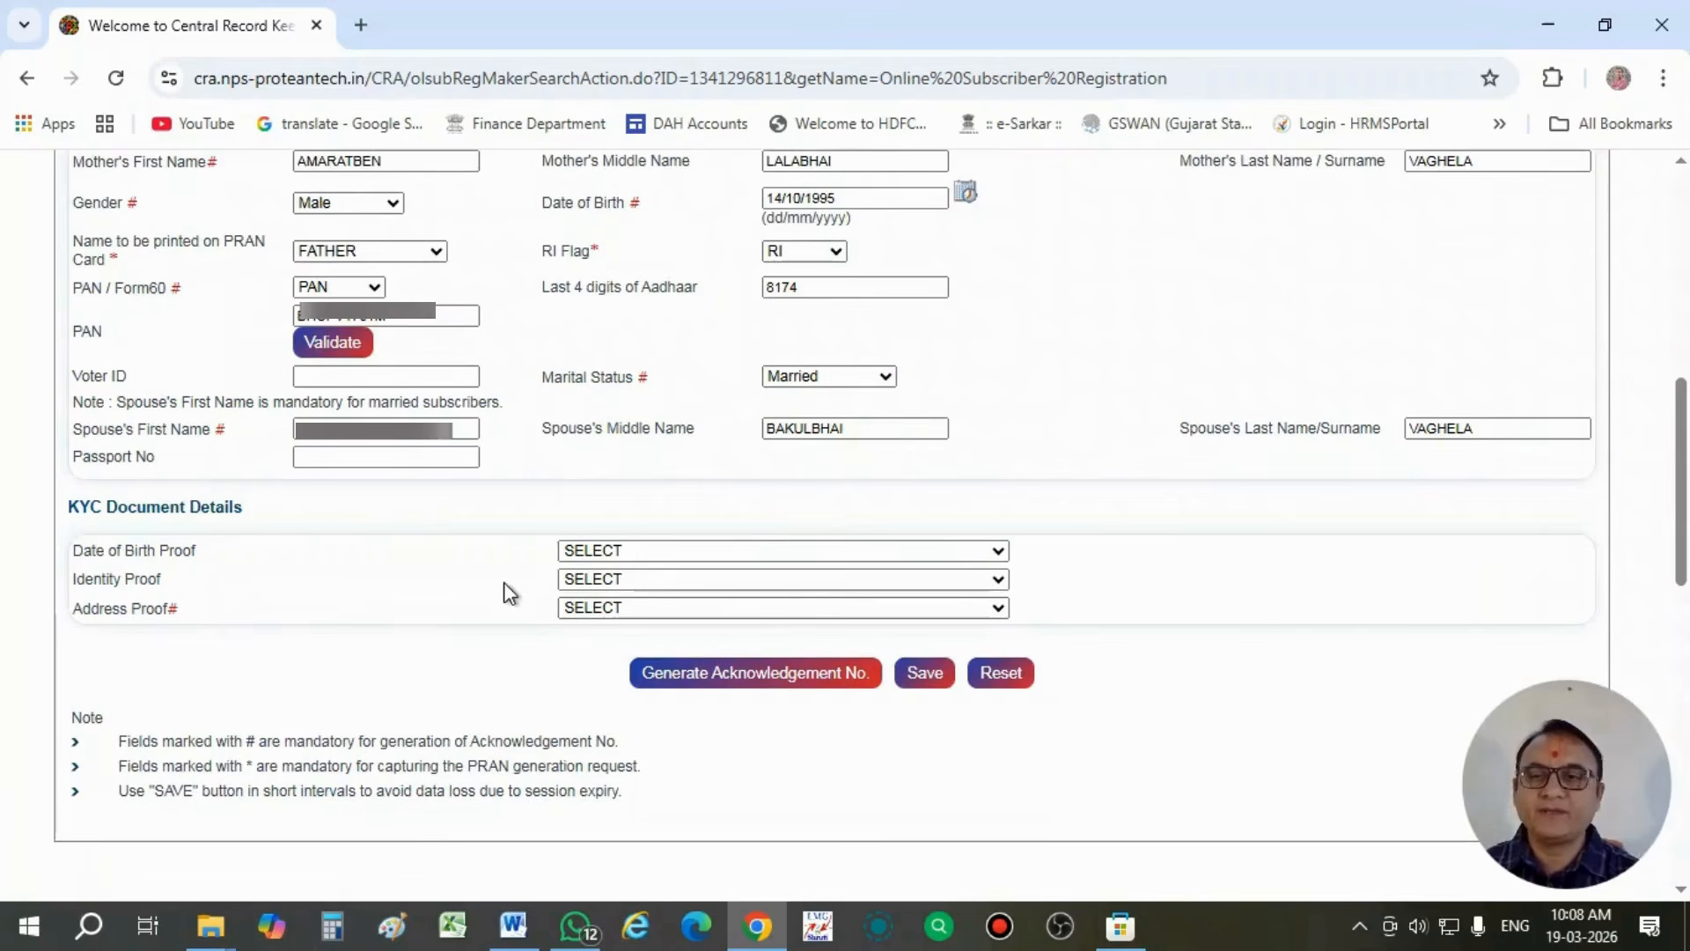
click(627, 554)
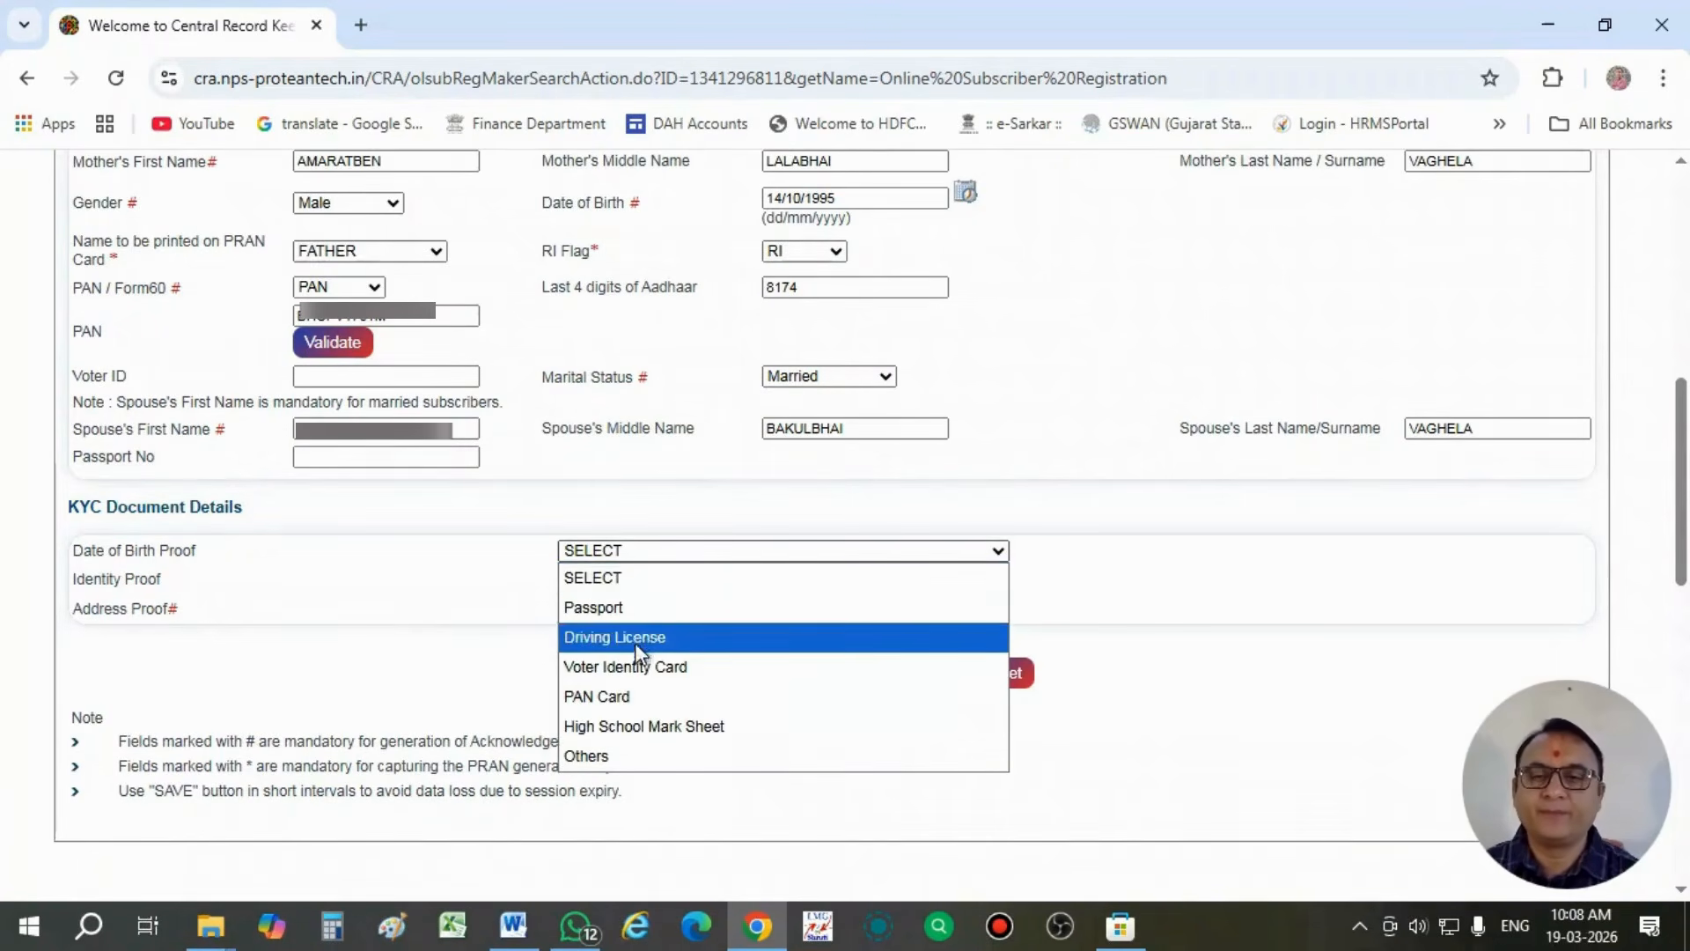
click(635, 697)
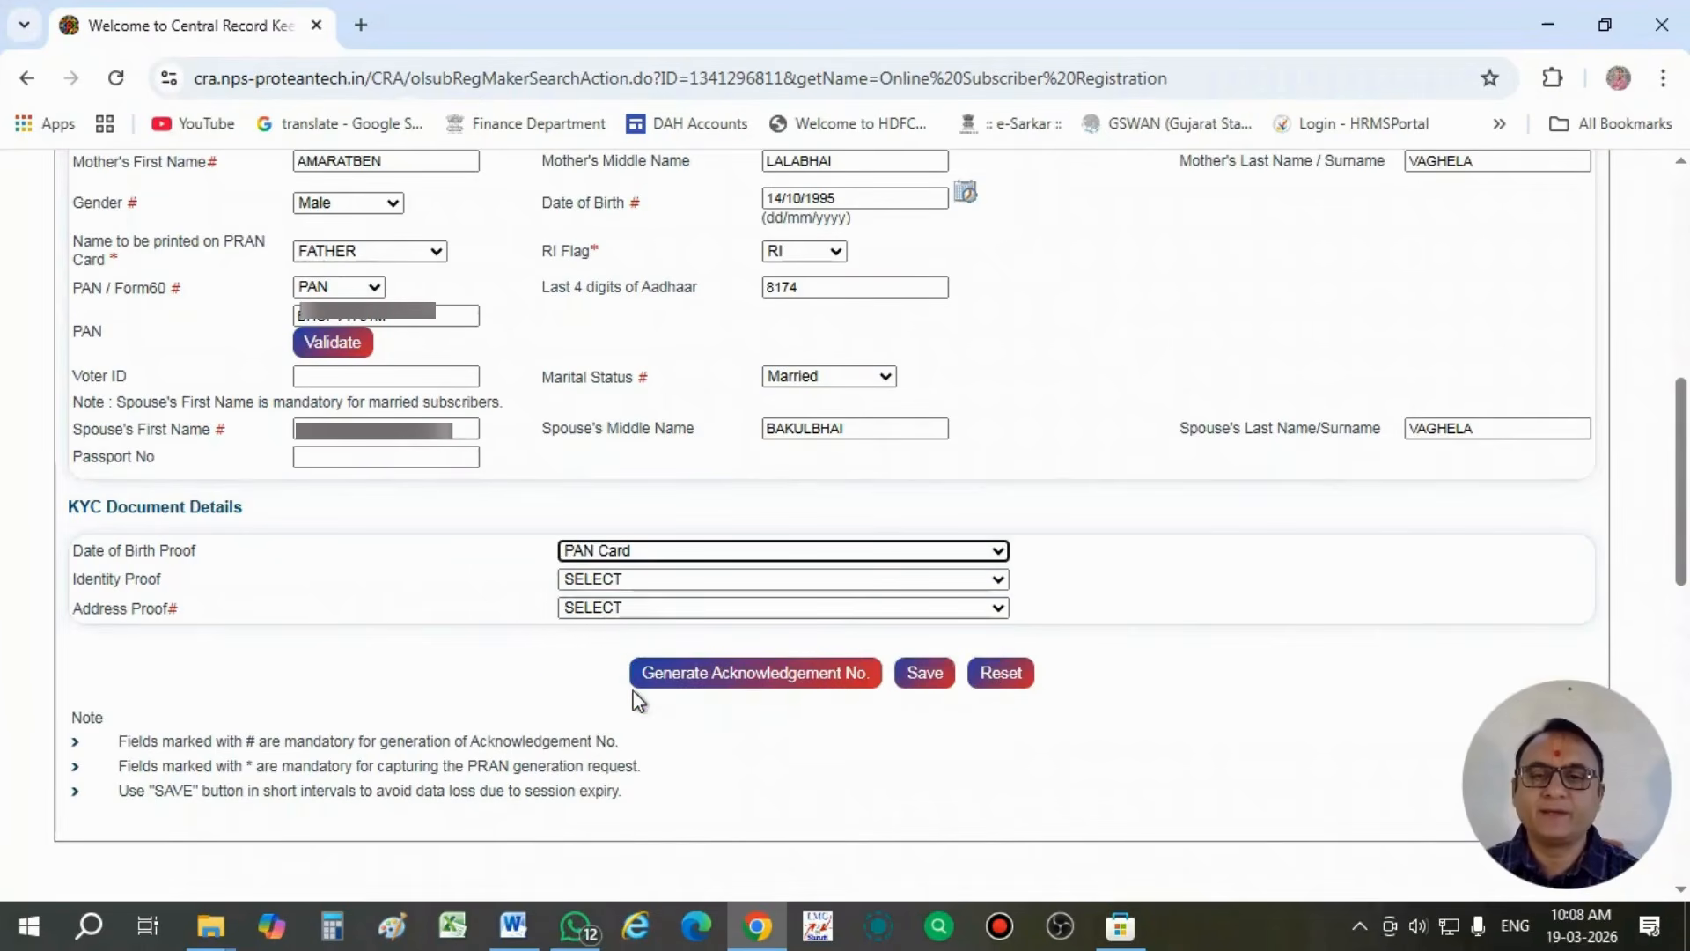
click(607, 581)
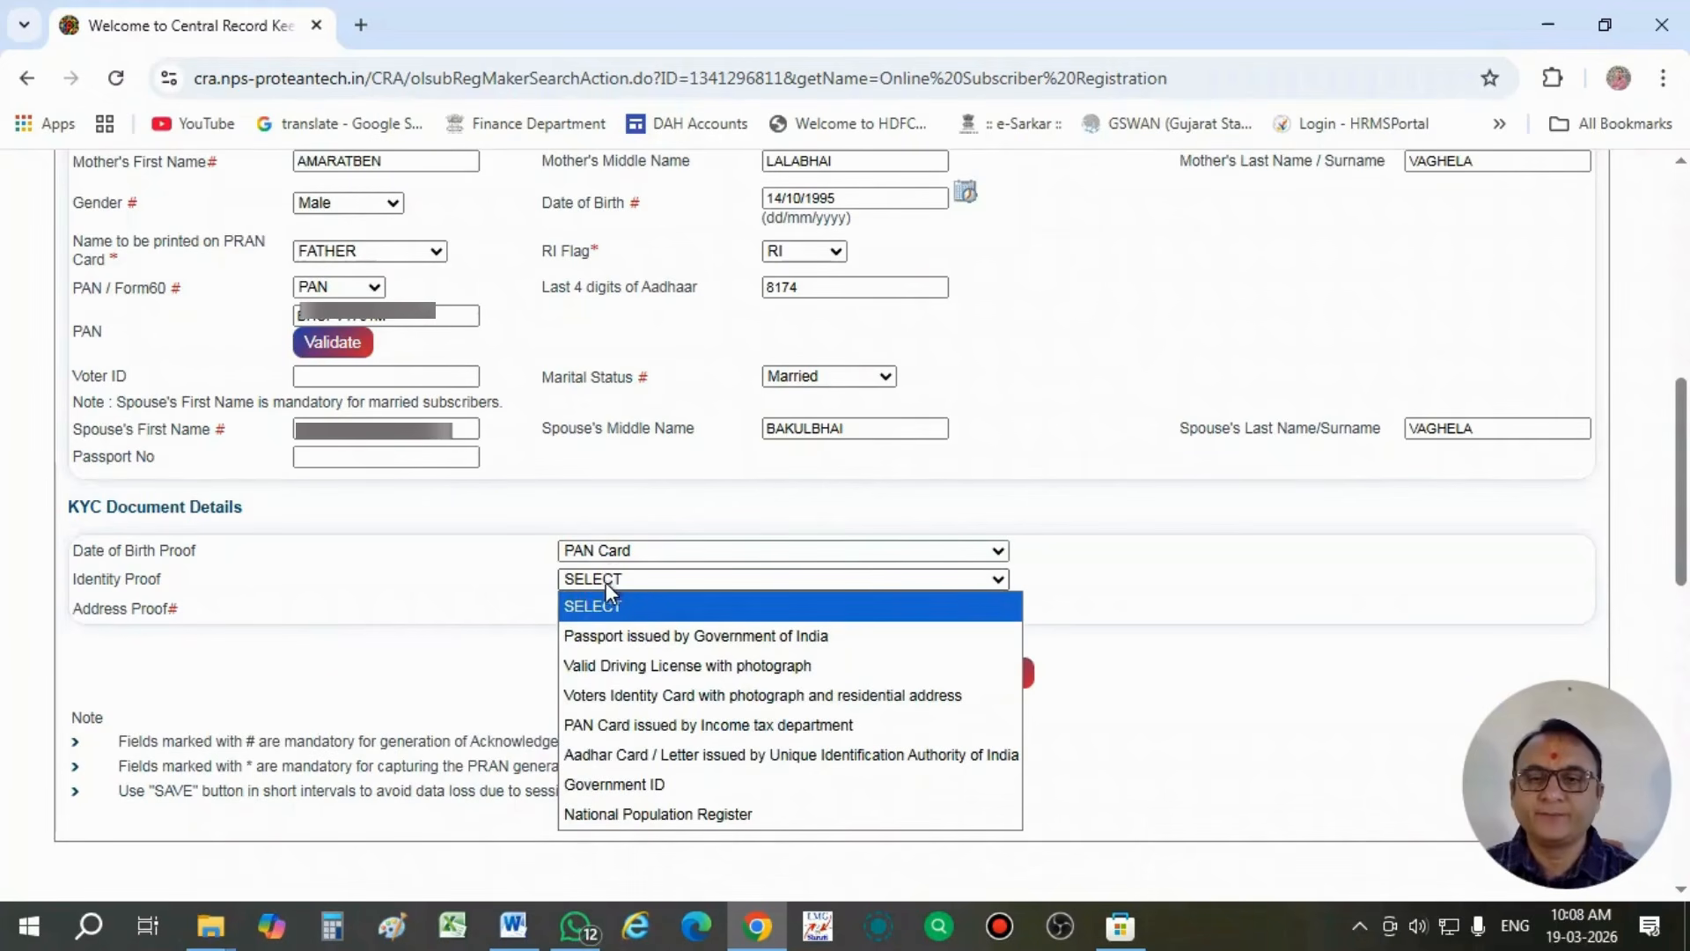
click(660, 667)
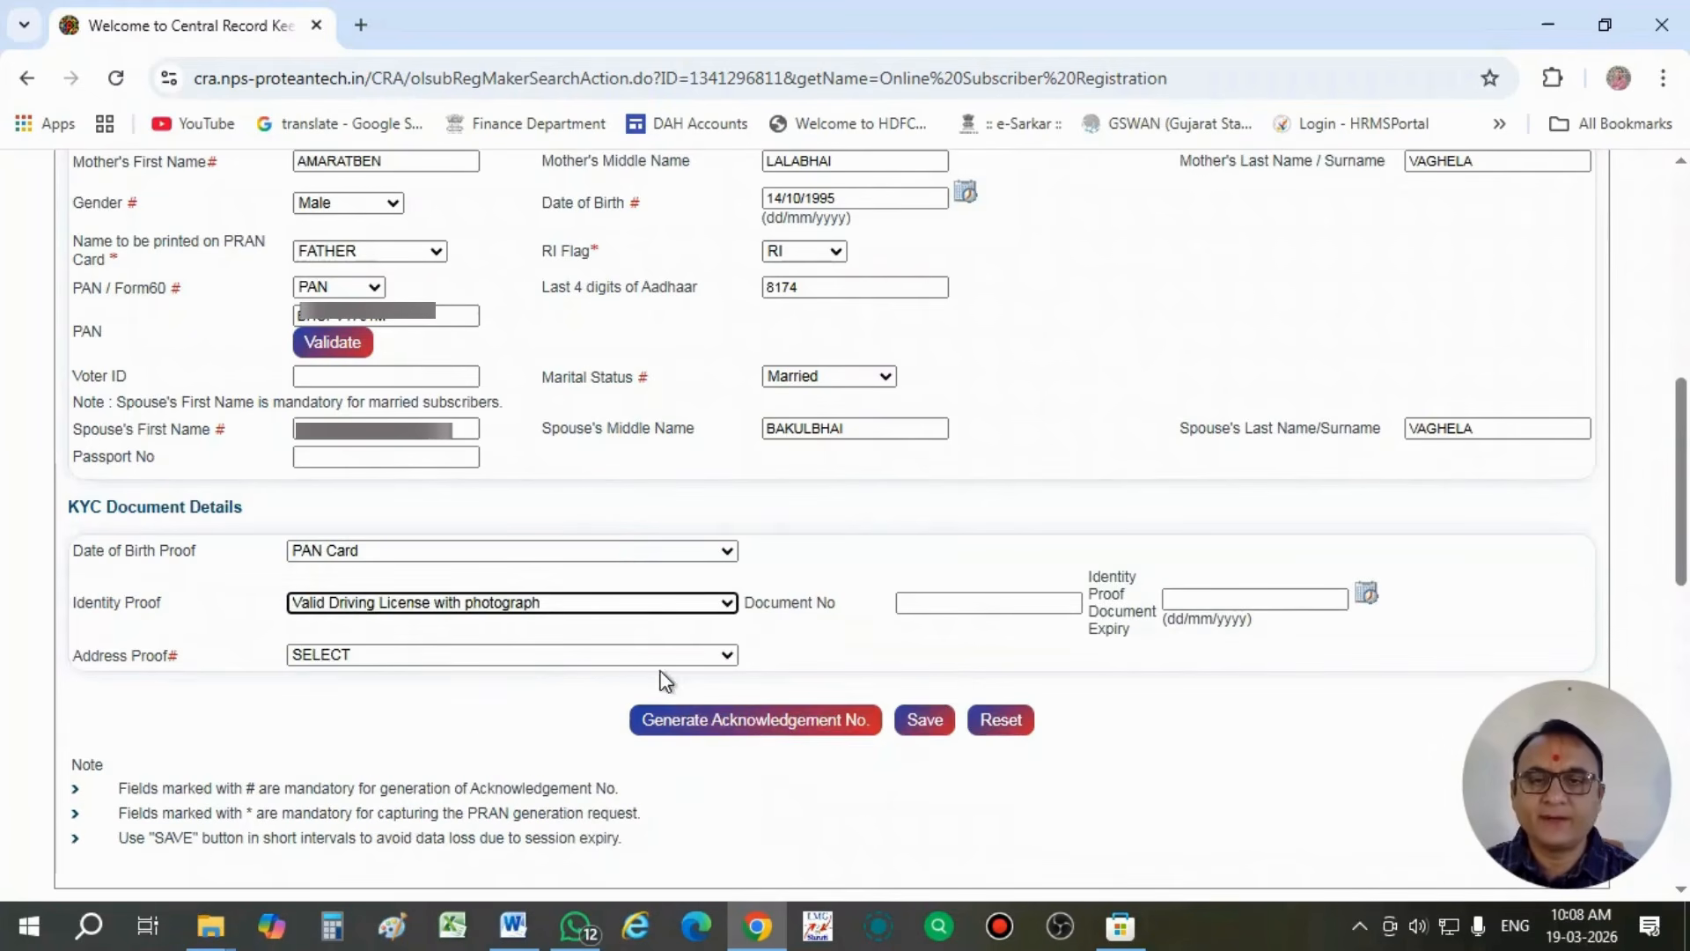
- Enter the driving license number as the identity proof's document number
click(954, 606)
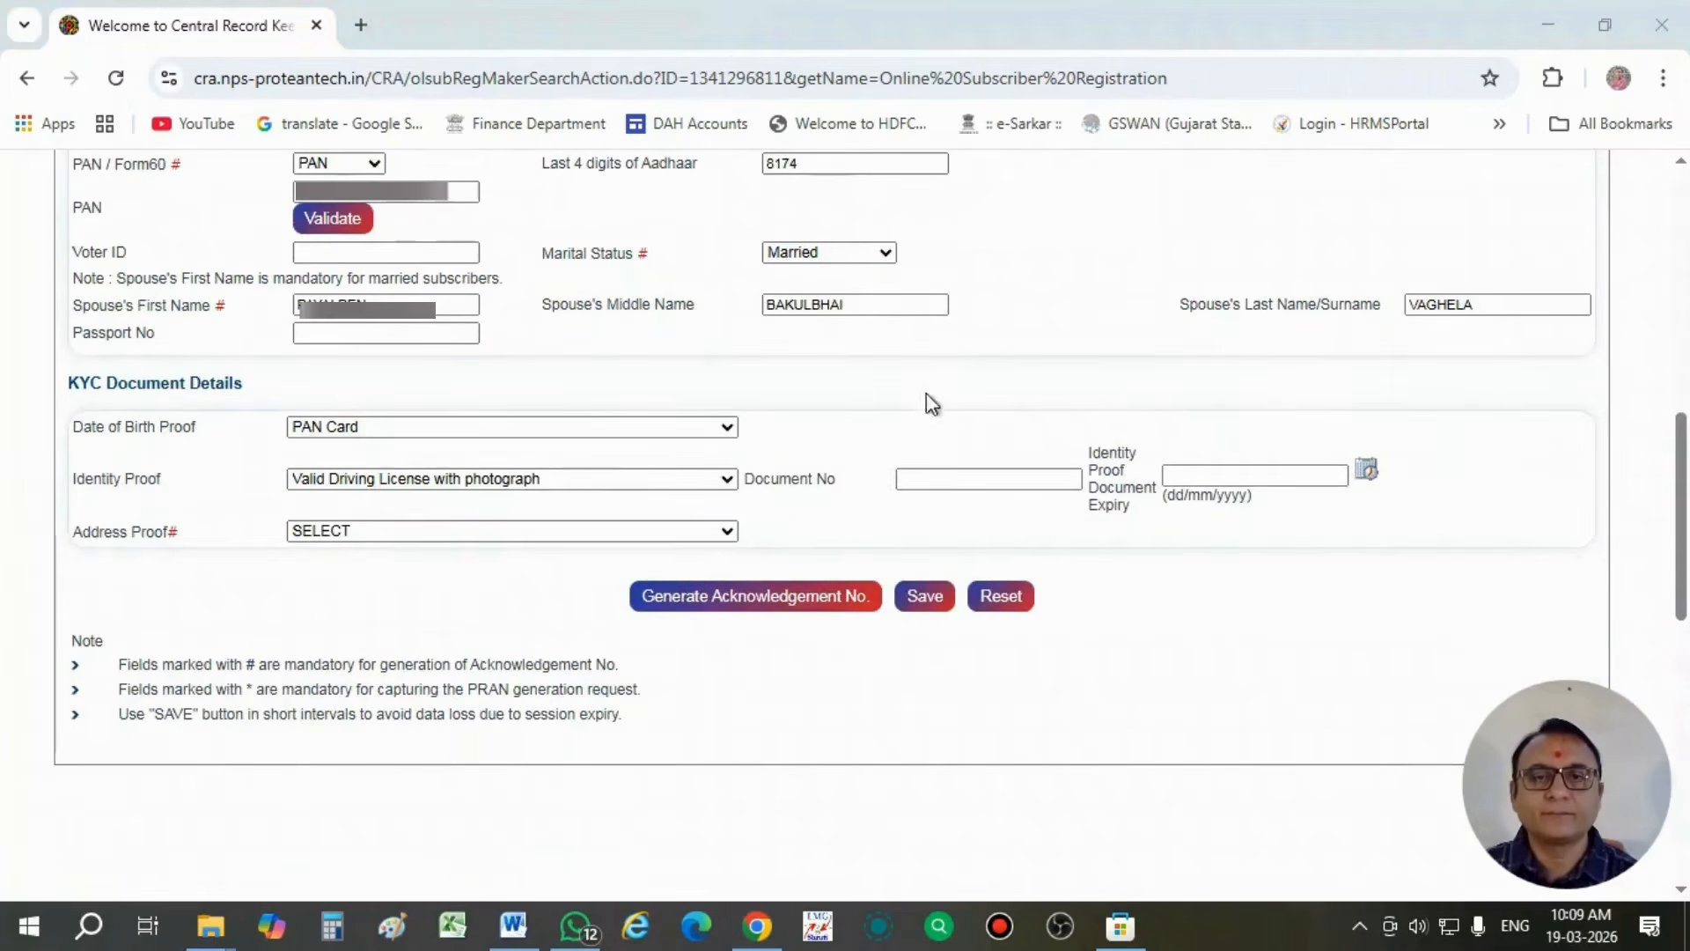
click(936, 479)
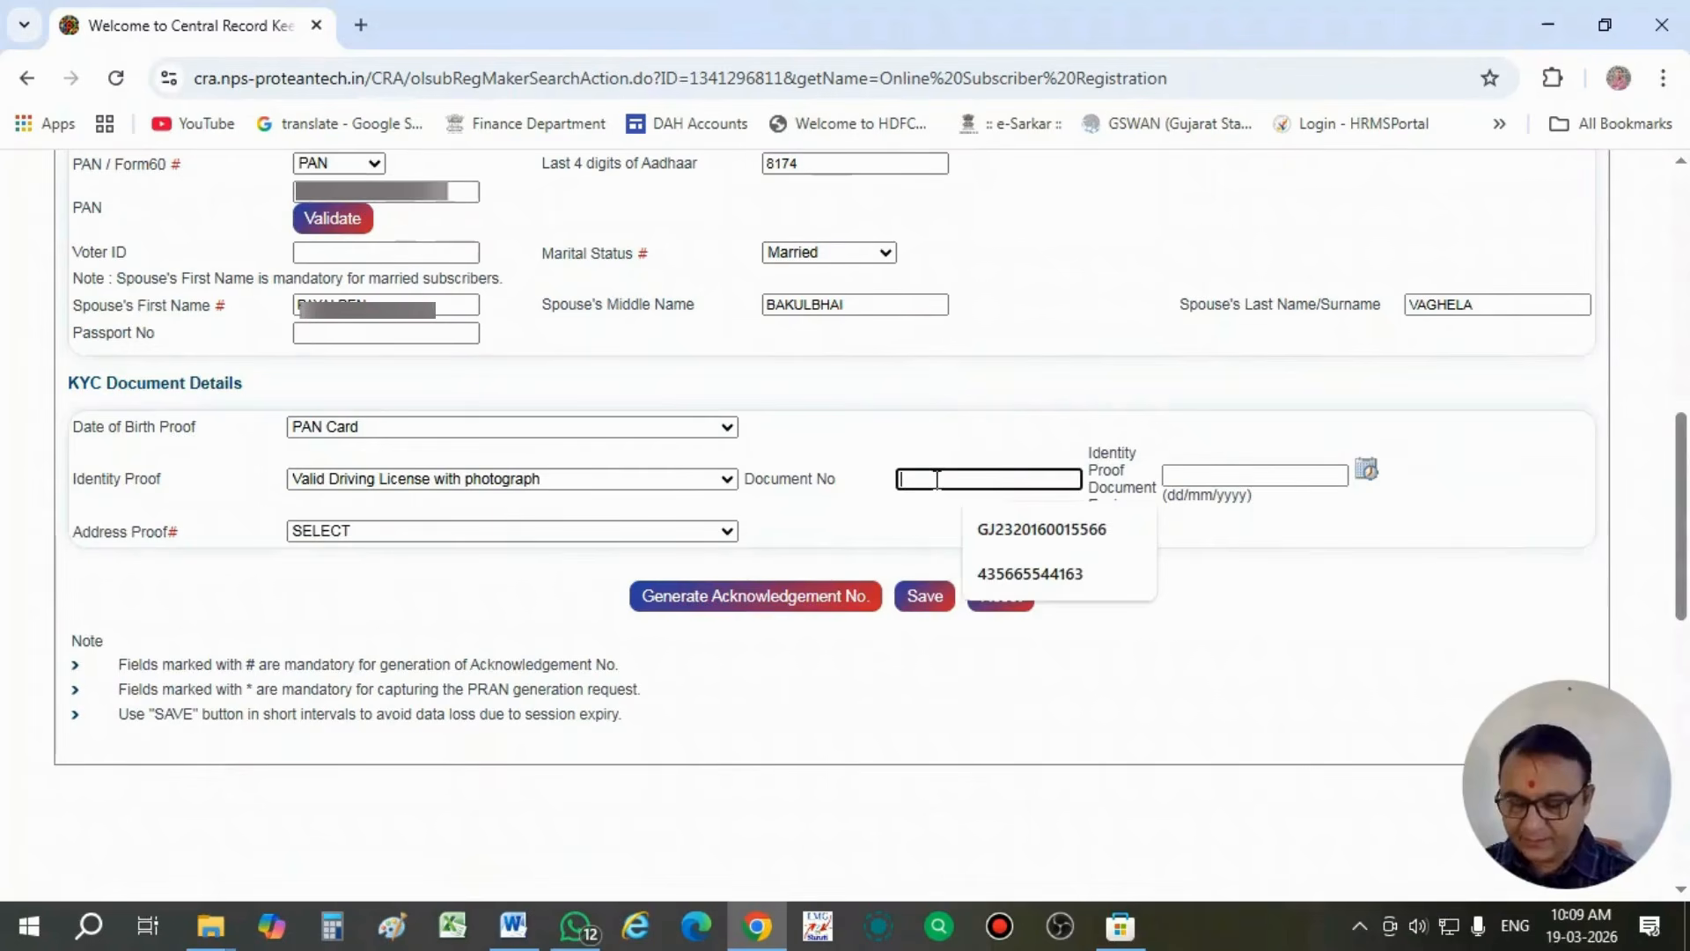
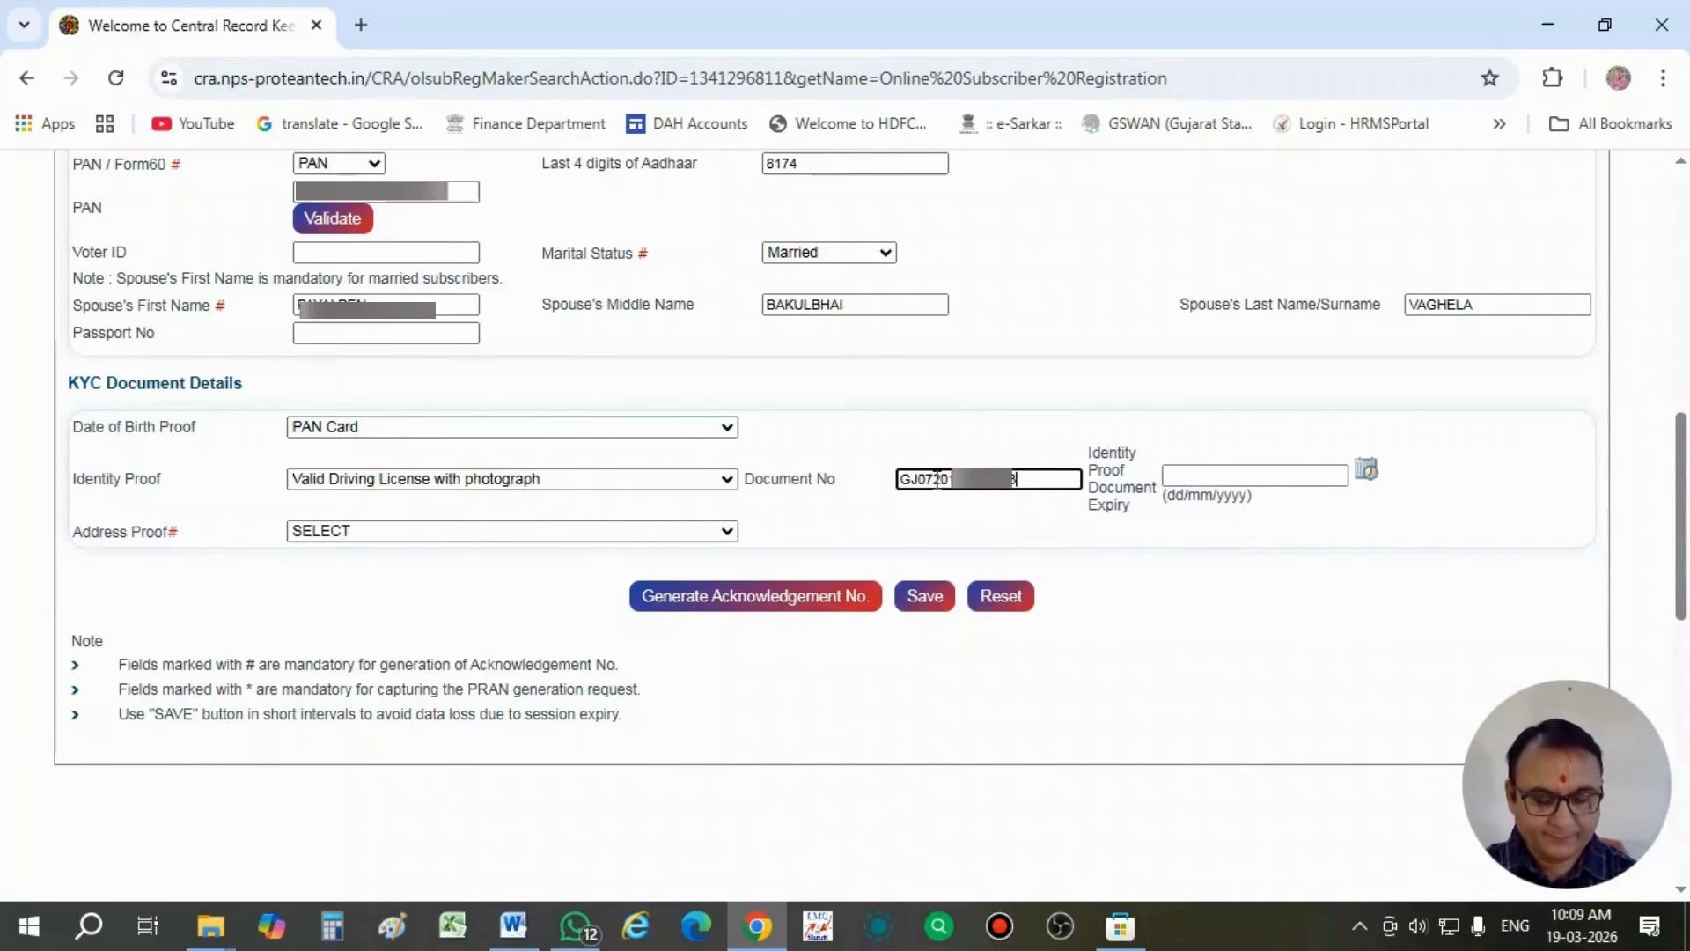
- Set the identity proof document's expiry date to 04/05/2037
click(1243, 480)
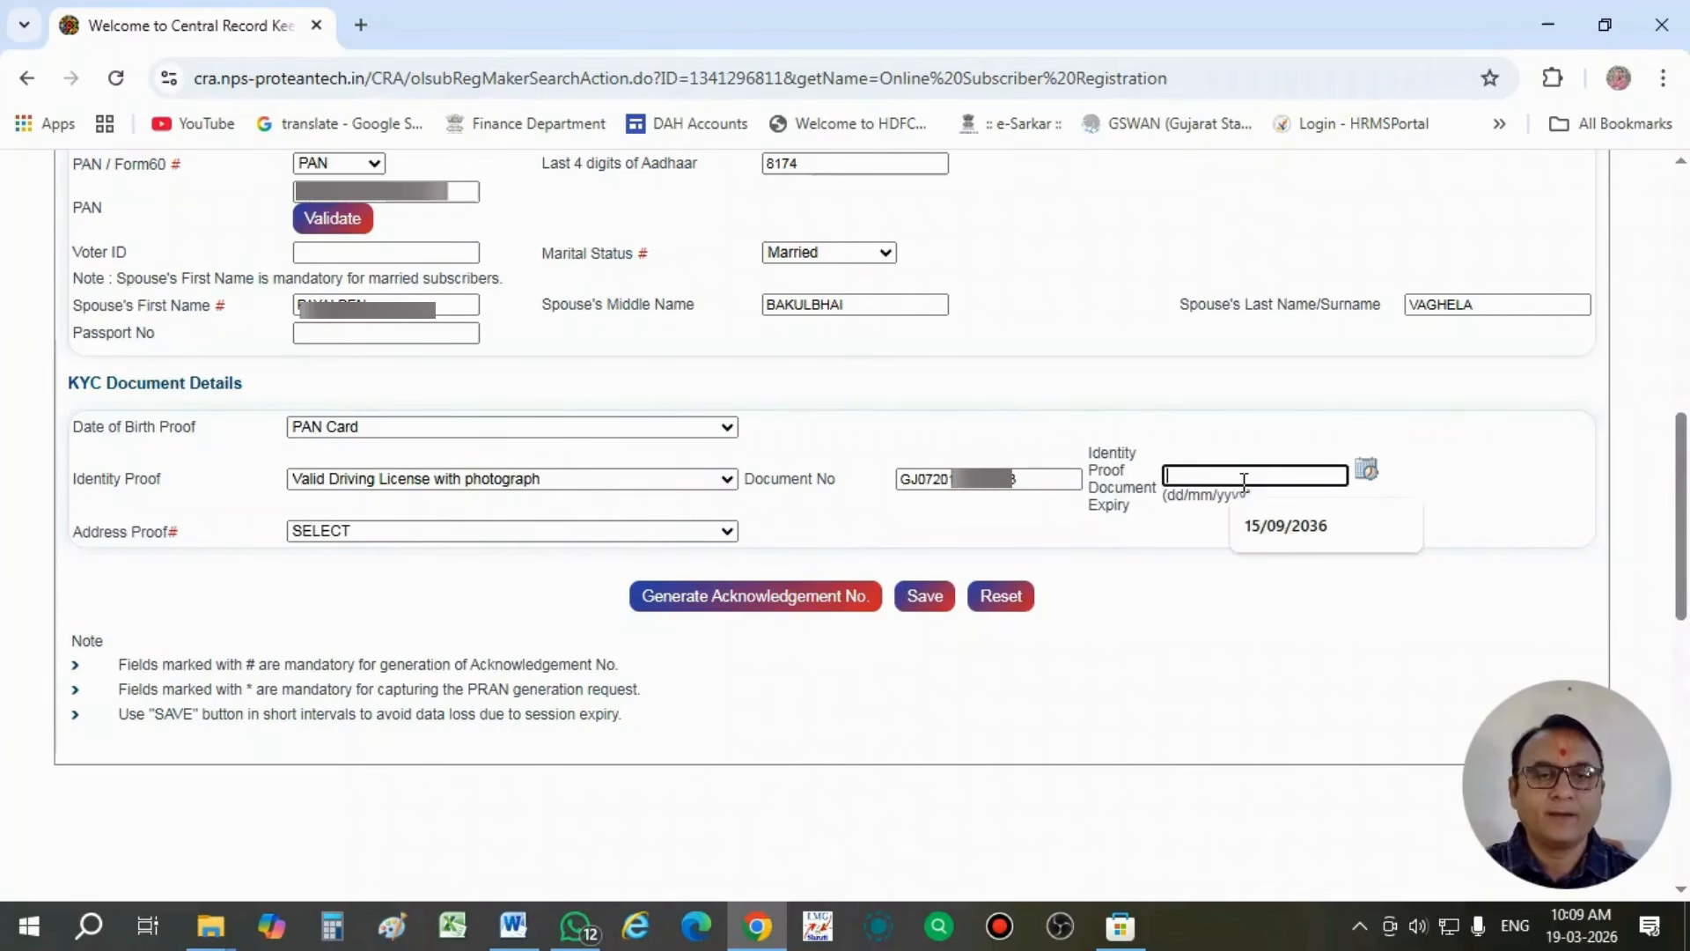
text(0)
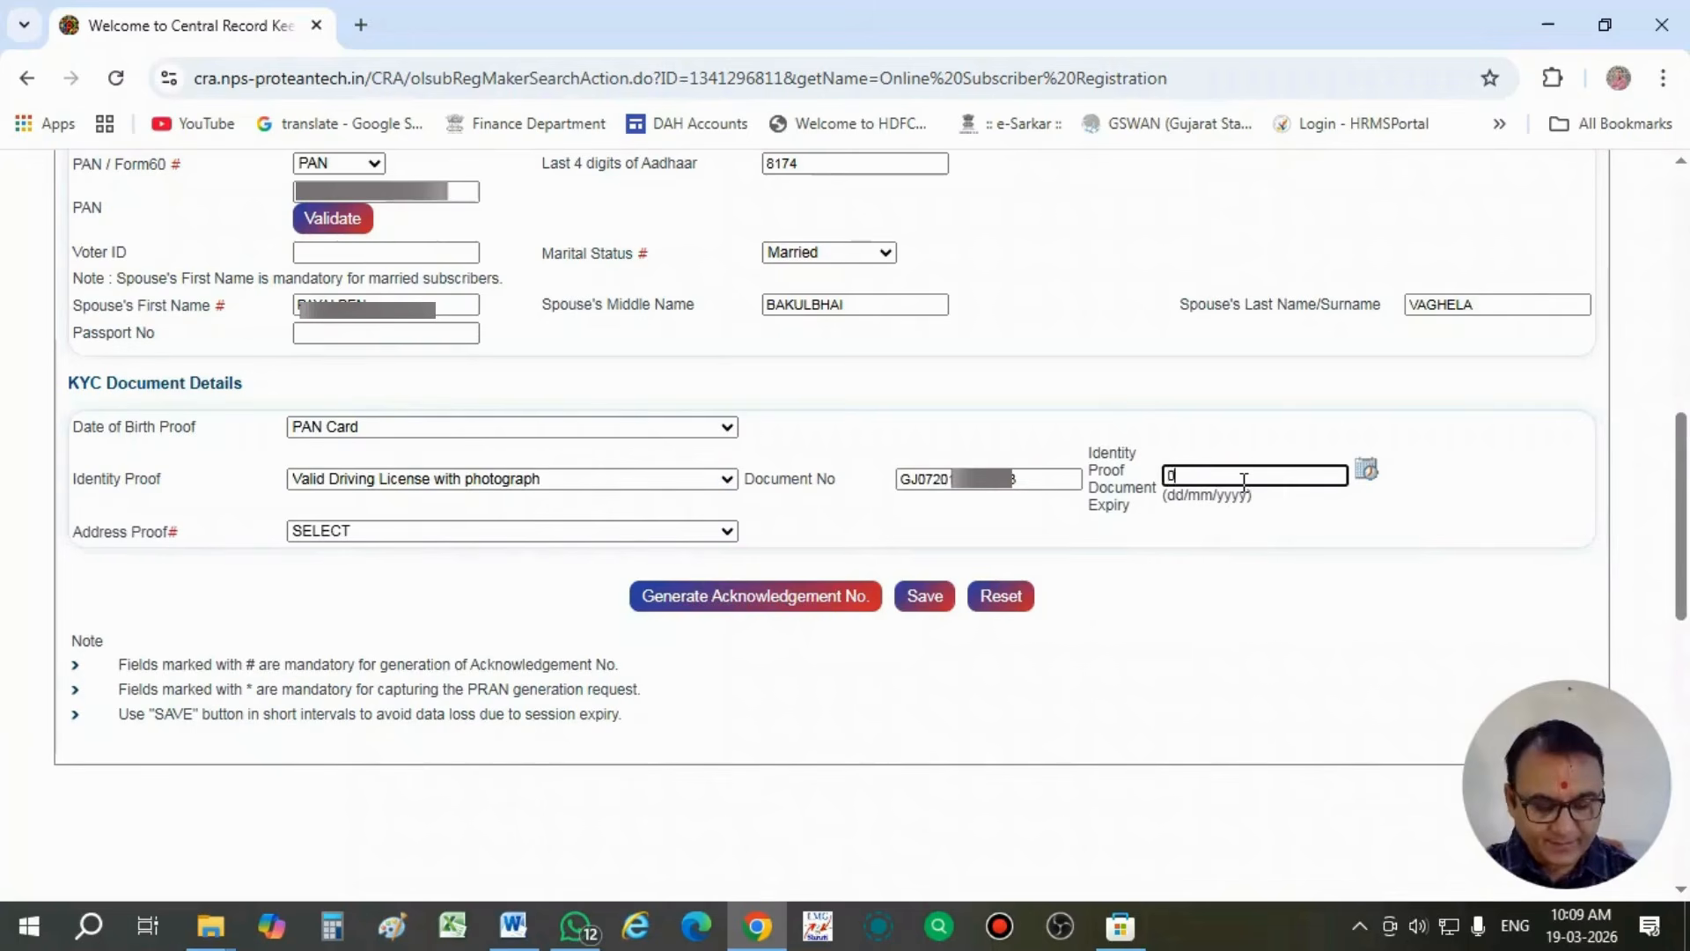
text(4/05/)
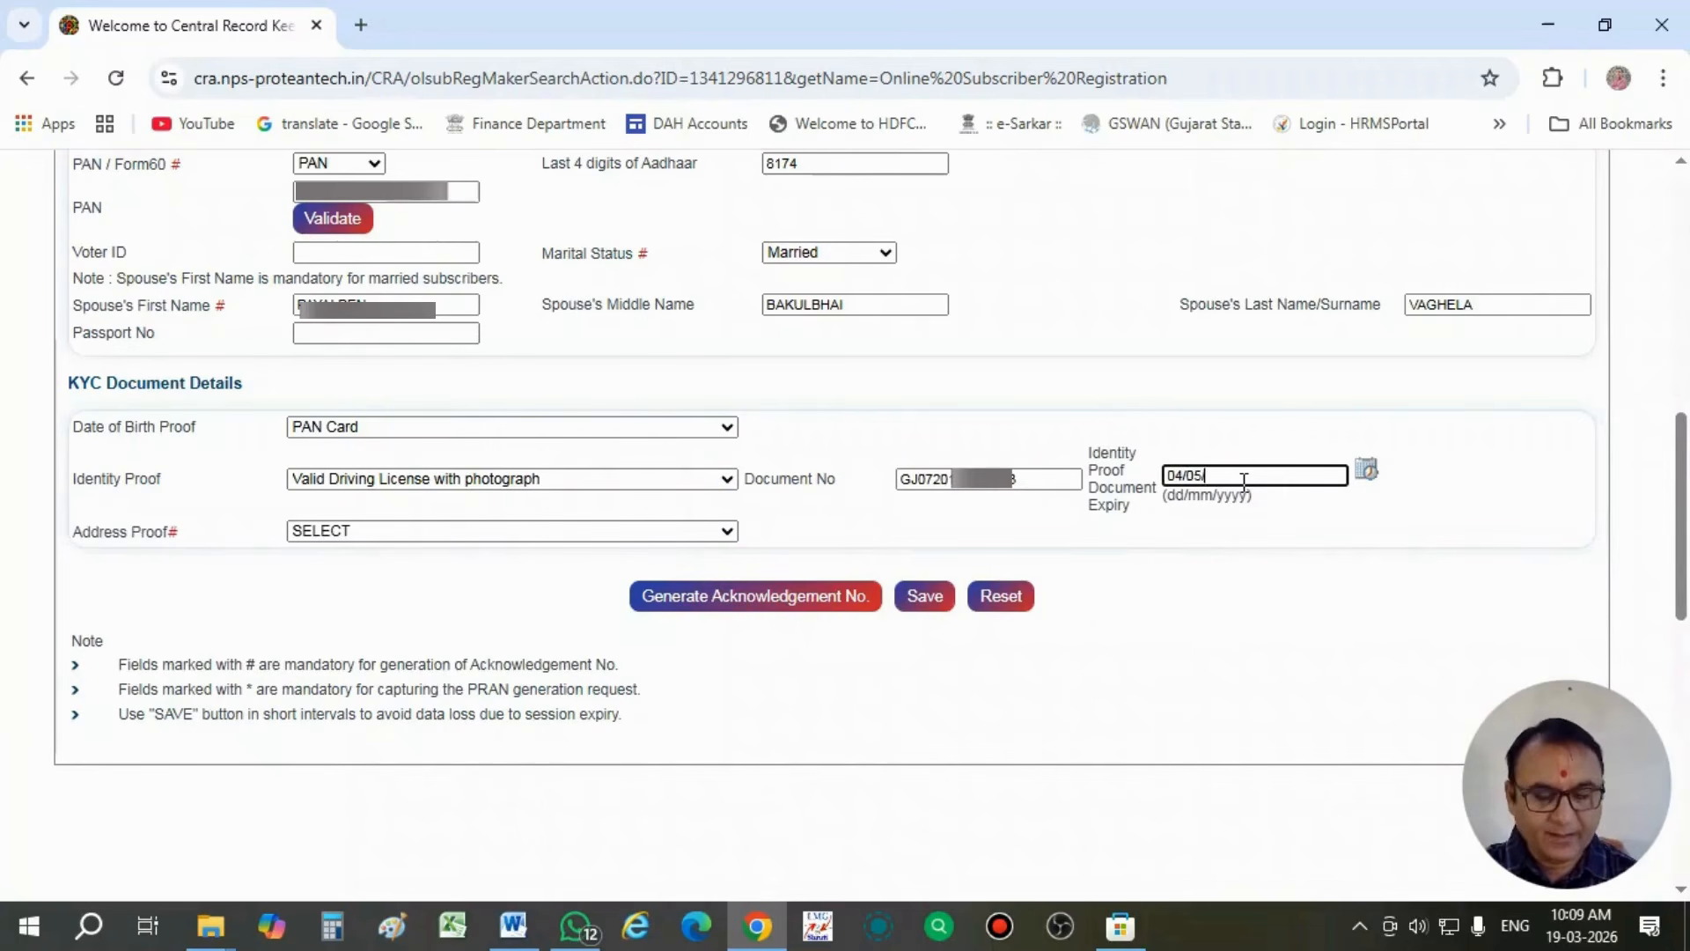
text(2037)
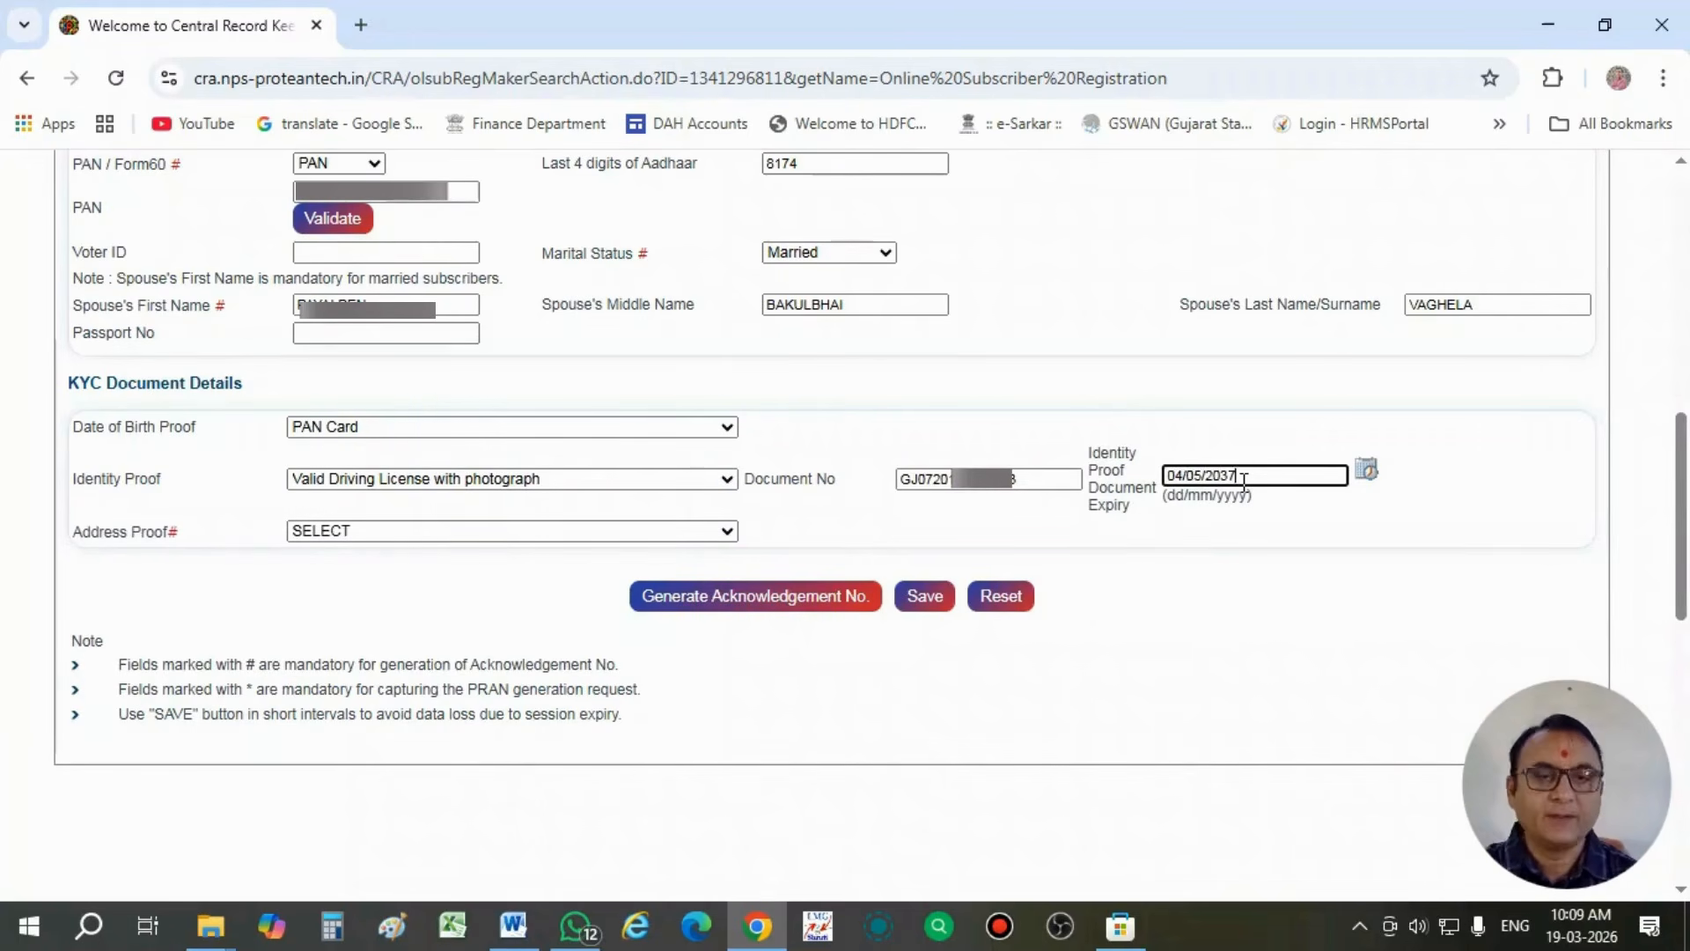
click(1204, 539)
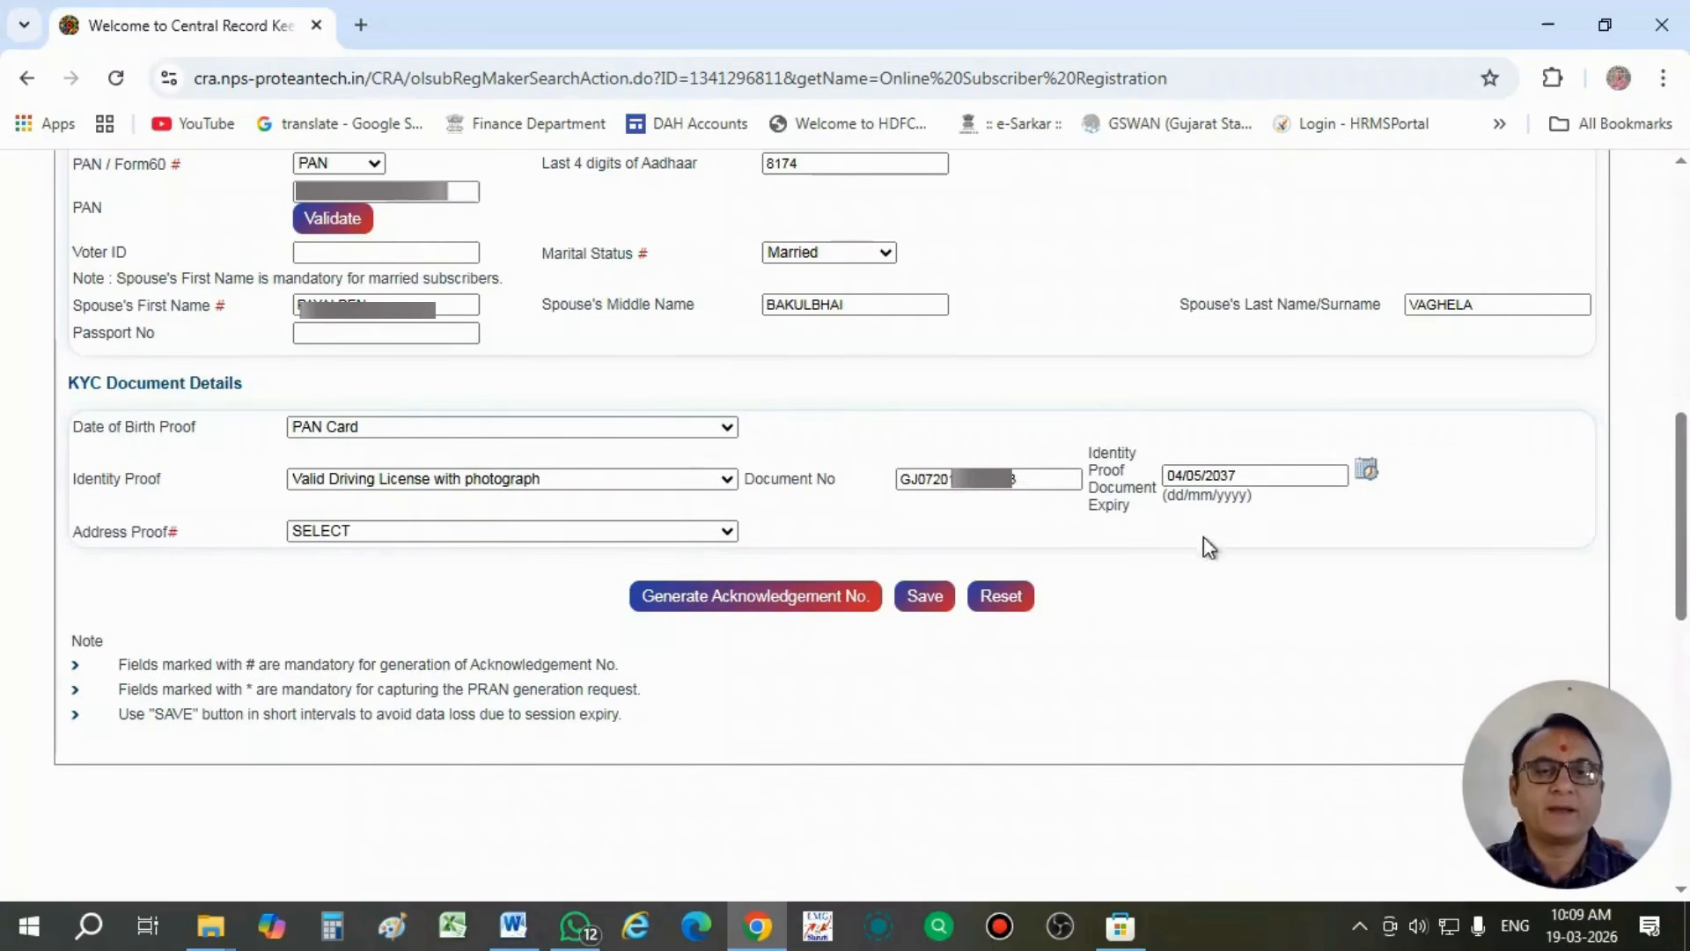
- Choose Aadhar Card / Letter issued by Unique Identification Authority of India as address proof and generate the acknowledgement number
click(467, 530)
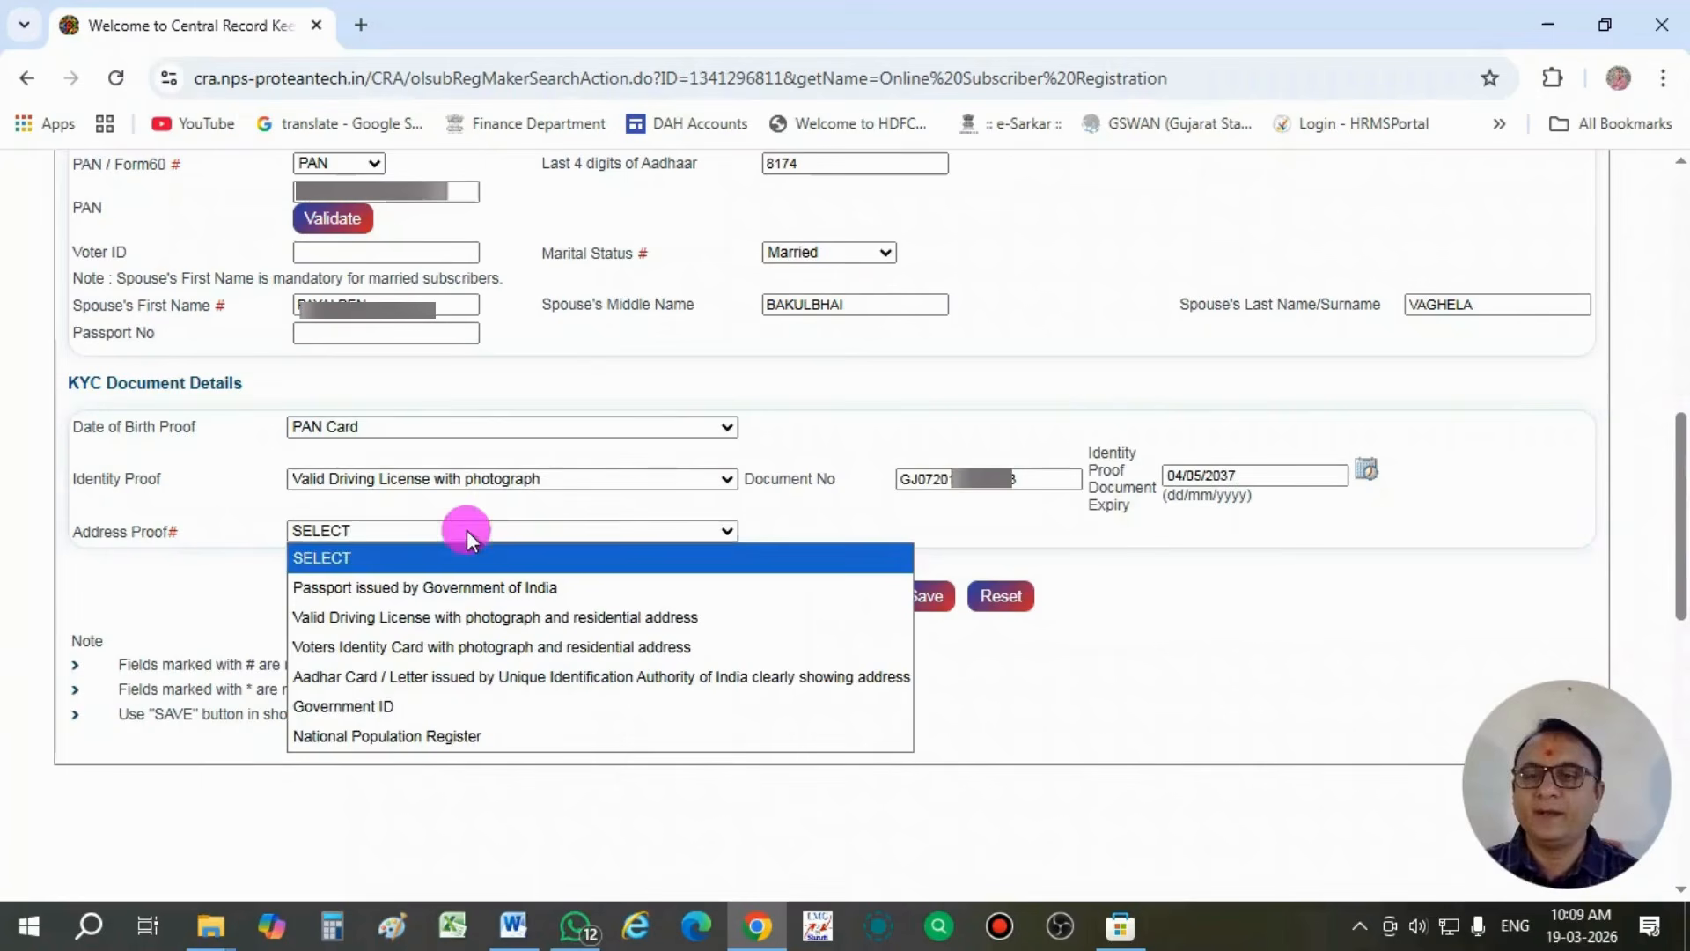
click(431, 674)
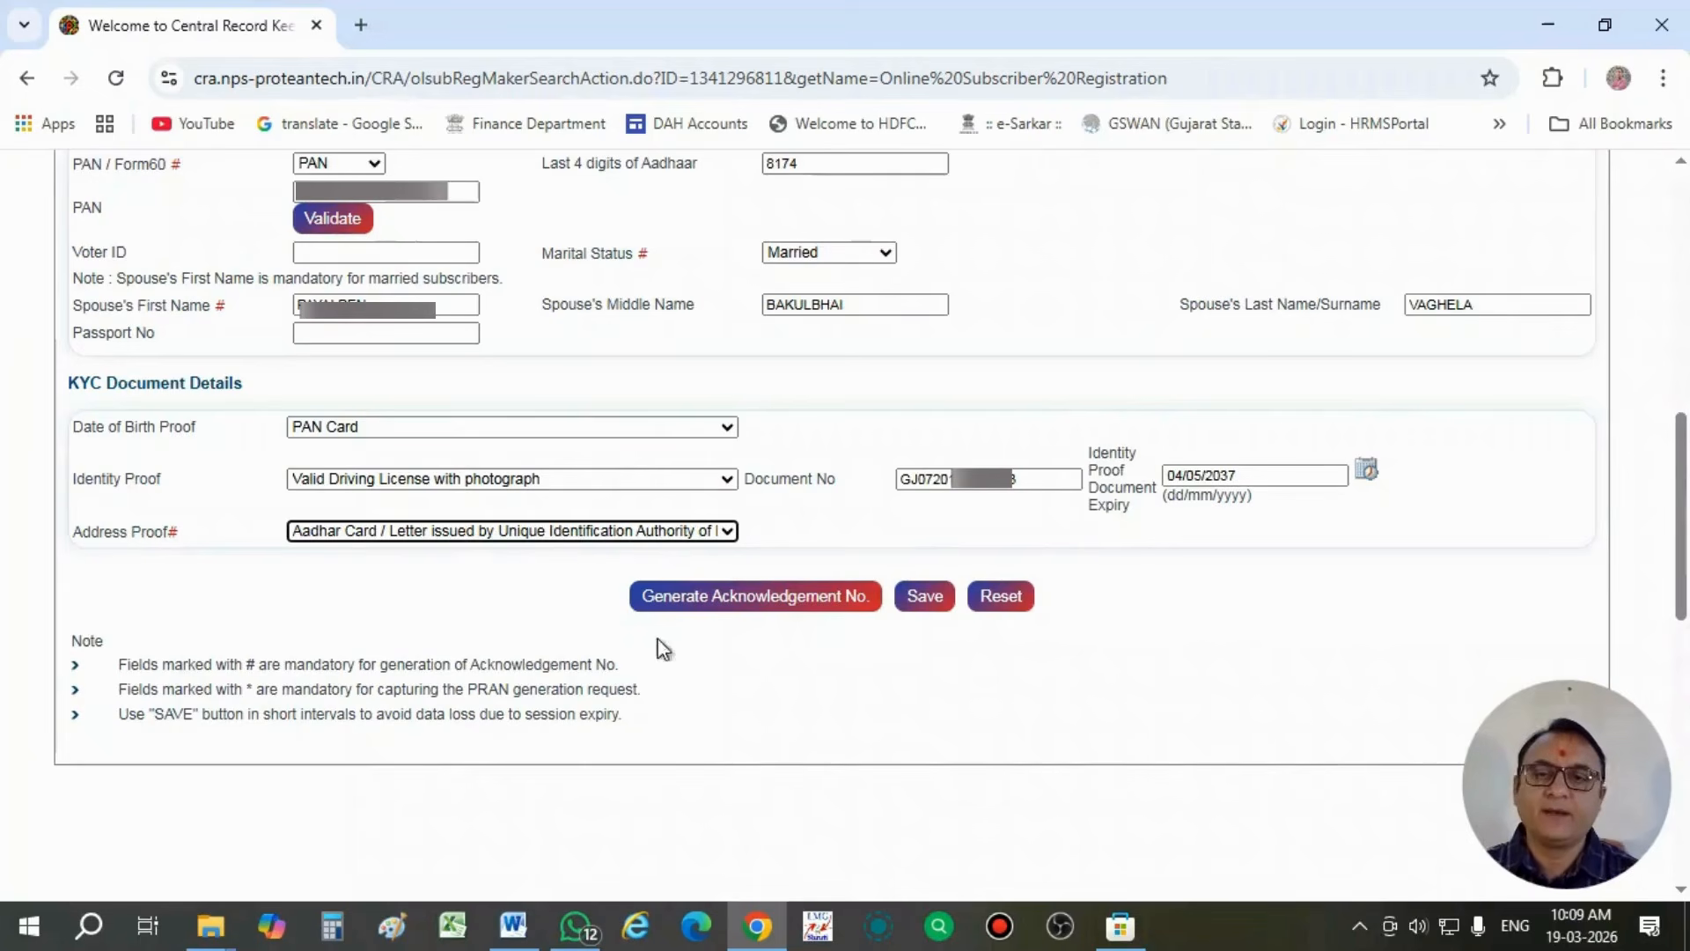
click(724, 599)
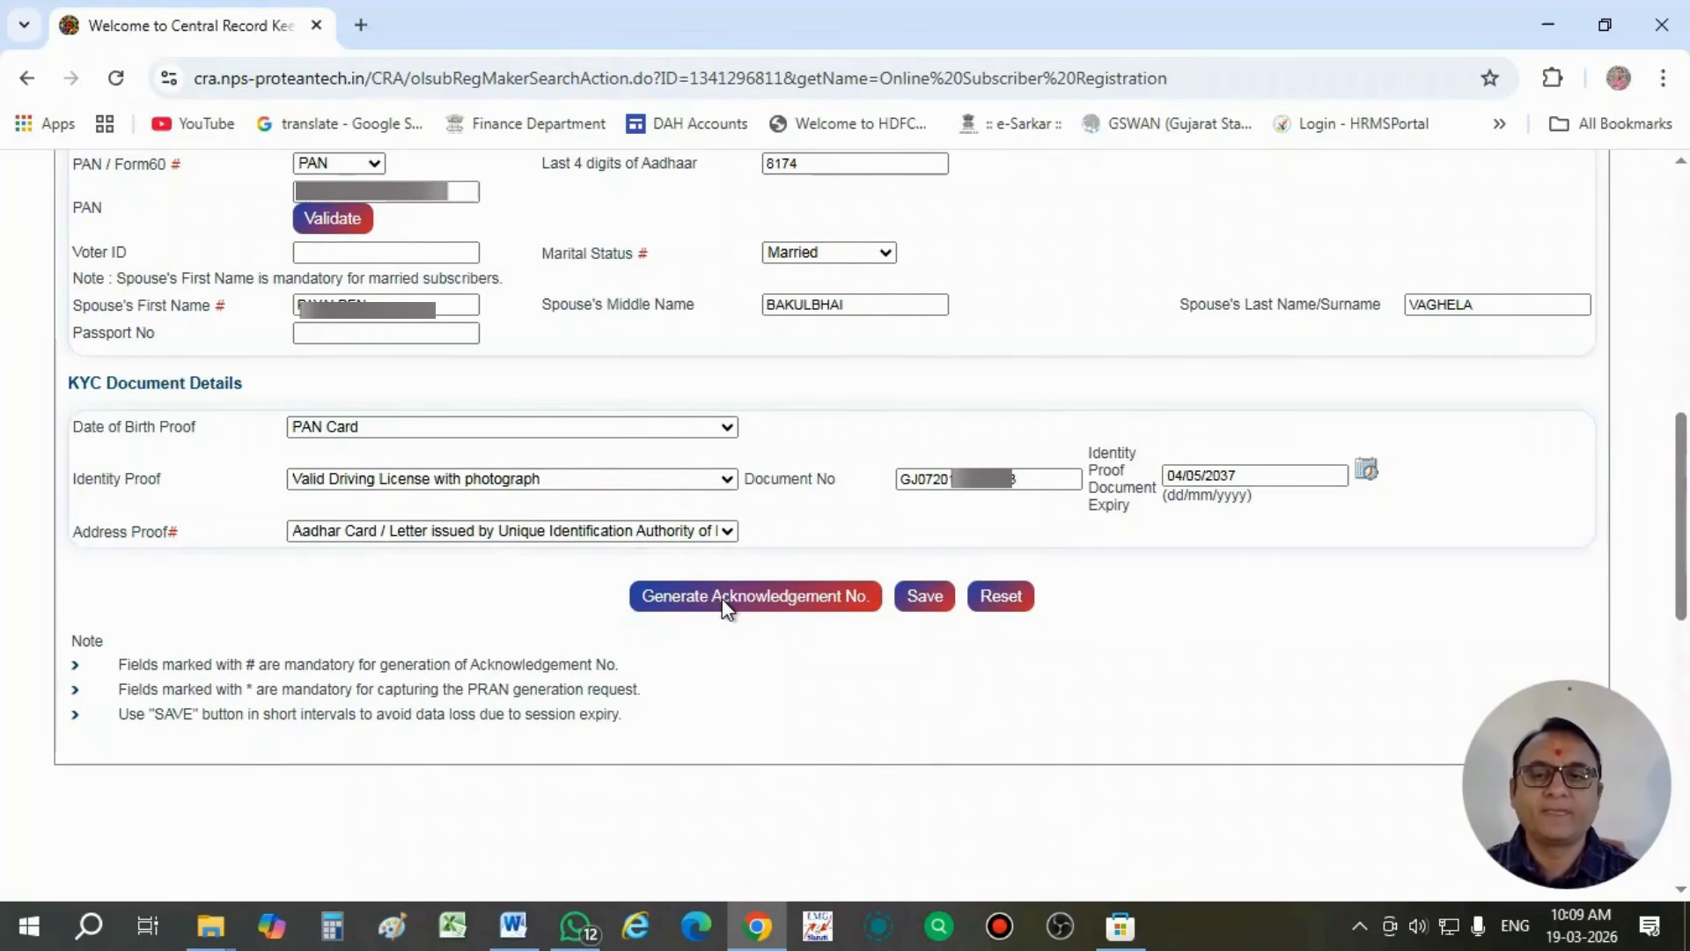
click(734, 676)
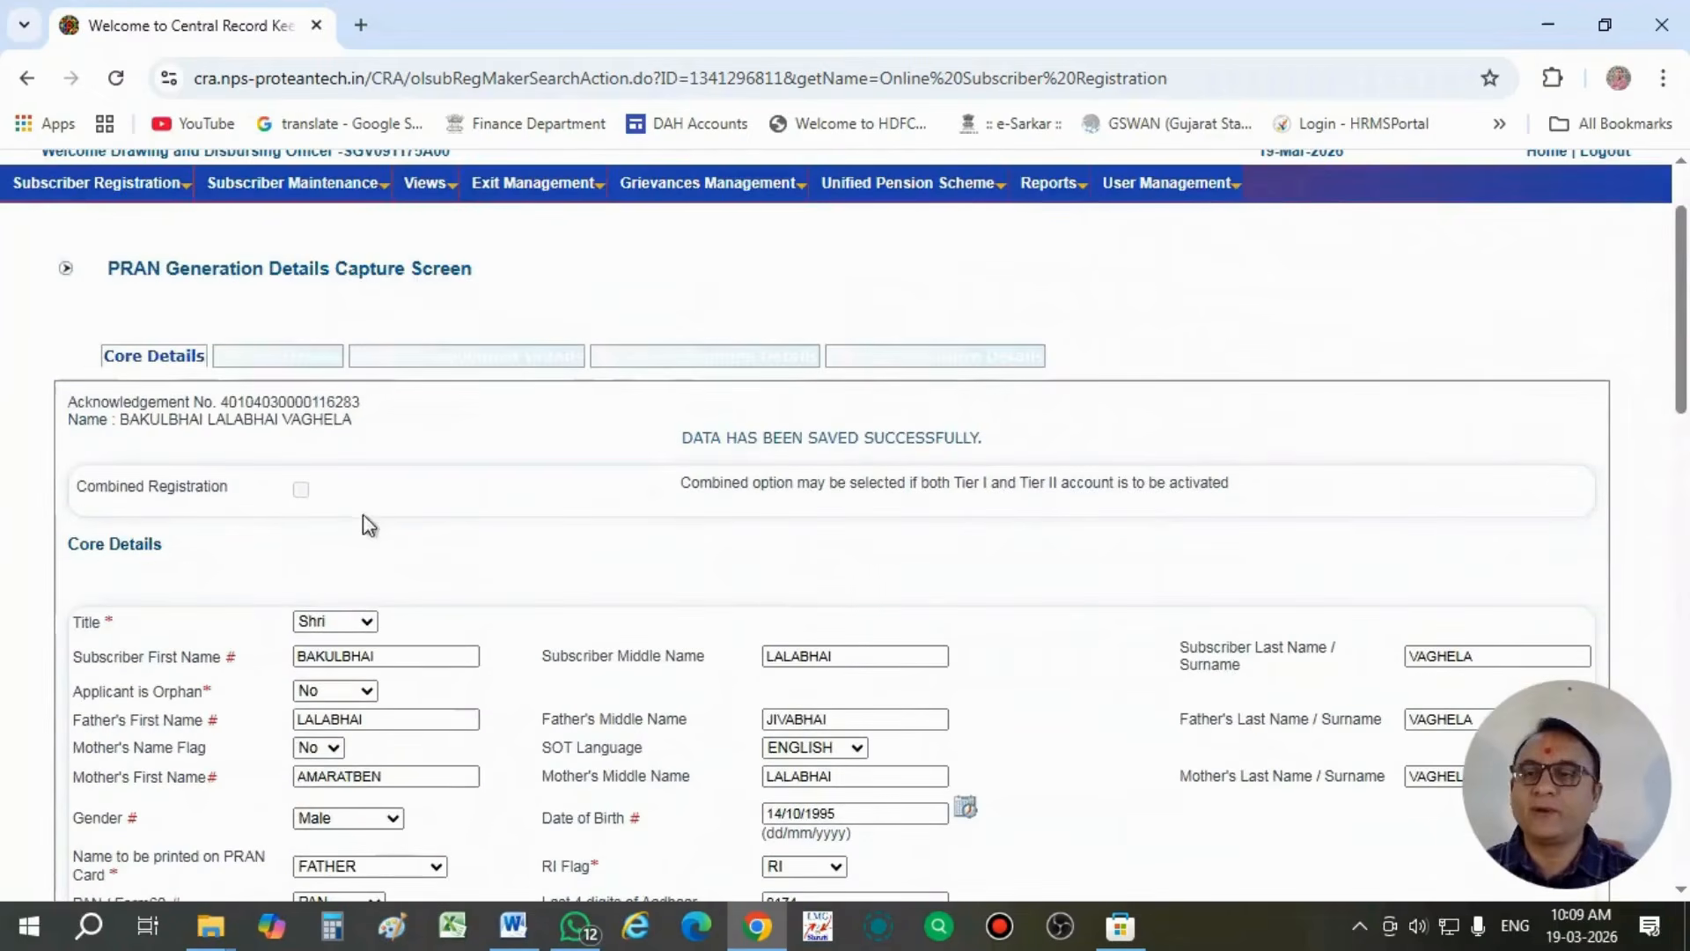
- Highlight the acknowledgement number shown above the subscriber's name
click(72, 406)
drag(72, 407, 363, 403)
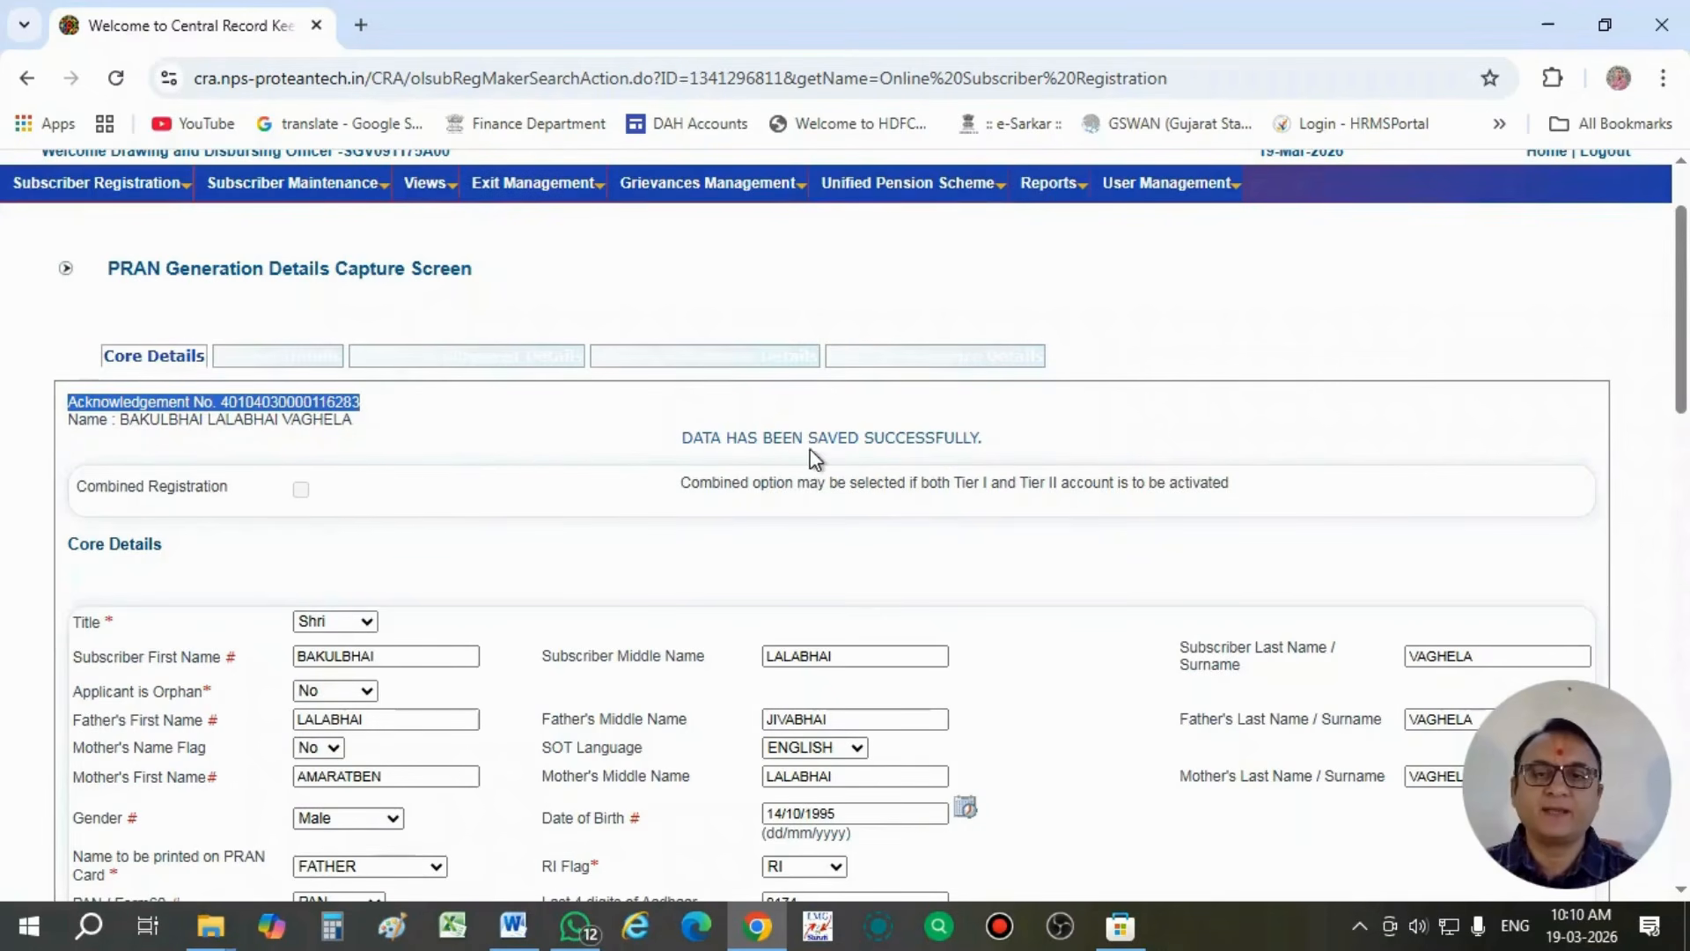
click(625, 525)
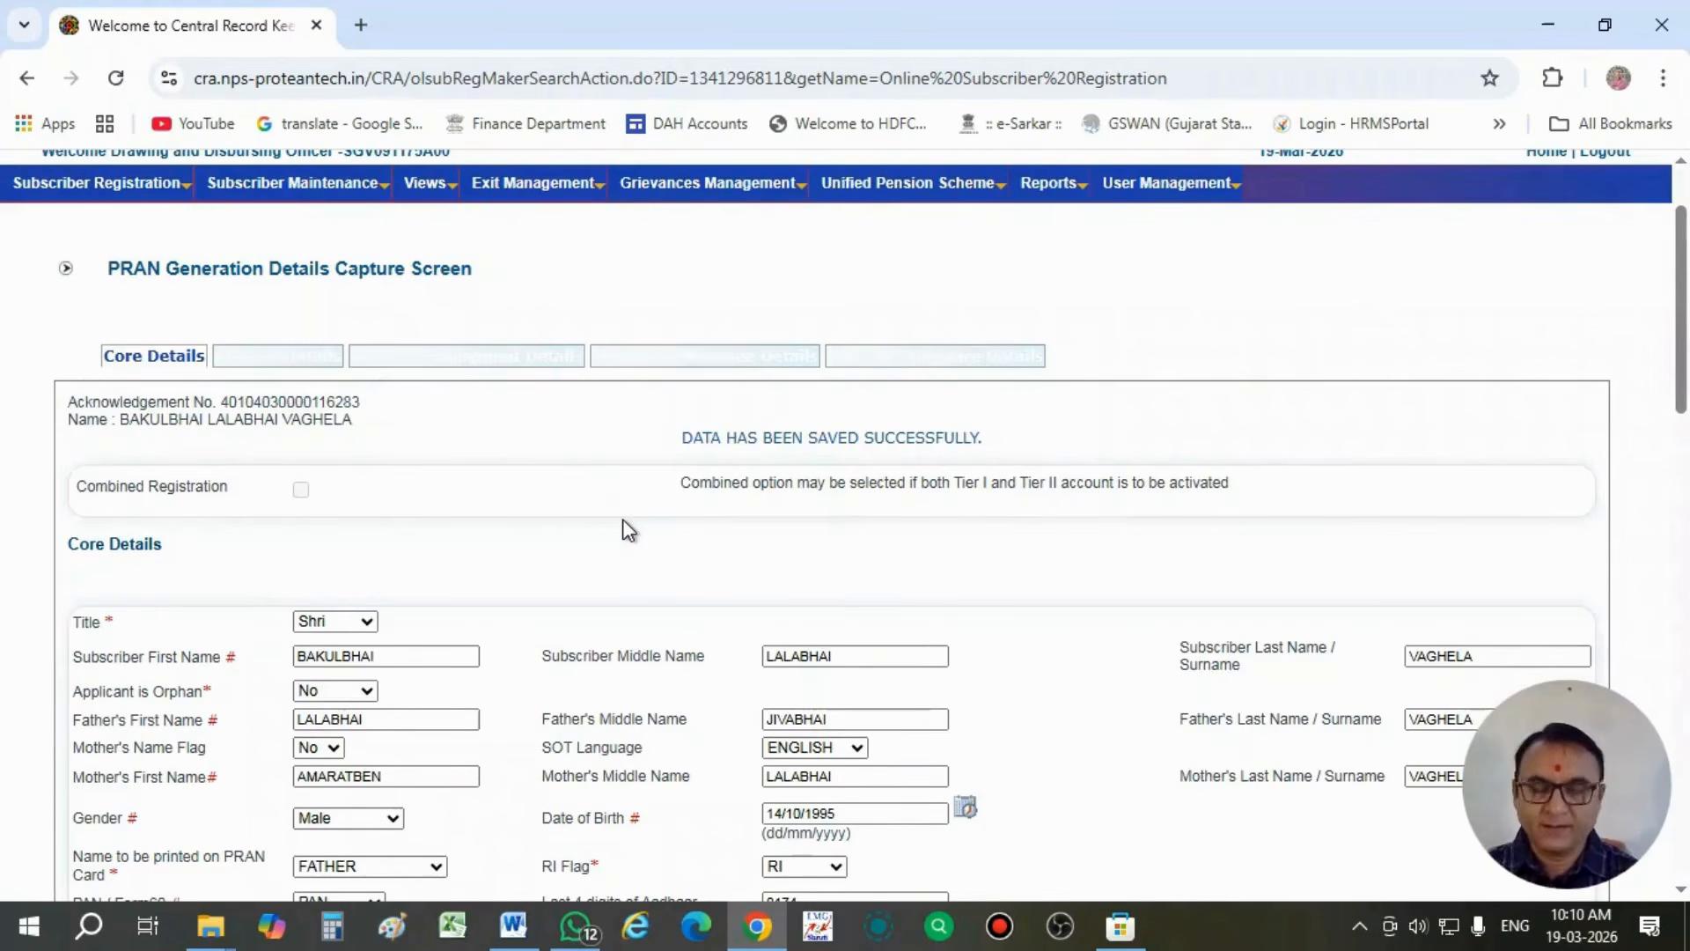
- Switch to Paint and paste the screenshot of the page with the acknowledgement number
click(386, 929)
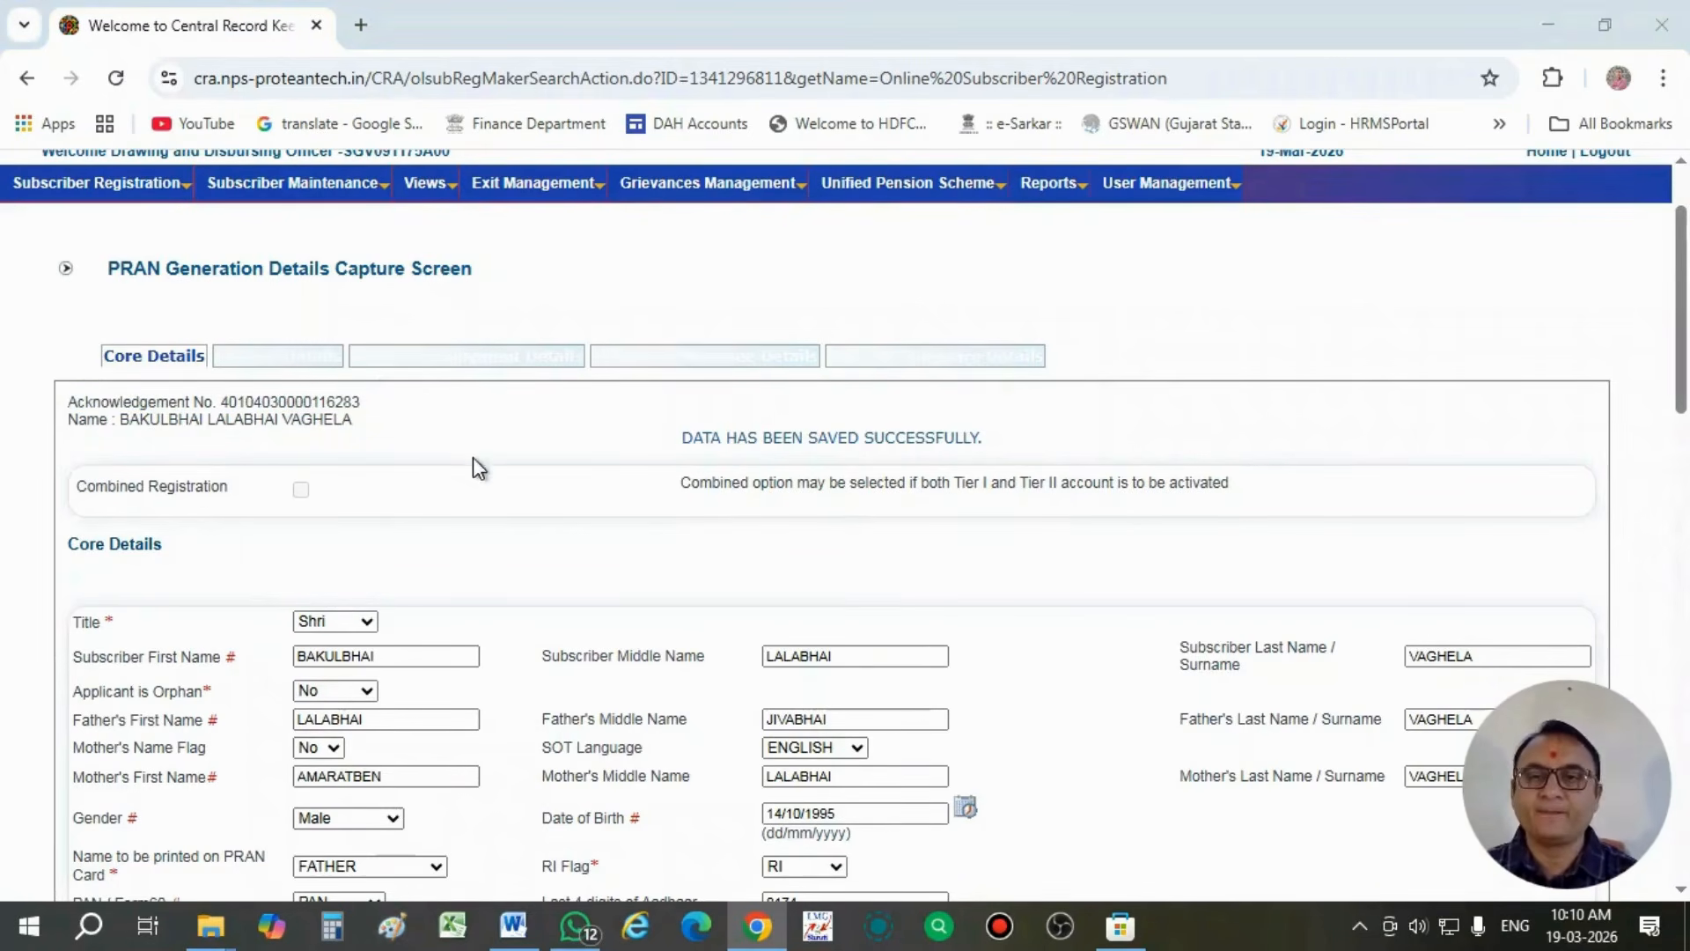
key(ctrl+v)
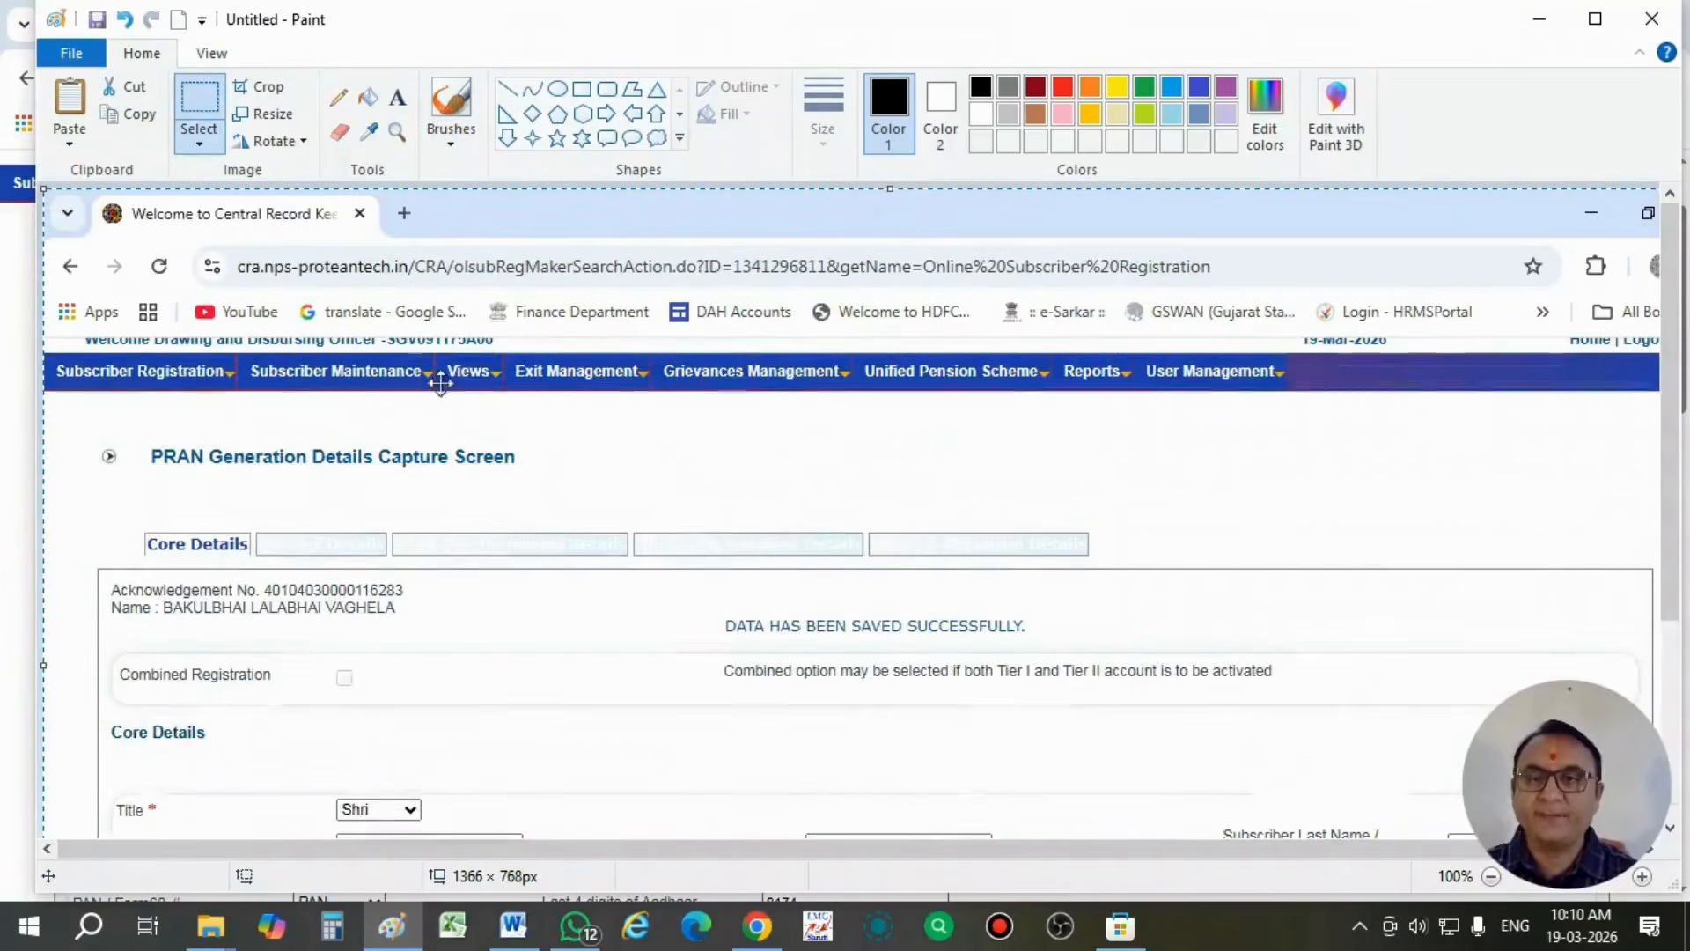
- Save the pasted screenshot on the Desktop as a JPEG named 2356 and close Paint
scroll(564, 557, down, 3)
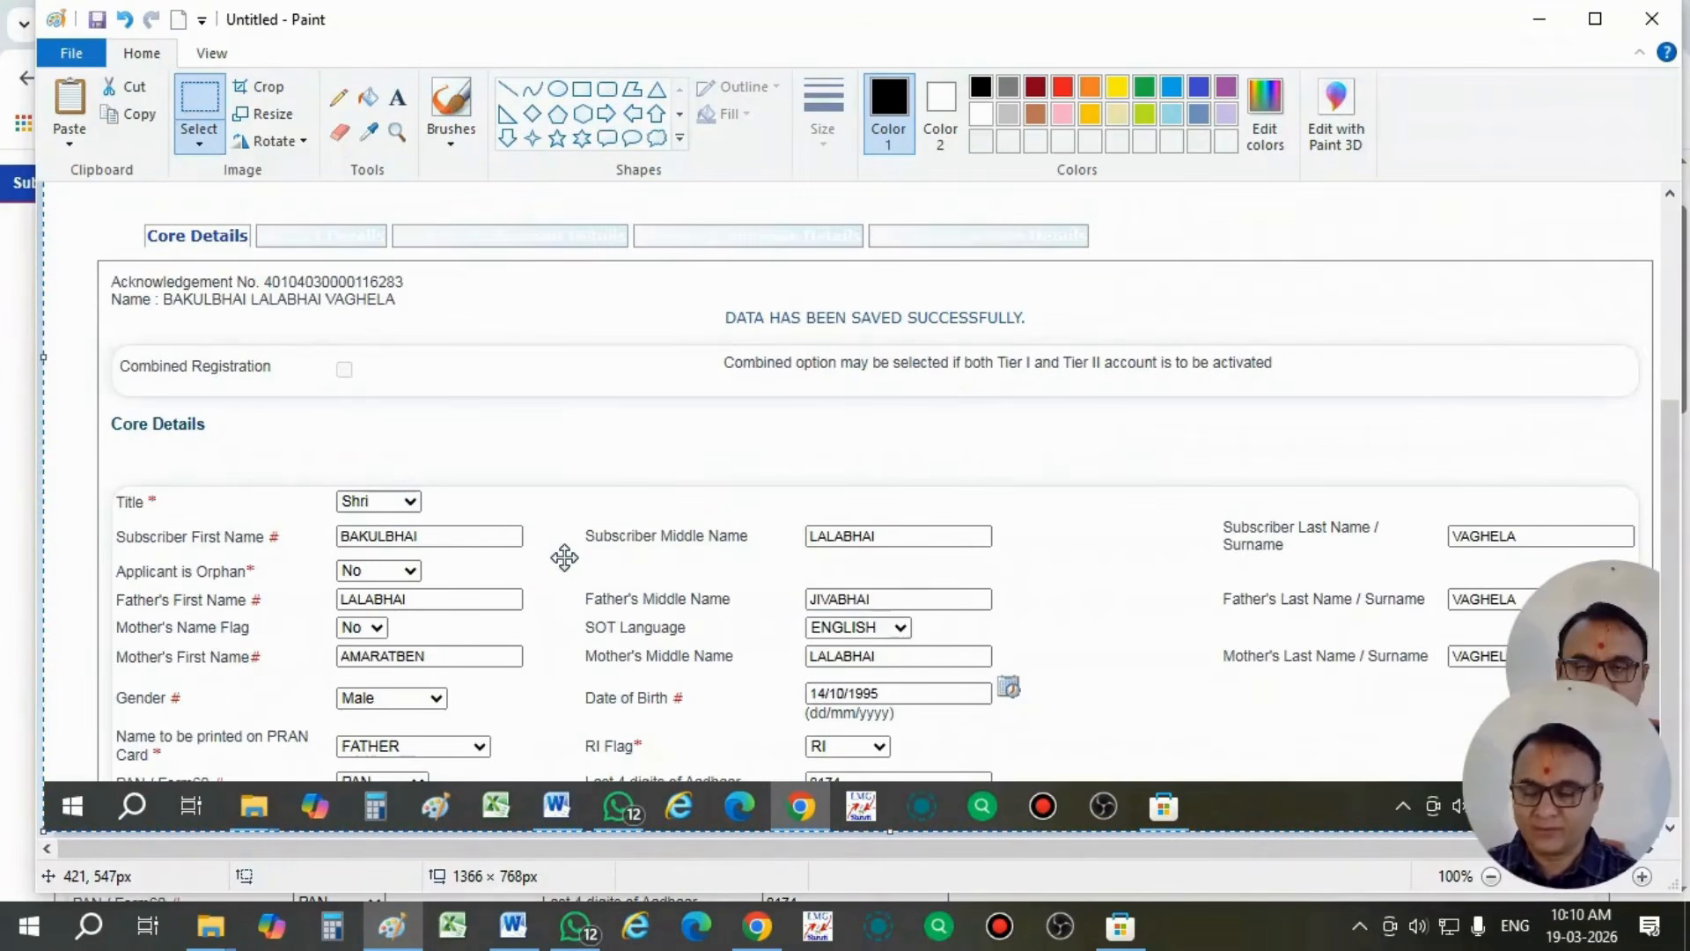
key(ctrl+s)
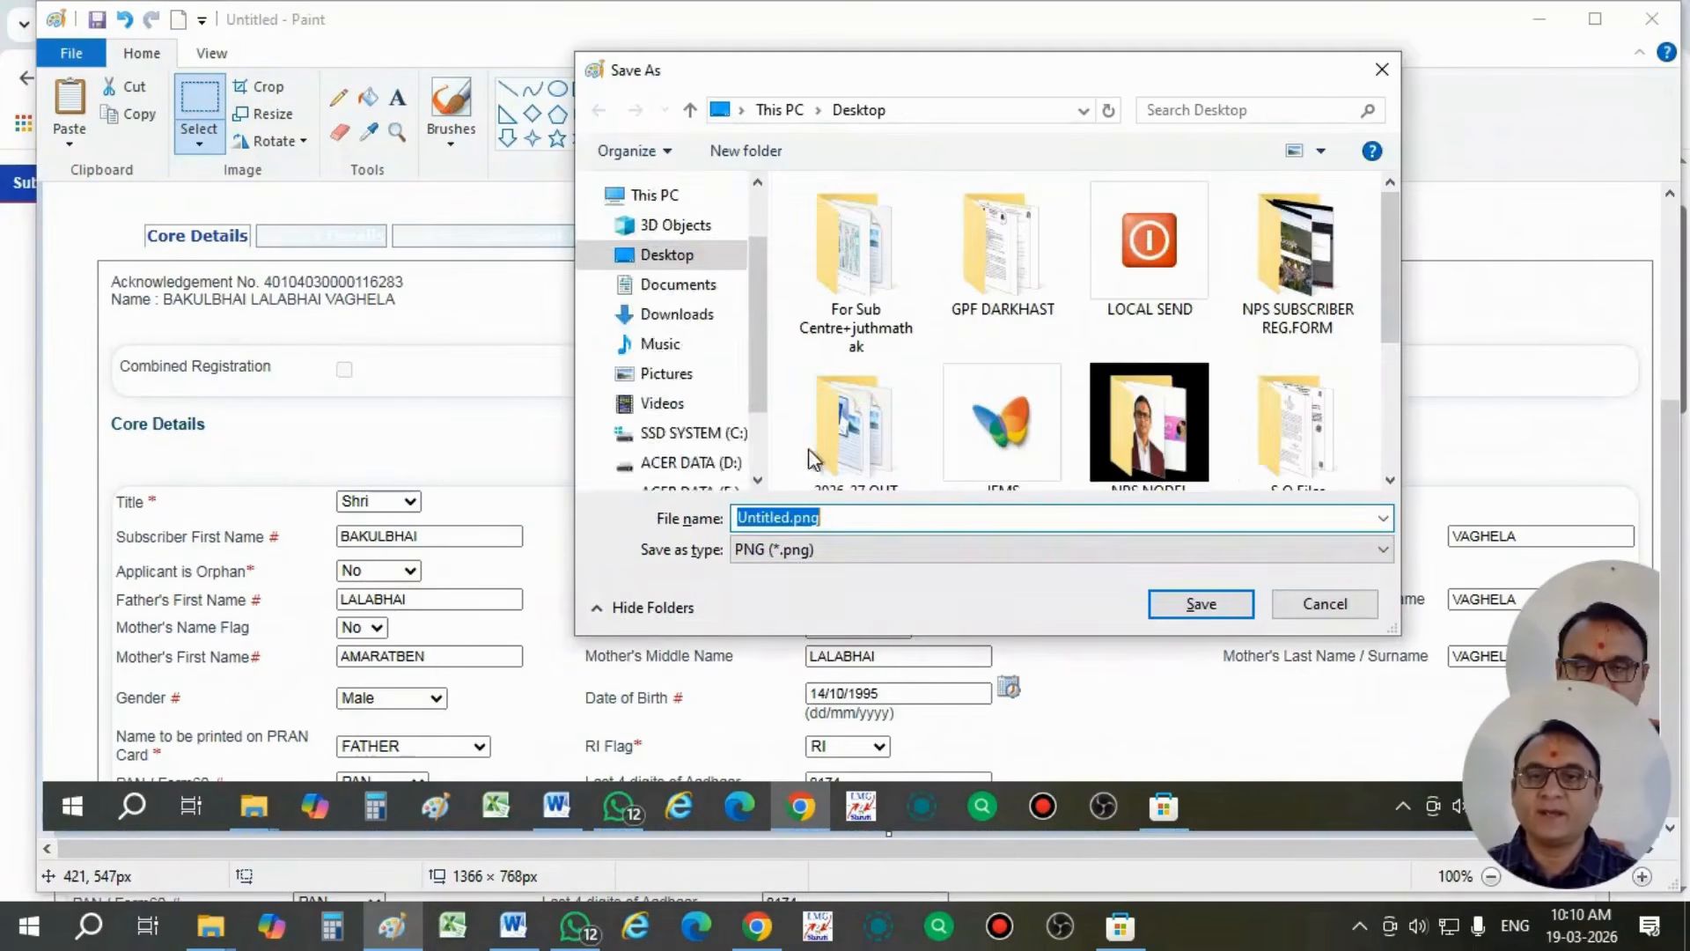
click(804, 560)
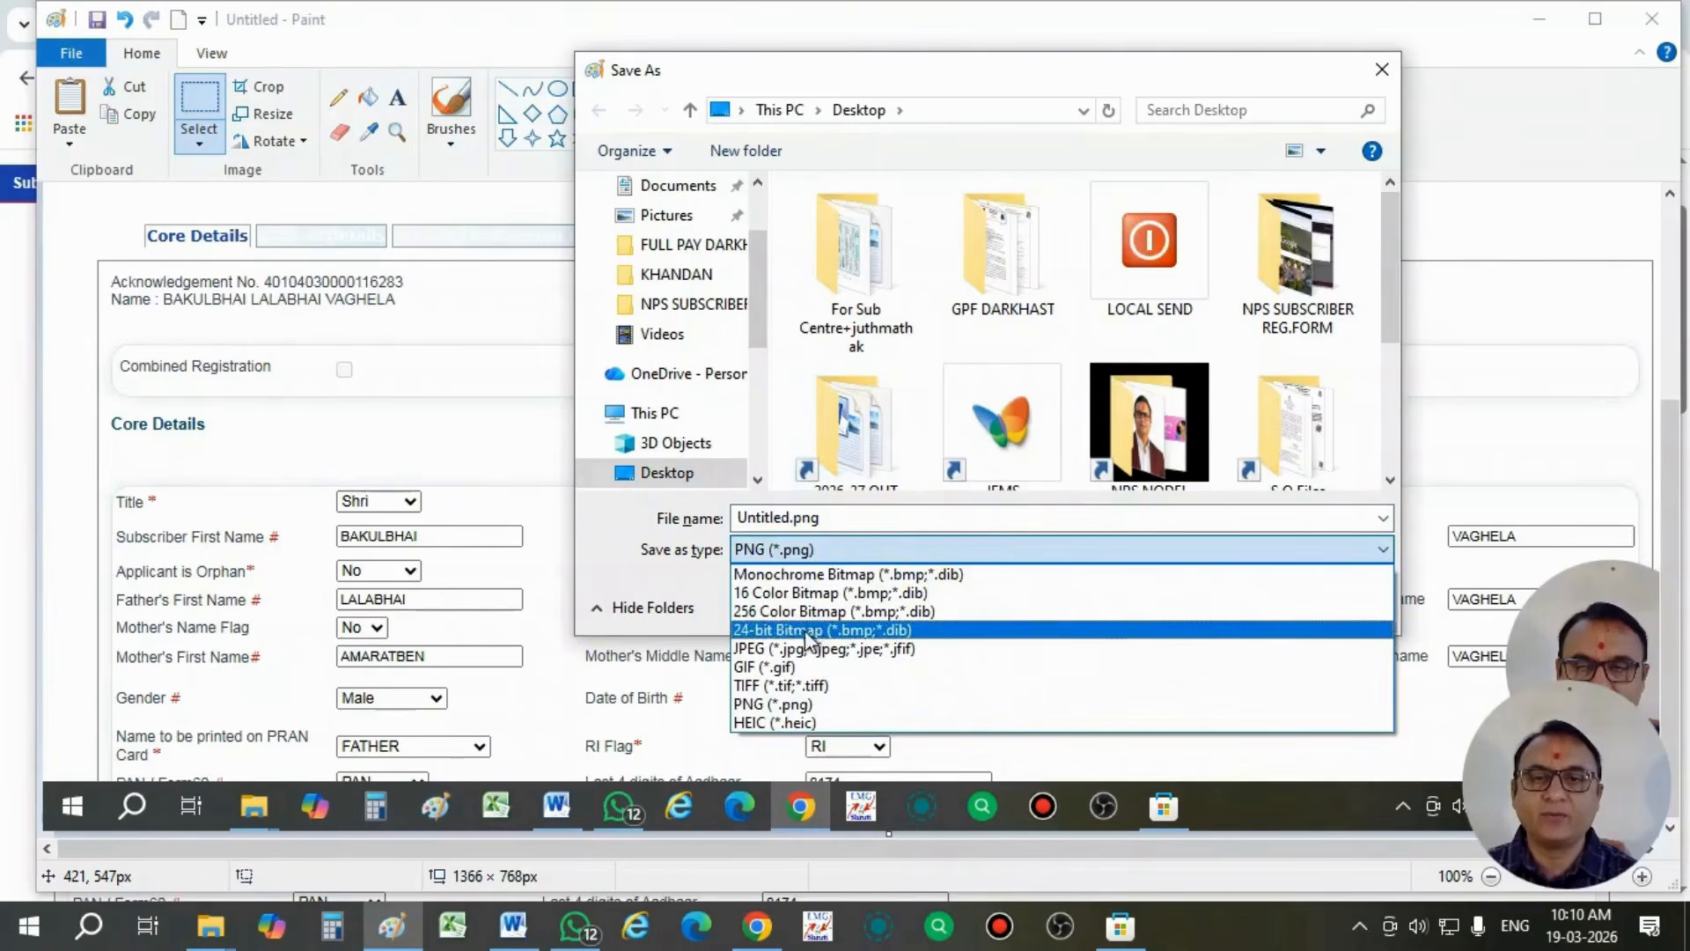
click(801, 652)
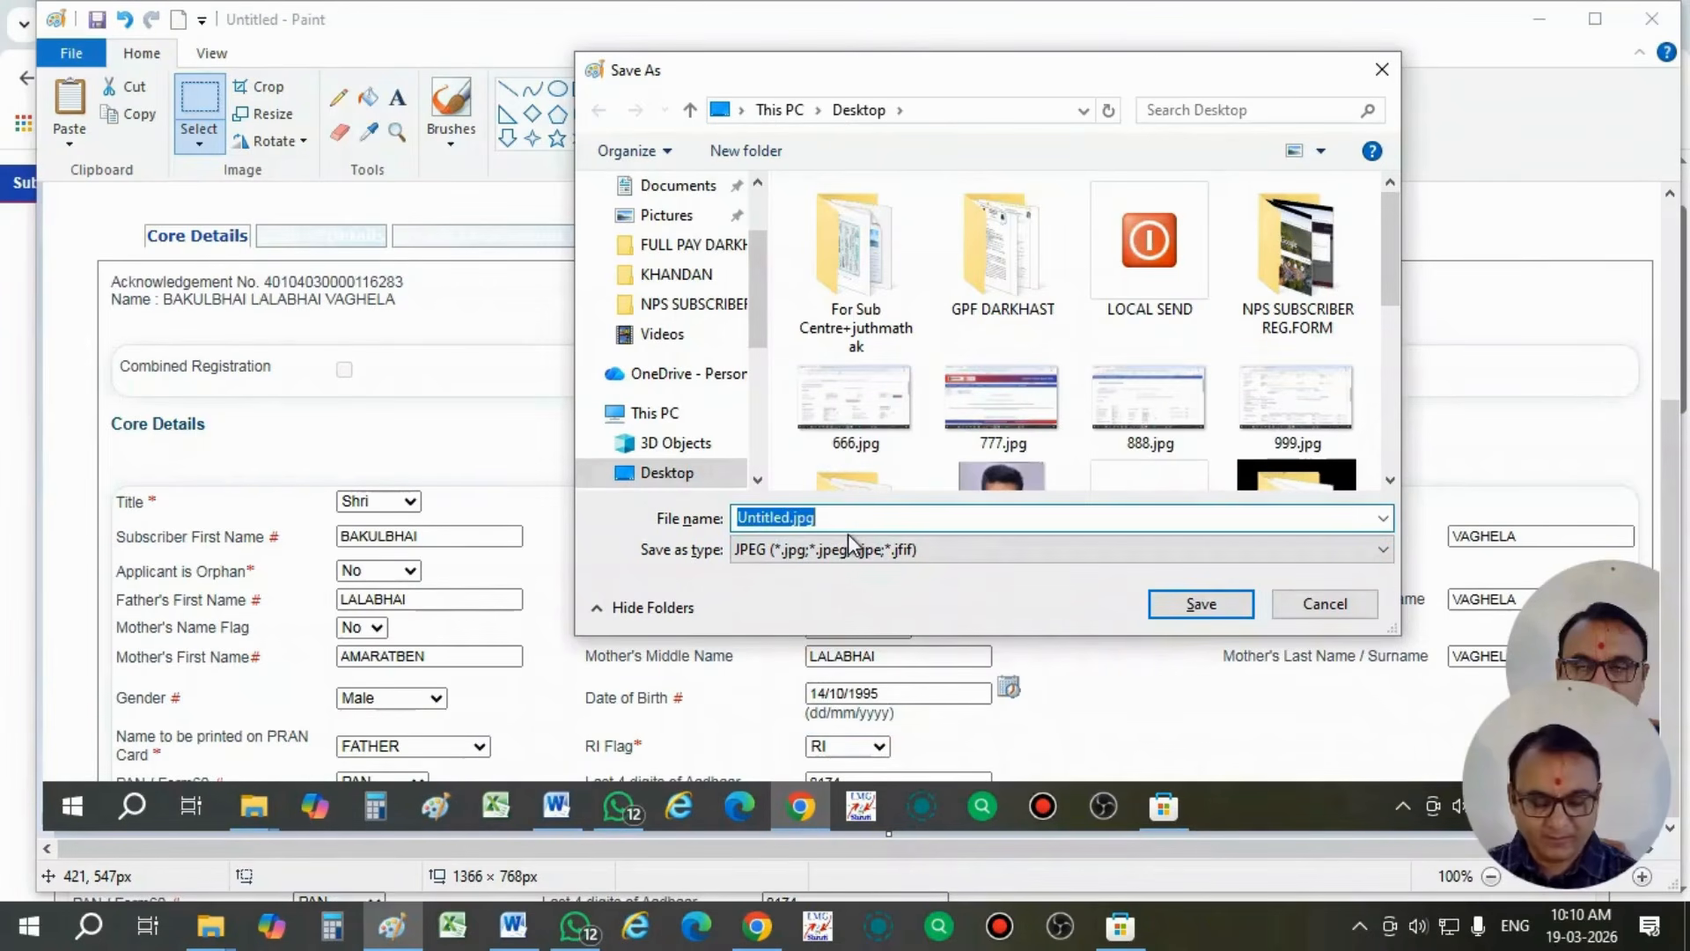
text(2356)
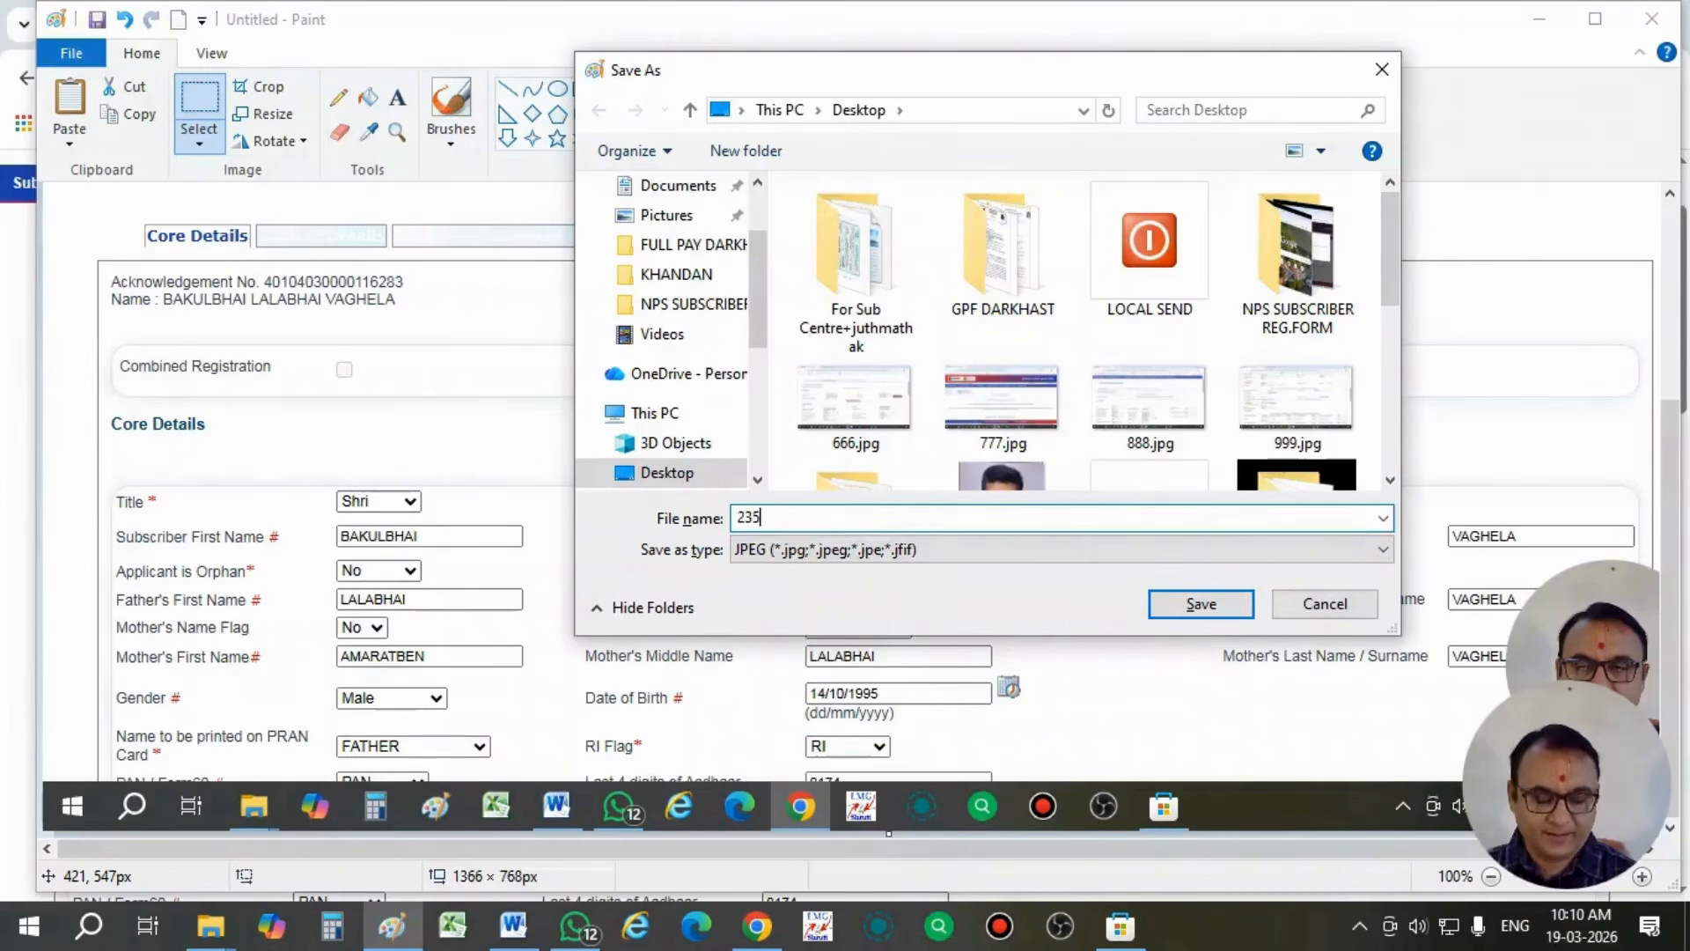
click(1203, 613)
click(1652, 17)
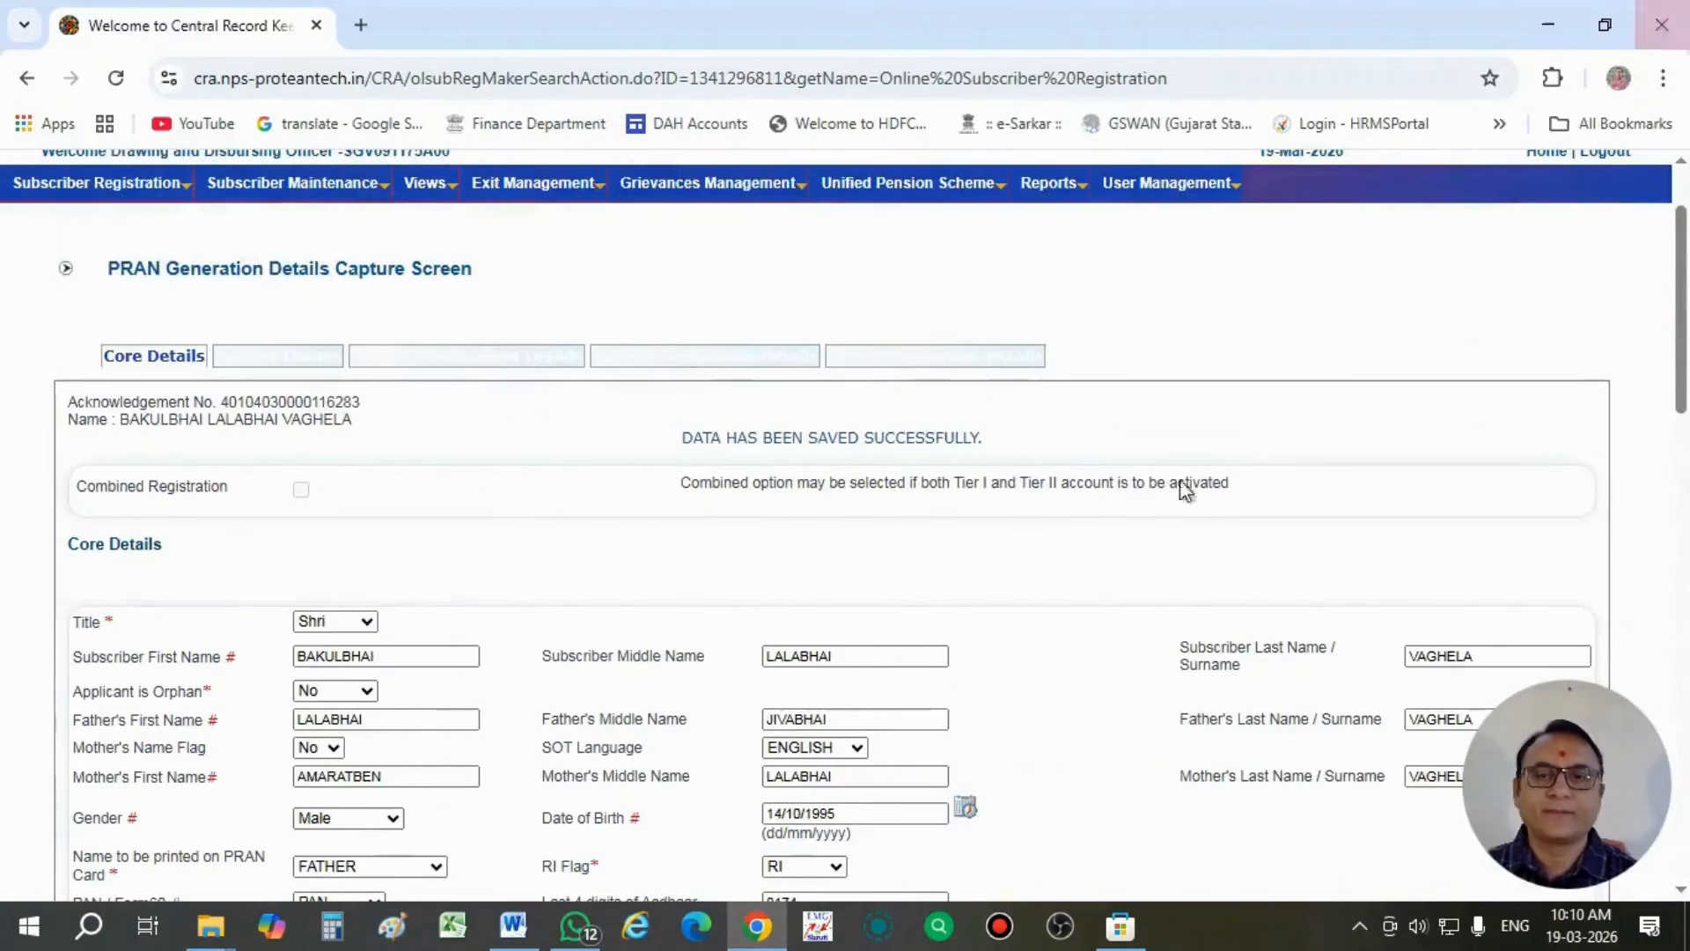
- Save the subscriber's core details and continue to the Contact Details section
scroll(632, 599, down, 1)
scroll(626, 589, down, 8)
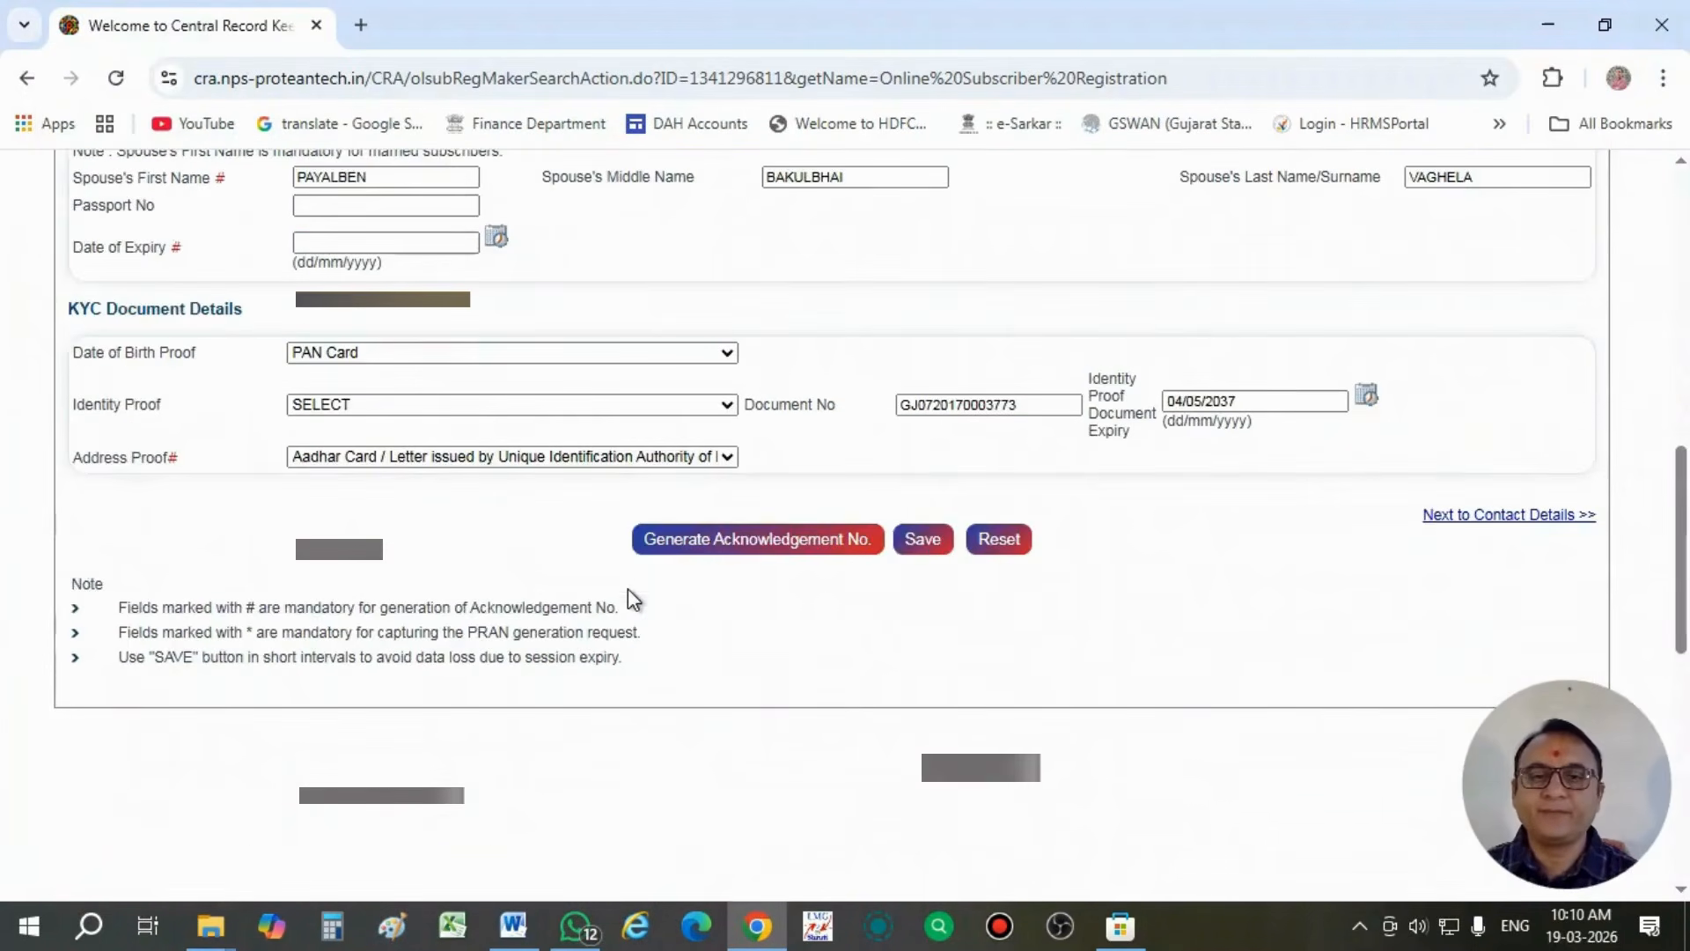
click(929, 540)
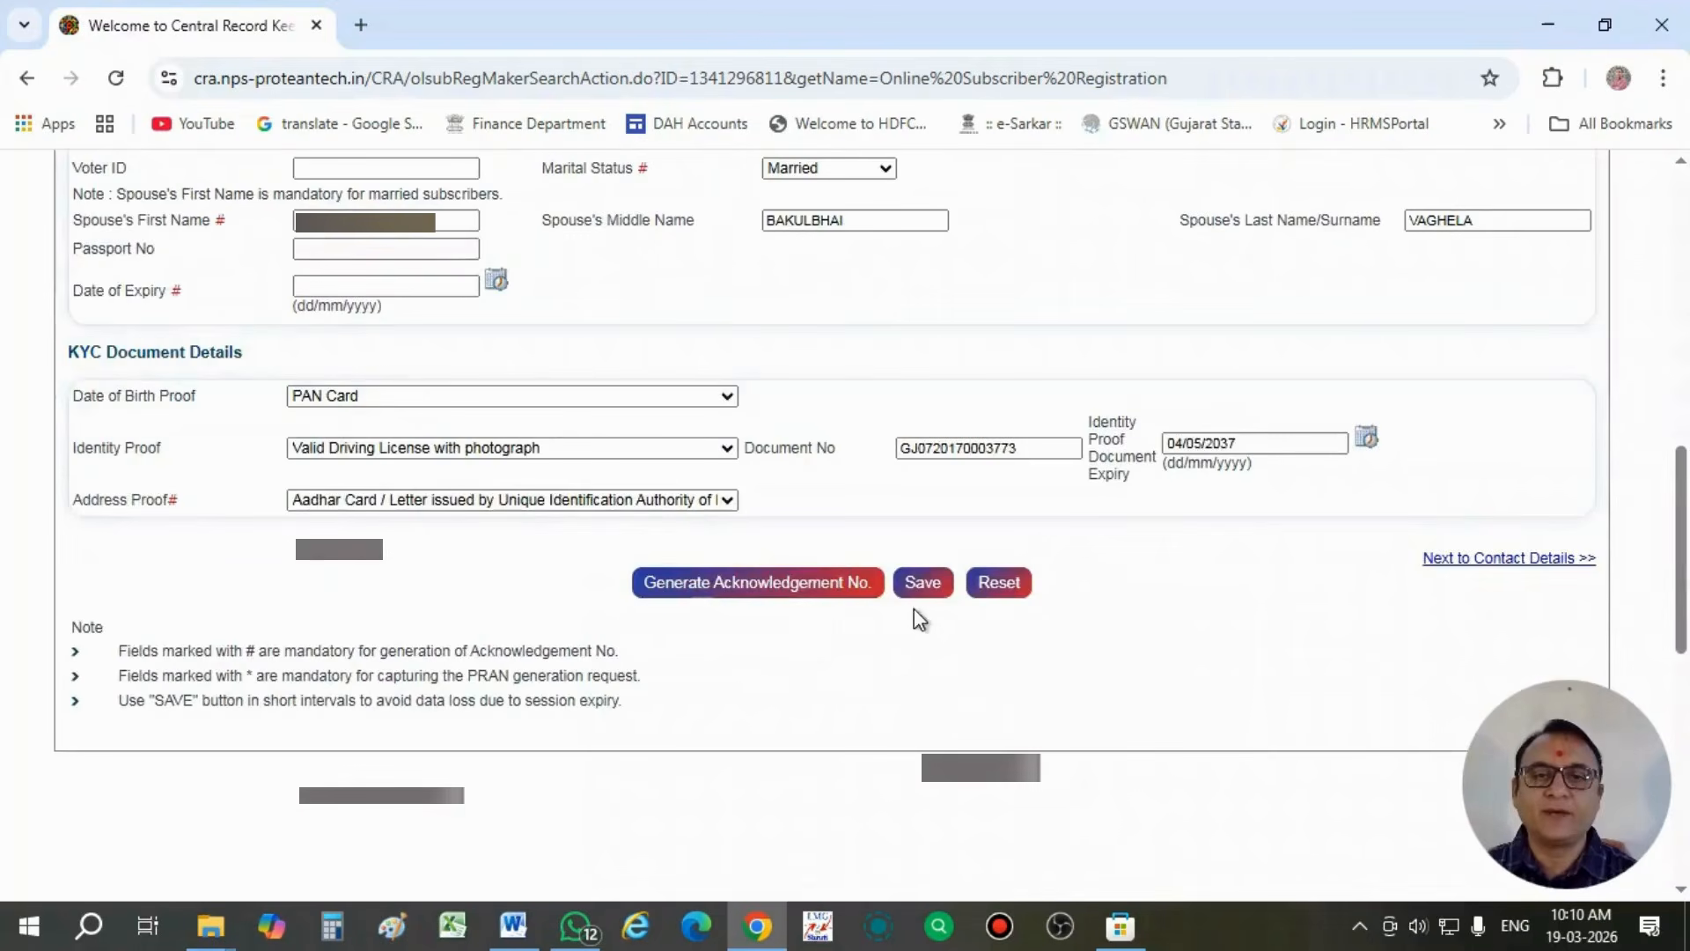
click(1448, 559)
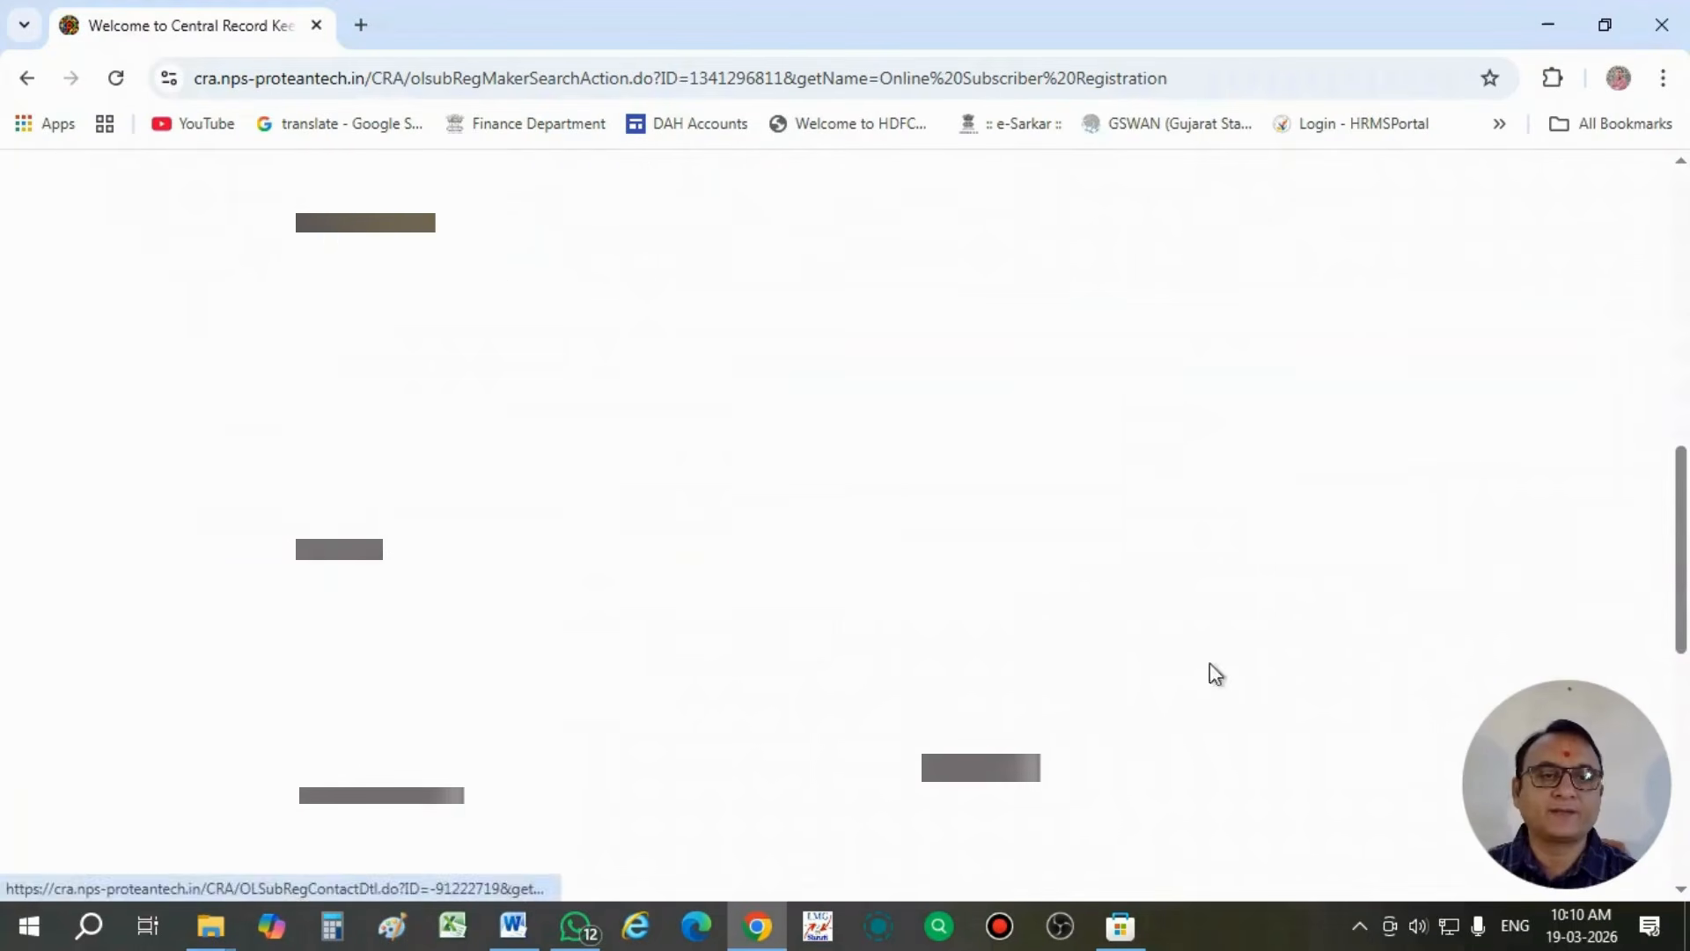
- Fill in Address Line 1 of the subscriber's current address
scroll(558, 651, up, 8)
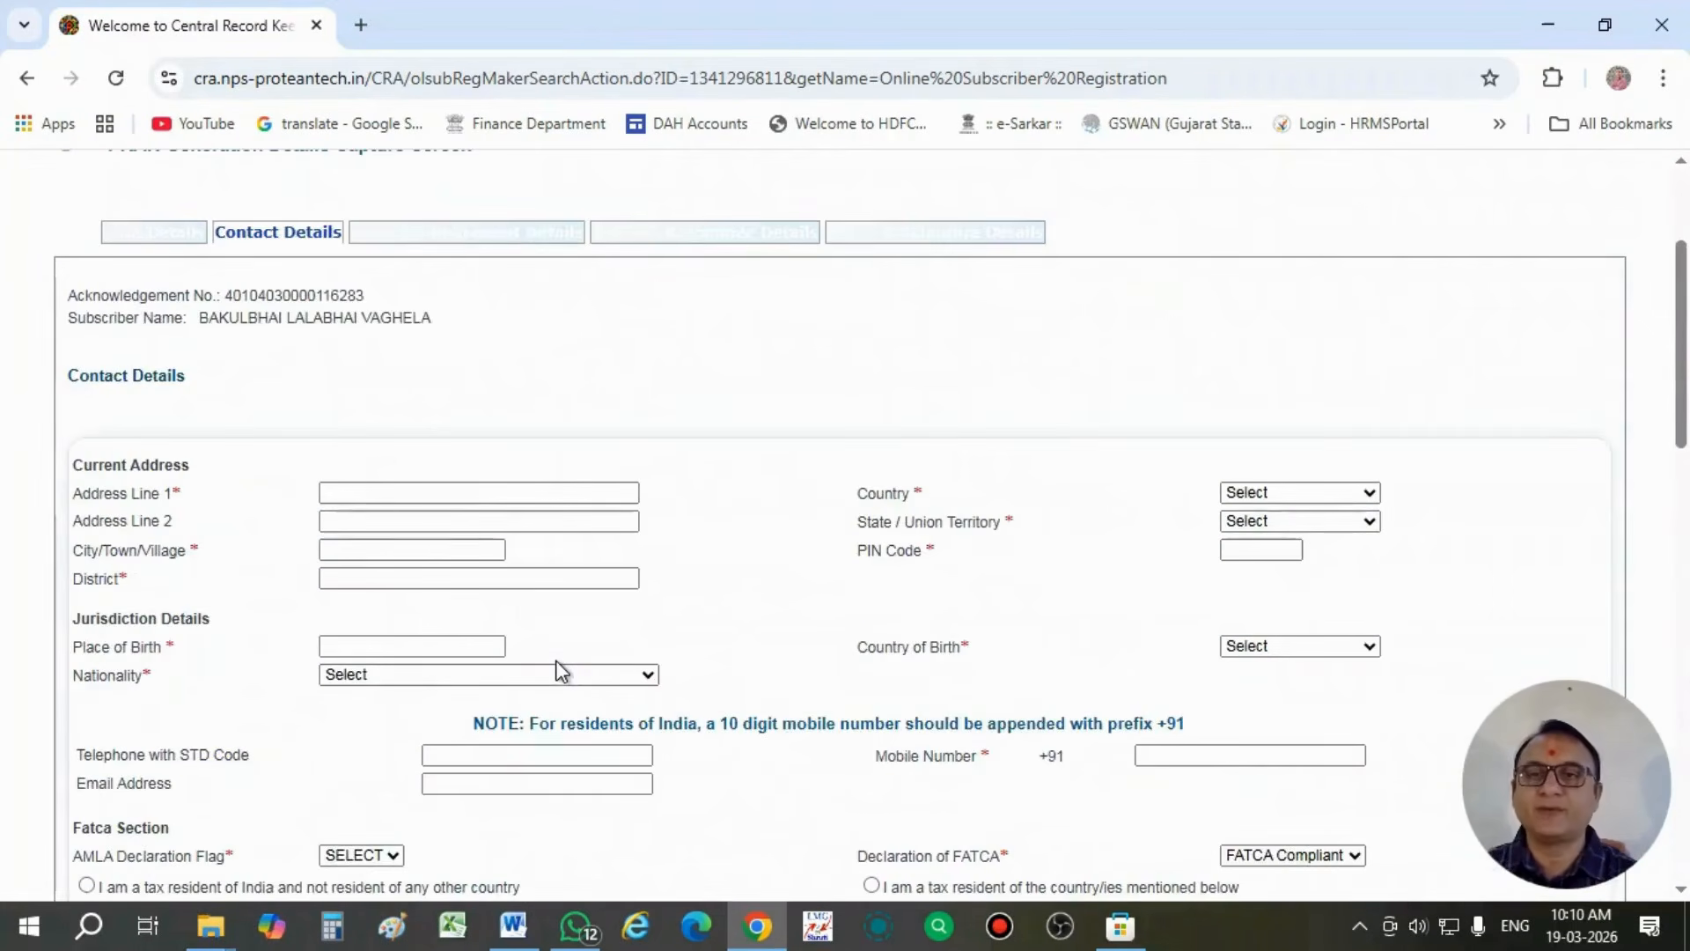
click(366, 494)
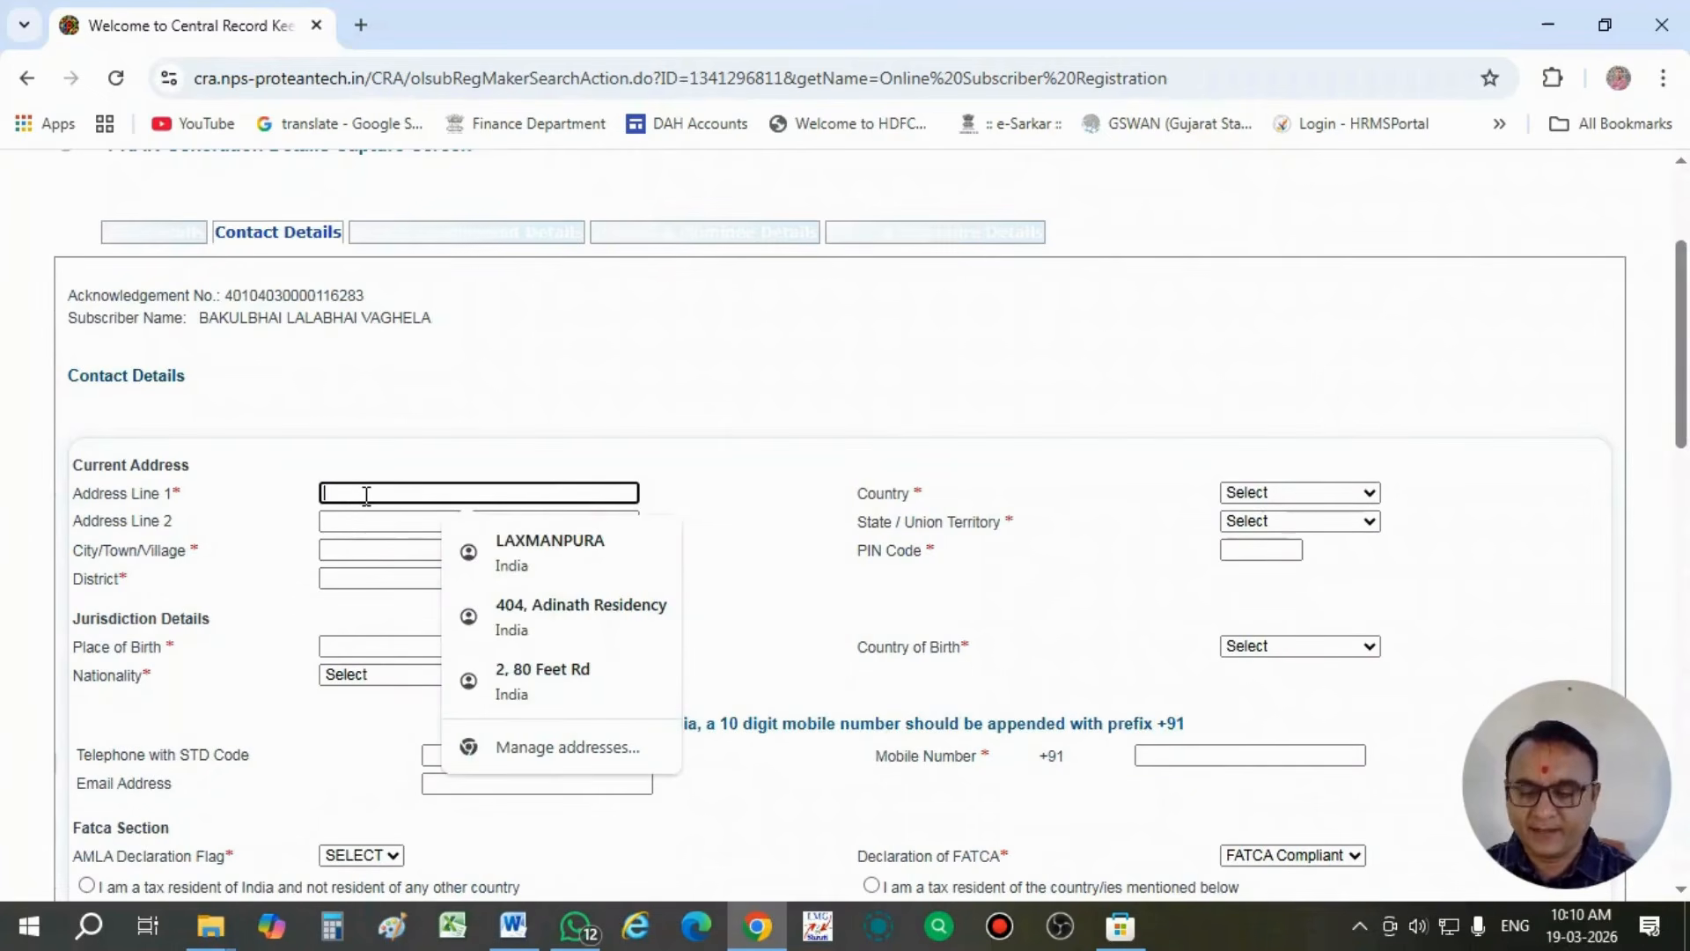
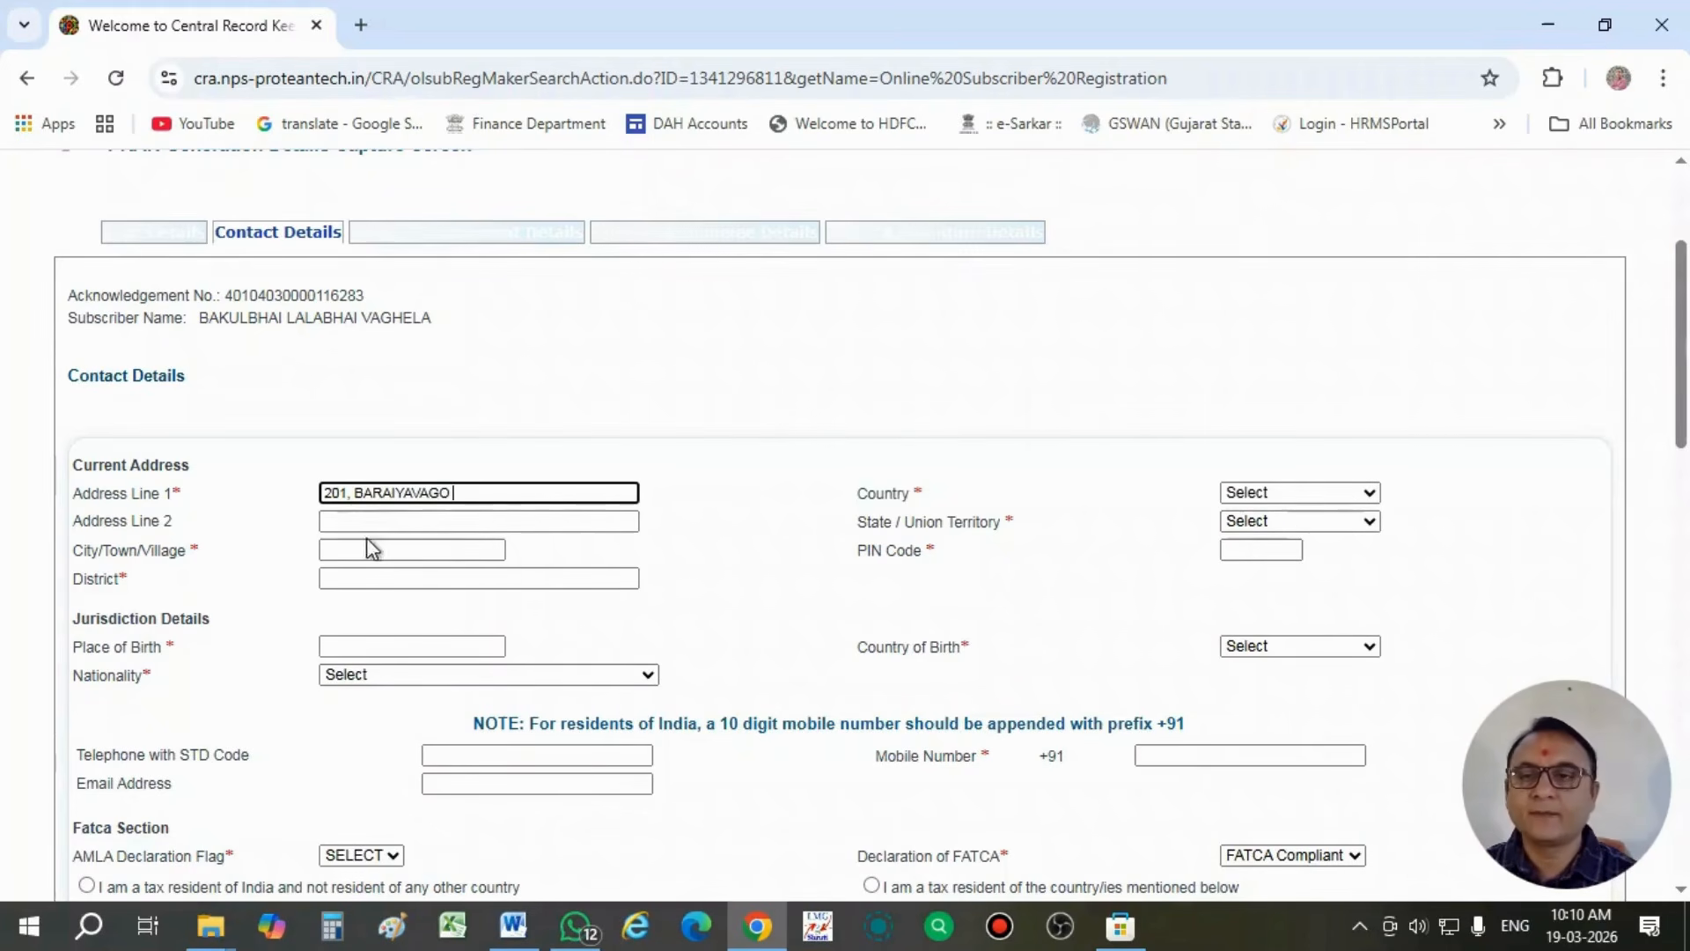
- Leave Address Line 2 blank and enter the city/town/village and district of the current address
click(368, 521)
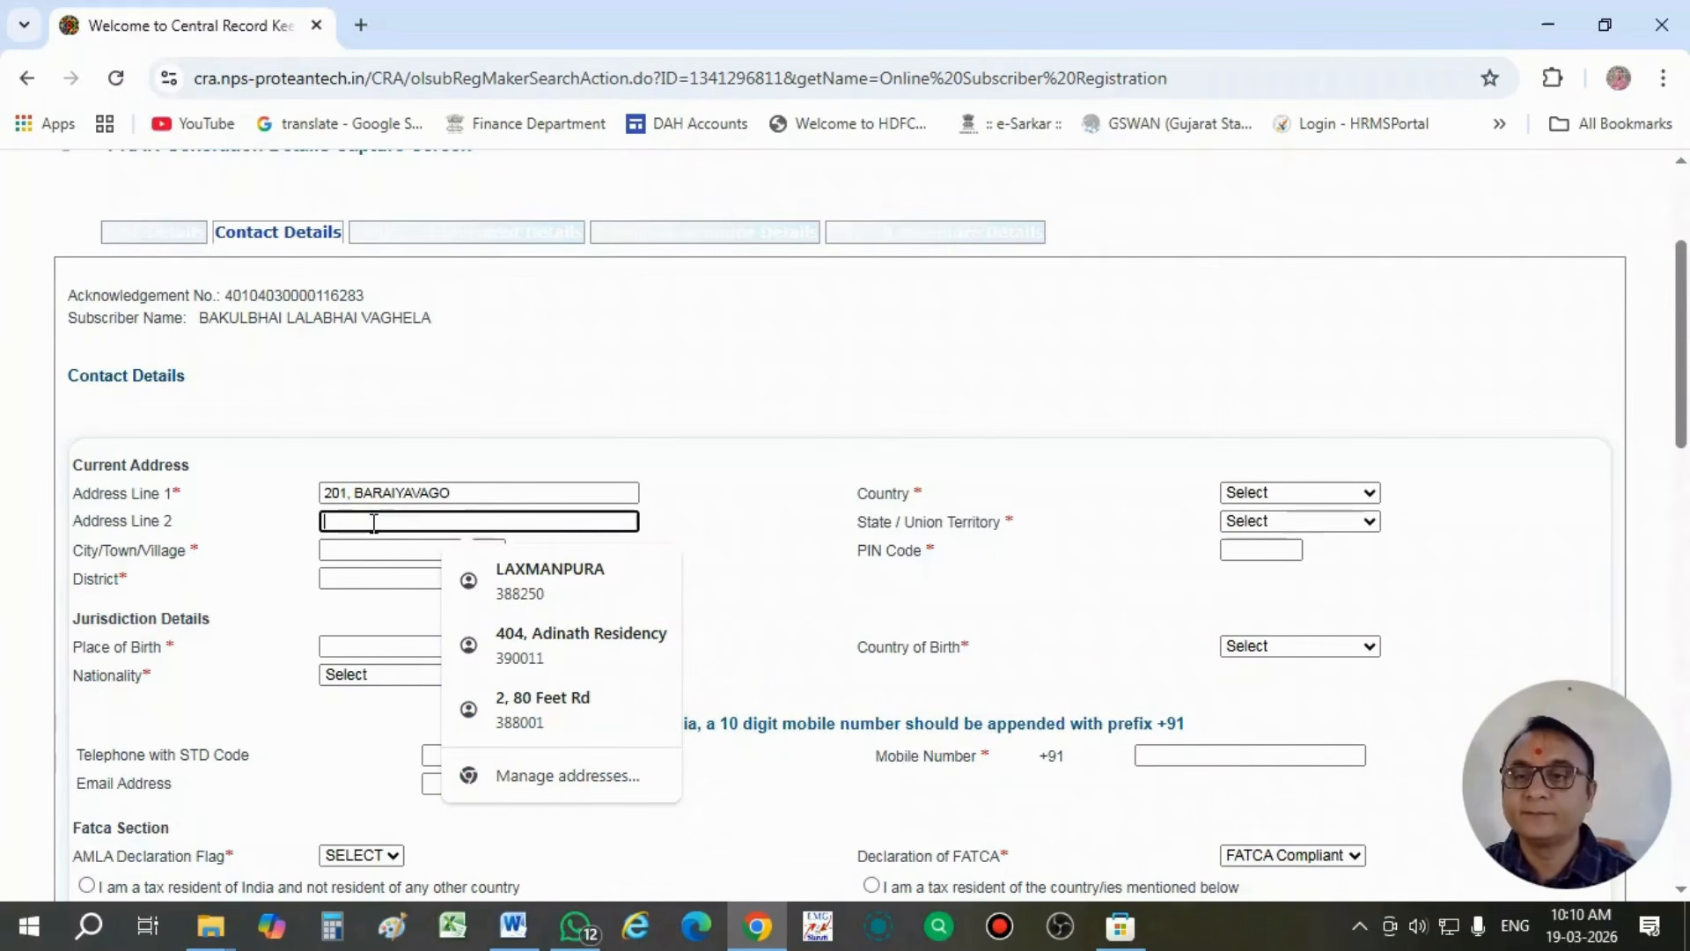
click(373, 550)
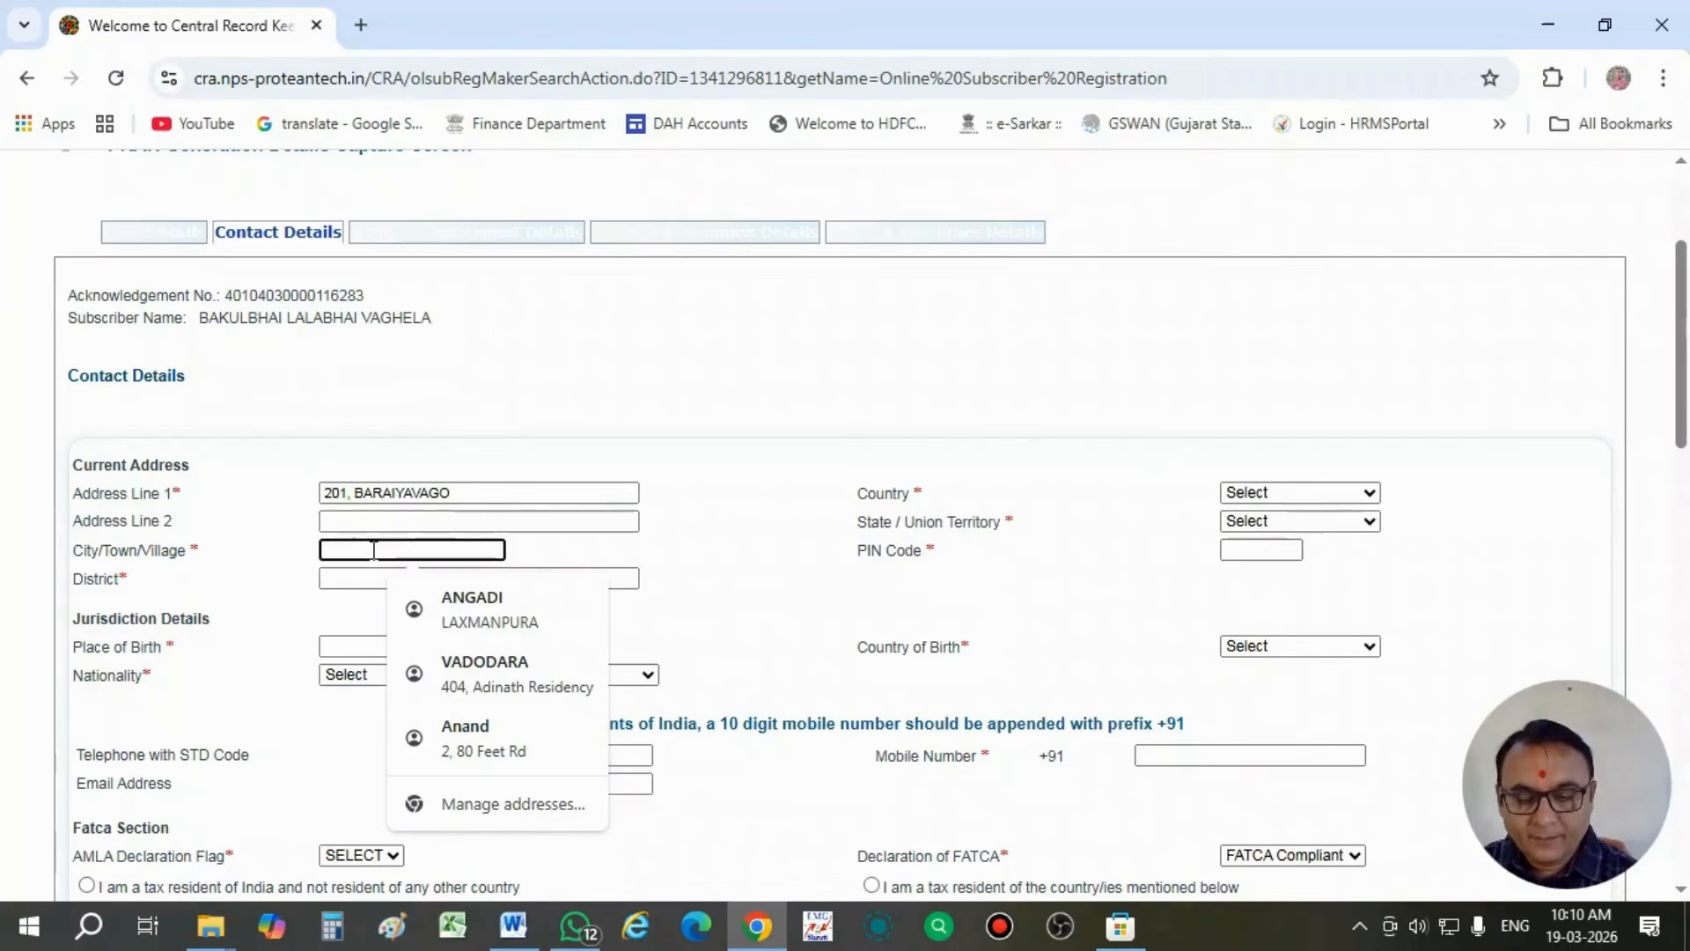
text(SOR)
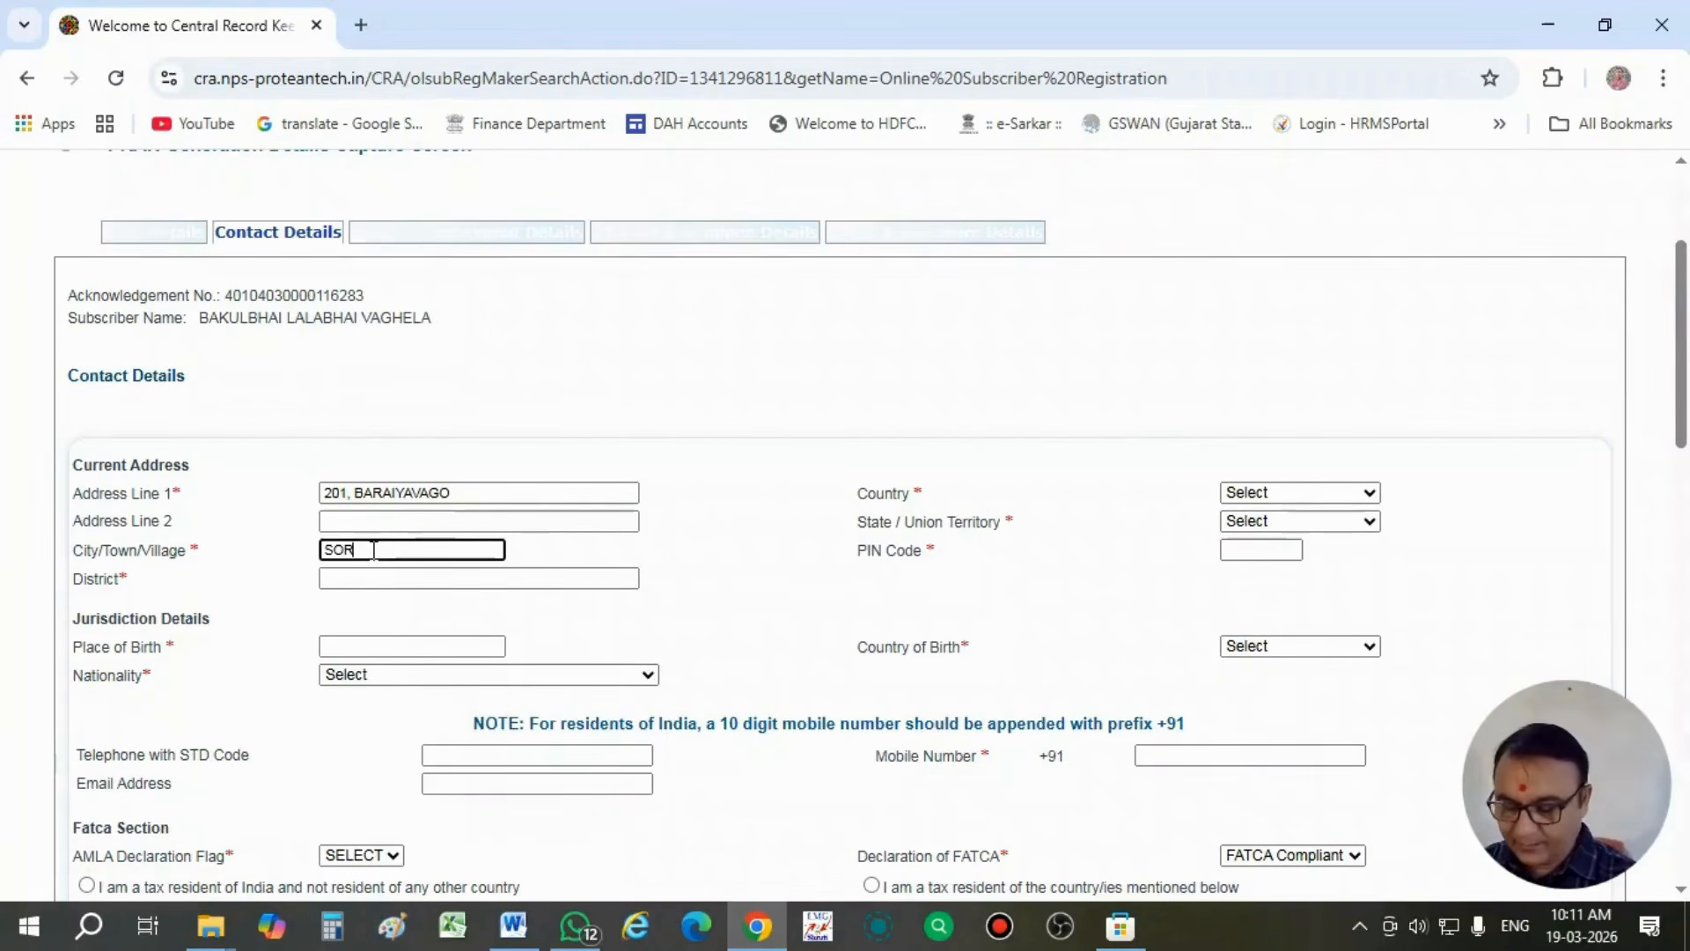
text(NA)
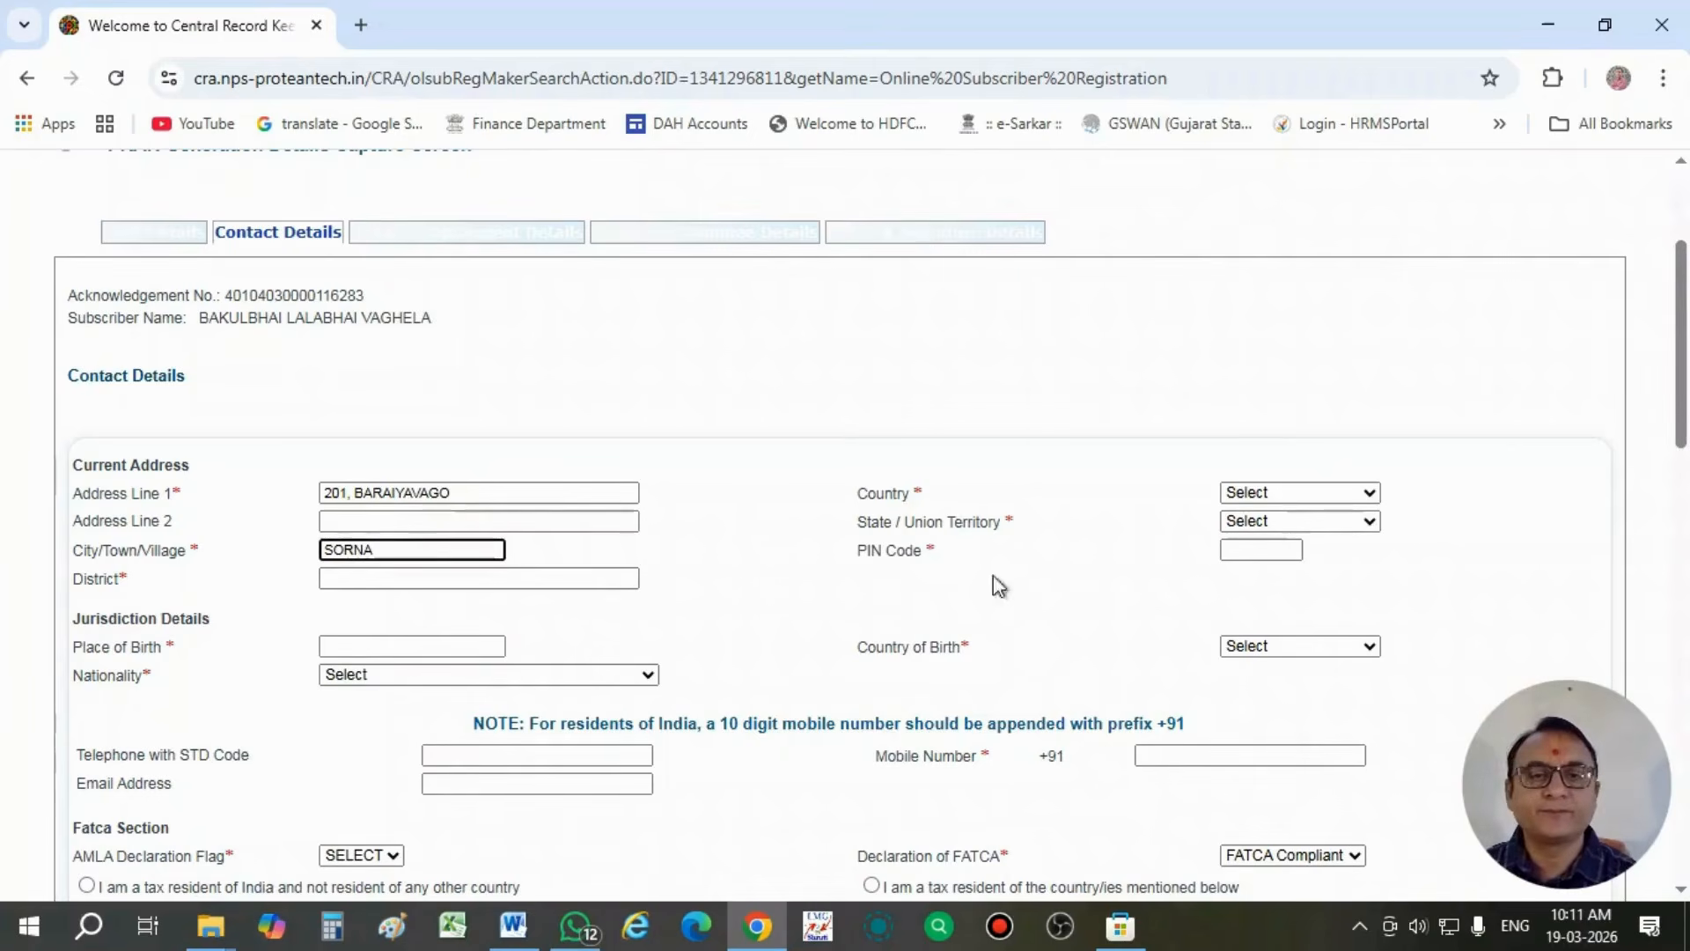
click(407, 578)
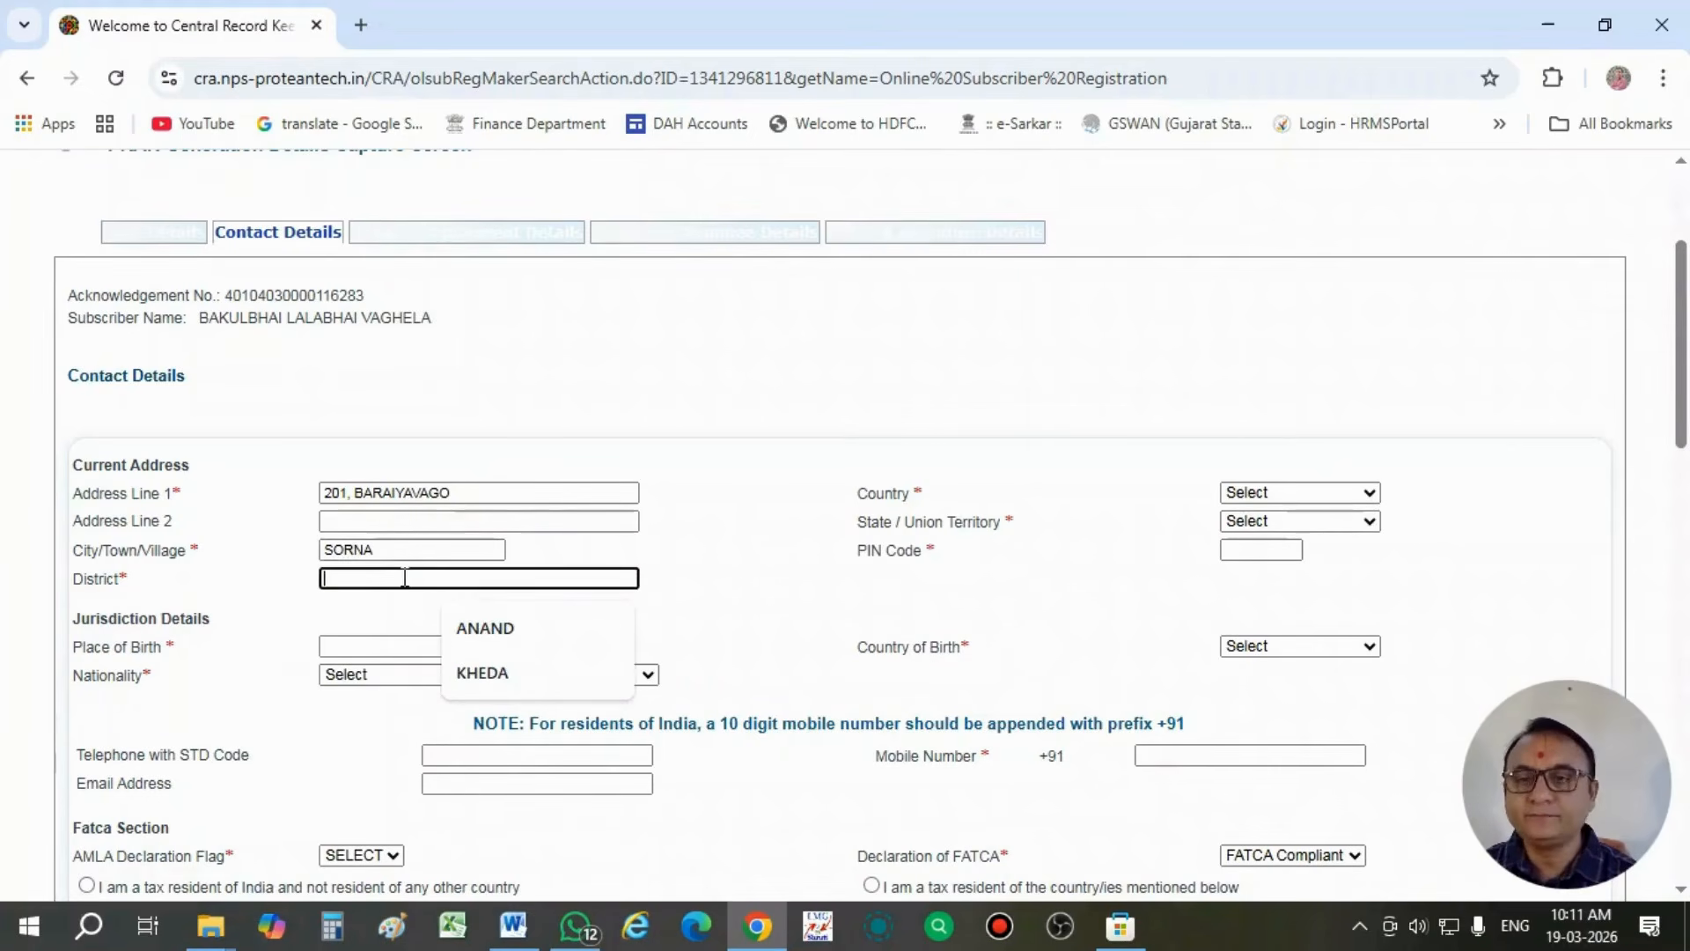
text(KHEDA)
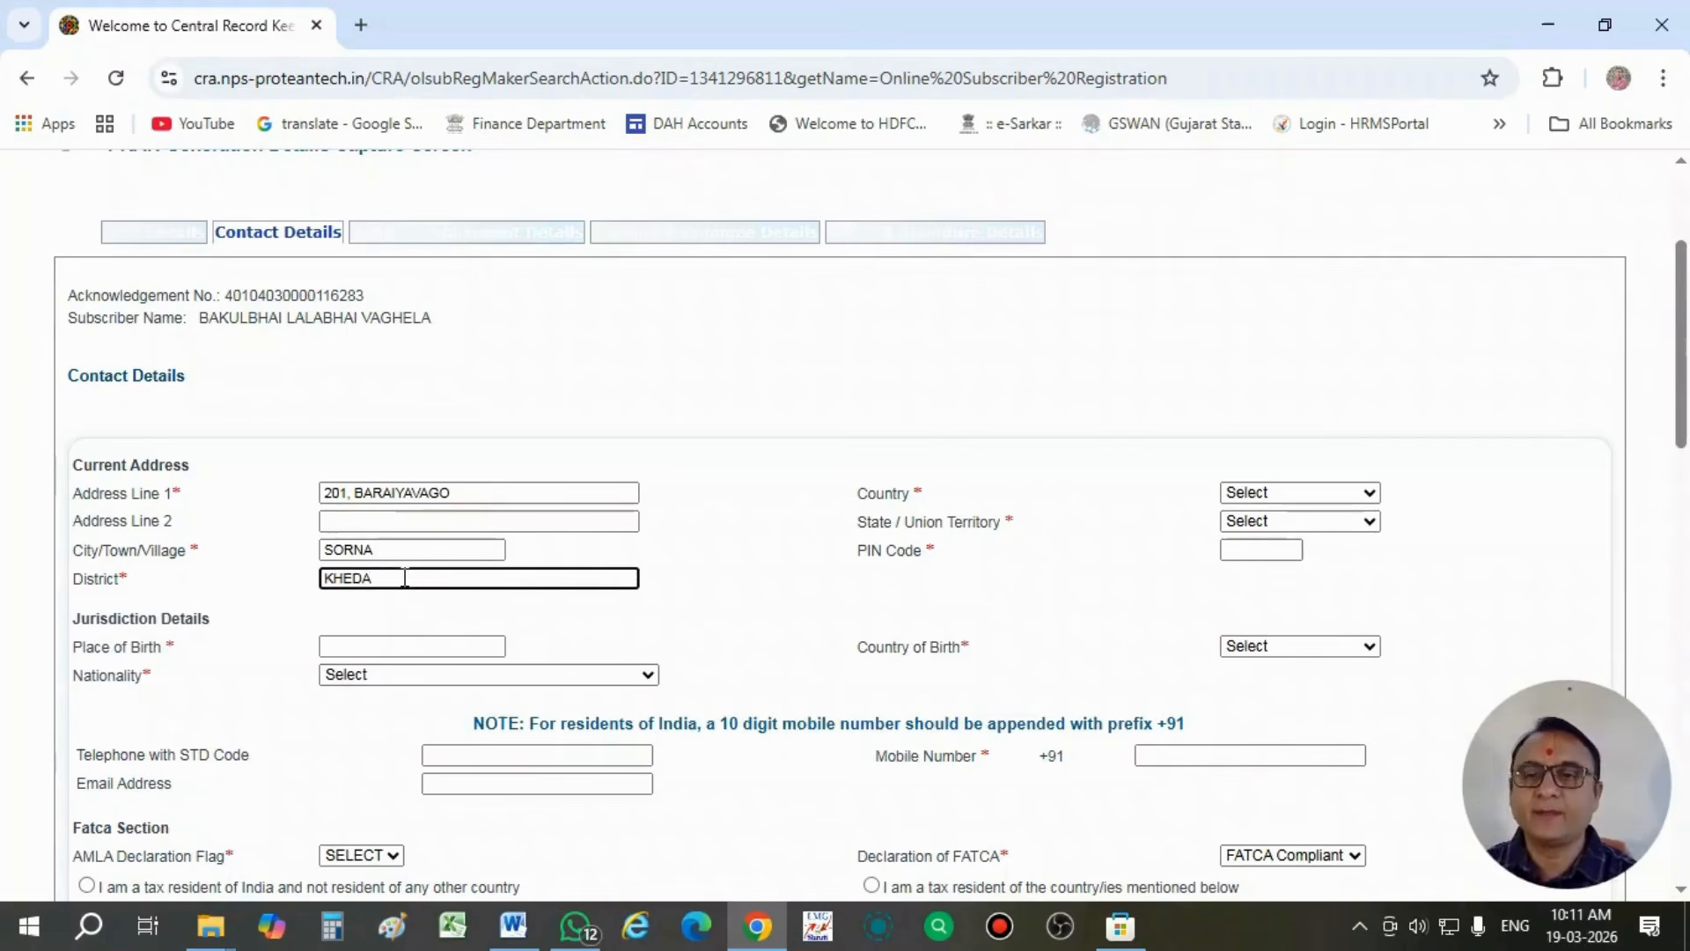
- Set the current address's country to India and its state to Gujarat
click(1257, 499)
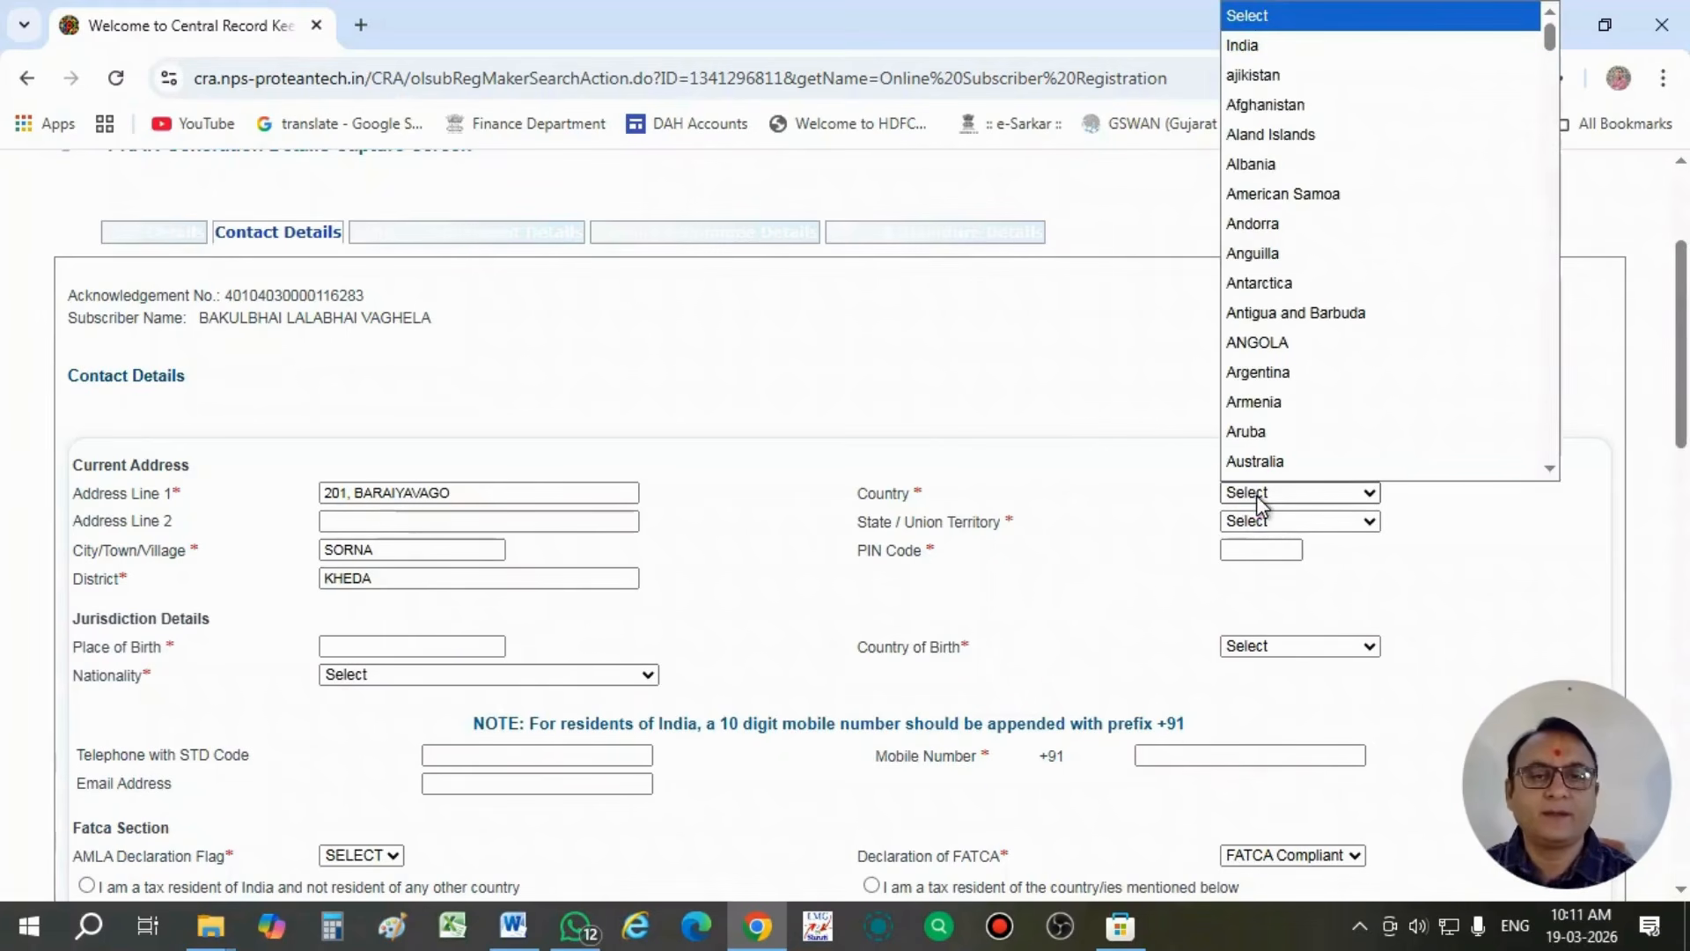
key(Down)
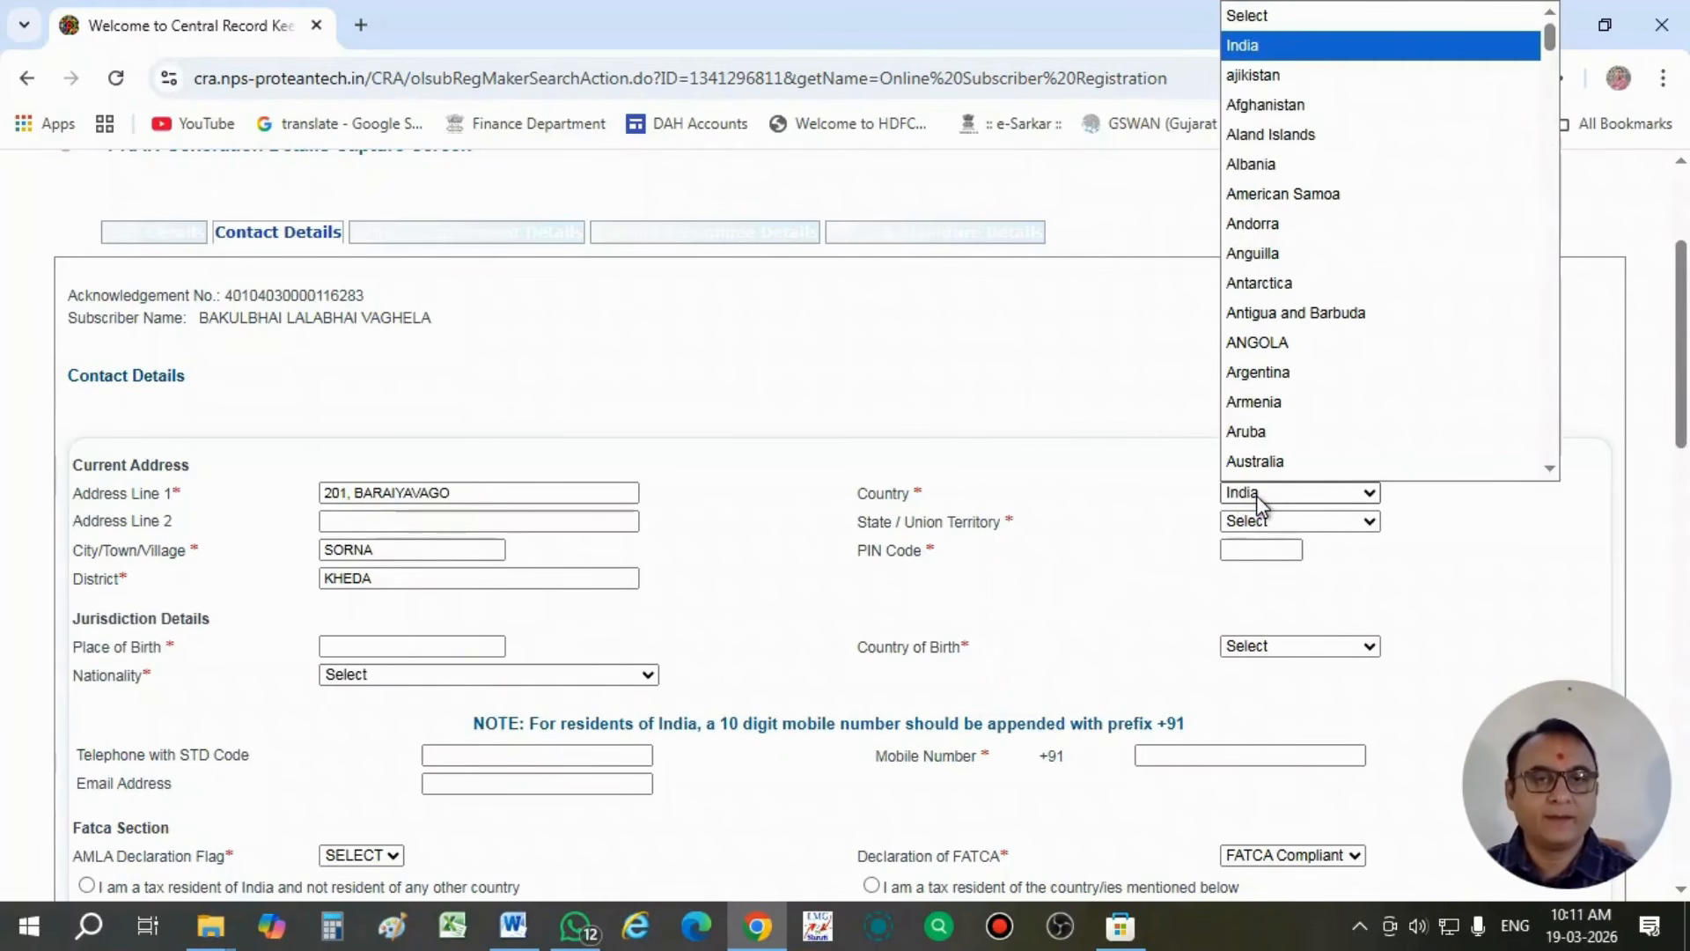
key(Return)
click(1265, 520)
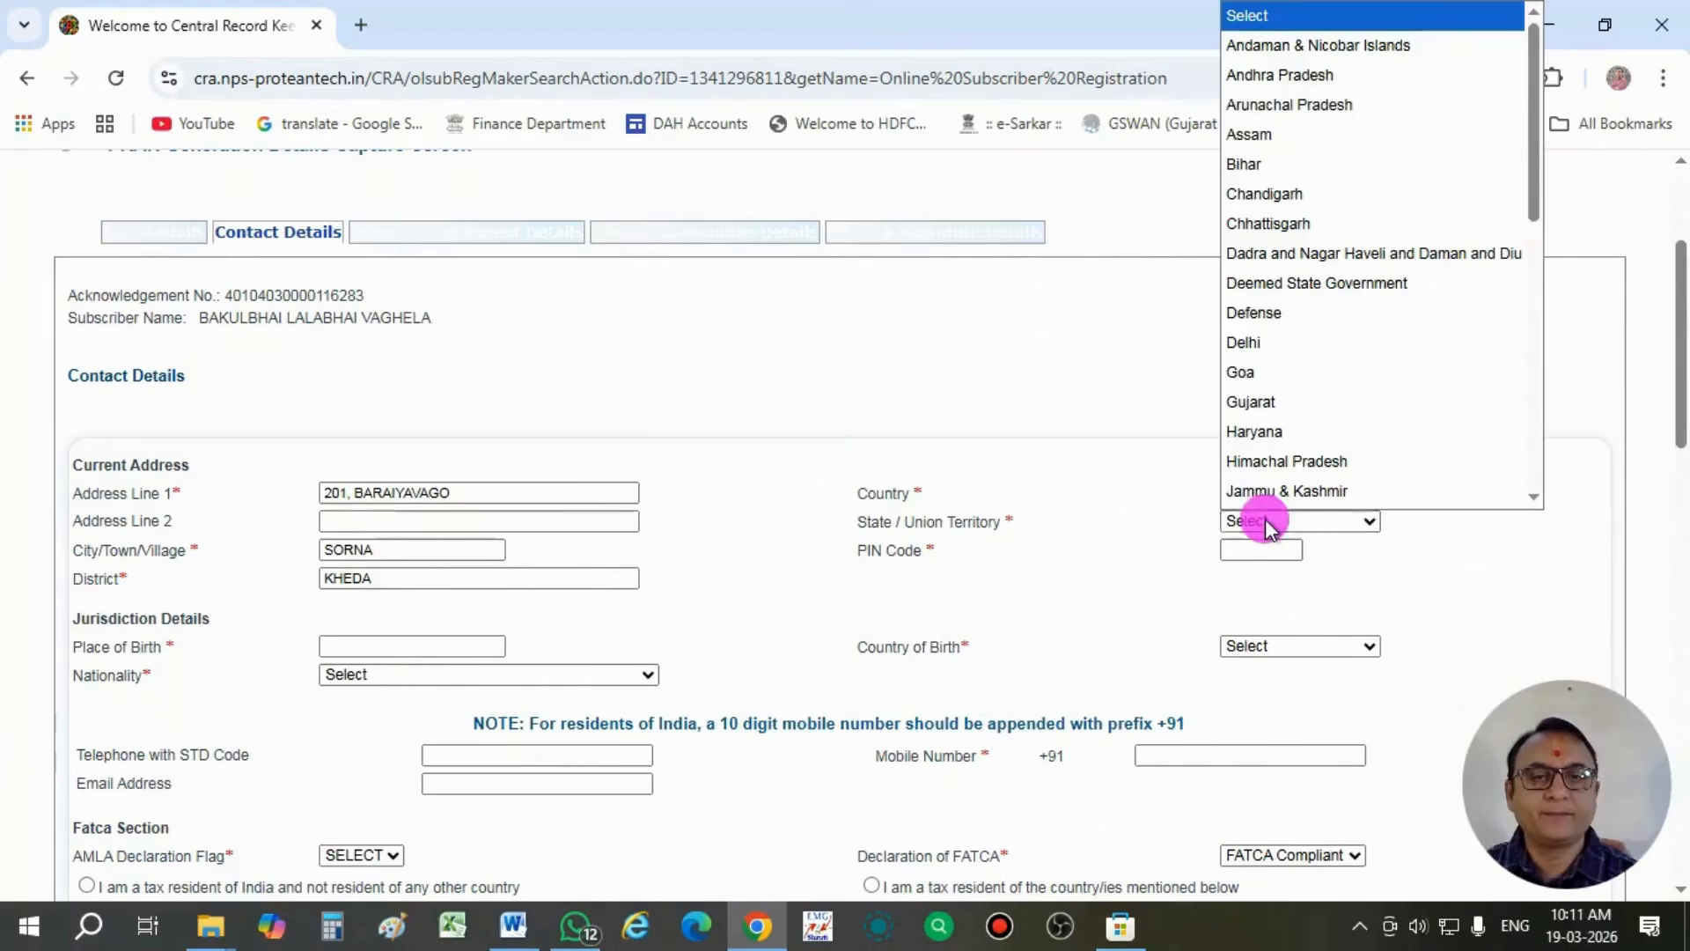
text(gu)
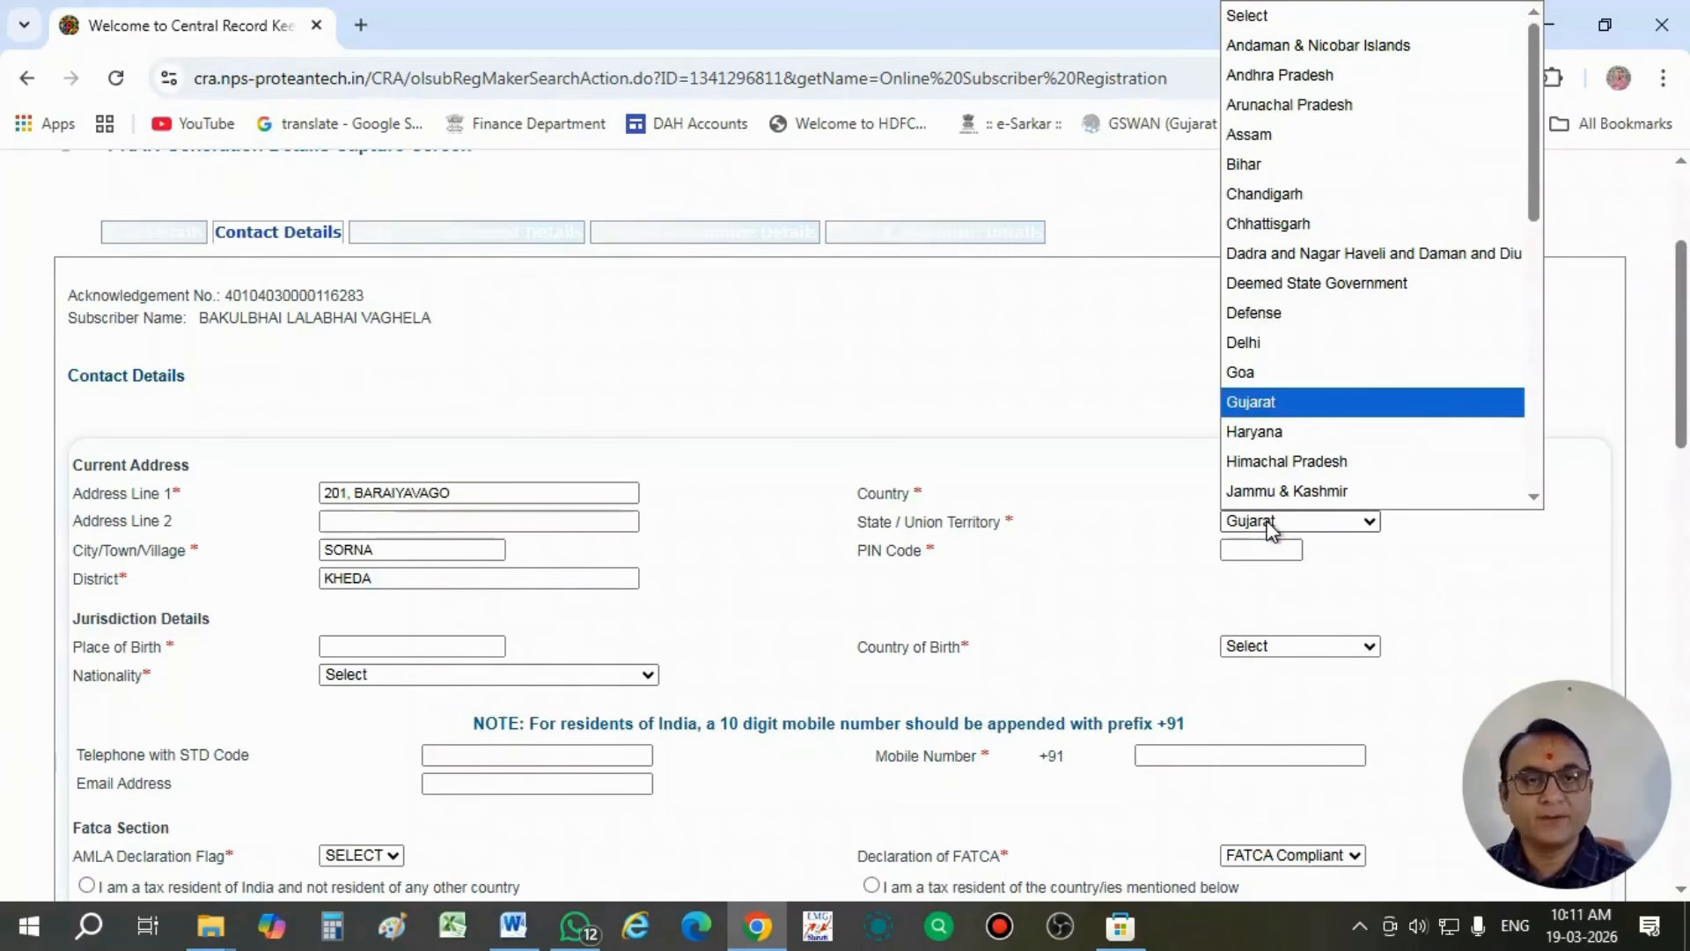
key(Return)
- Enter the postal PIN code of the subscriber's current address
click(1278, 549)
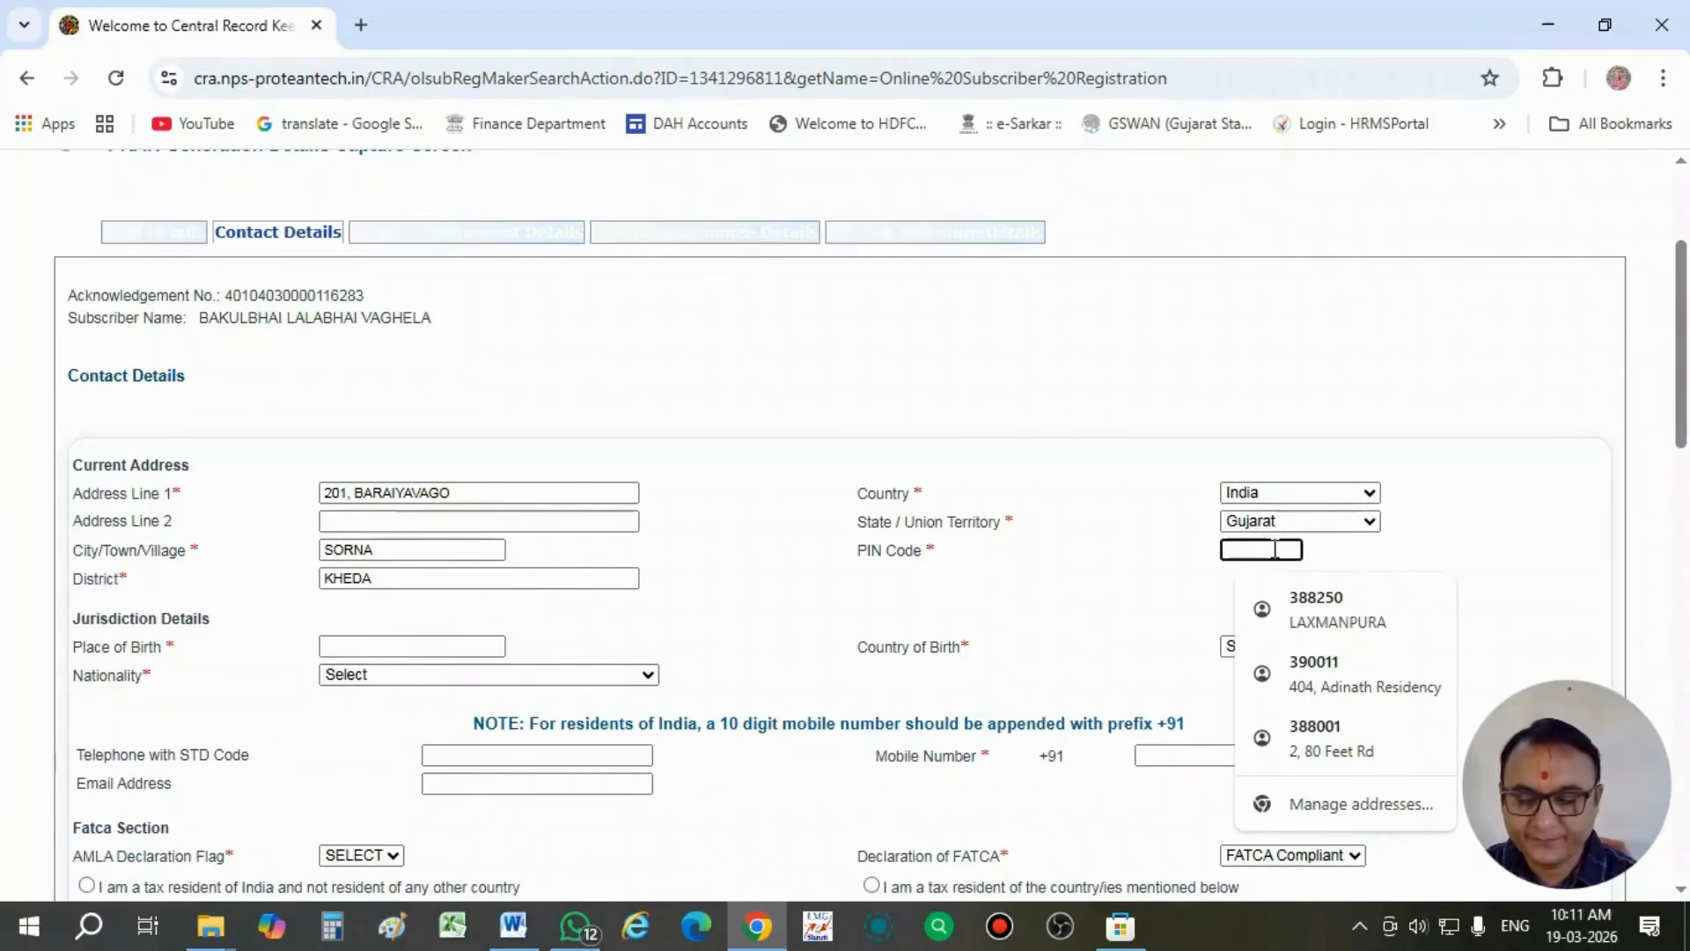
text(3)
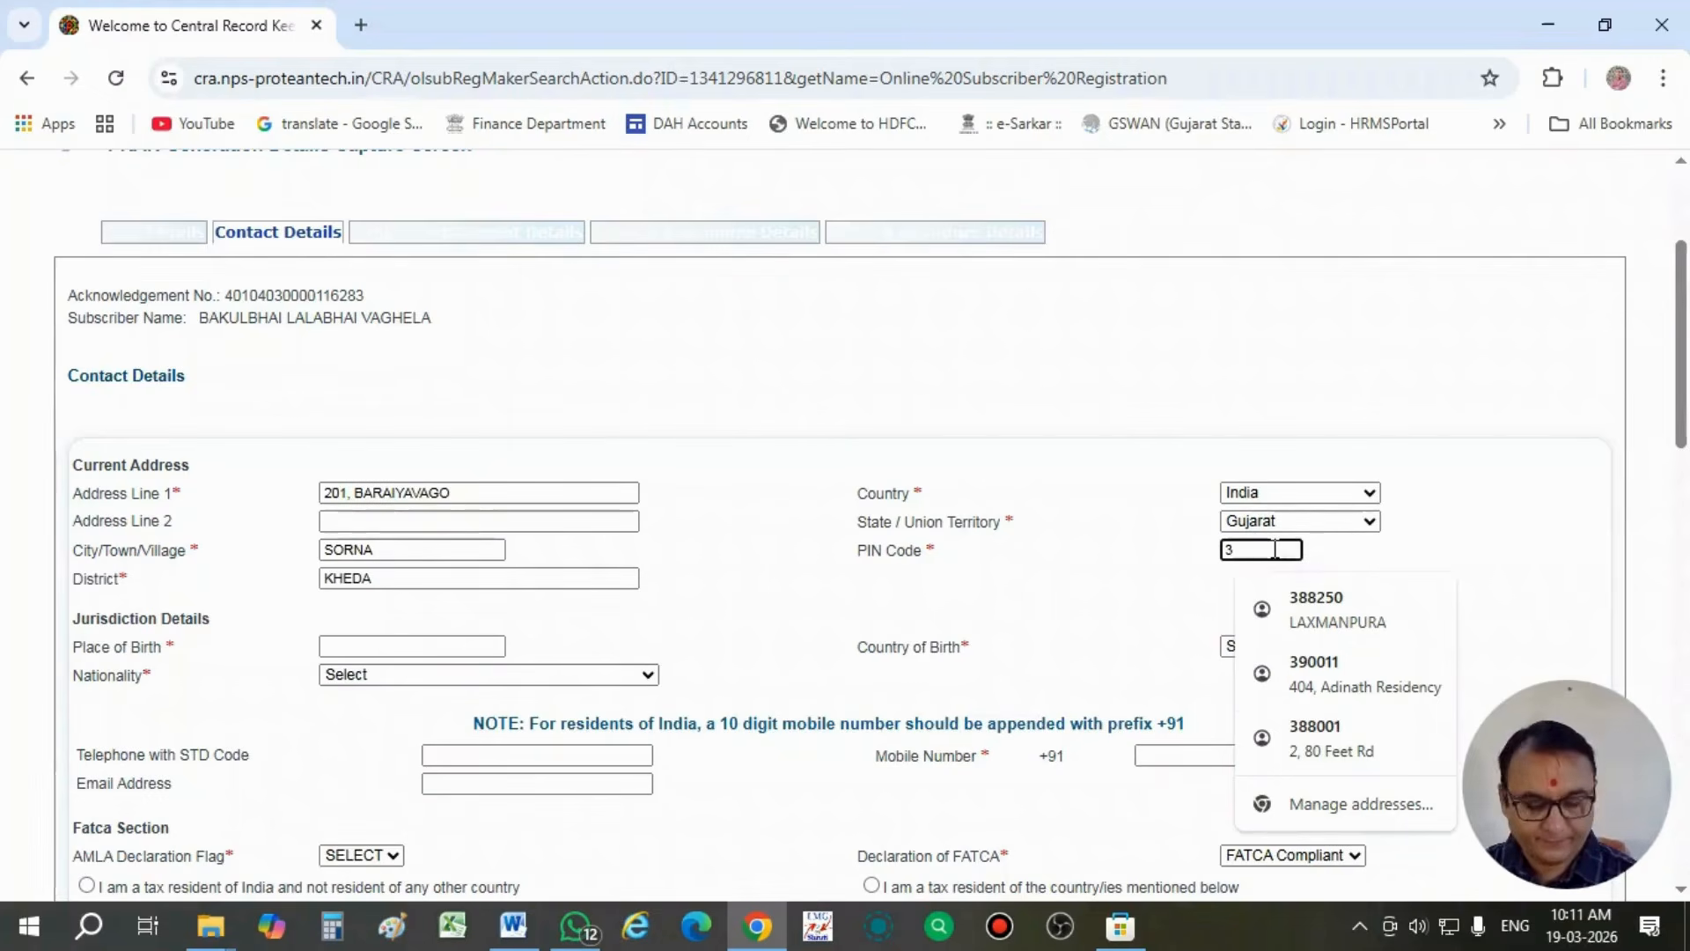
text(876)
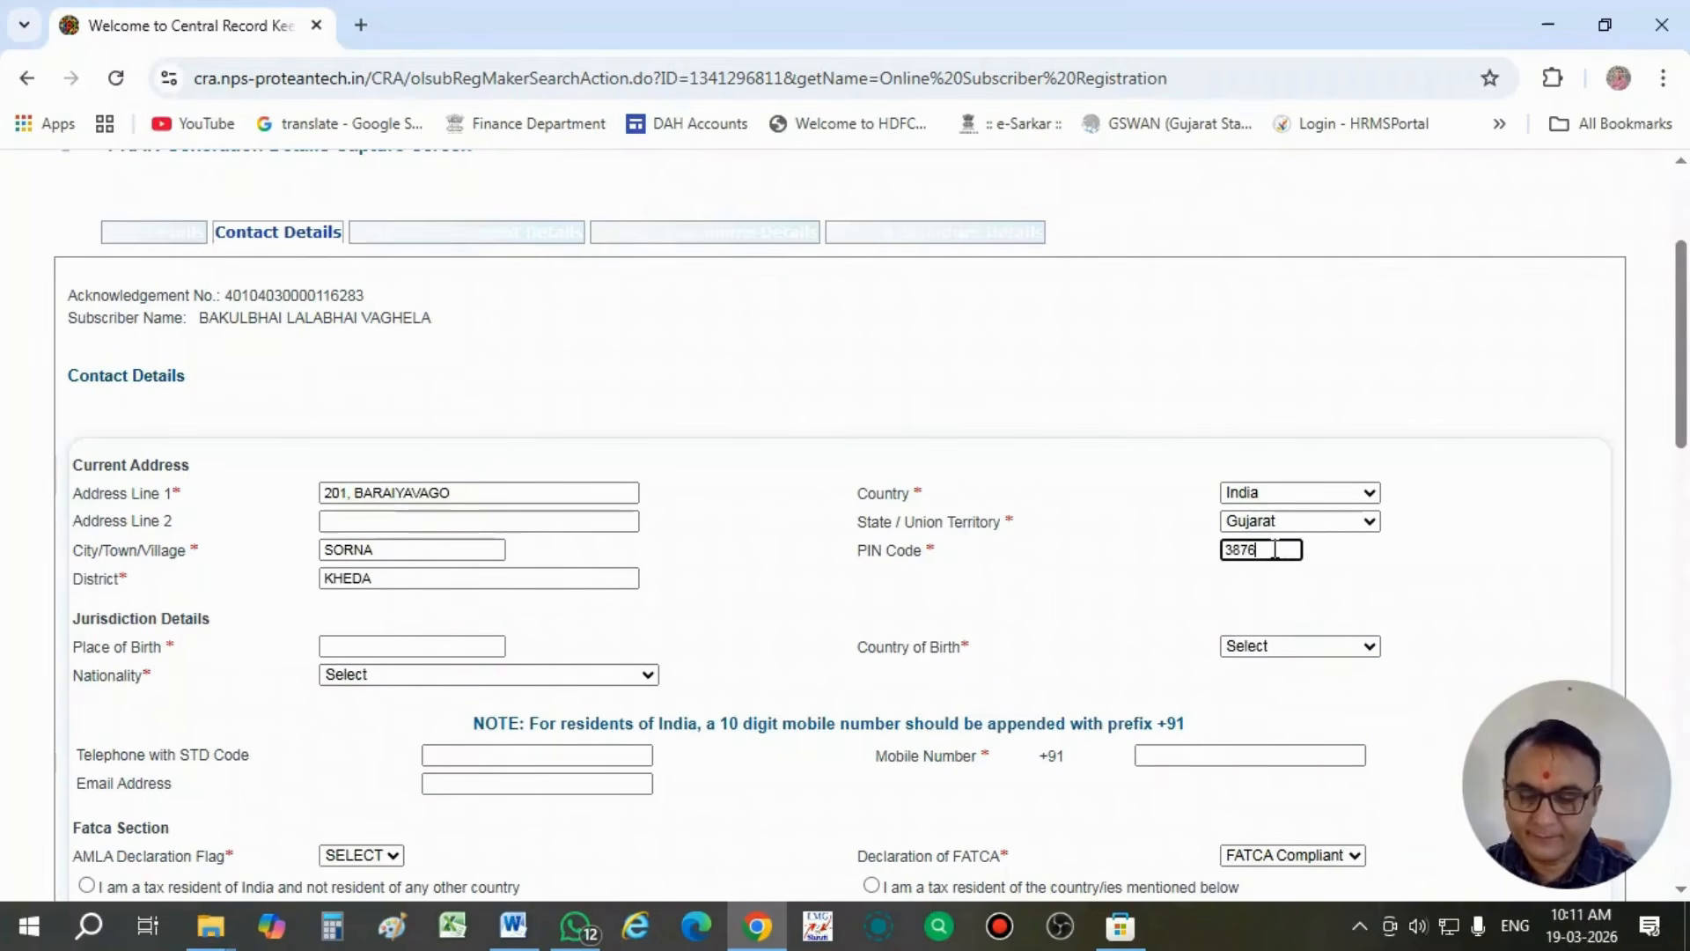
text(20)
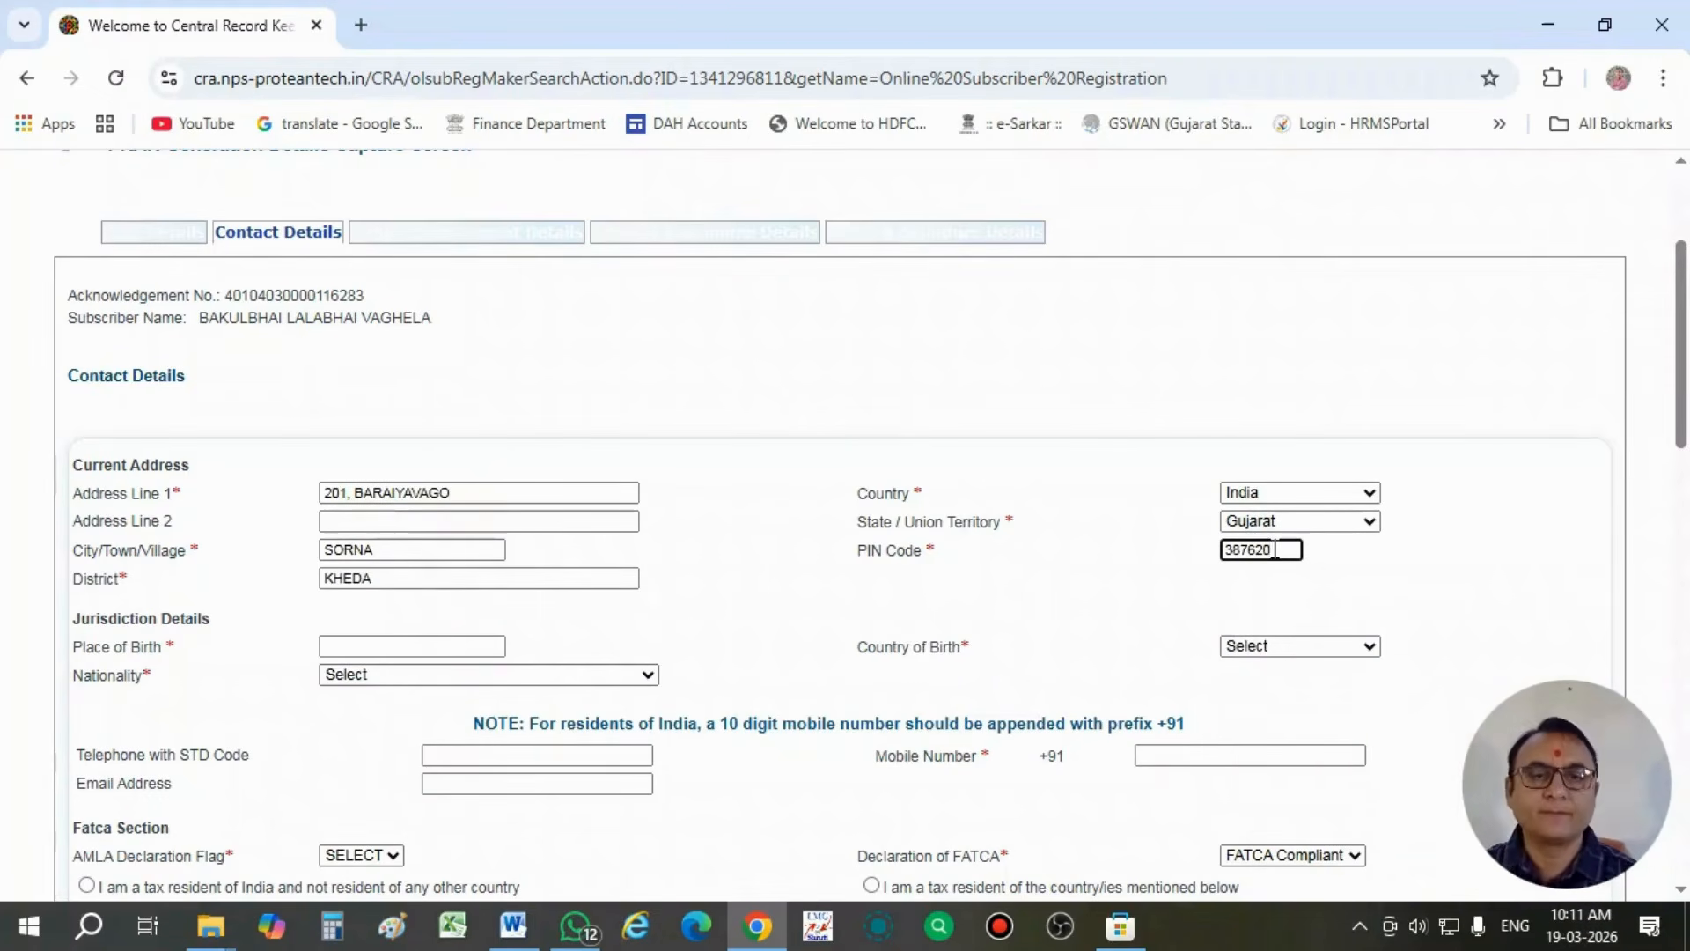
click(1197, 581)
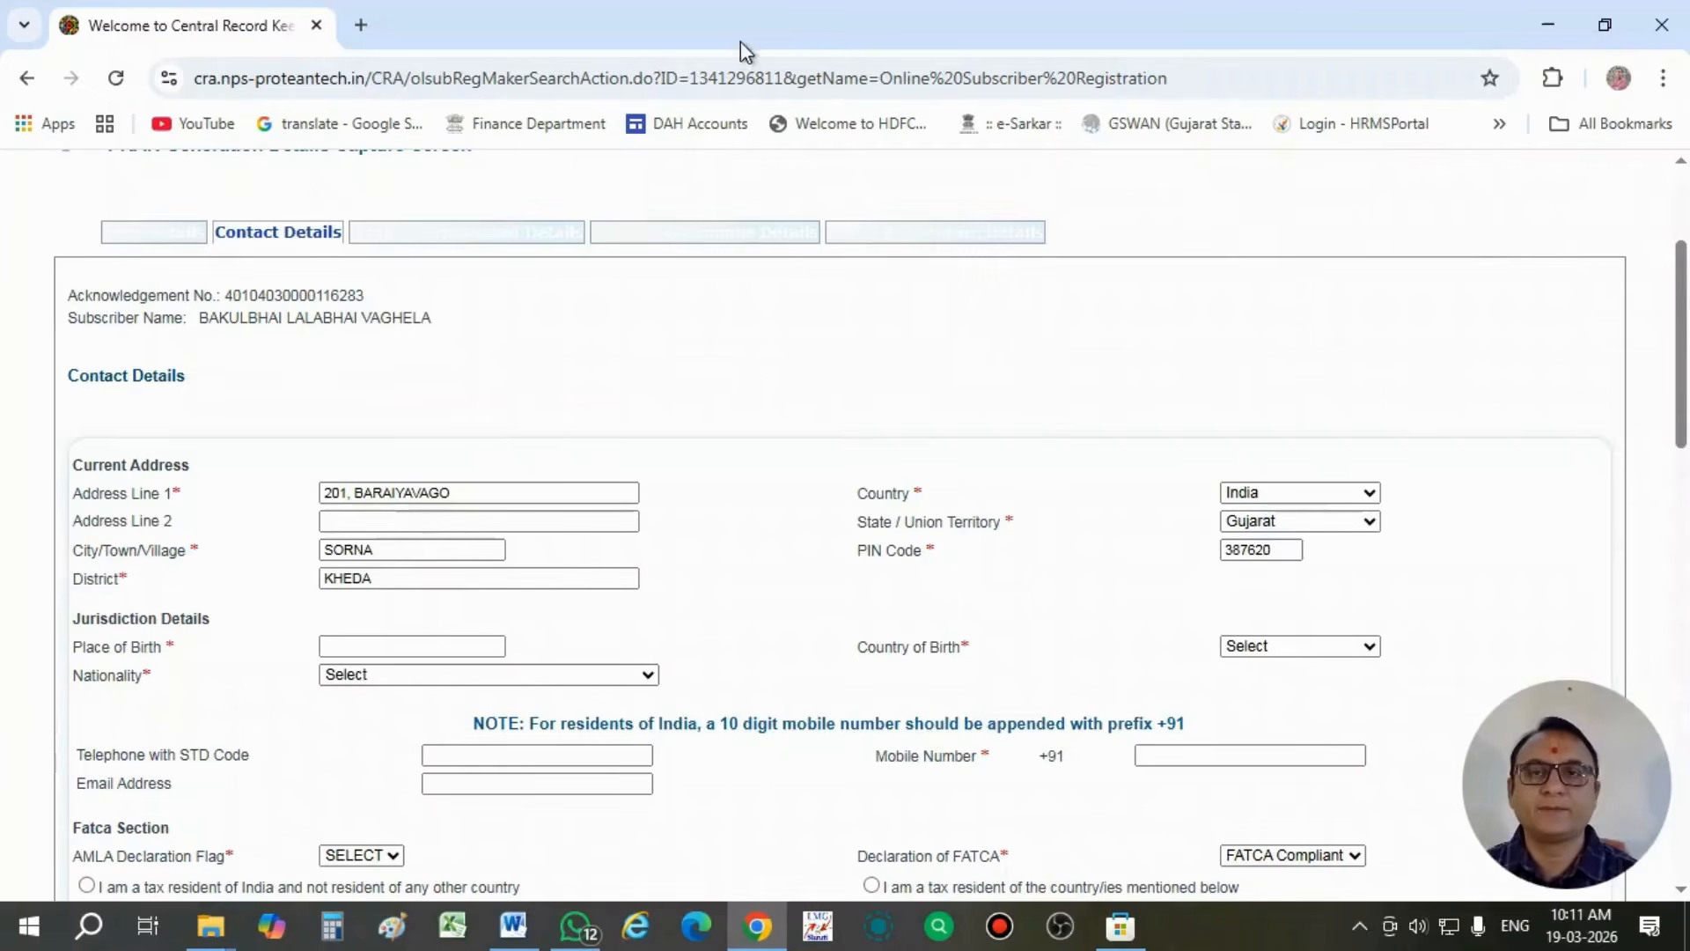
- Fill in the subscriber's place of birth under Jurisdiction Details
scroll(710, 177, down, 1)
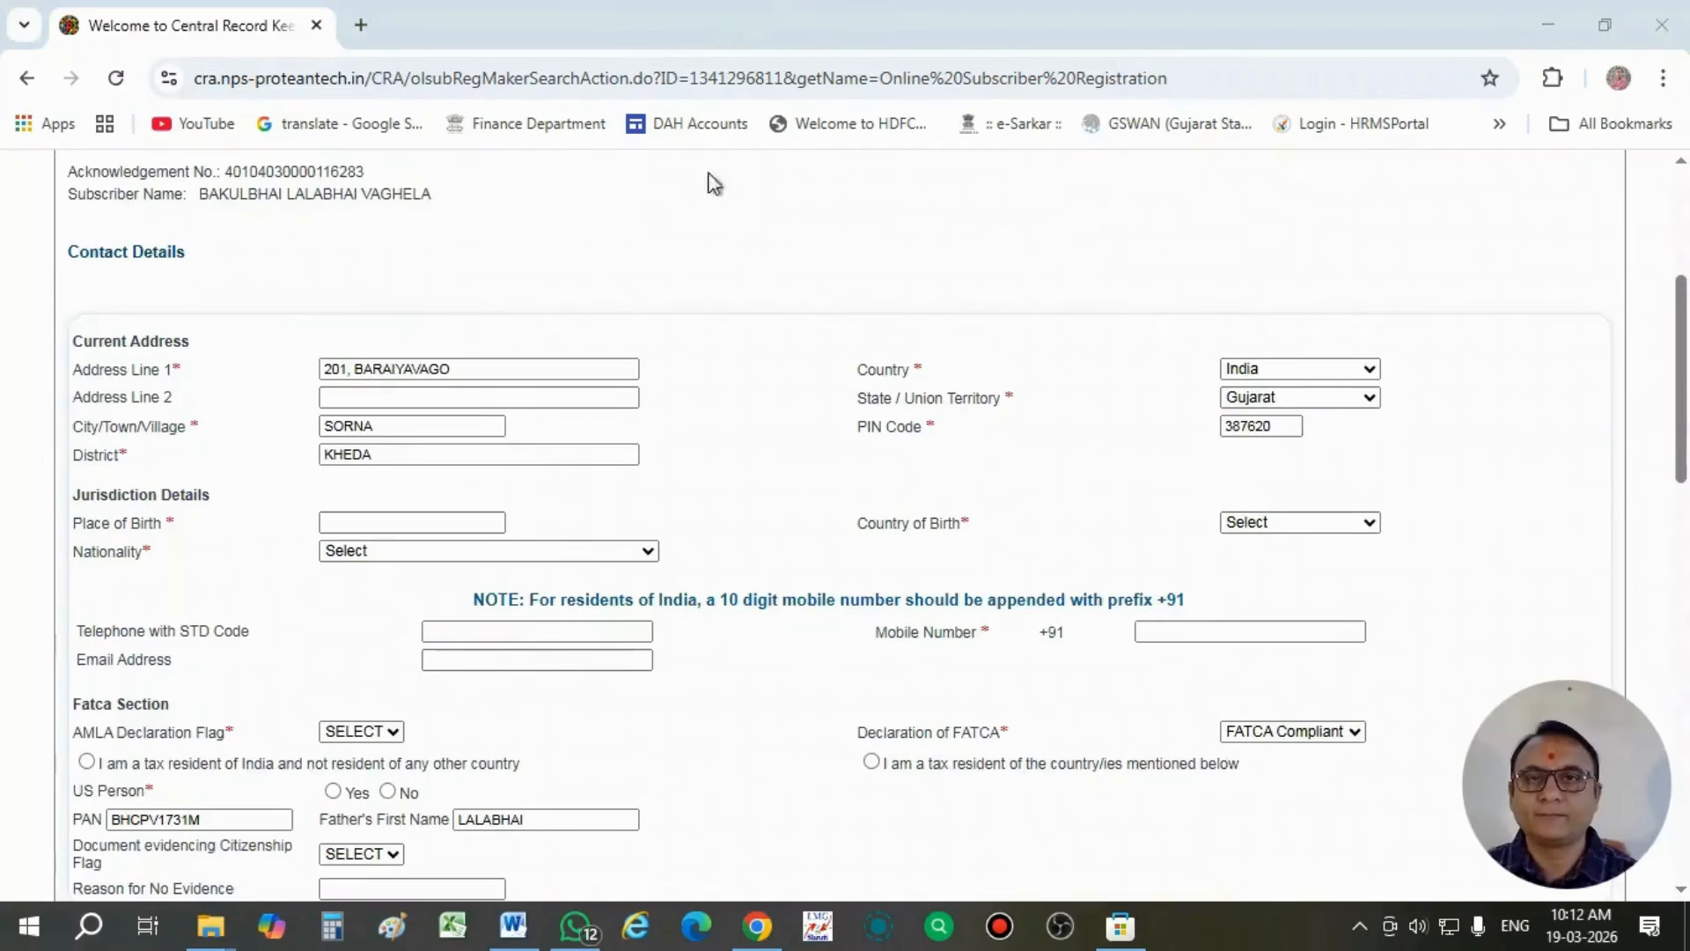
click(379, 521)
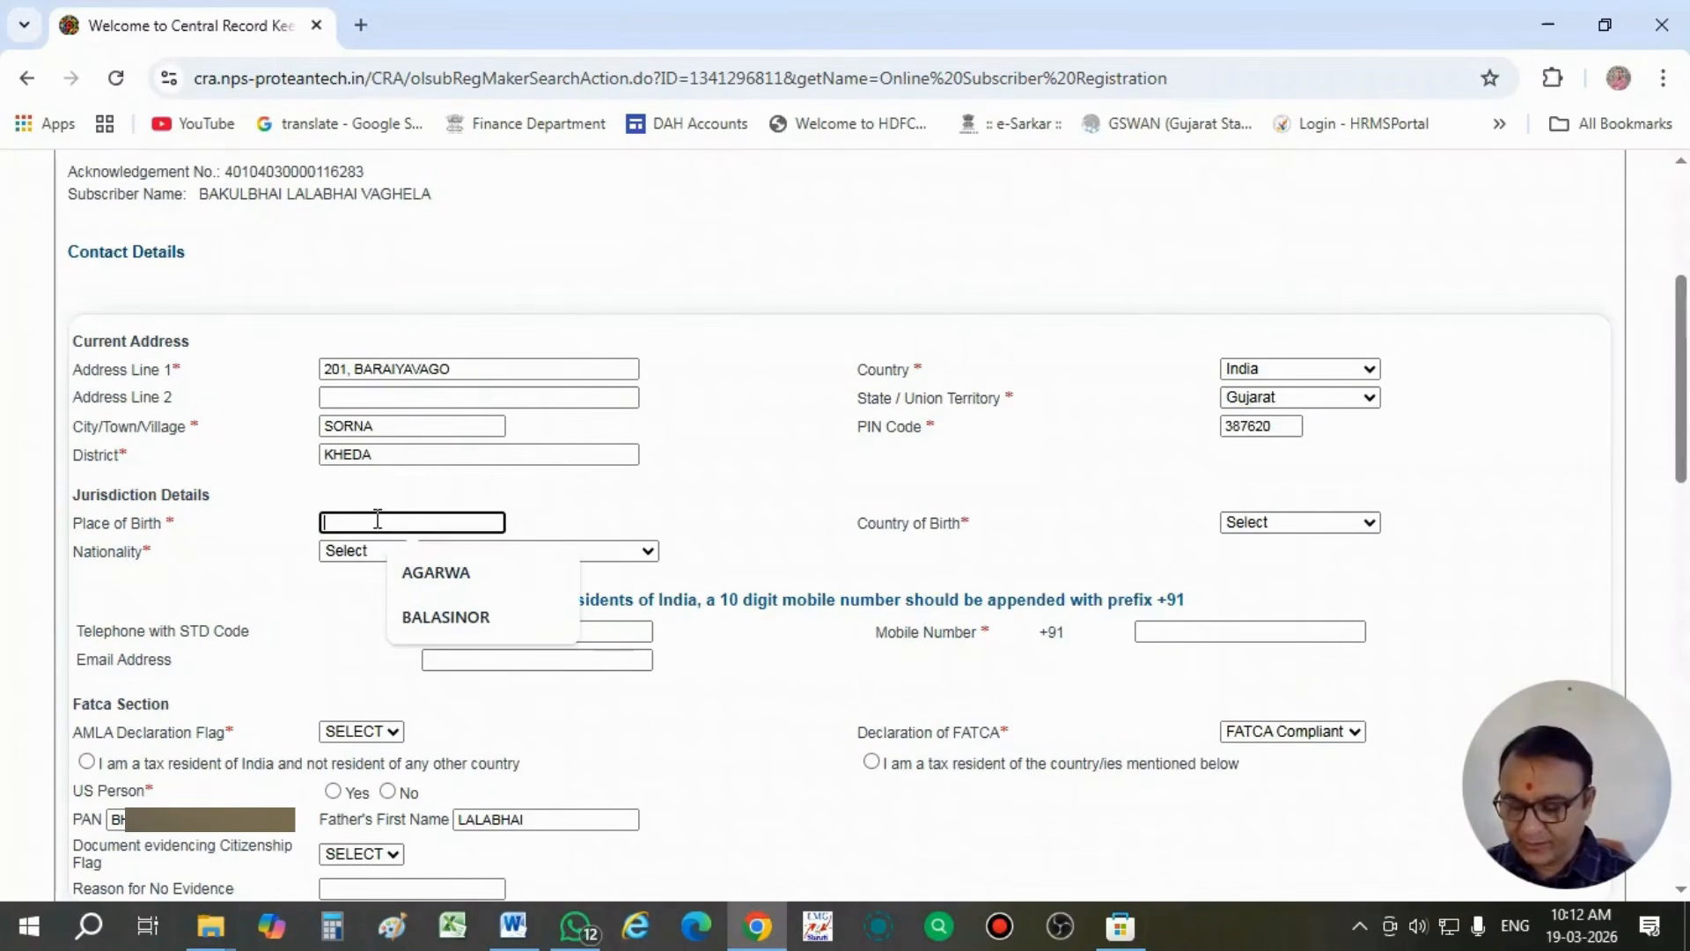
text(SOR)
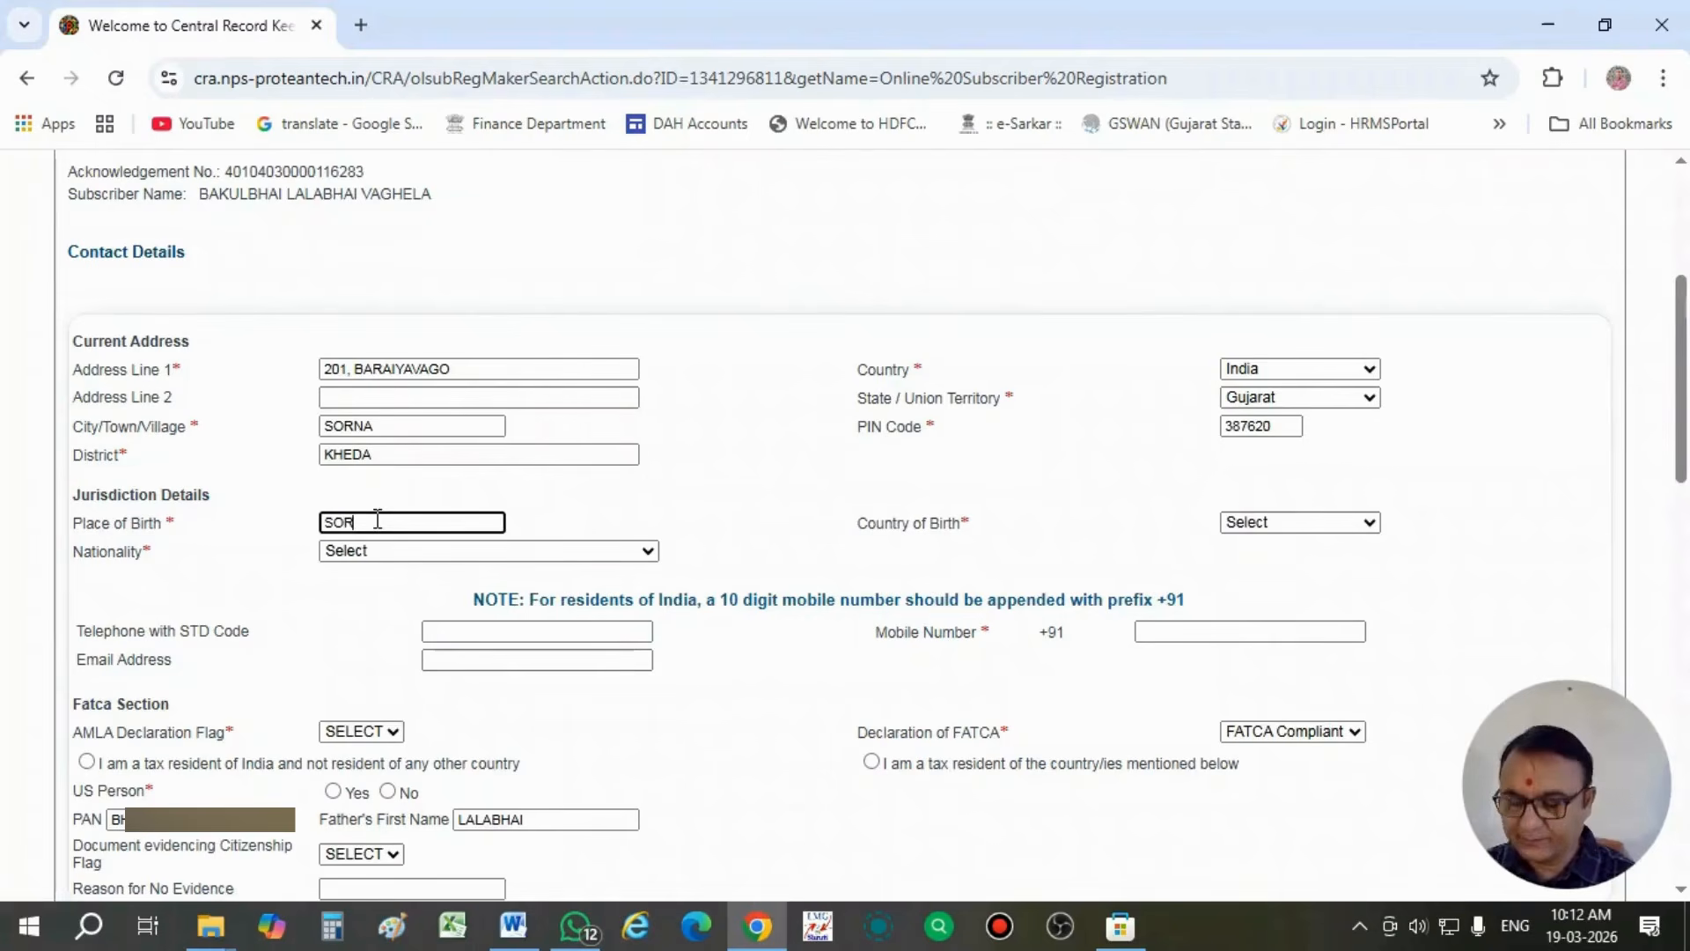
text(NA)
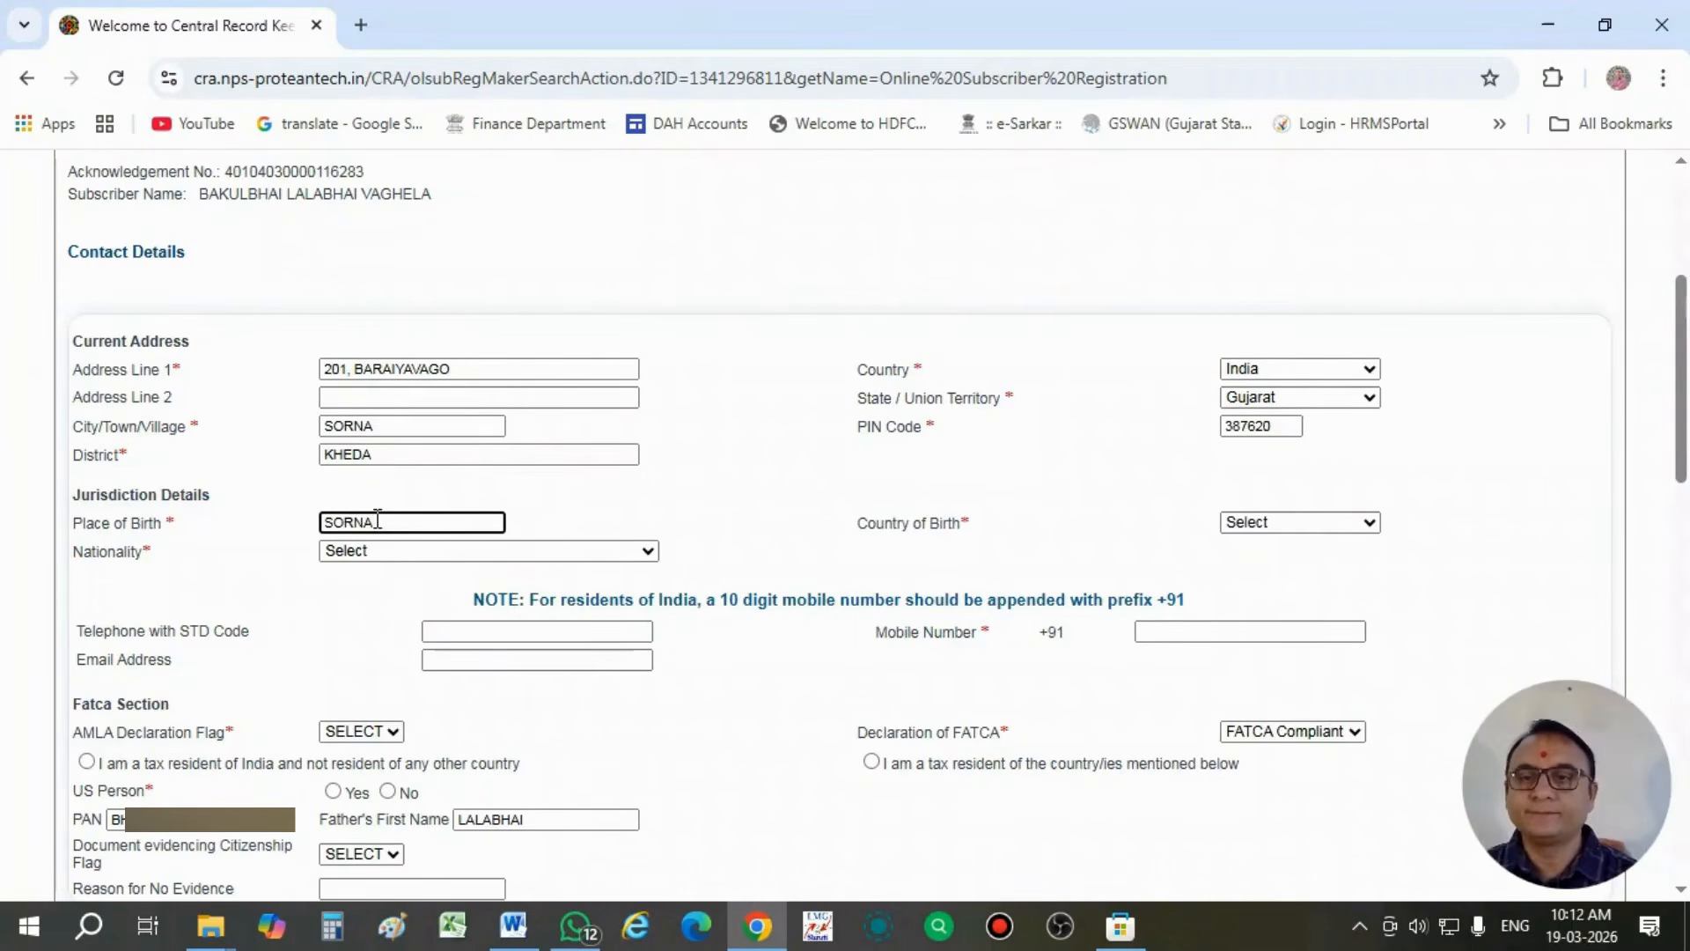
- Set both the subscriber's nationality and country of birth to India in Jurisdiction Details
click(392, 555)
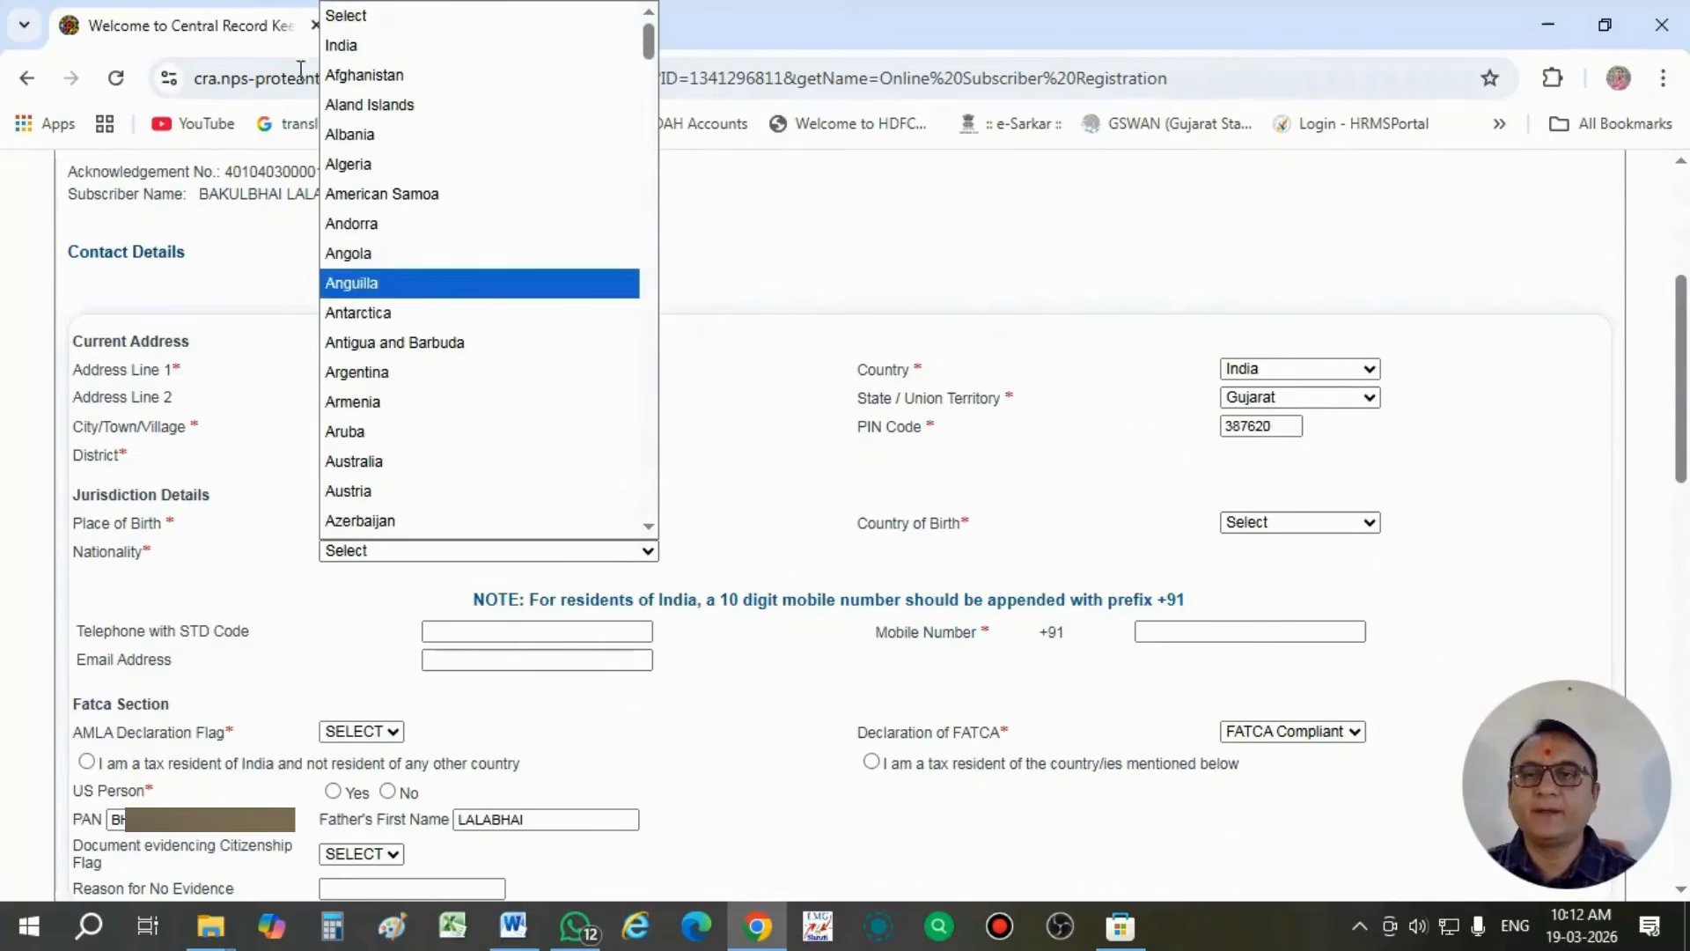
click(370, 45)
click(802, 521)
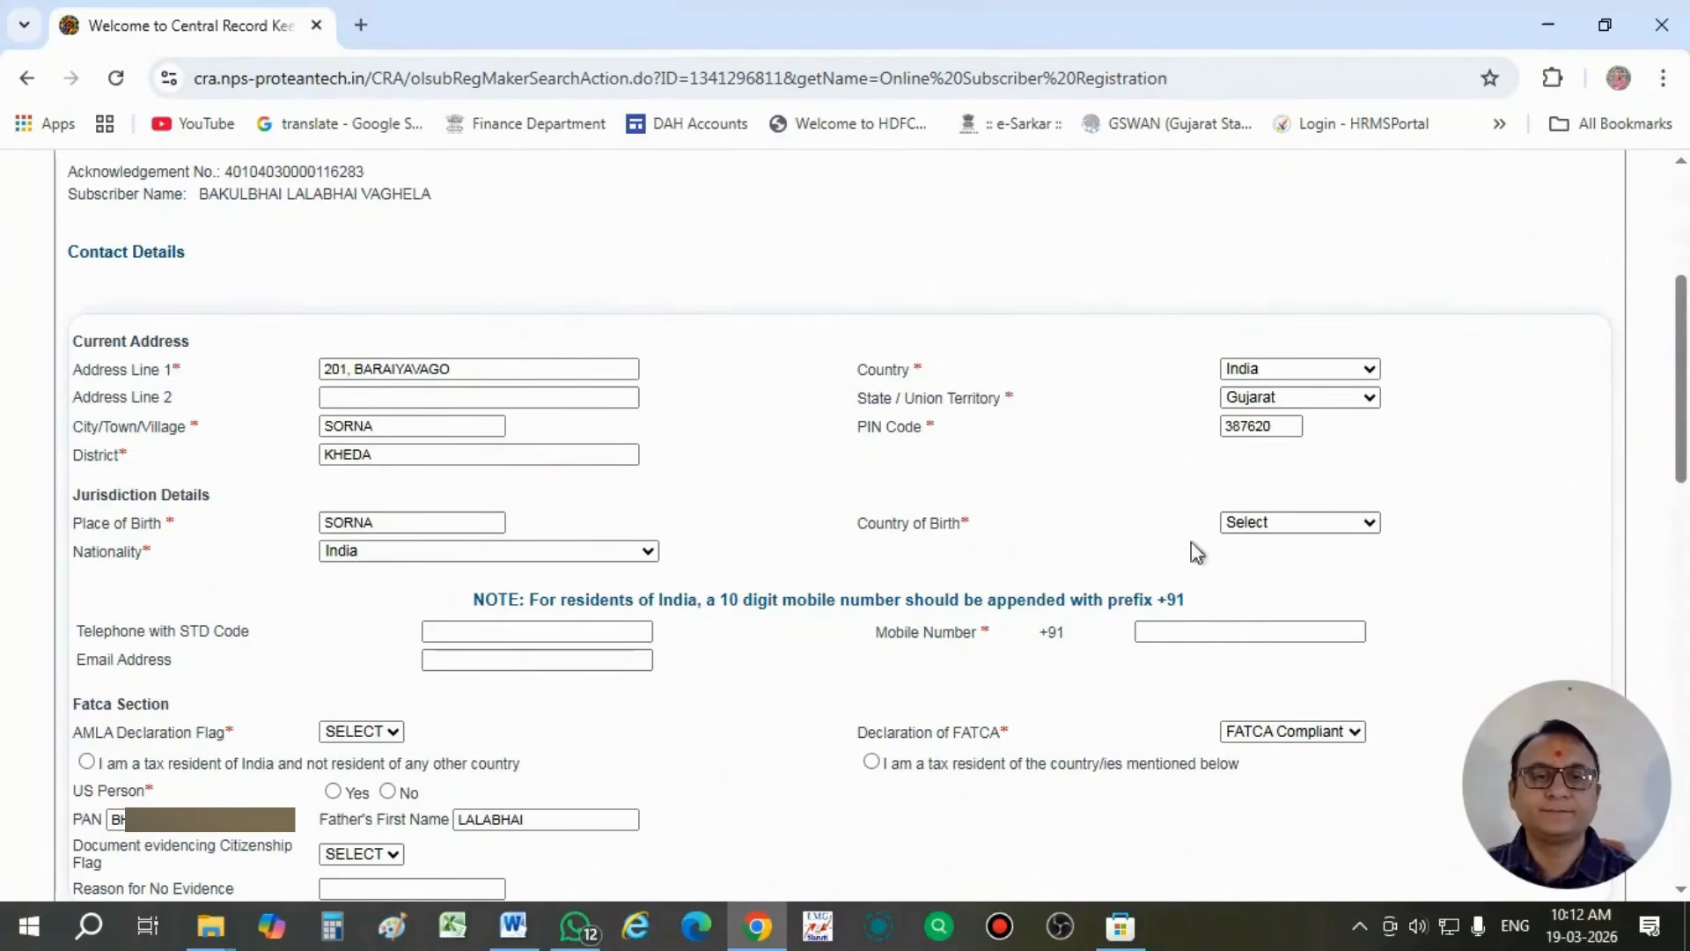
click(1320, 529)
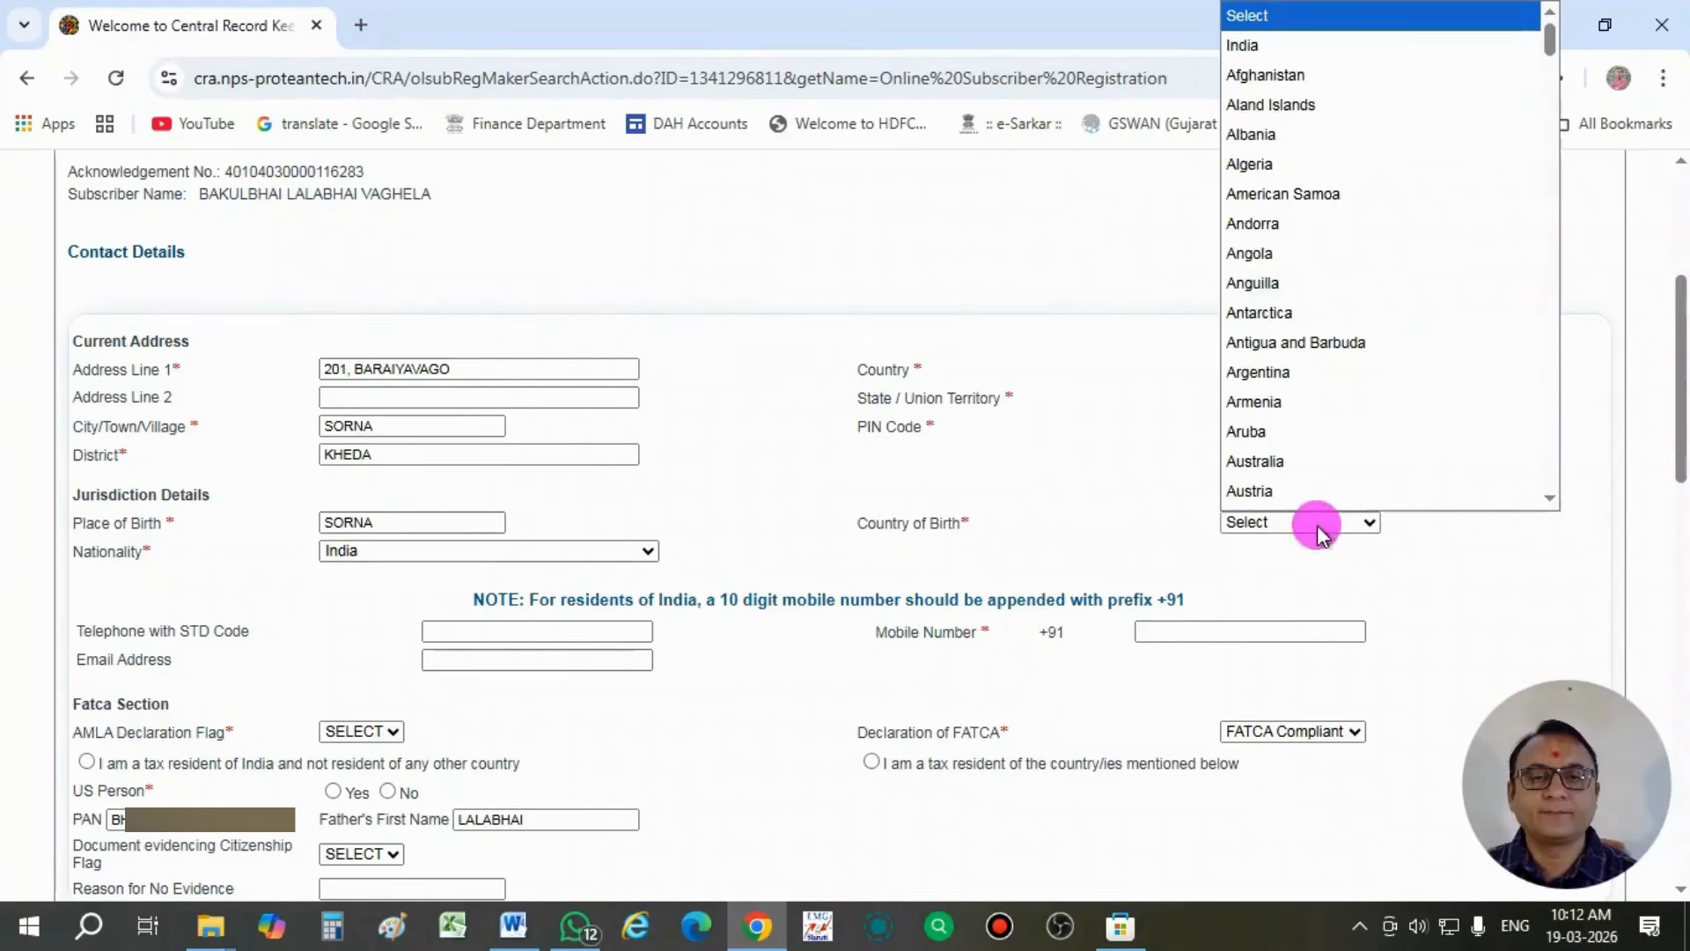
click(1294, 47)
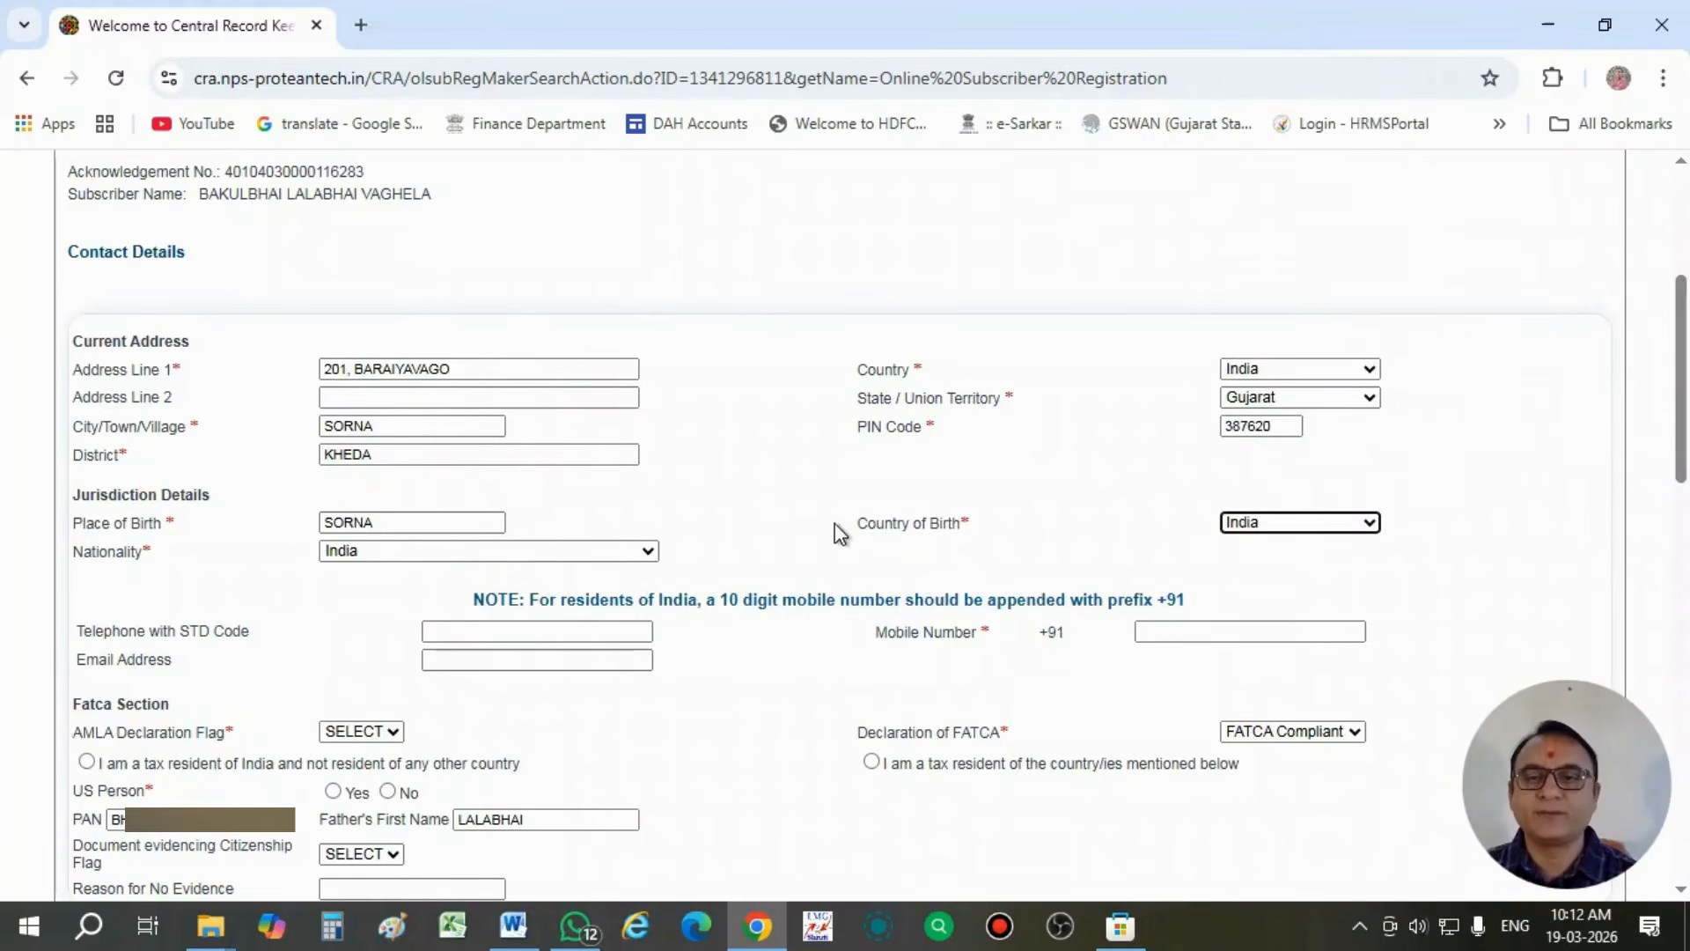
- Enter the subscriber's ten-digit mobile number after the +91 prefix
scroll(835, 523, down, 1)
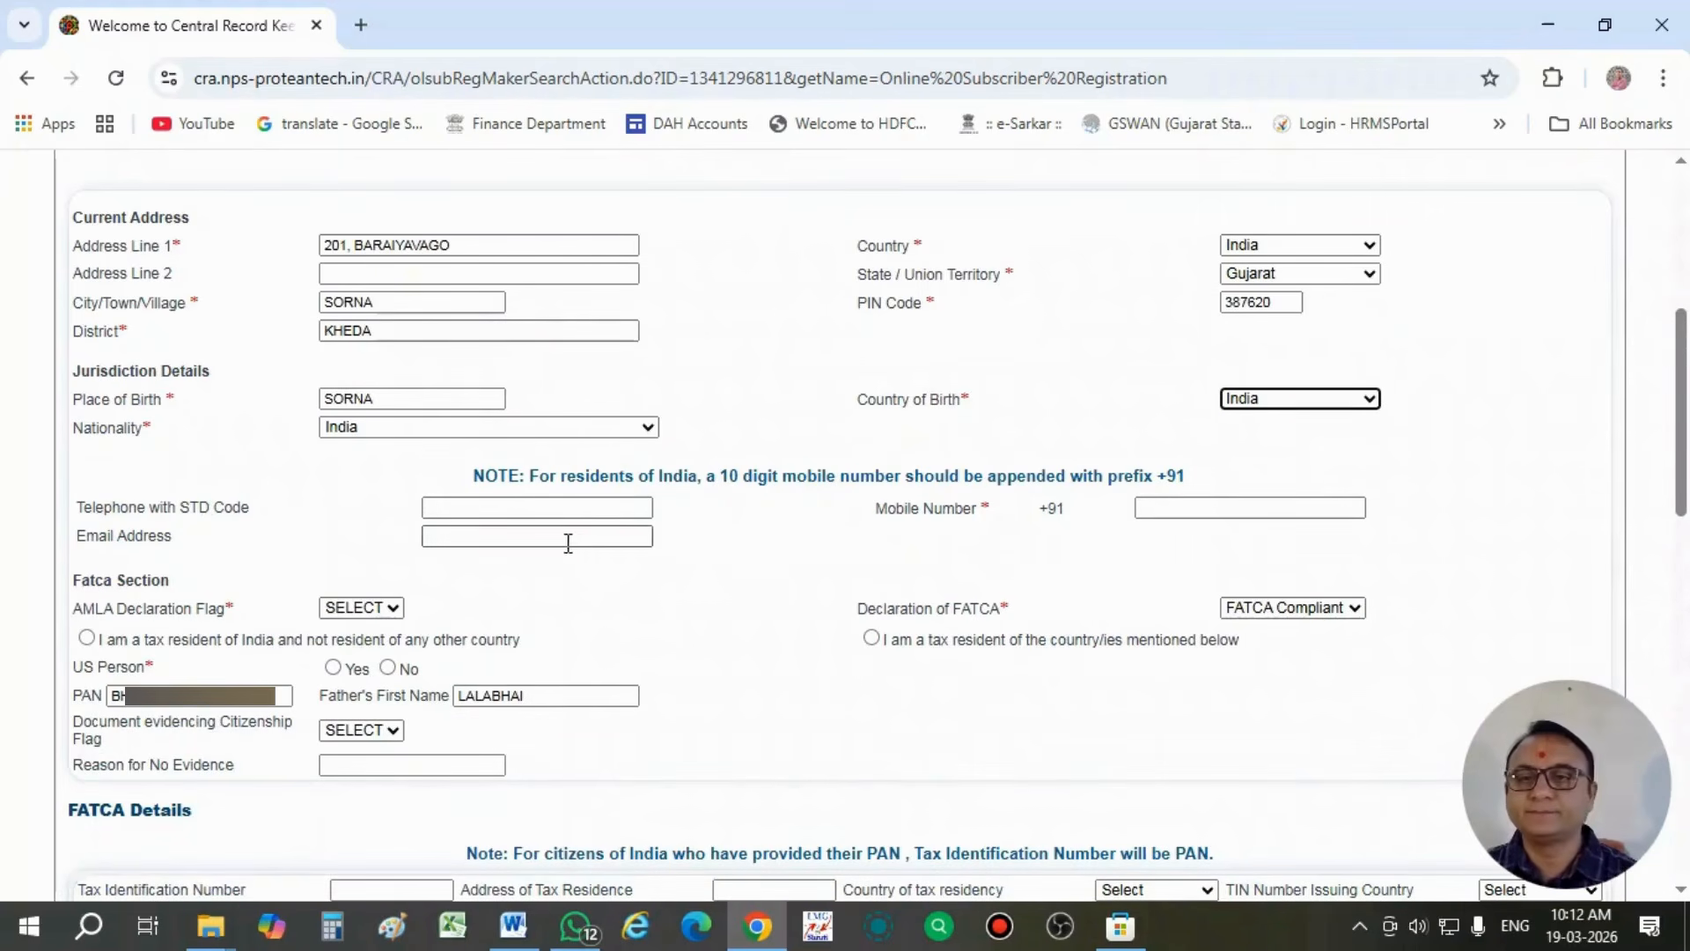
click(1230, 507)
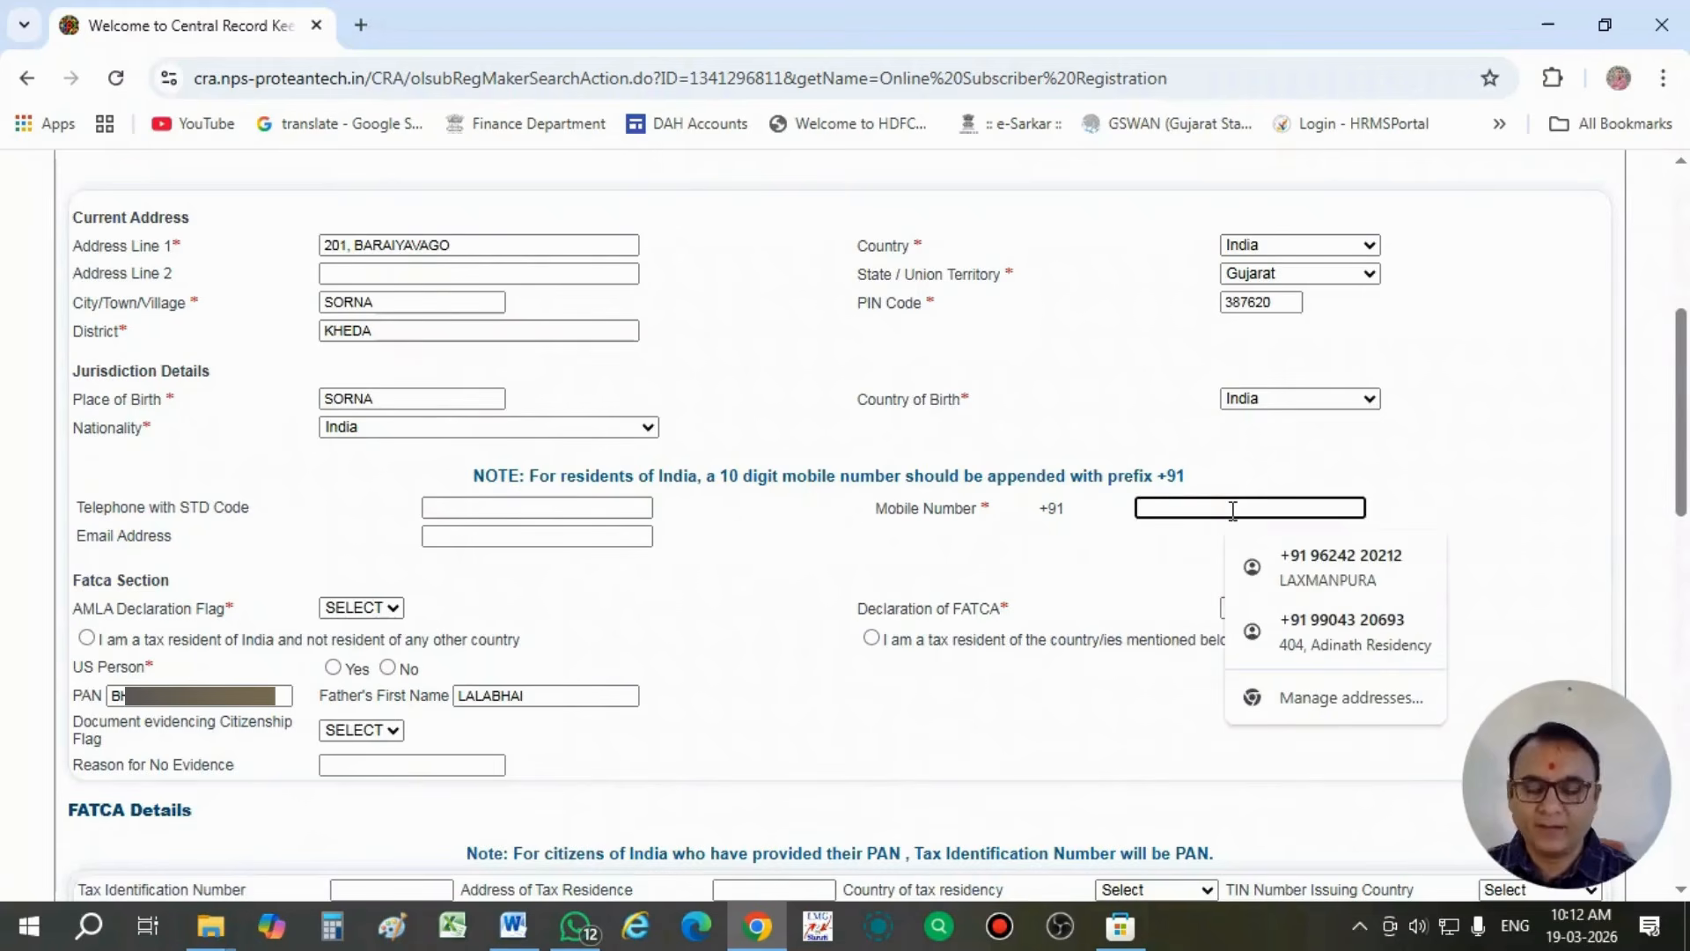
text(96)
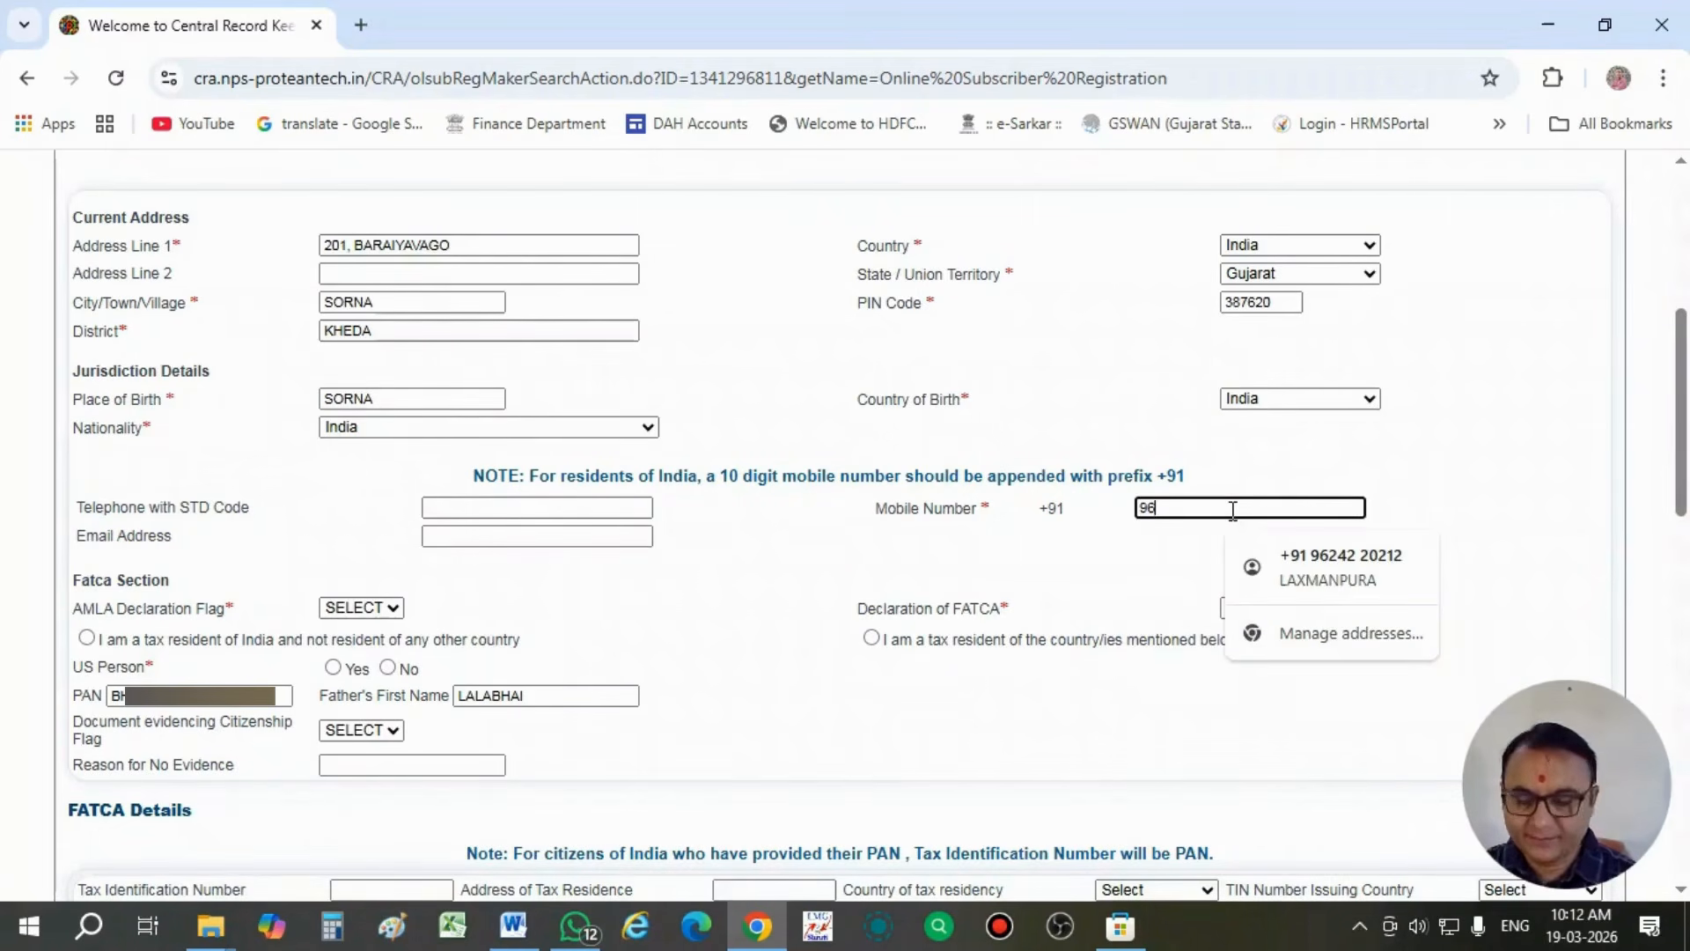
text(87)
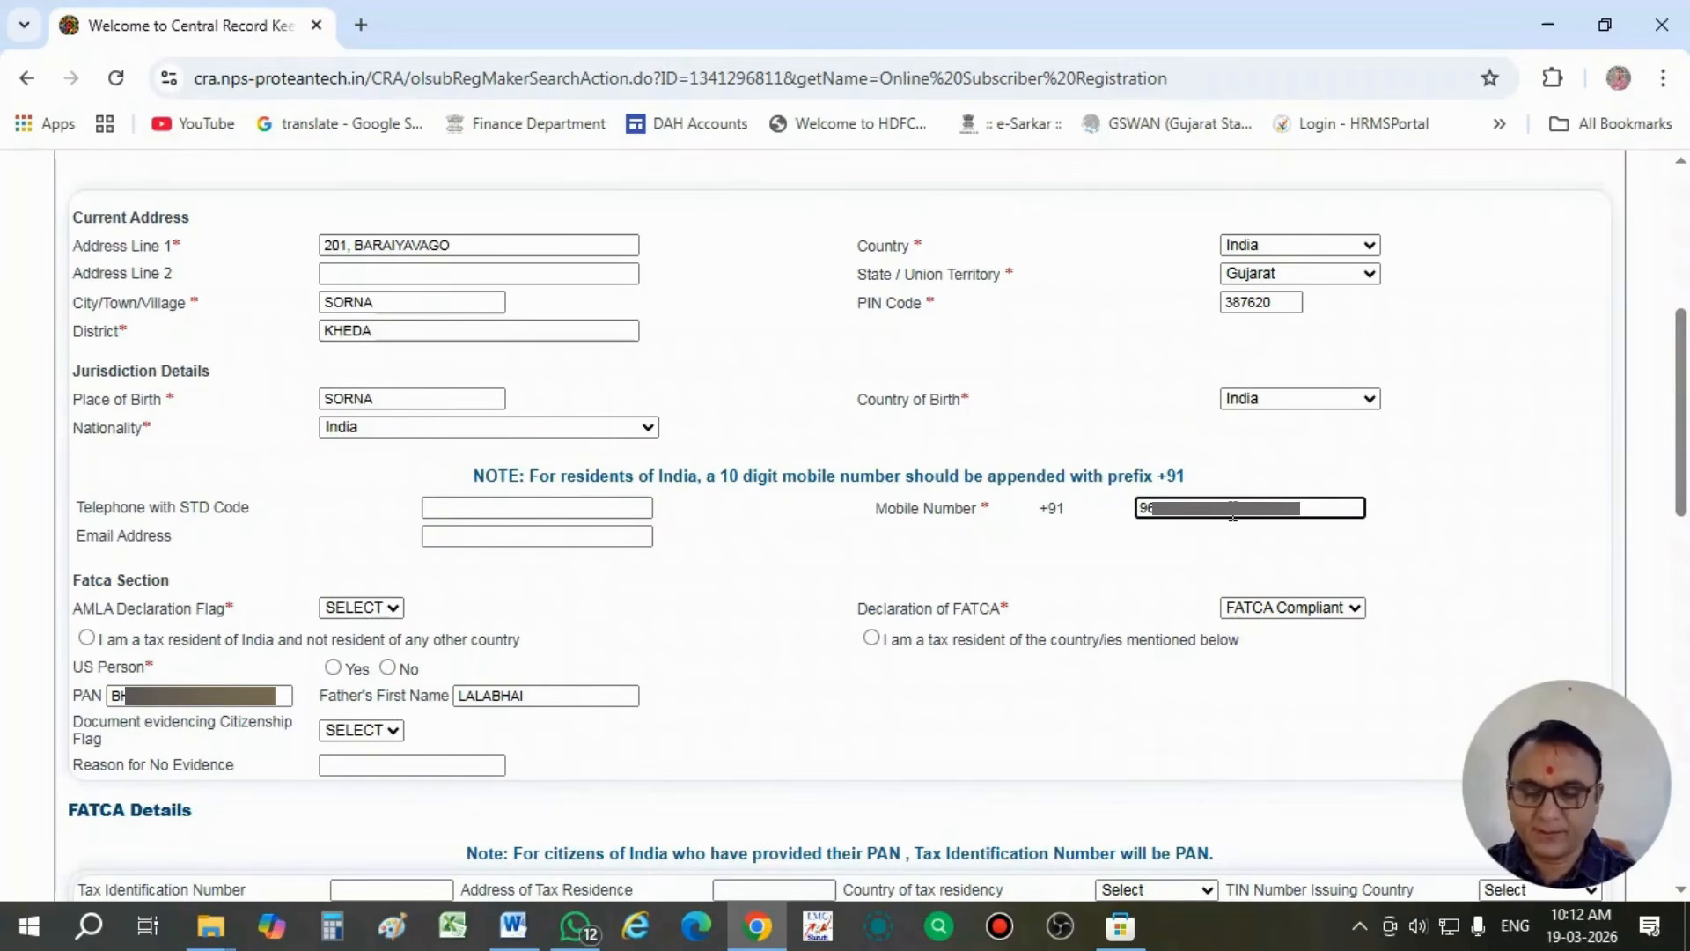
click(1121, 541)
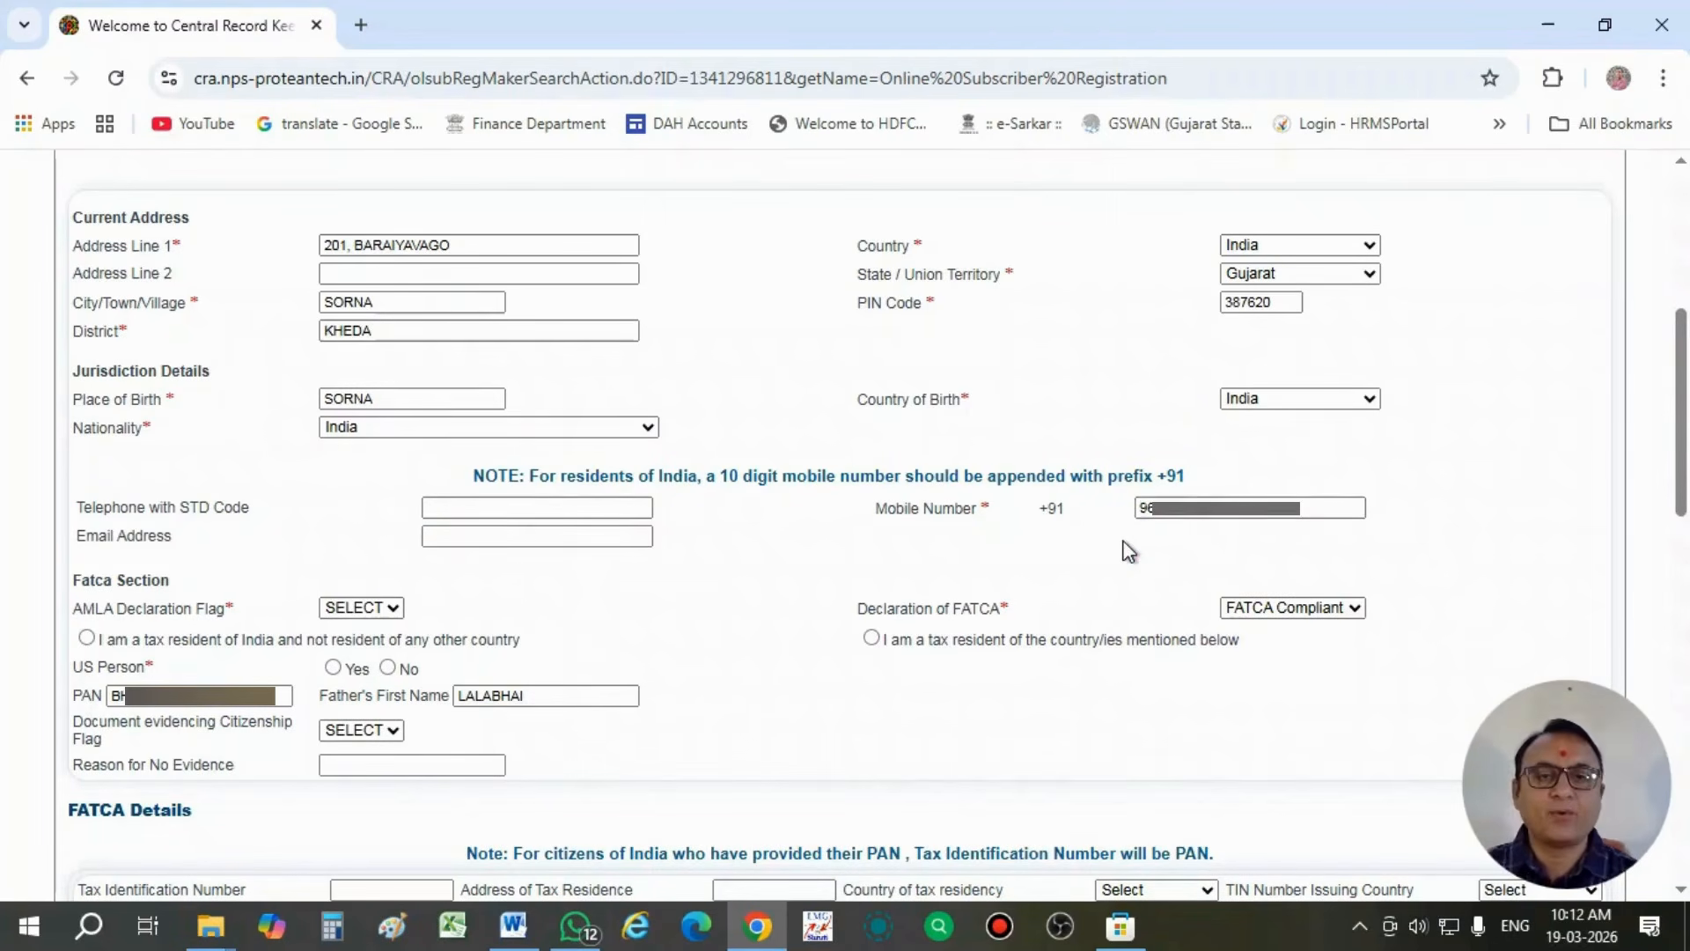
click(1173, 516)
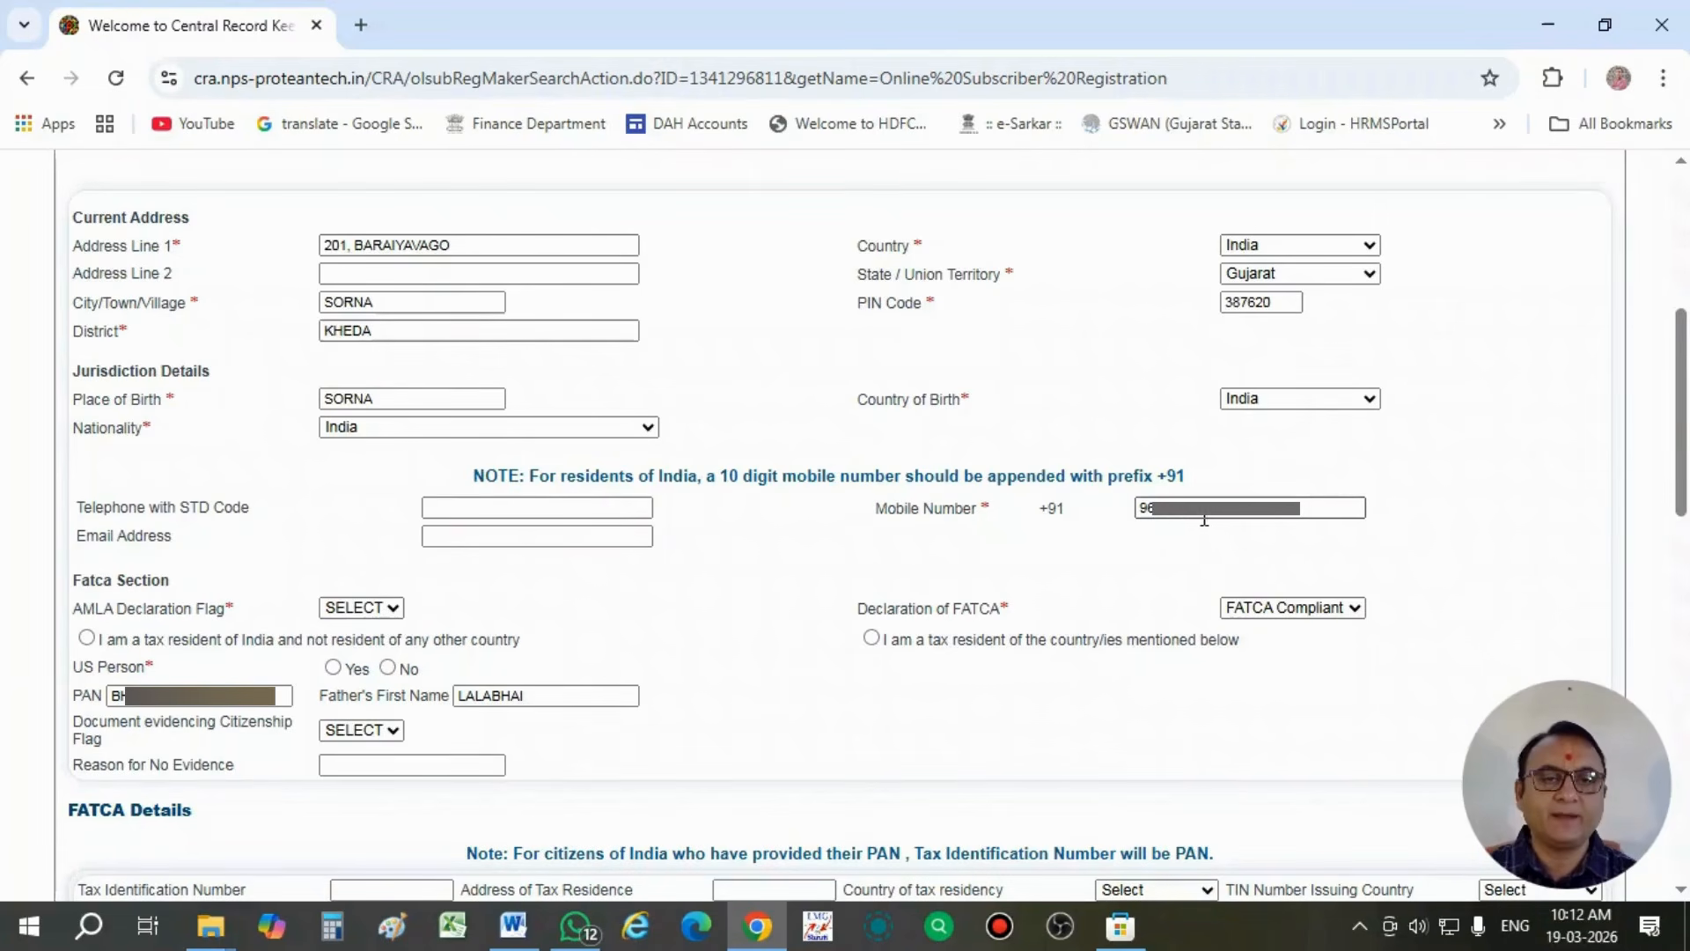
click(995, 546)
- Fill in the subscriber's email address in the contact details
click(579, 538)
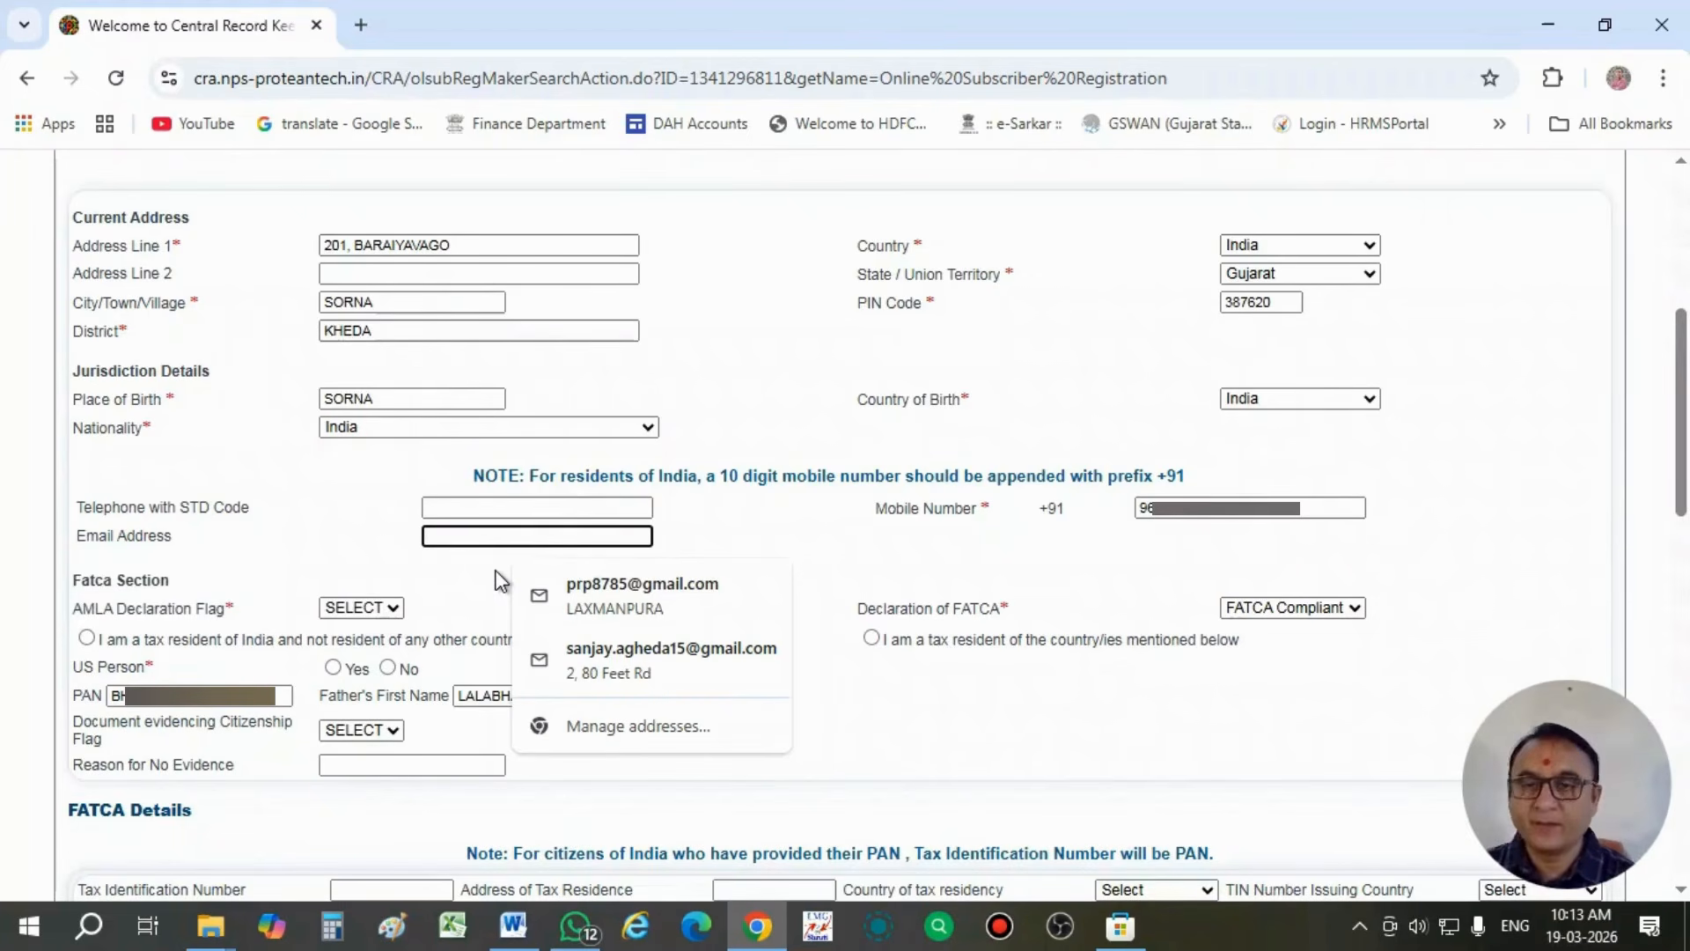
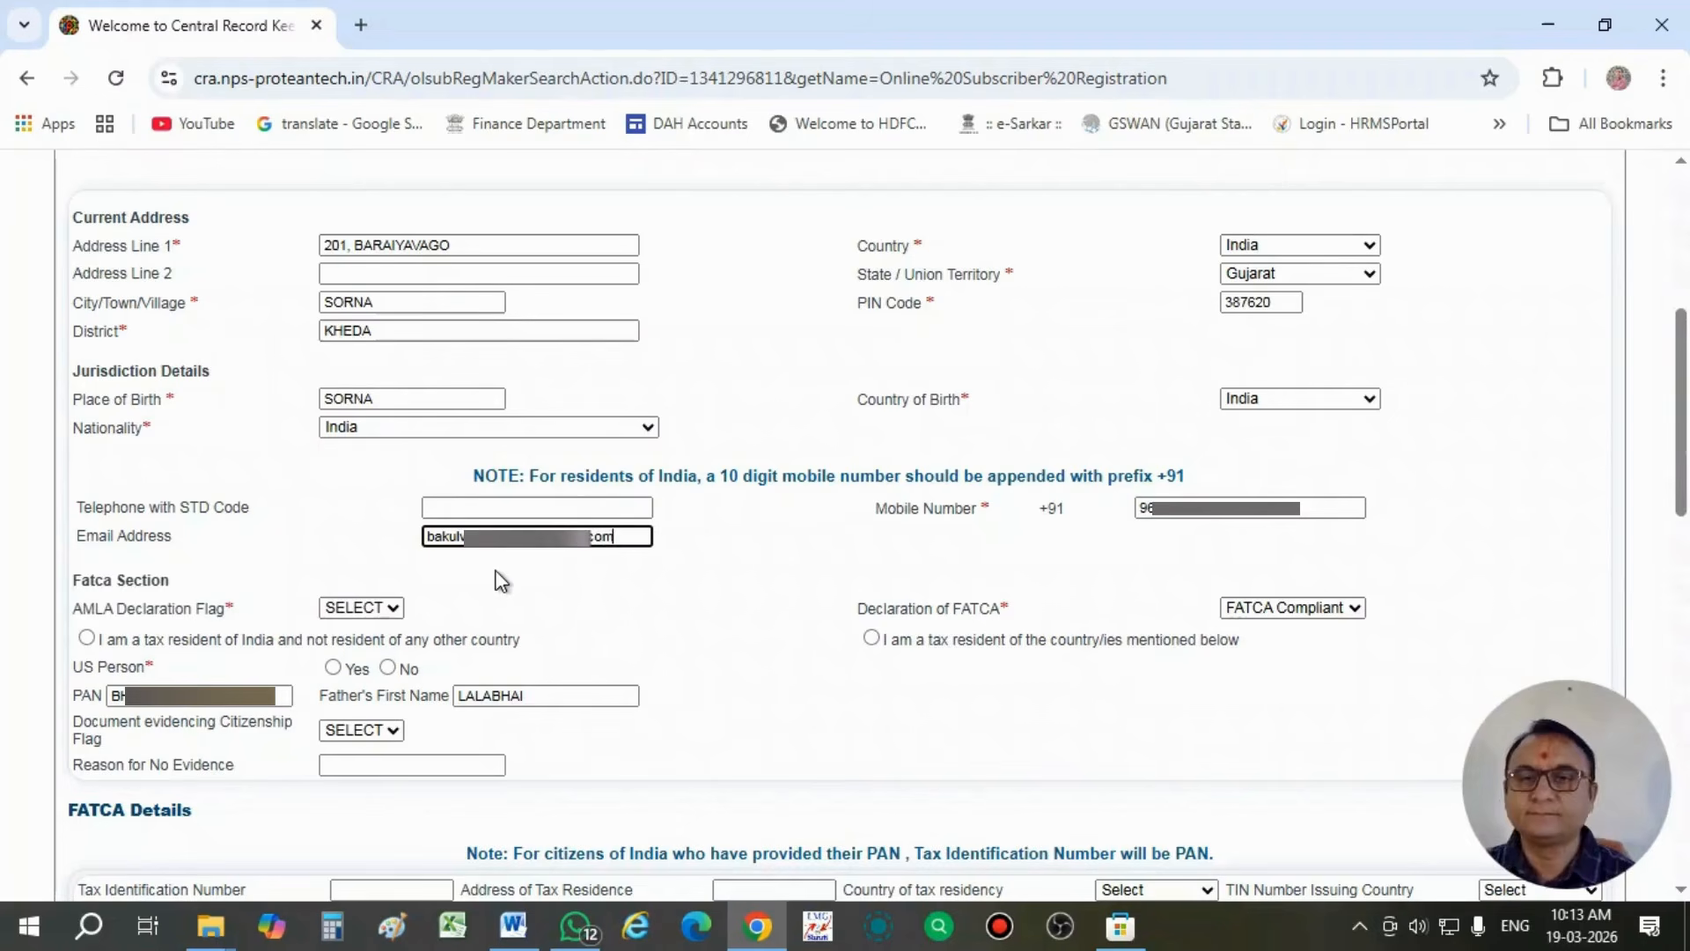
click(563, 598)
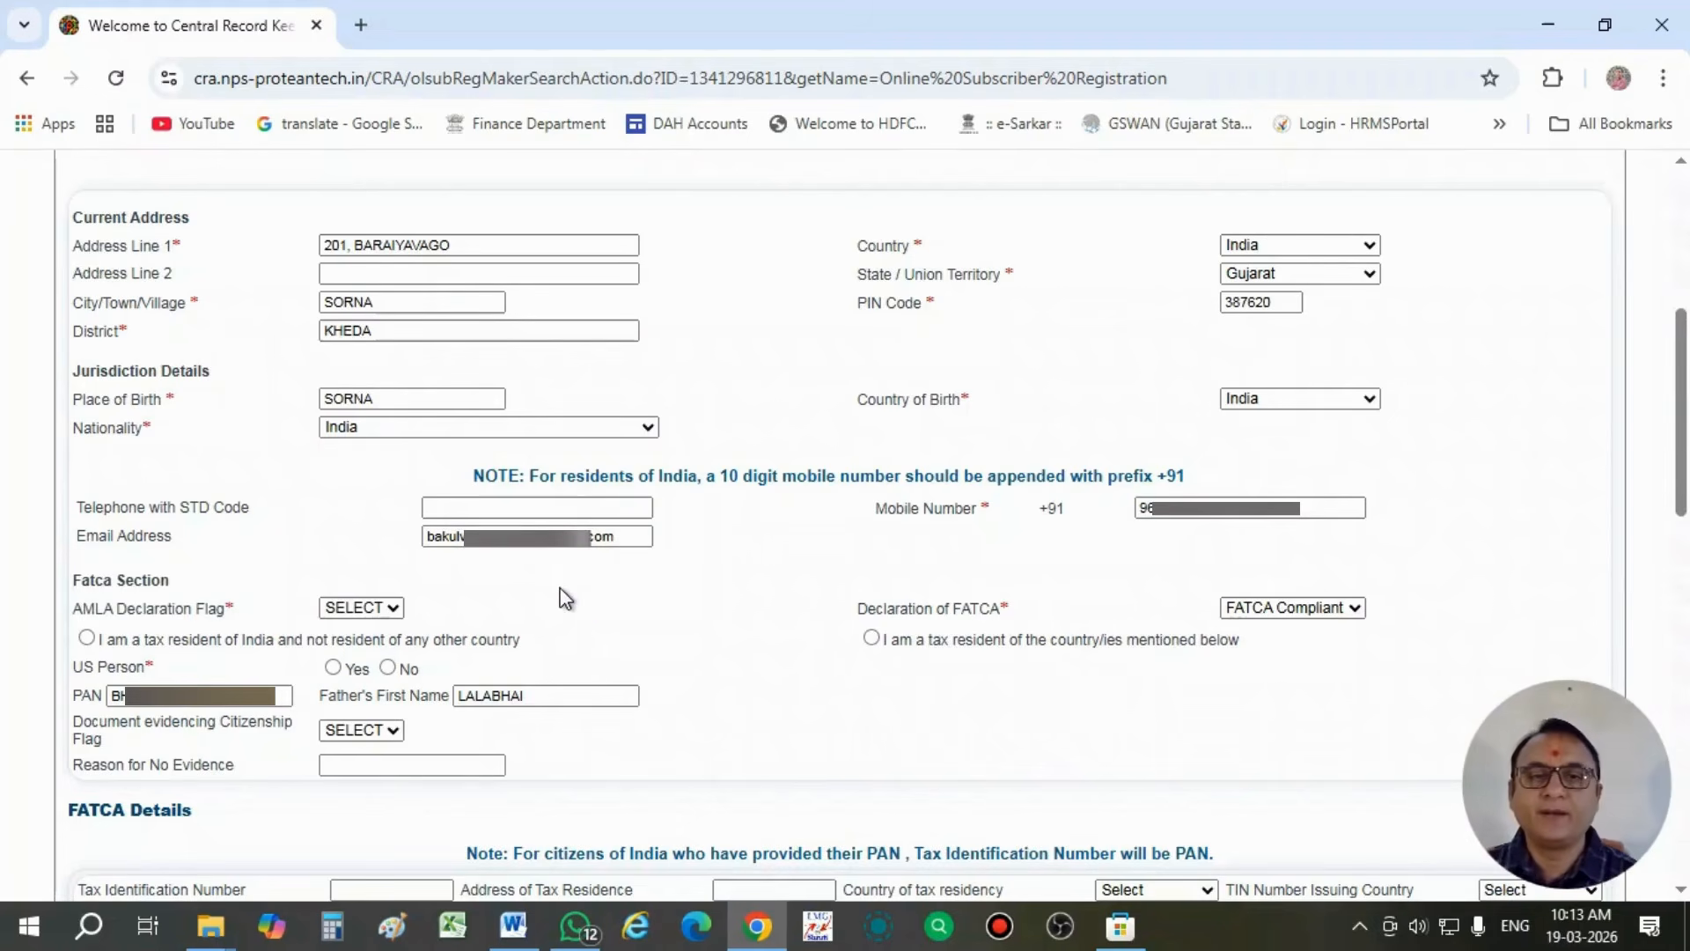
- Set the AMLA Declaration Flag to YES and declare the subscriber a tax resident of India and not of any other country
scroll(564, 598, down, 1)
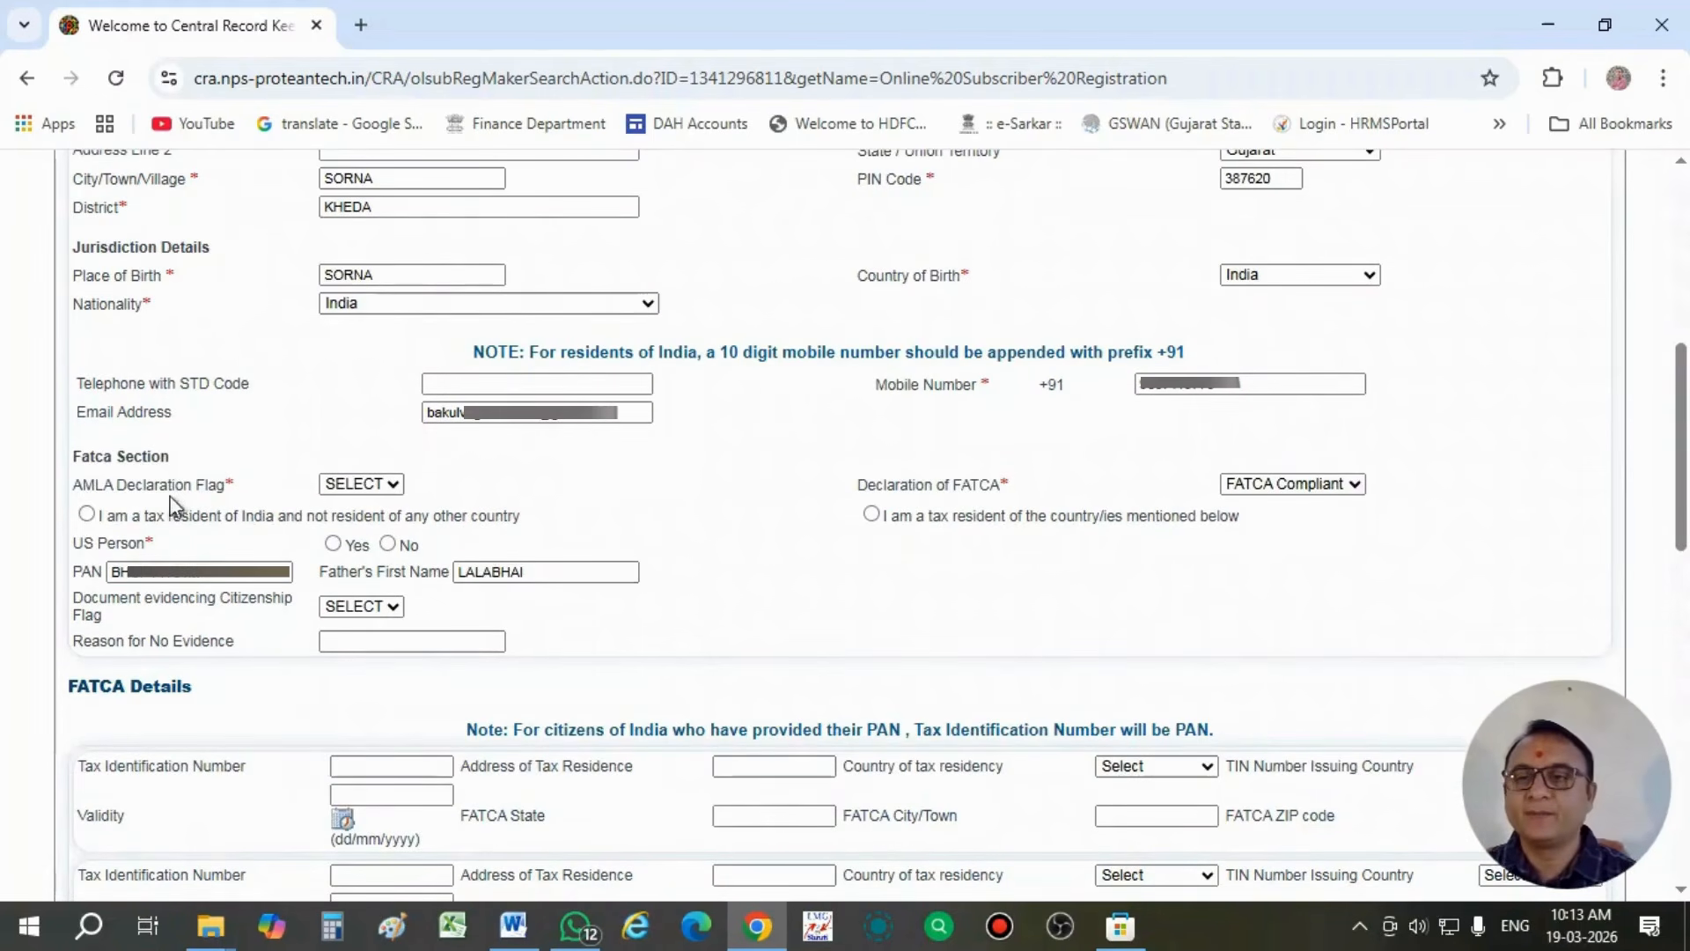
click(371, 489)
click(361, 541)
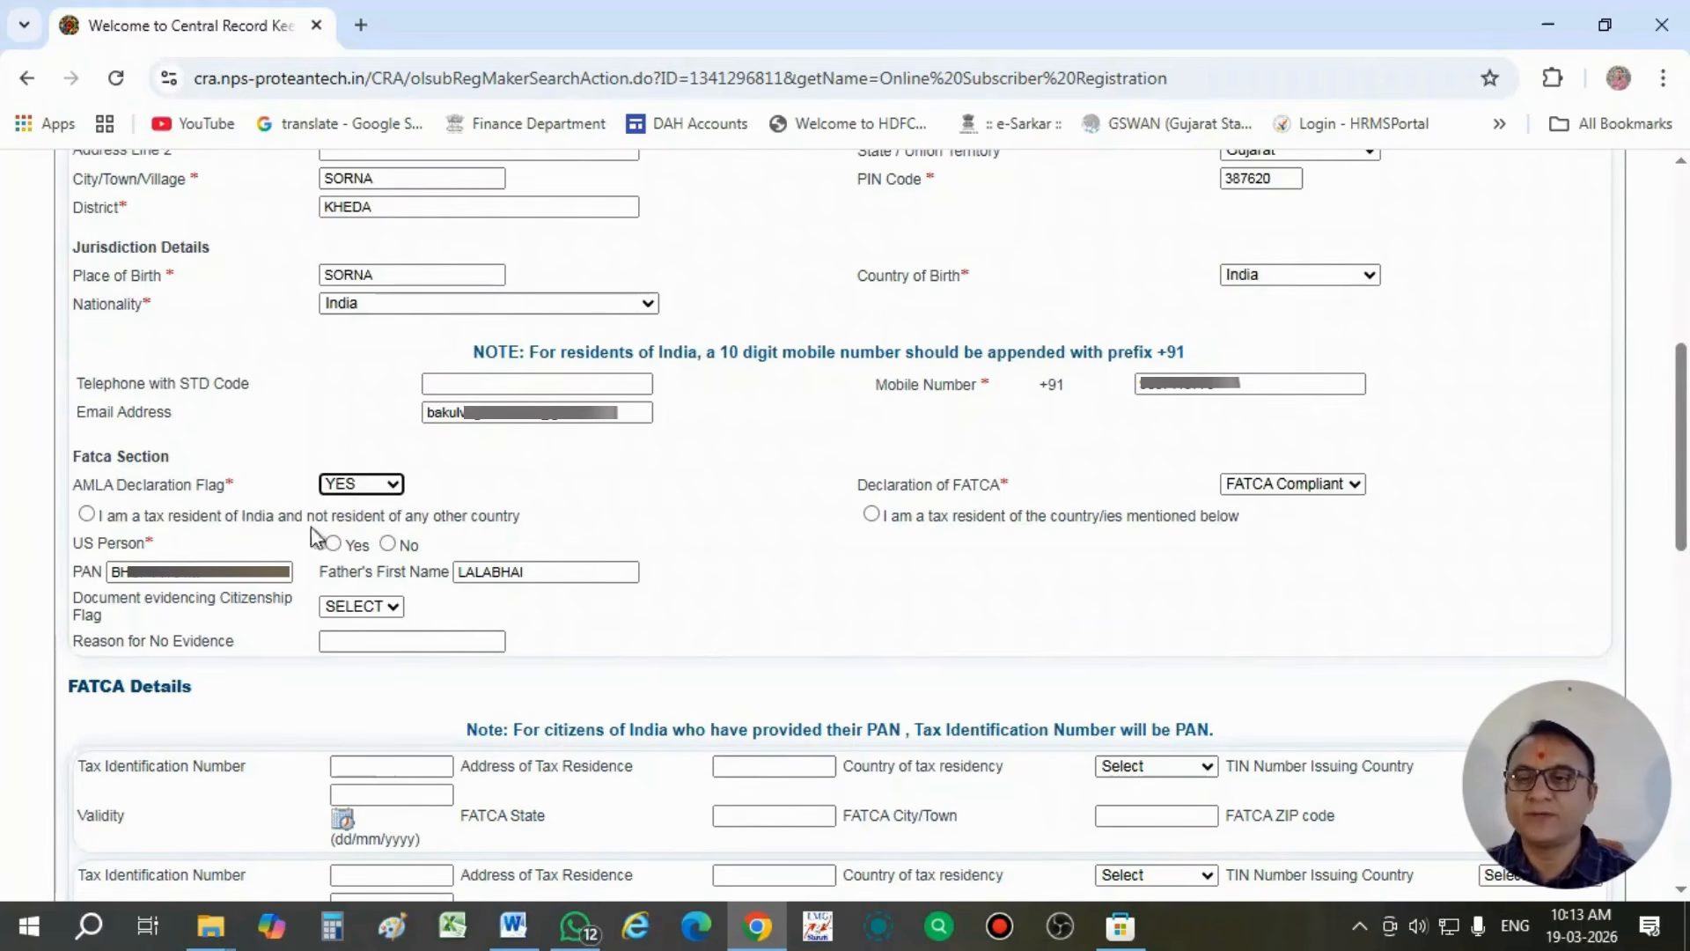
click(88, 514)
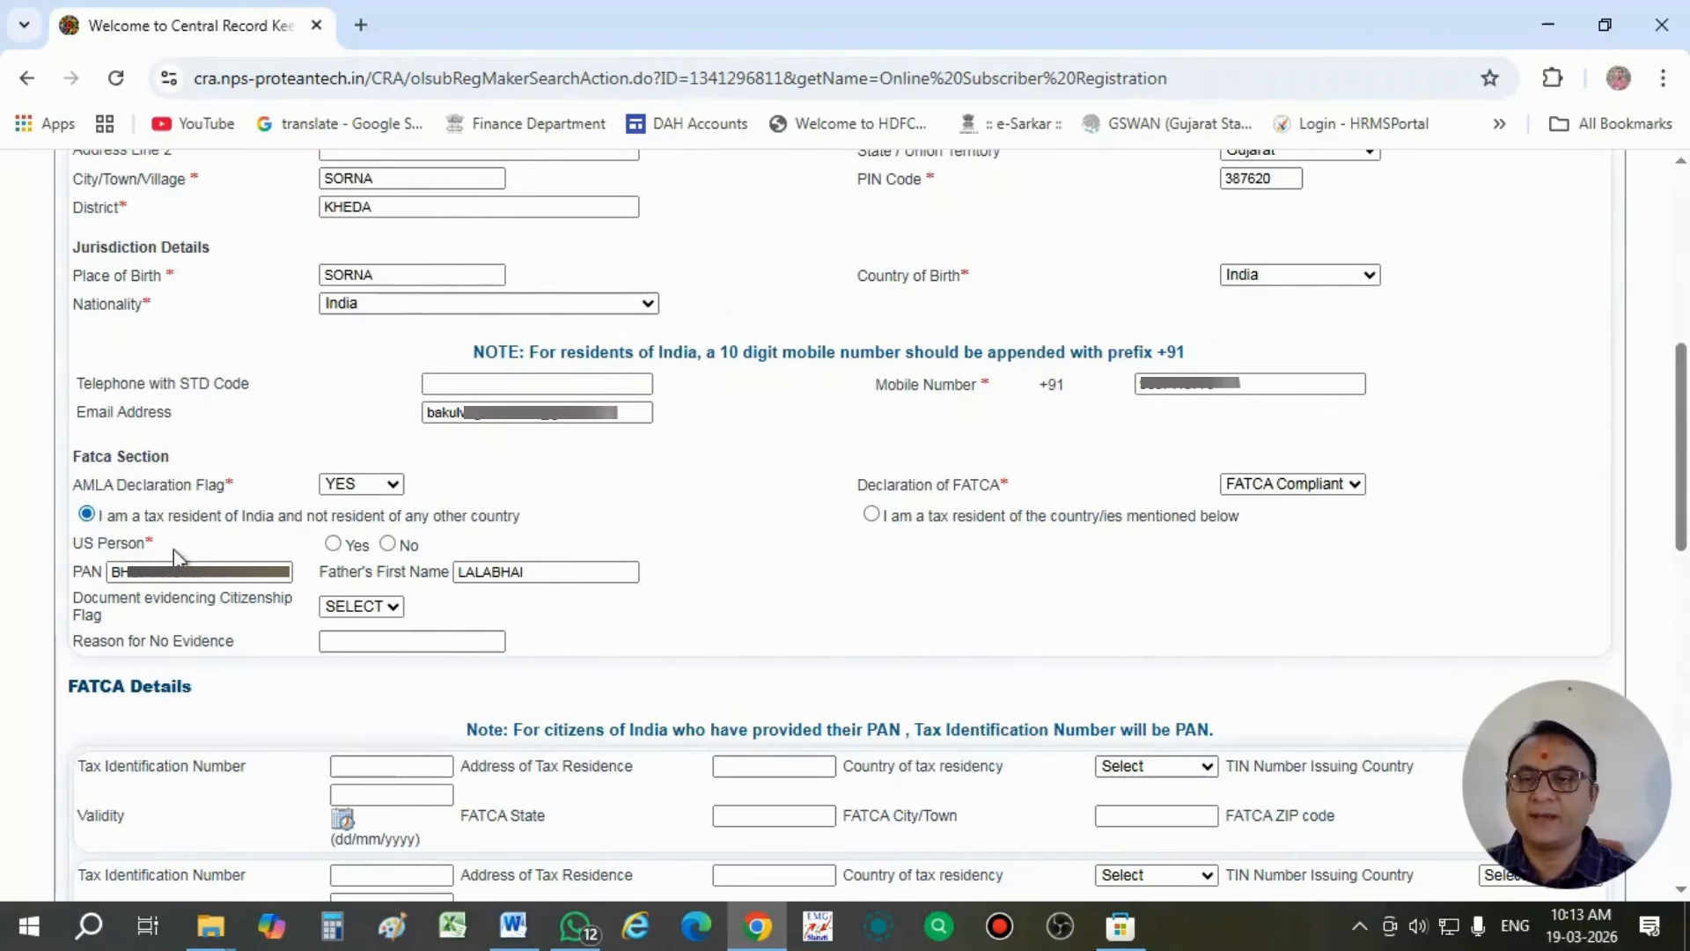
- Answer No for US Person and set the Document evidencing Citizenship Flag to YES
click(388, 545)
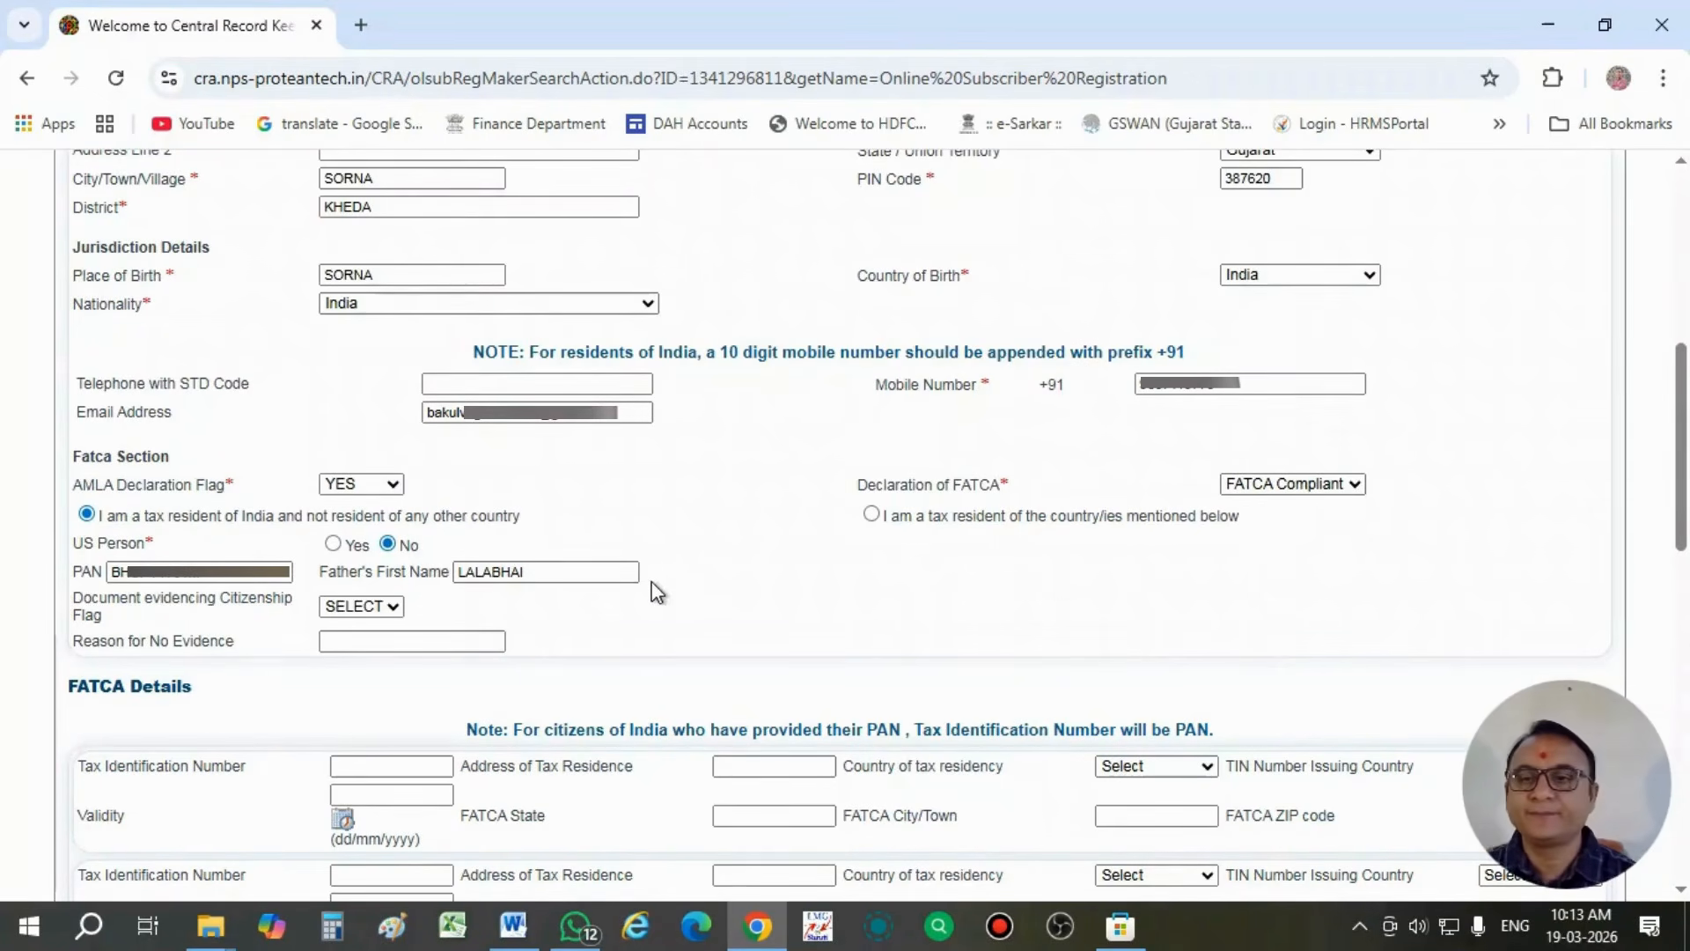
scroll(656, 591, down, 1)
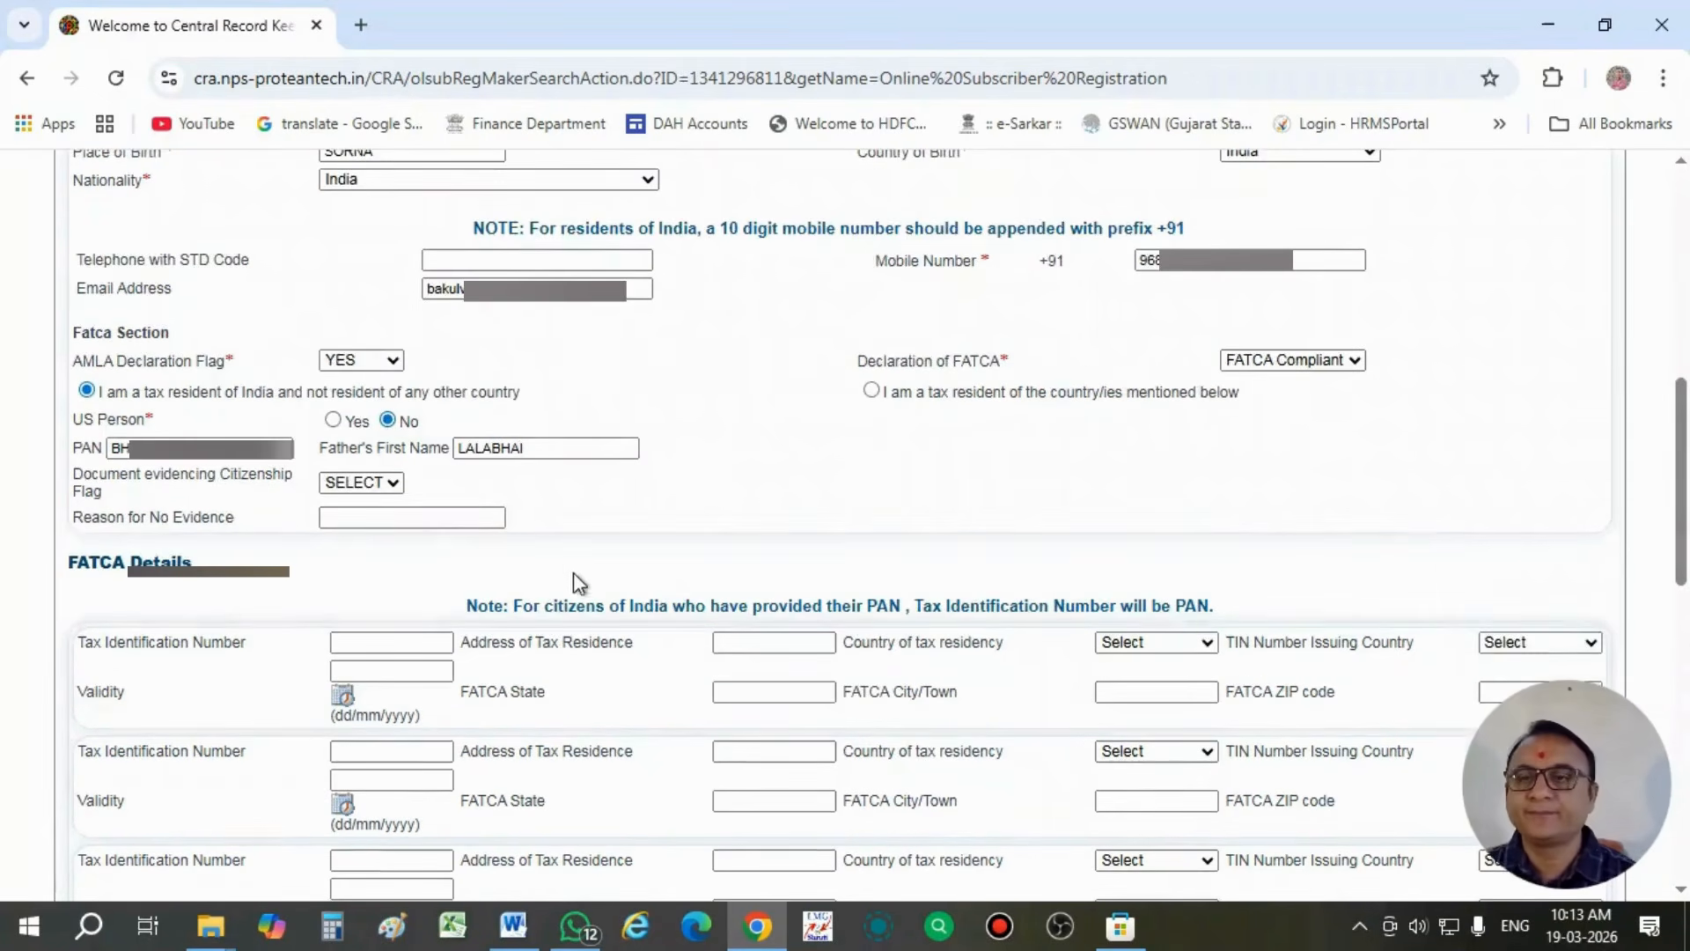
click(351, 493)
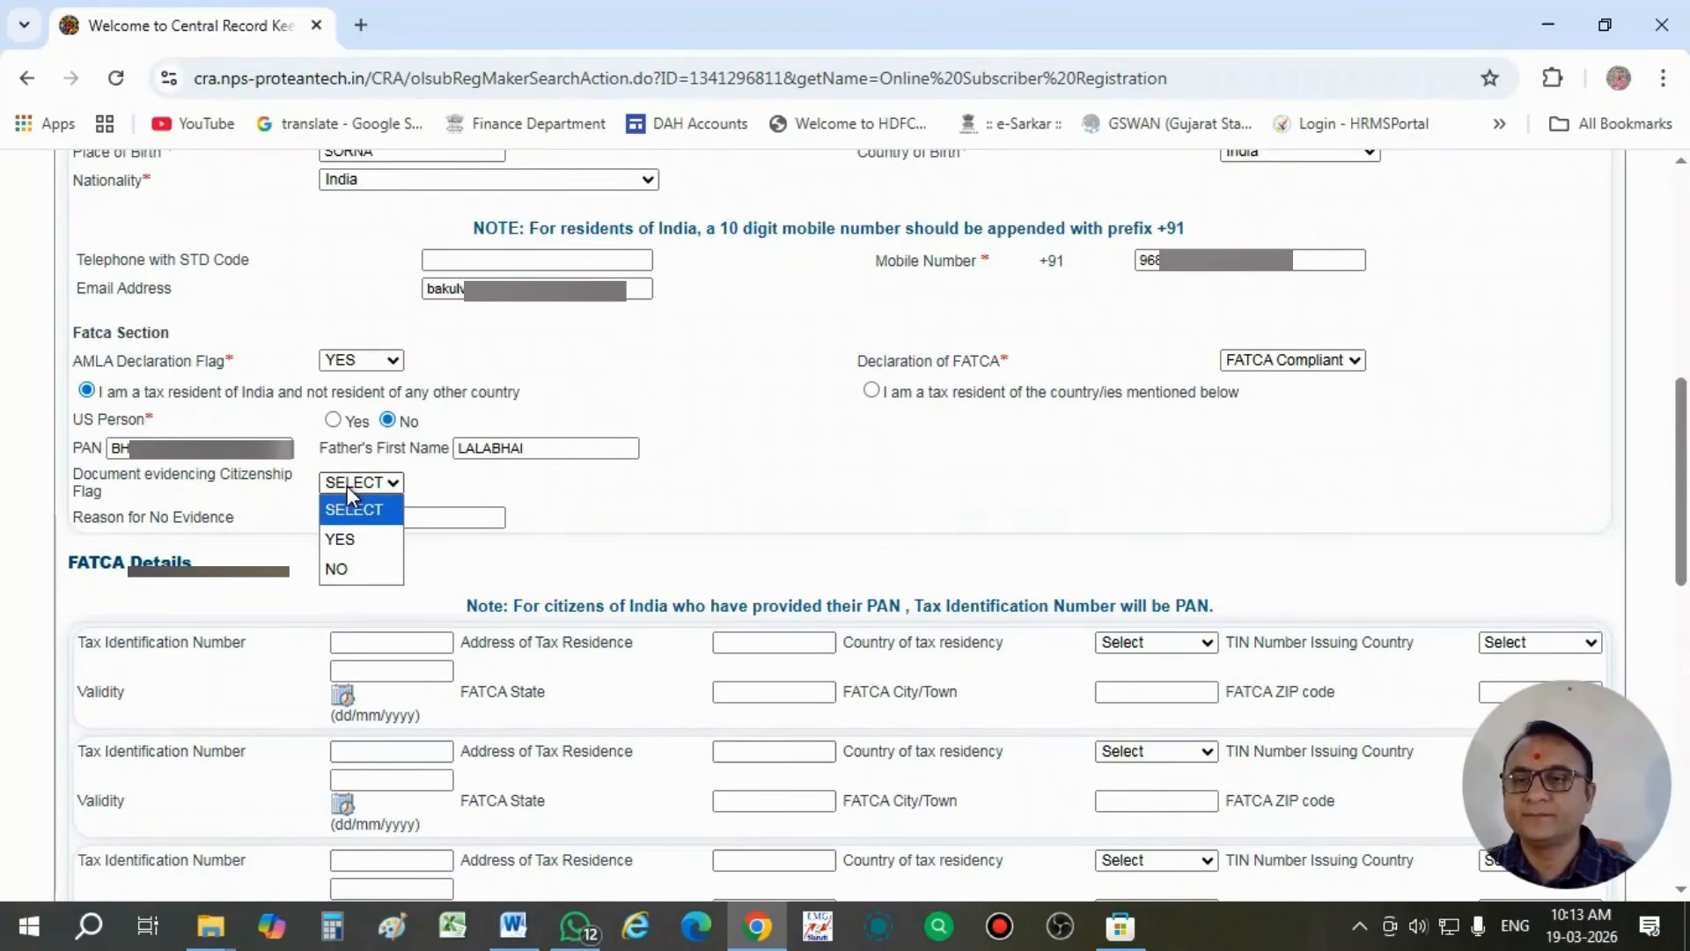
click(370, 546)
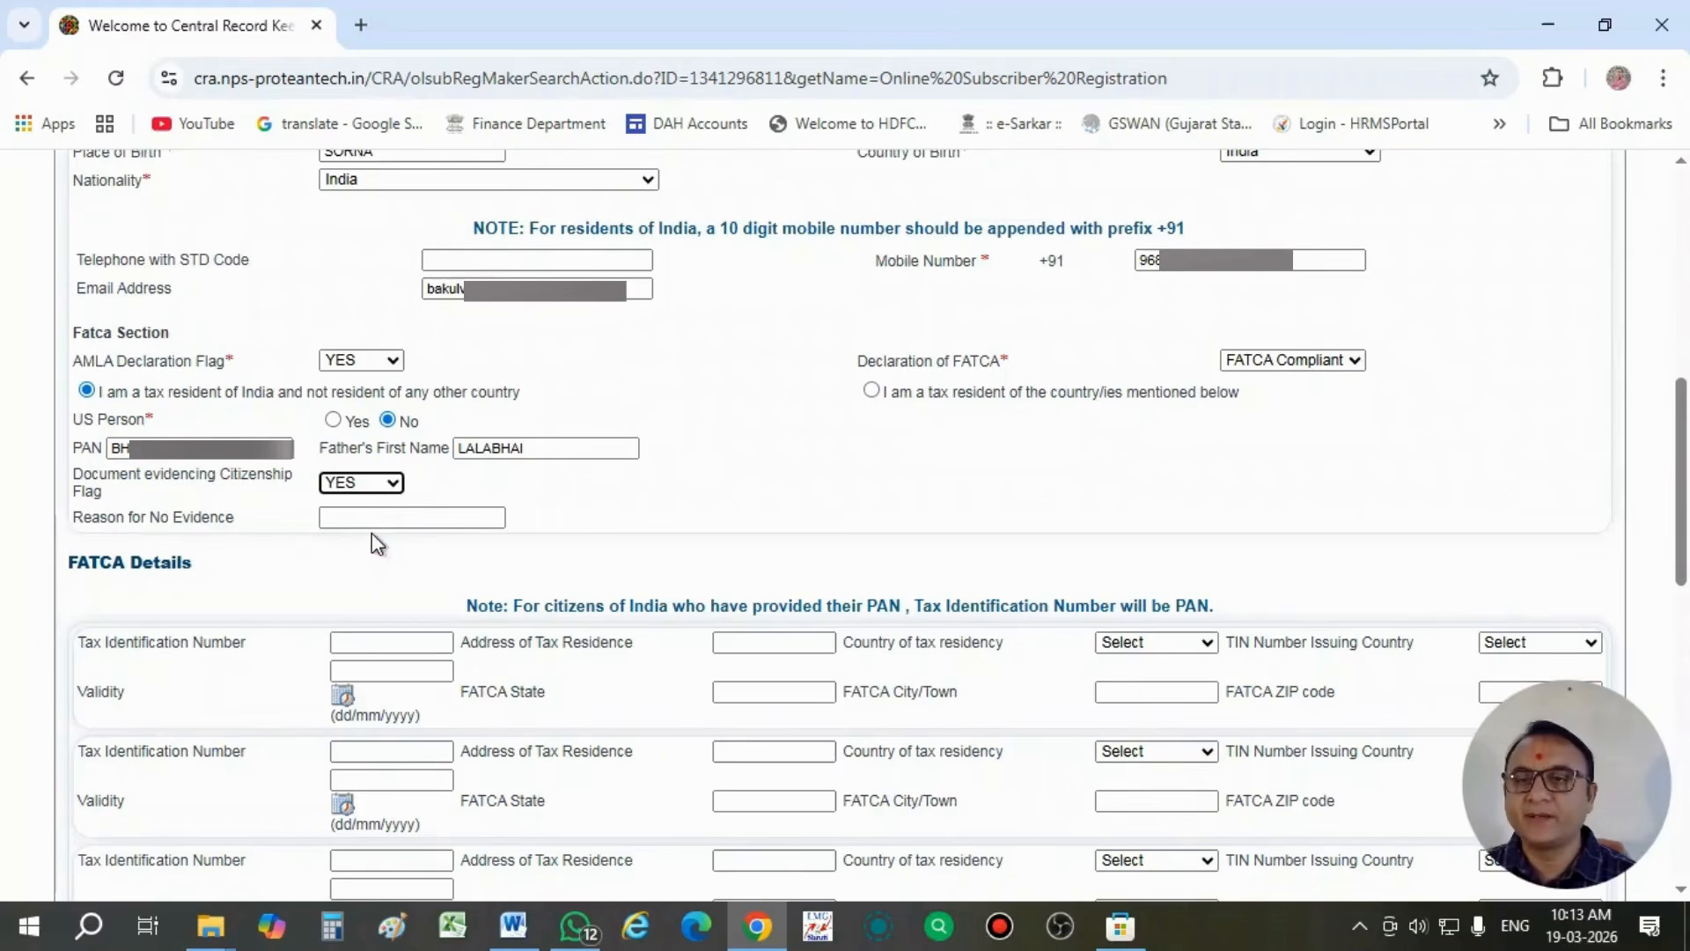
- Enter the subscriber's PAN as the Tax Identification Number in the first FATCA Details entry
scroll(372, 531, down, 2)
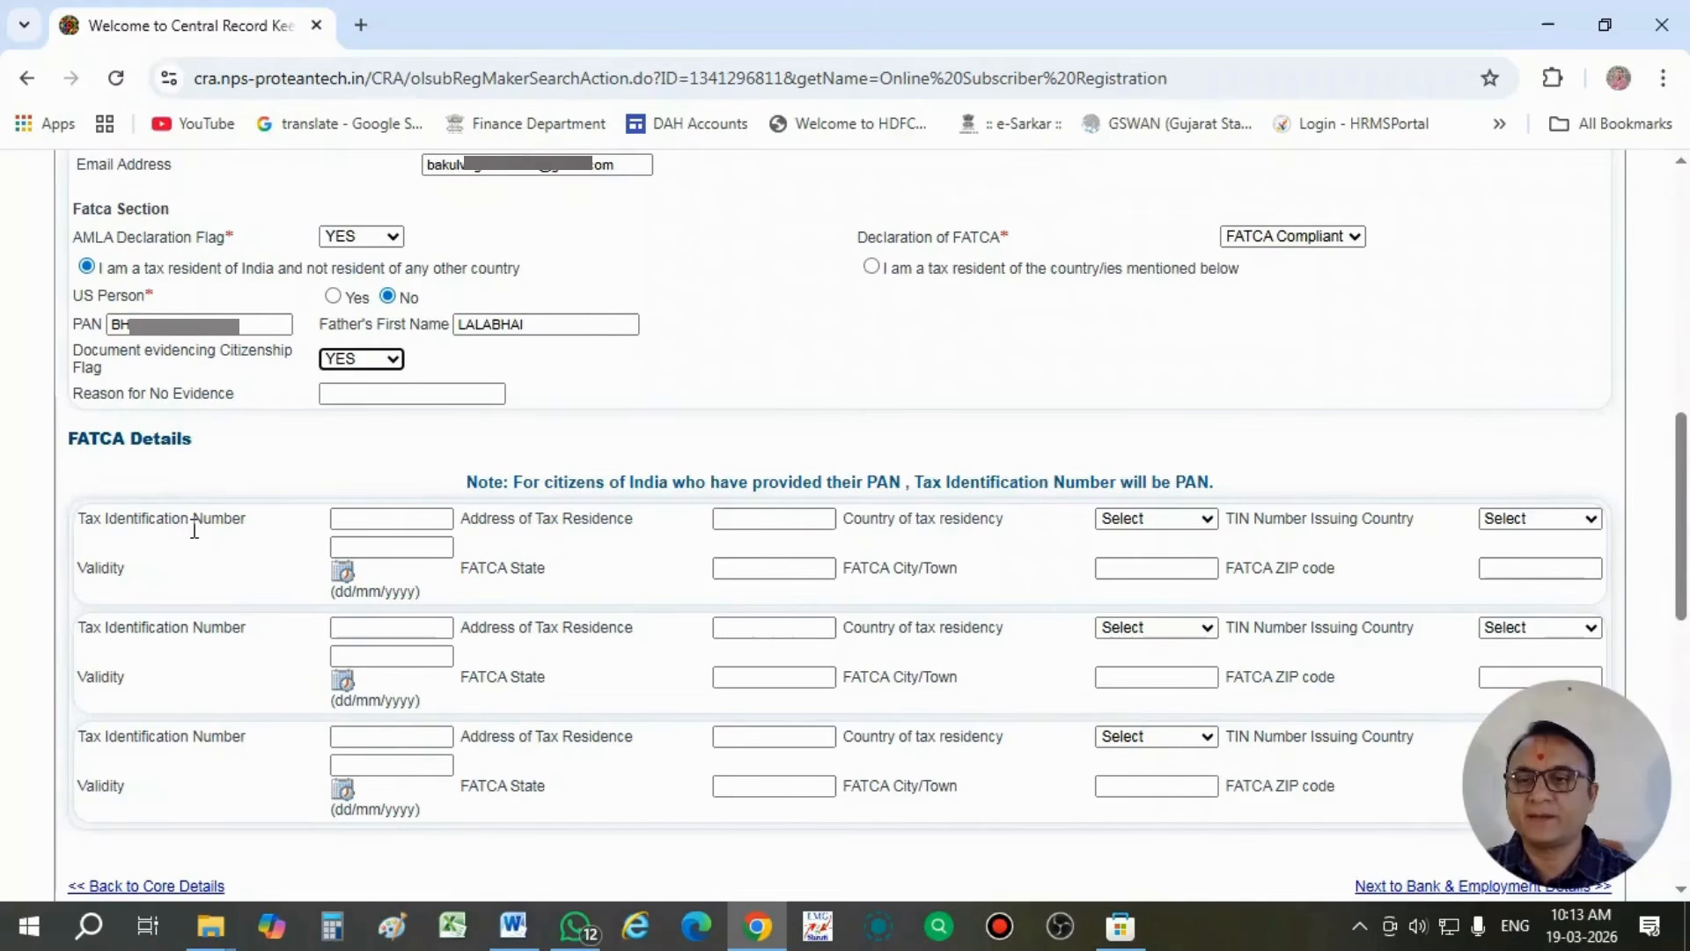
click(349, 521)
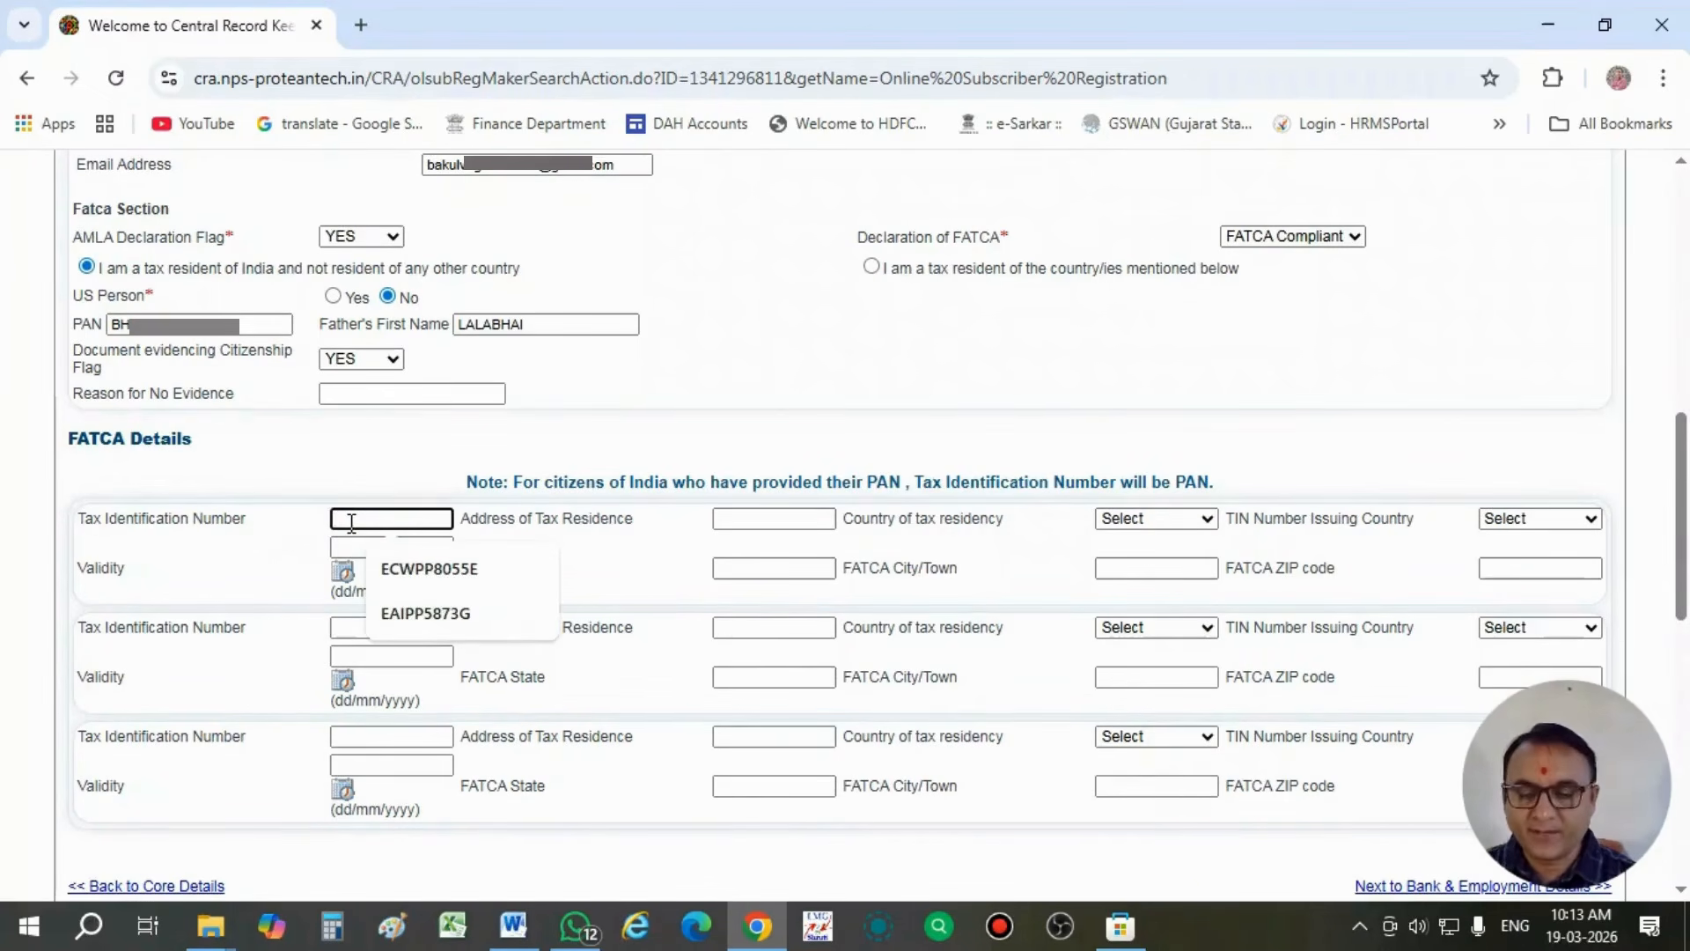
text(bh)
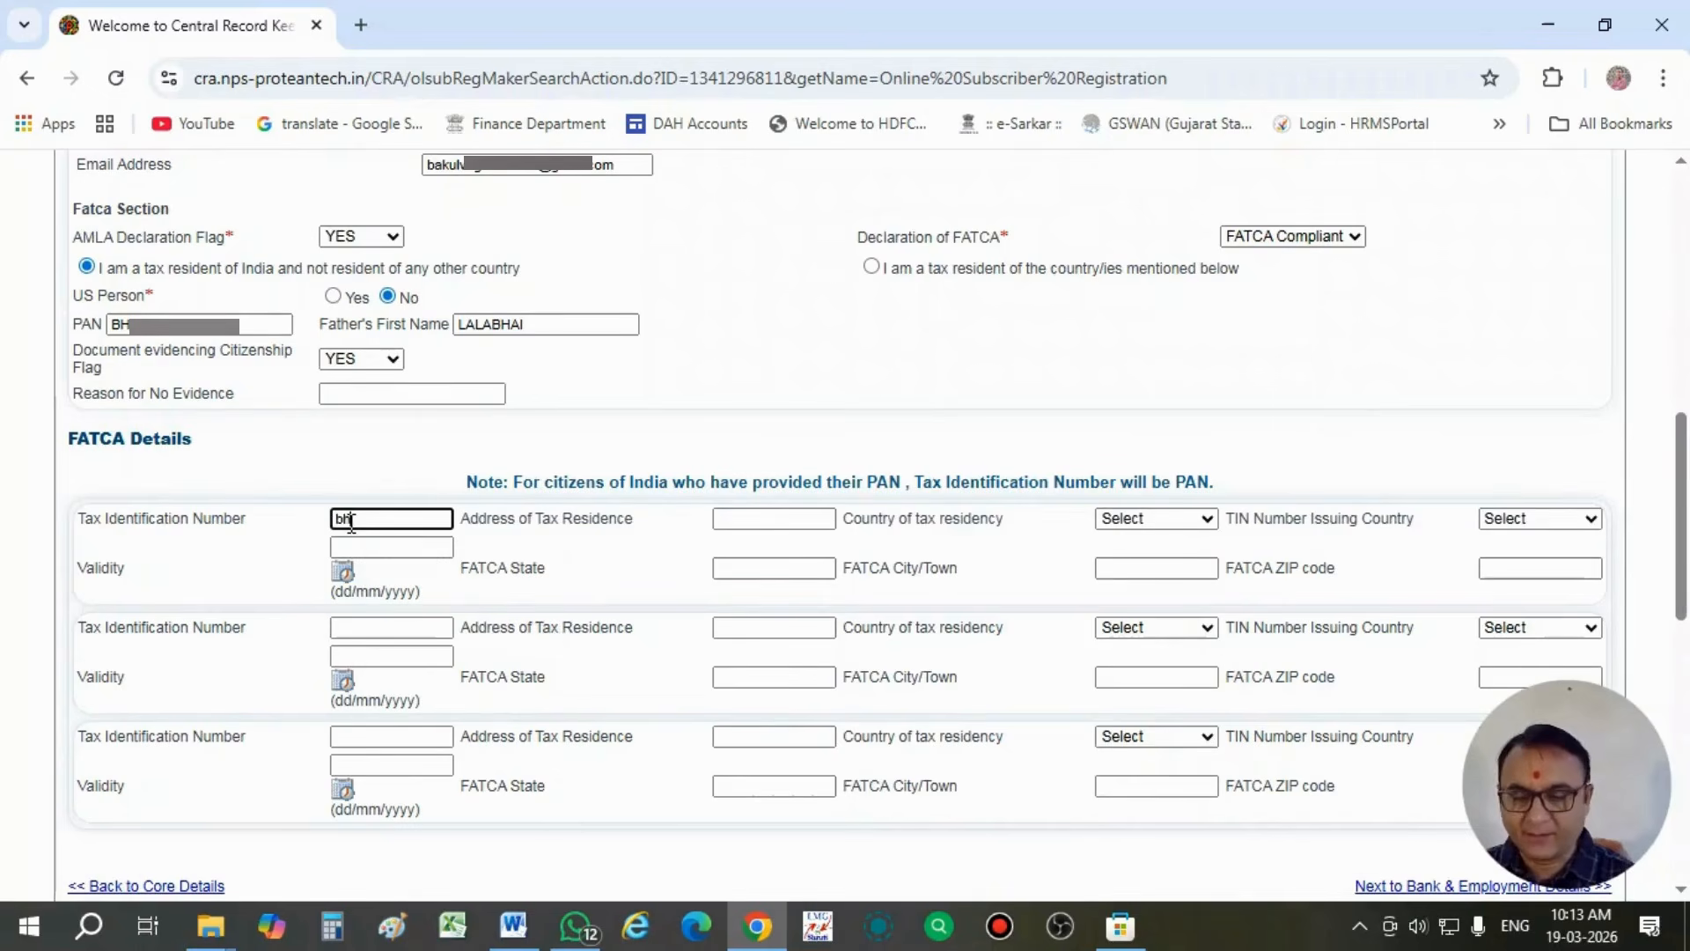
text(s)
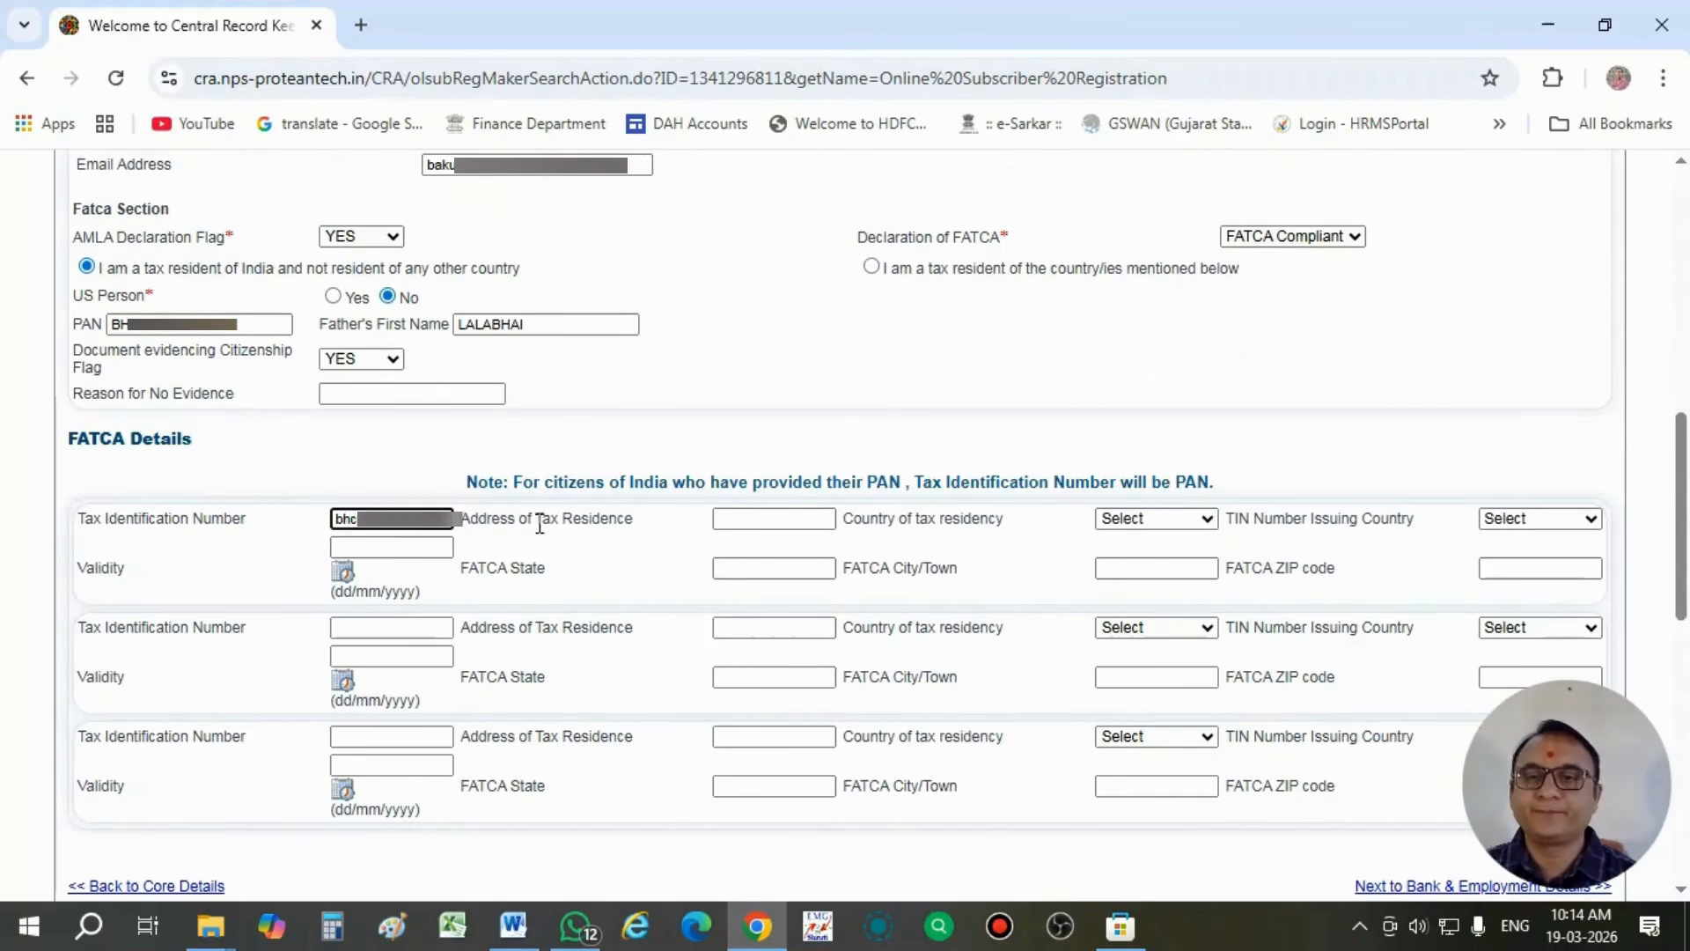
- Fill in INDIA as the Address of Tax Residence in the first FATCA Details entry
click(735, 523)
click(741, 520)
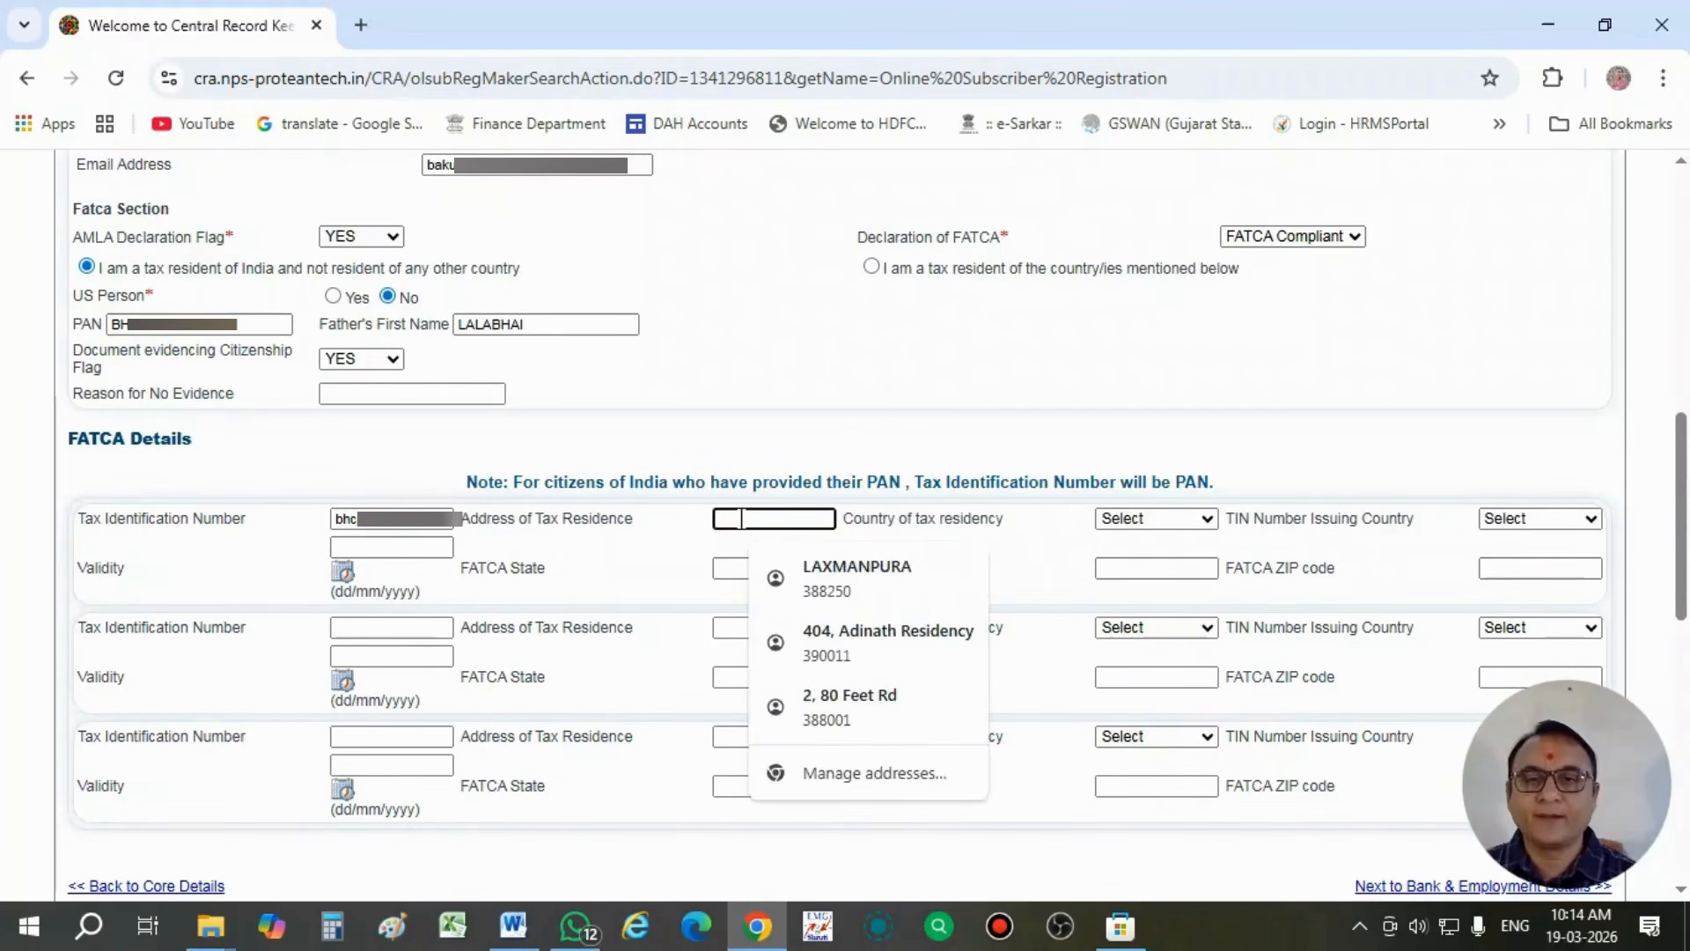
text(INDIA)
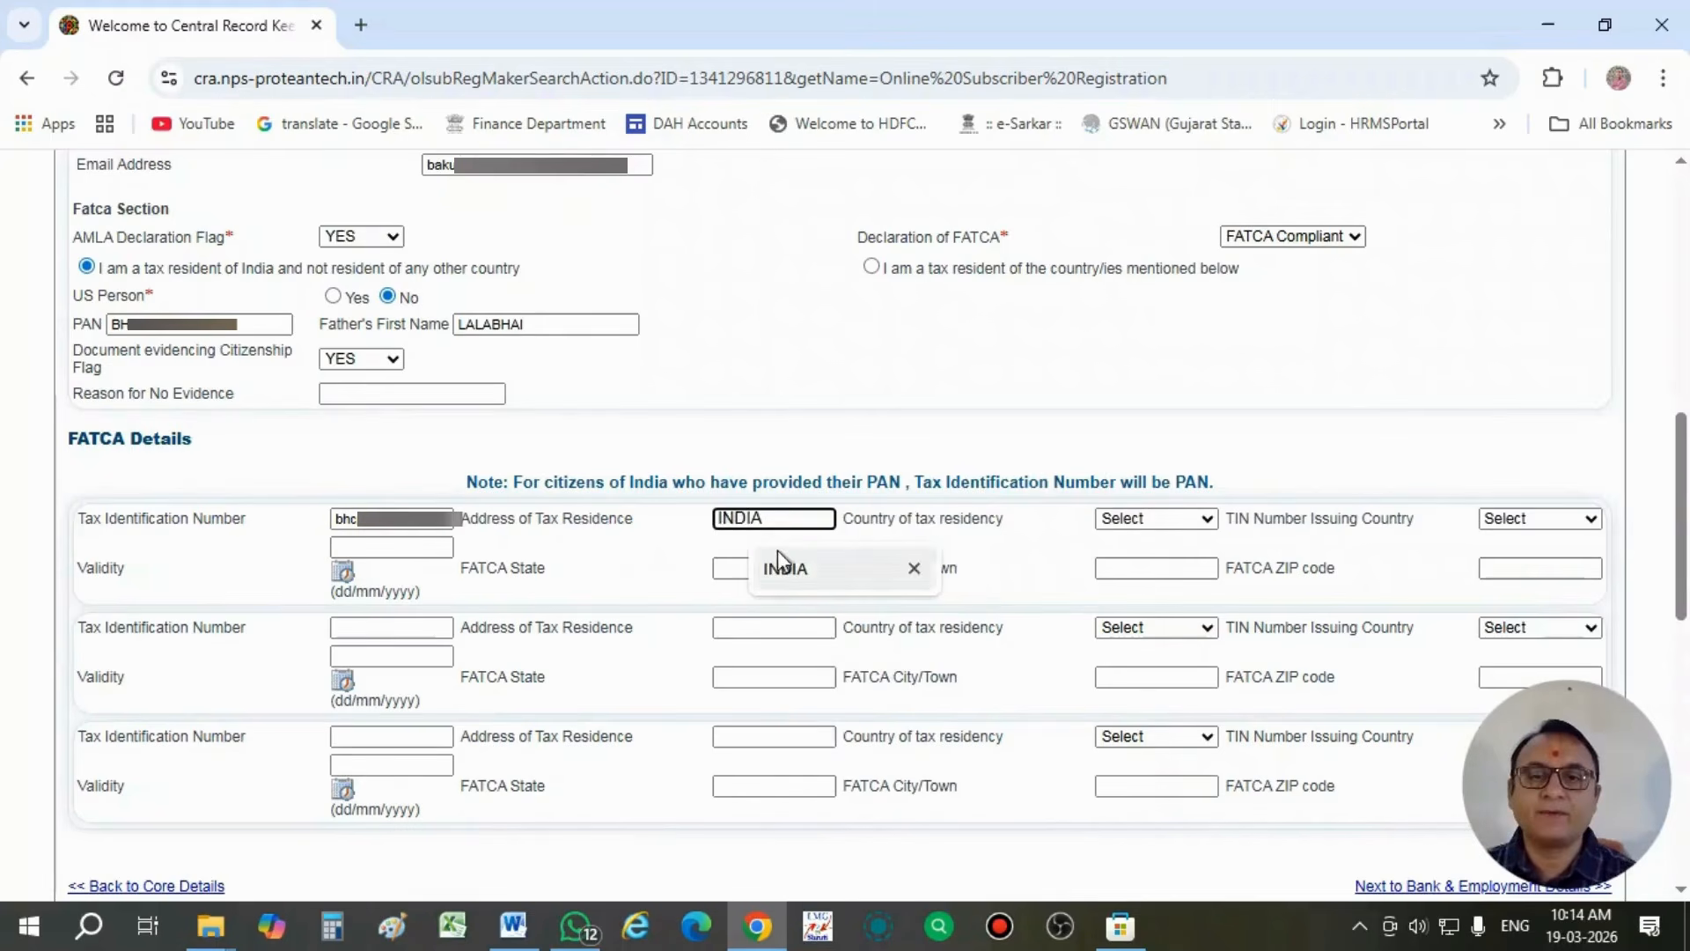
click(778, 555)
- Set the first FATCA entry's country of tax residency and TIN Number Issuing Country to India
click(1145, 520)
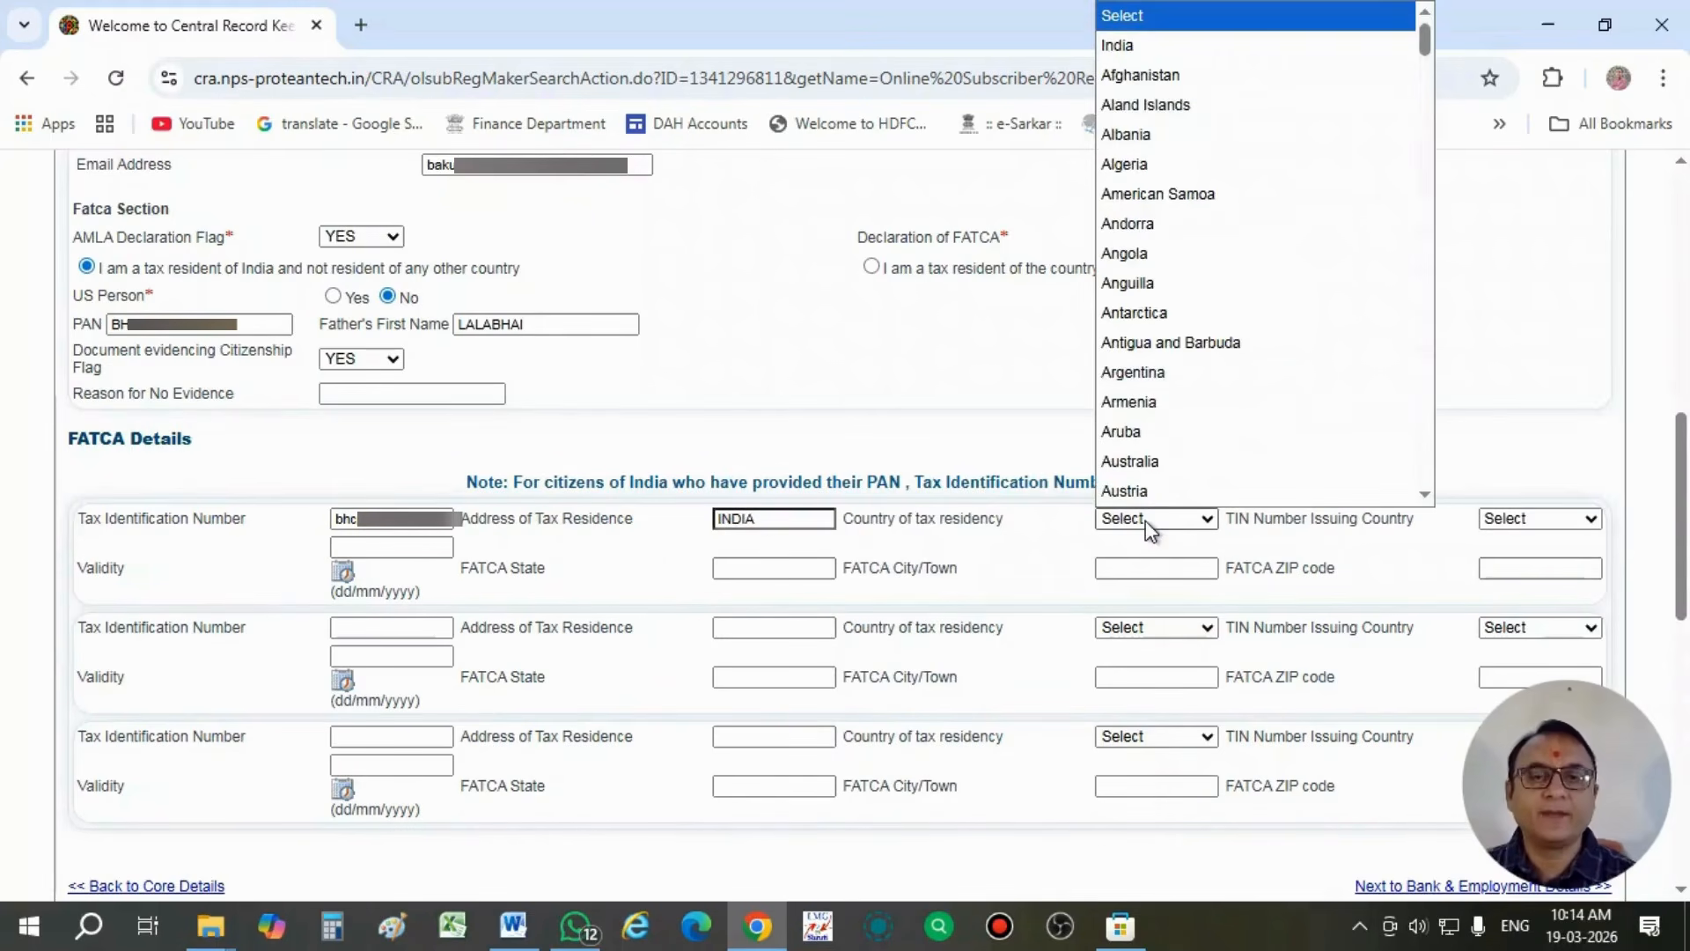
key(Down)
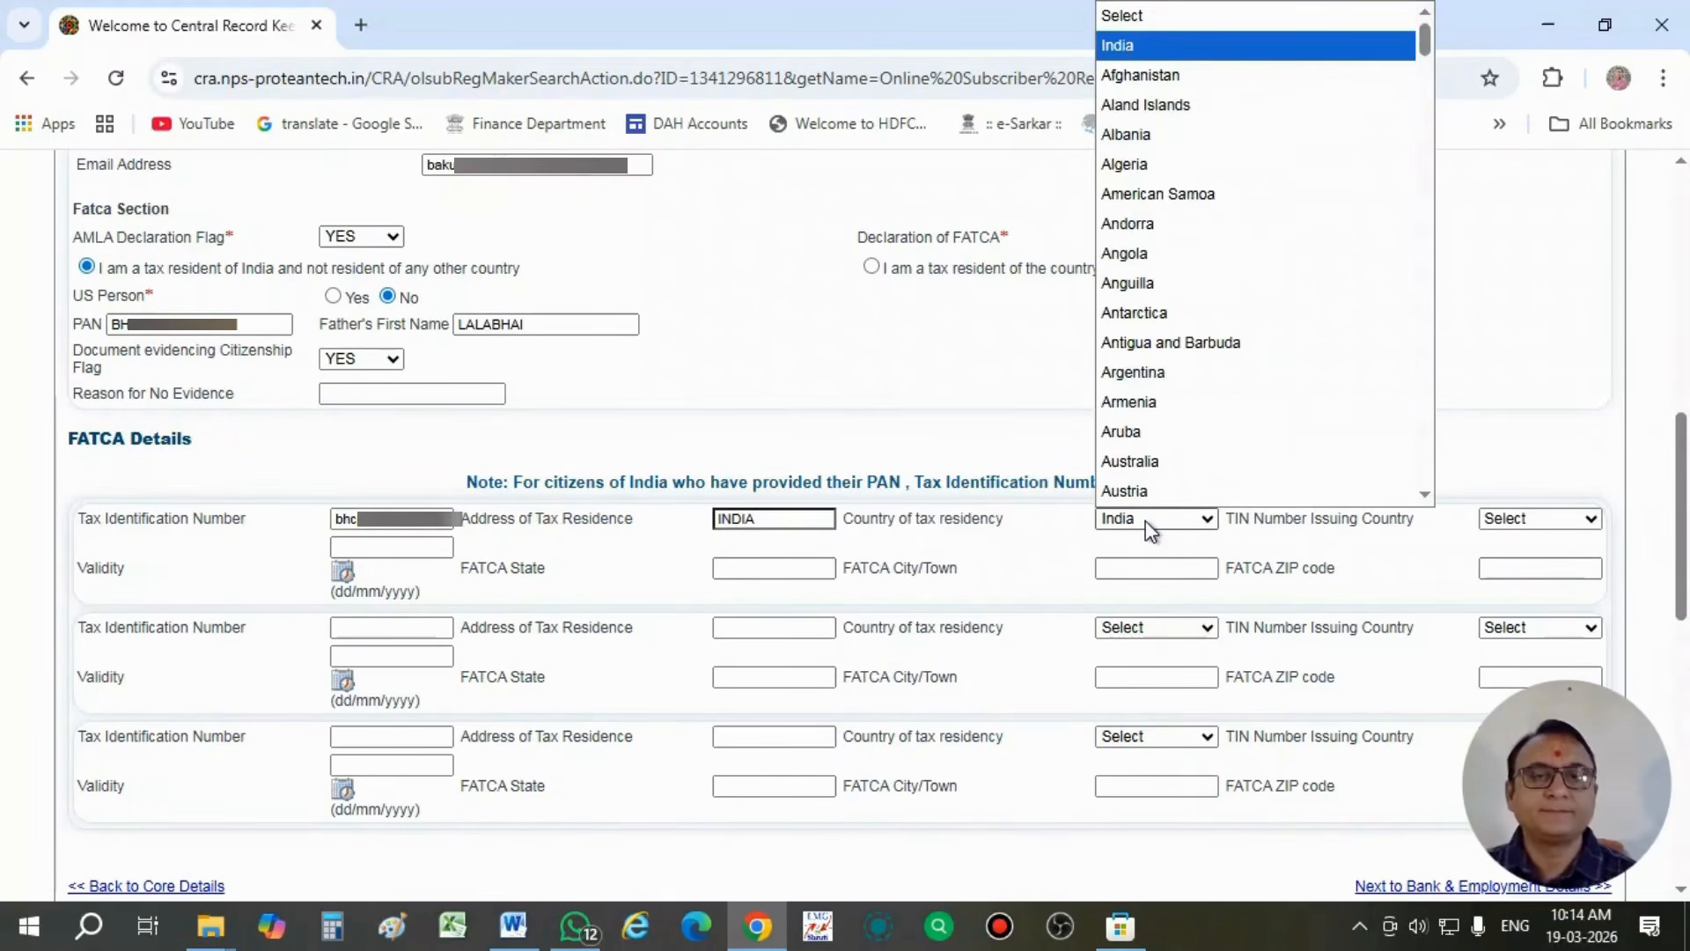
key(Return)
click(1512, 520)
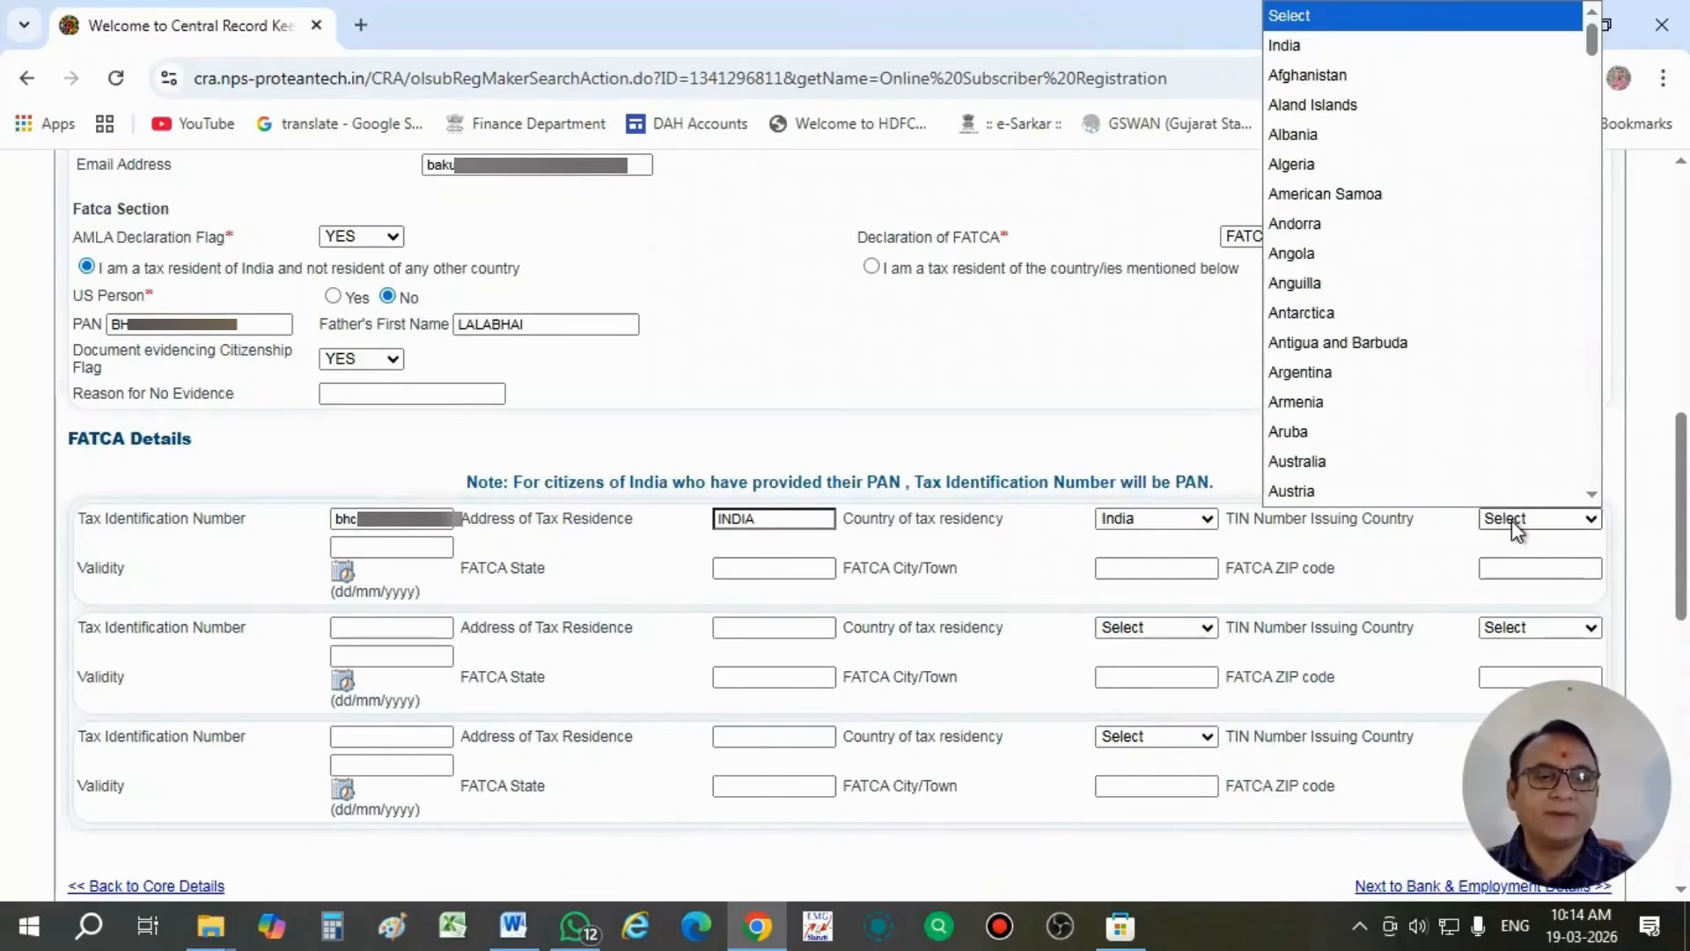
key(Down)
key(Return)
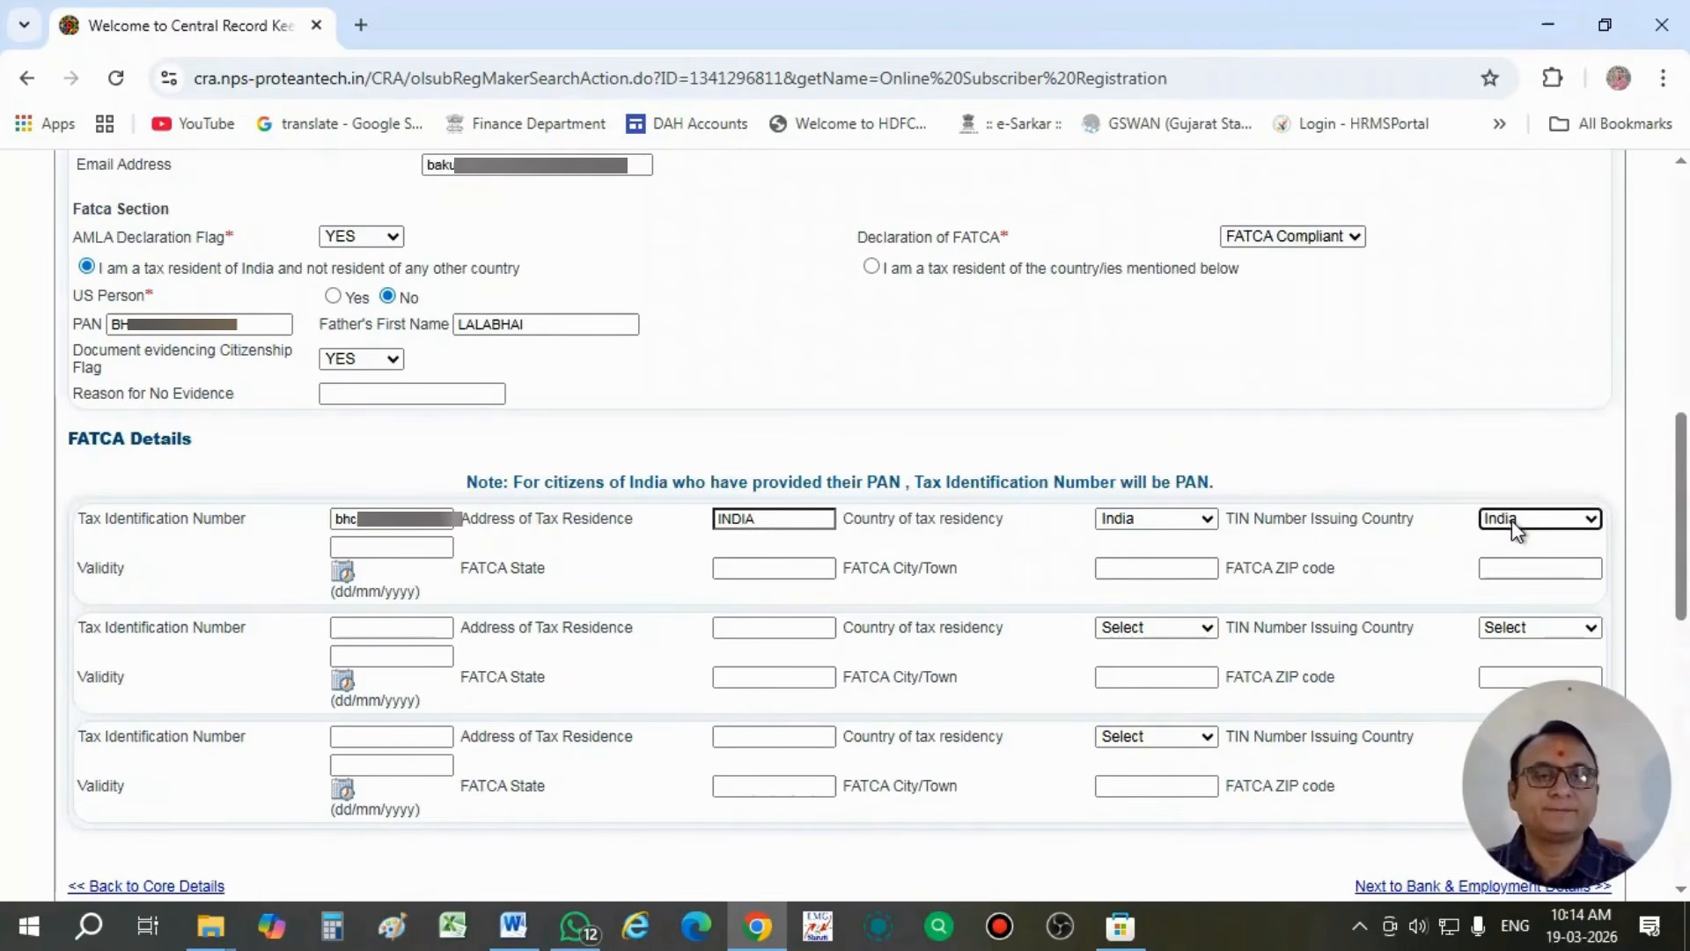
- Fill in the first FATCA entry's state as Gujarat, using the first saved address suggestion
click(744, 566)
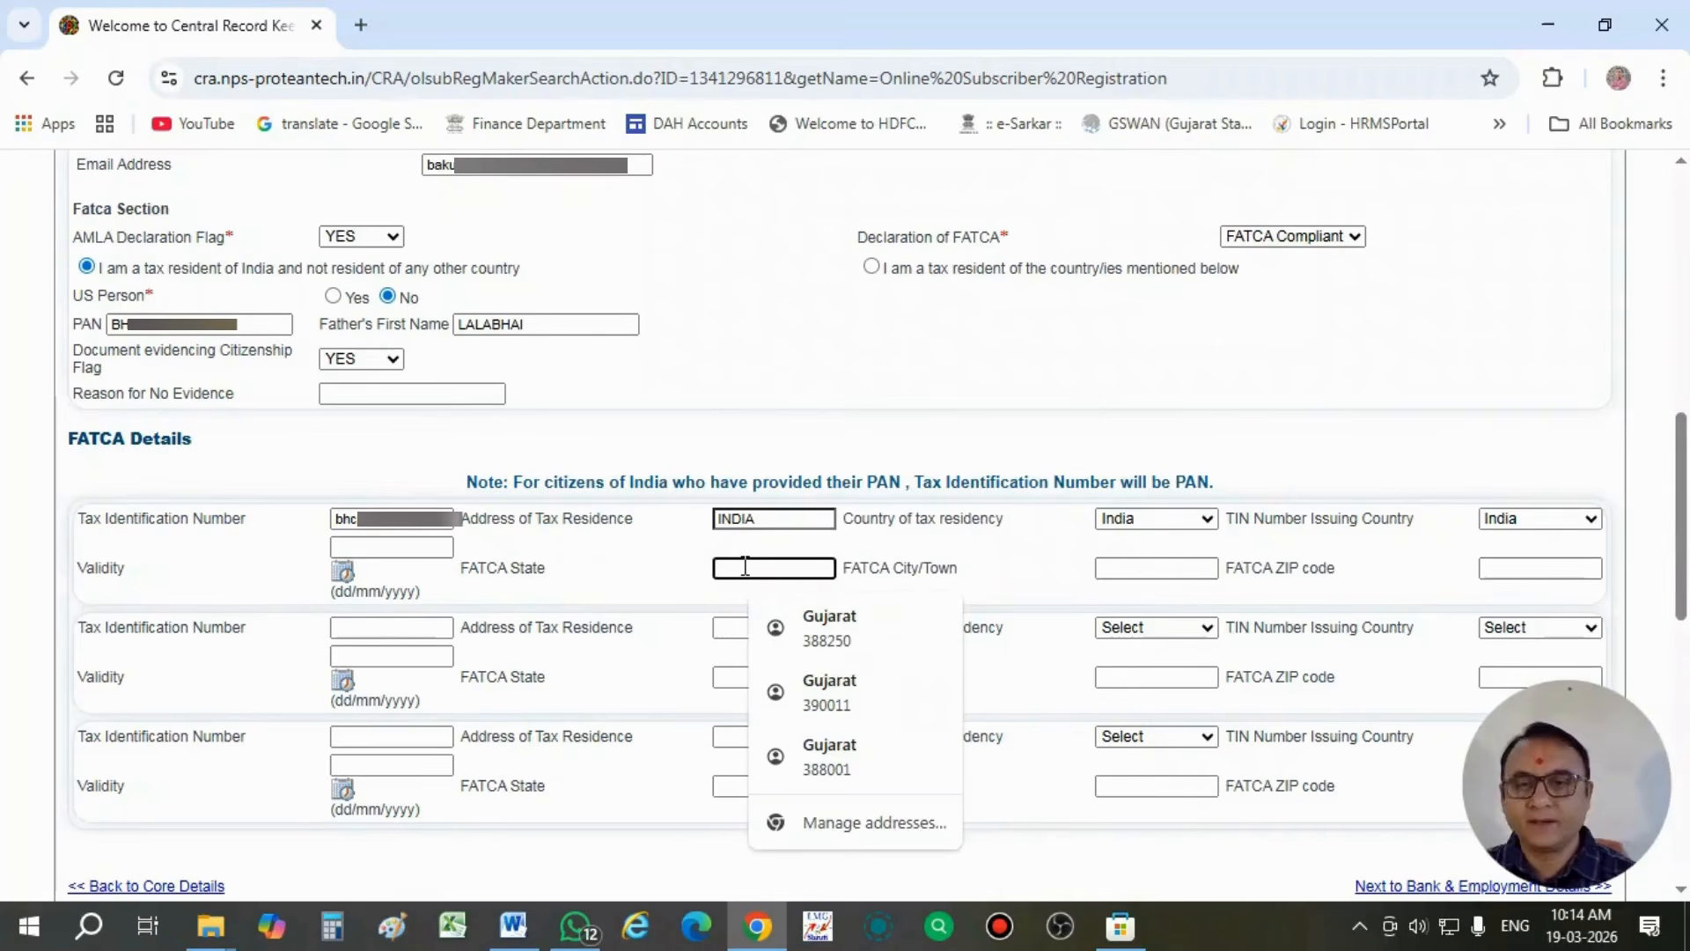
text(gu)
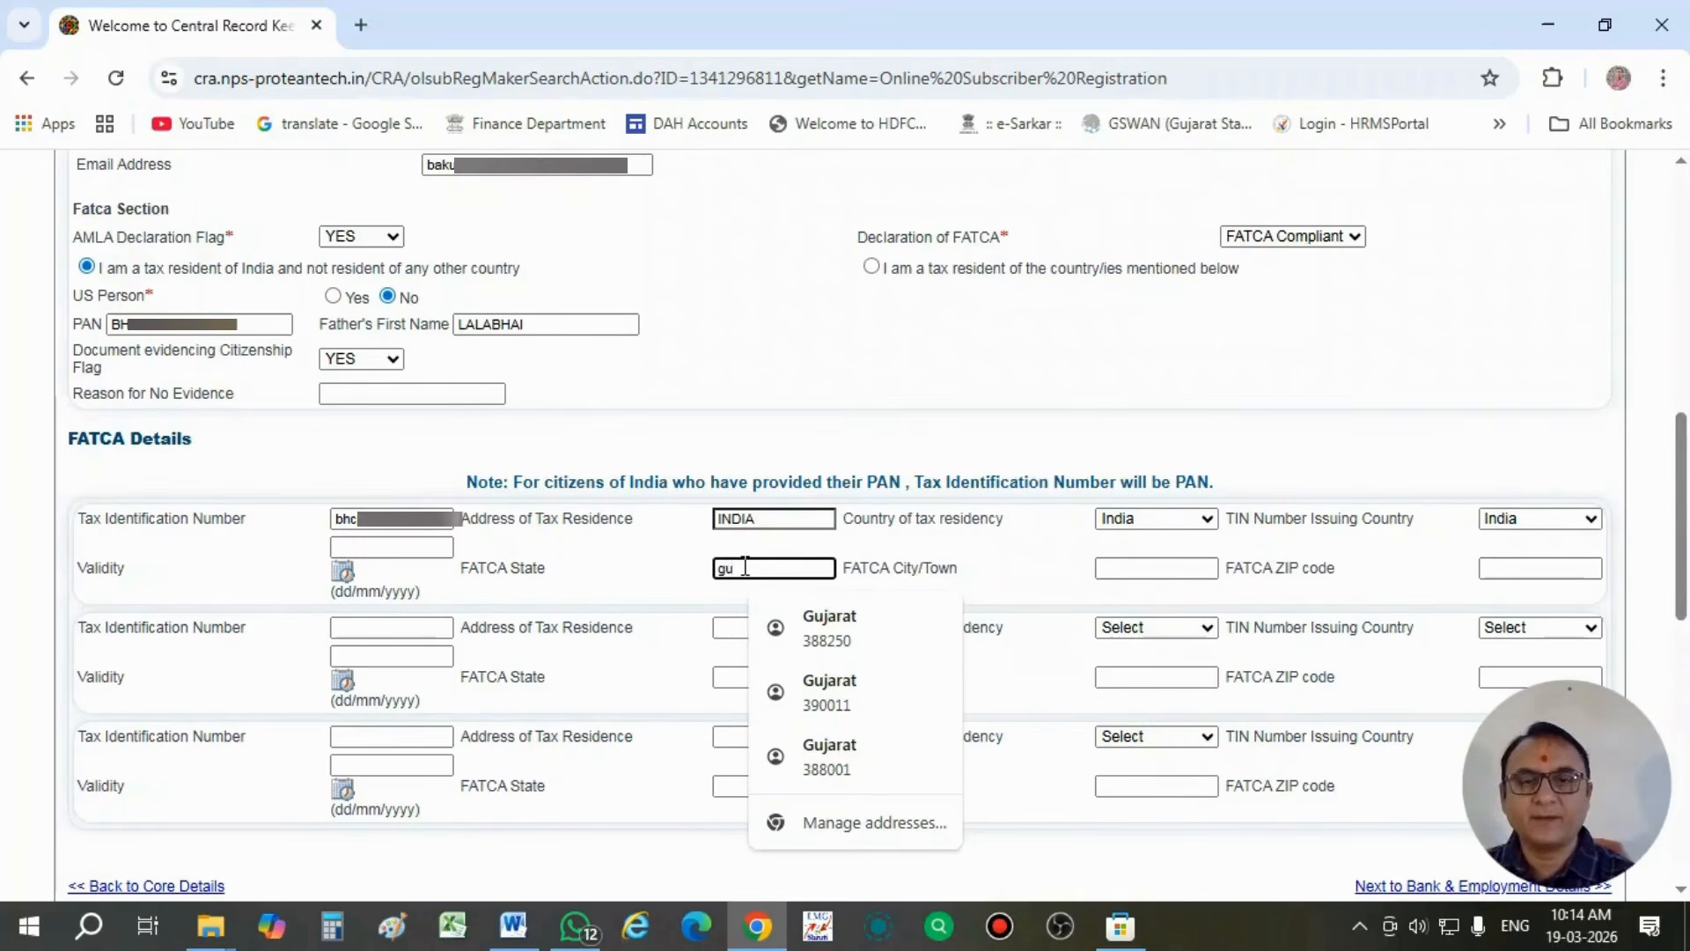
click(823, 627)
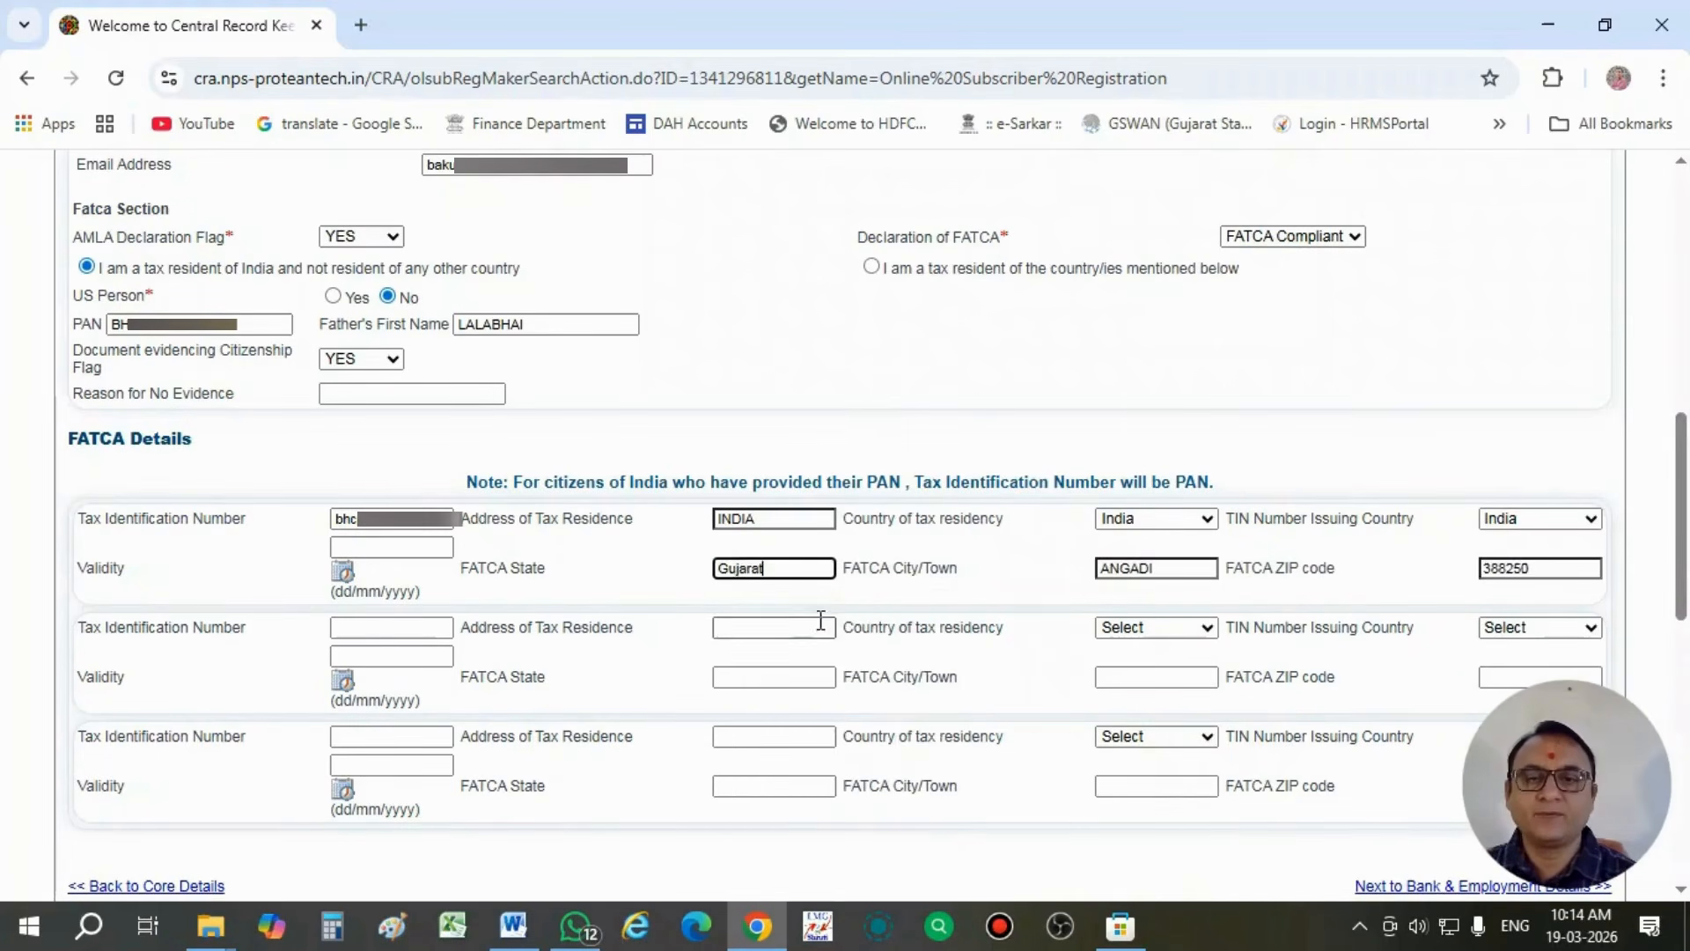
- Replace the autofilled City/Town in the first FATCA Details entry with the subscriber's own town
click(1158, 568)
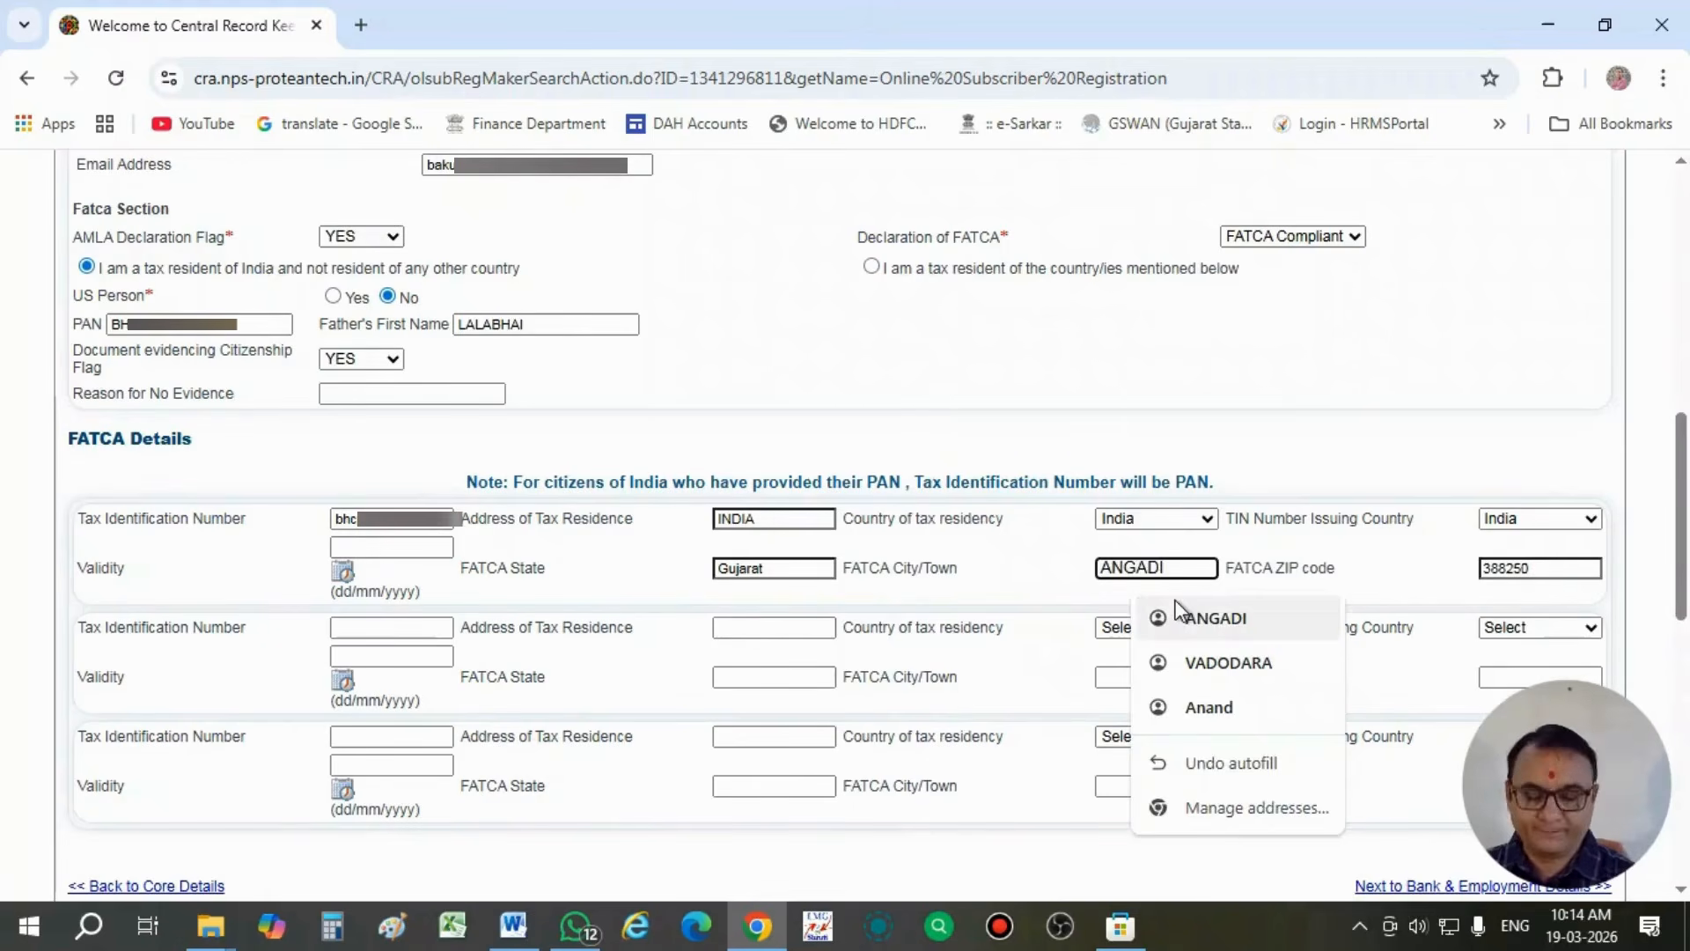
key(BackSpace)
key(BackSpace)
key(BackSpace)
key(BackSpace)
key(BackSpace)
key(BackSpace)
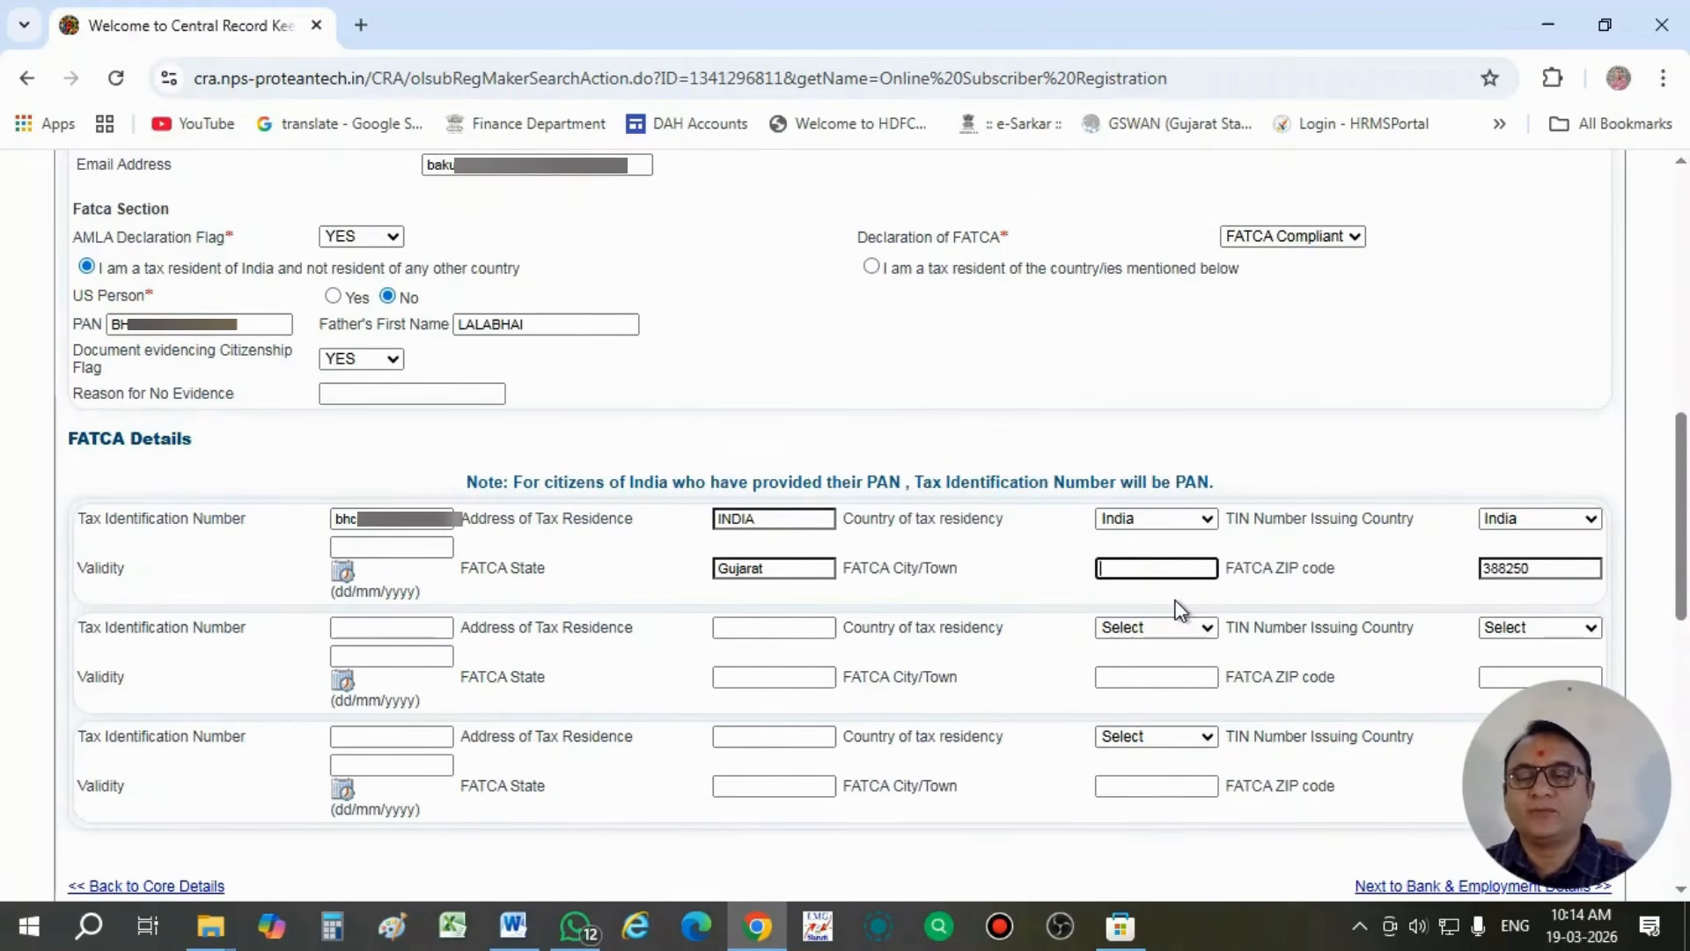
scroll(1179, 608, up, 3)
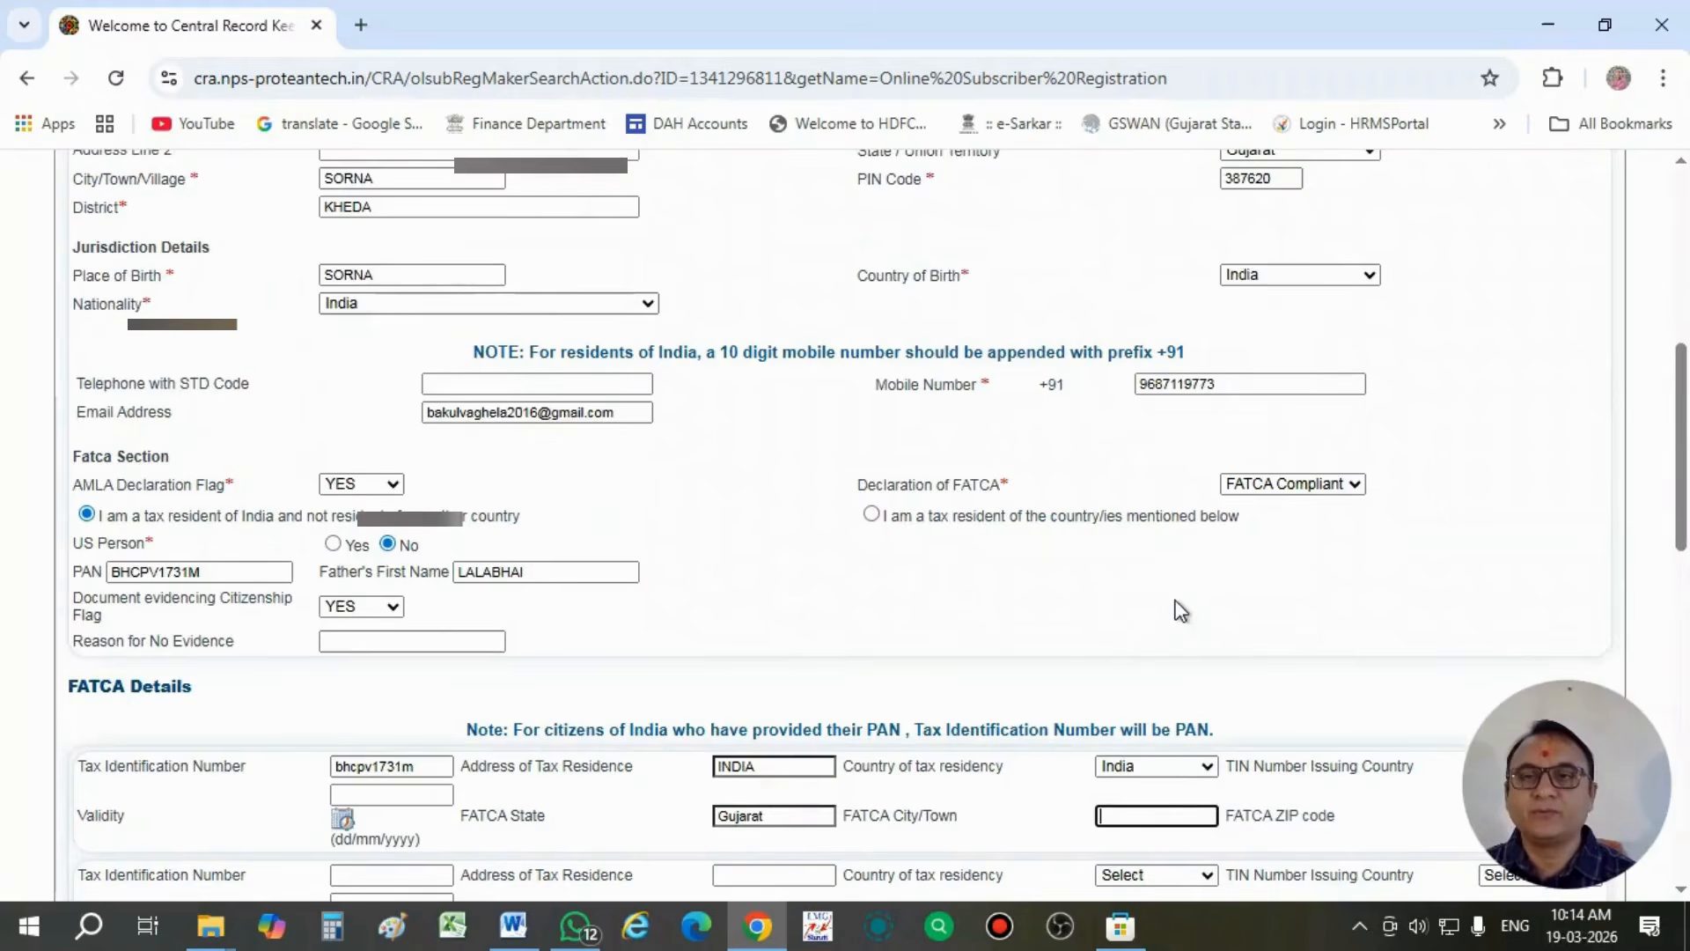
scroll(1180, 609, down, 3)
text(s)
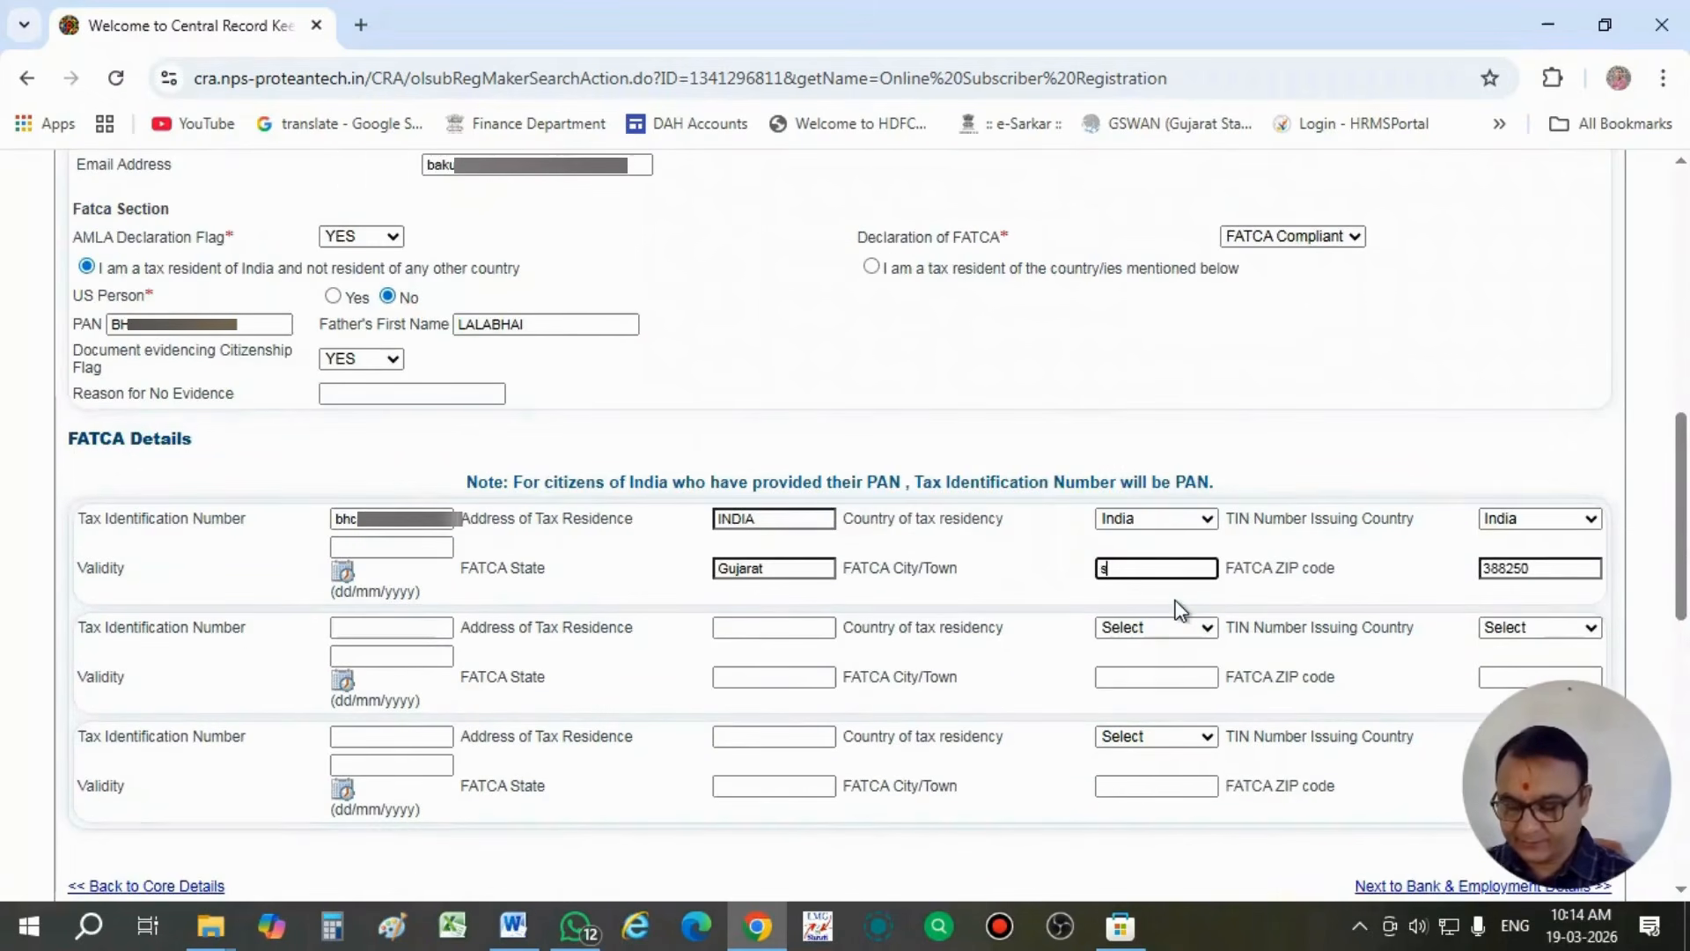
text(or)
key(BackSpace)
key(BackSpace)
key(BackSpace)
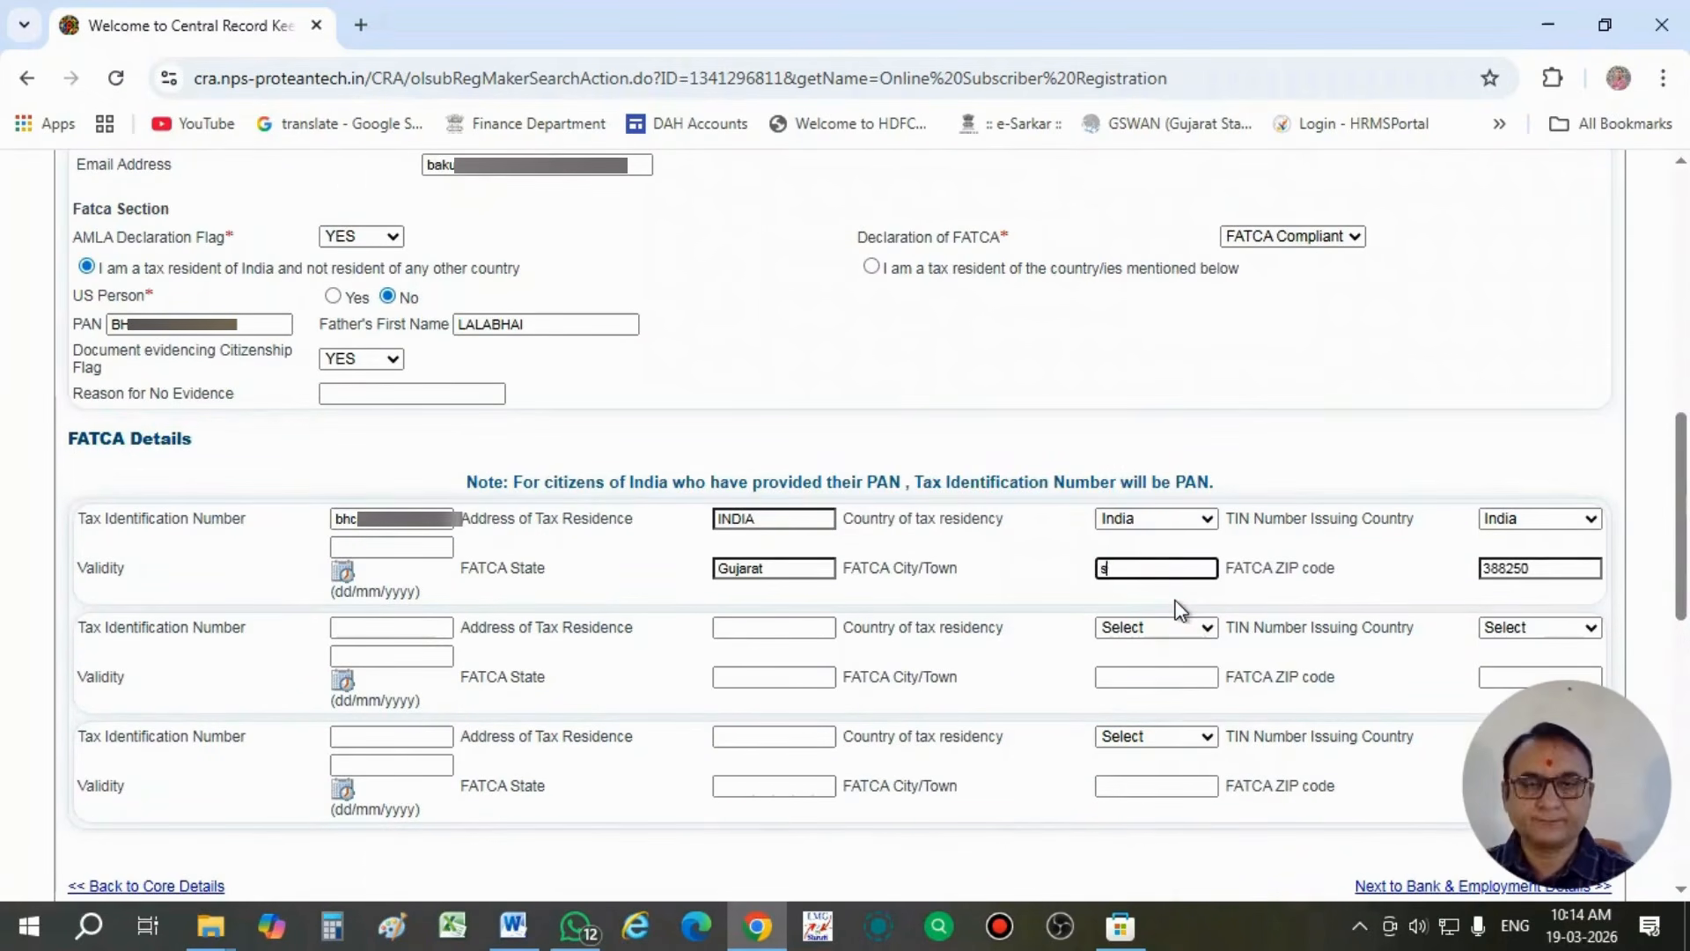
text(SORNA)
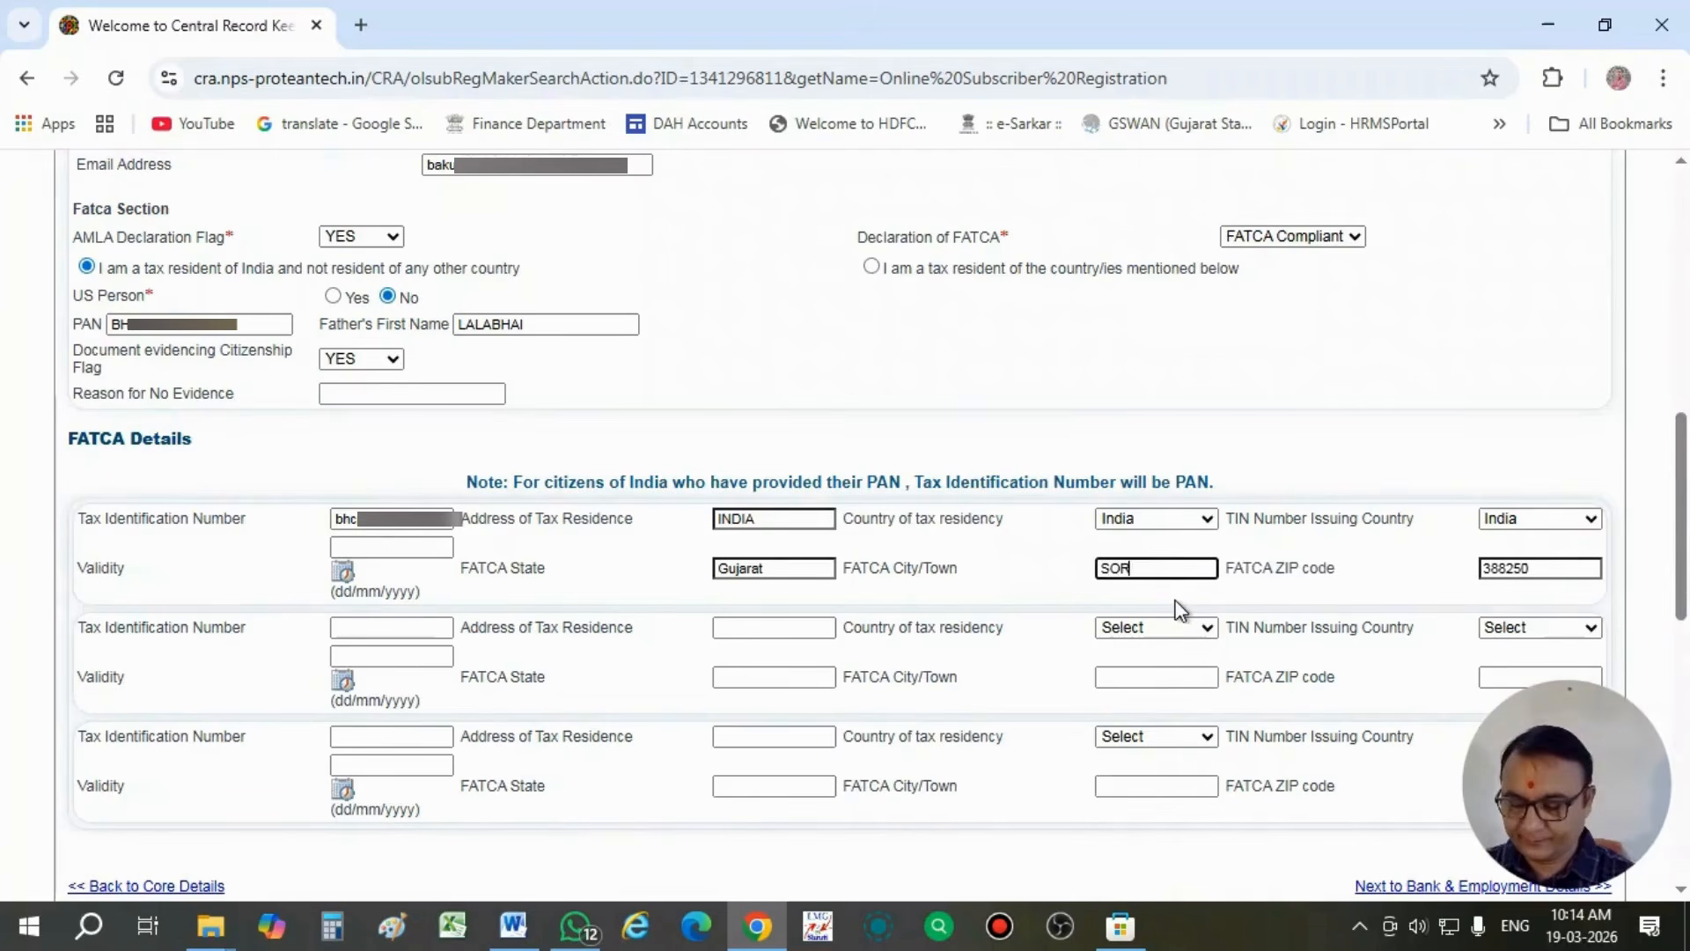
- Replace the autofilled ZIP code in the first FATCA Details entry with the subscriber's own postal code
click(1536, 576)
key(BackSpace)
key(BackSpace)
key(BackSpace)
key(BackSpace)
key(BackSpace)
key(BackSpace)
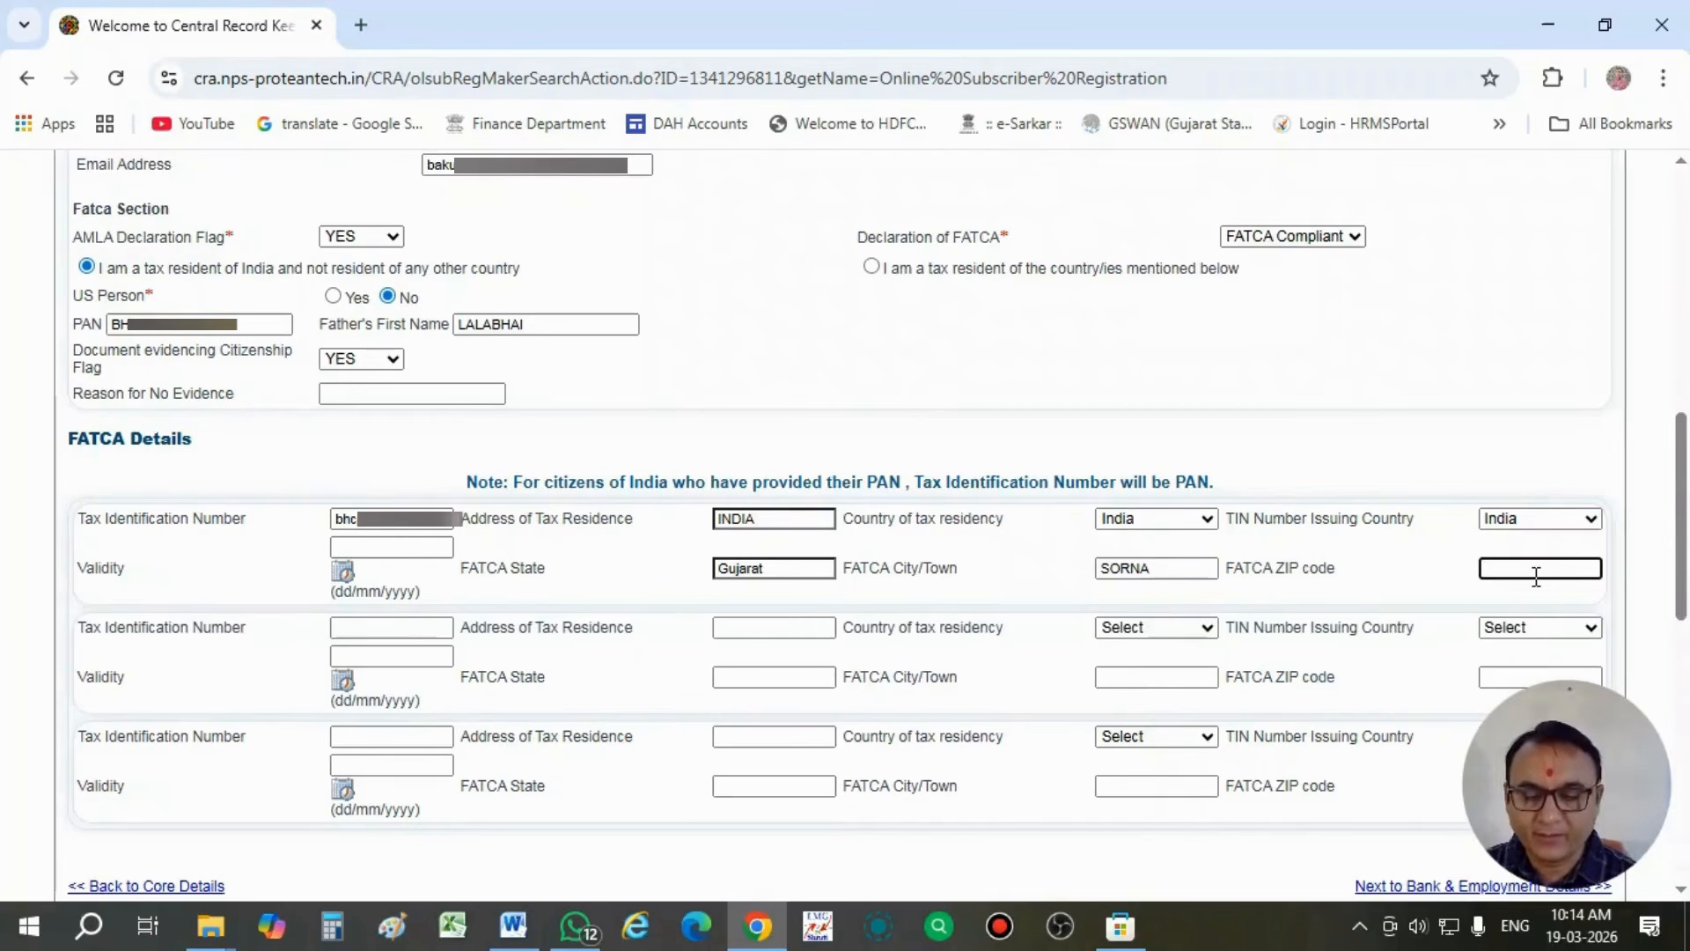
text(38)
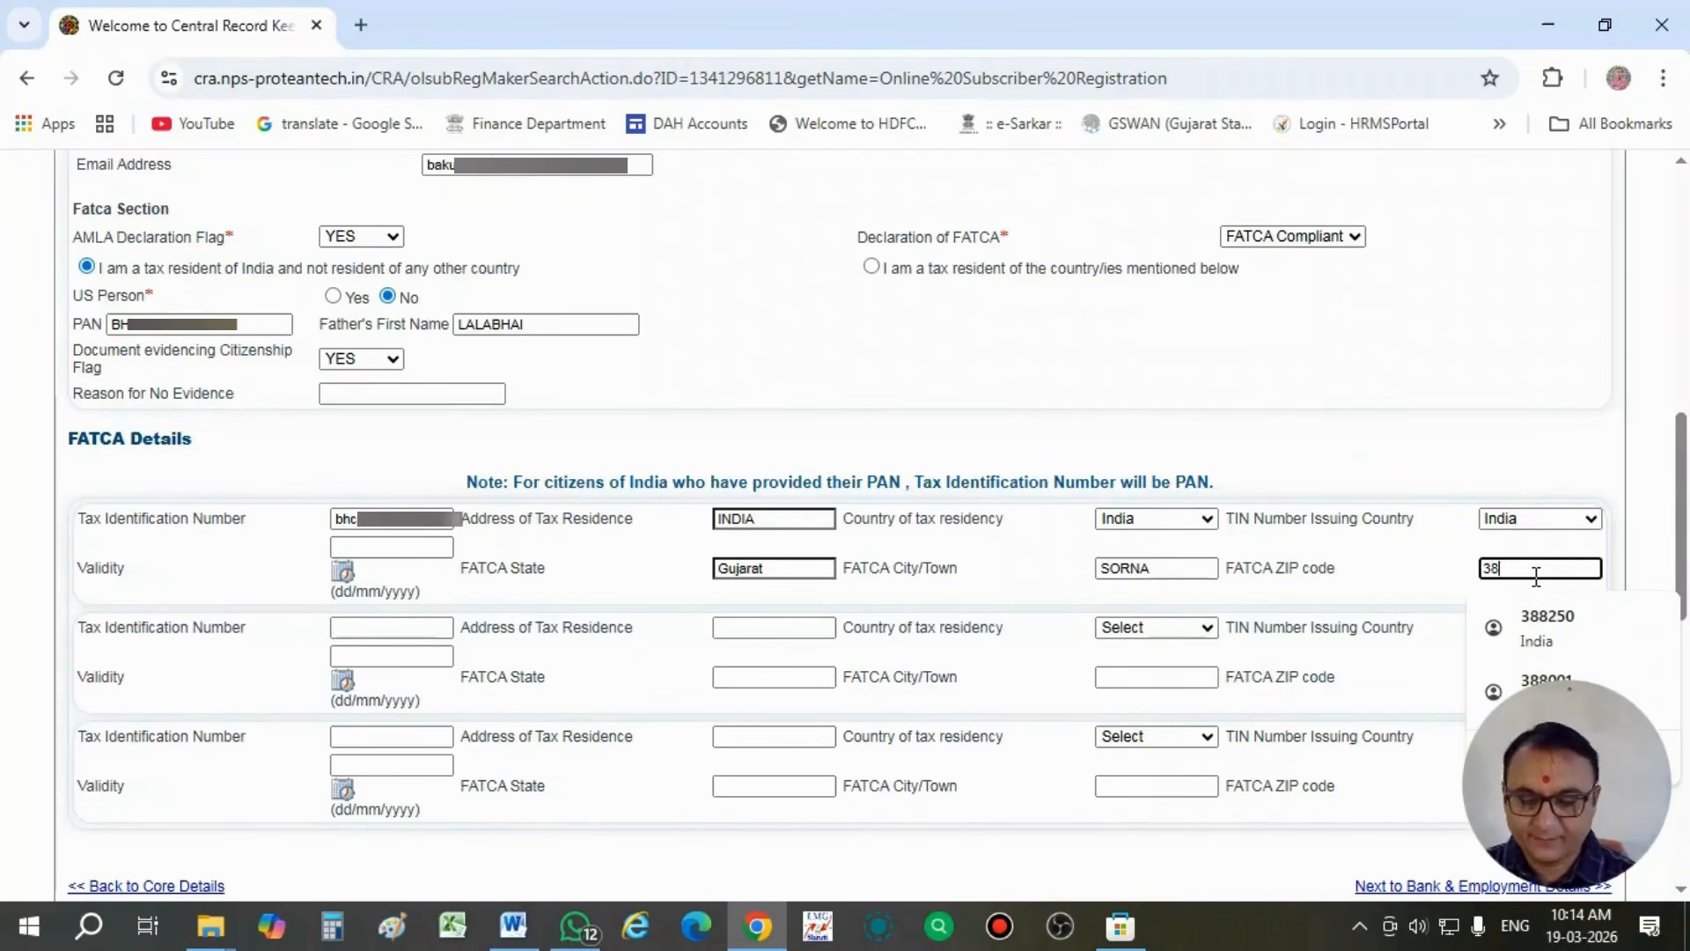
text(76)
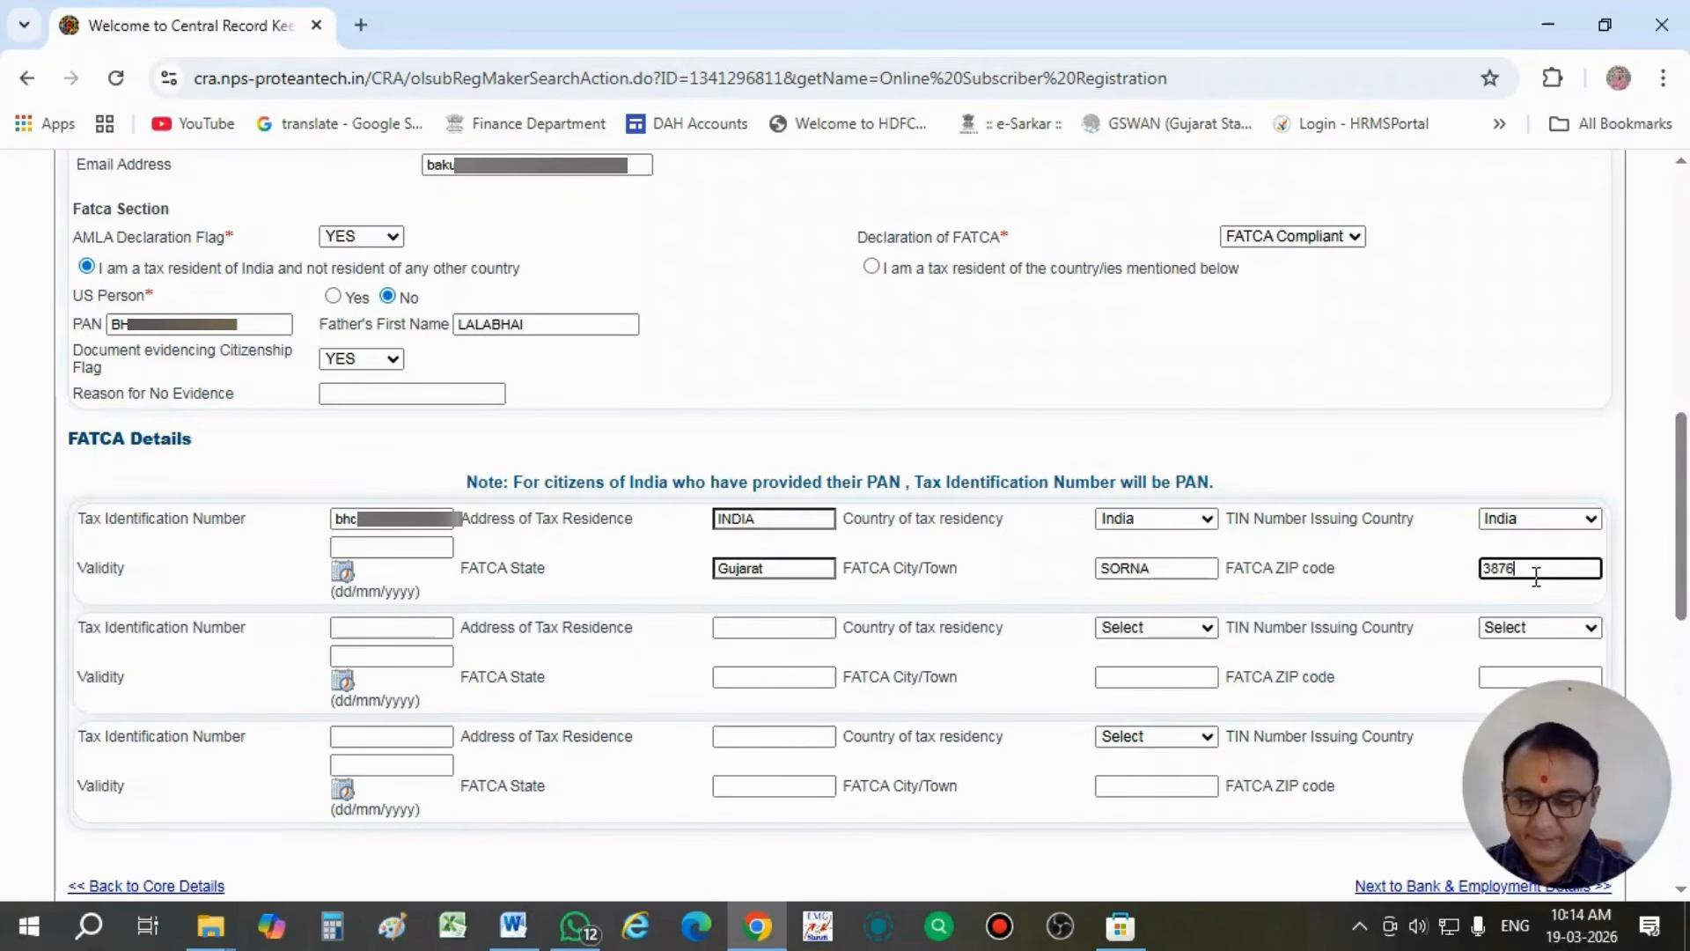
text(20)
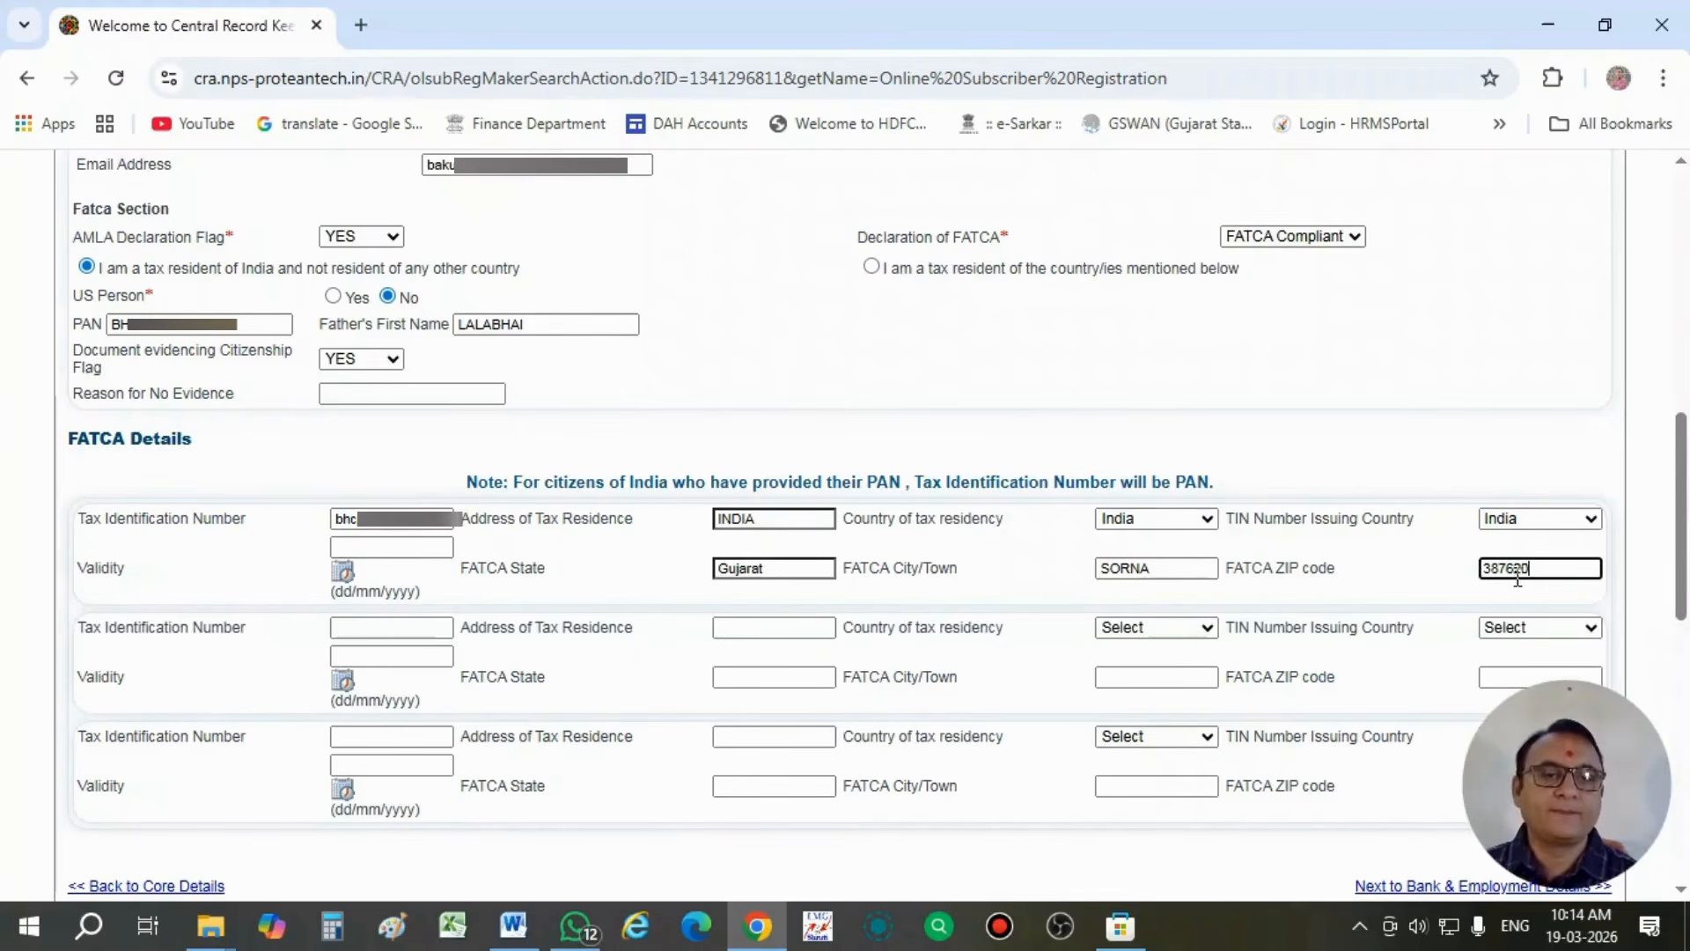
click(1412, 578)
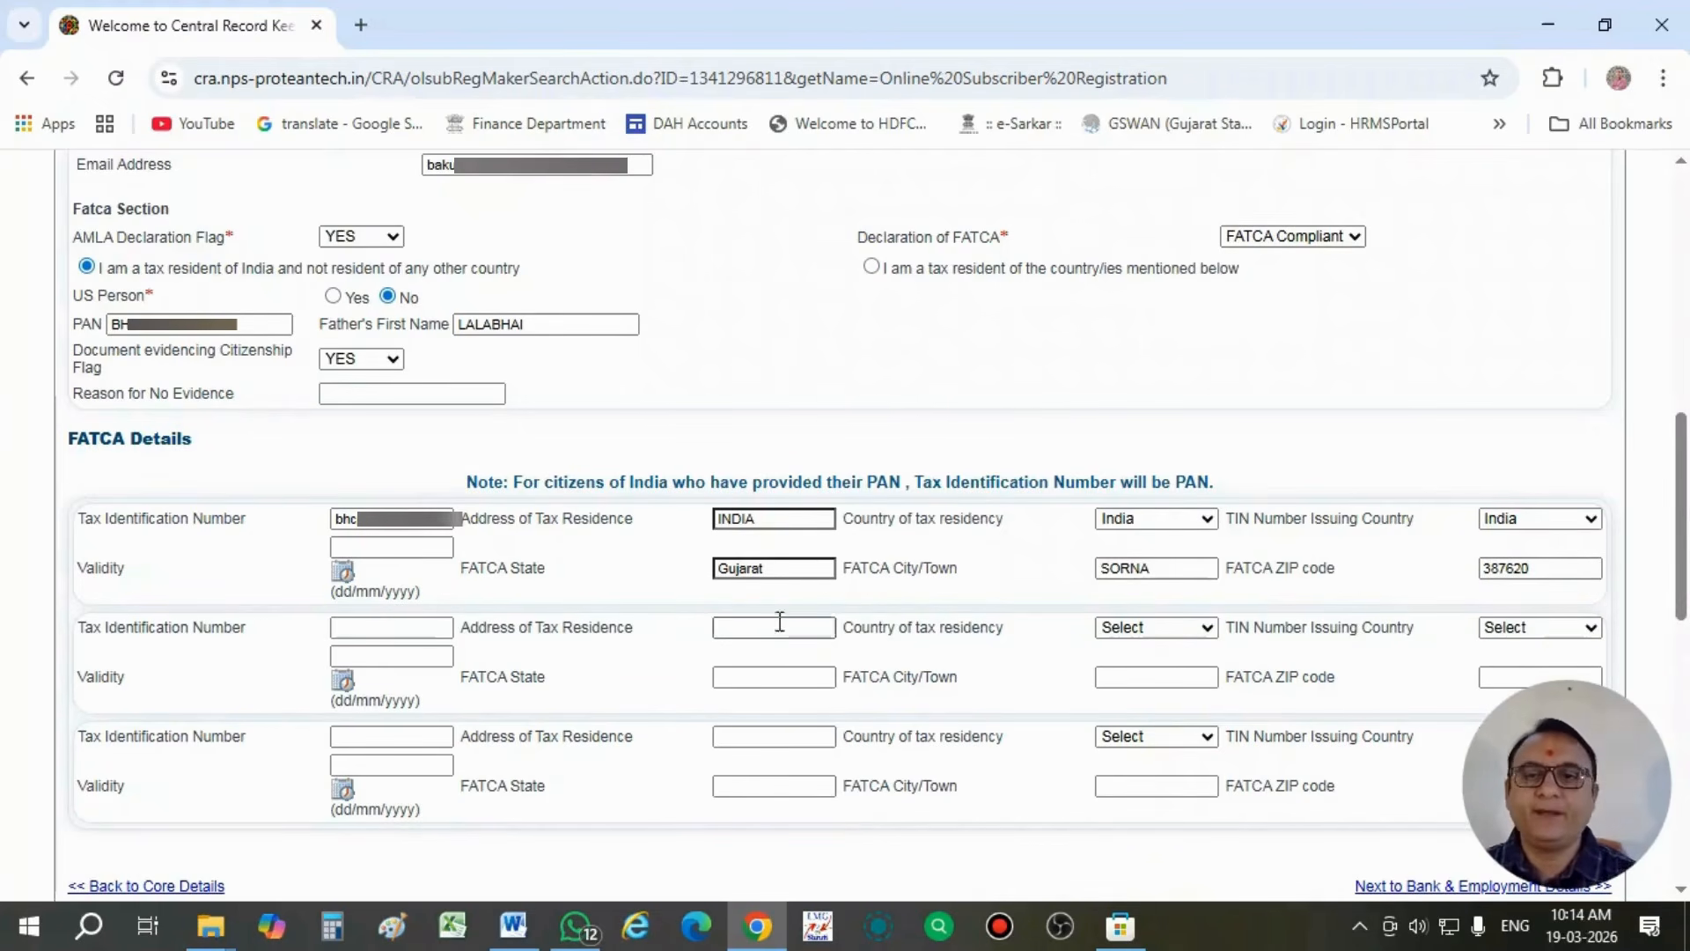
- Save the contact and FATCA details, decline the browser's offer to store the address, and check the save message
scroll(668, 581, down, 3)
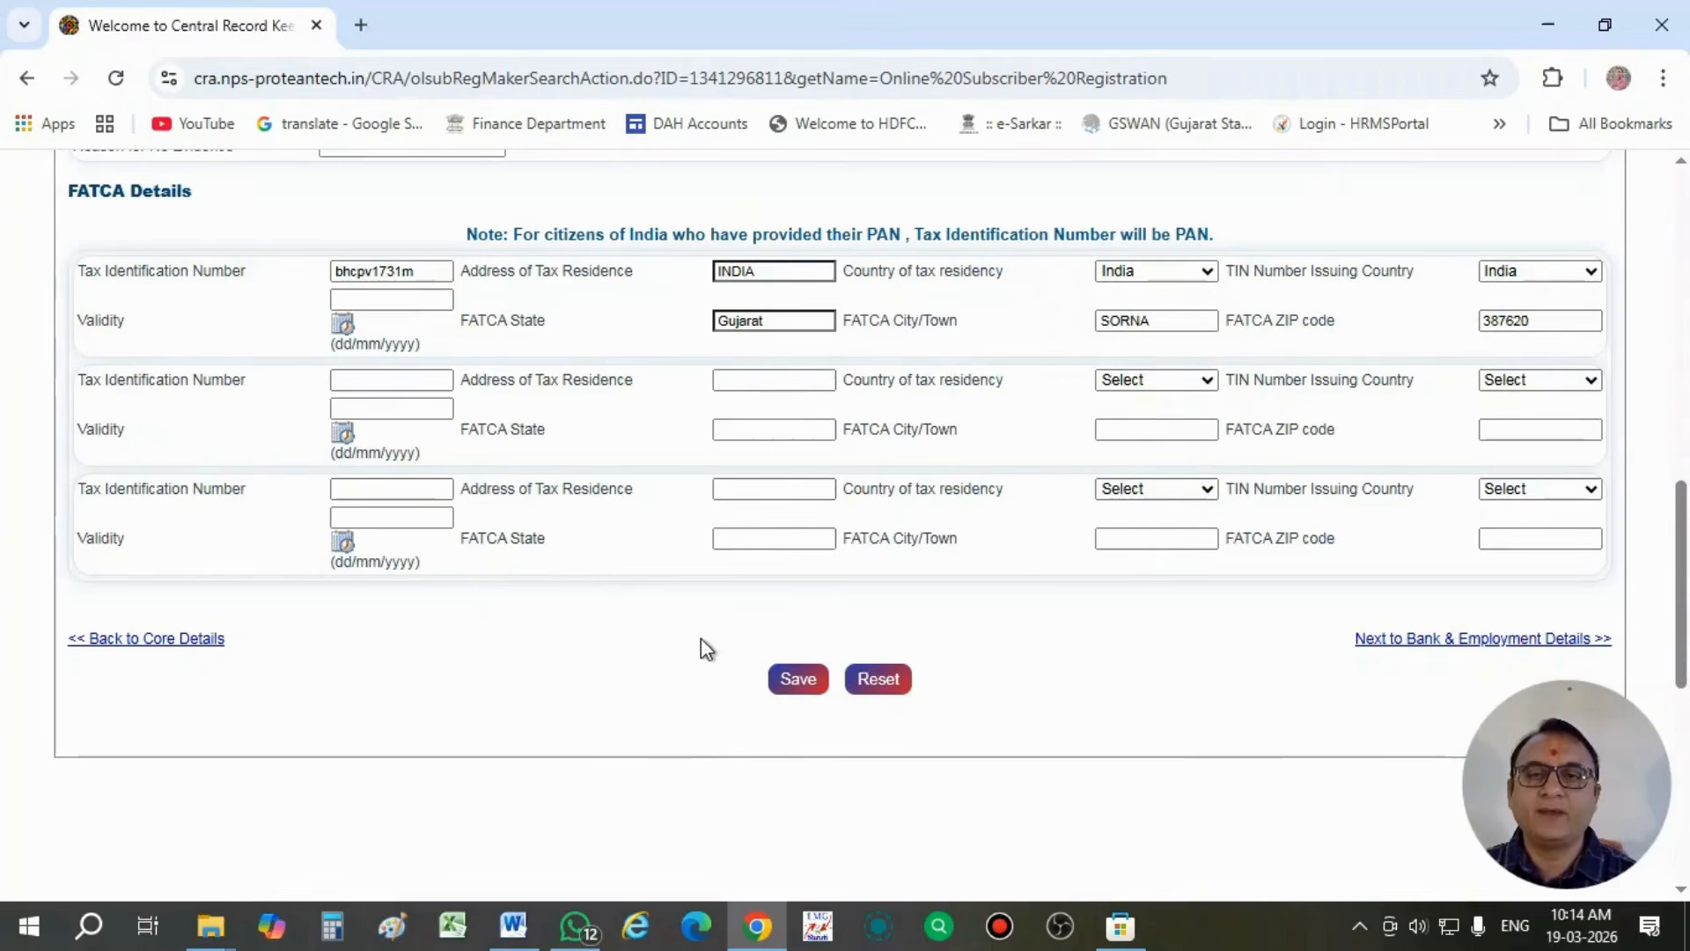
click(788, 678)
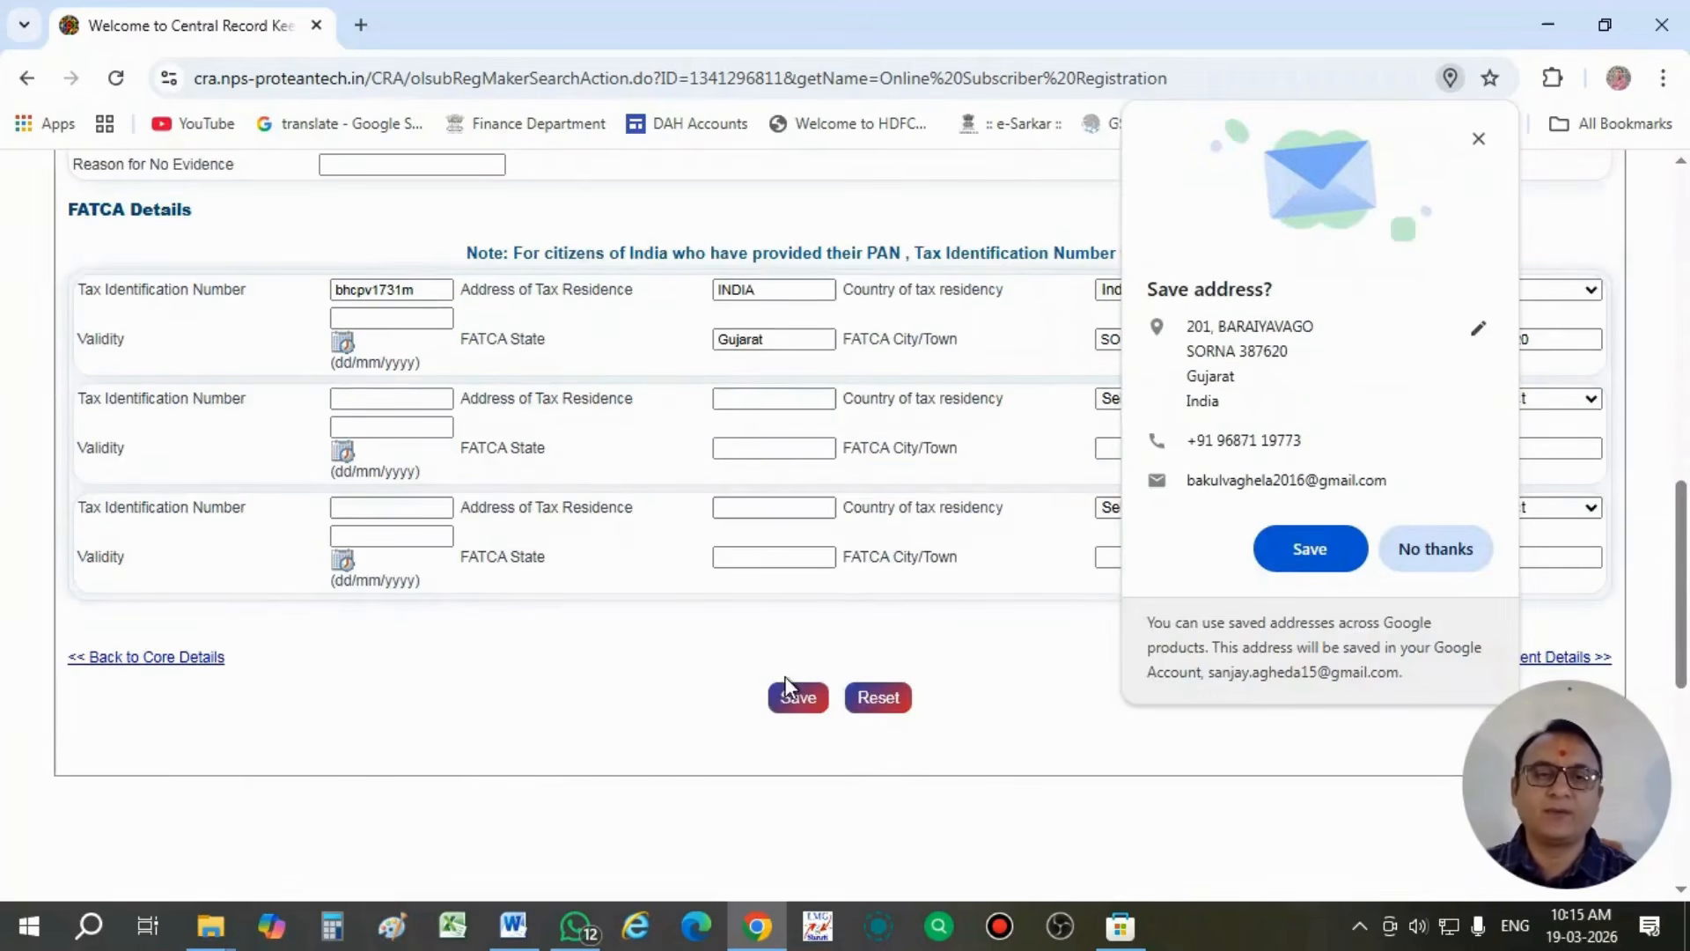
click(1434, 547)
scroll(585, 596, up, 3)
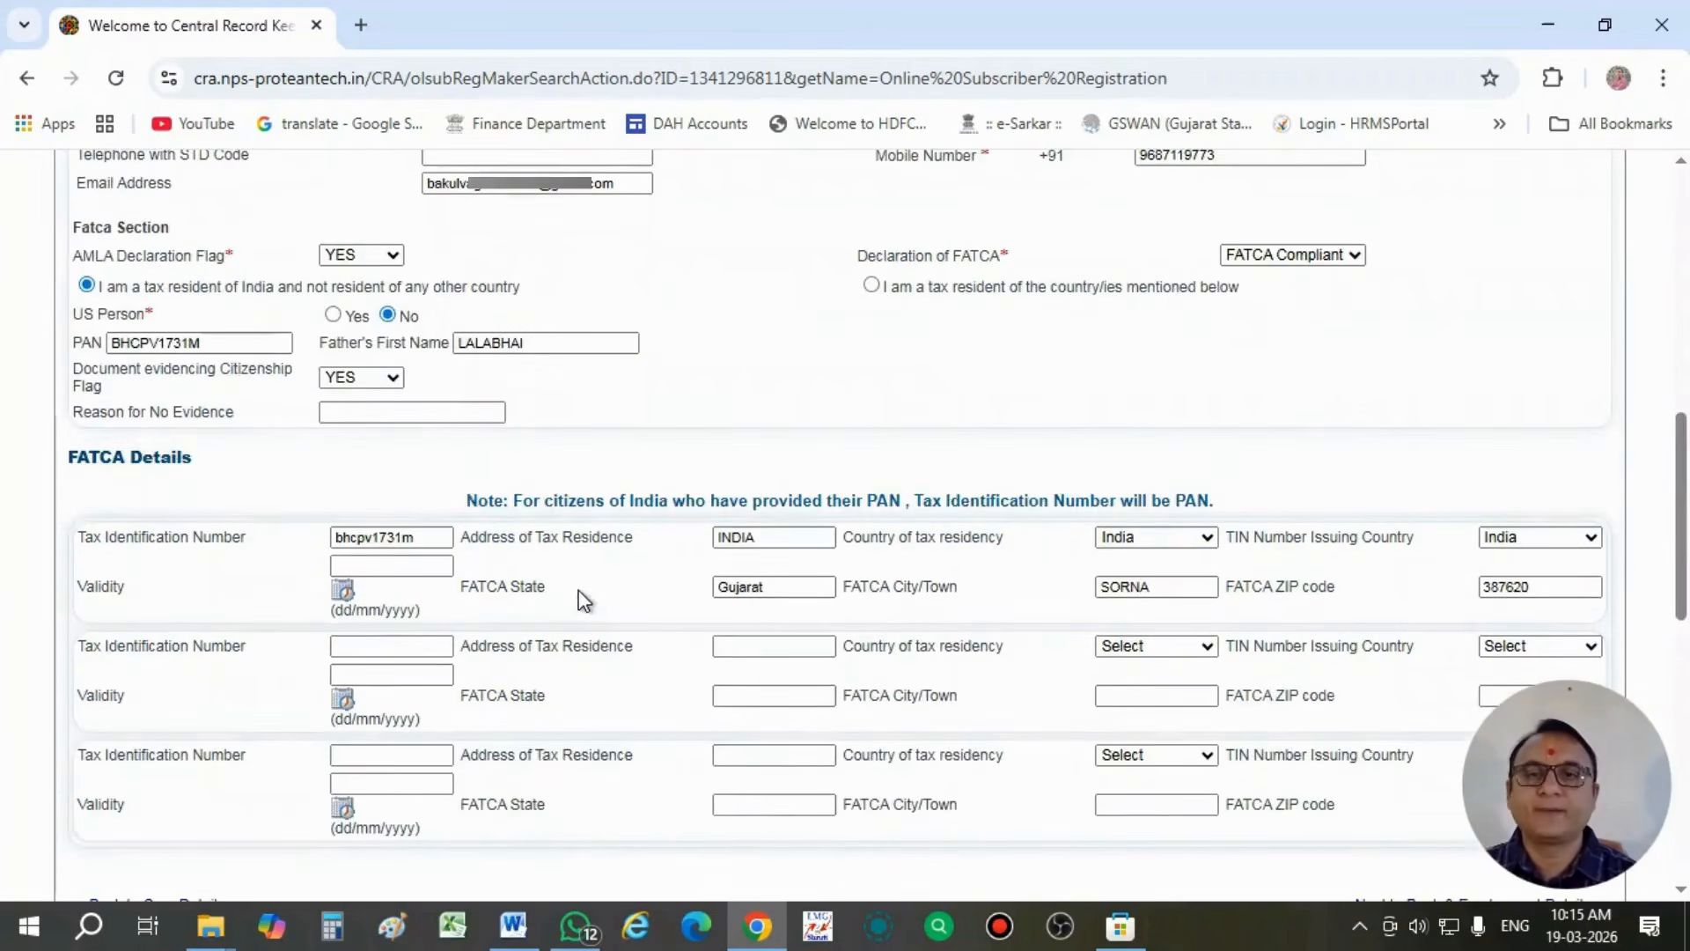
scroll(585, 601, up, 5)
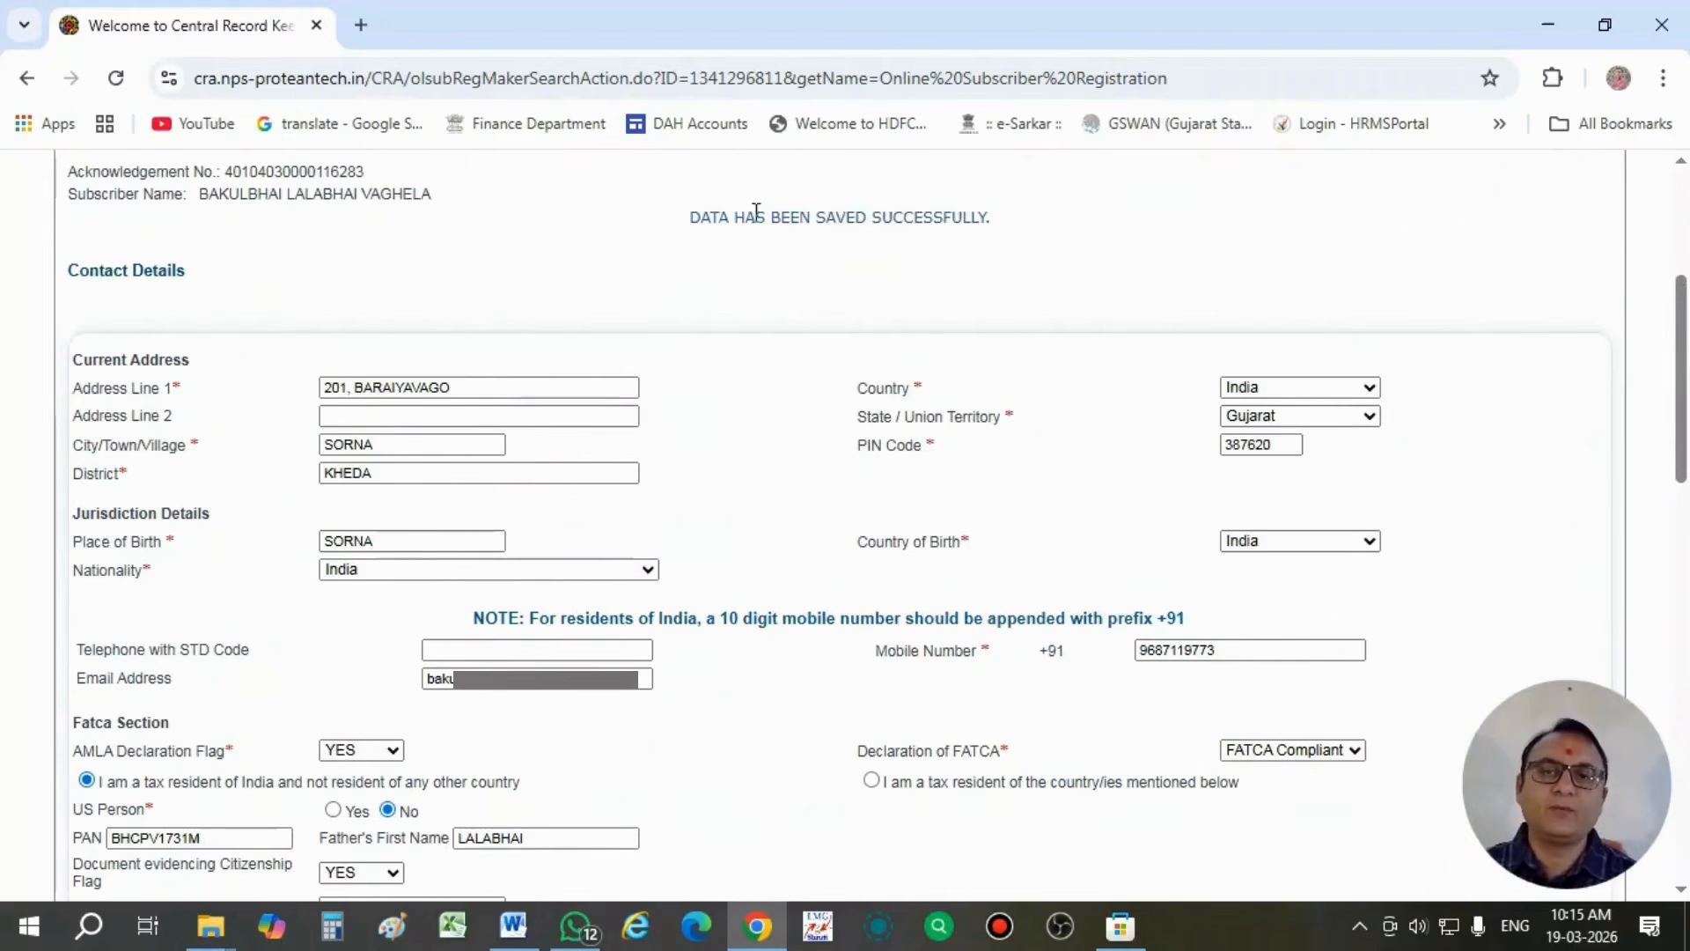
drag(687, 217, 1010, 241)
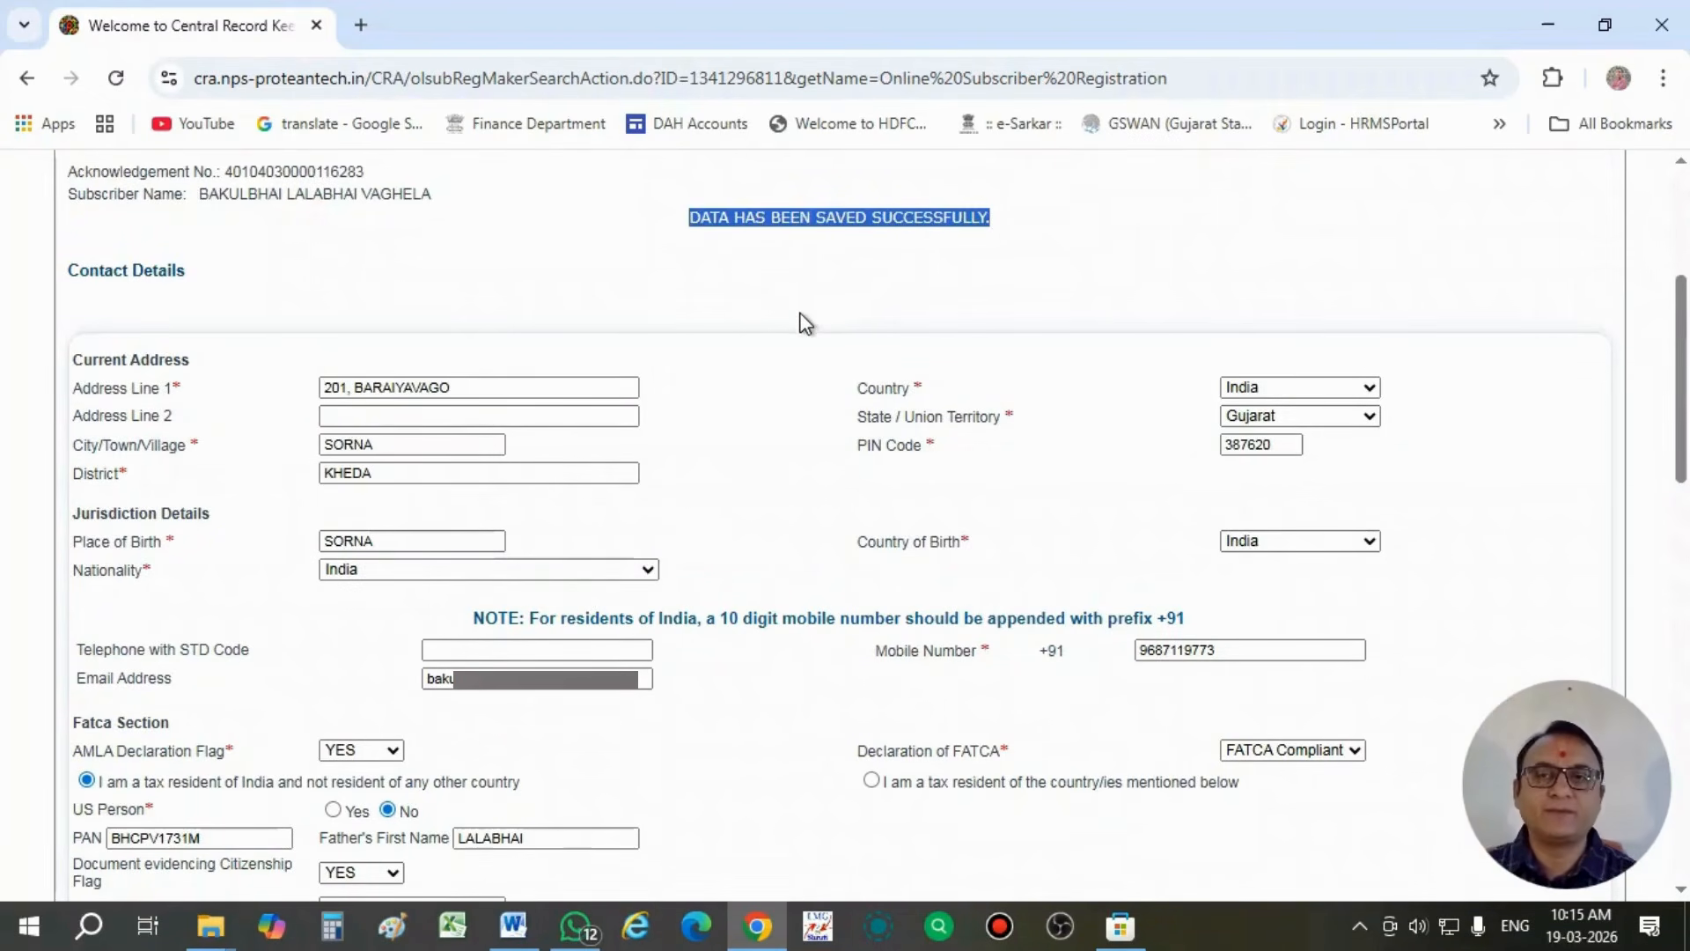
- Continue to Bank & Employment Details and set the bank account type to Saving Account
scroll(803, 322, down, 10)
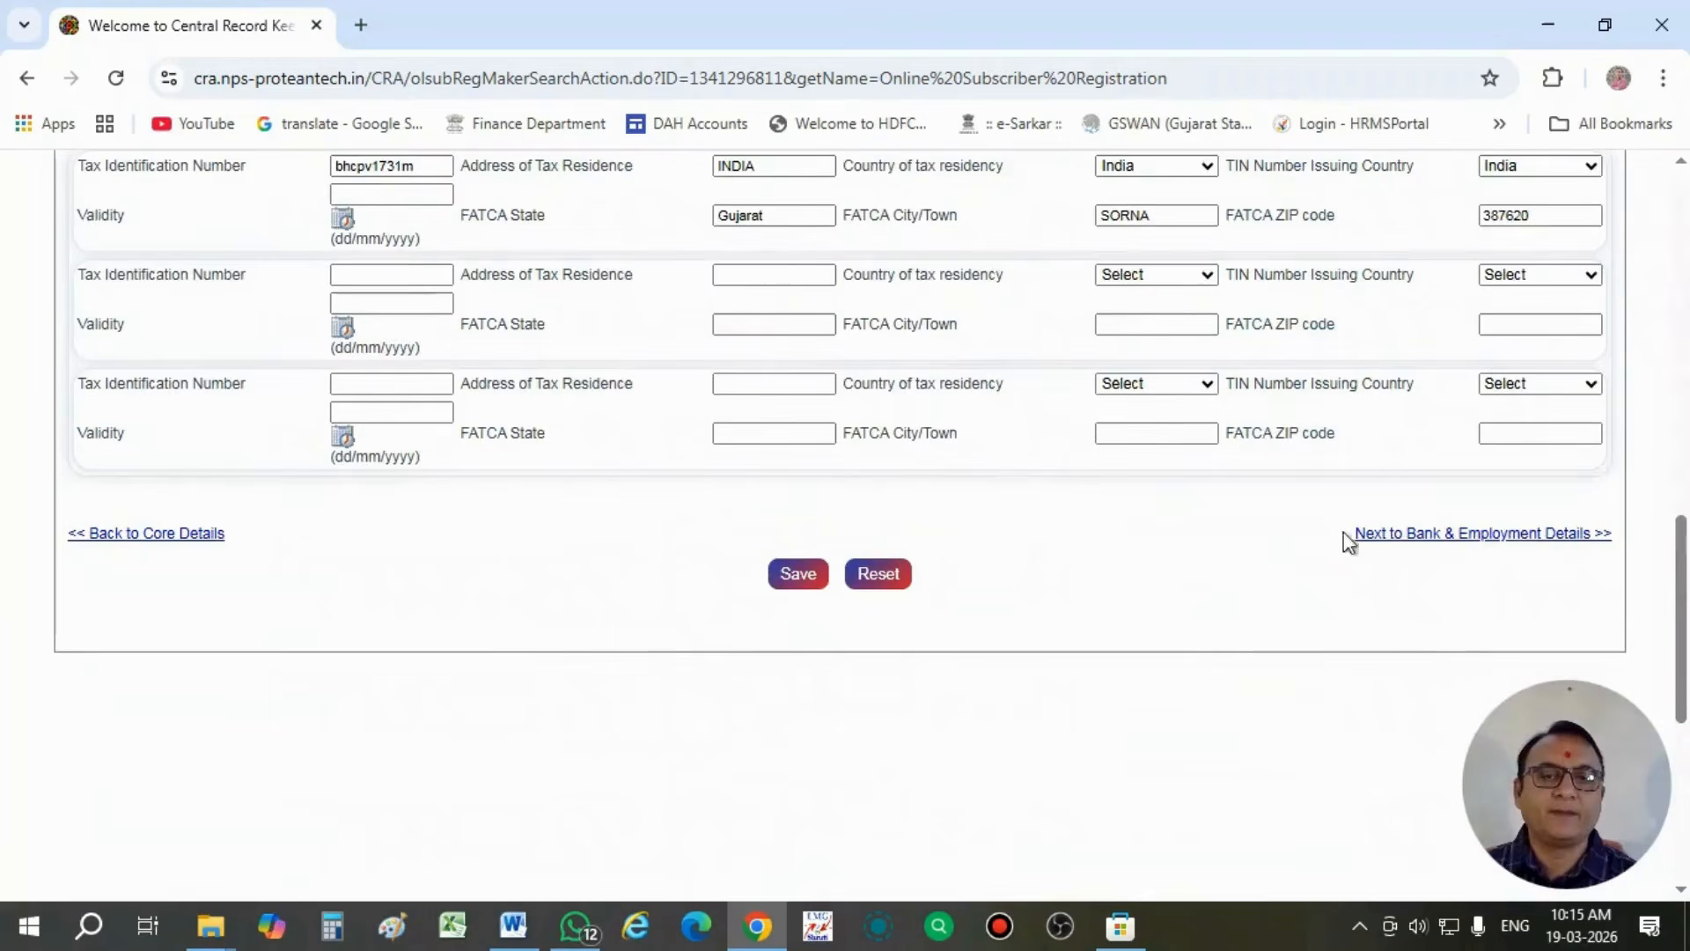
click(1476, 535)
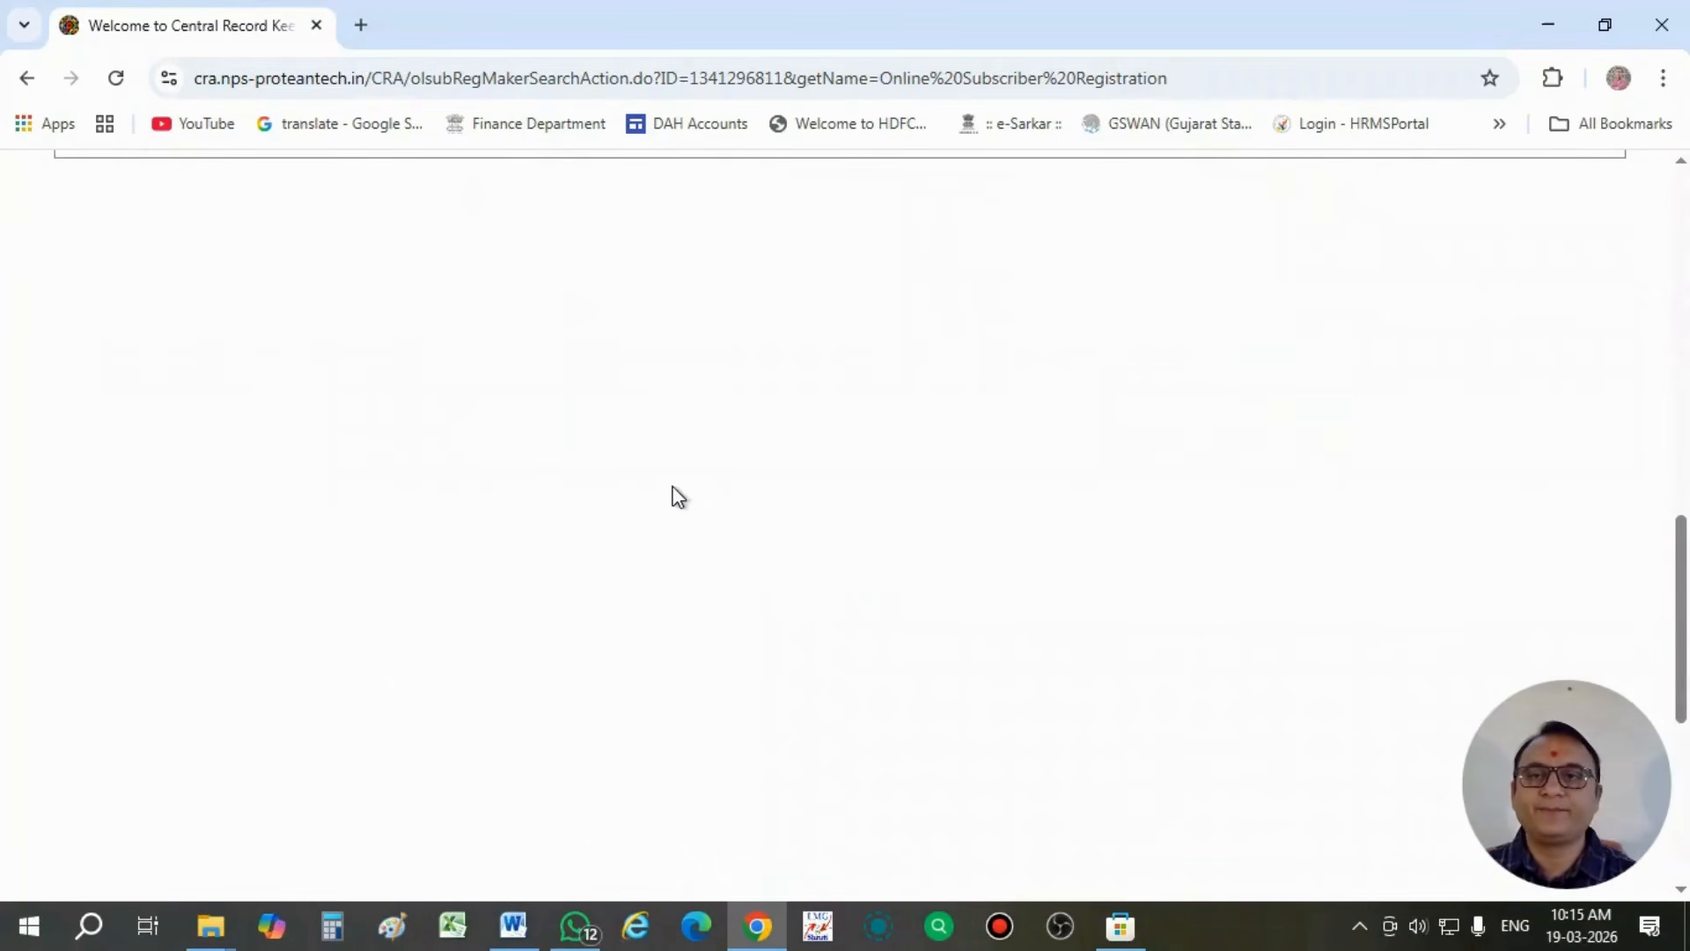
scroll(678, 497, up, 8)
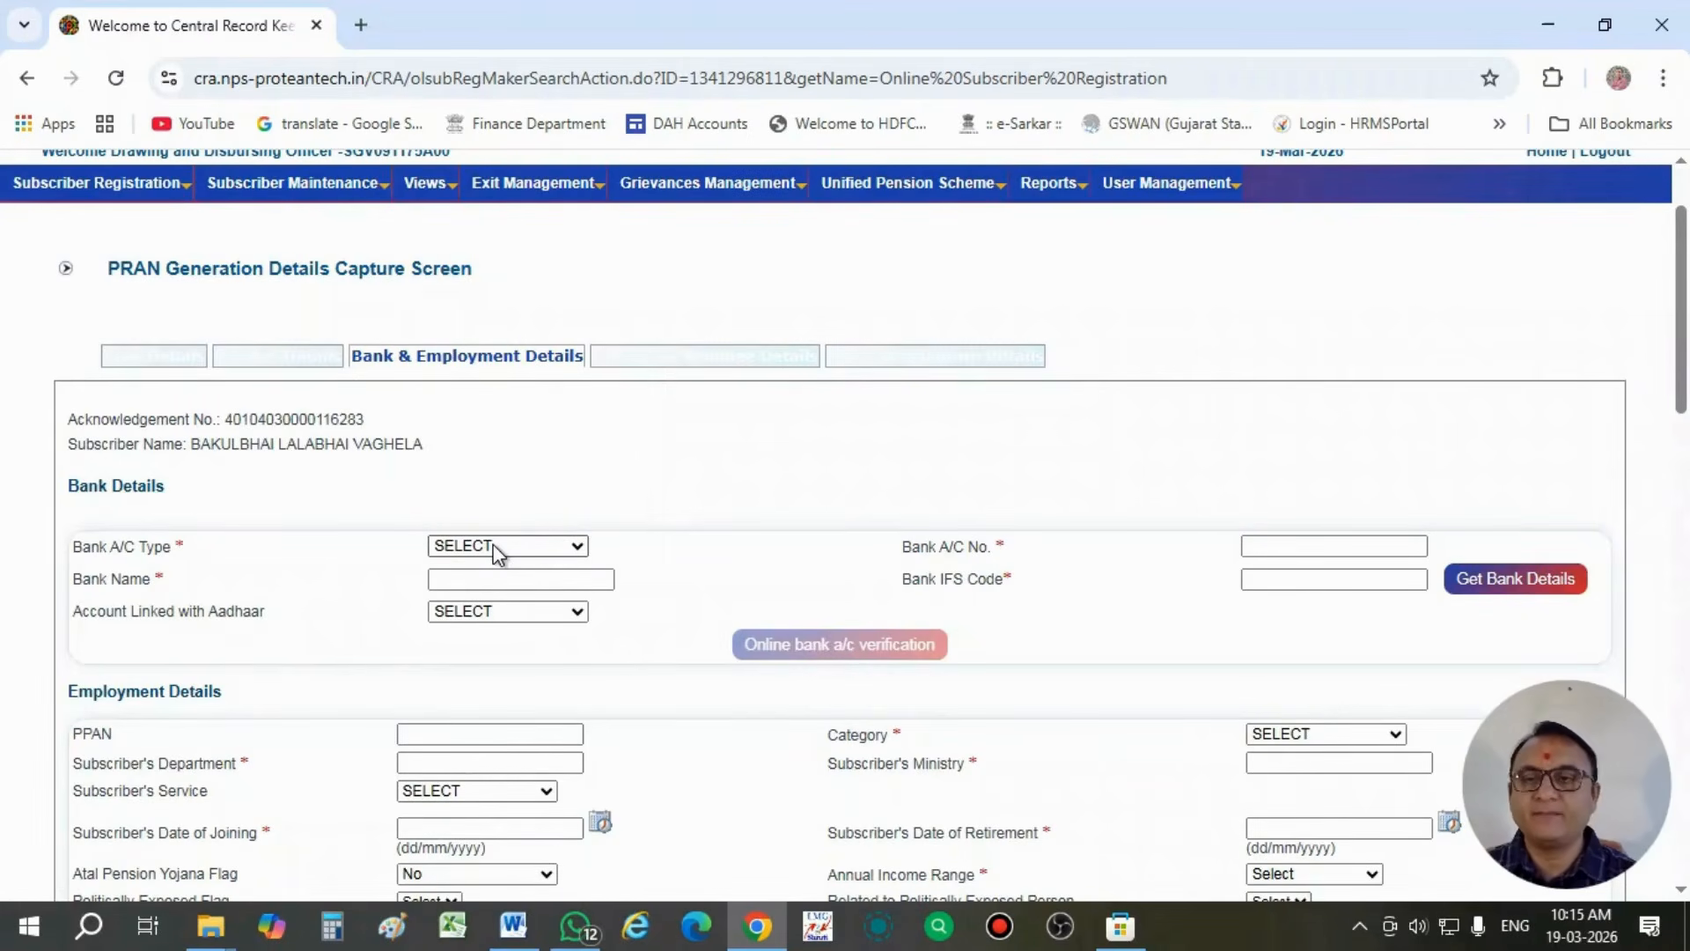
click(495, 548)
click(500, 604)
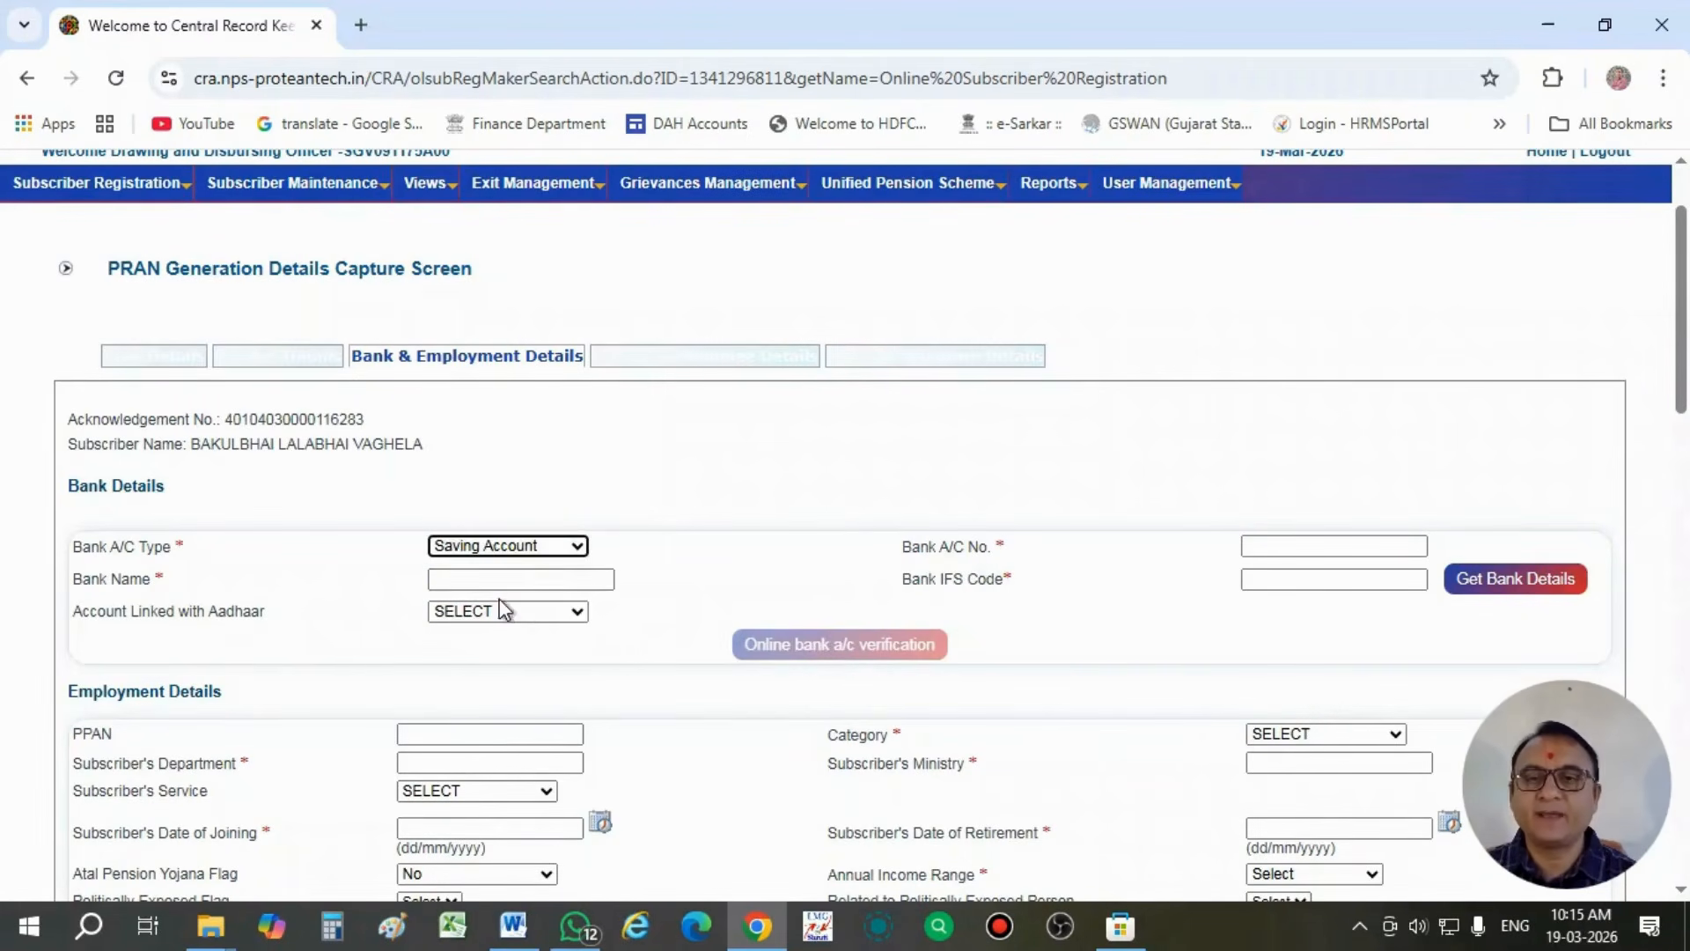
- Enter the subscriber's bank account number and set the bank name to PUNJAB NATIONAL BANK
click(1275, 546)
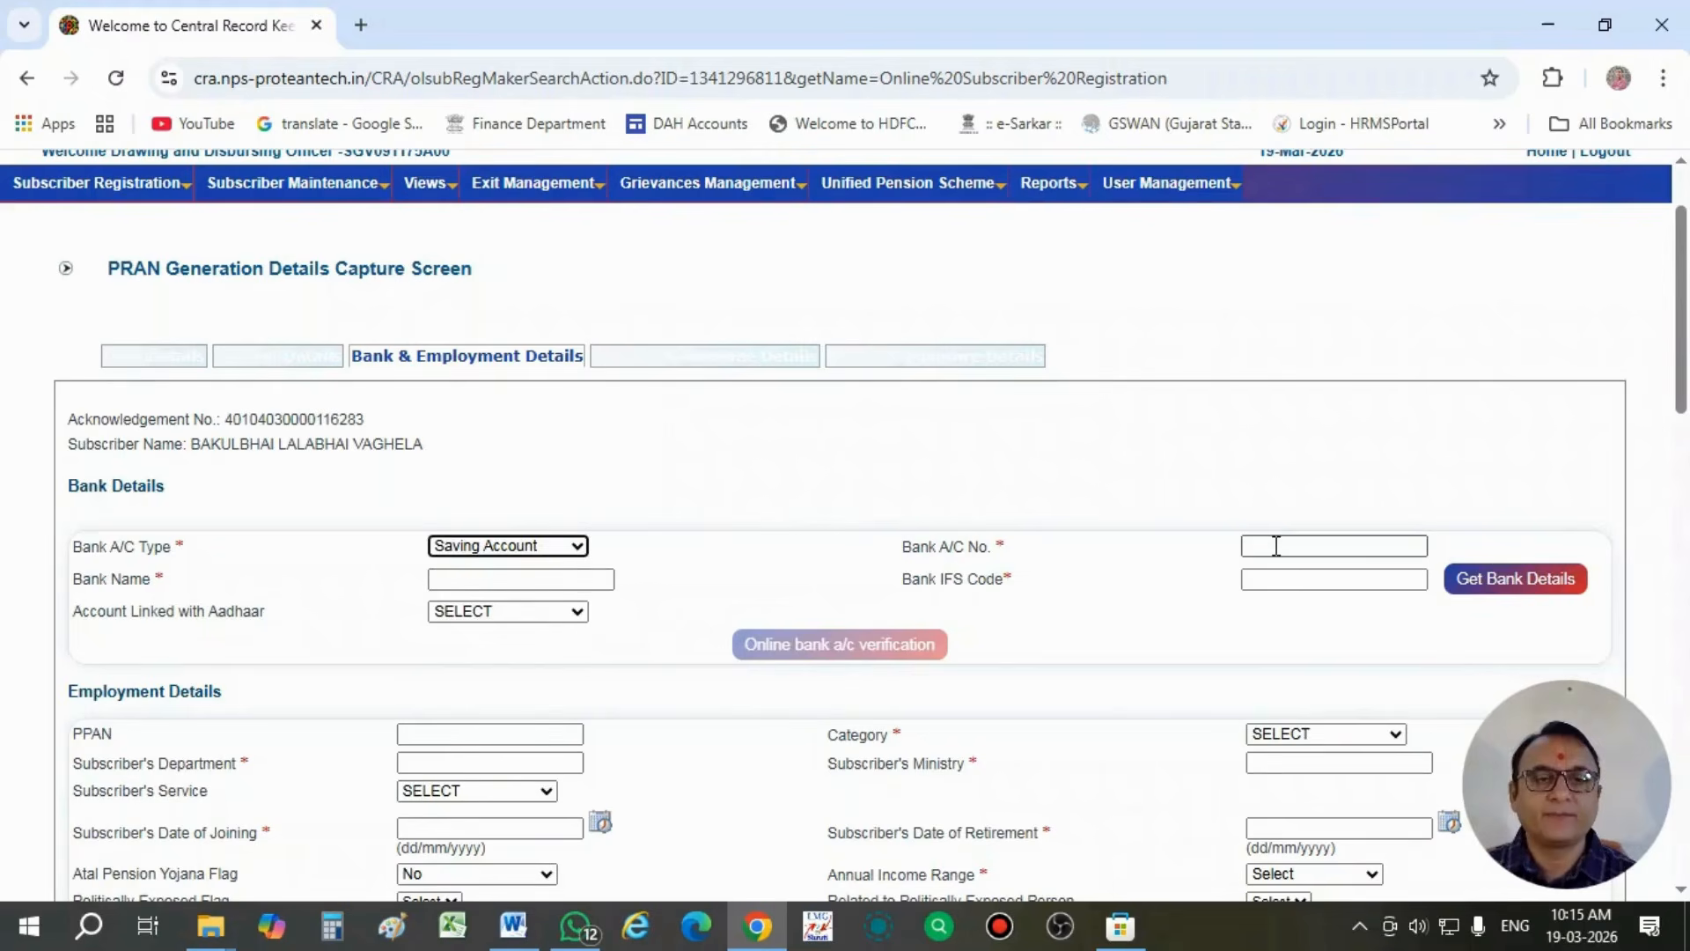
click(1276, 546)
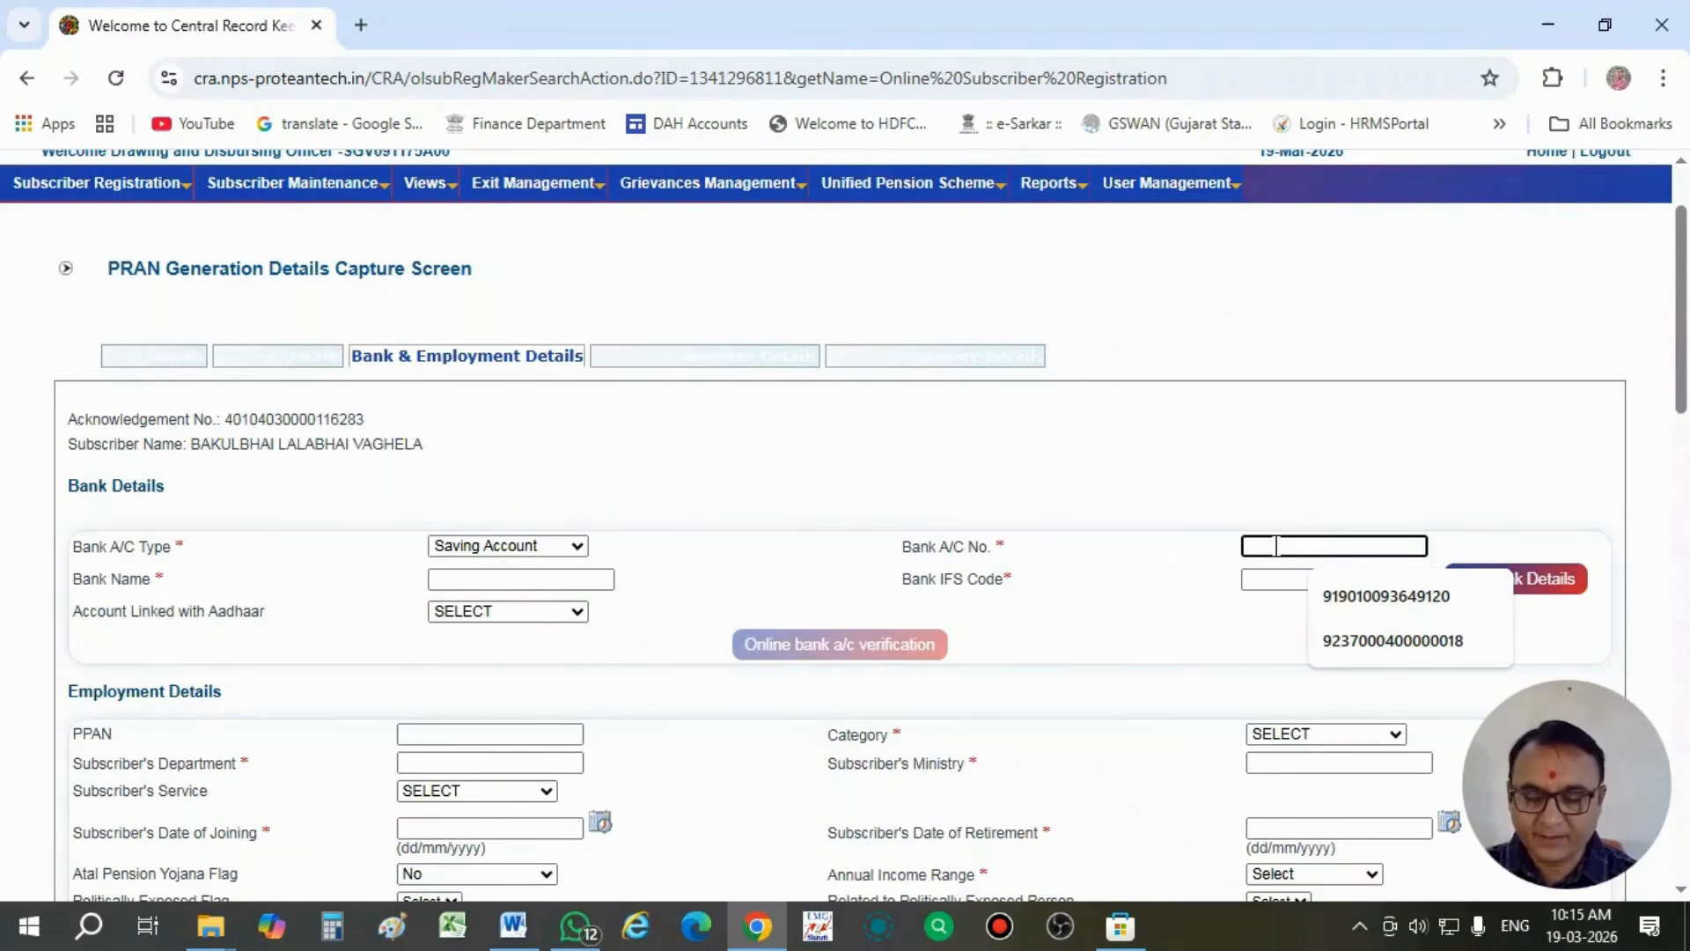
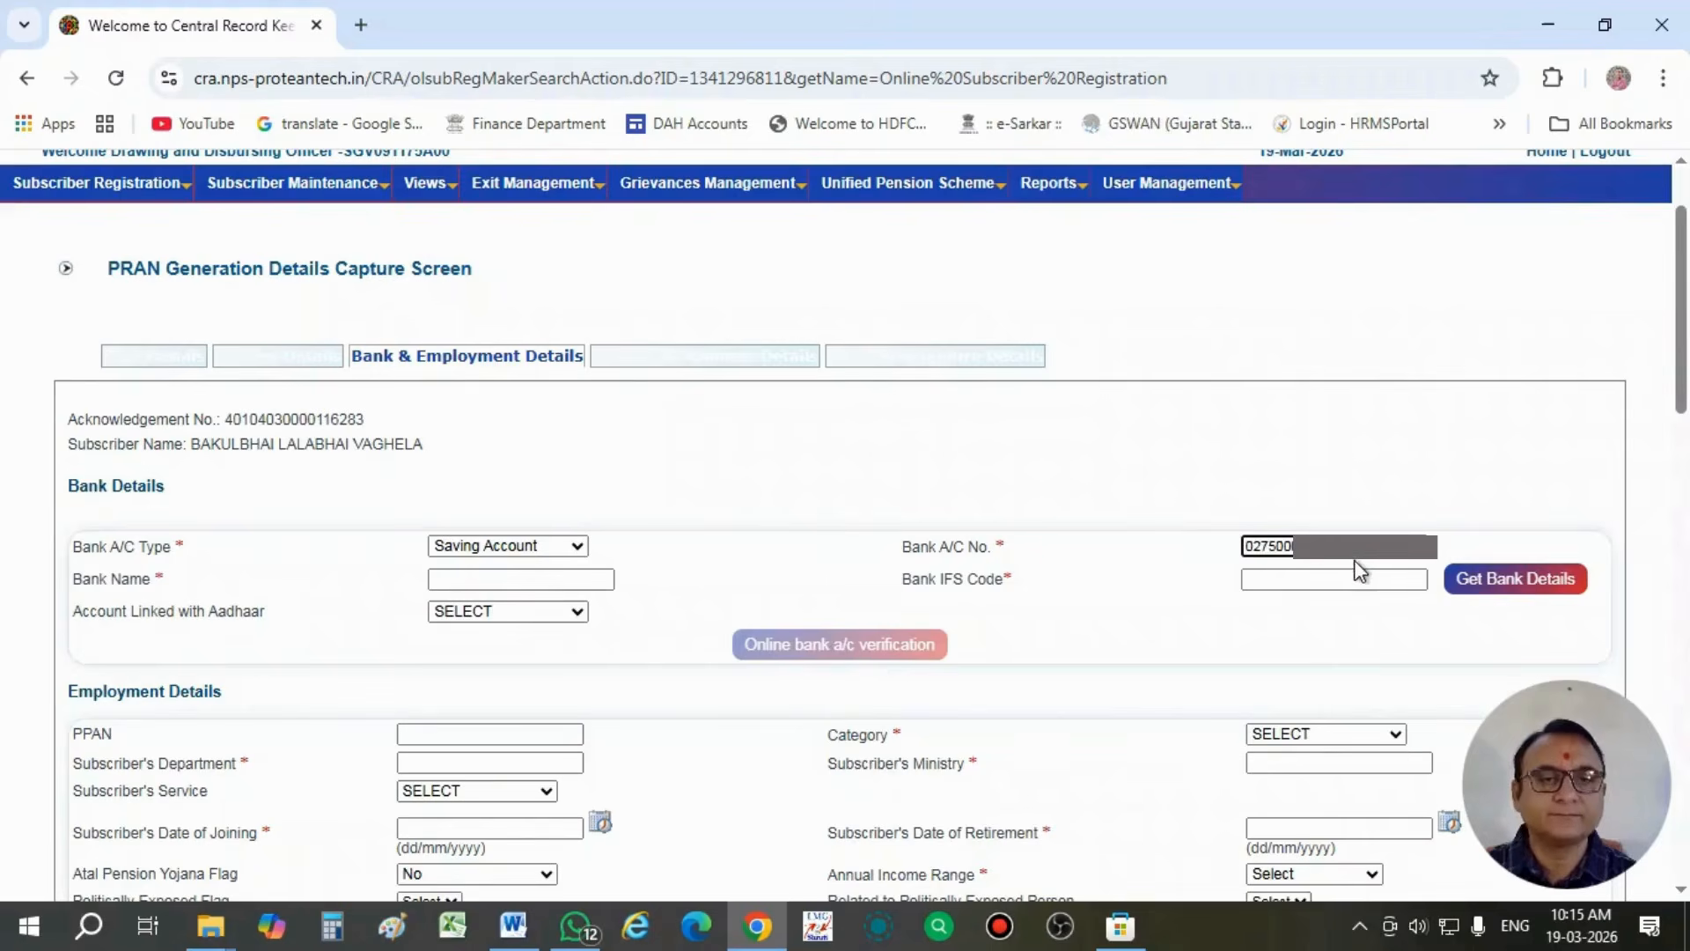
click(546, 580)
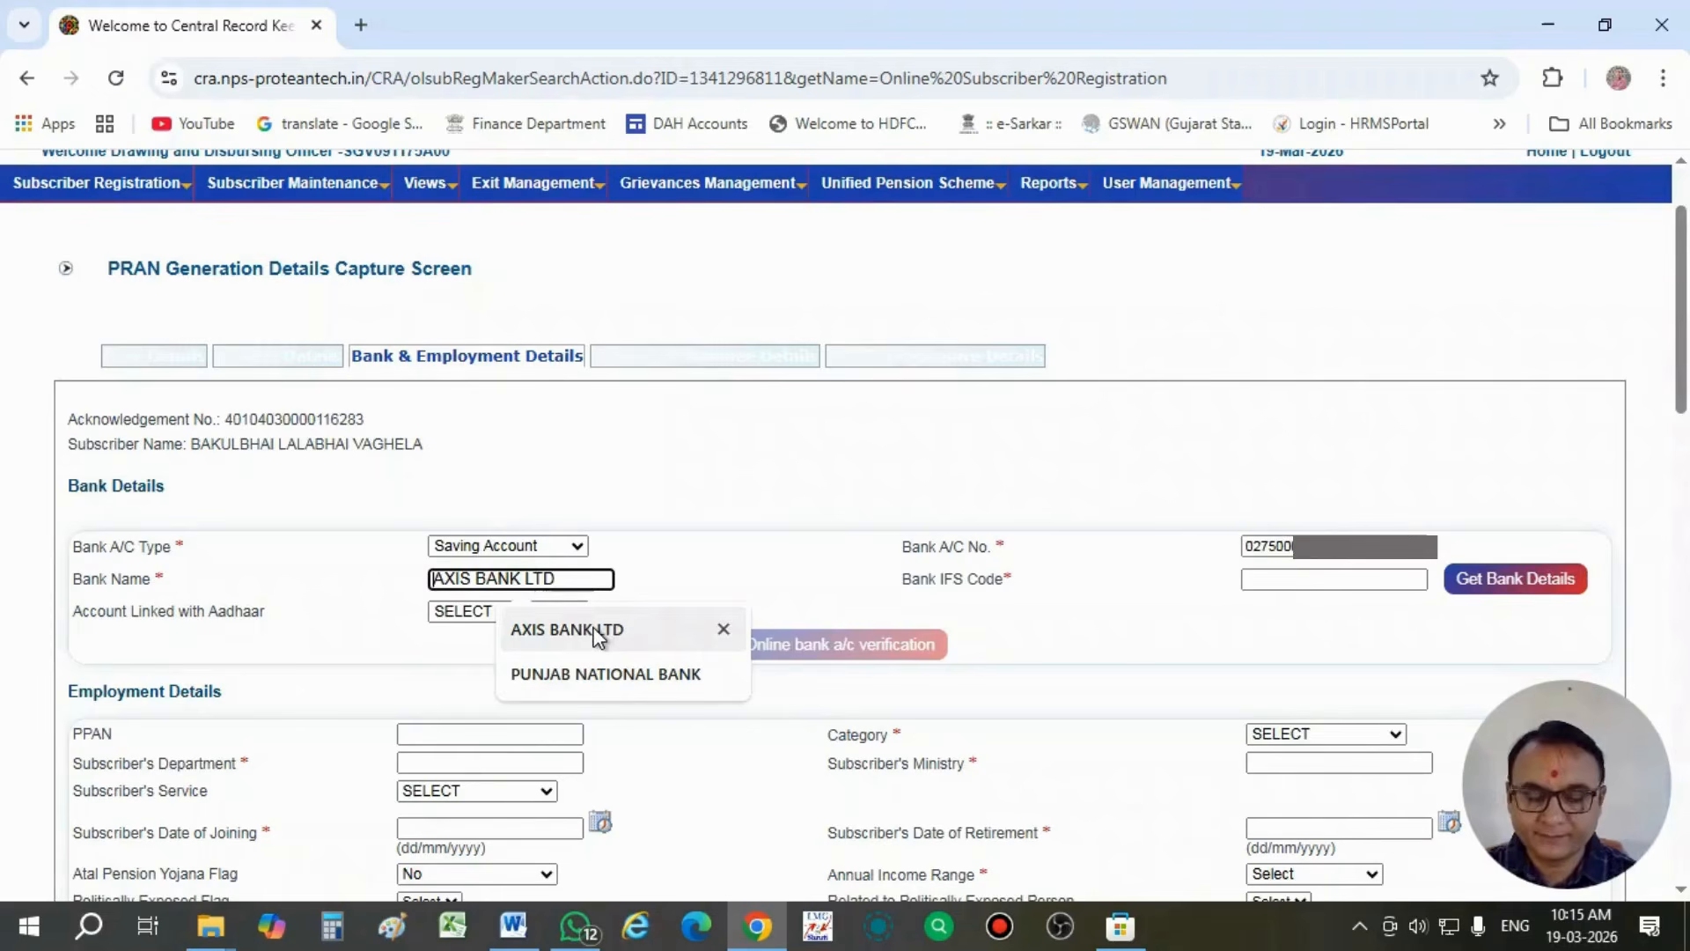
click(602, 671)
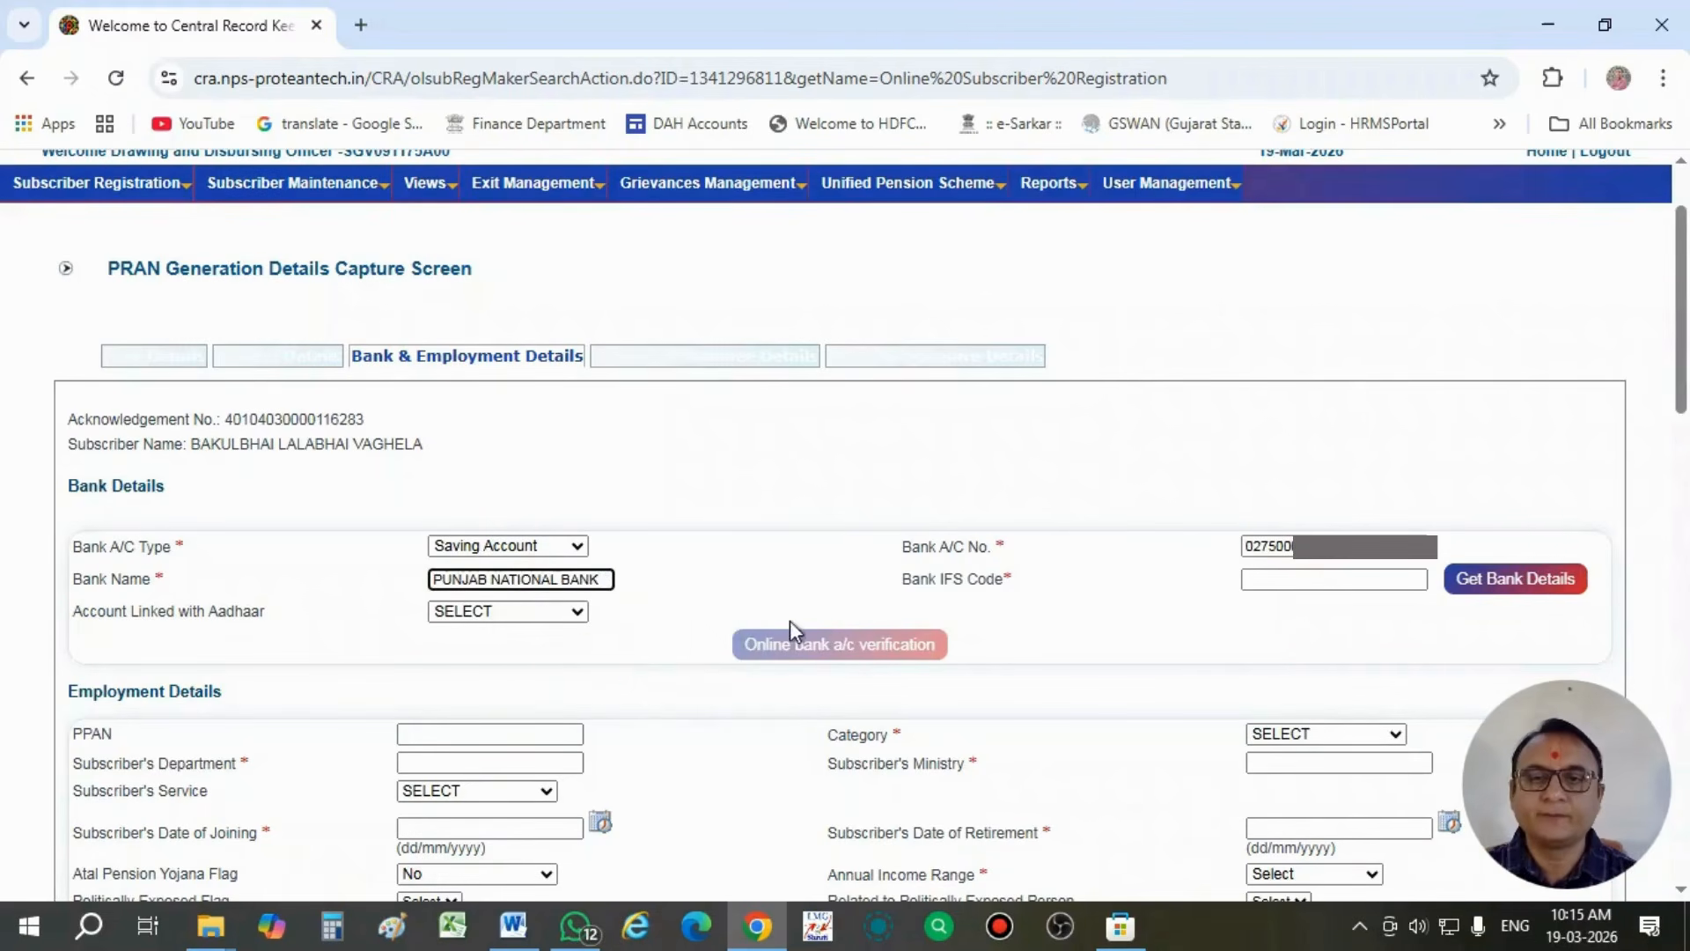
- Set the Bank IFS Code to PUNB0027500 and retrieve the bank details for it
click(1294, 582)
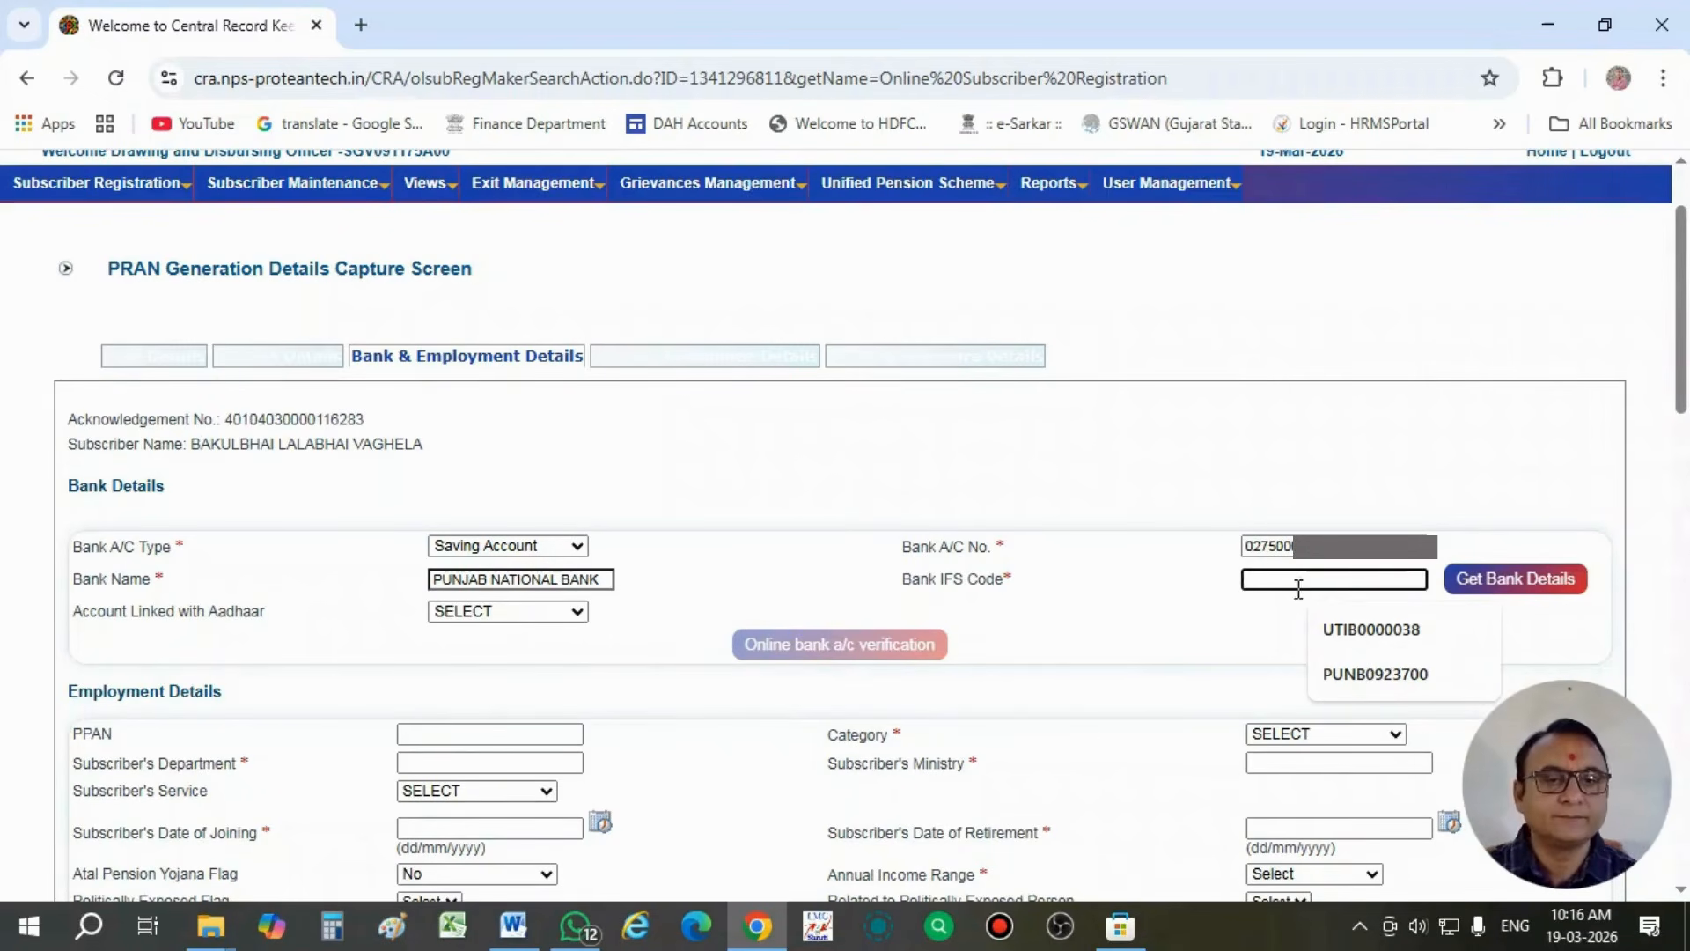
click(1338, 674)
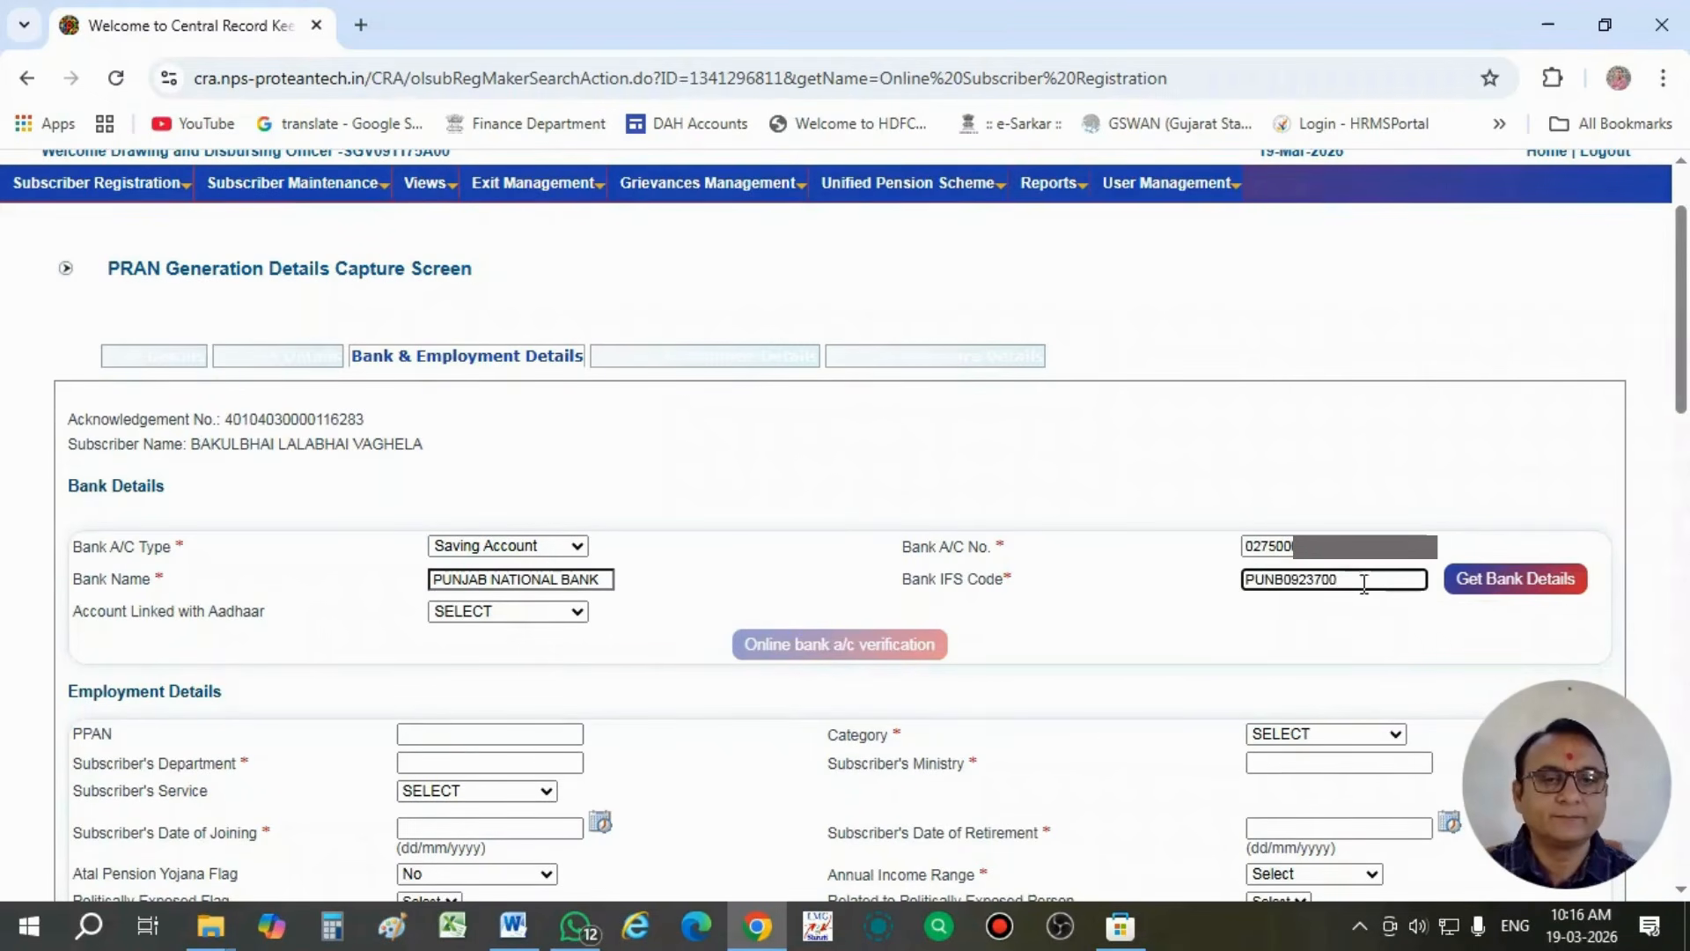
key(BackSpace)
key(BackSpace)
key(BackSpace)
key(BackSpace)
key(BackSpace)
key(BackSpace)
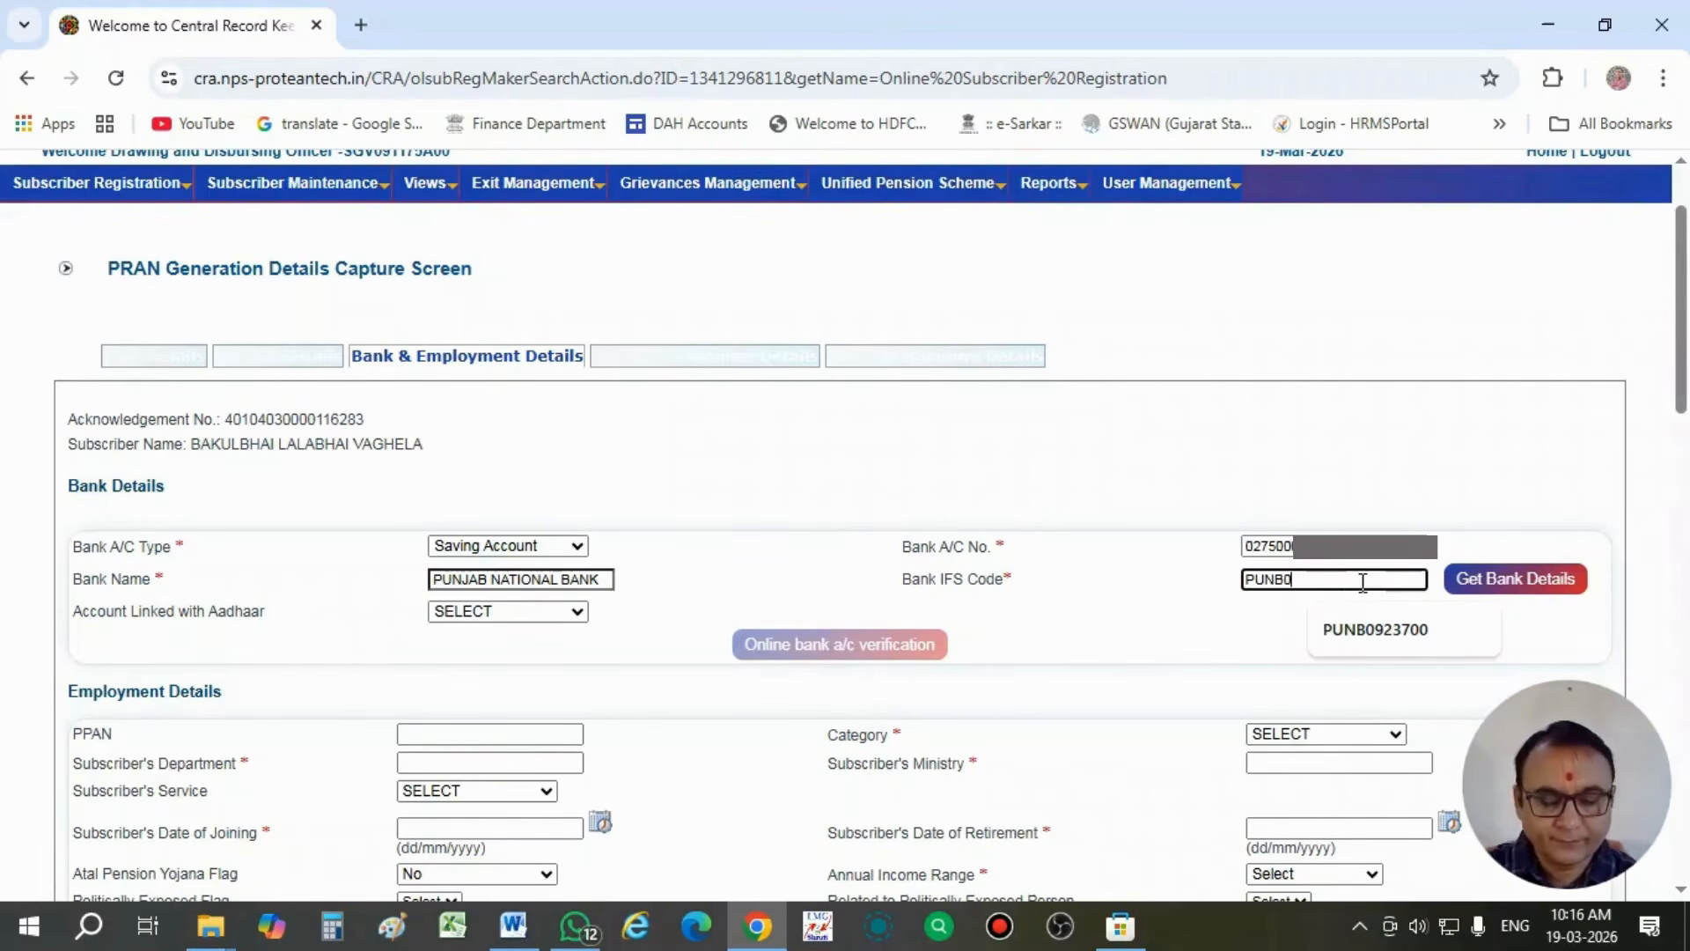
text(0)
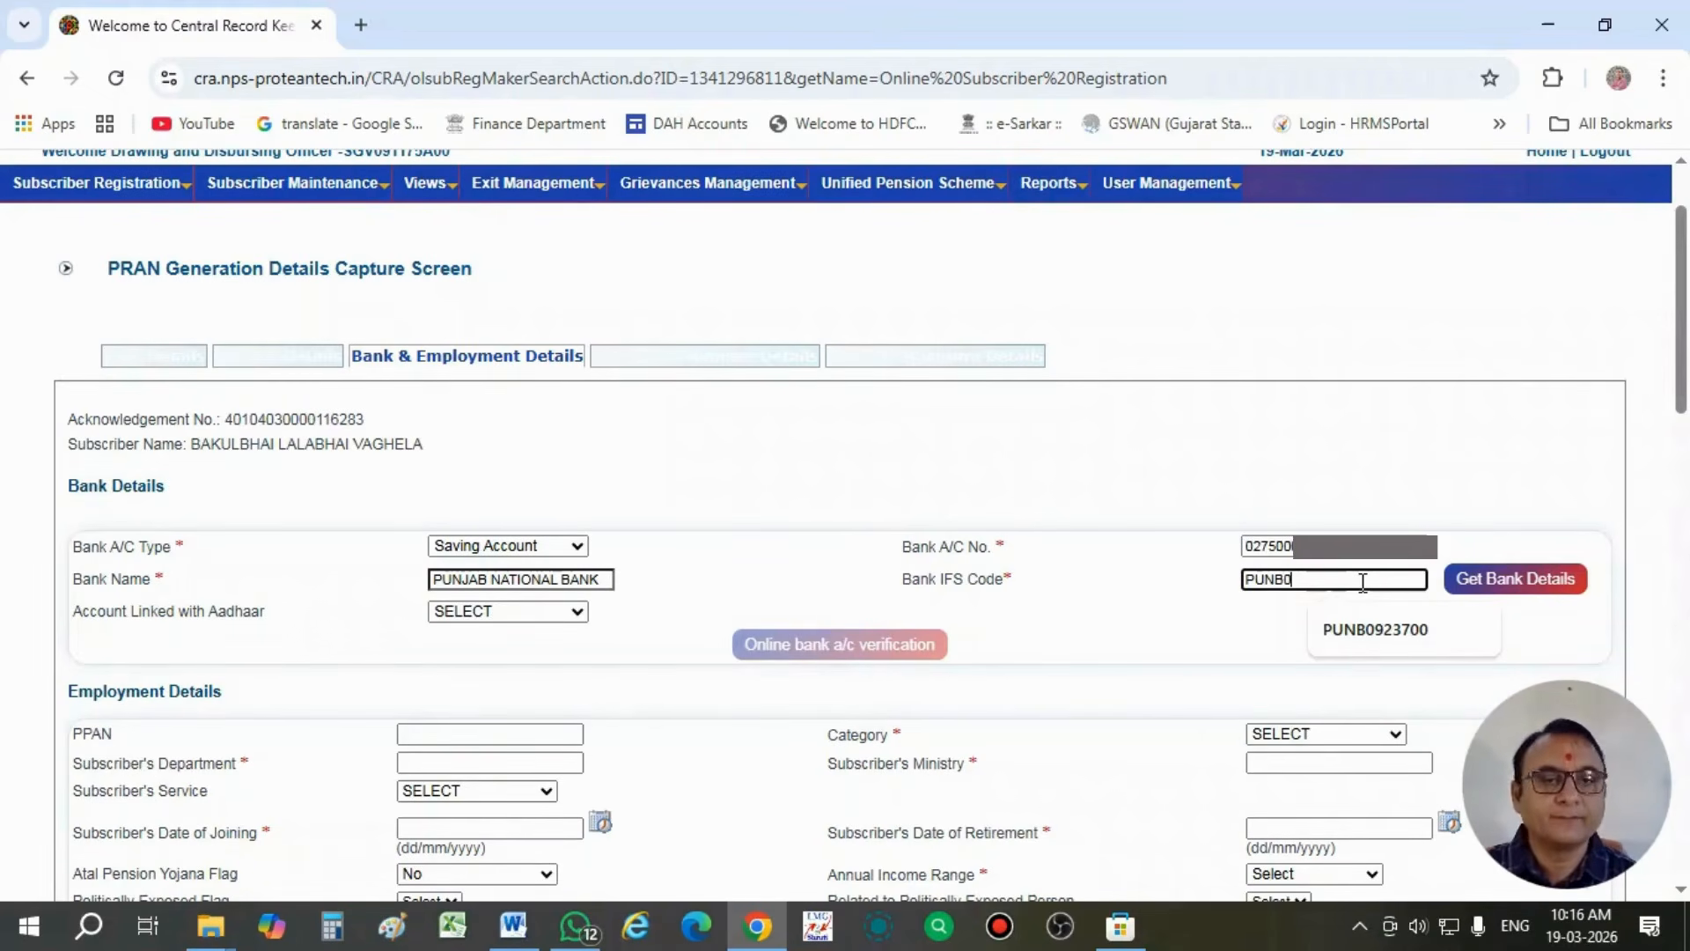
text(27500)
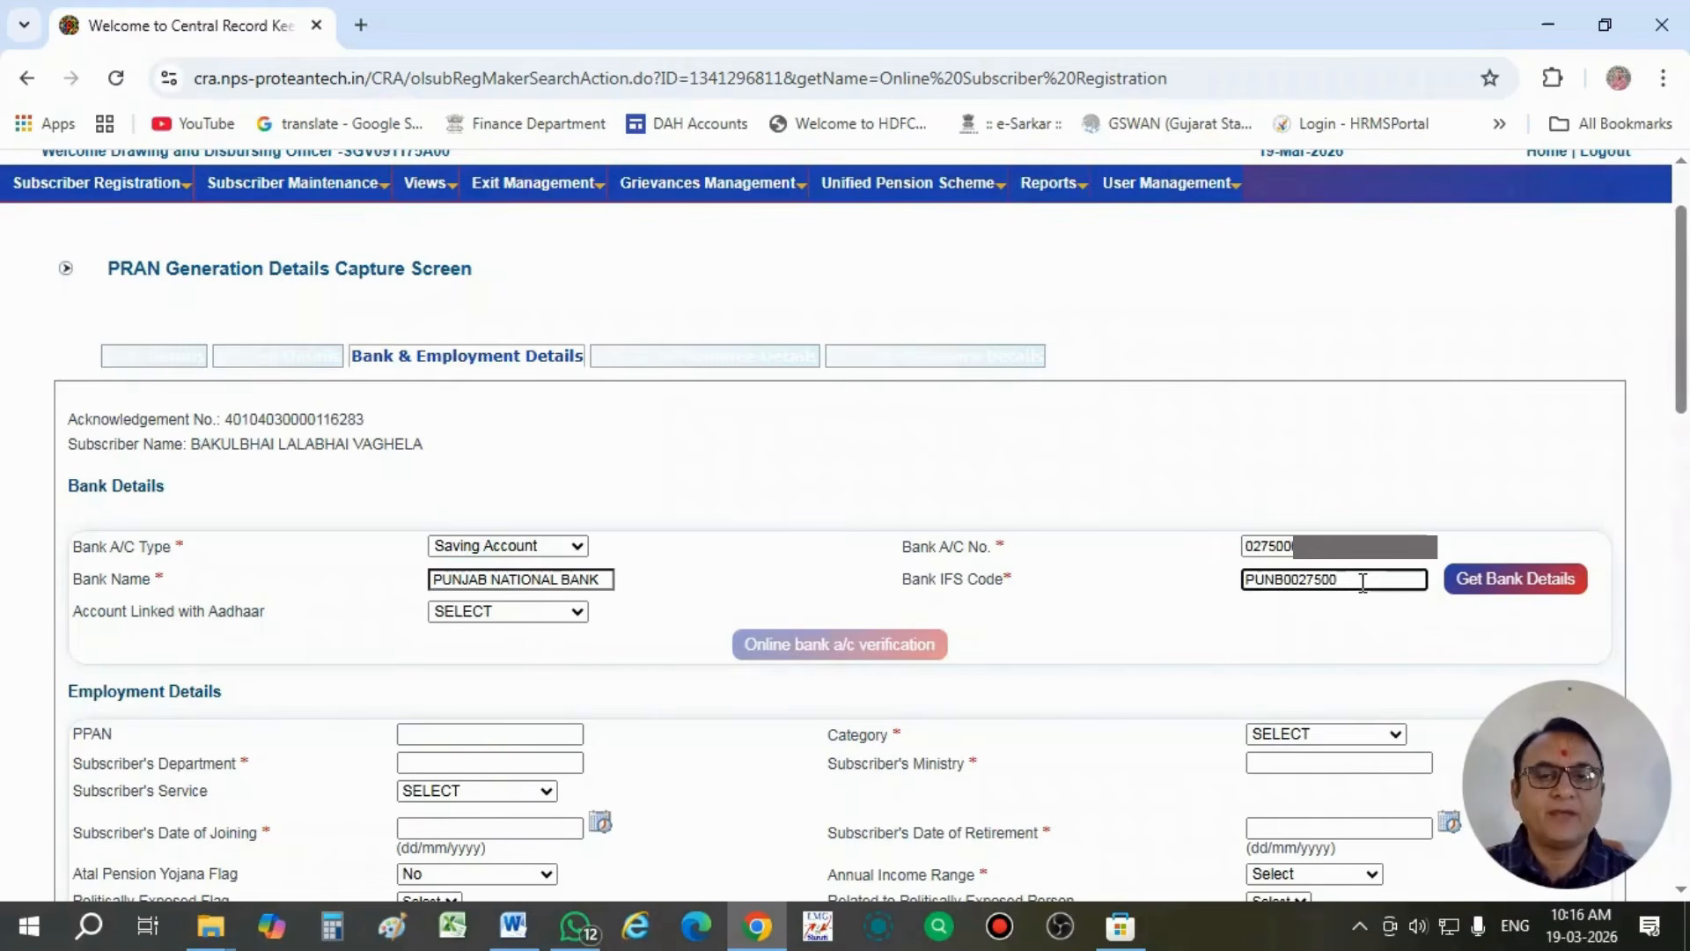
click(1164, 611)
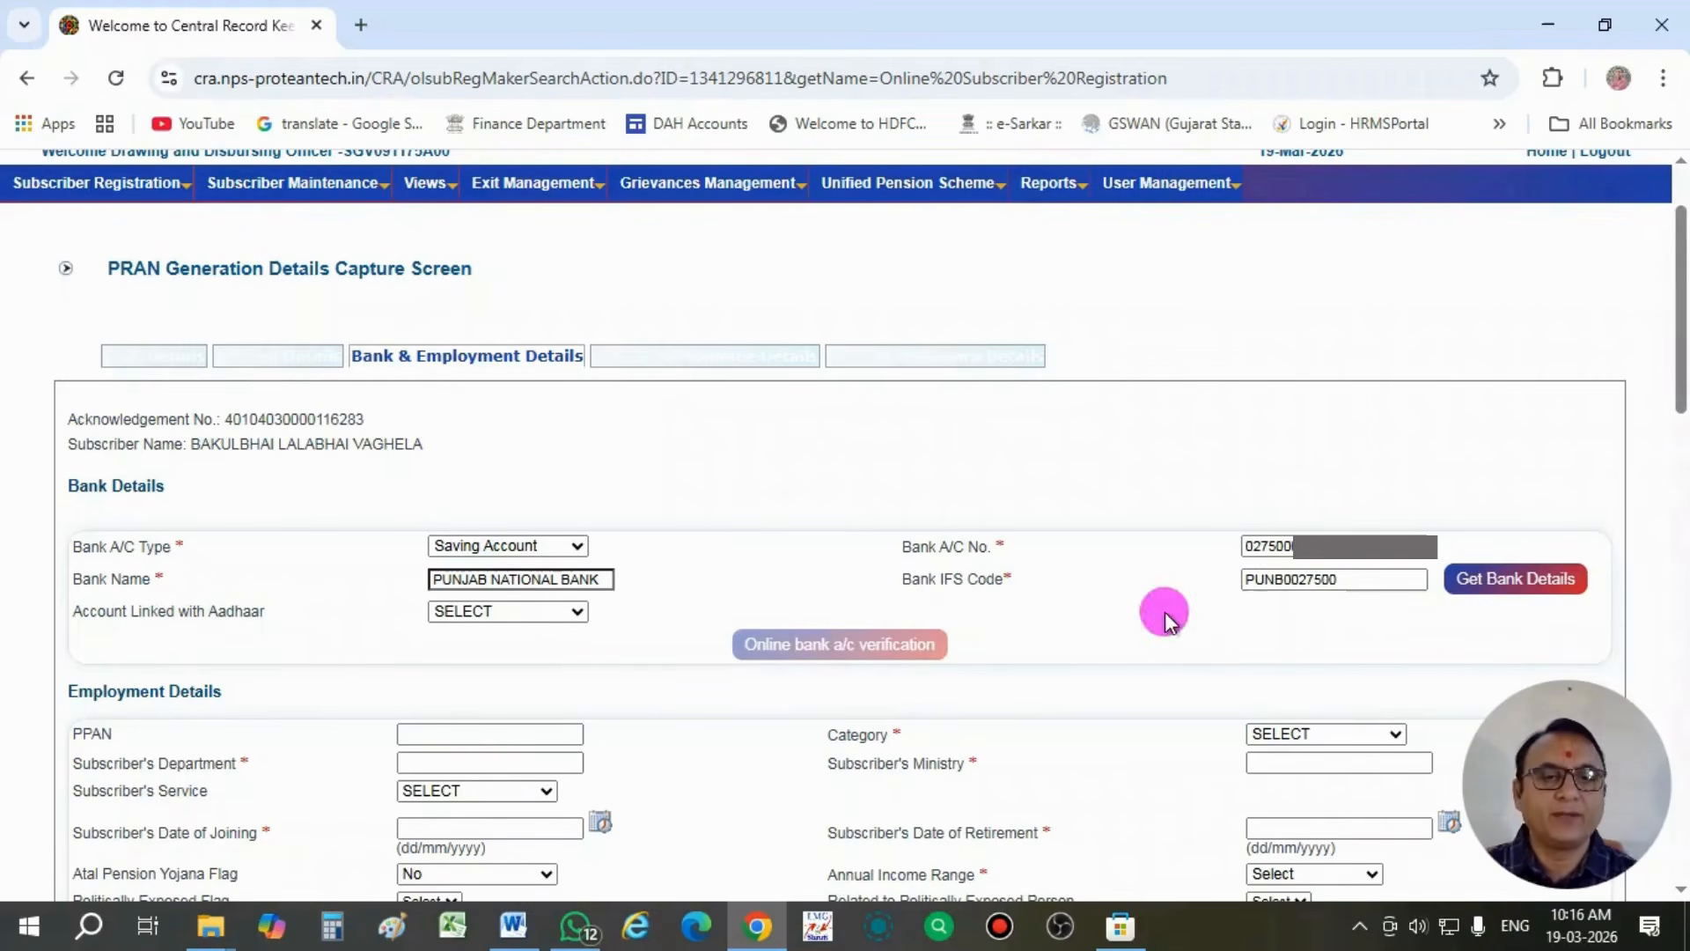
click(1463, 579)
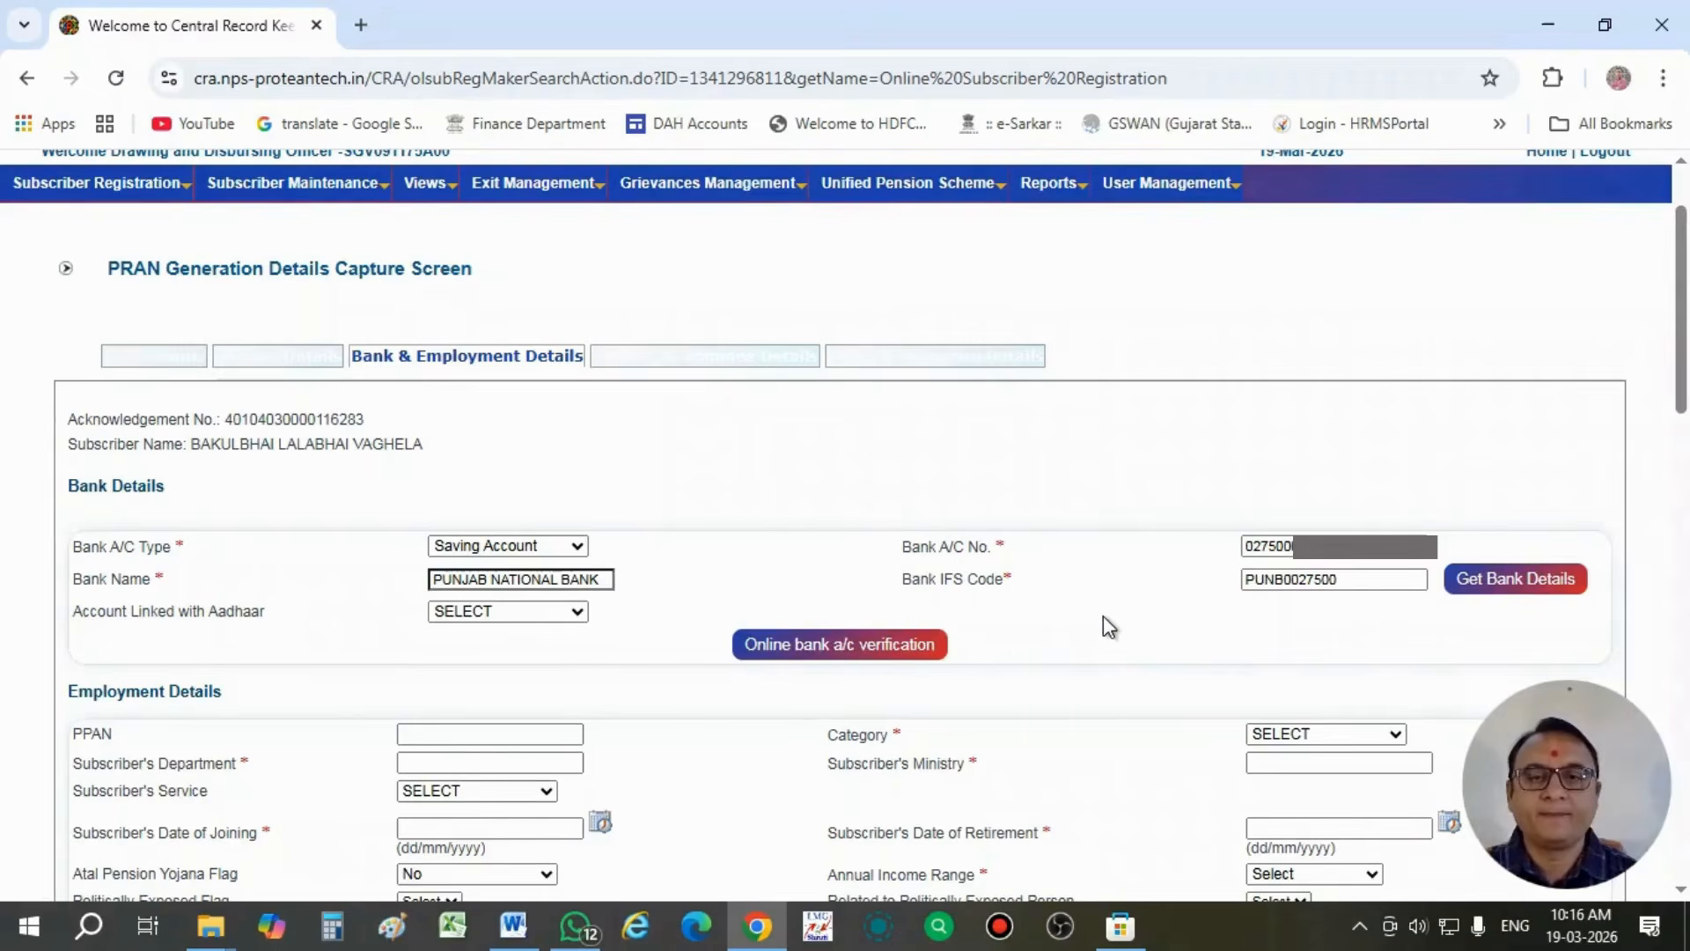
- Set Account Linked with Aadhaar to Yes in the bank details
scroll(1108, 627, down, 1)
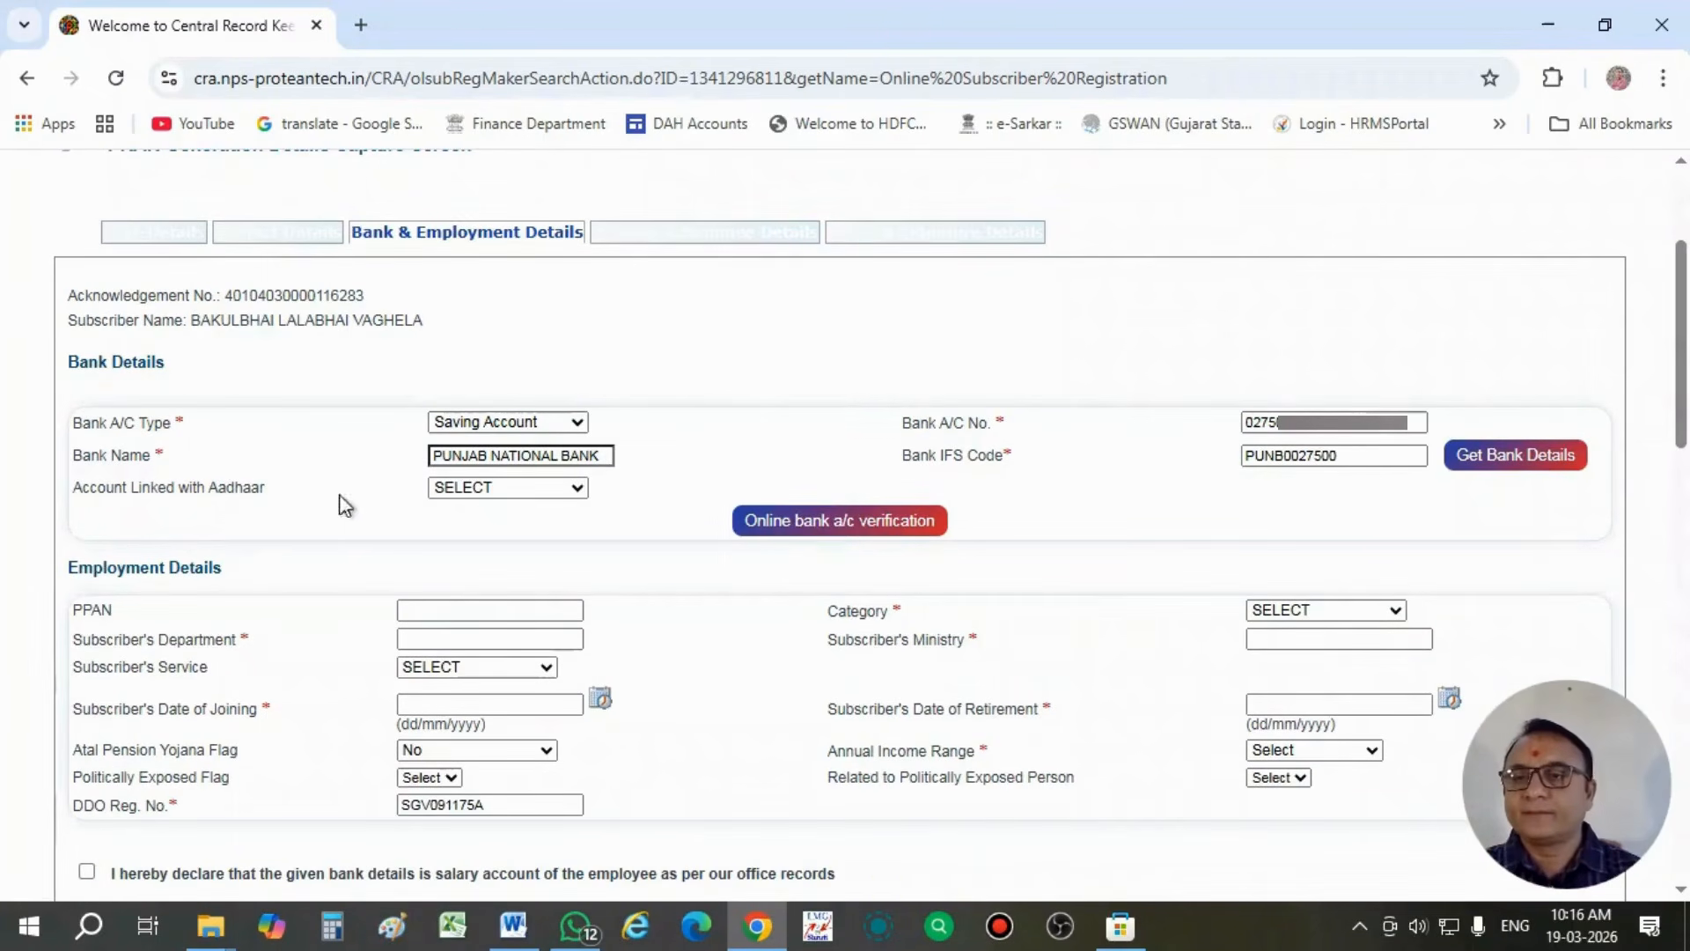
click(448, 489)
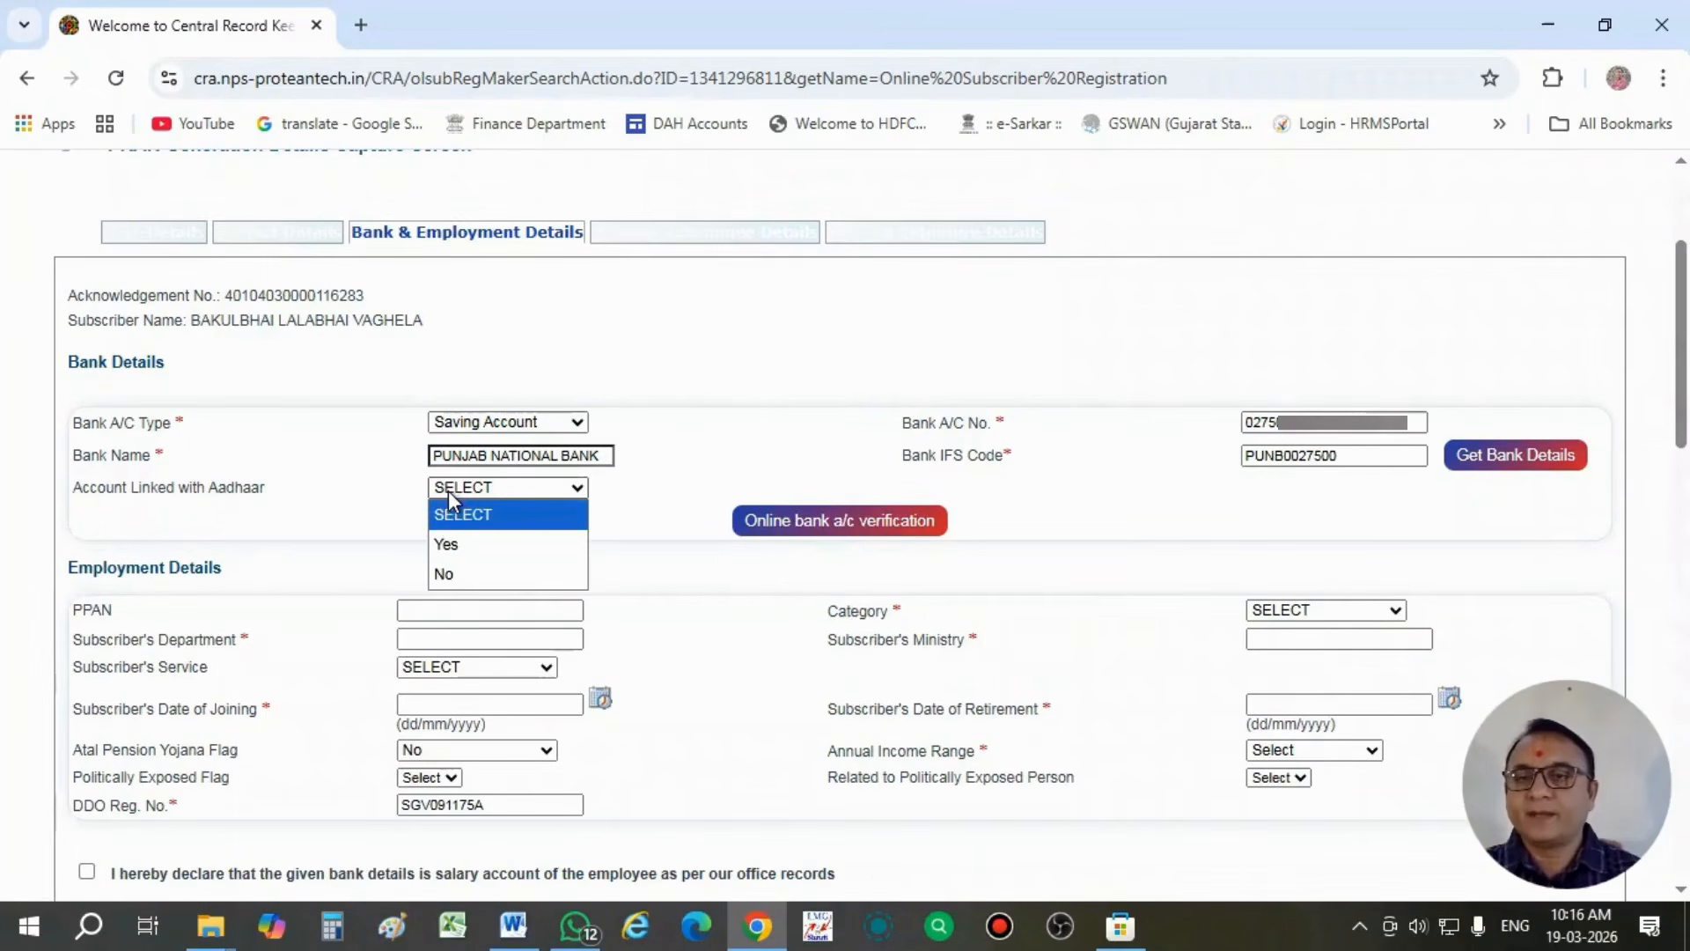
click(457, 542)
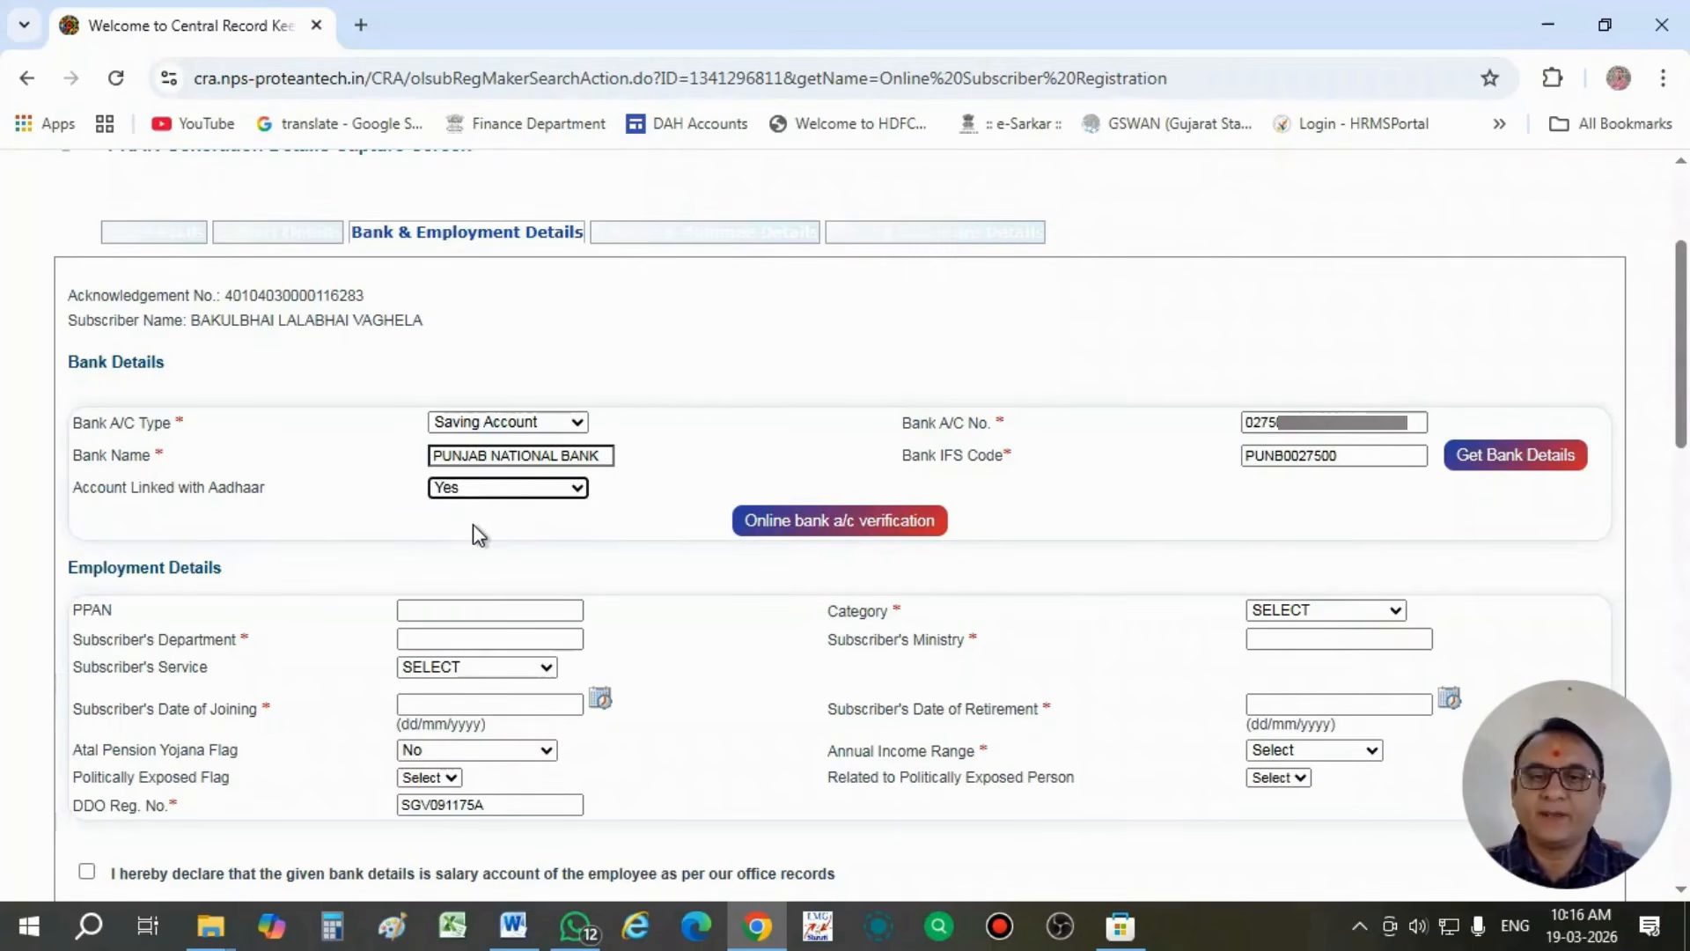
- Set the employment category to State Government, leaving PPAN blank
scroll(473, 525, down, 1)
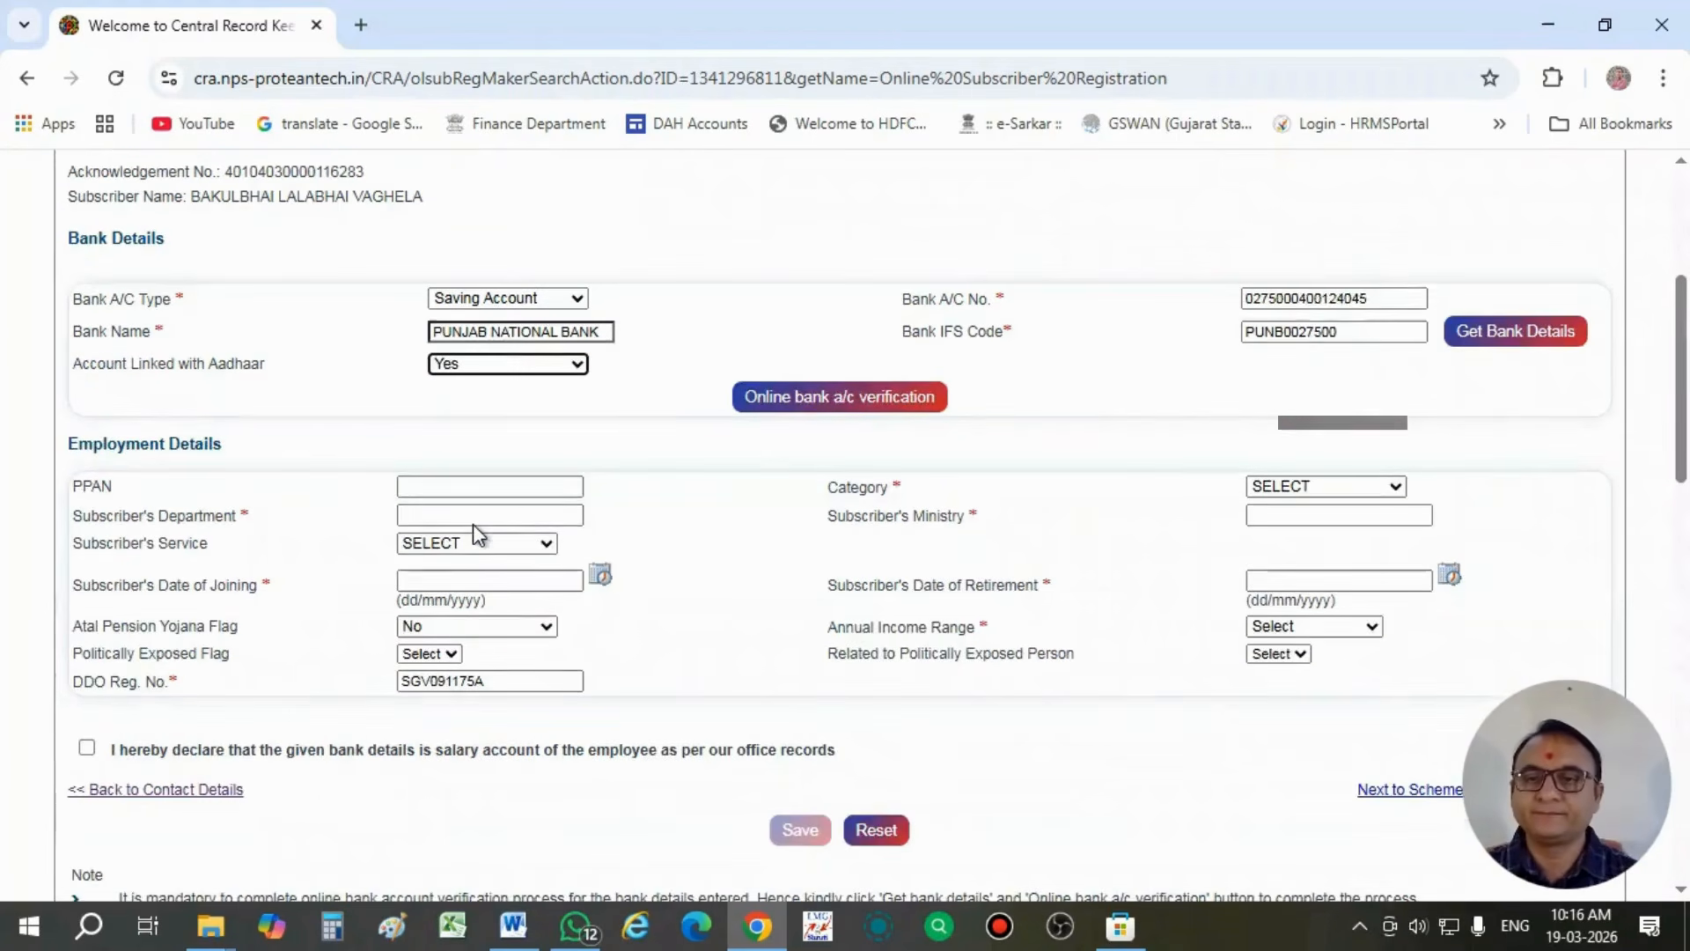
click(458, 489)
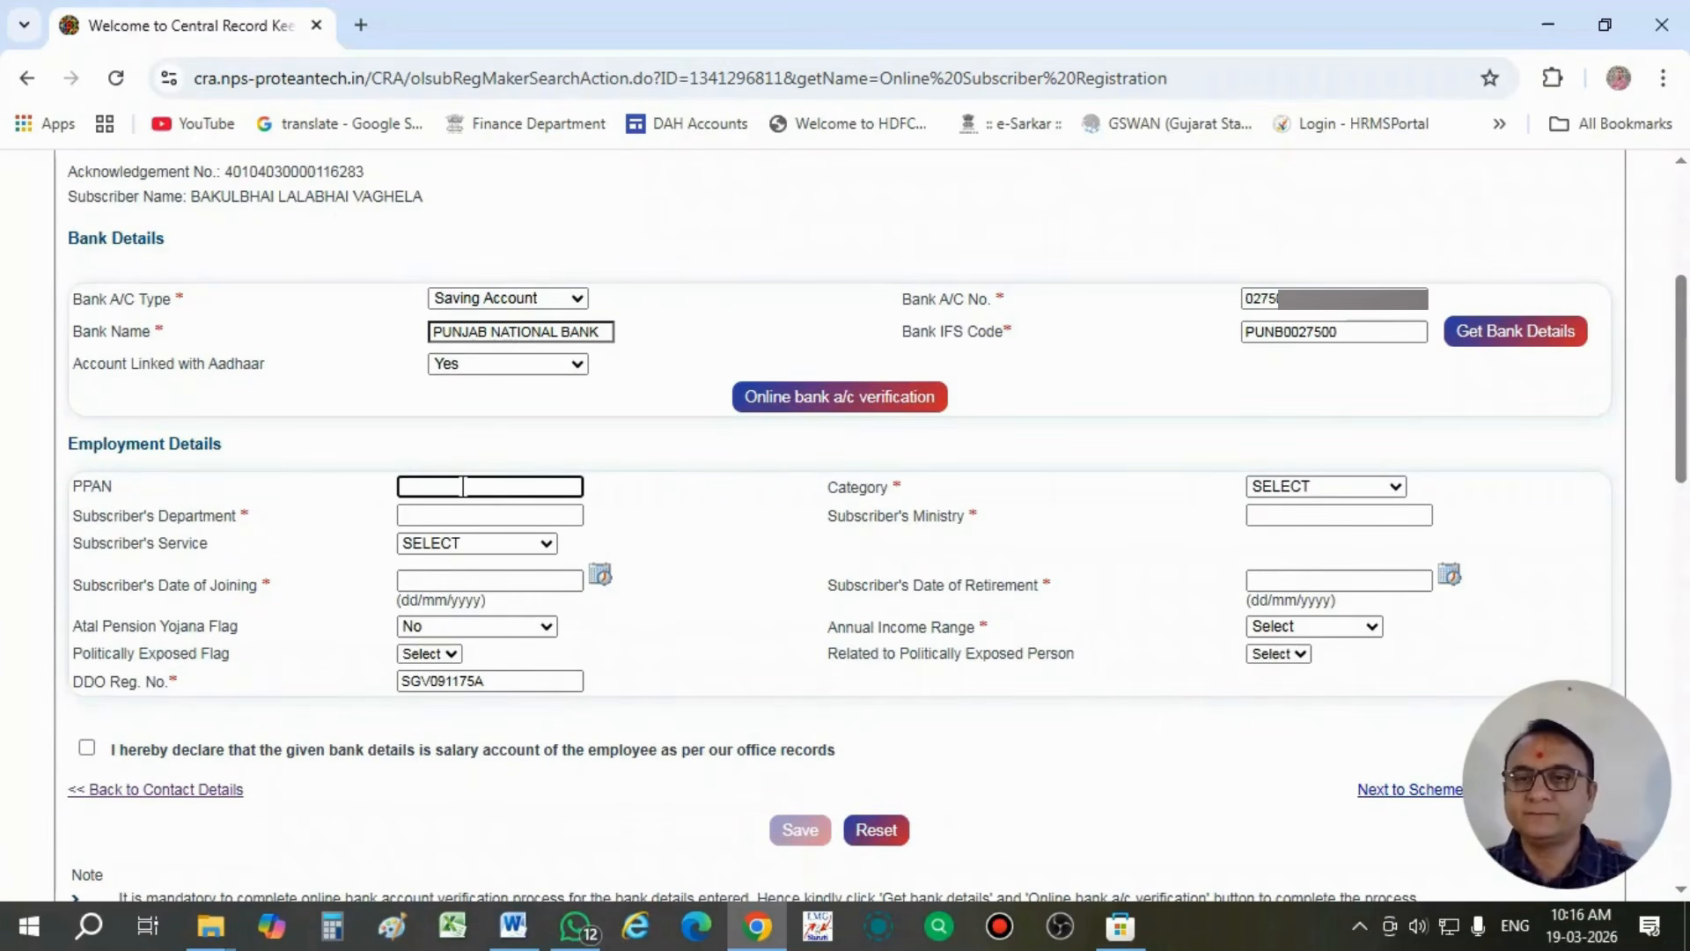
click(1287, 490)
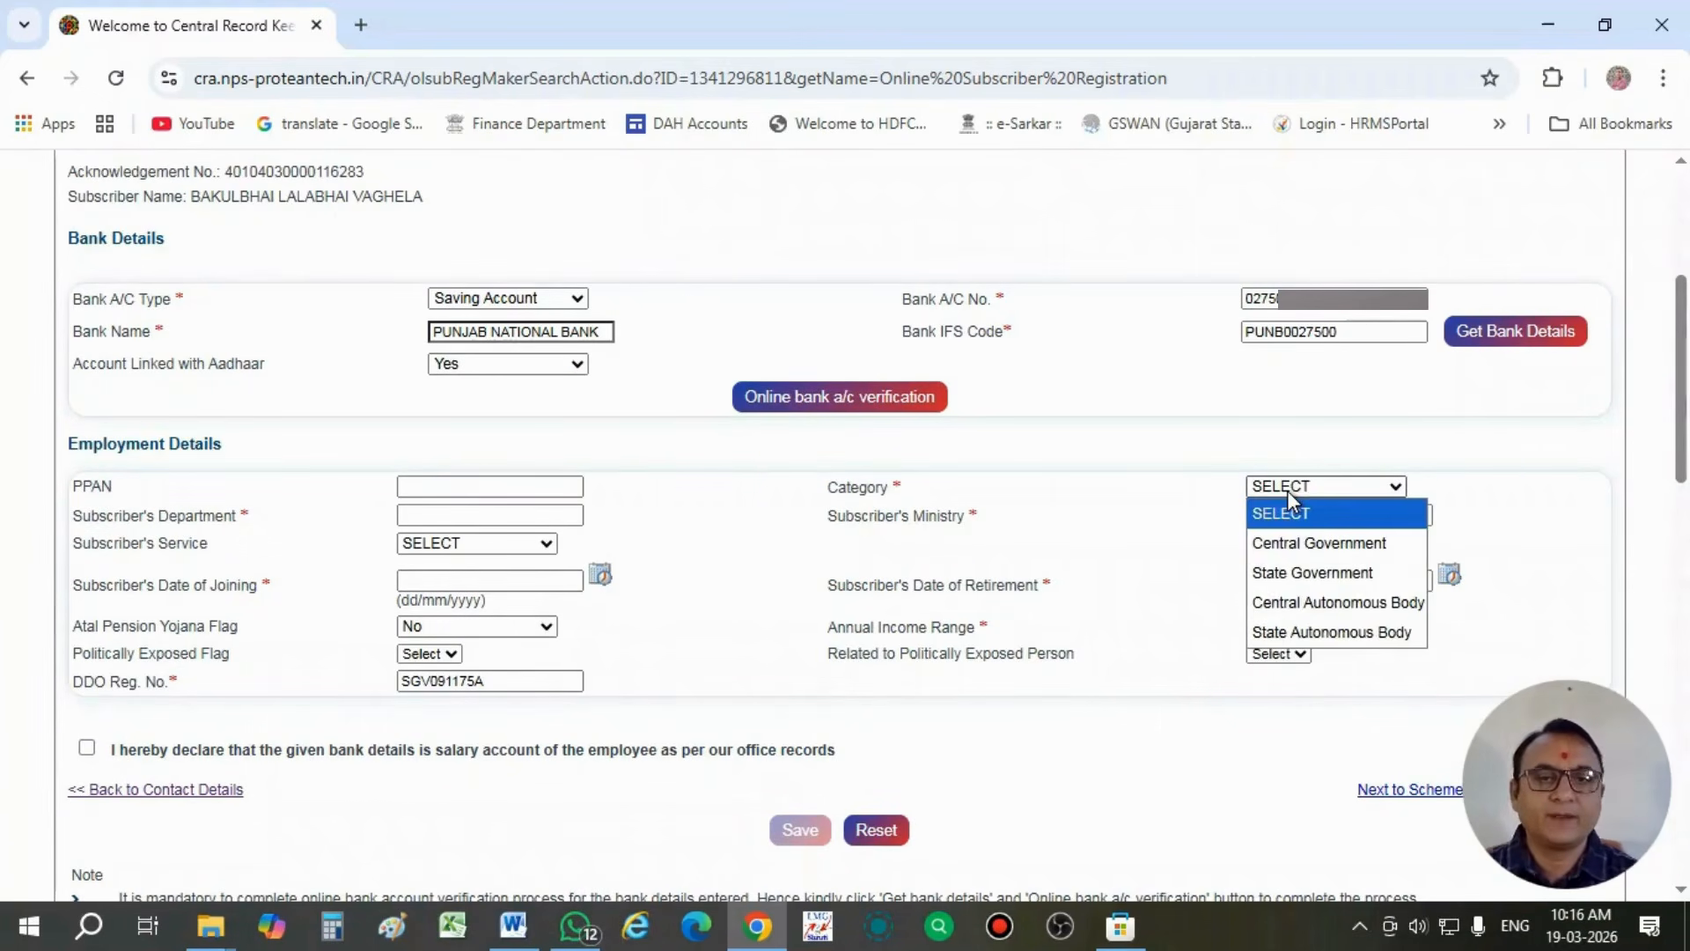
click(1303, 572)
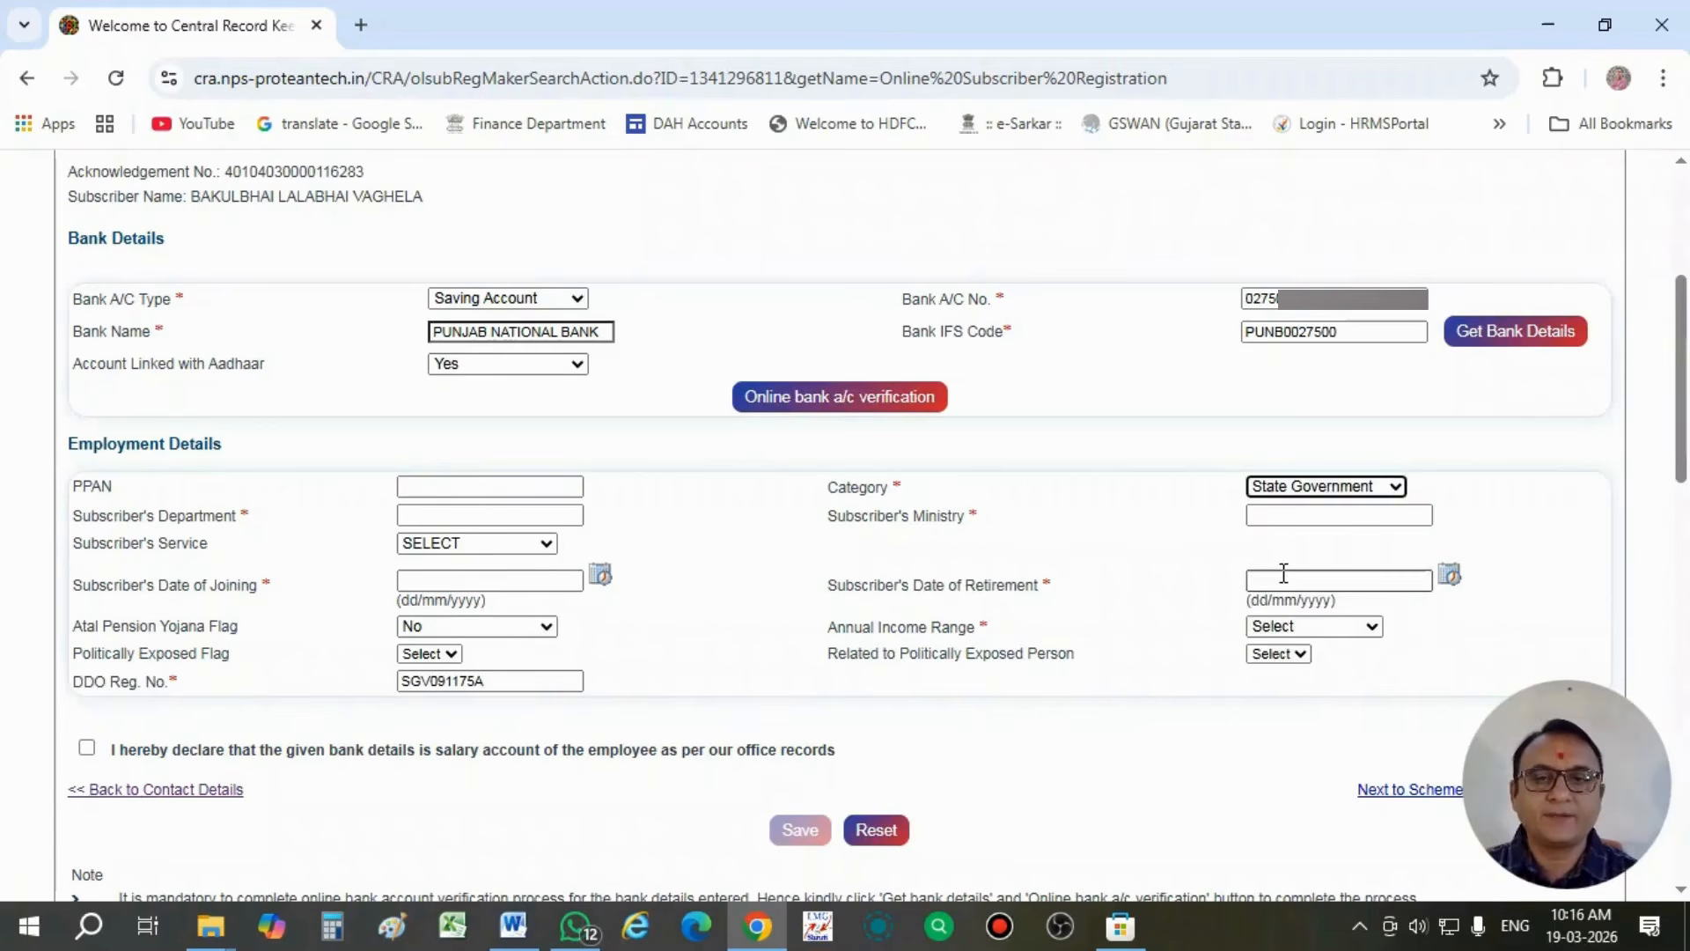
- Fill in the subscriber's department with the suggested "DEPARTMENT OF ANIMAL HU..." entry and the ministry with STATE GOVERNMENT, leaving the service unselected
click(445, 519)
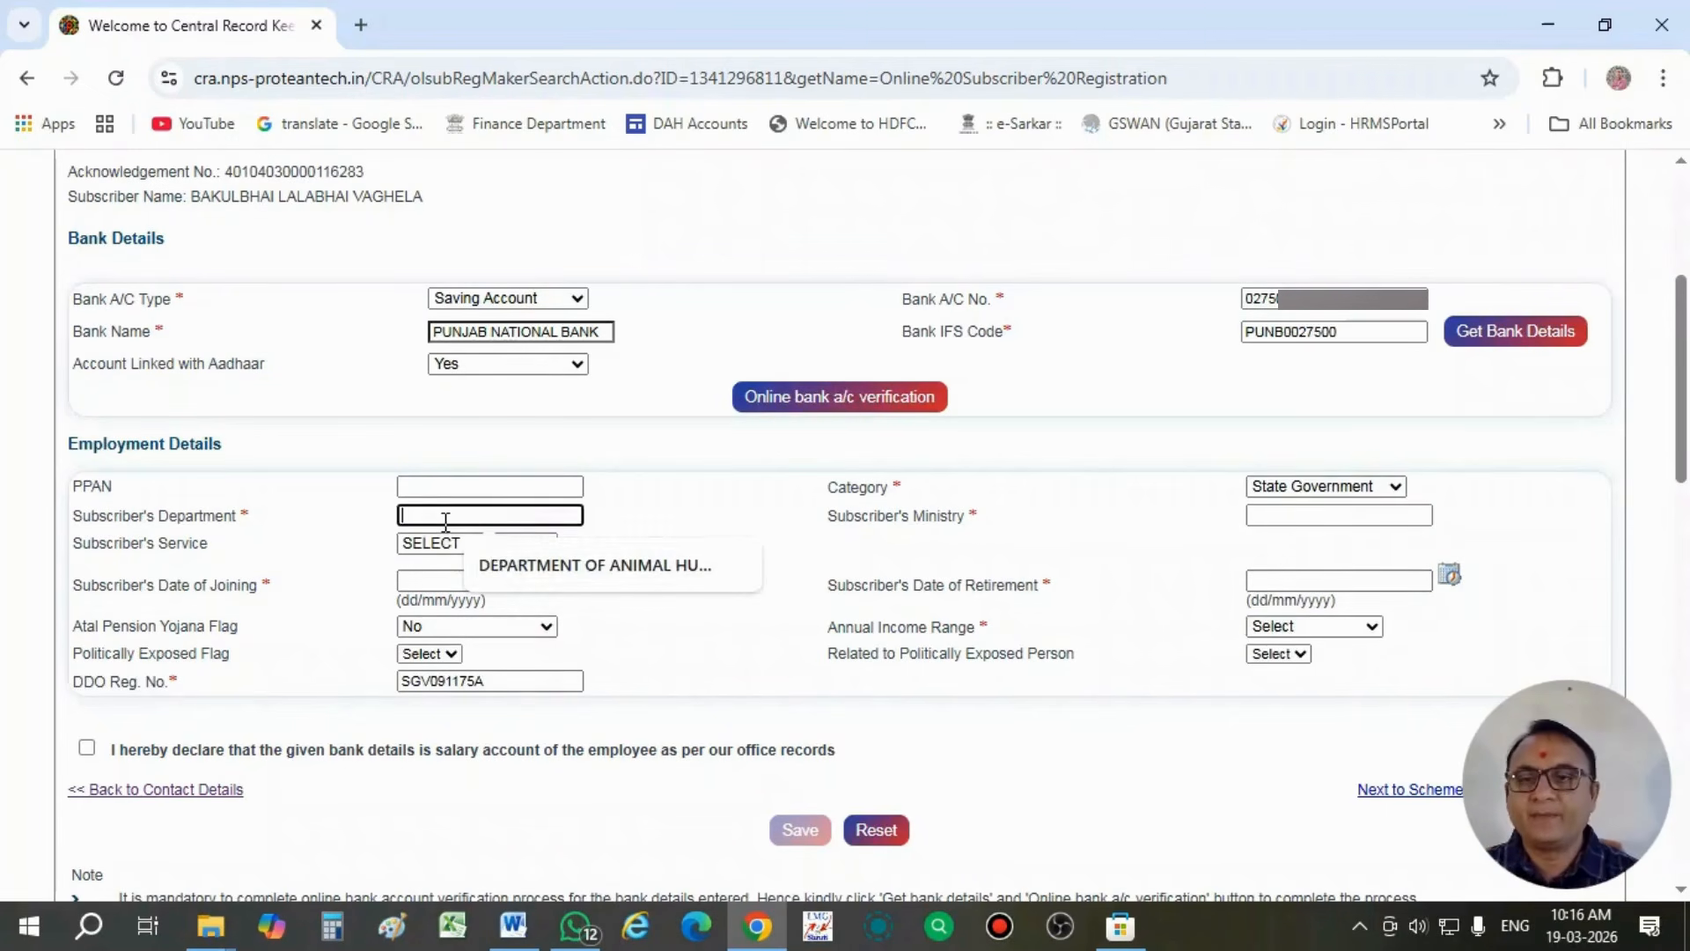
click(520, 568)
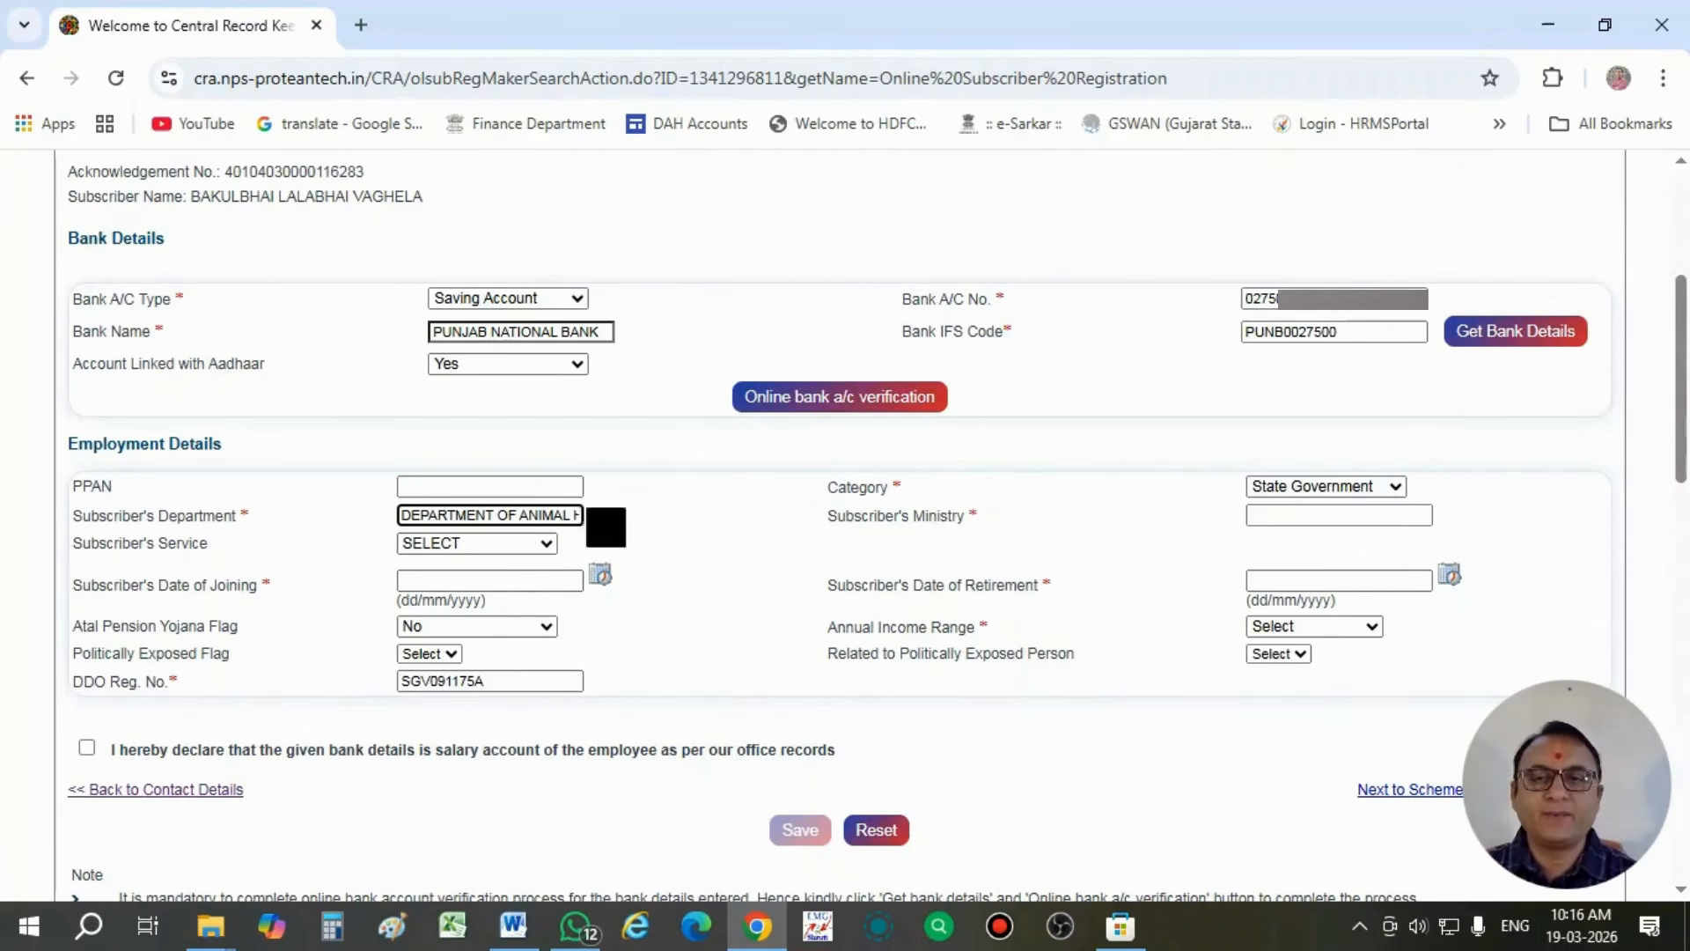
click(1333, 516)
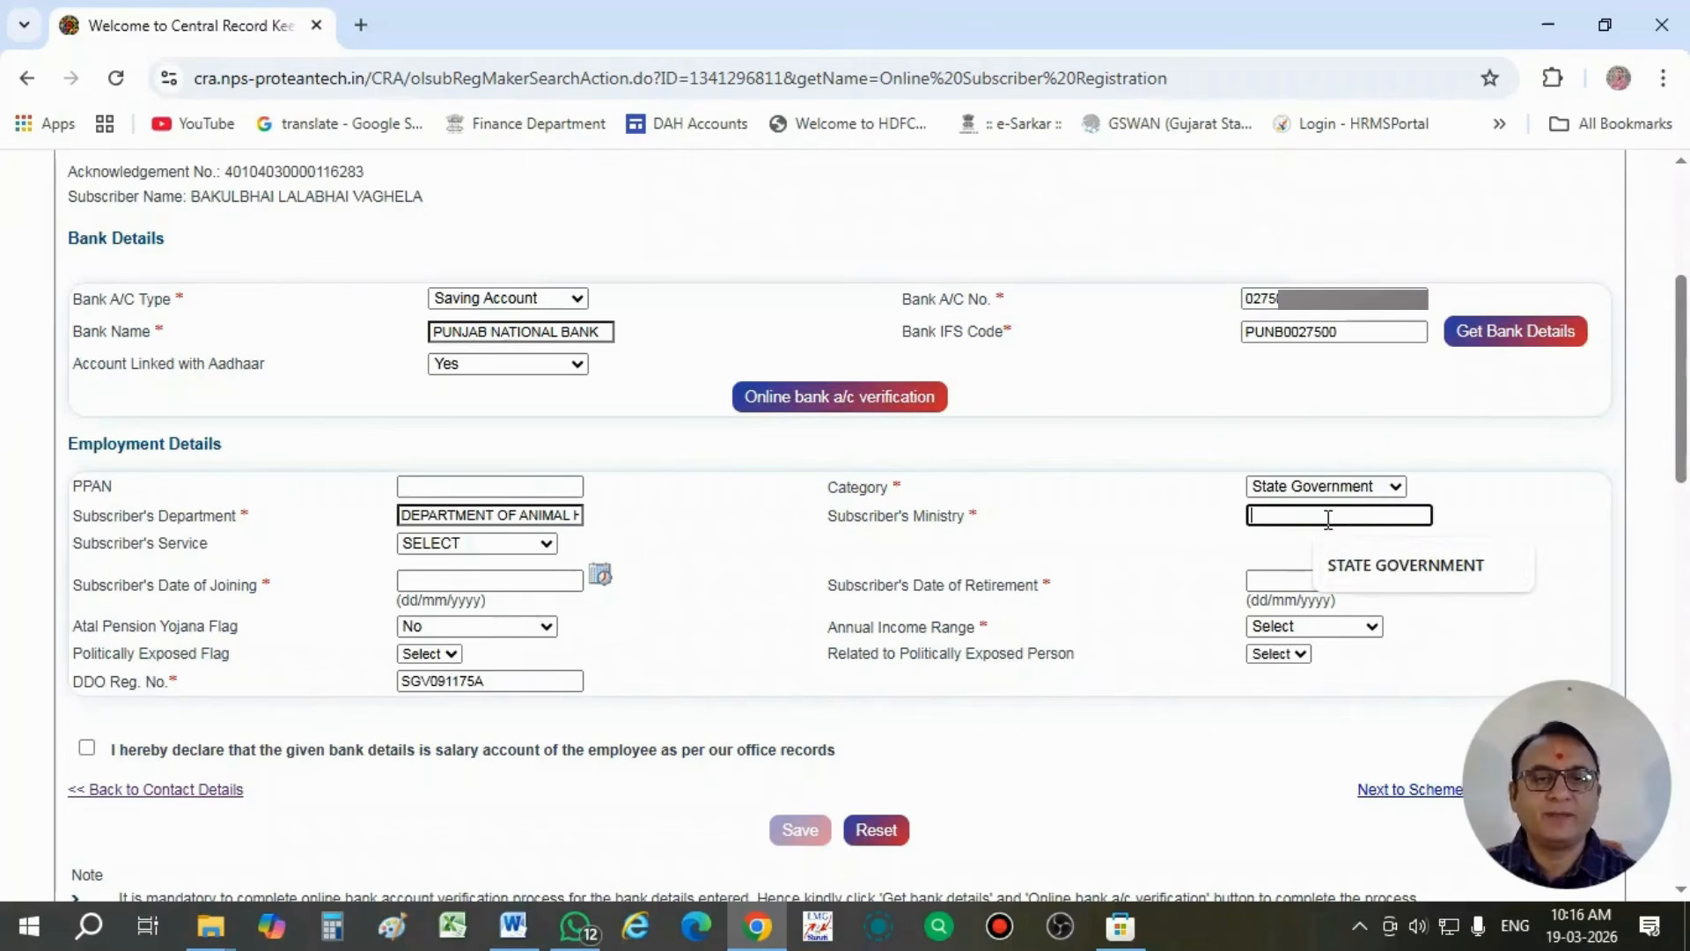
click(1363, 567)
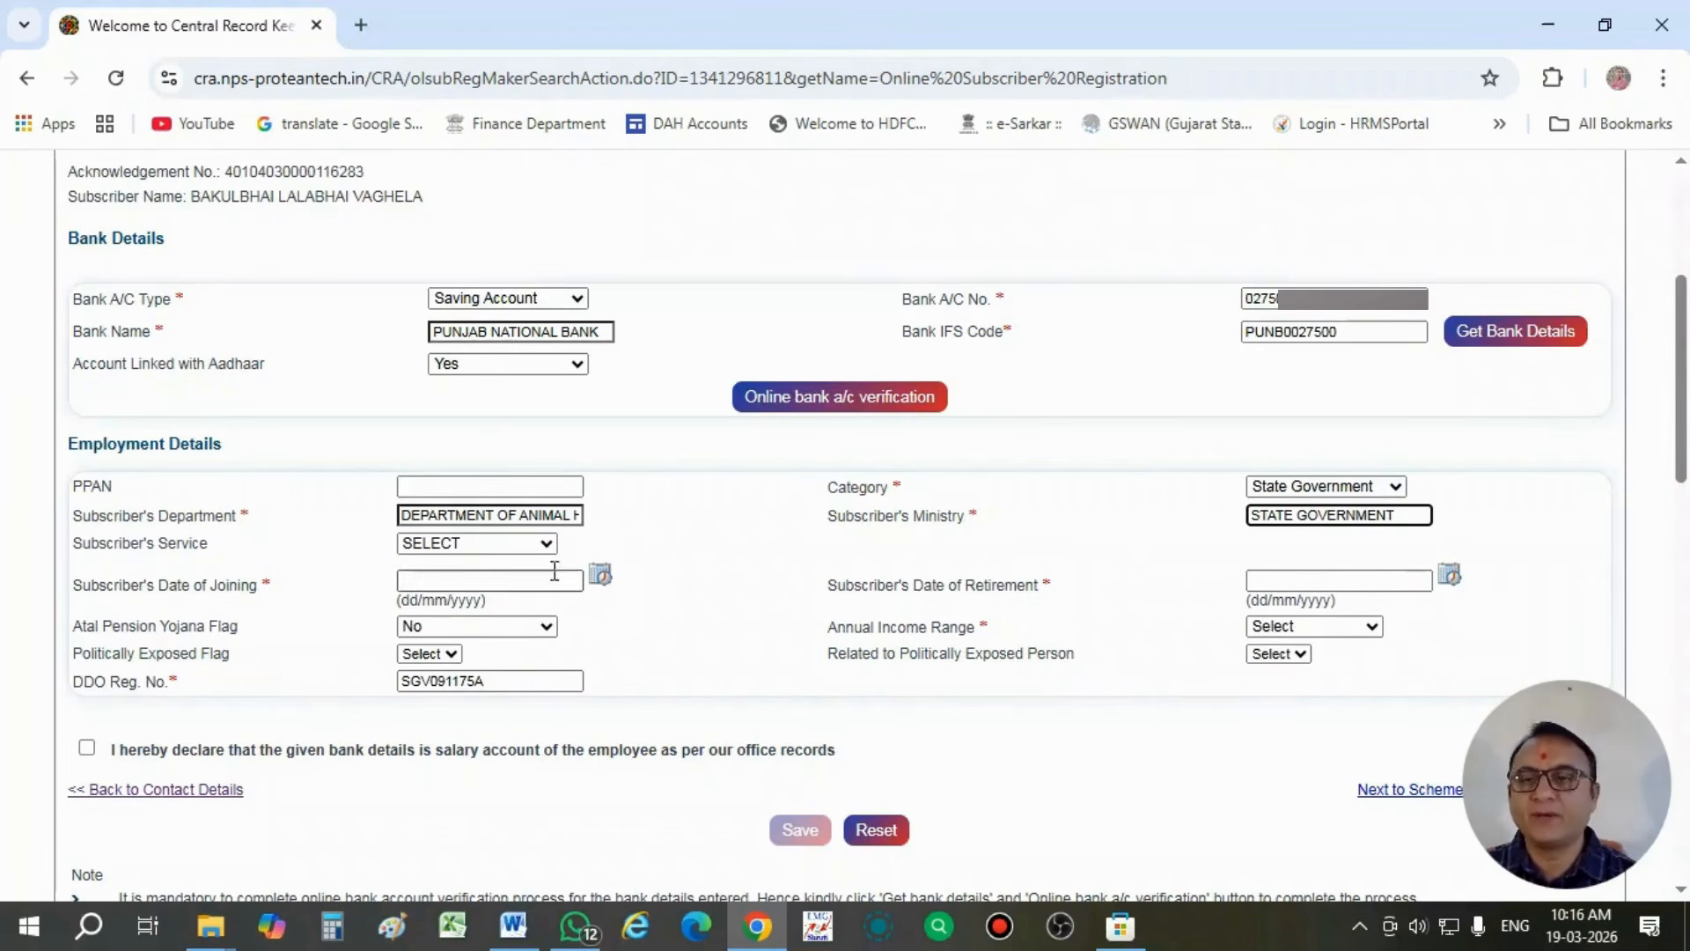
click(471, 546)
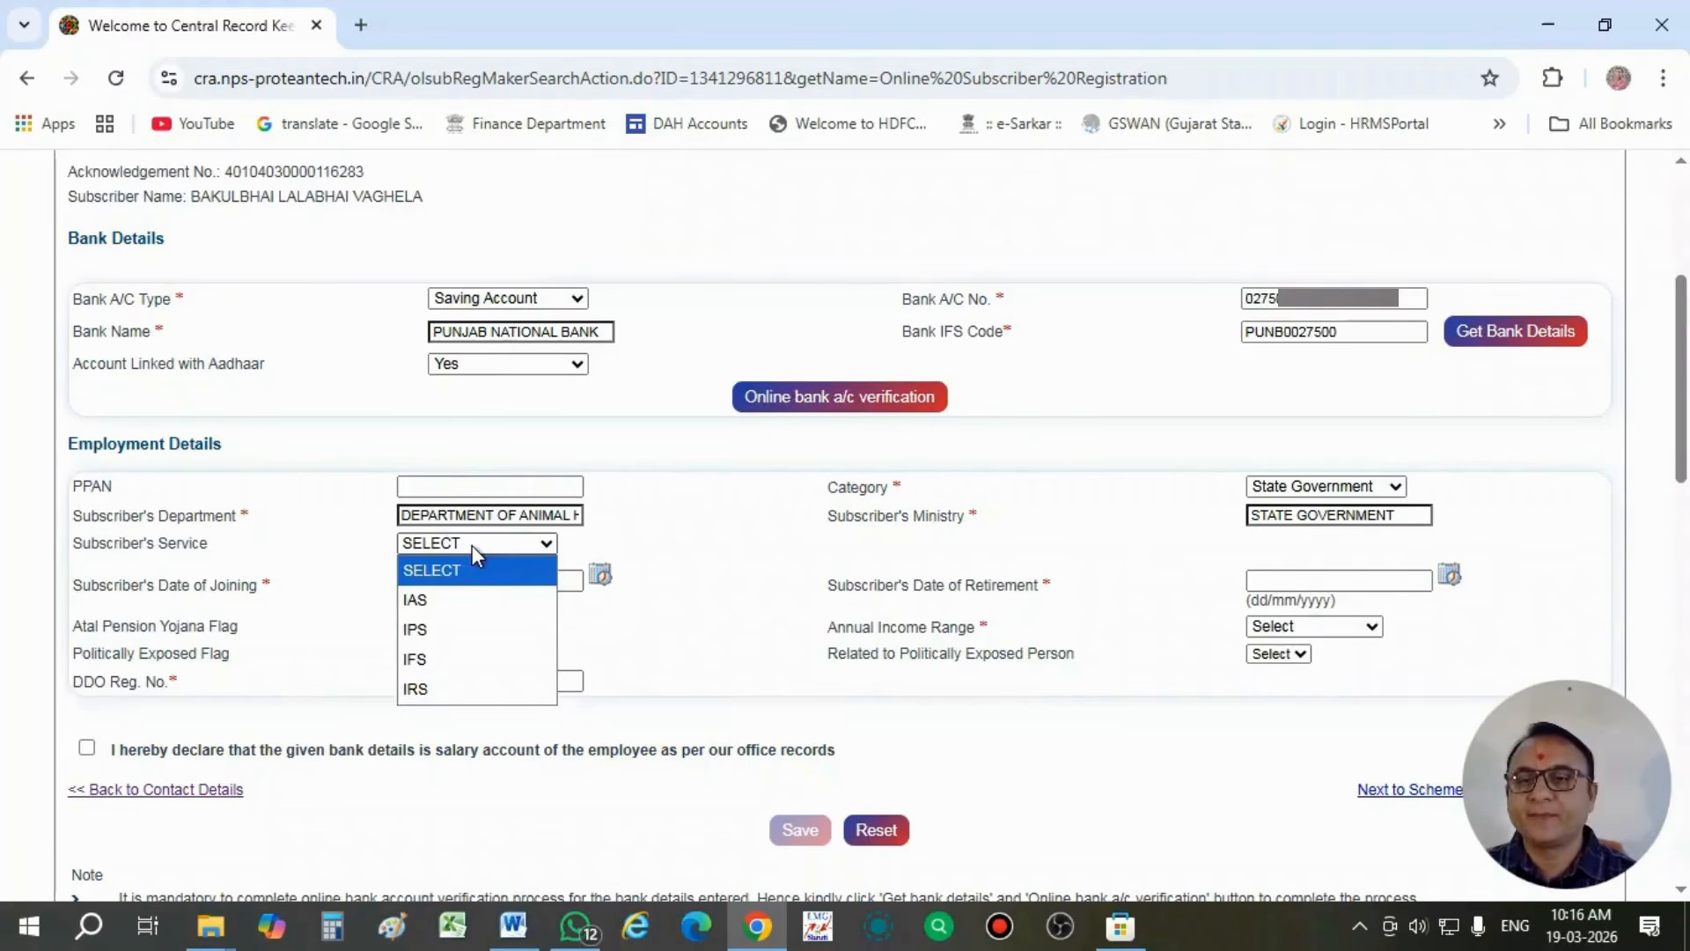
click(648, 547)
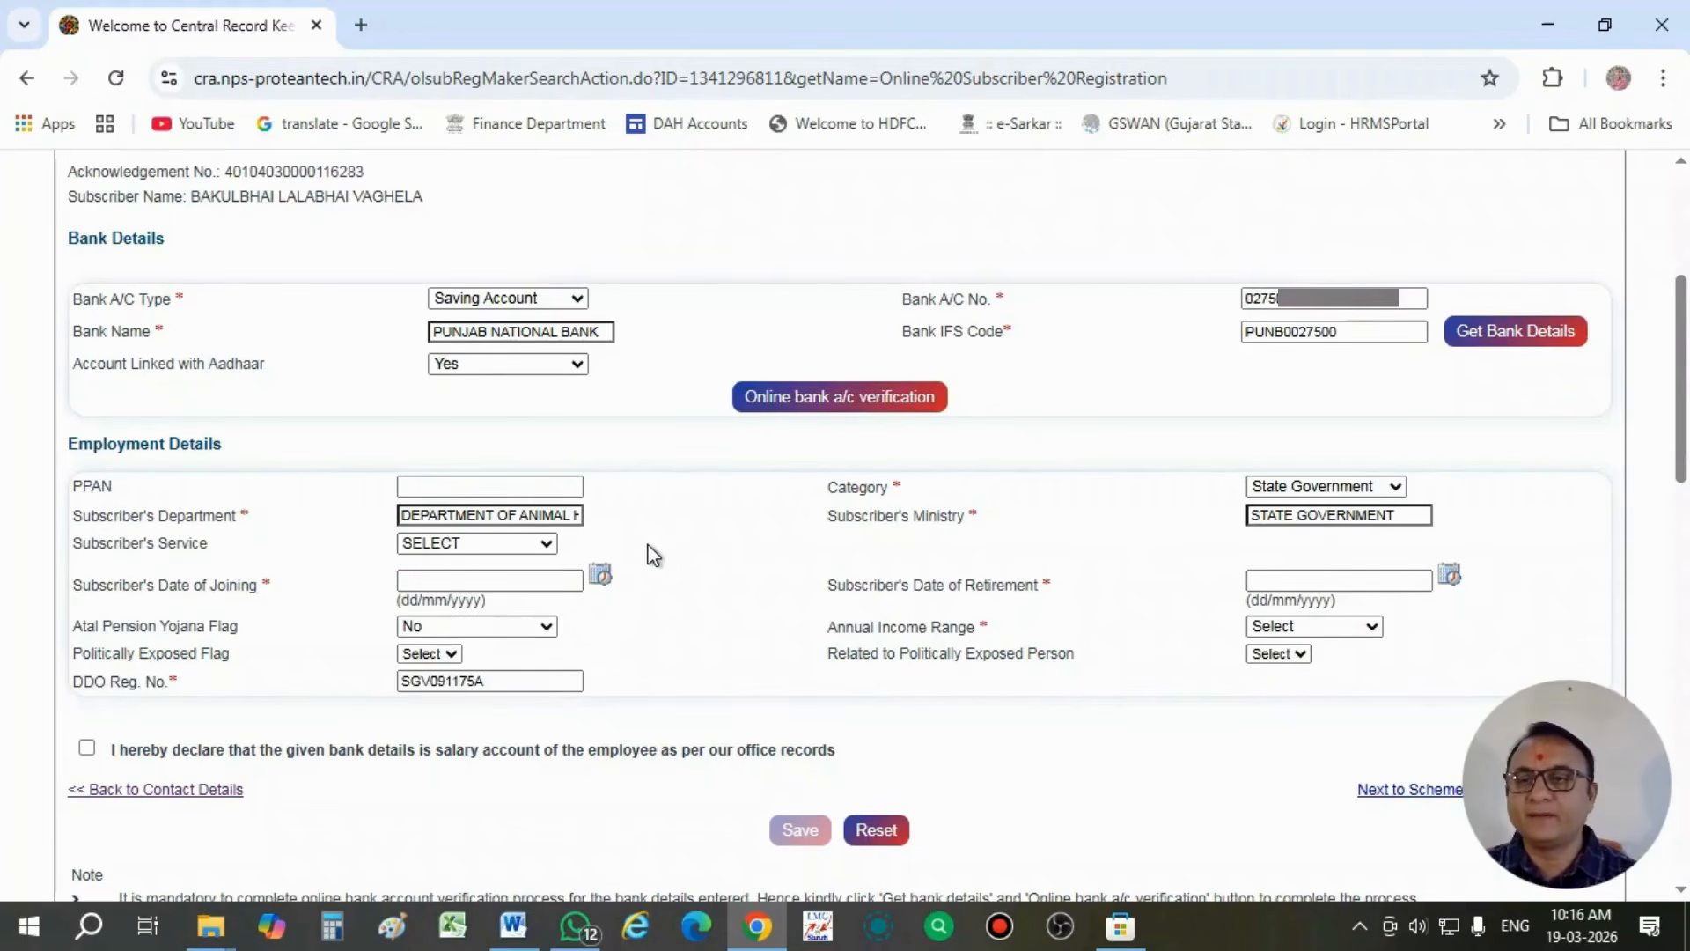
- Set the subscriber's date of joining to 29/11/2019
scroll(704, 593, down, 1)
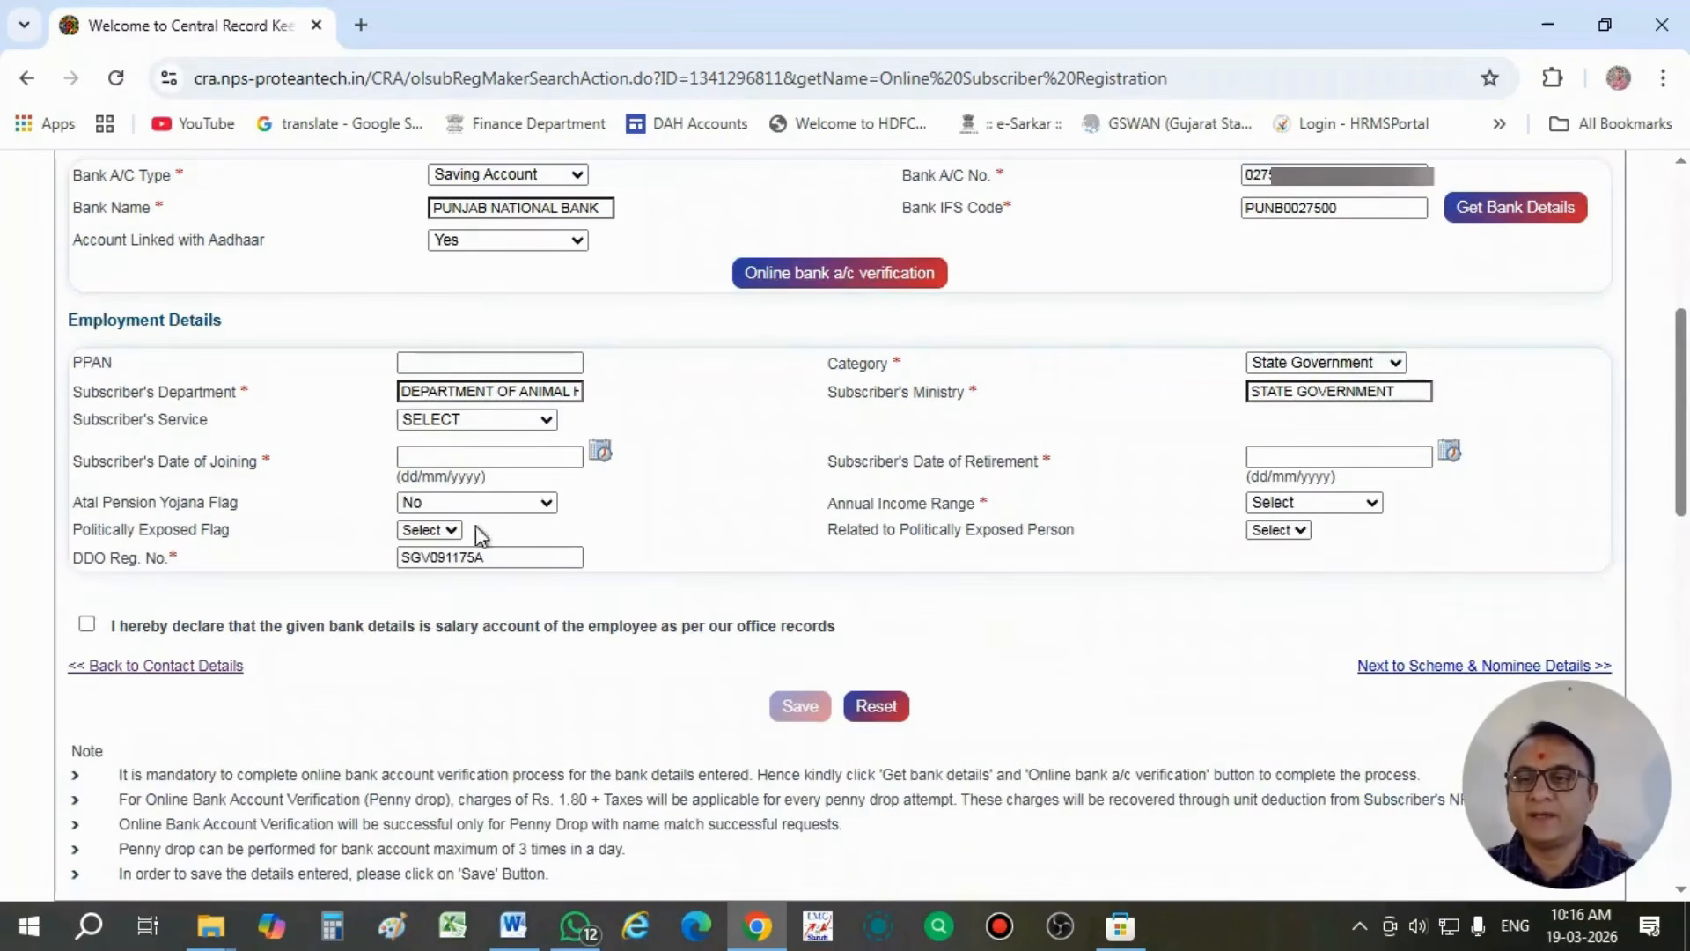
click(451, 458)
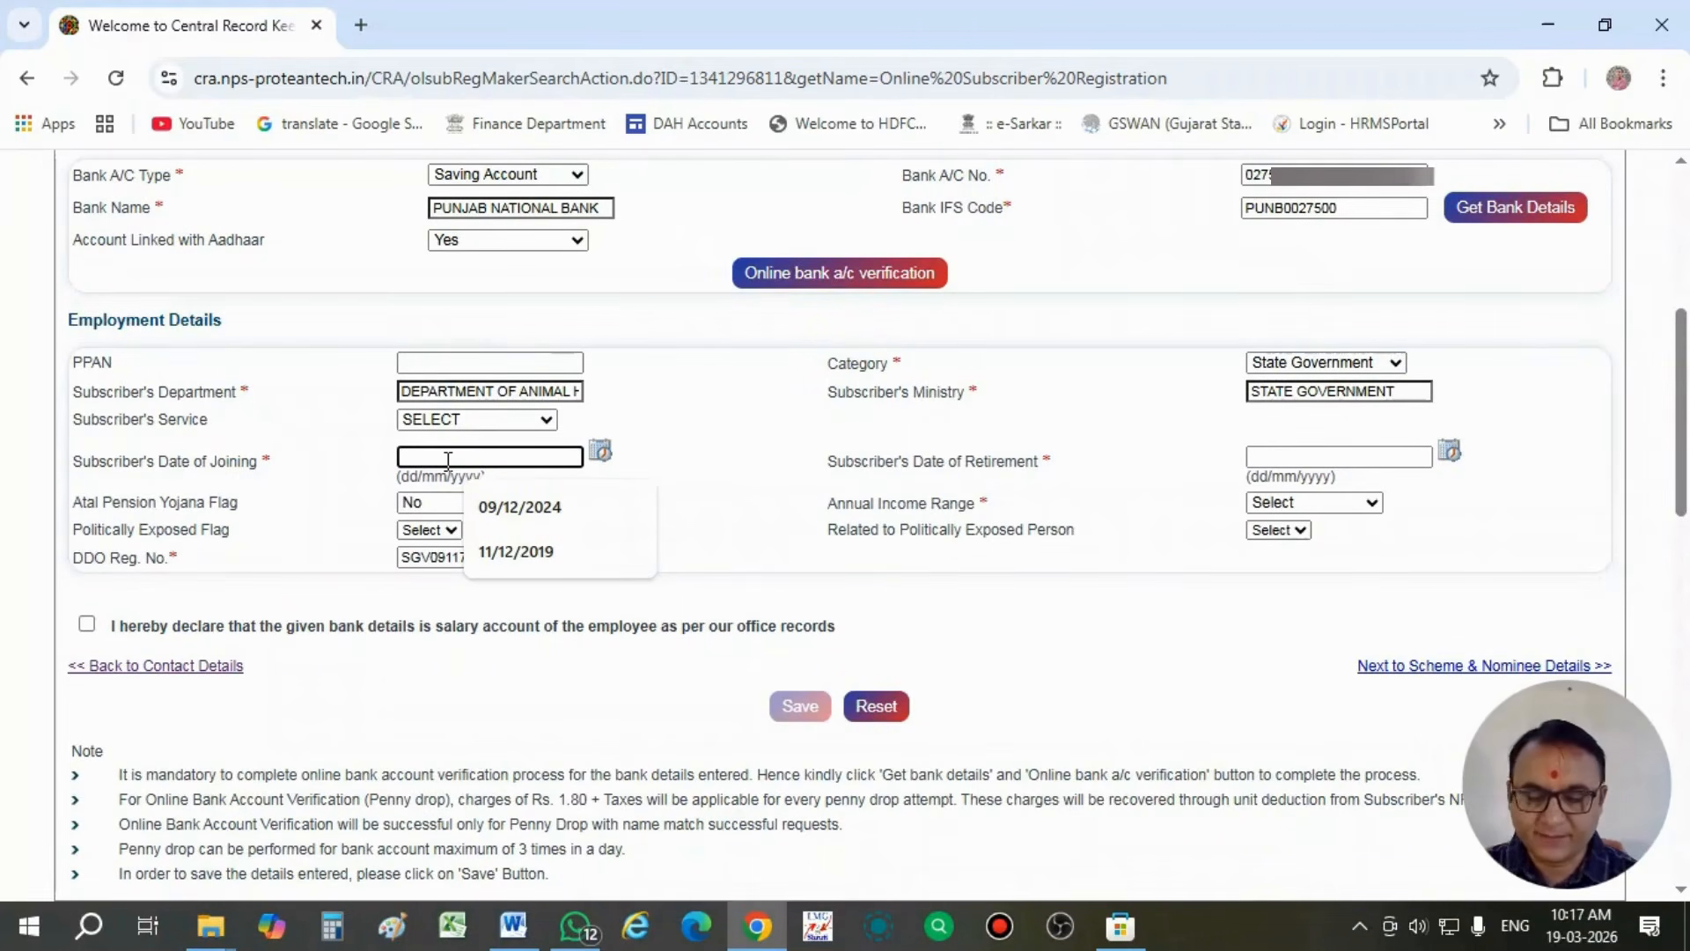
click(743, 46)
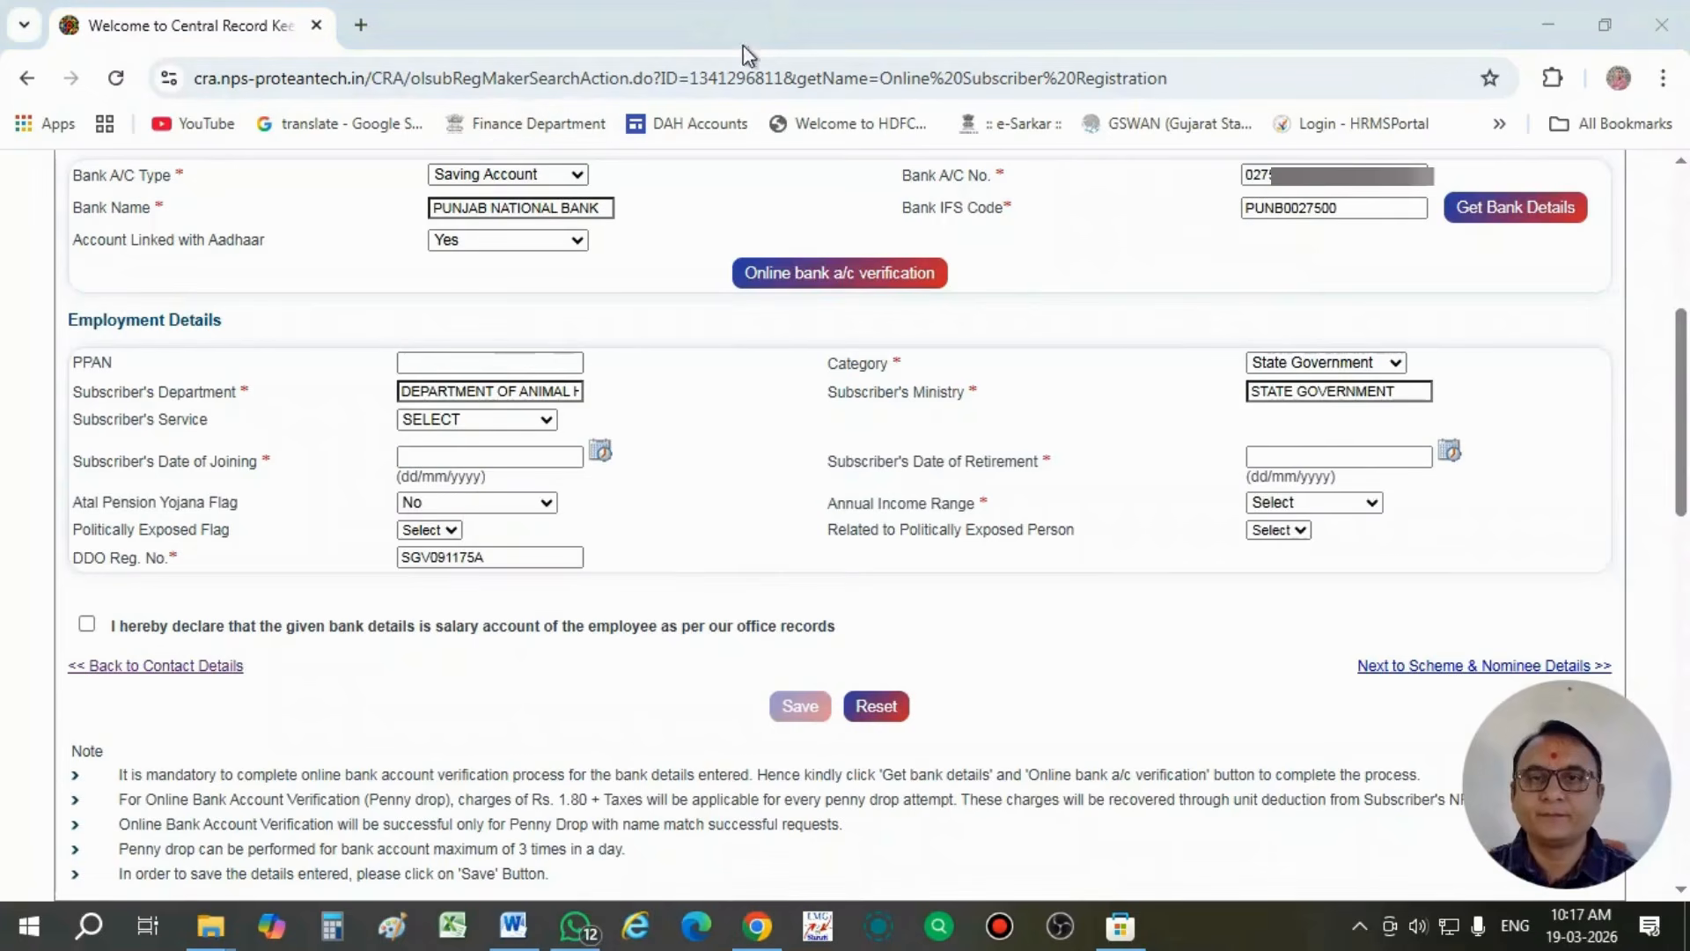
click(476, 459)
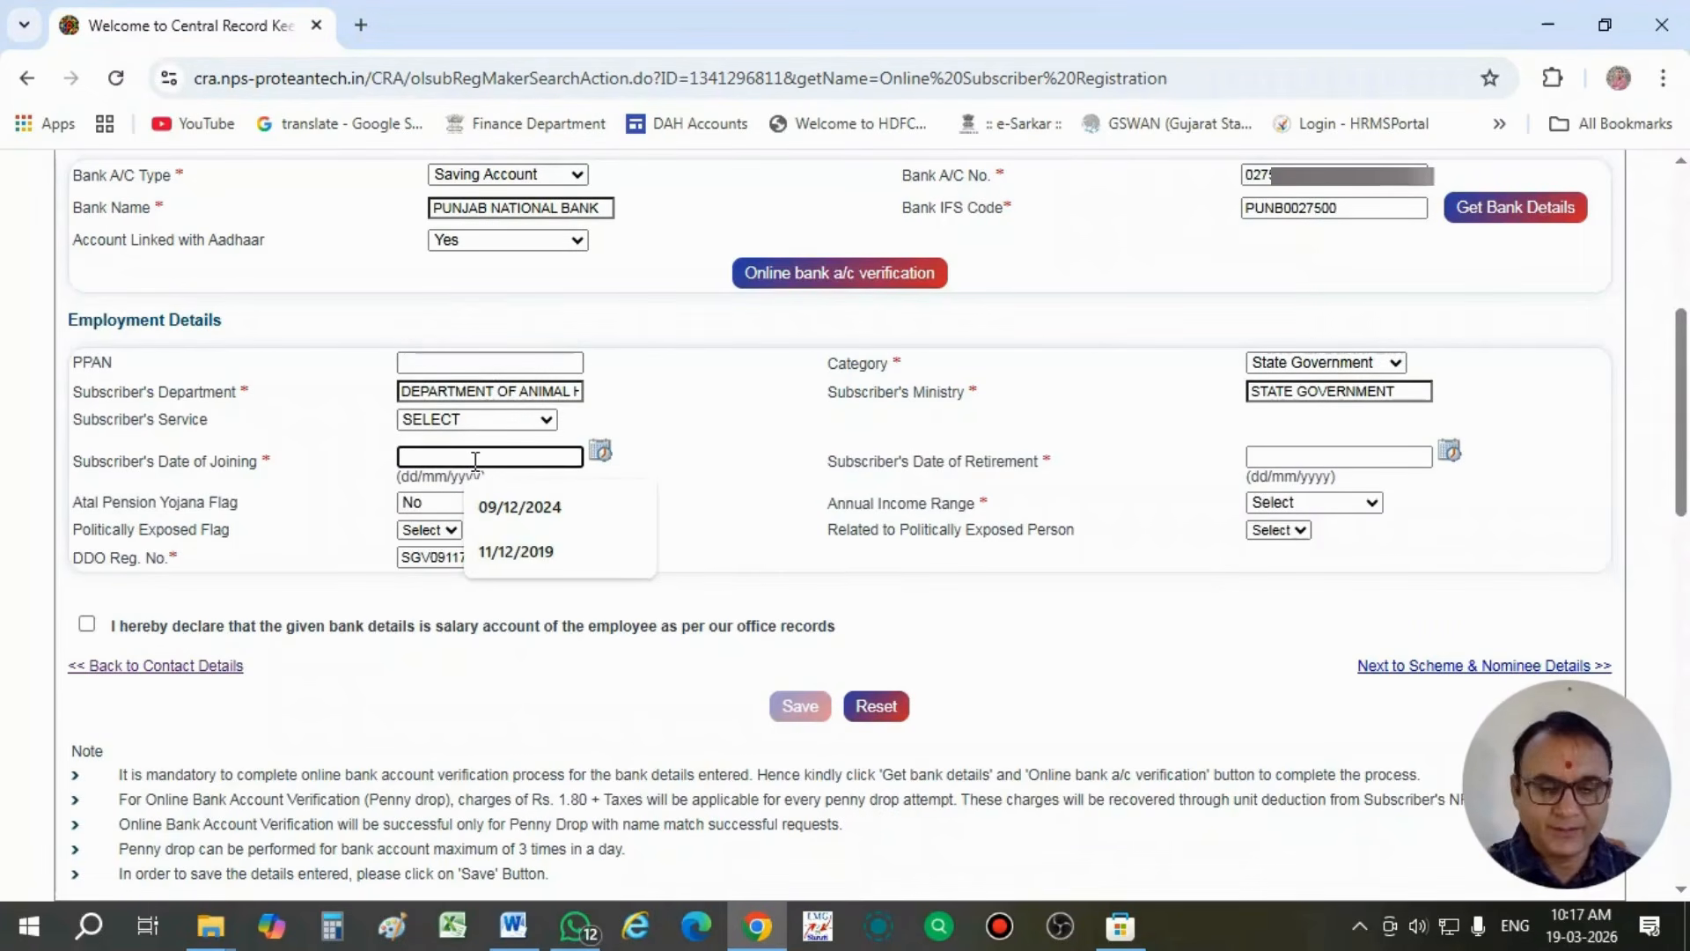
text(29/1)
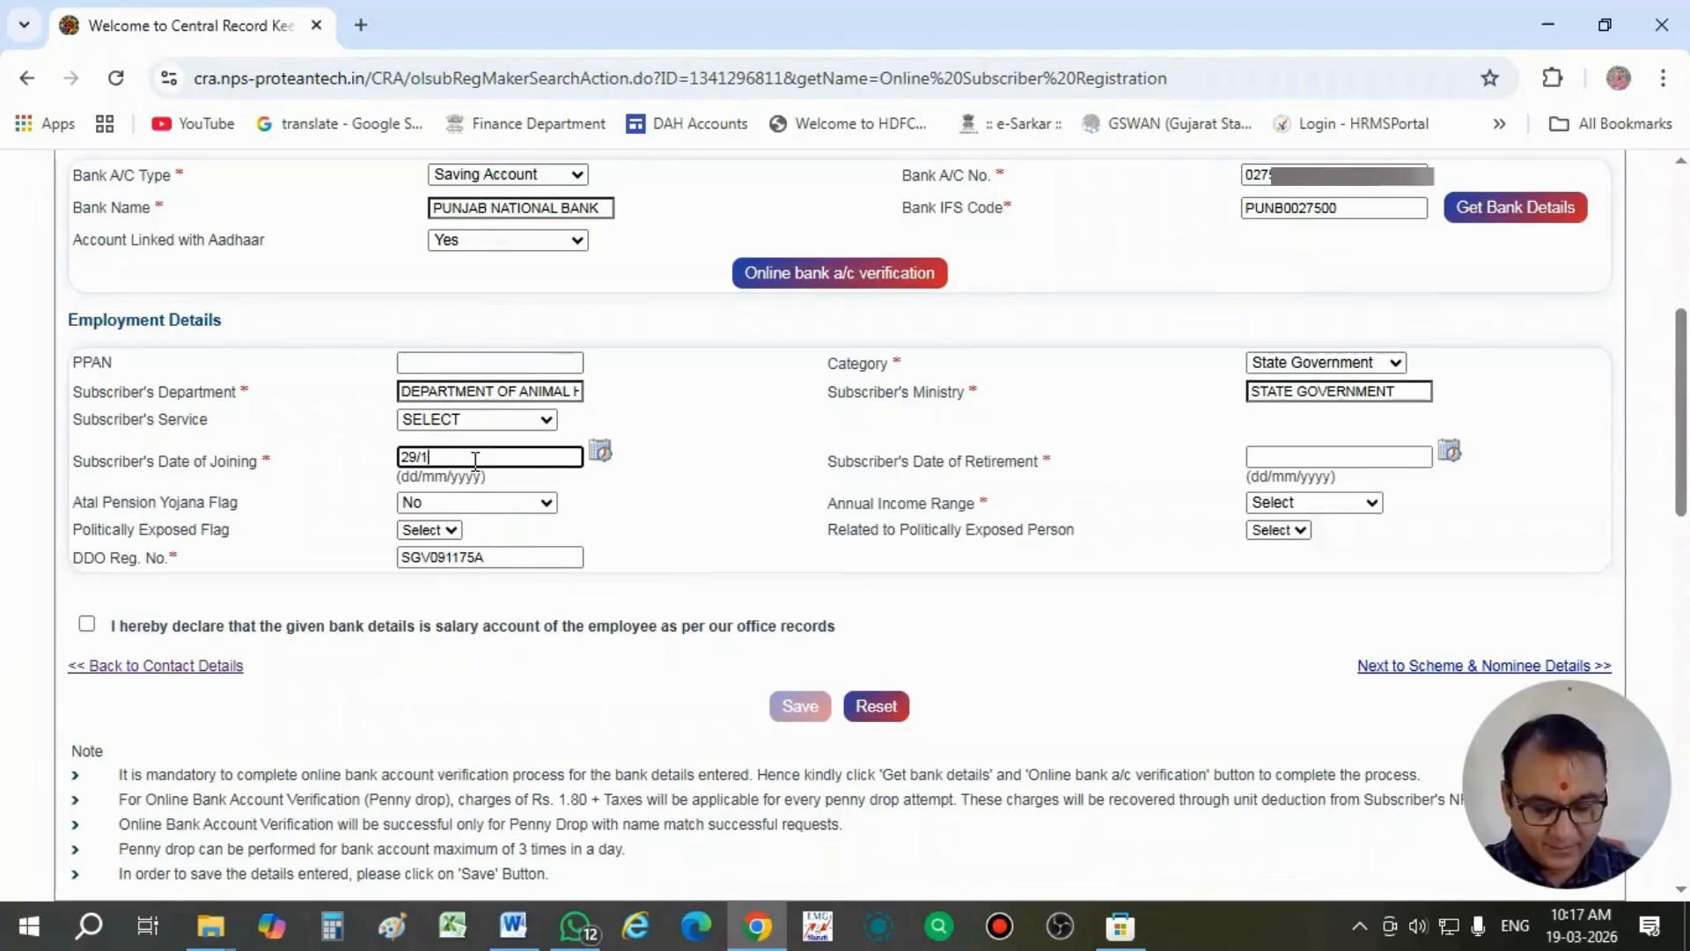
text(1/)
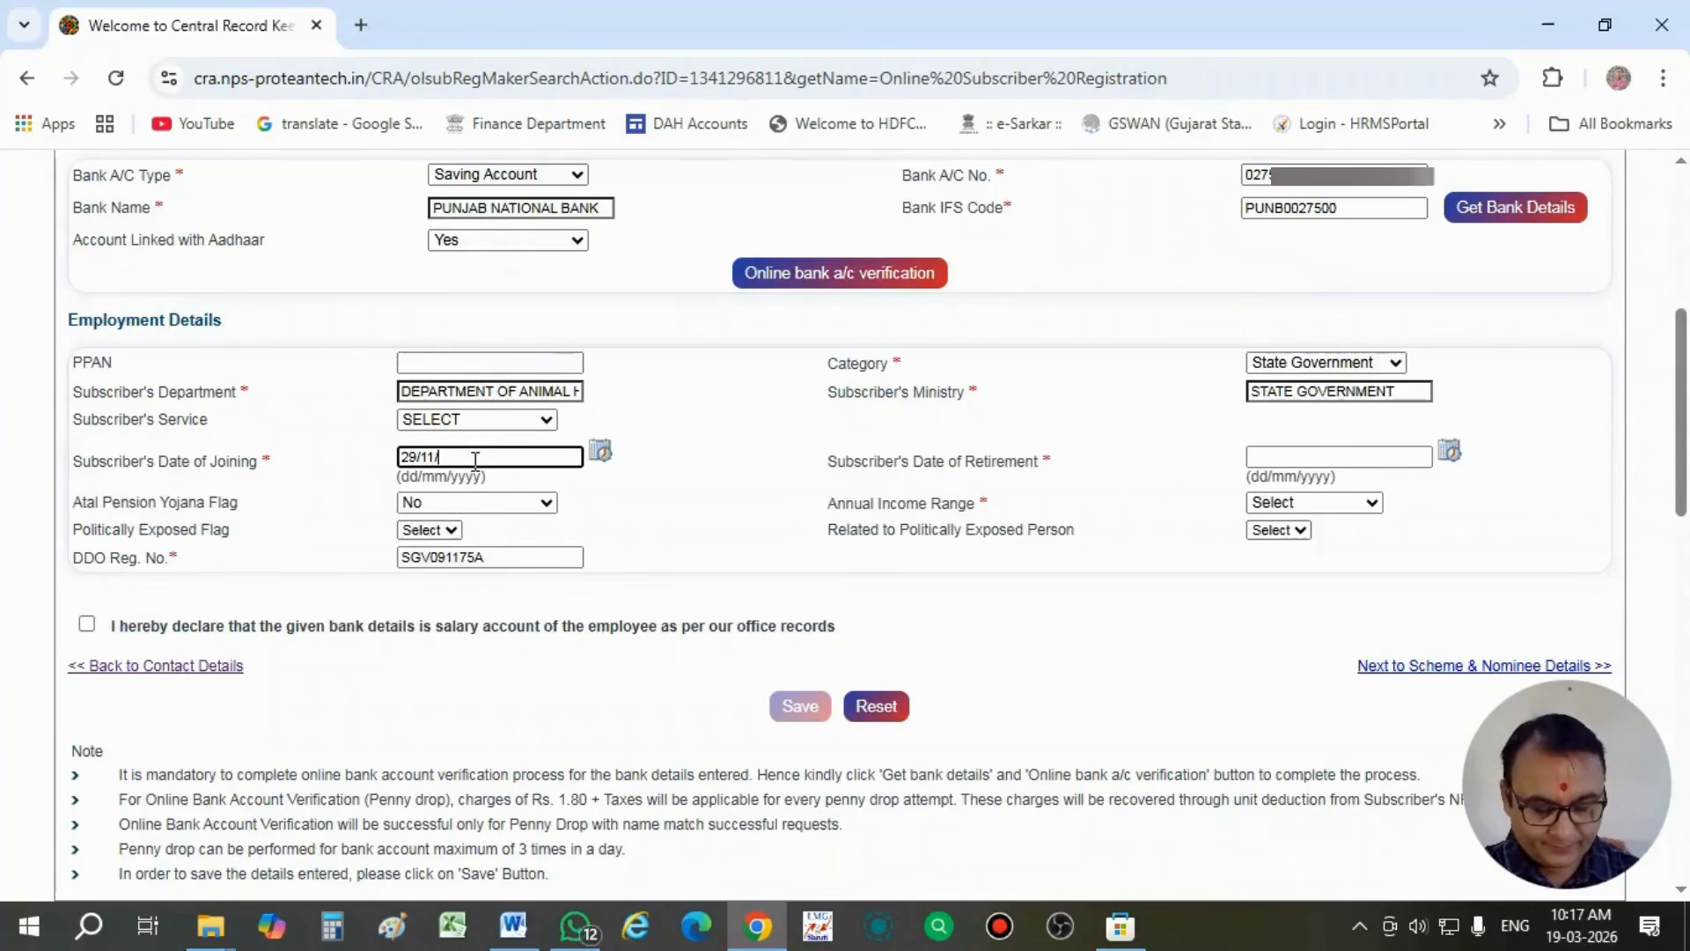
text(2019)
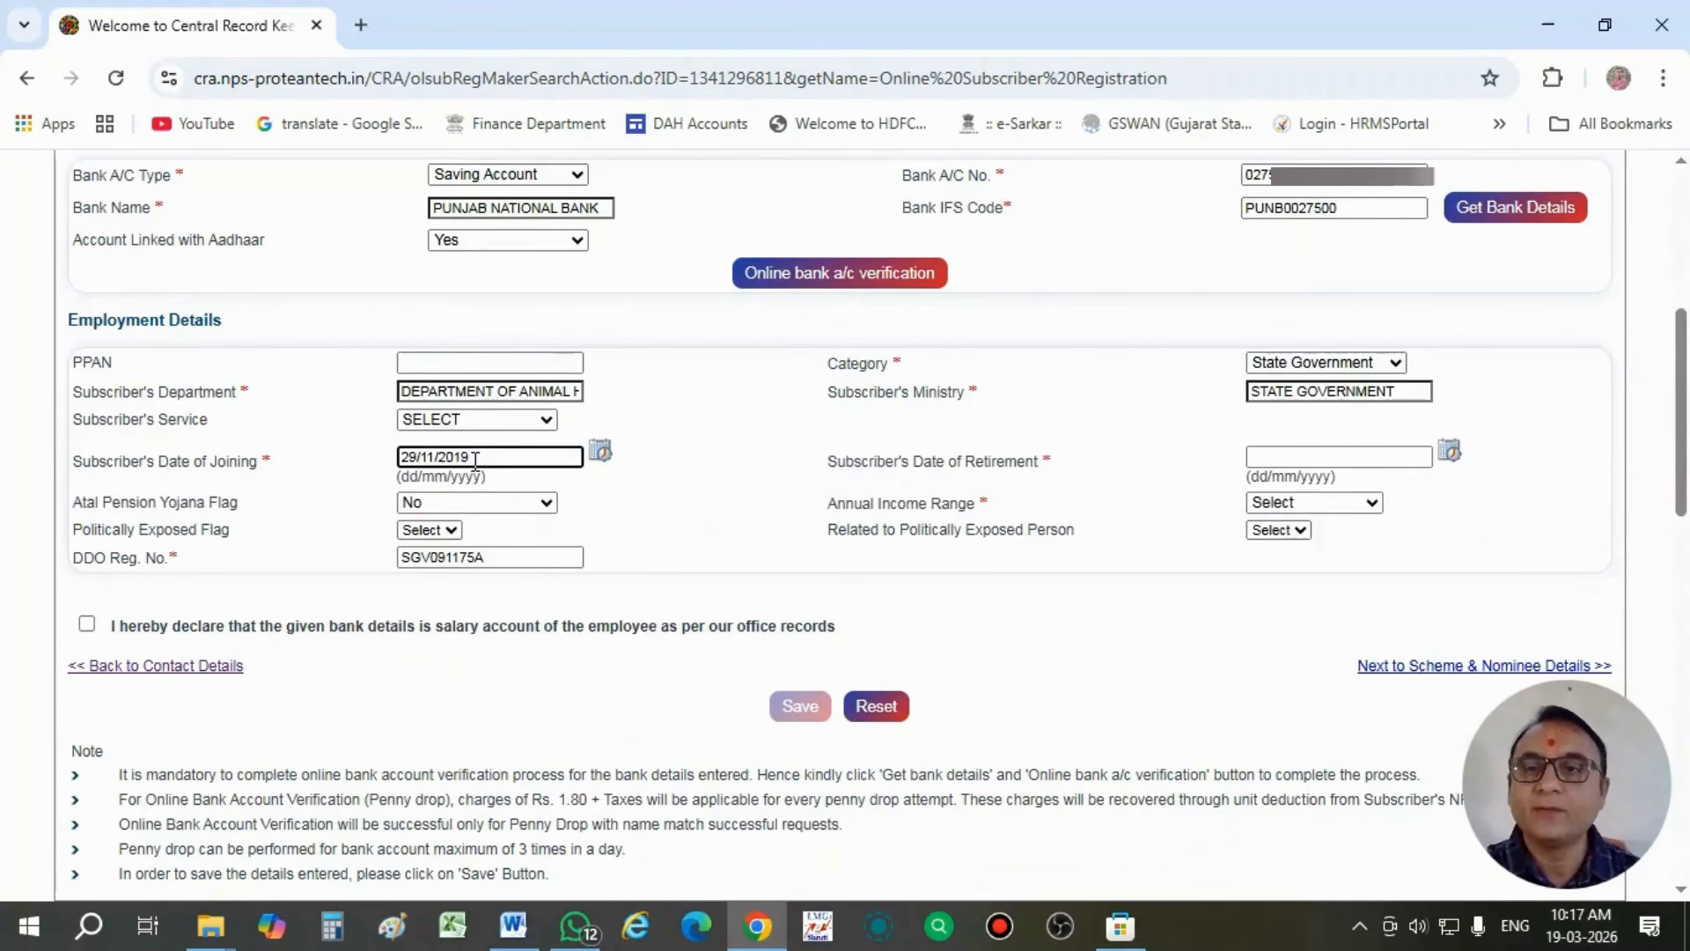
click(646, 484)
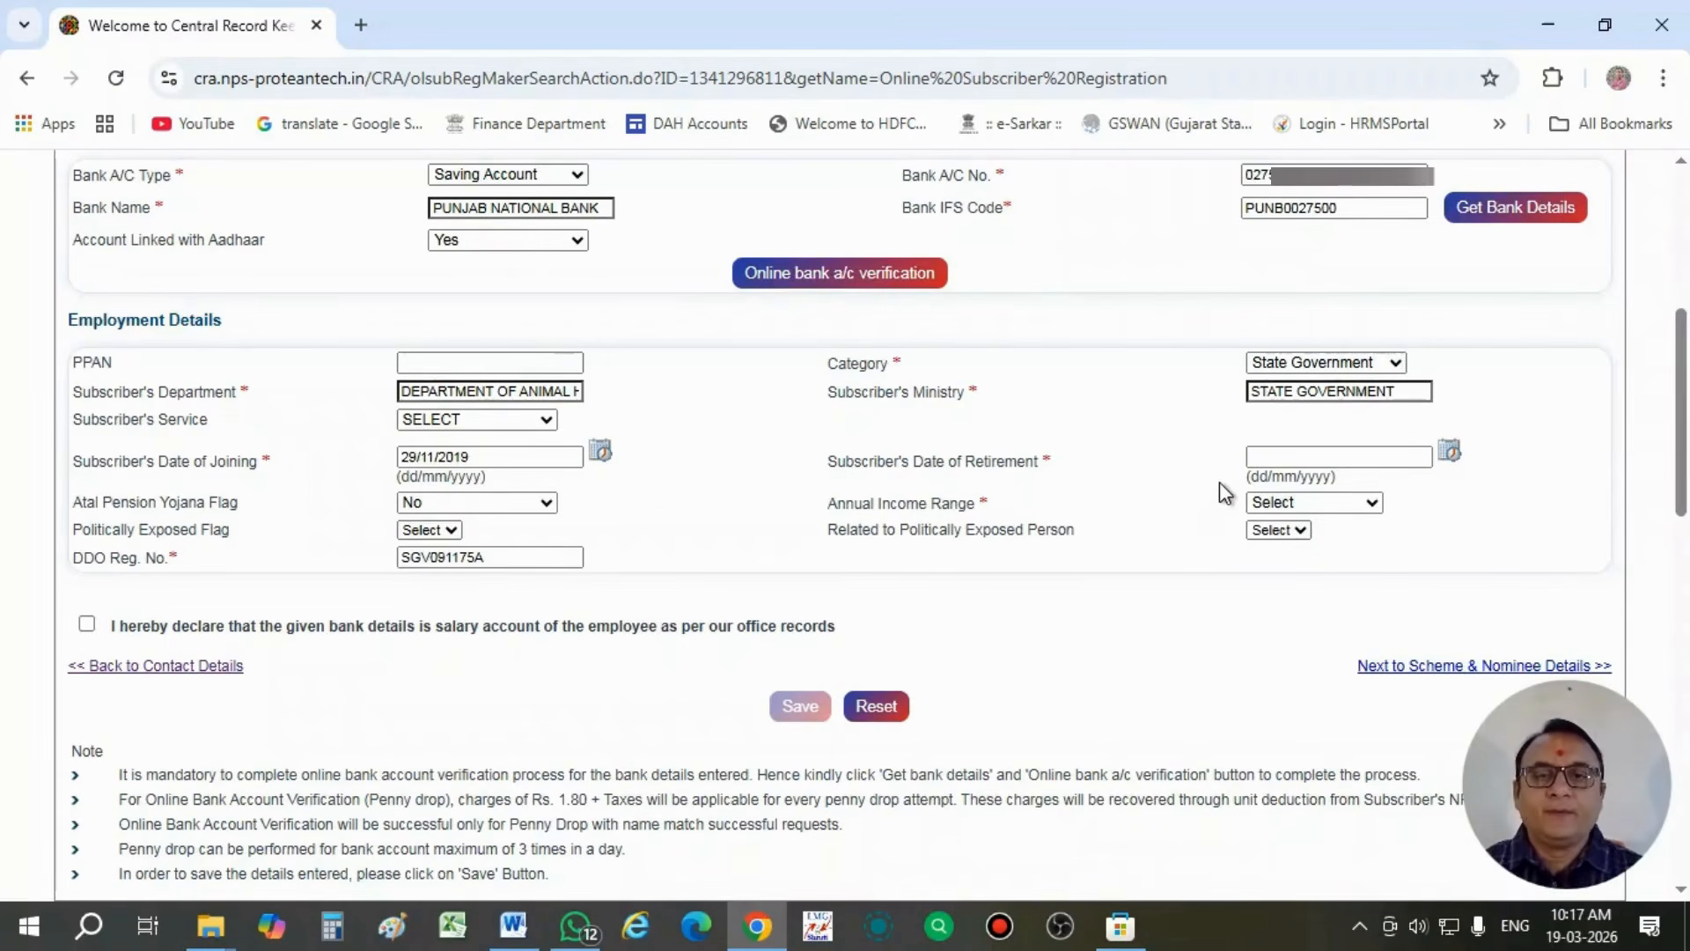
- Set the subscriber's date of retirement to 31/10/2053
click(1278, 459)
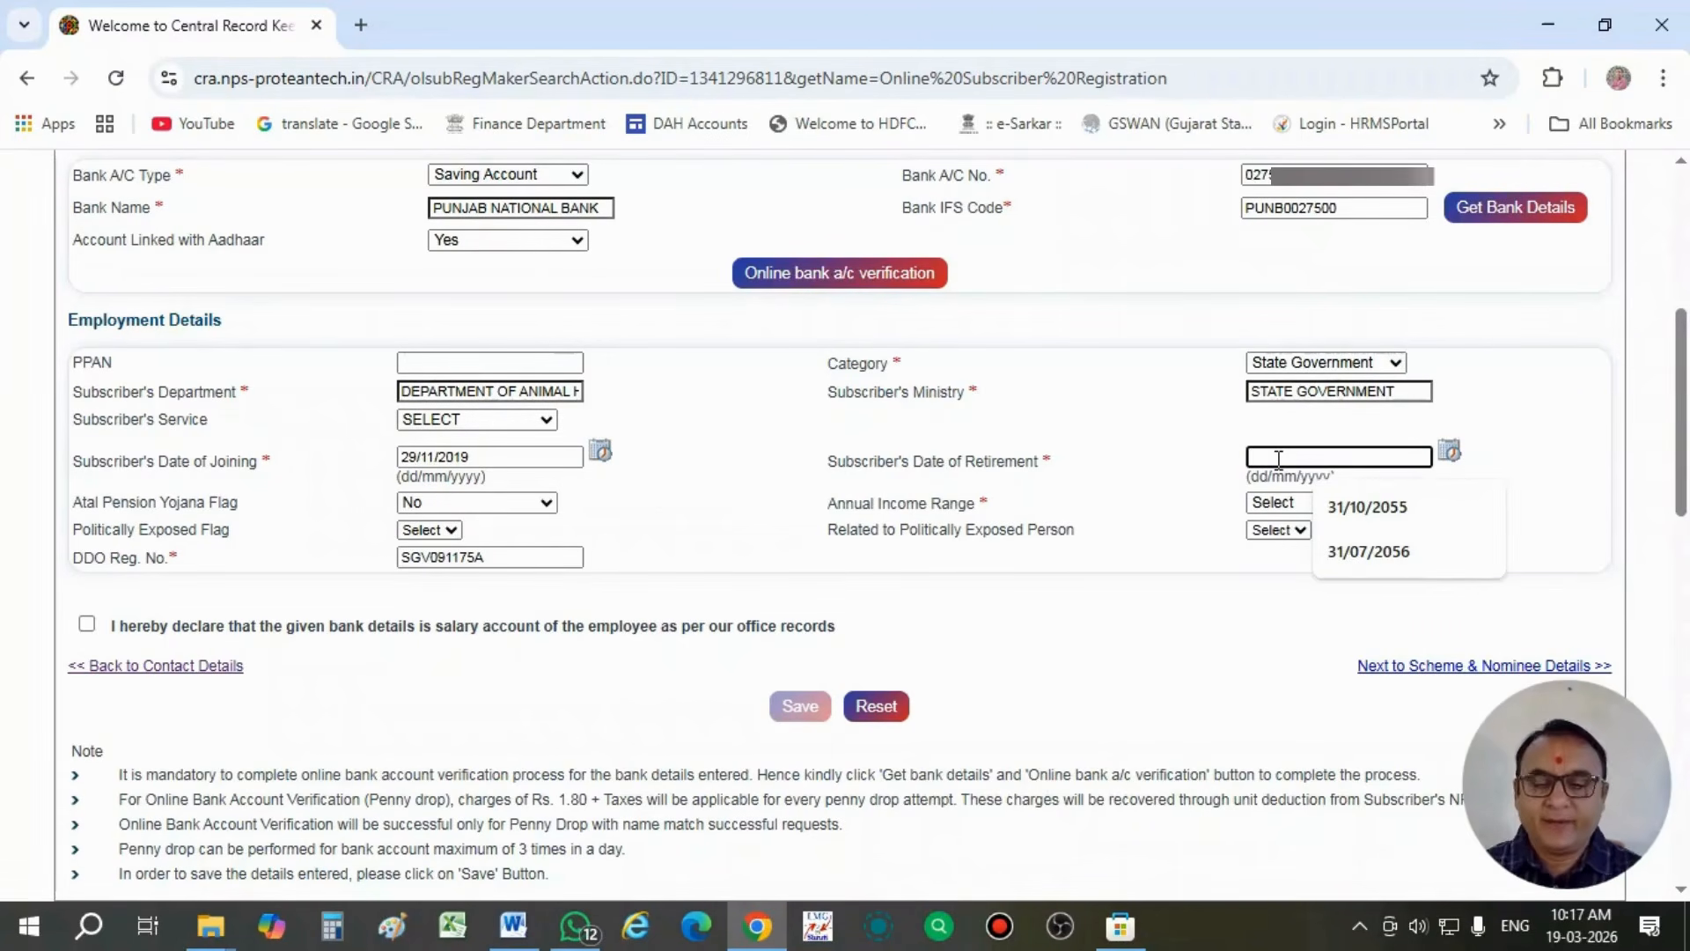
text(31/)
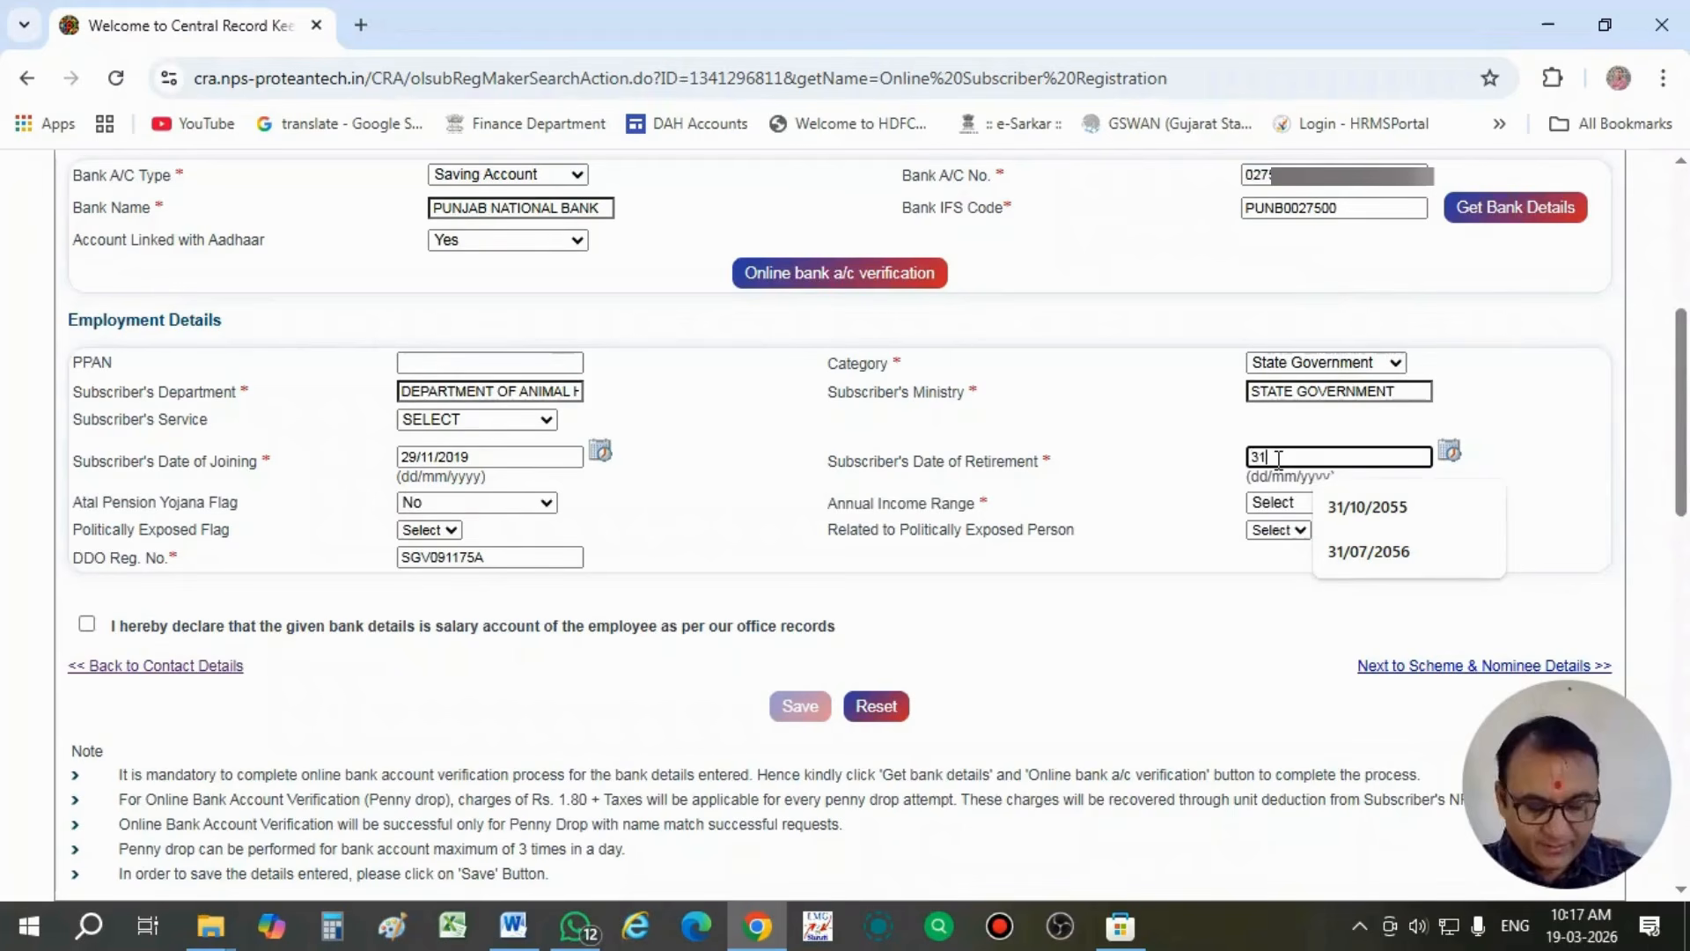
text(10)
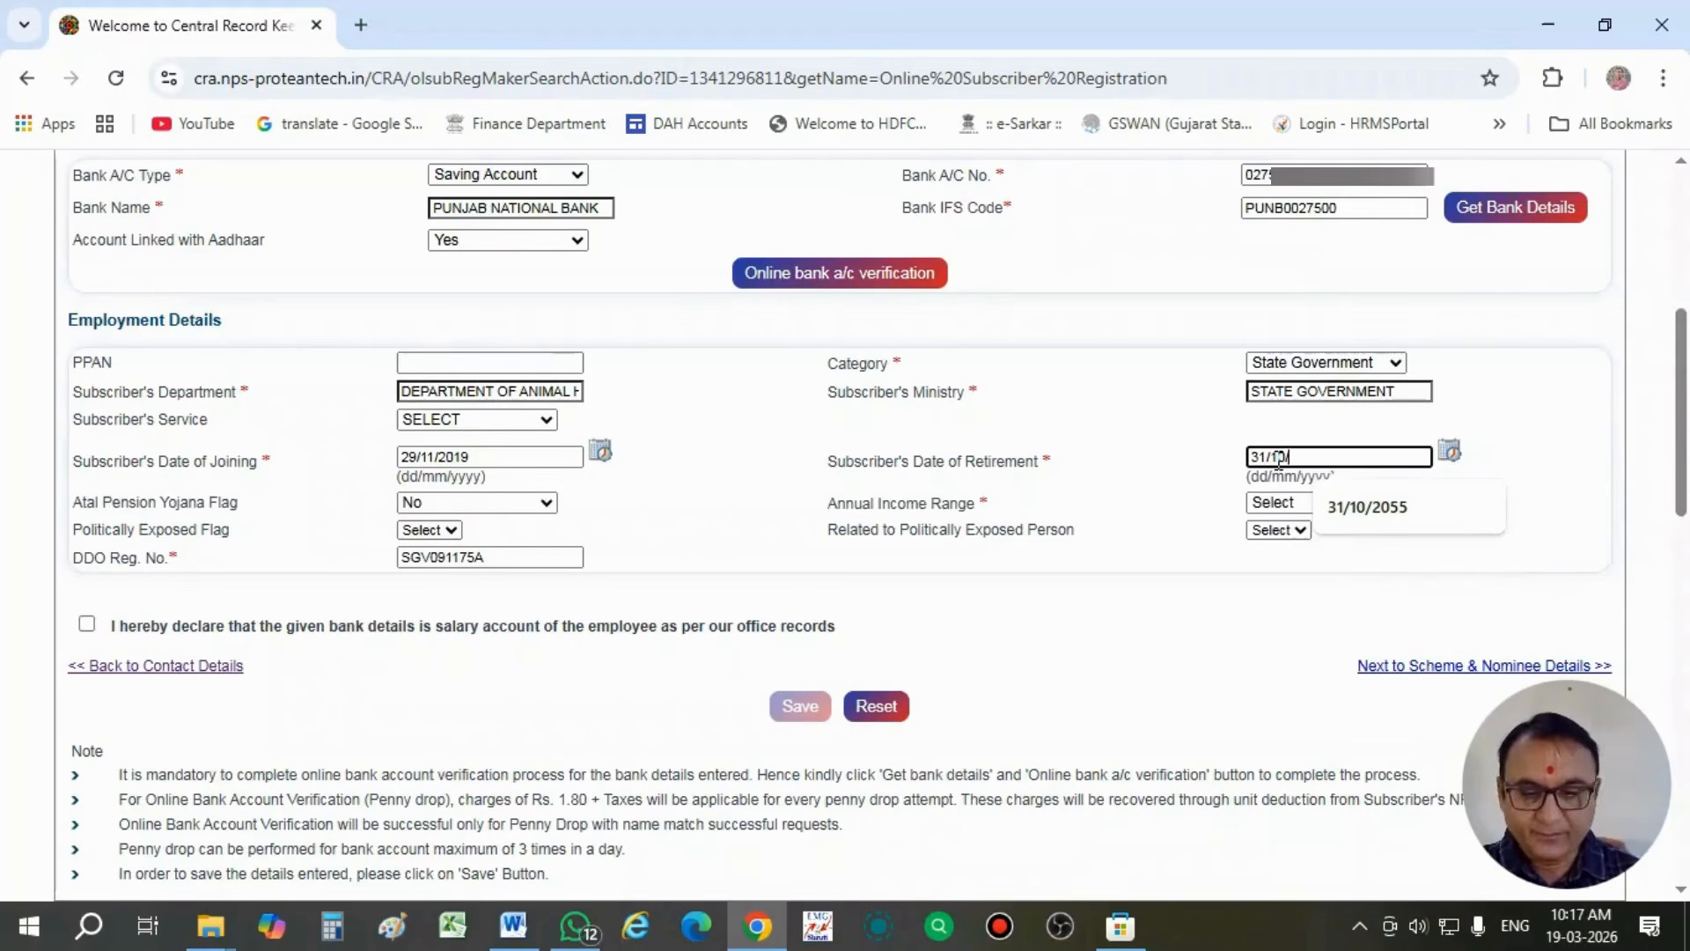
text(/2053)
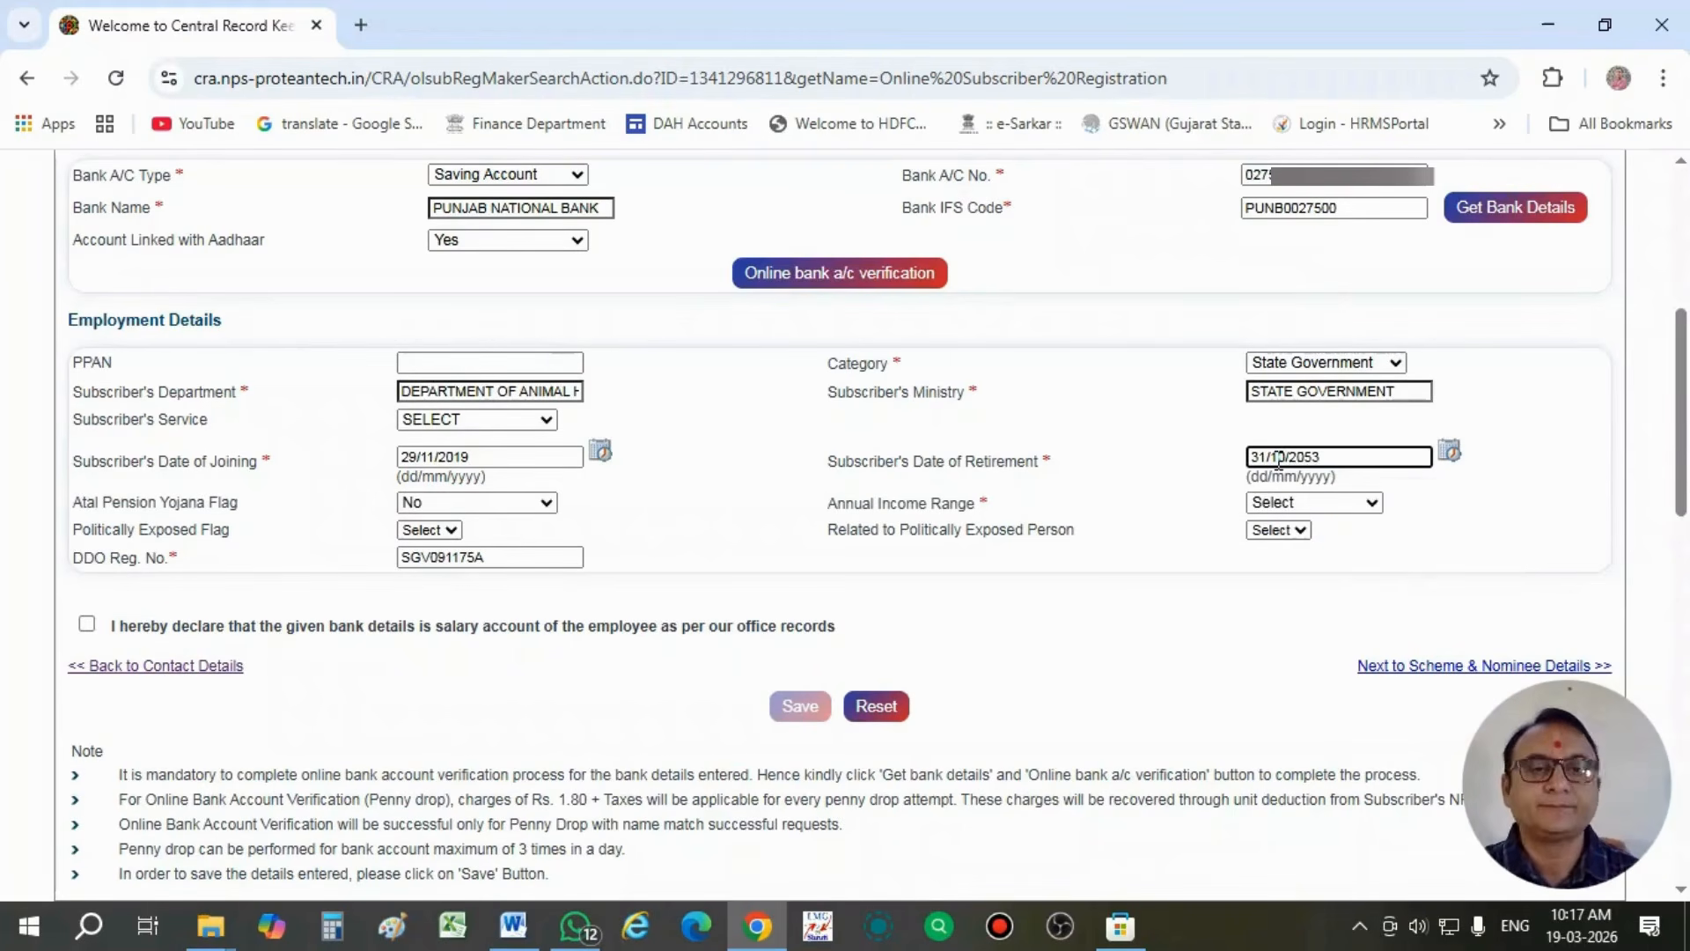
click(1188, 478)
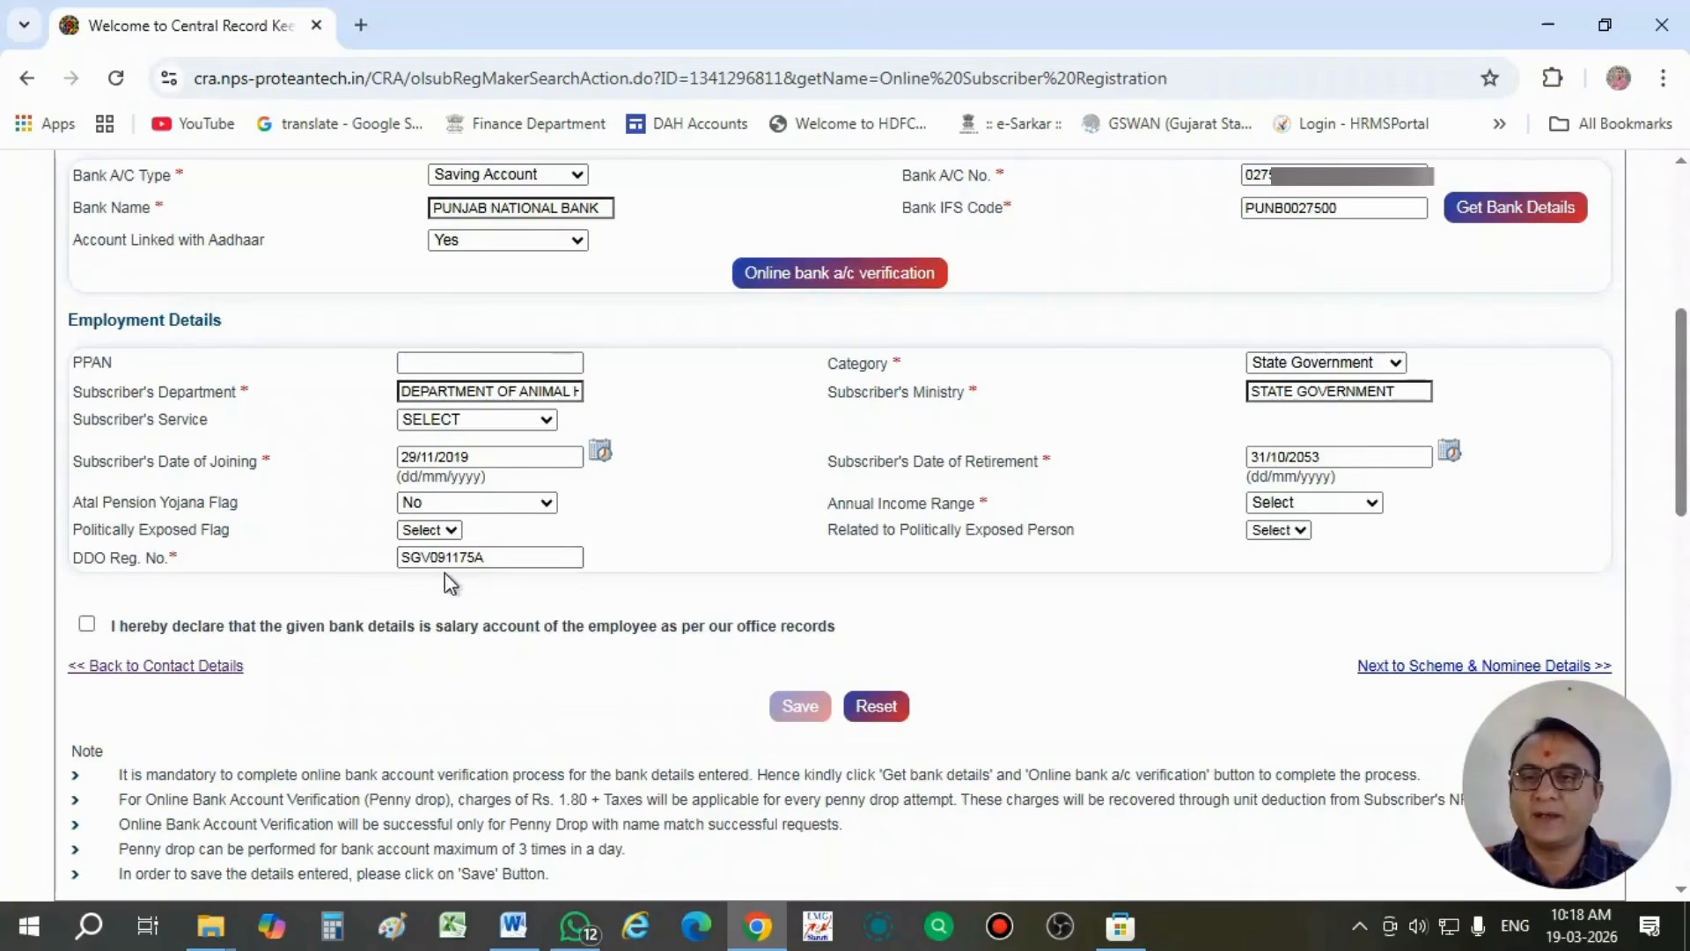
- Set the annual income range to 5 Lac to 10 Lac and accept the declaration that the bank details are the employee's salary account
click(1312, 507)
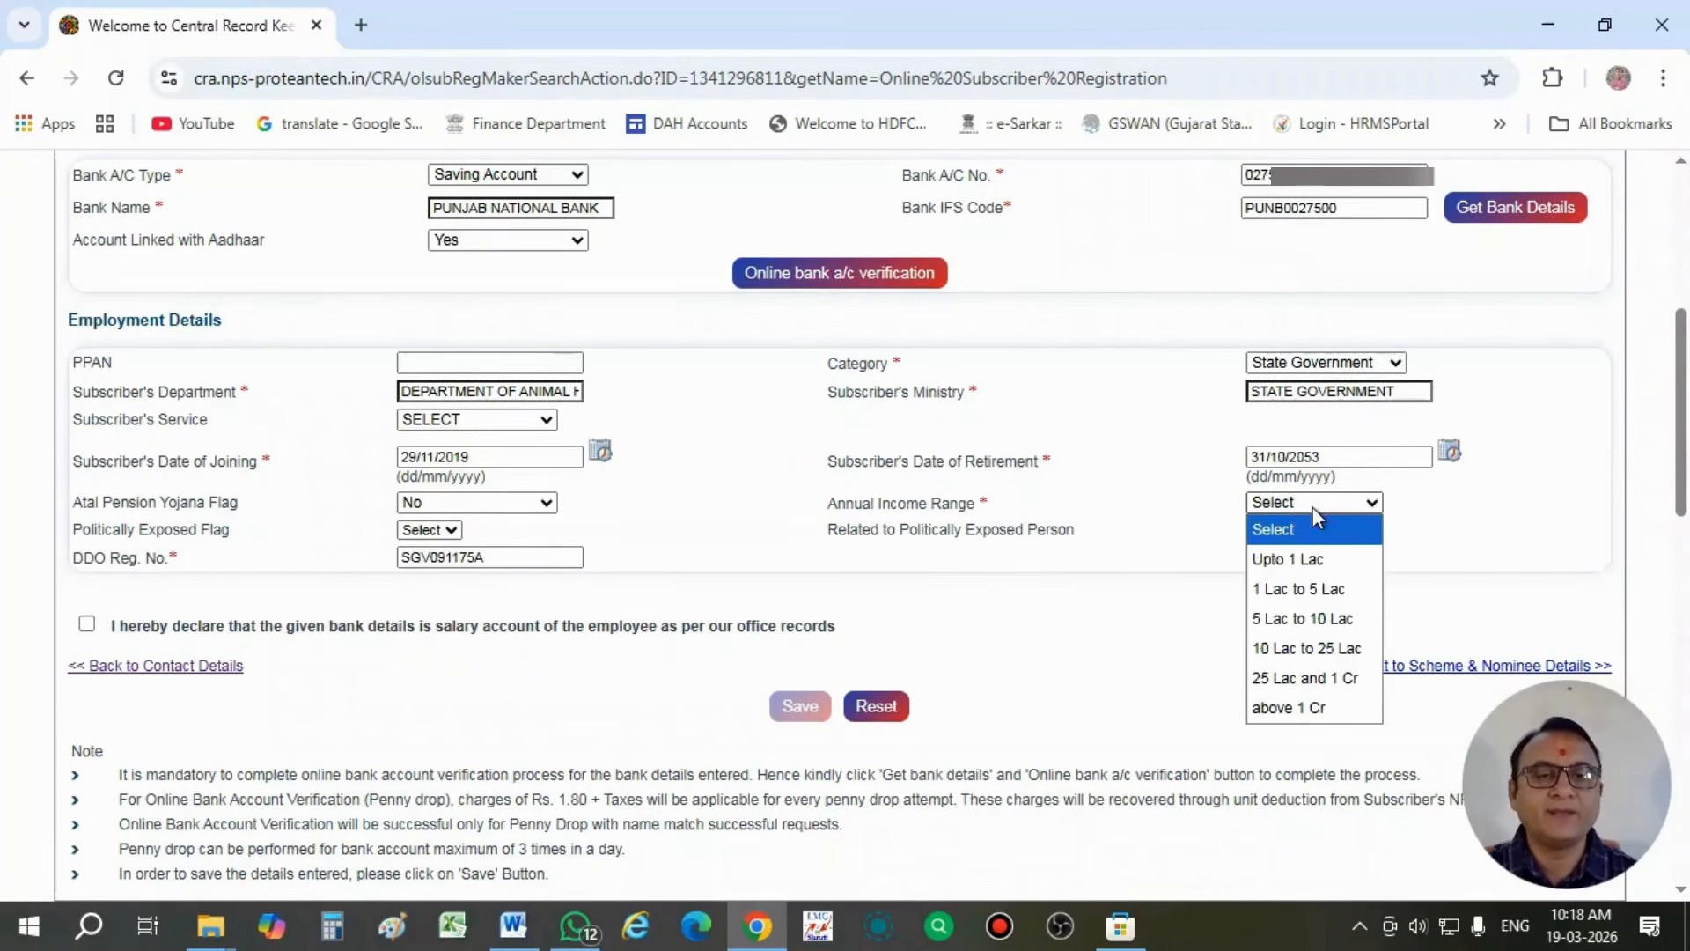
click(1326, 621)
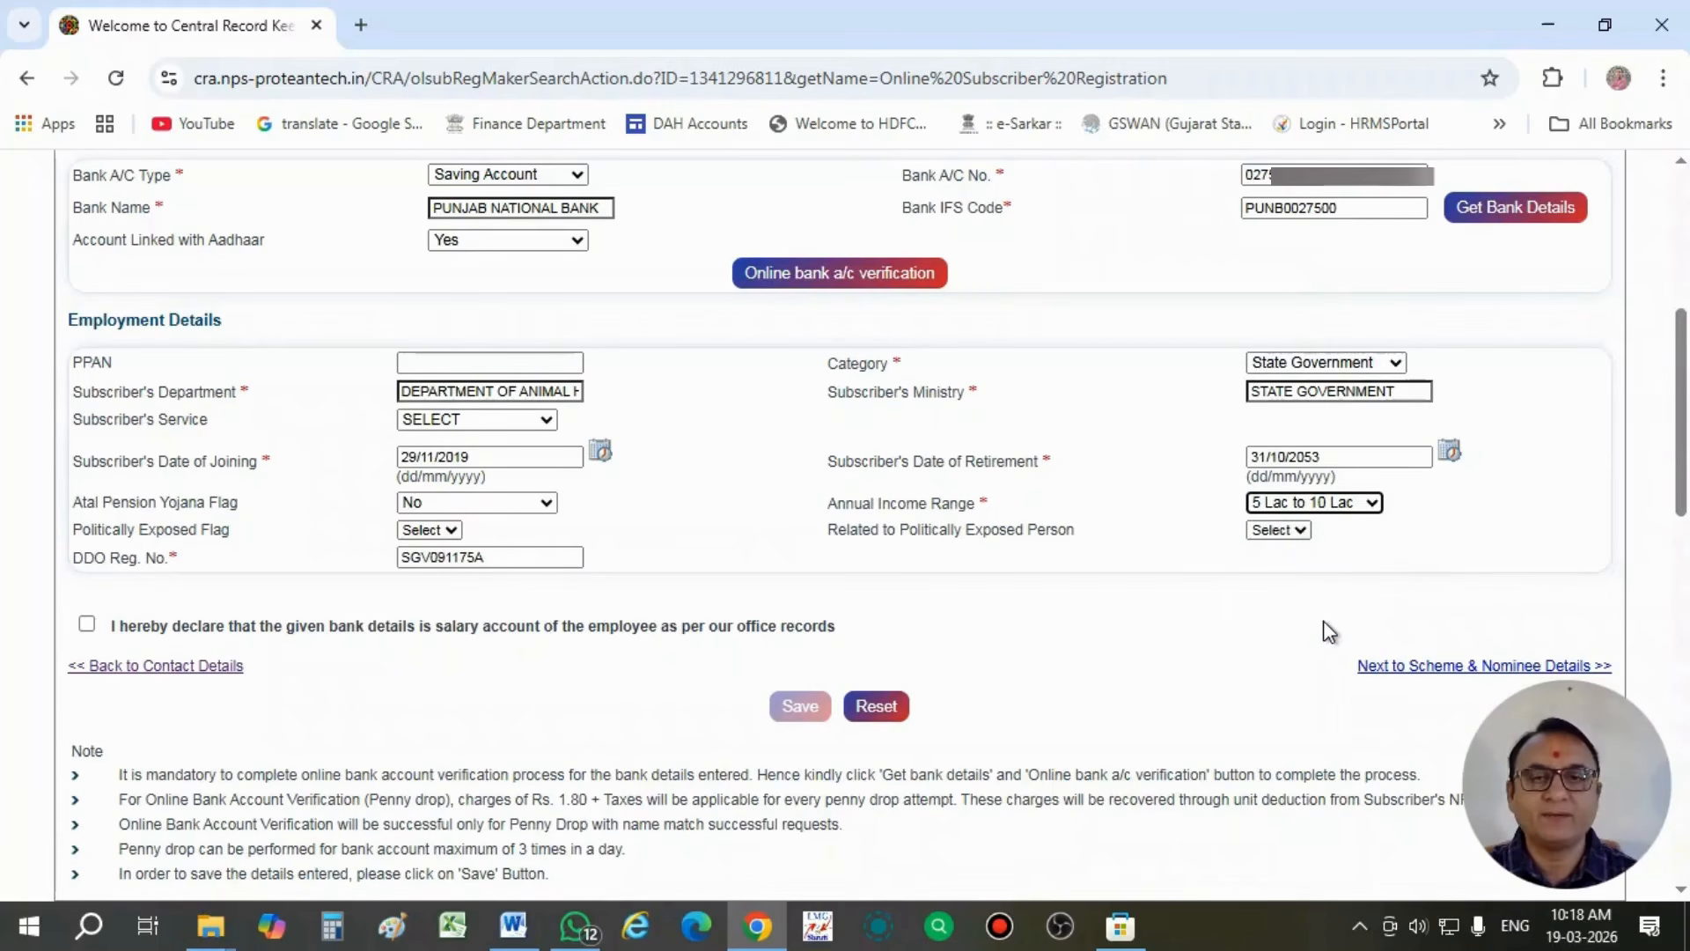
click(86, 627)
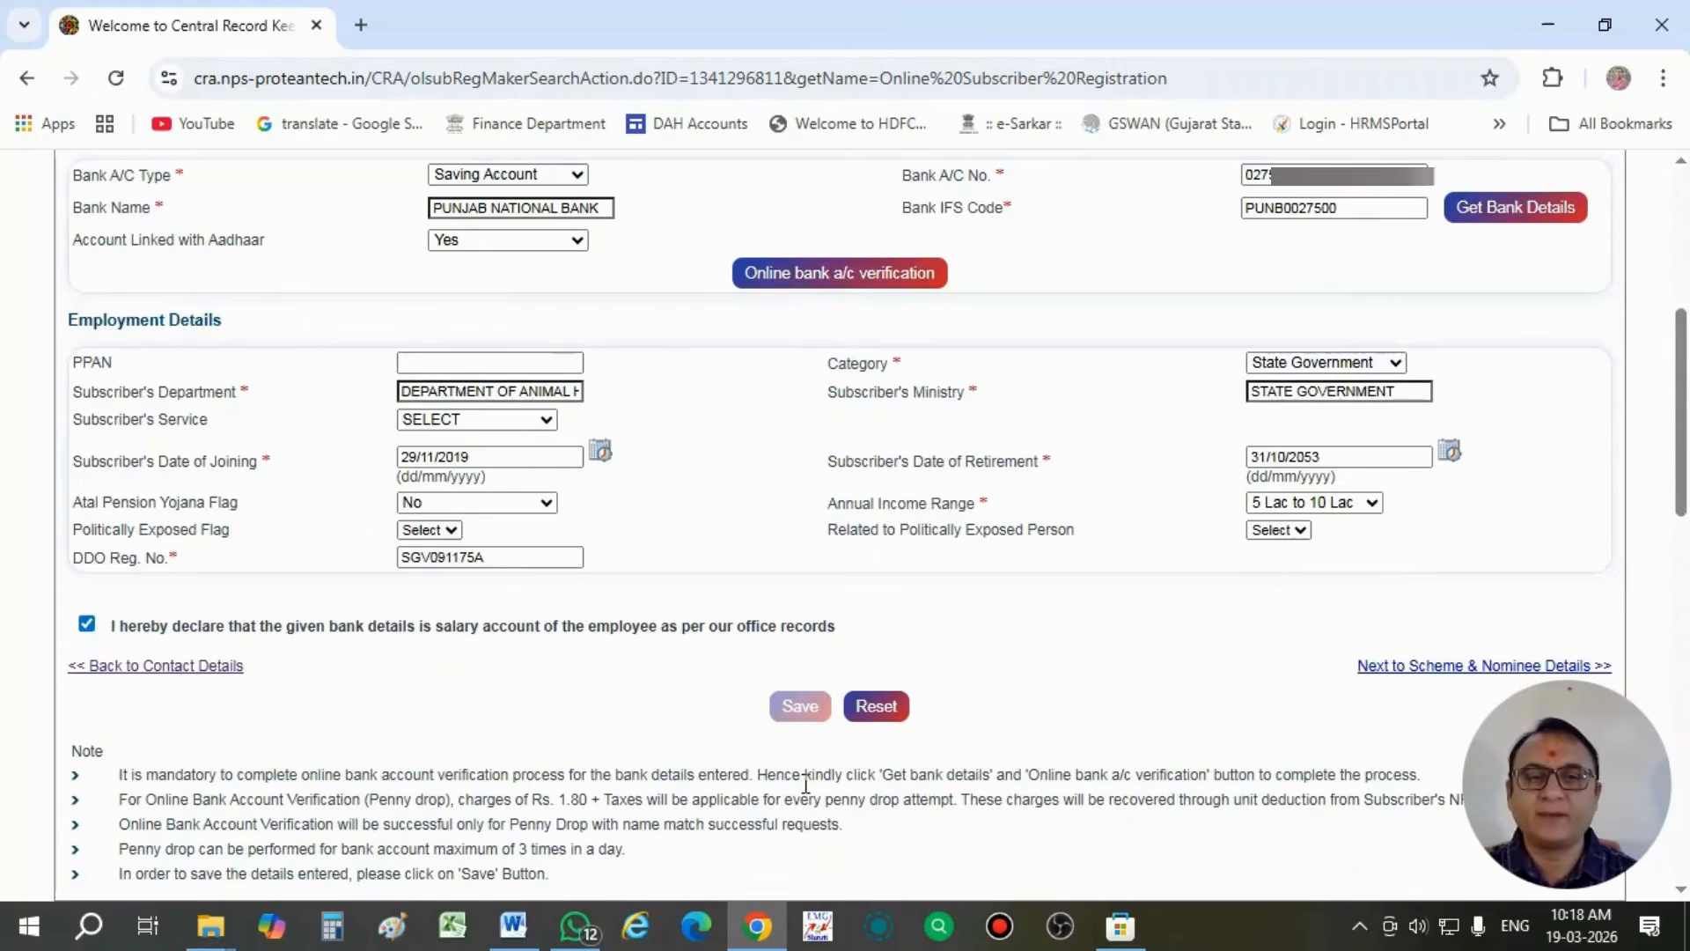
scroll(806, 784, down, 1)
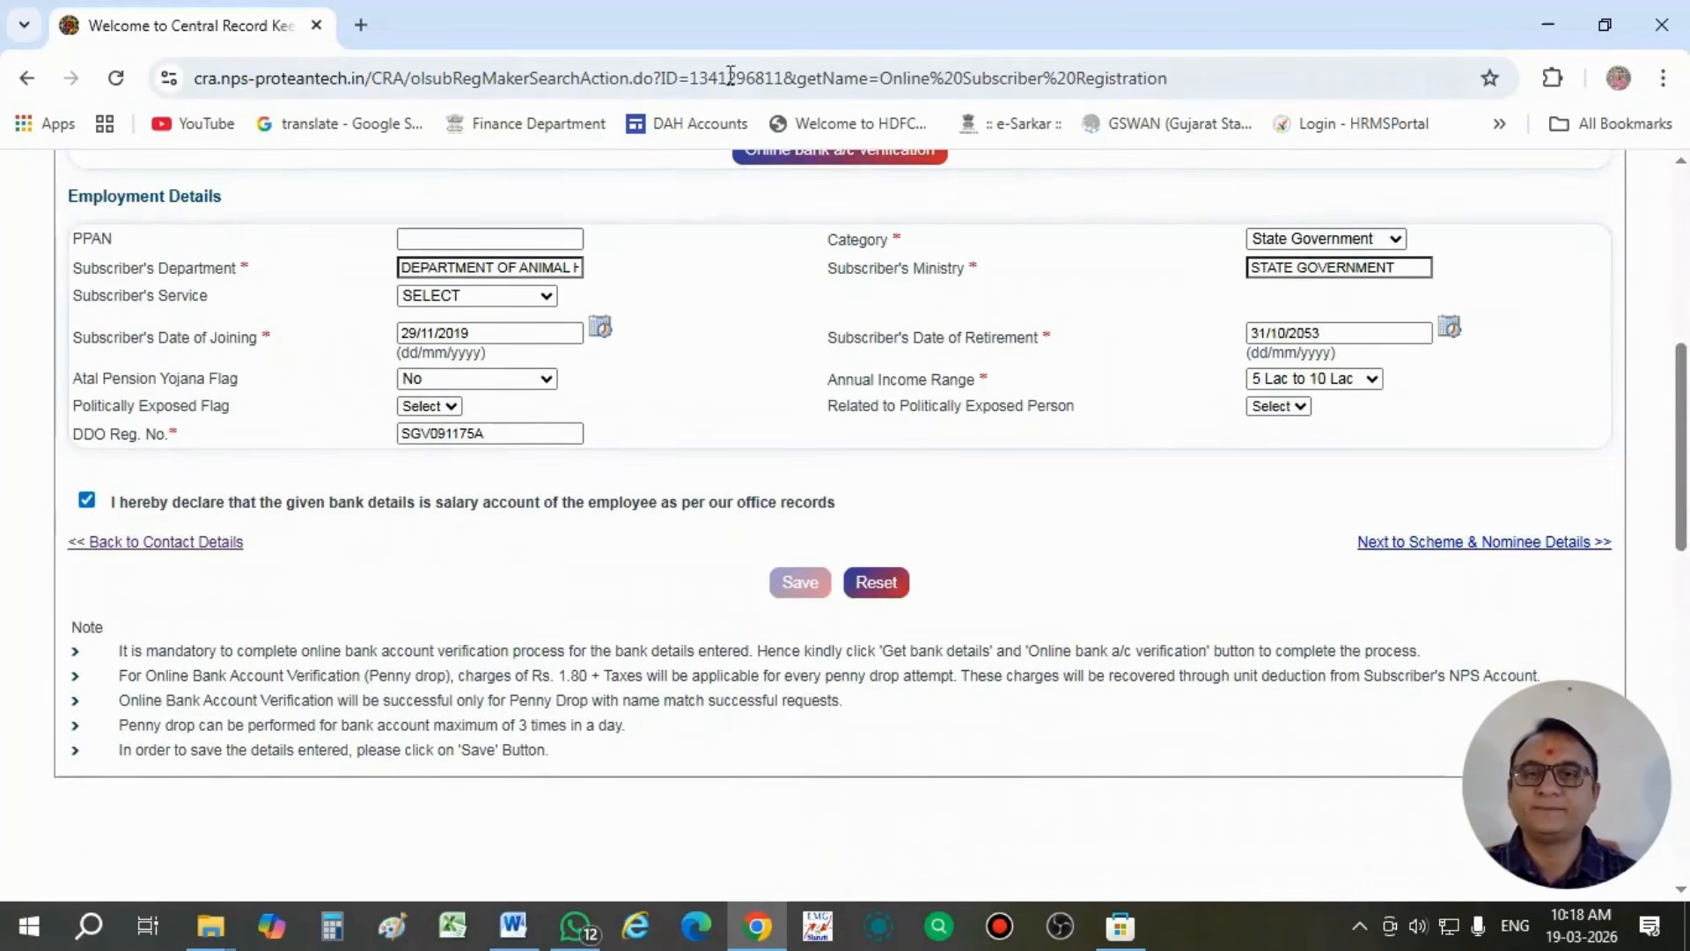
- Review the completed bank and employment details, including the salary account declaration, and save them
click(753, 44)
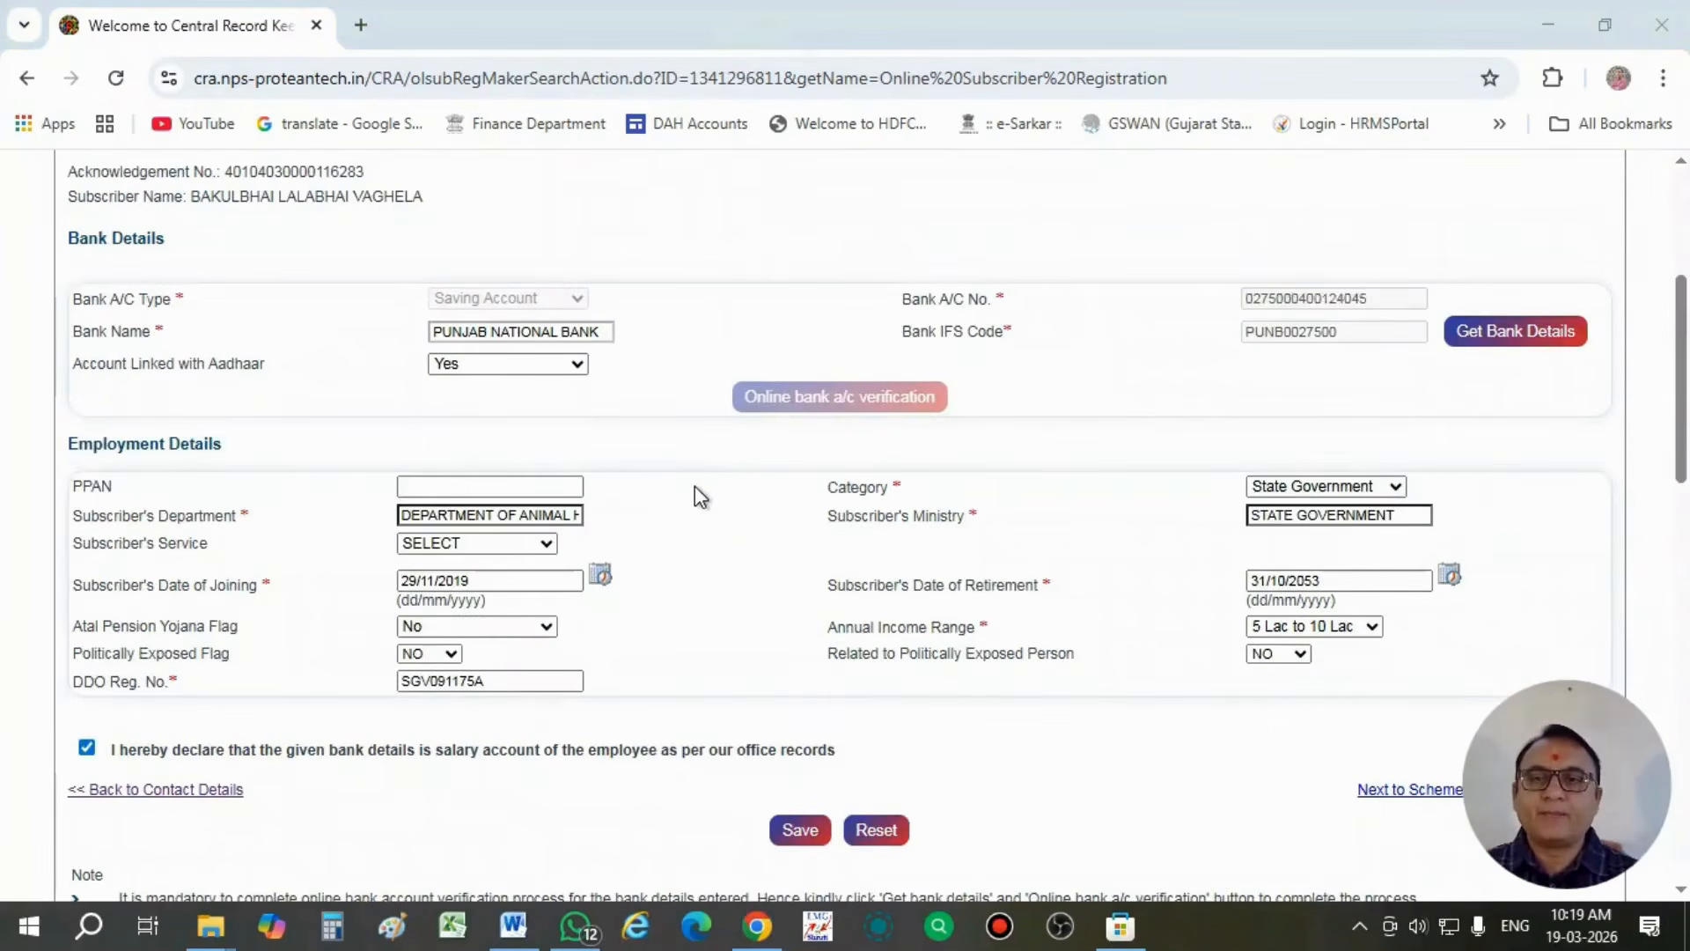
scroll(695, 486, up, 1)
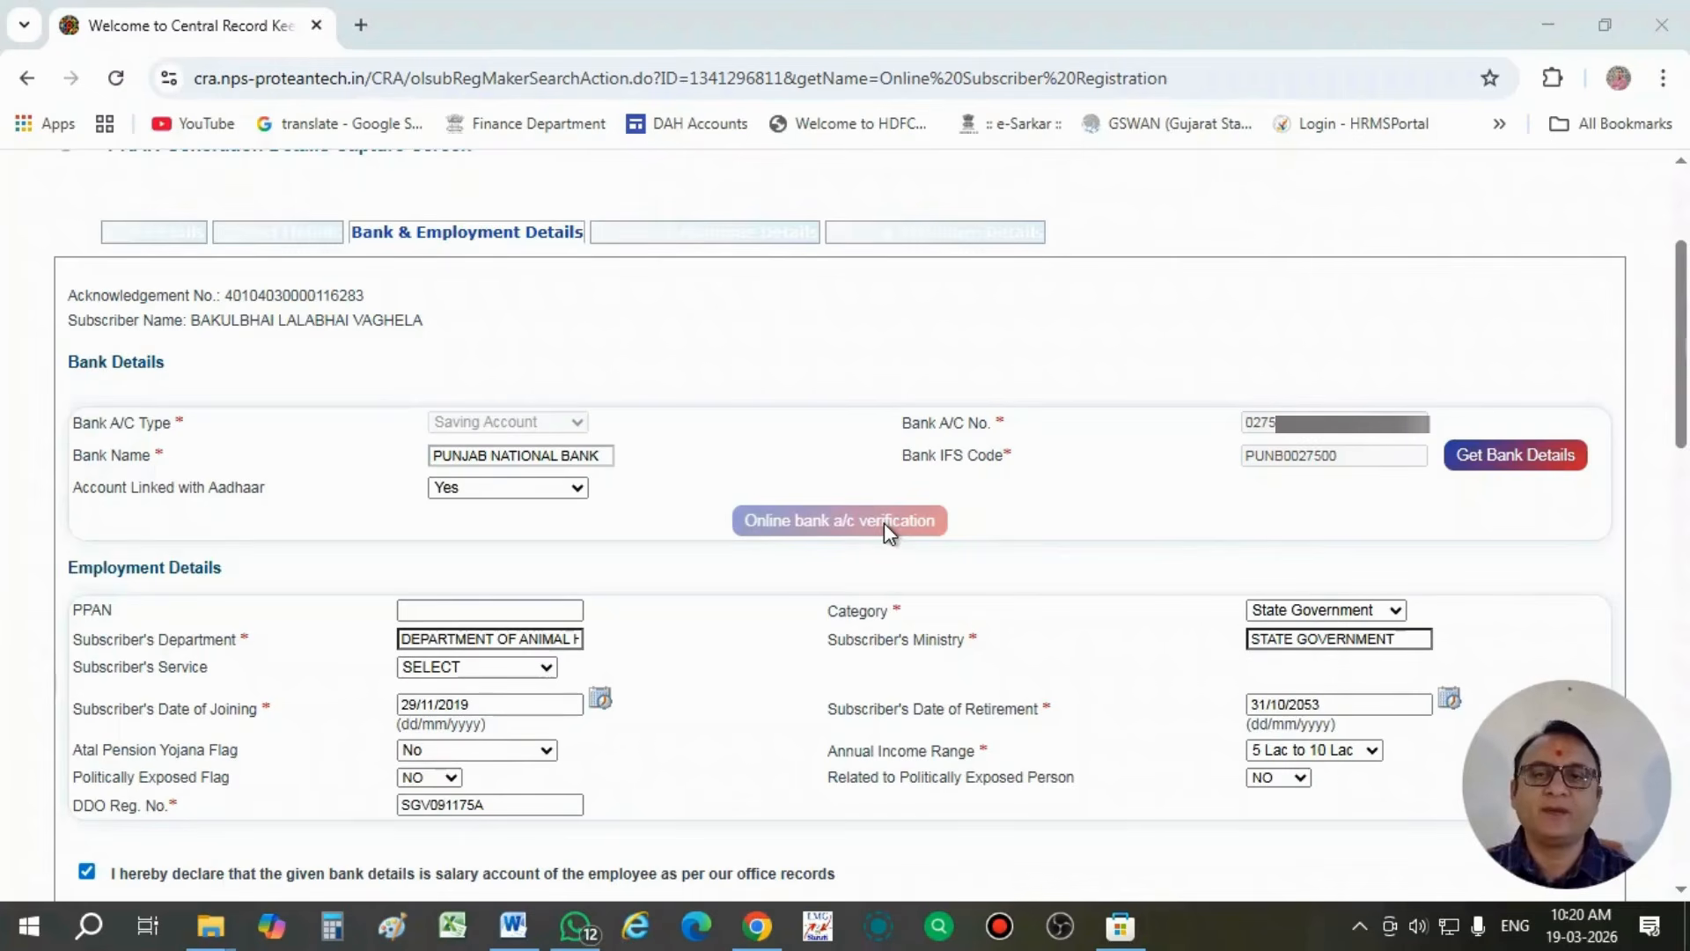
scroll(884, 521, down, 1)
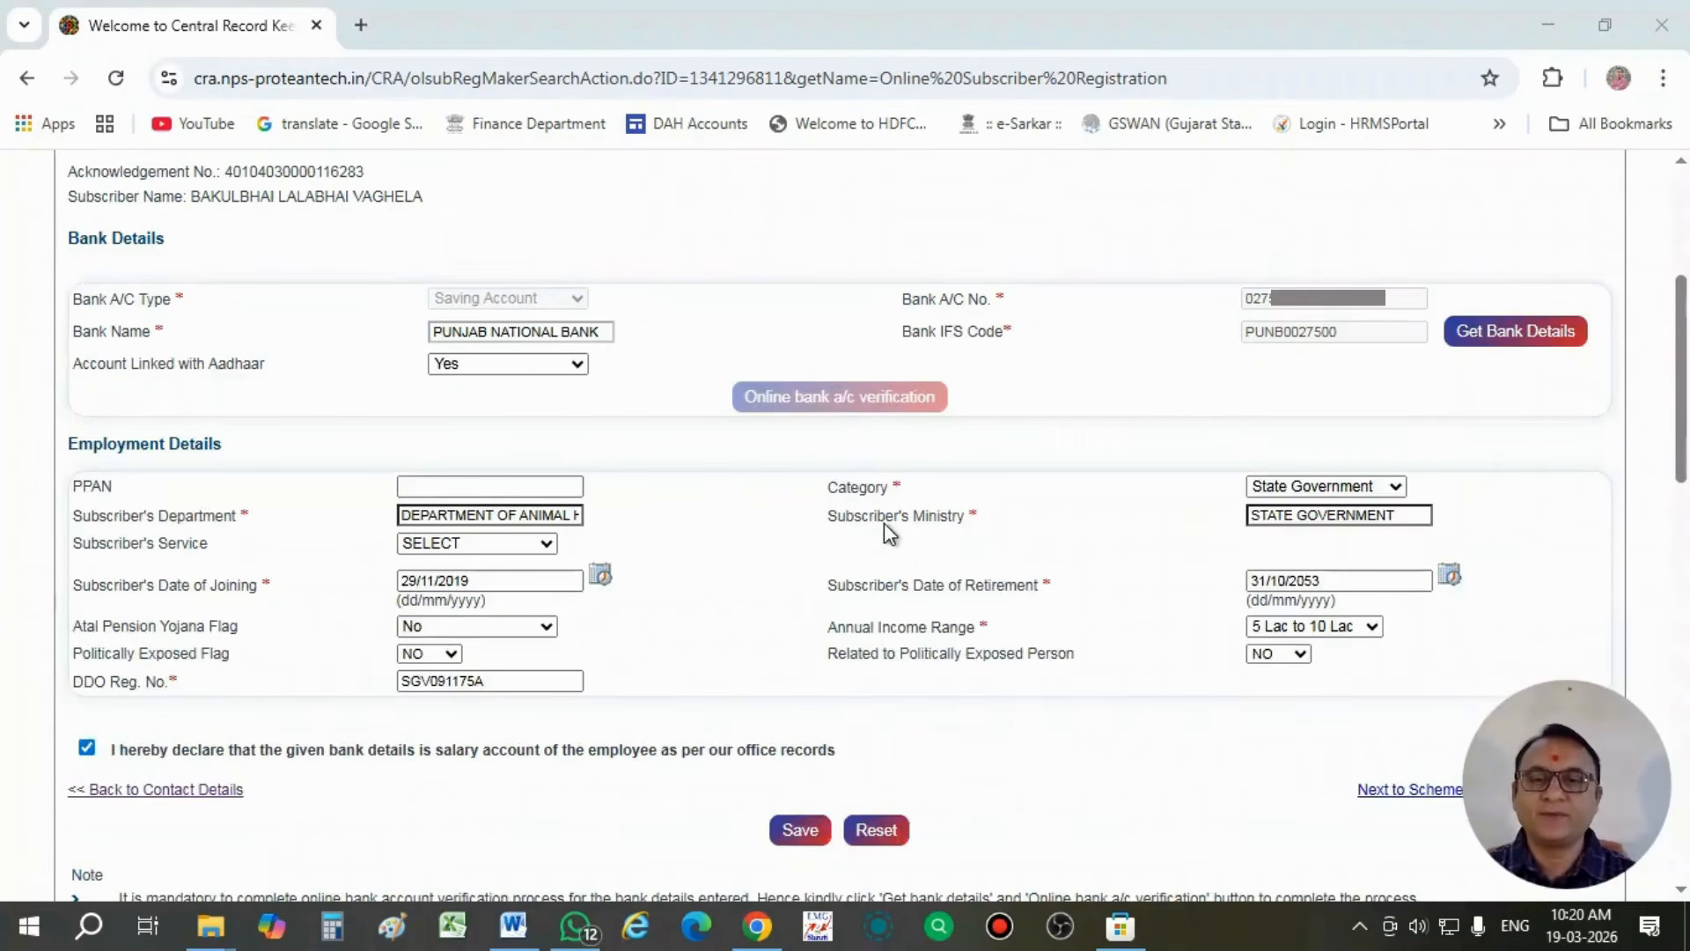
scroll(795, 826, down, 1)
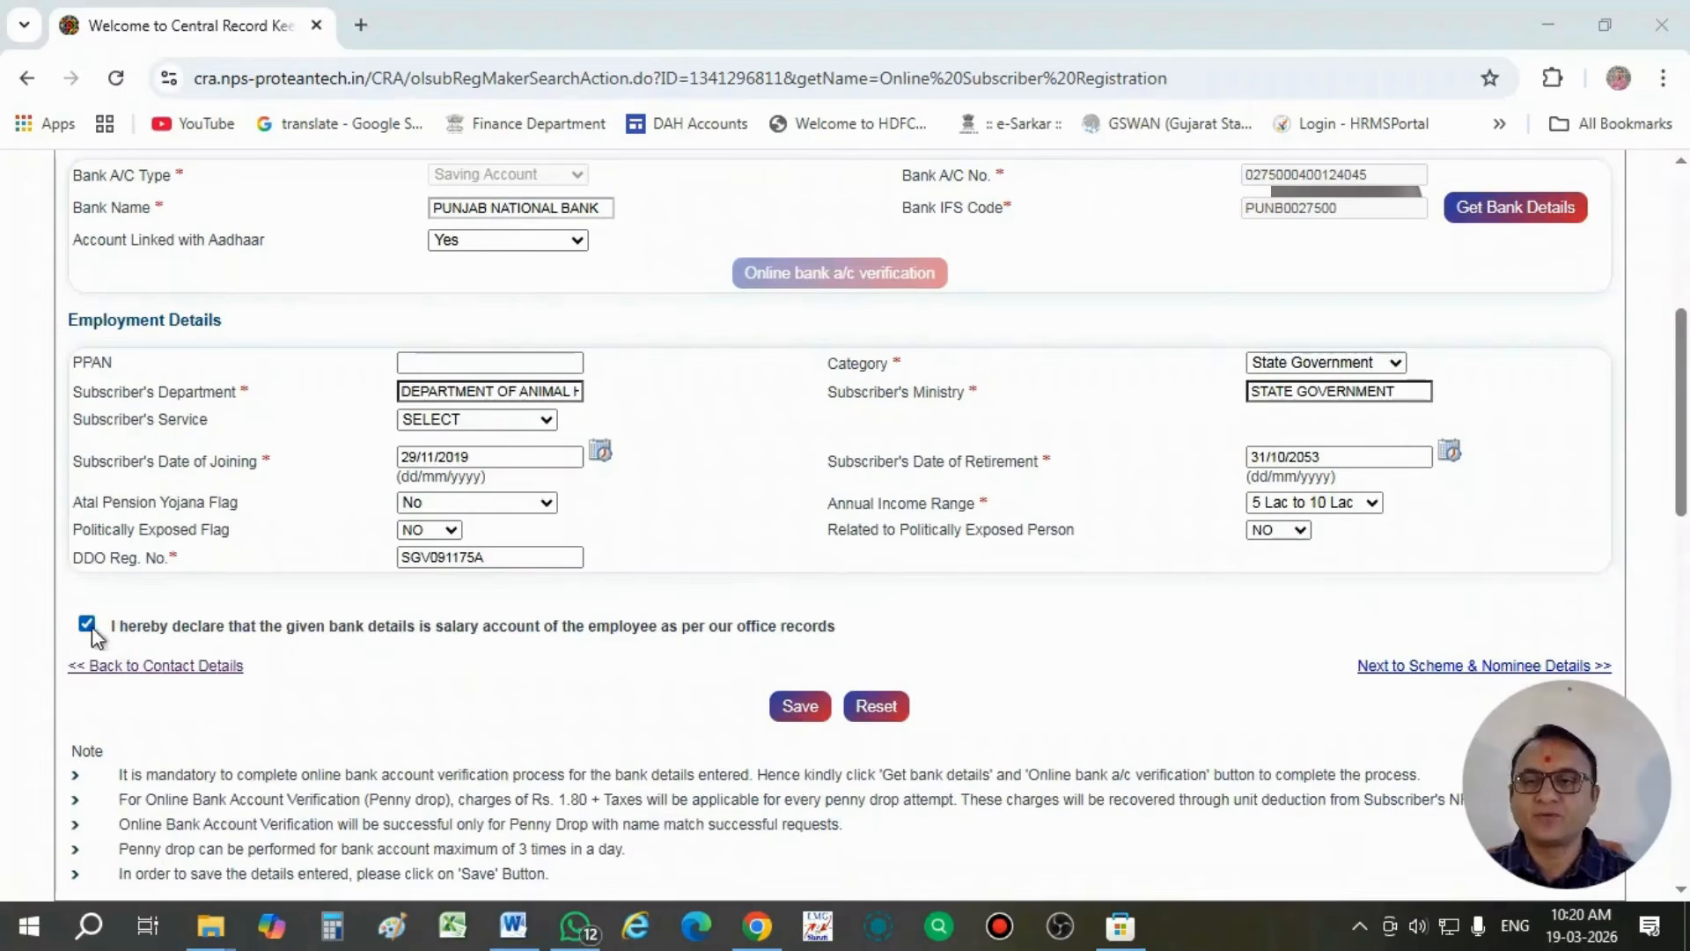
click(800, 711)
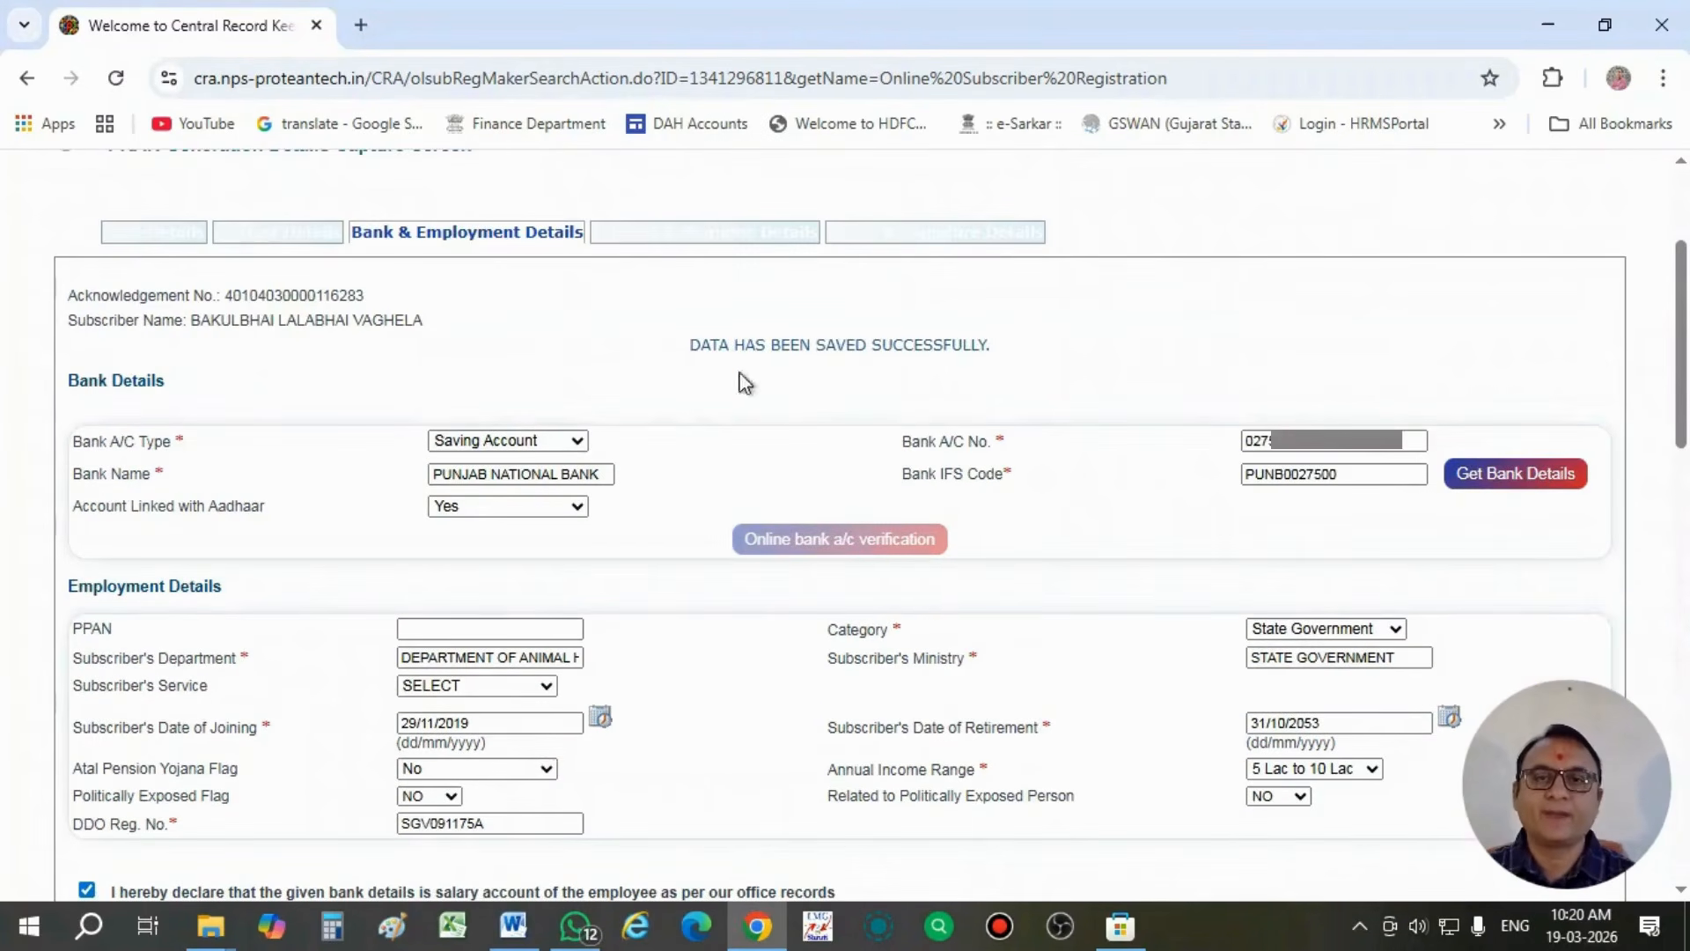
- Continue from the saved bank and employment details to the scheme and nominee details
click(693, 346)
drag(693, 346, 1000, 351)
click(1000, 396)
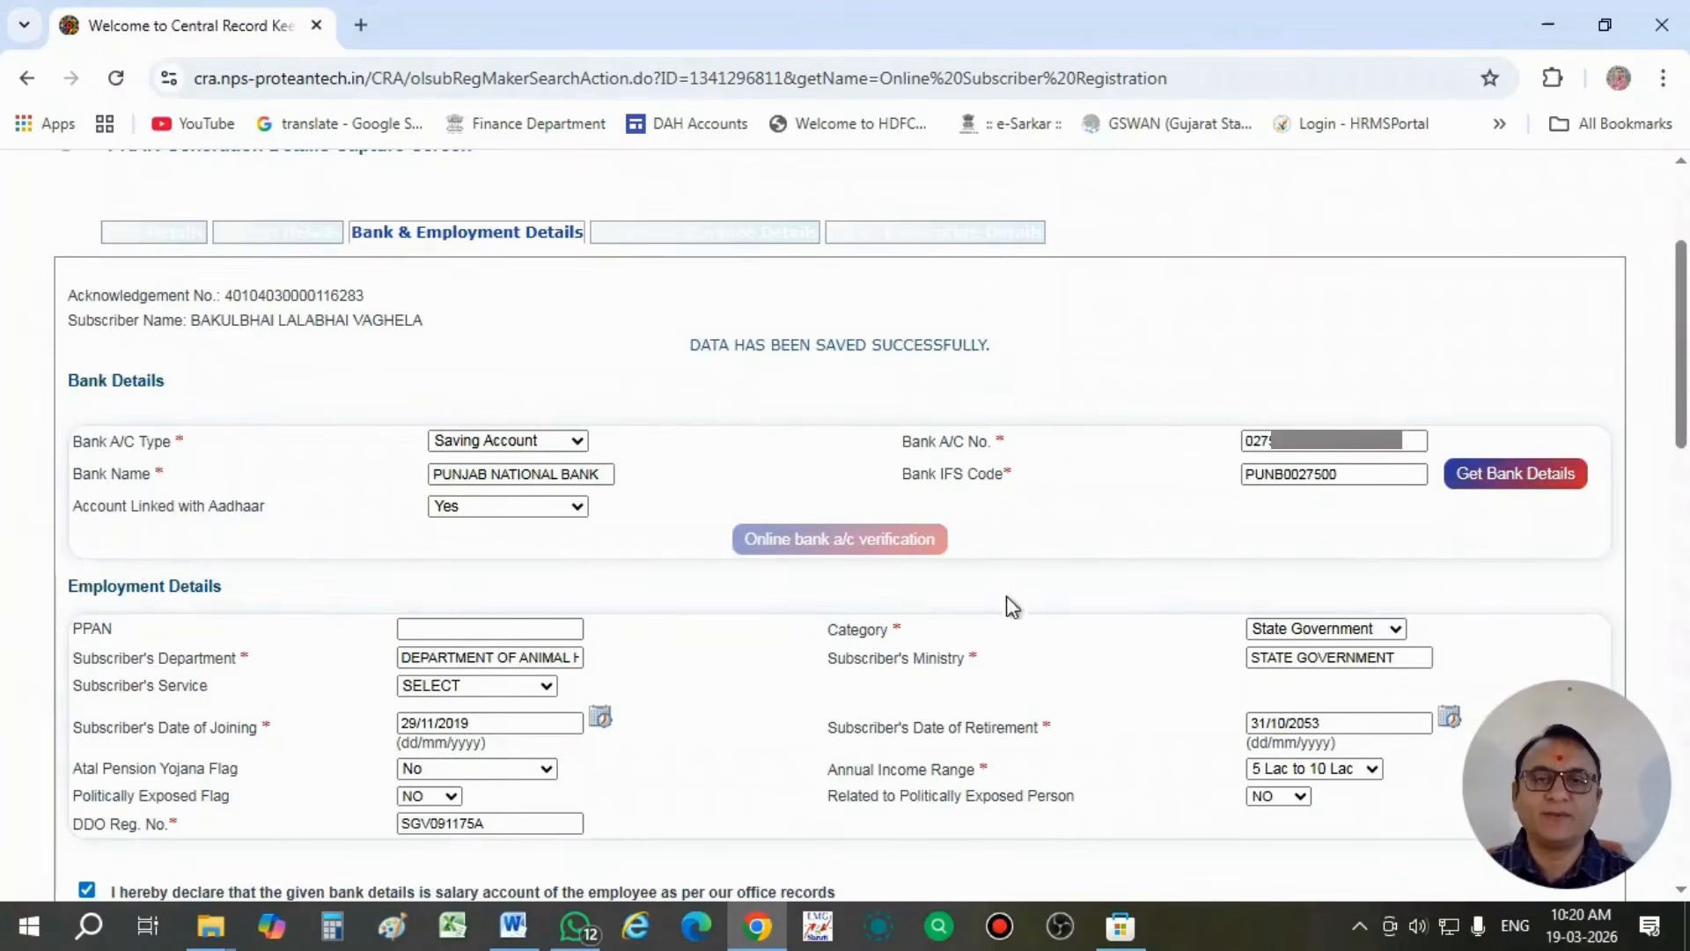
scroll(1012, 607, down, 1)
scroll(1033, 631, down, 2)
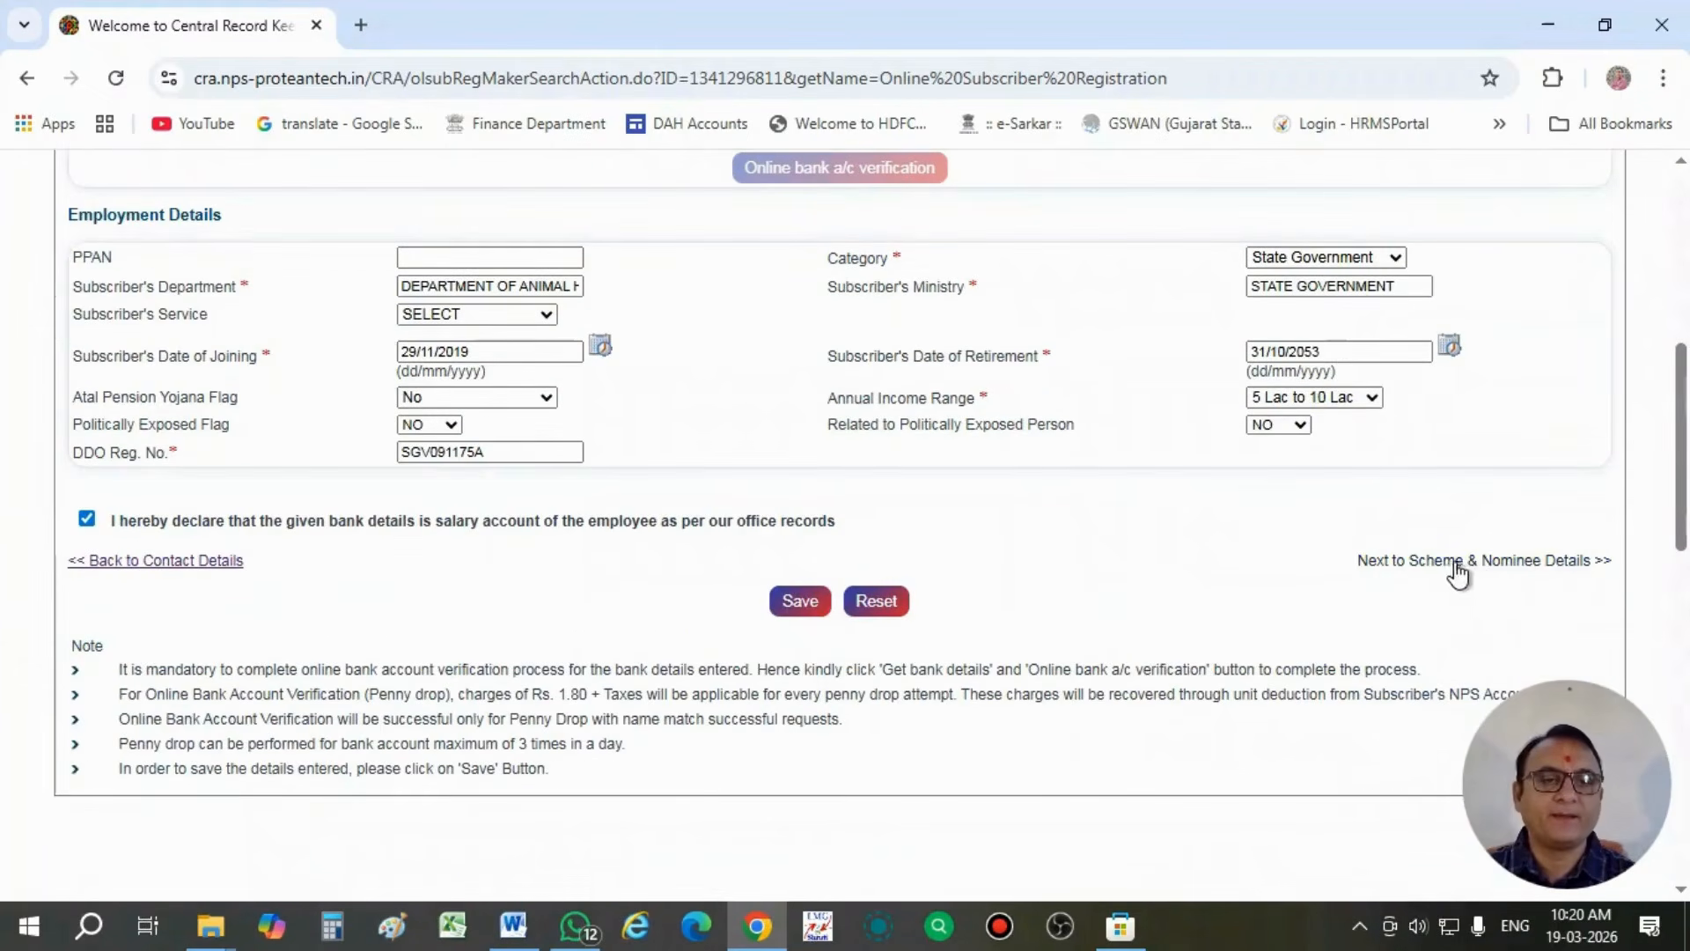
click(1449, 558)
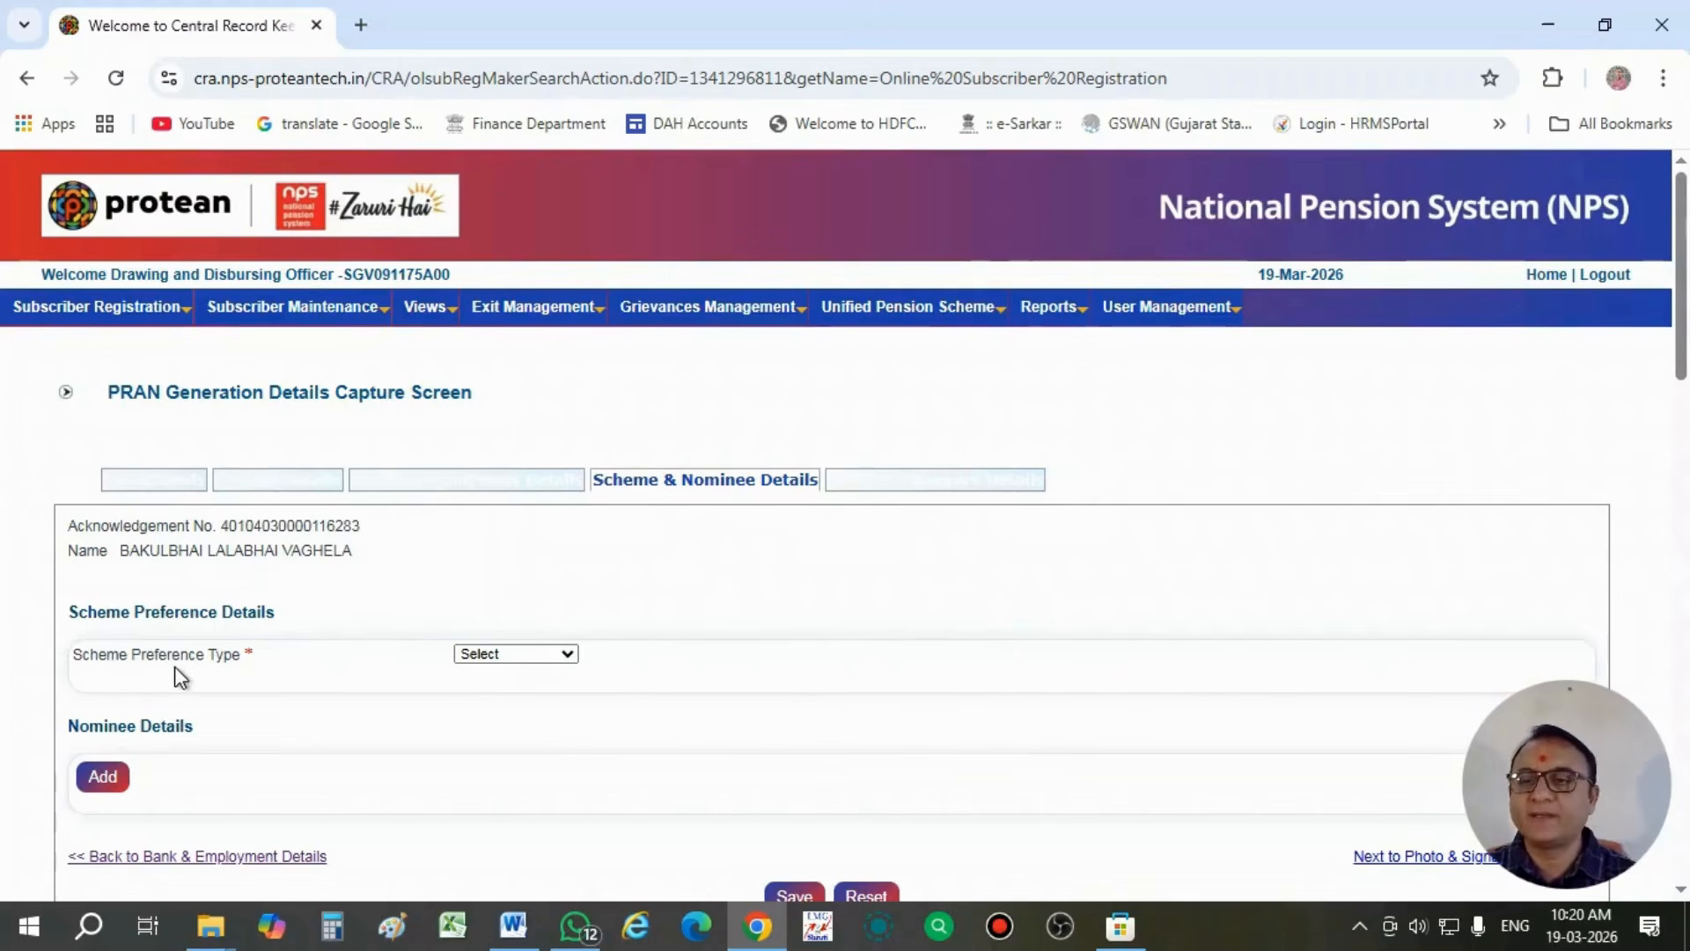
- Set the scheme preference type to Default Scheme
click(482, 658)
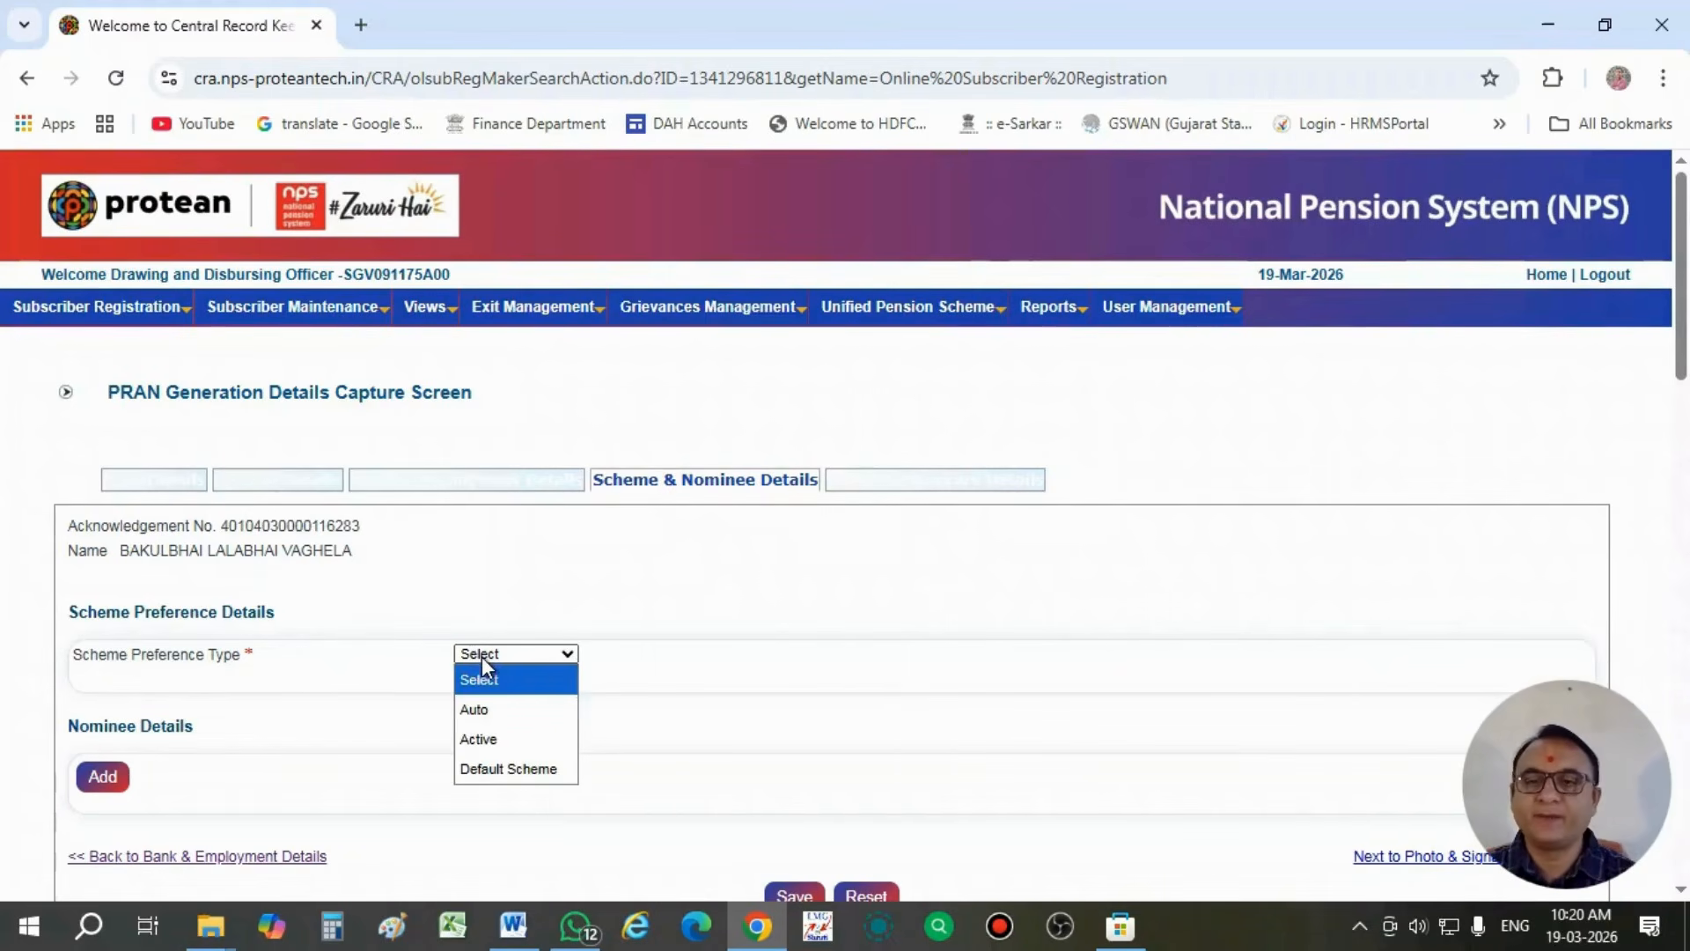
click(499, 708)
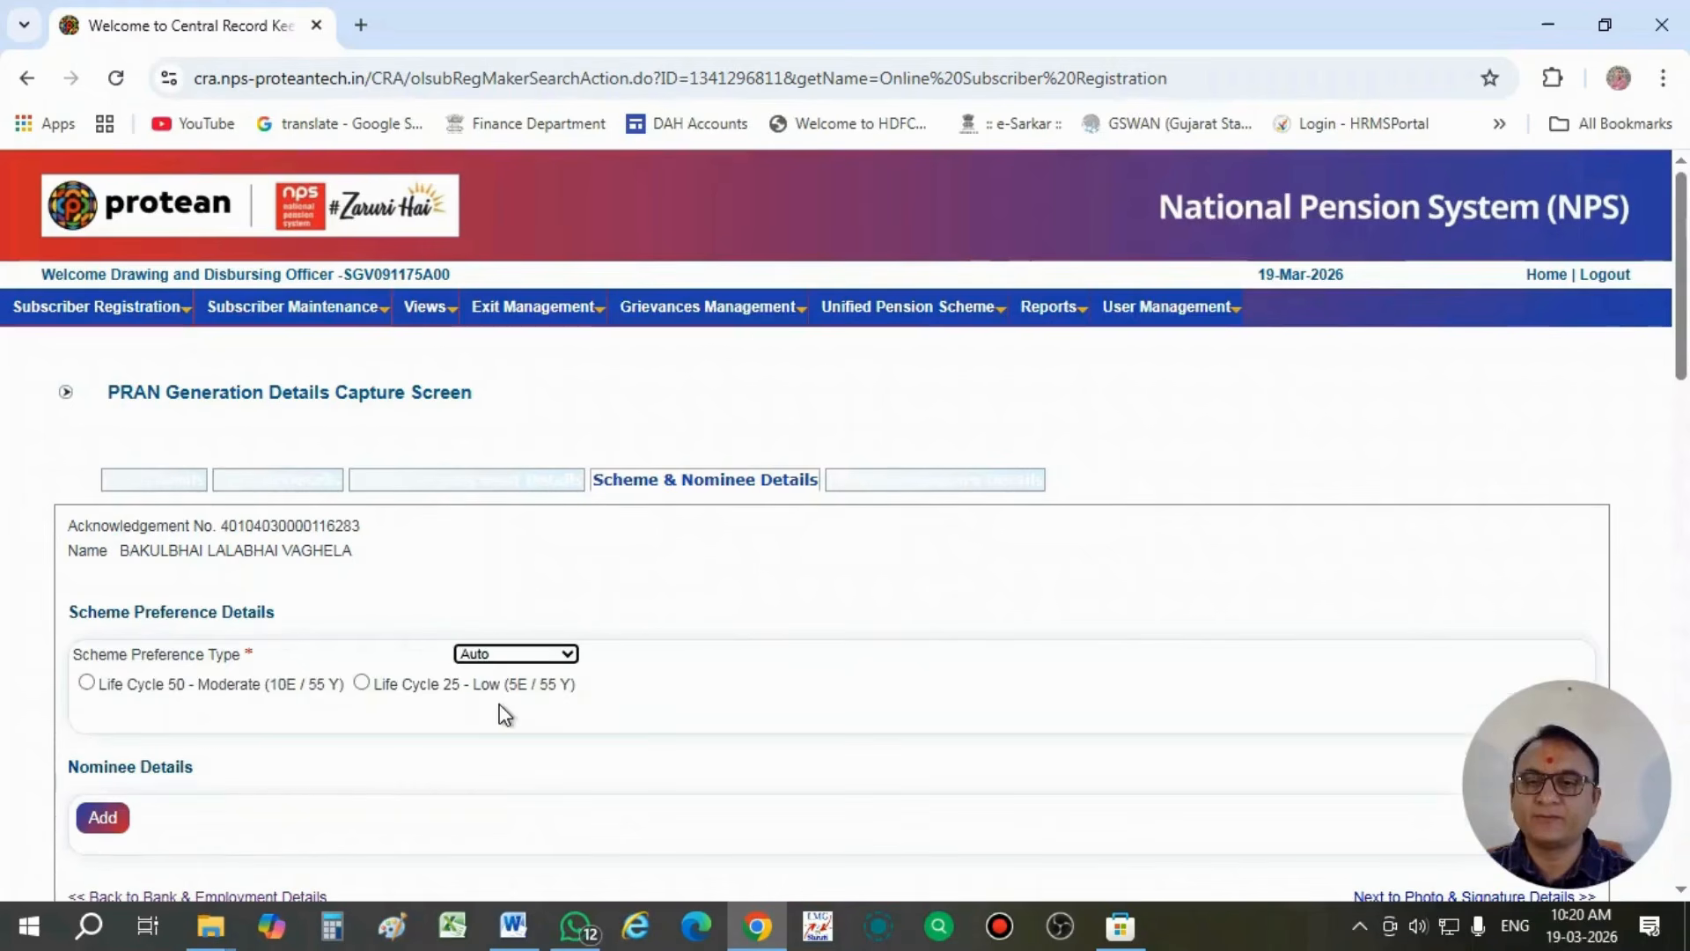
click(498, 654)
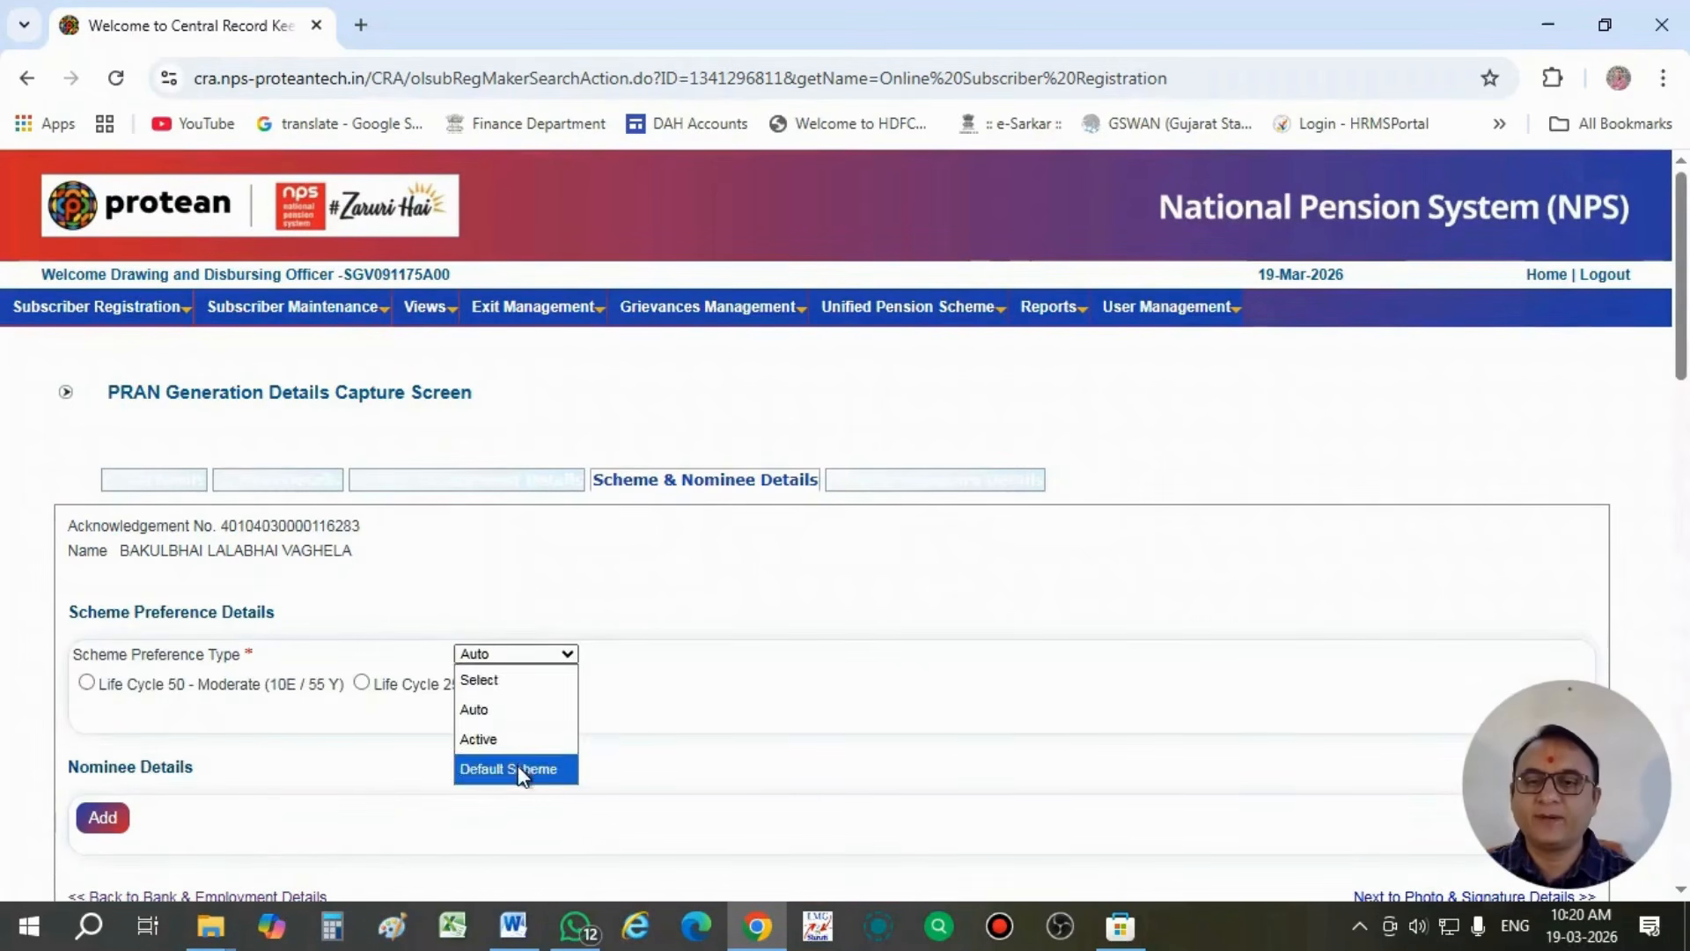
click(511, 769)
- Add a nominee and enter the nominee's first name, middle name and surname
scroll(523, 765, down, 2)
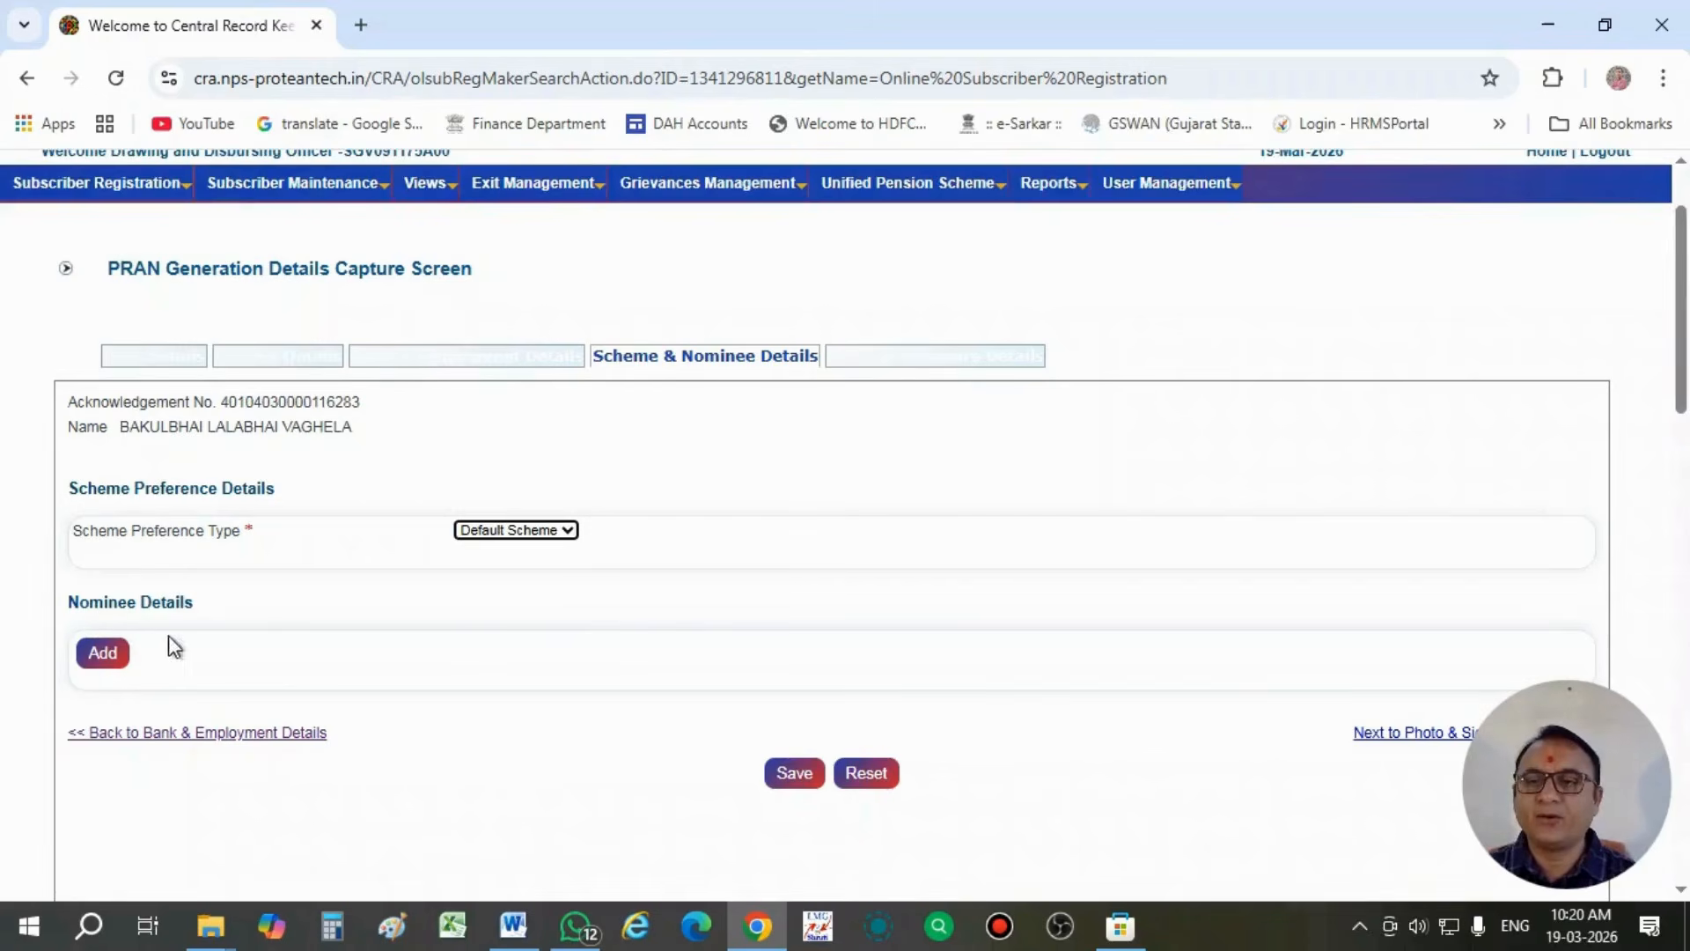
click(96, 654)
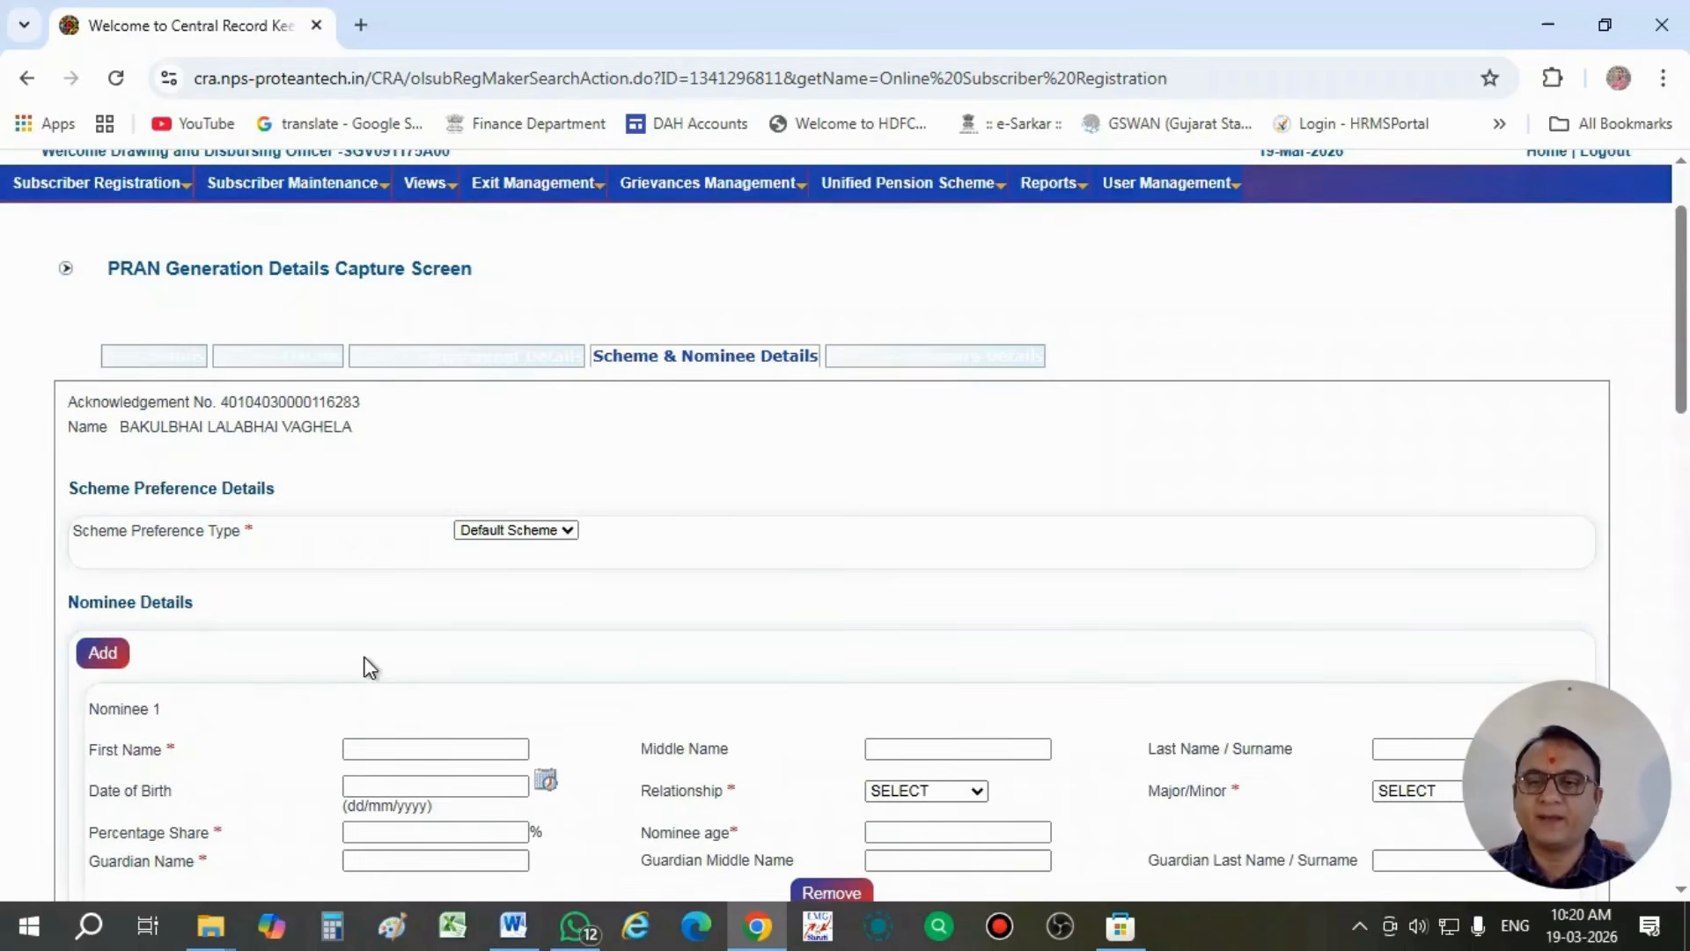
scroll(364, 660, down, 1)
scroll(393, 611, down, 1)
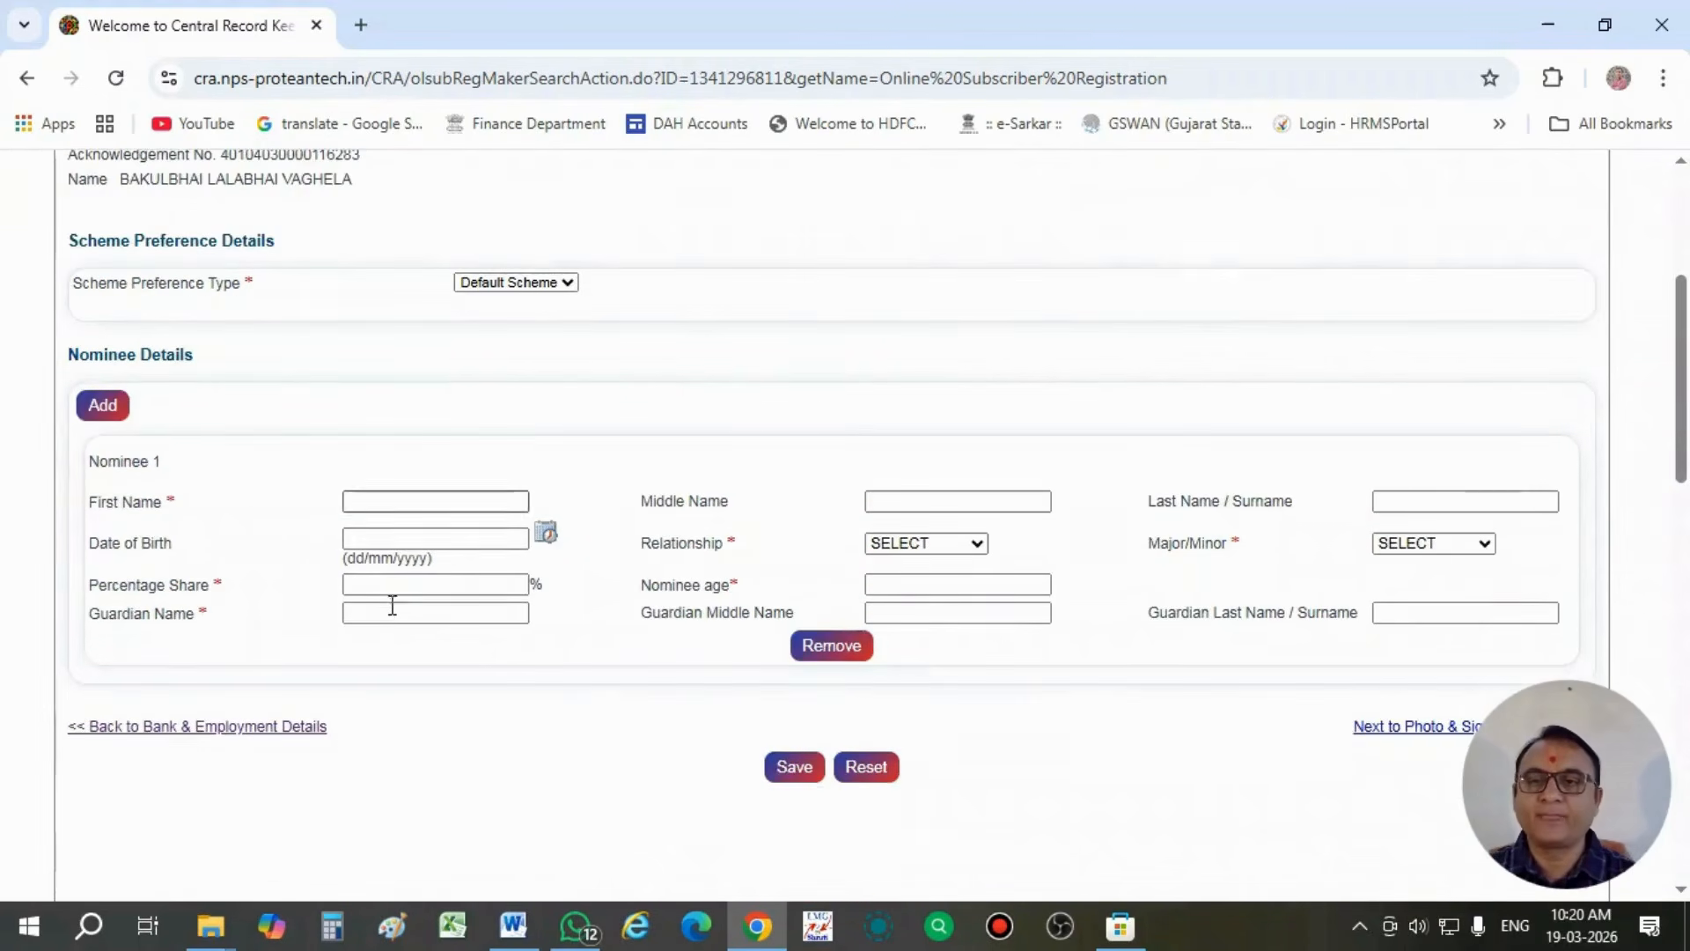
click(374, 502)
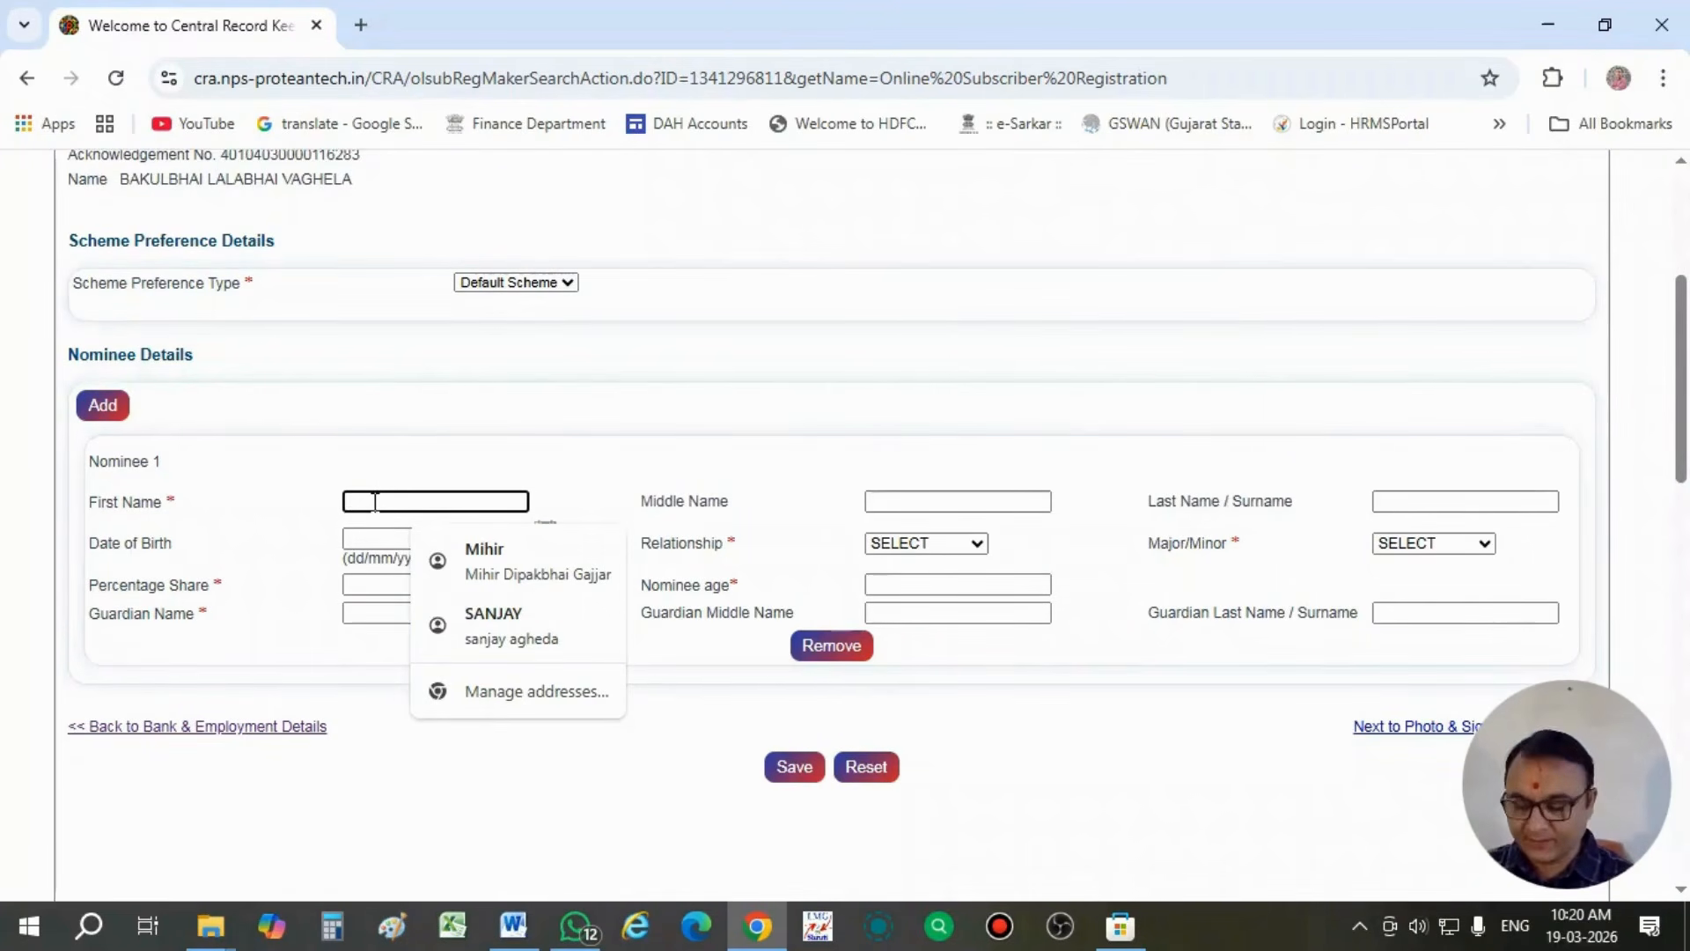
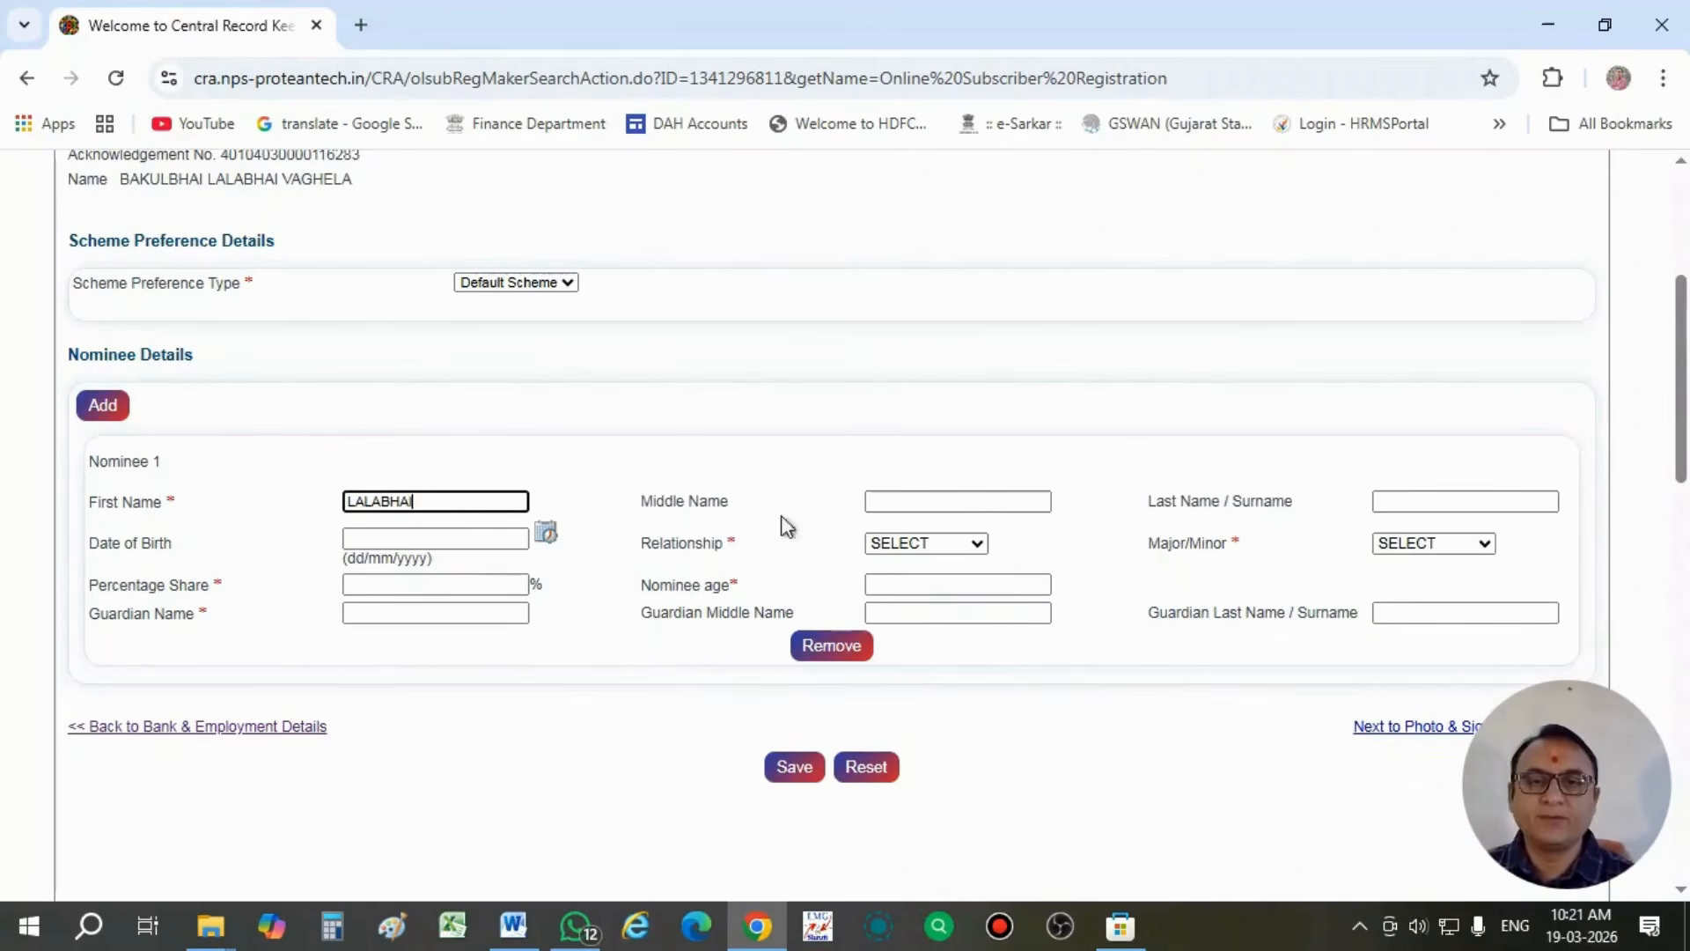
click(886, 501)
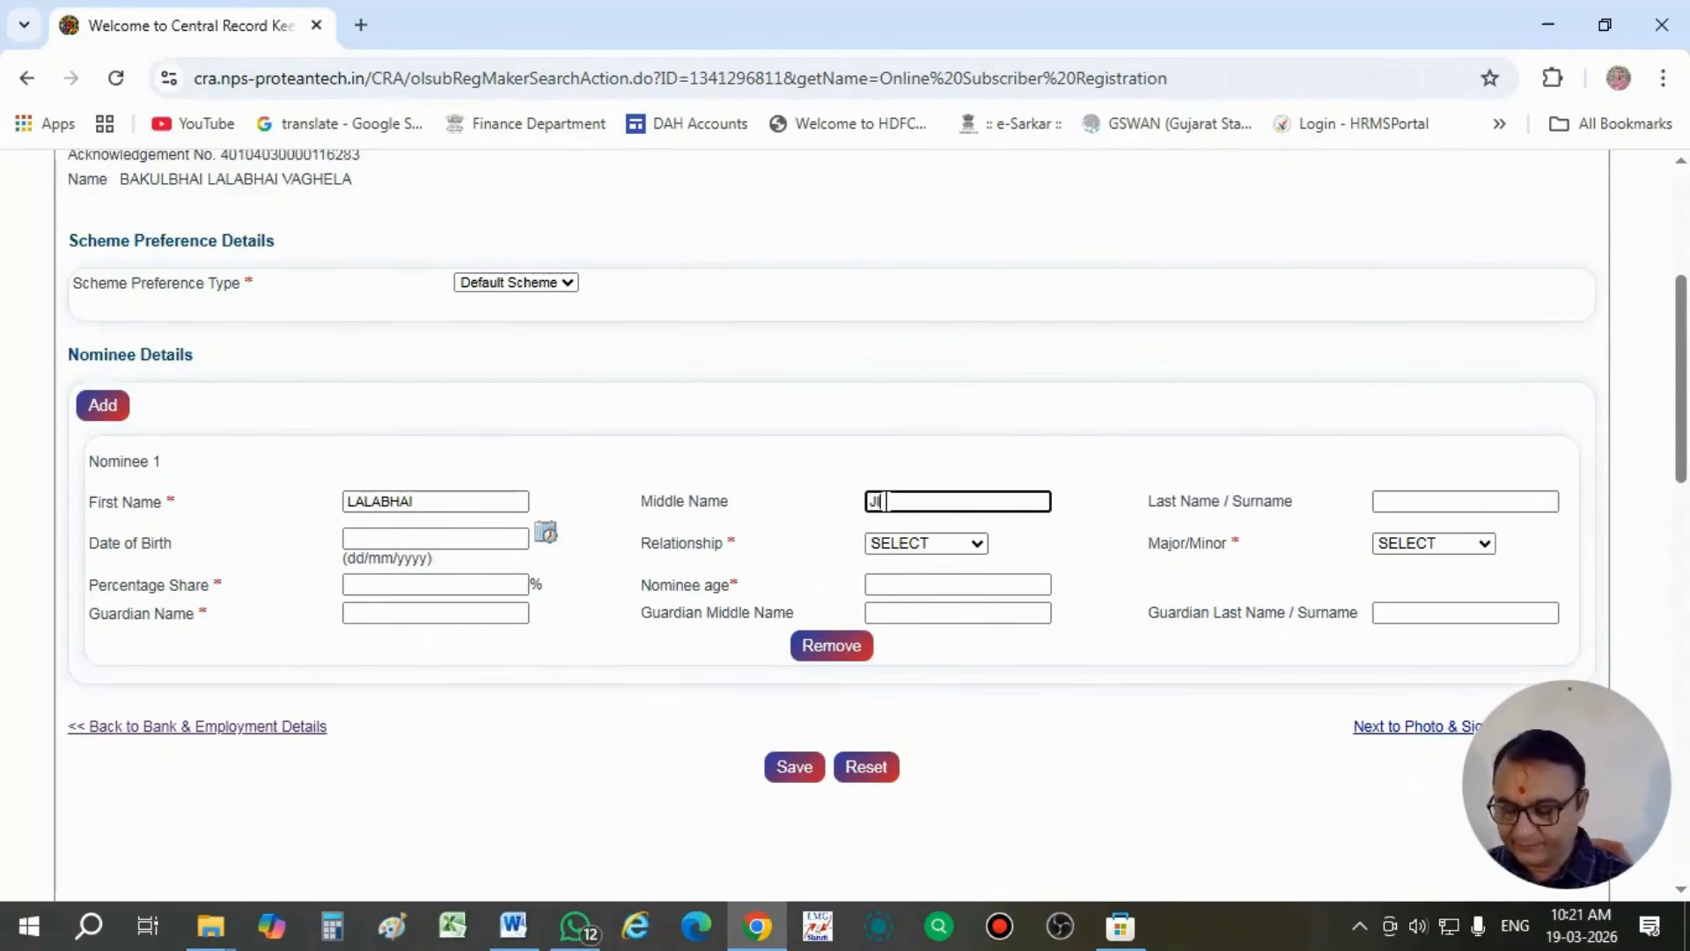
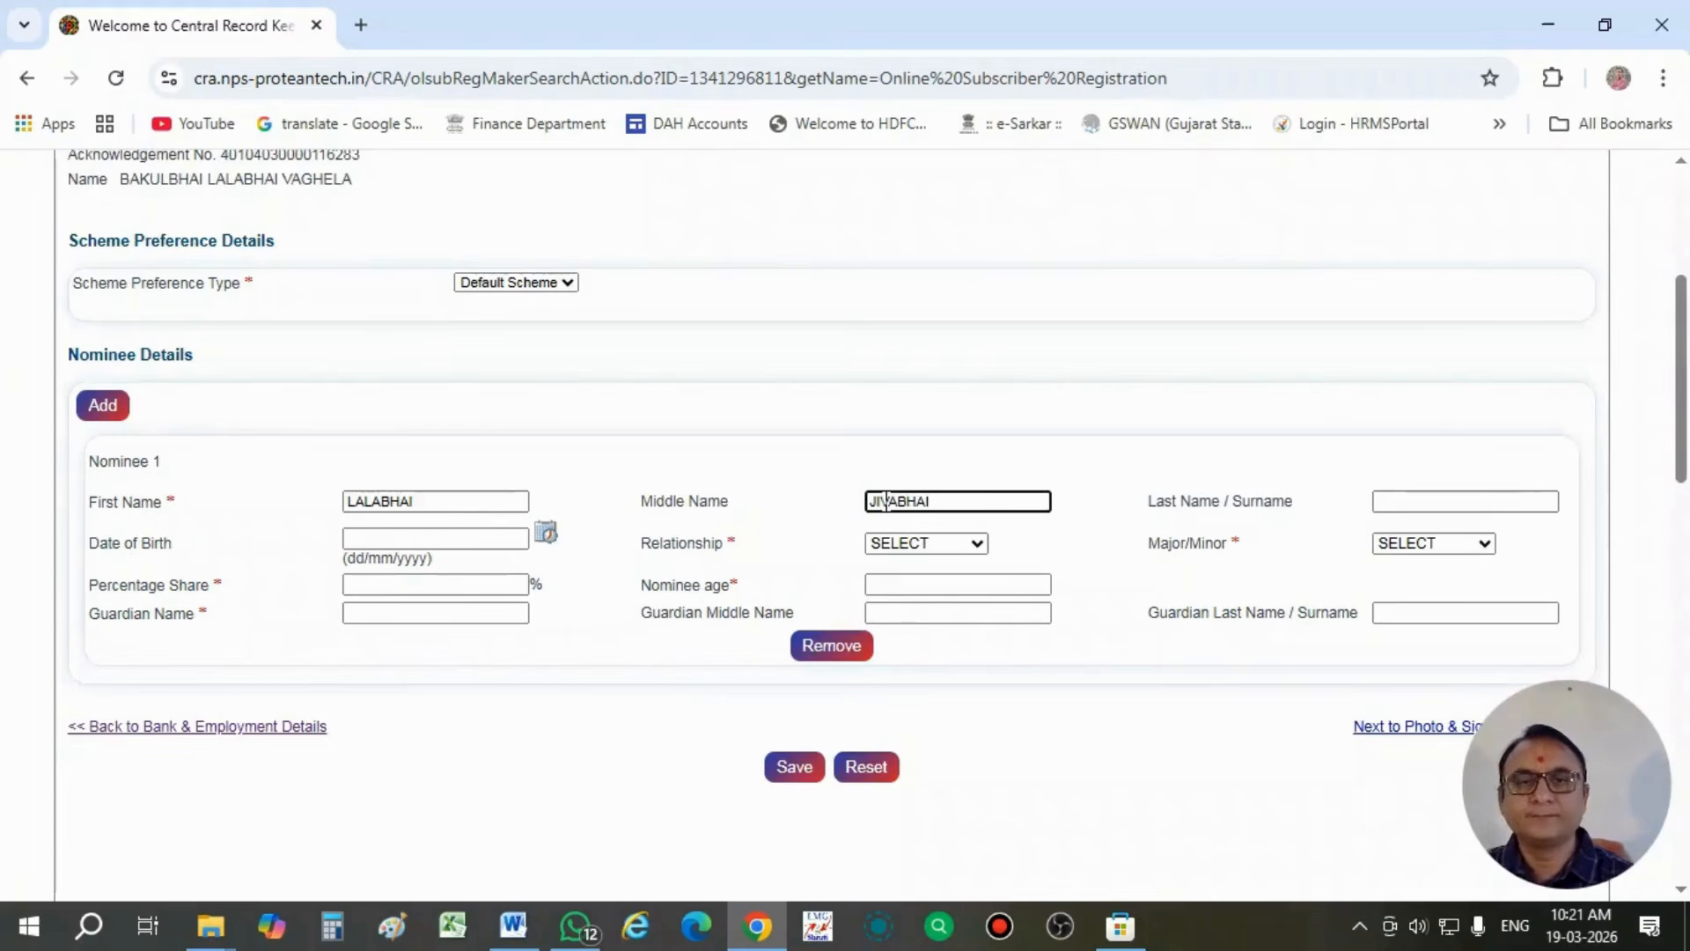
click(1457, 501)
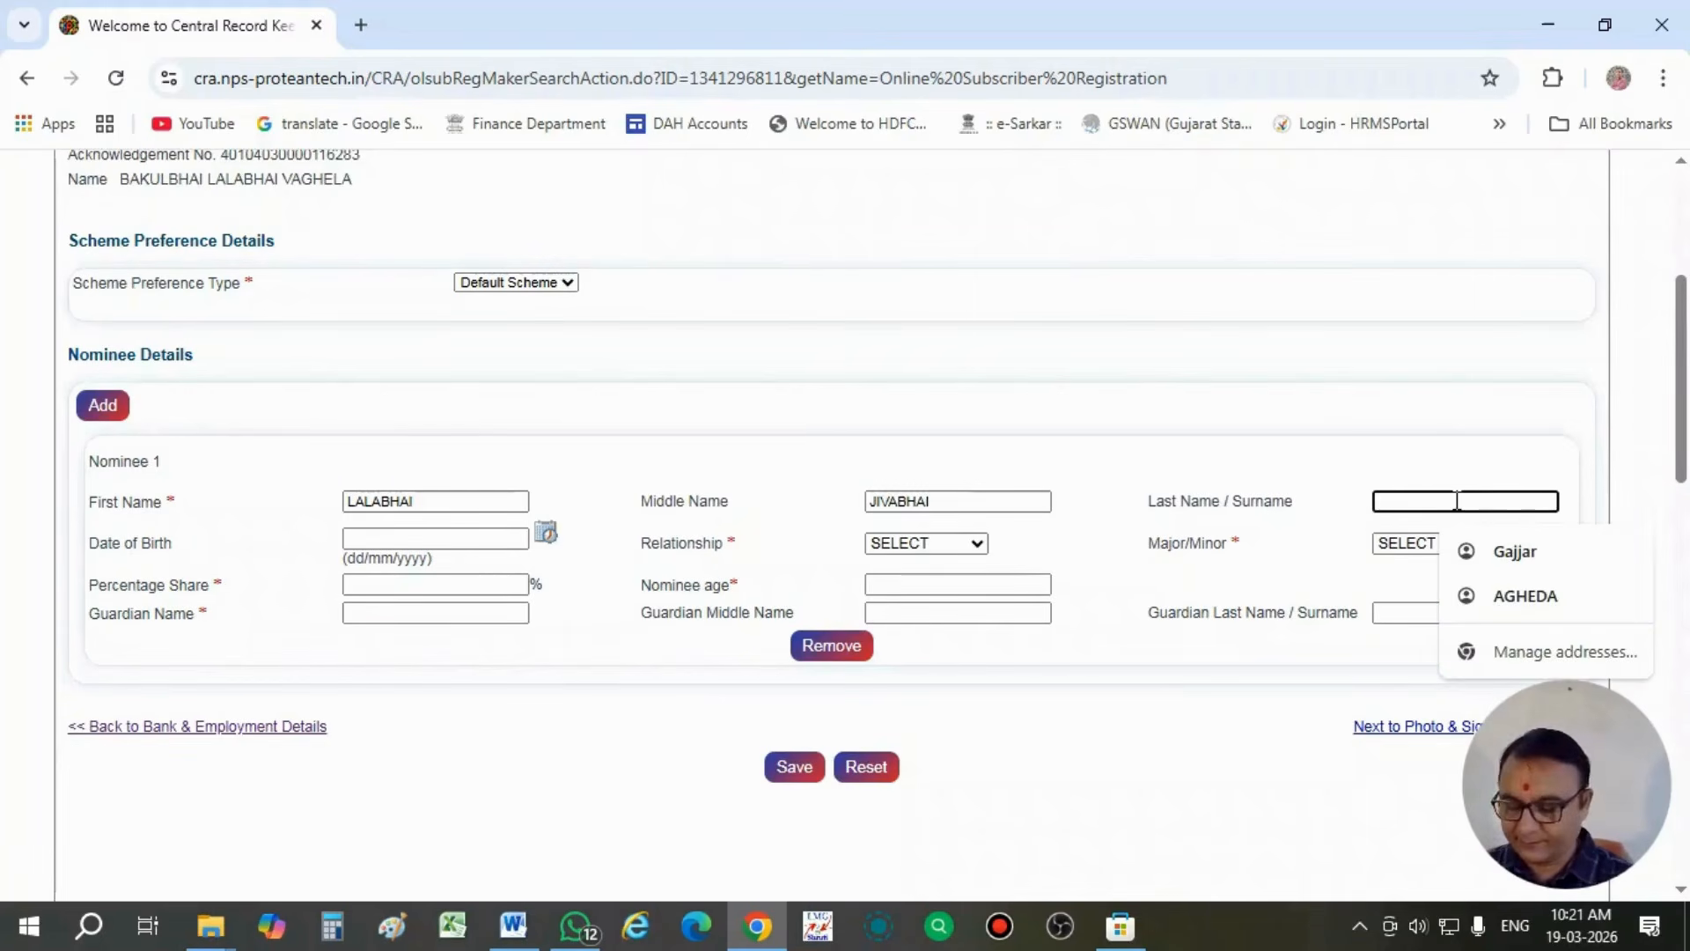
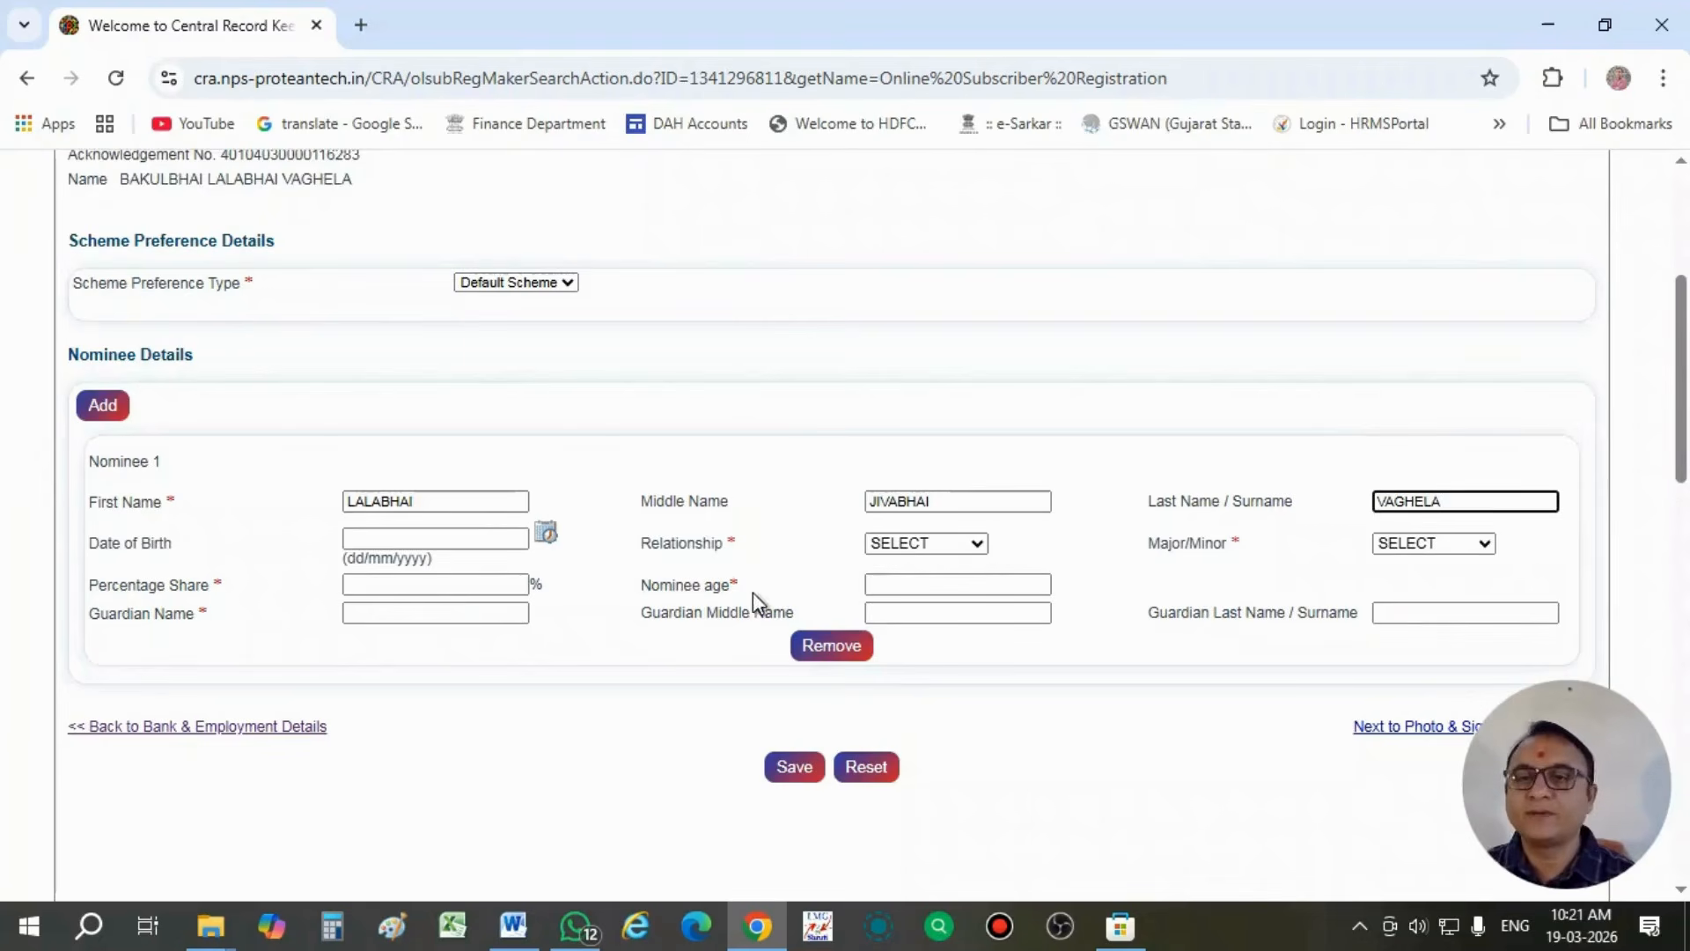
- Set the nominee's relationship to FATHER and the major/minor status to MAJOR
click(880, 548)
click(900, 602)
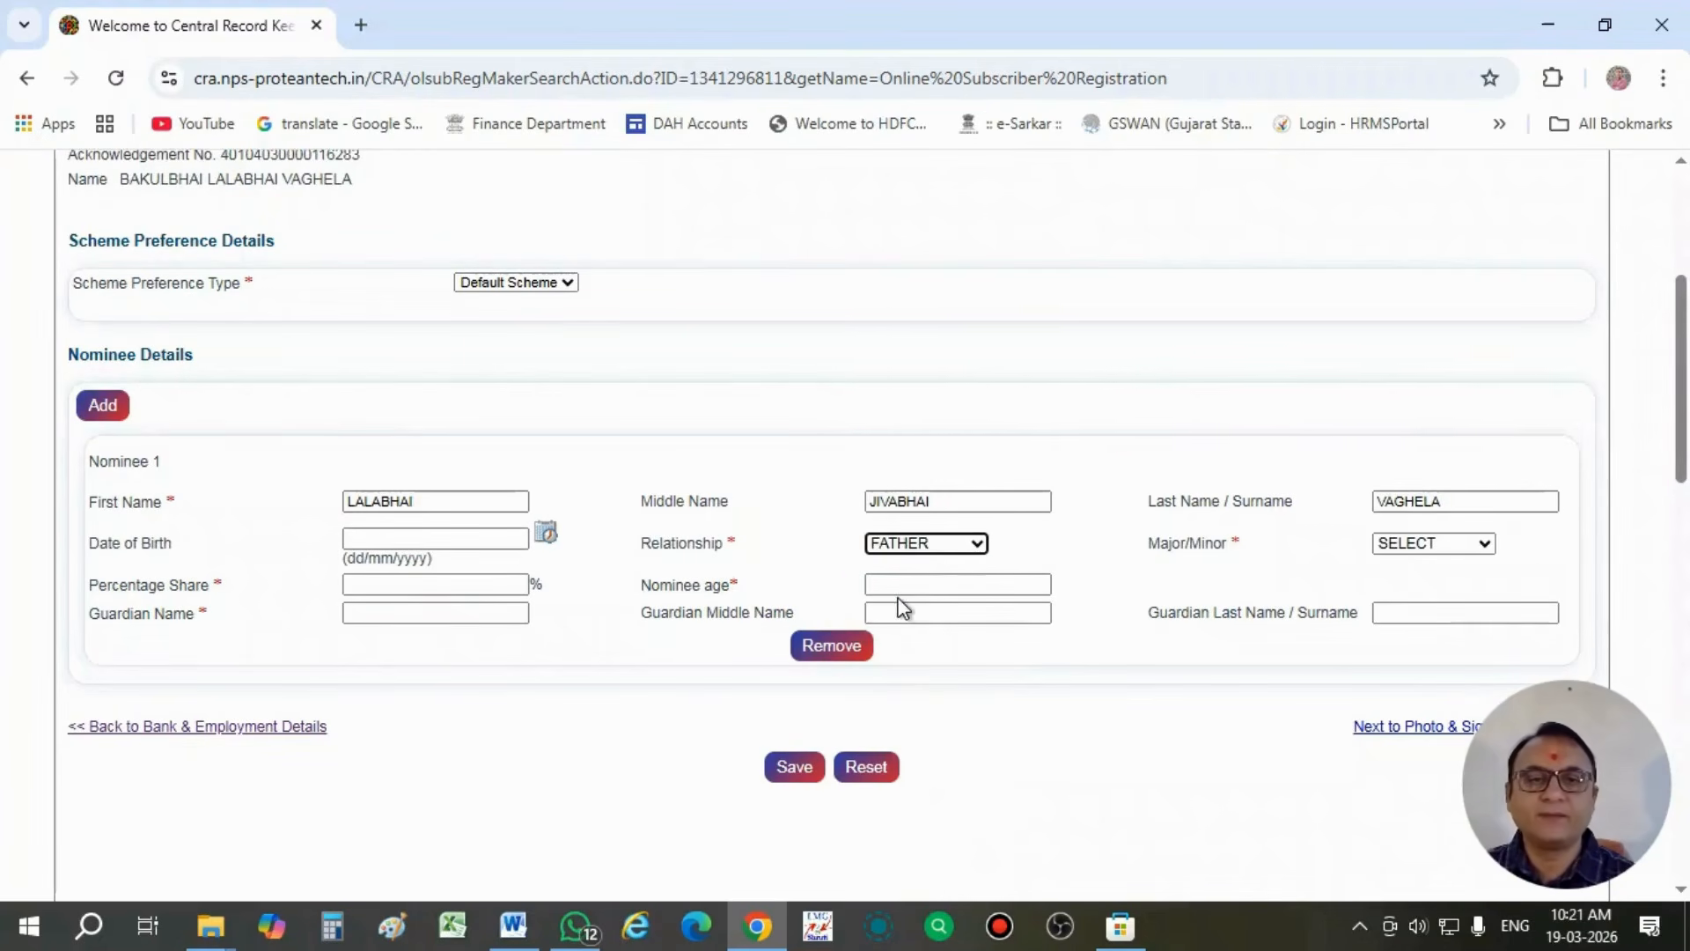
click(1426, 549)
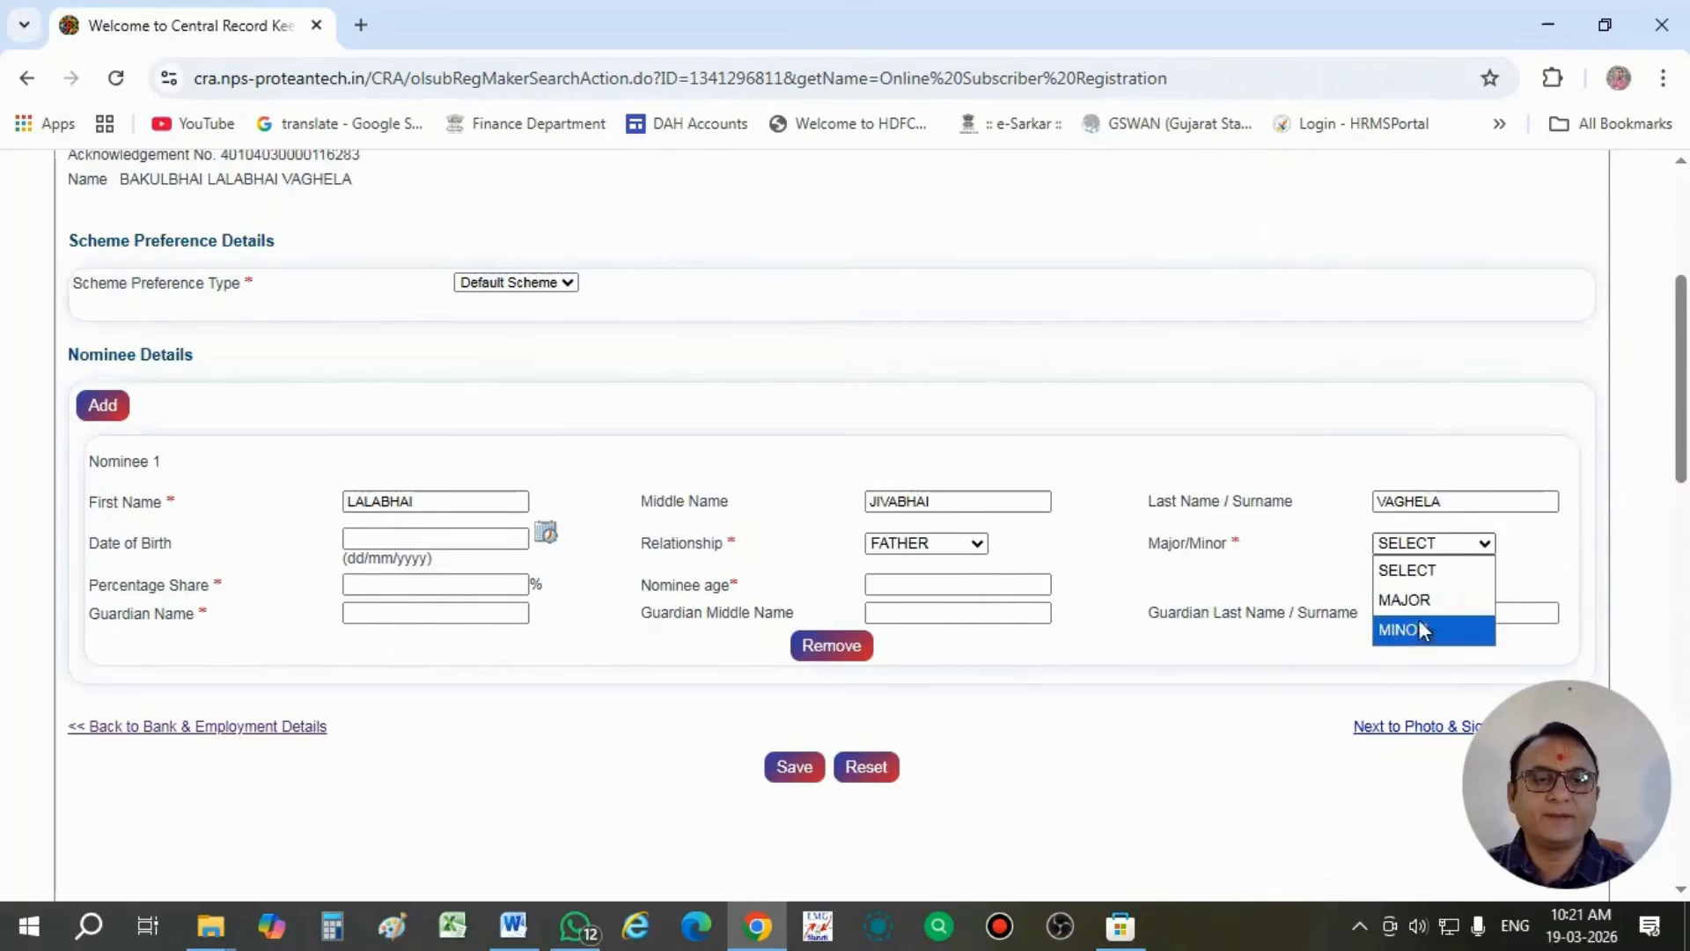
click(1413, 599)
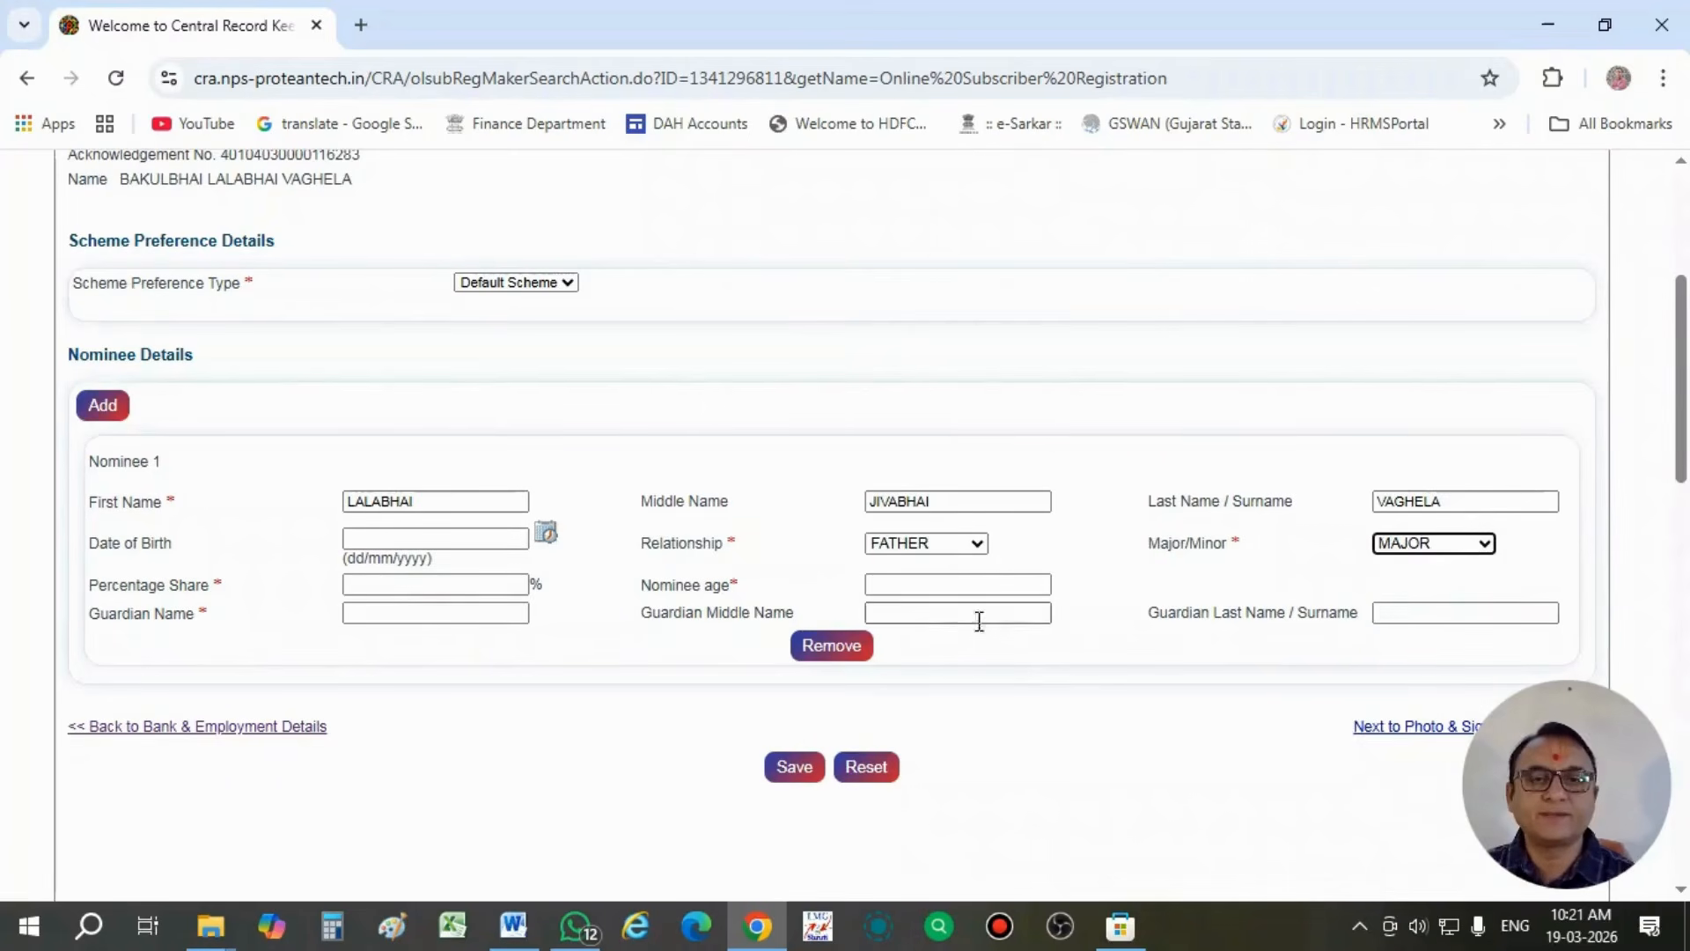
- Set the nominee's percentage share to 100 and the nominee age to 55
click(458, 584)
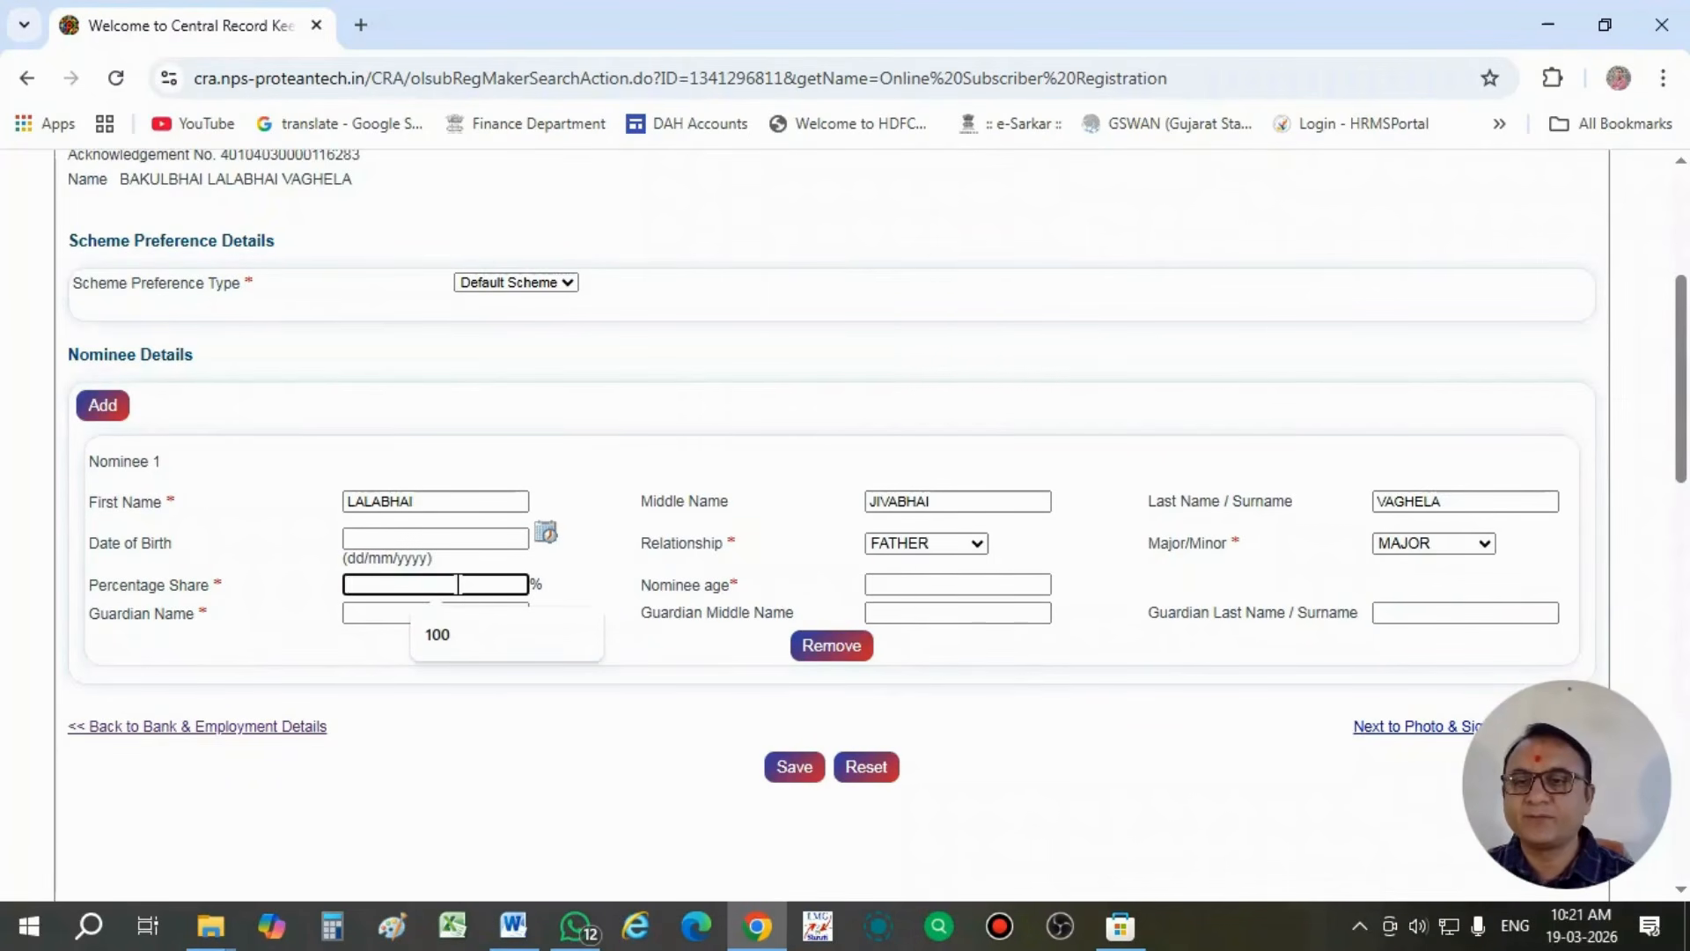
click(463, 632)
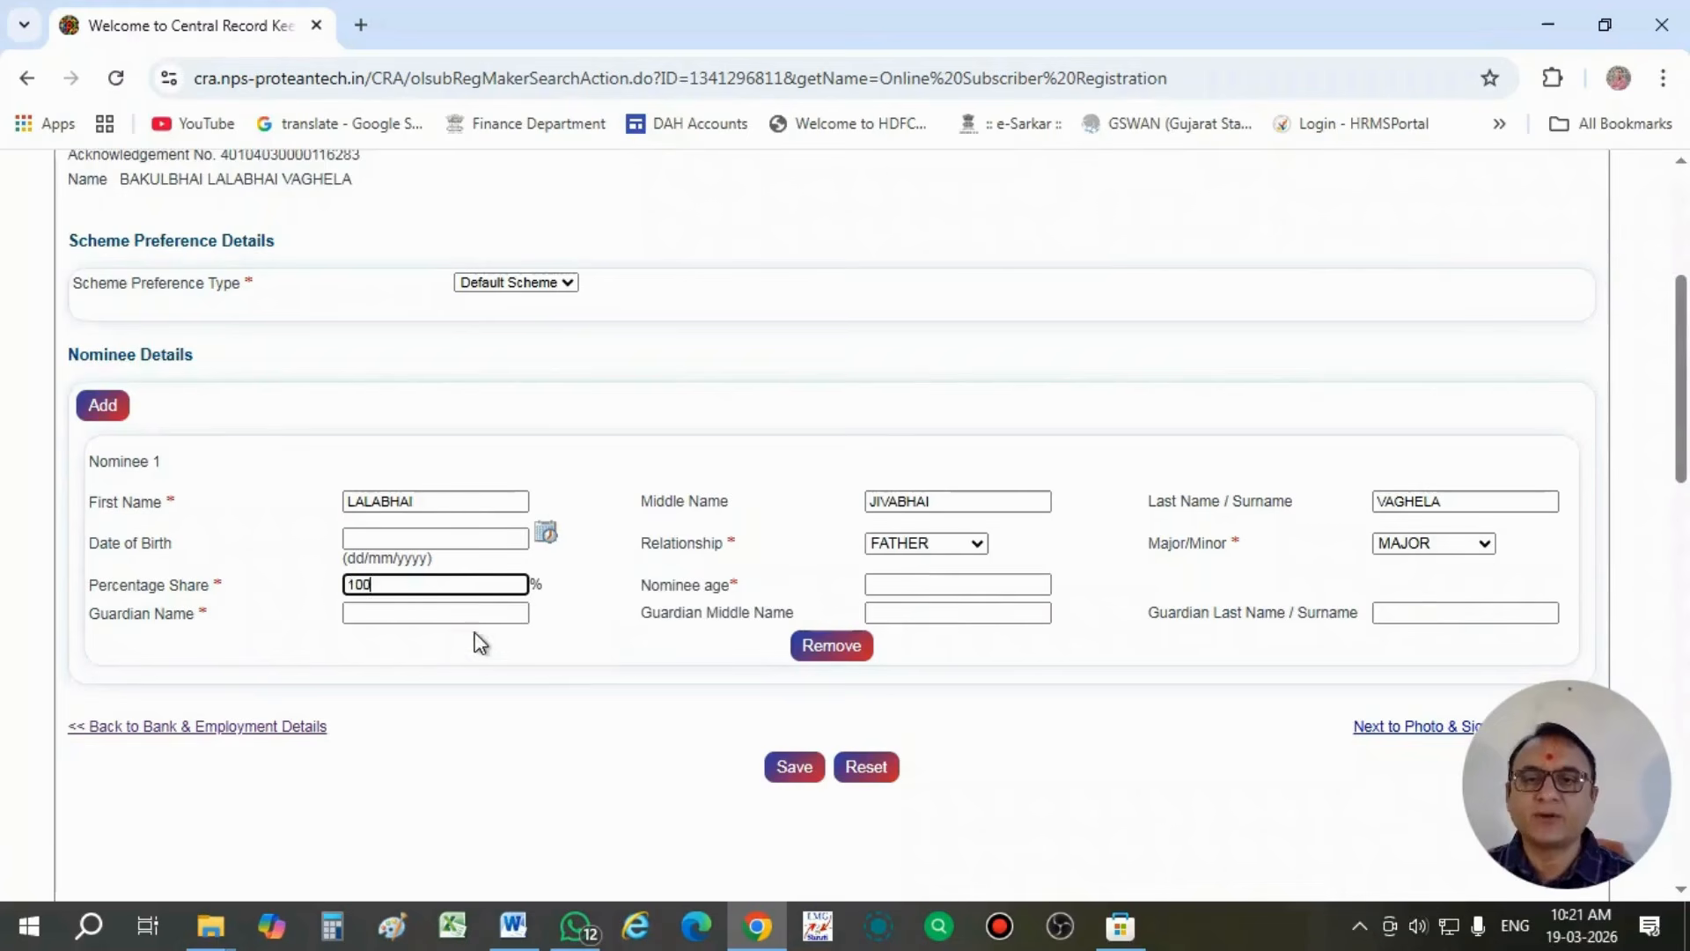
click(975, 586)
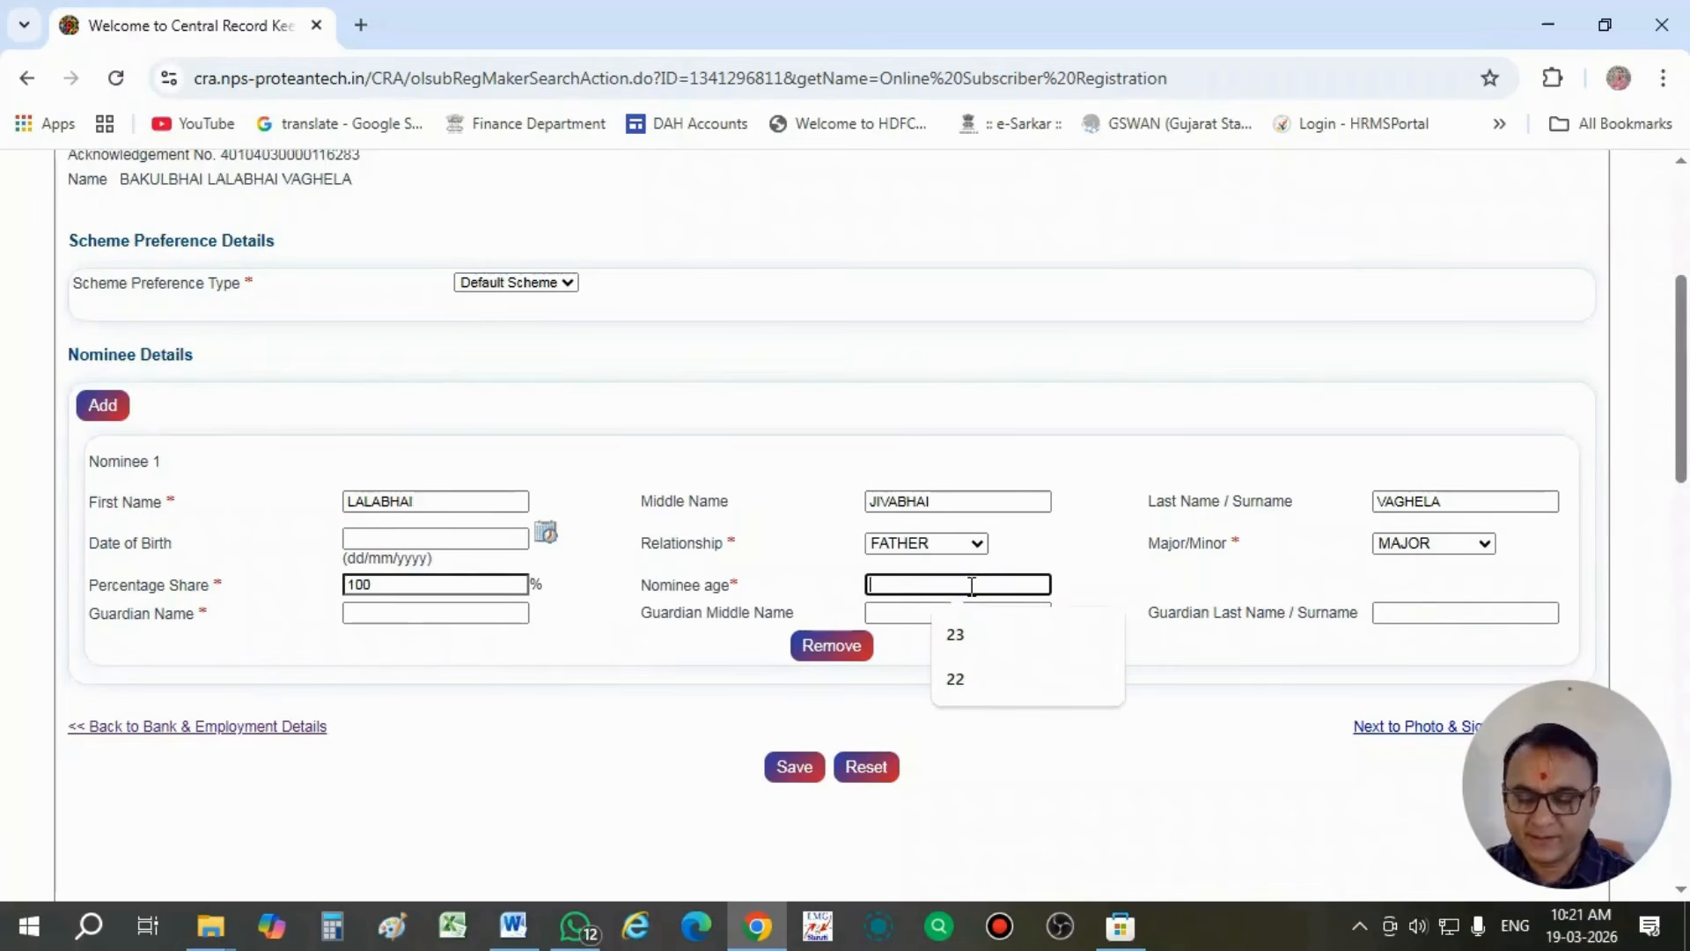
text(55)
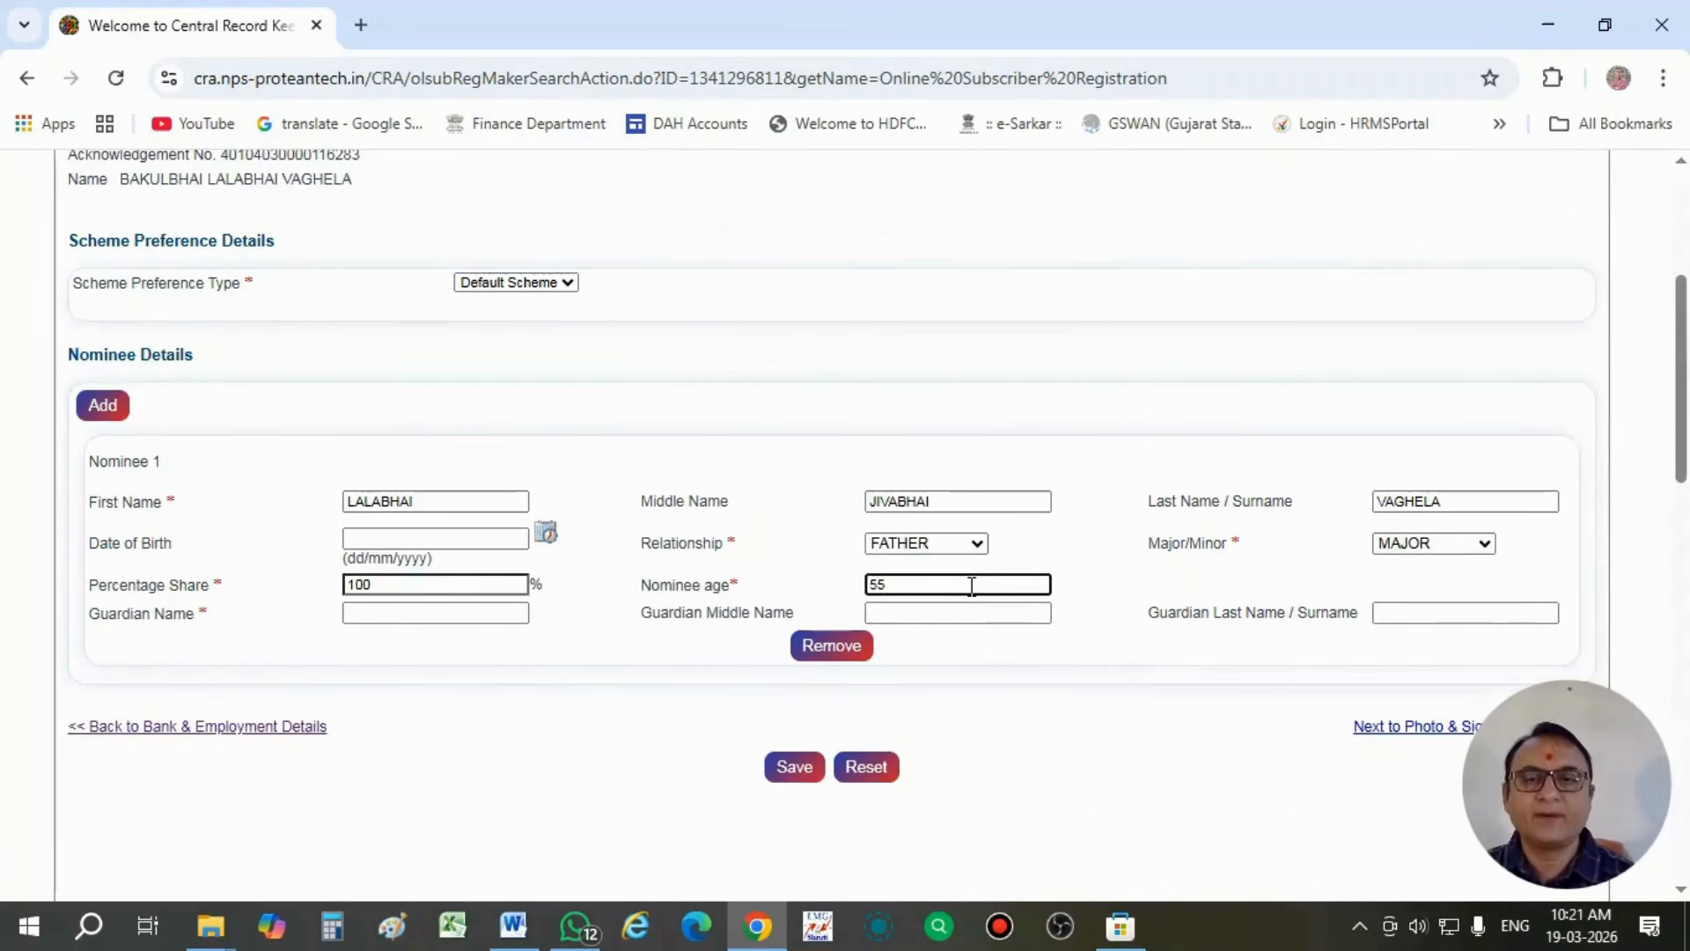
- Leave the guardian name fields empty and save the scheme and nominee details
click(415, 620)
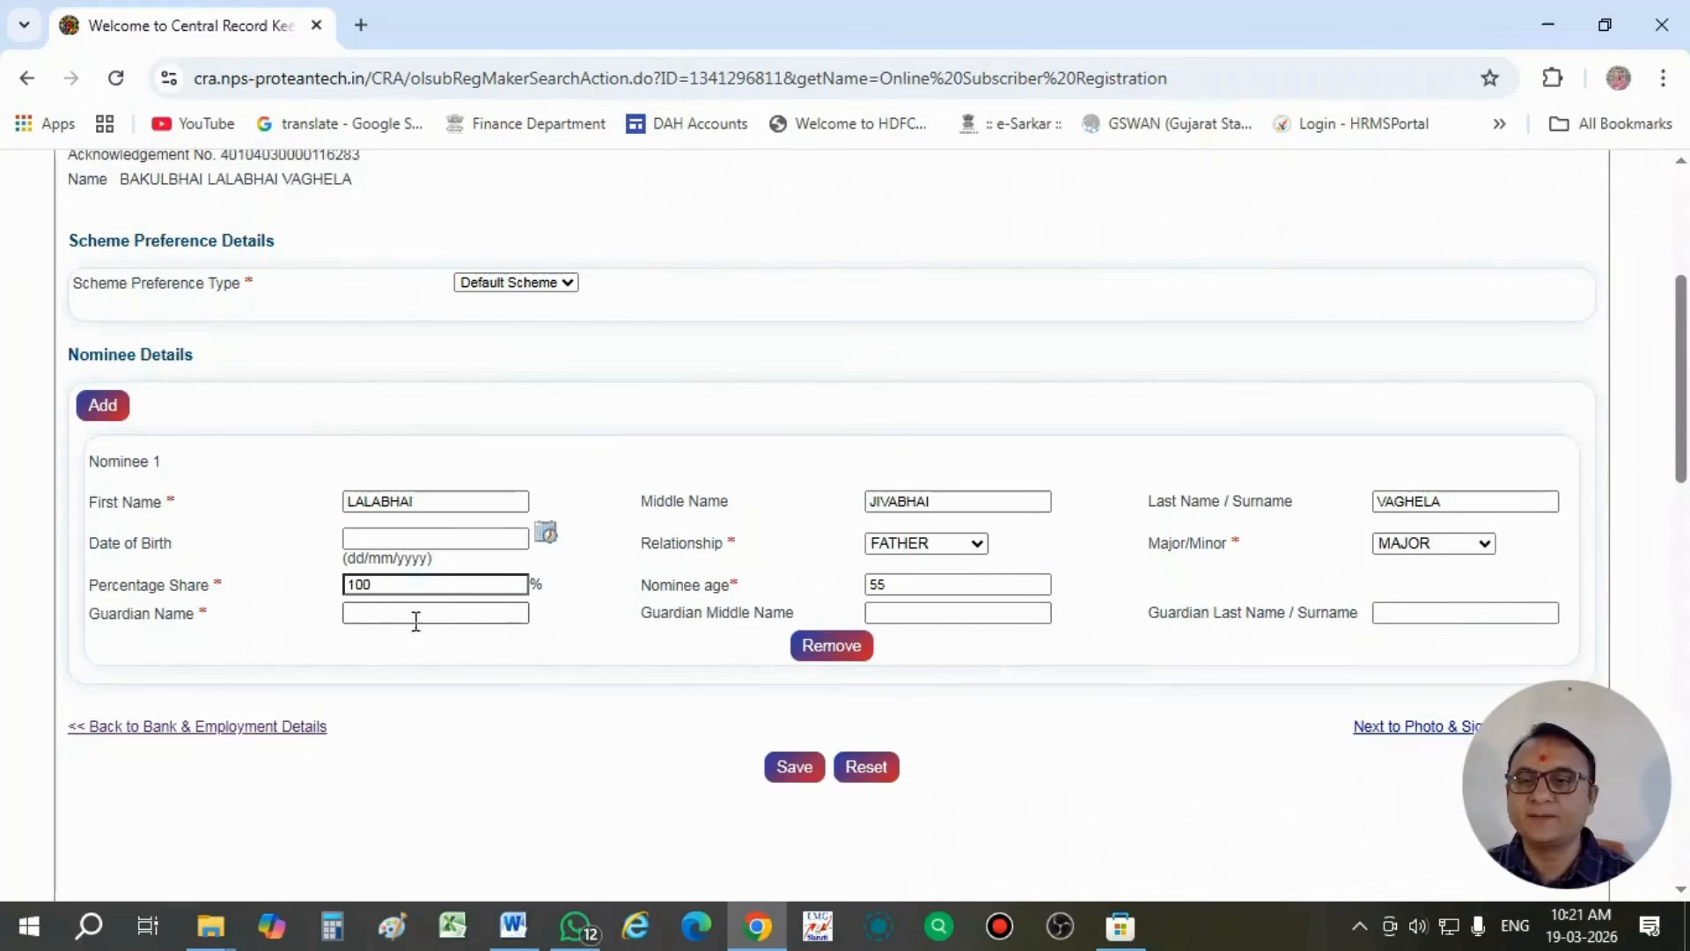
click(408, 614)
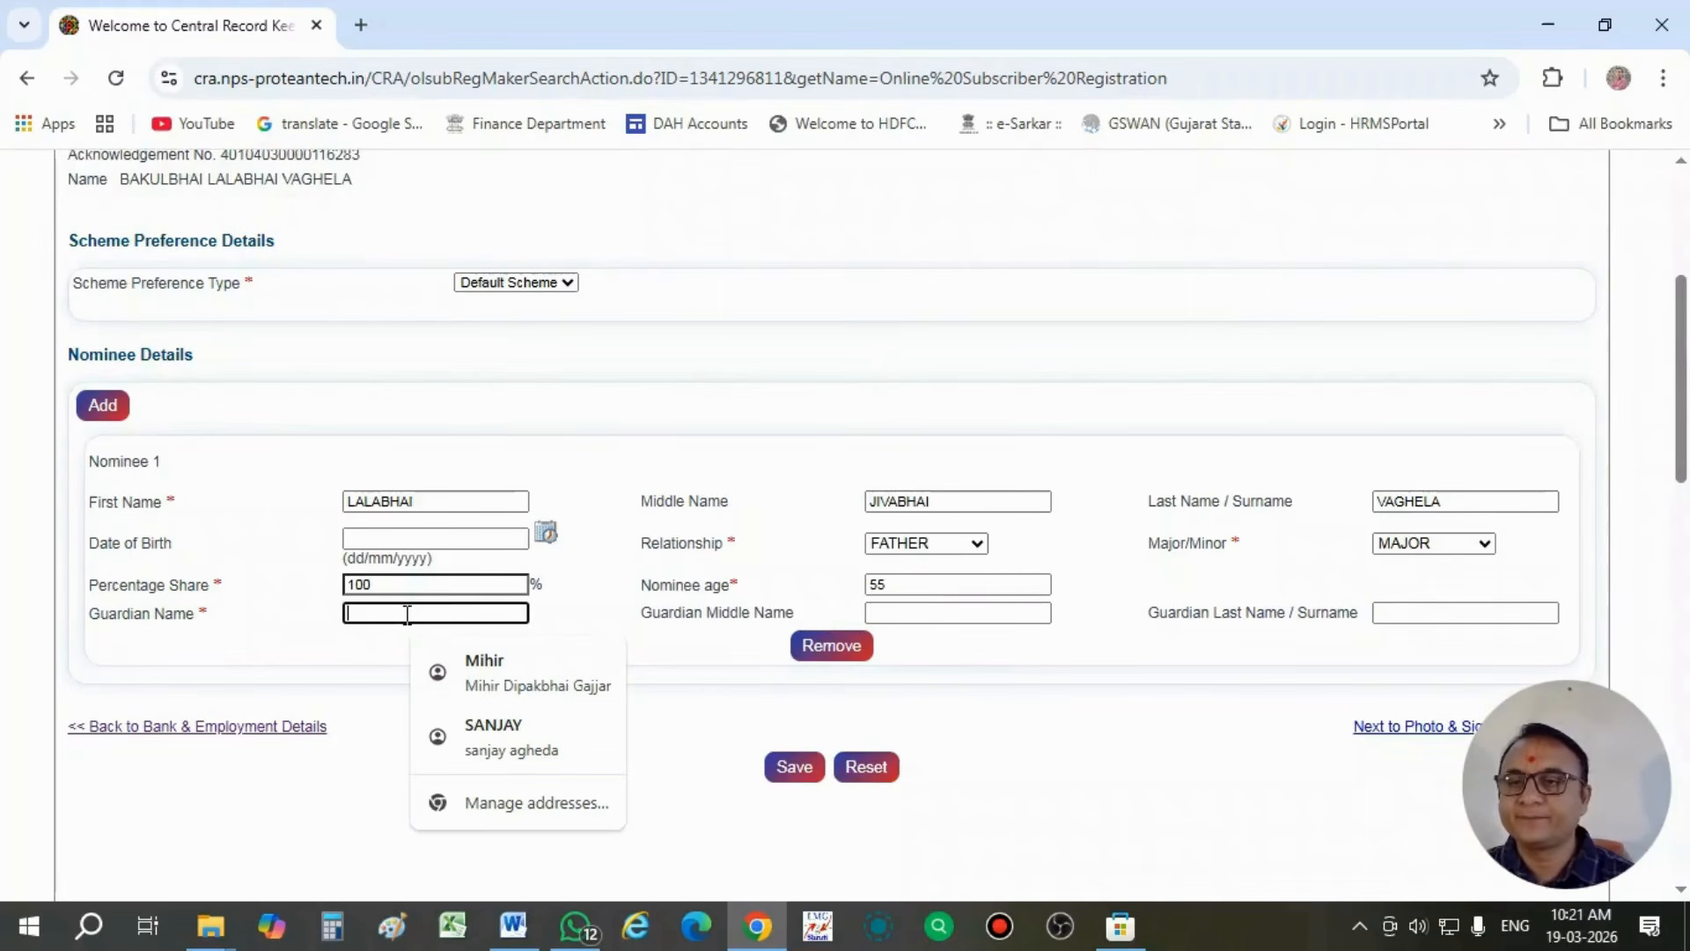
click(609, 615)
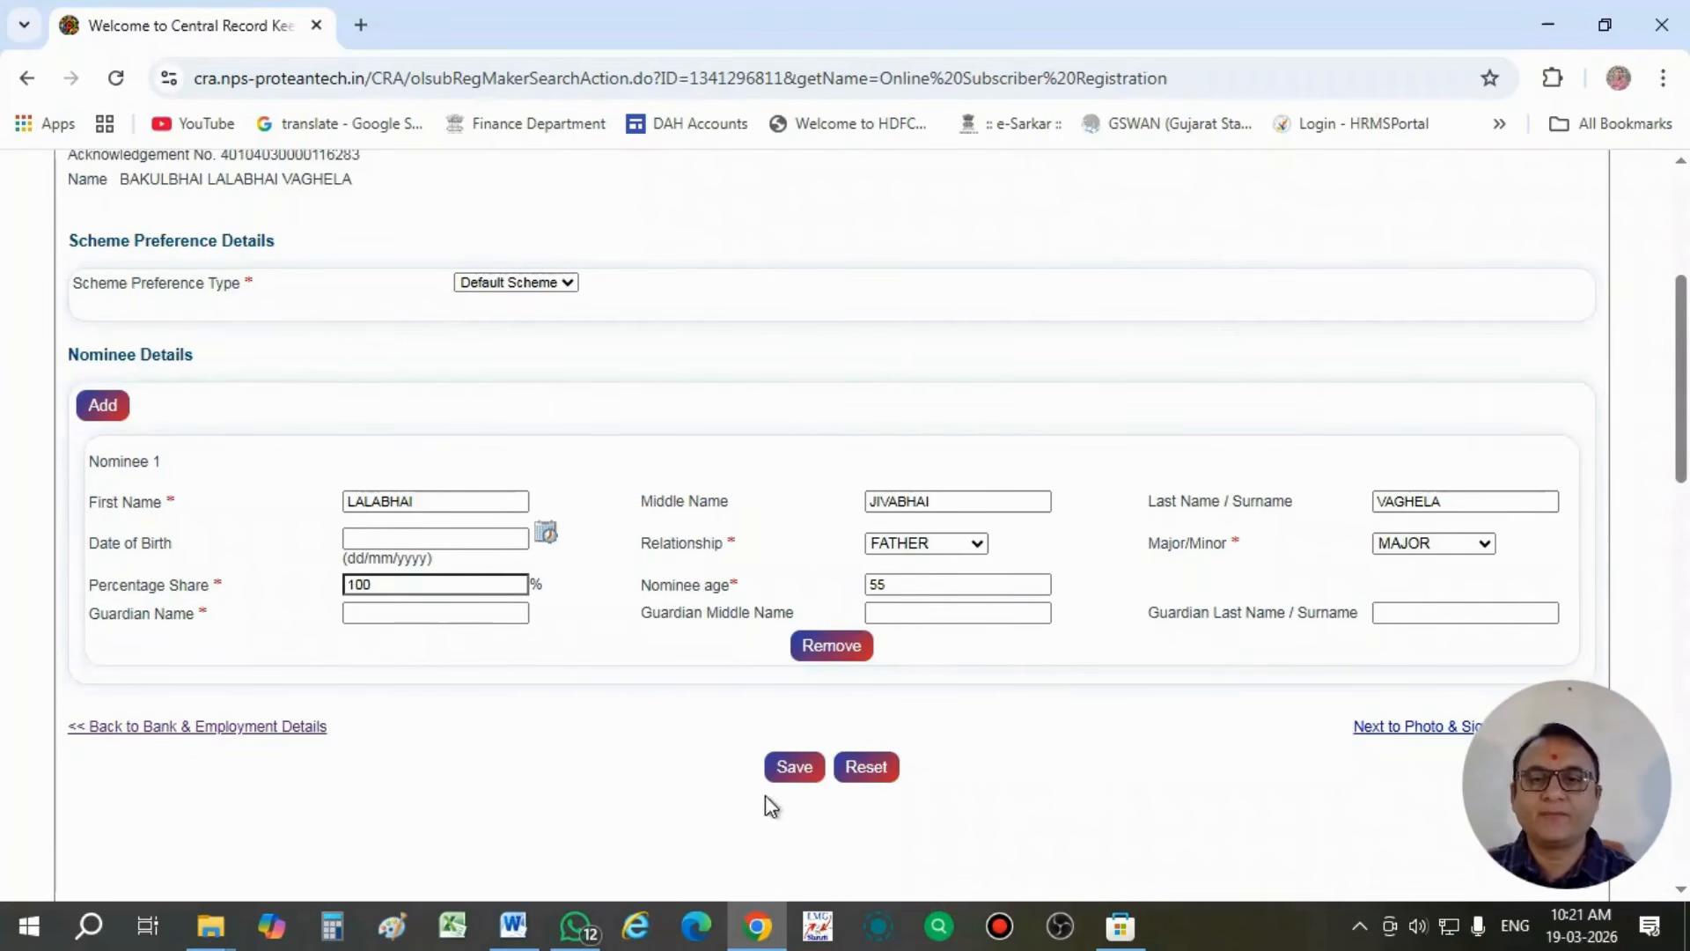
click(794, 767)
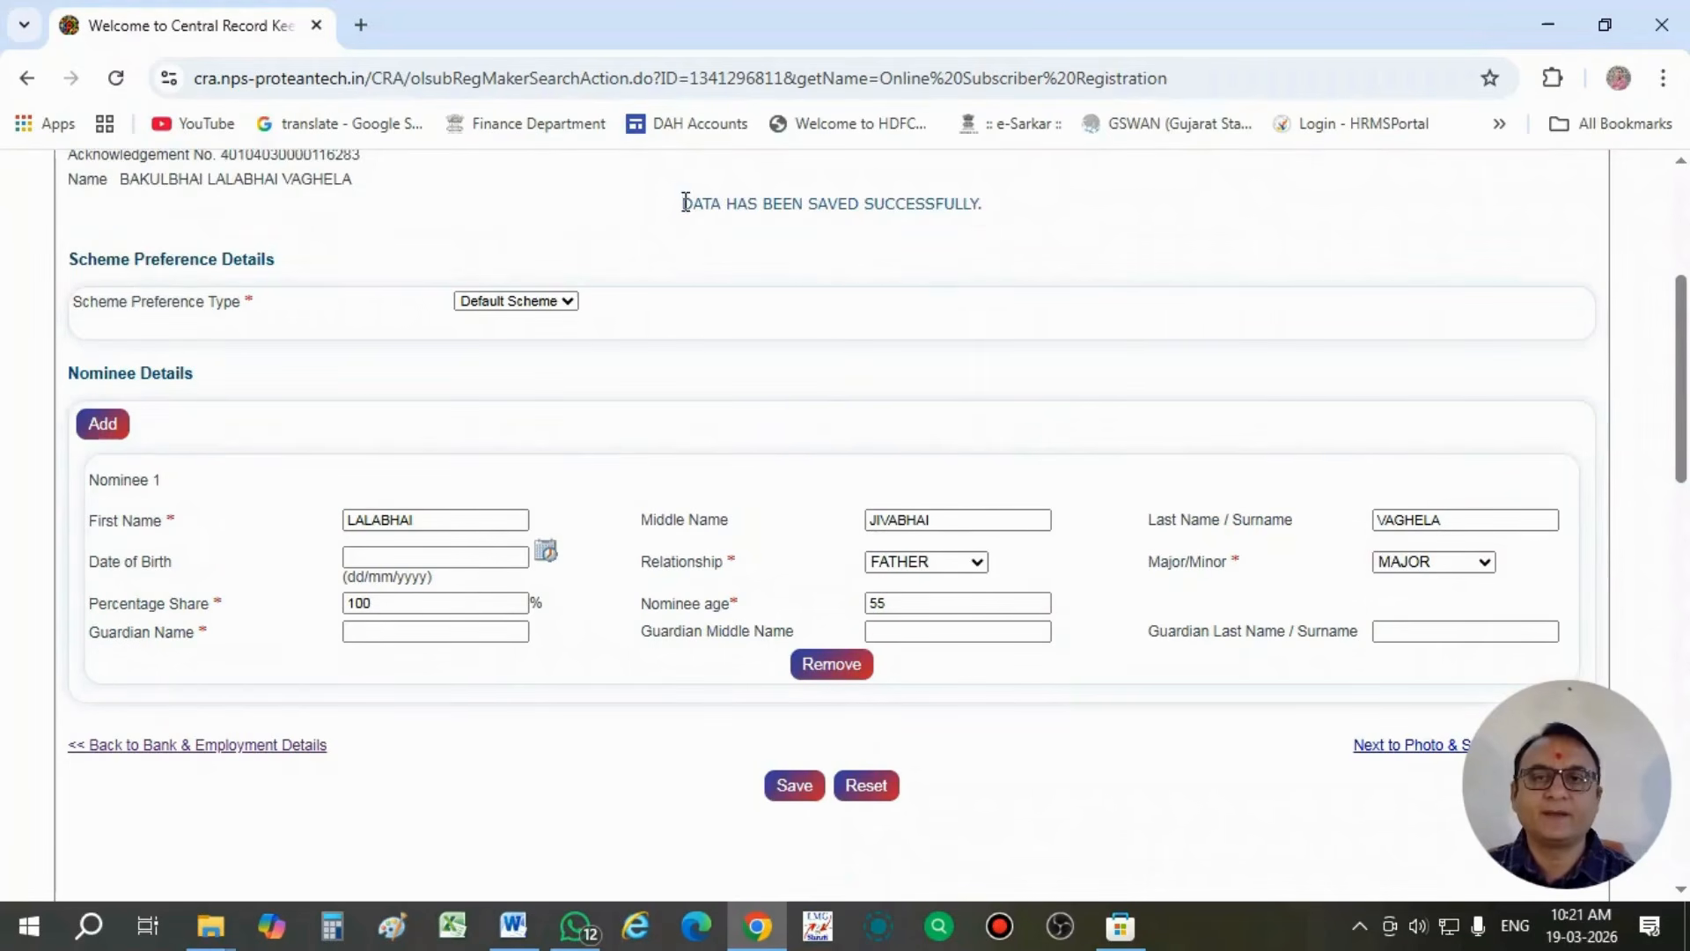
- Proceed from the saved scheme and nominee details to the photo and signature details
drag(683, 203, 984, 208)
click(987, 234)
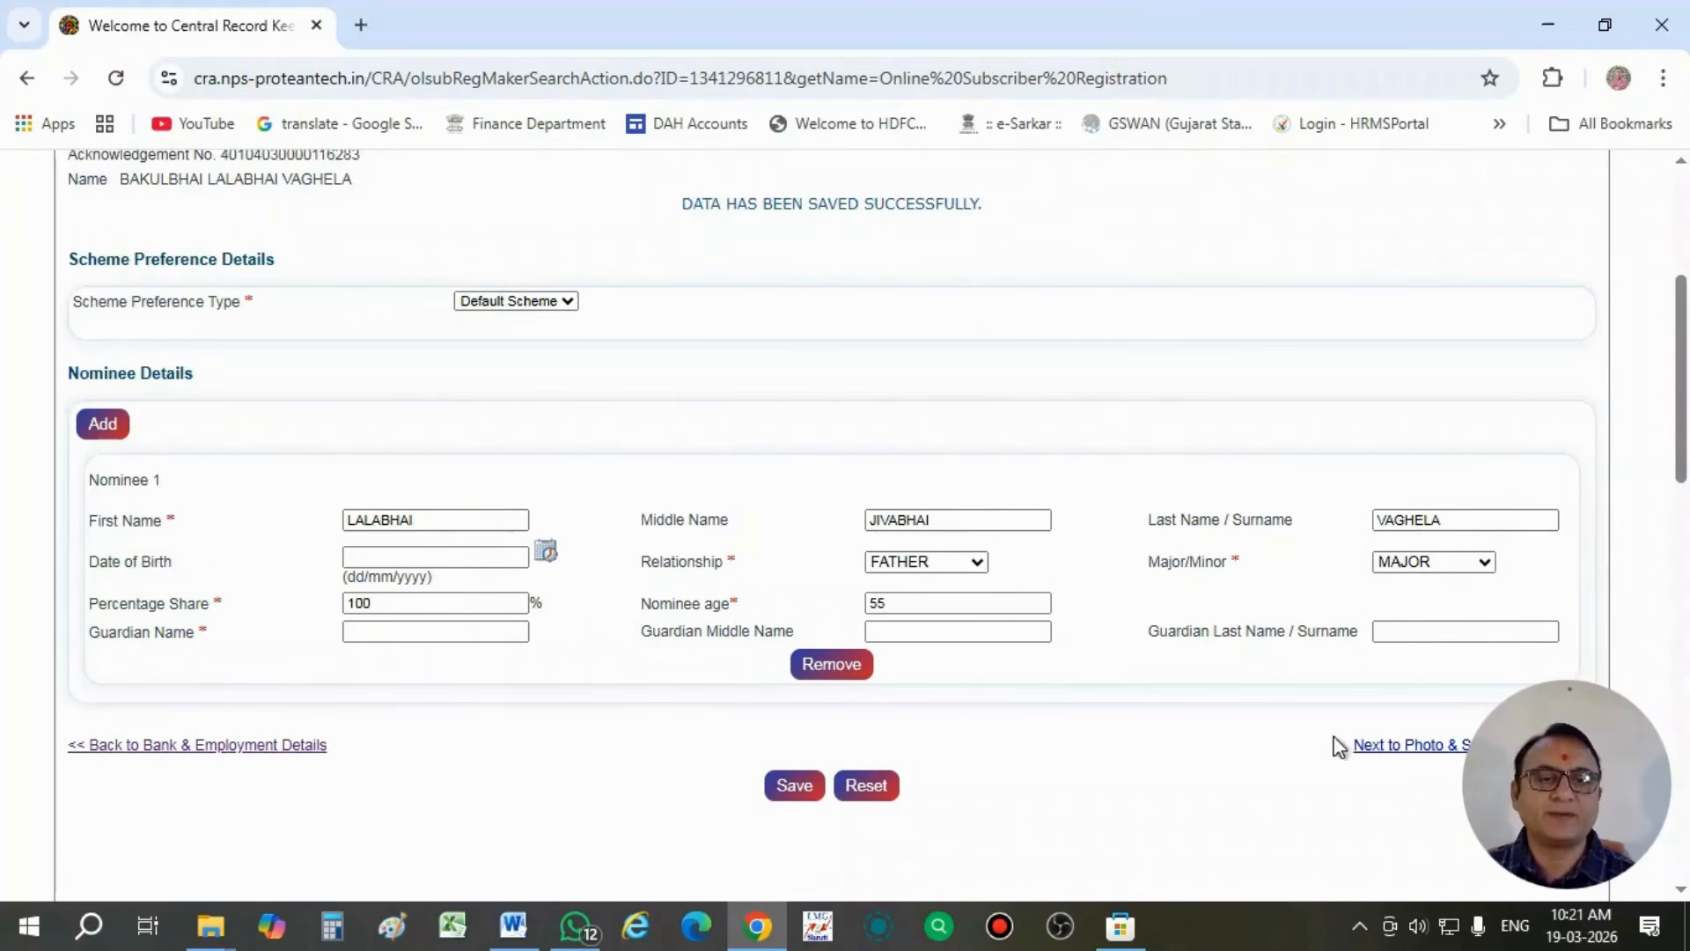
click(1361, 747)
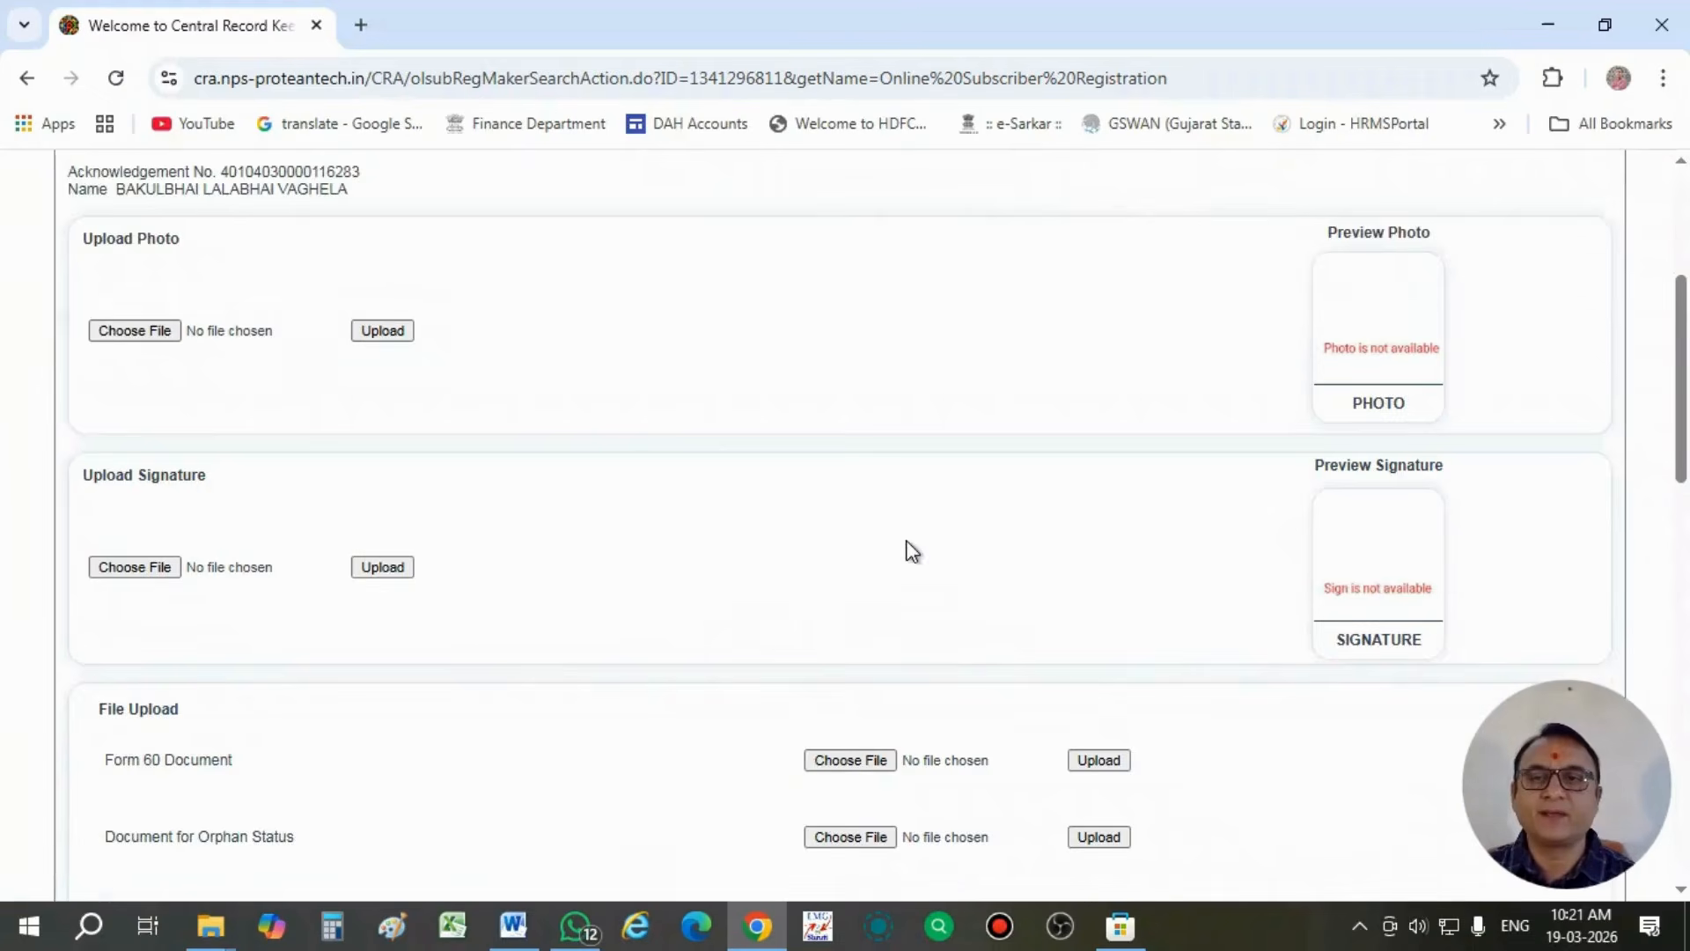
scroll(912, 551, up, 3)
scroll(912, 551, down, 1)
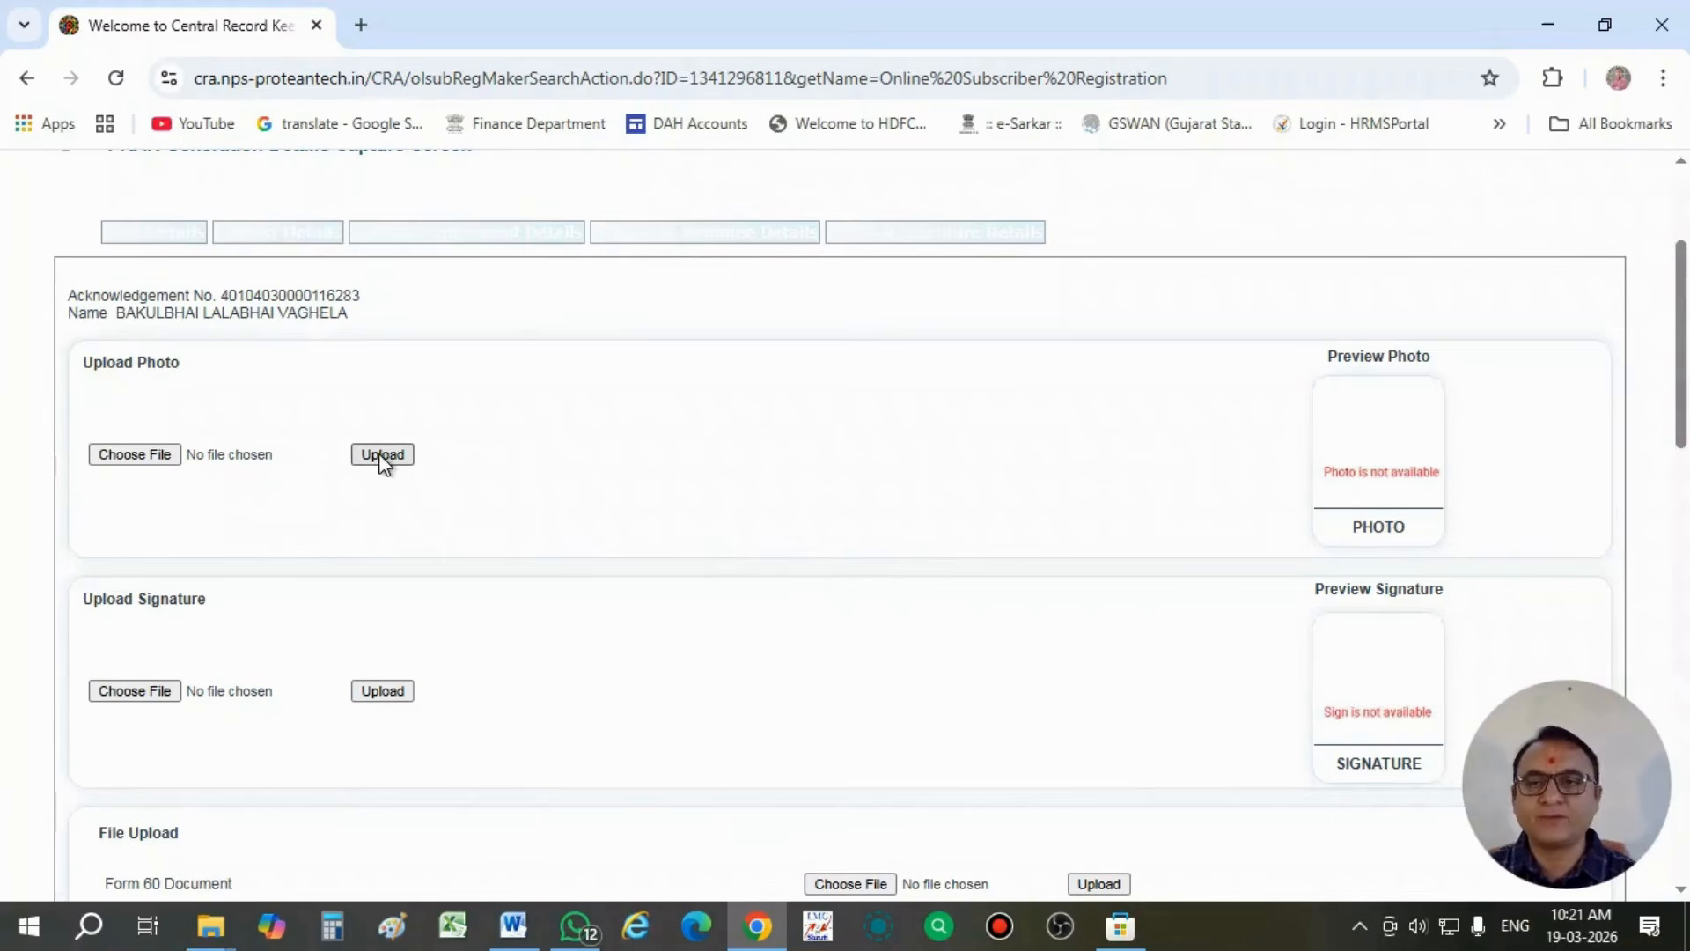
- Choose the subscriber's JPEG portrait from the Desktop folder and upload it as the photo
click(172, 461)
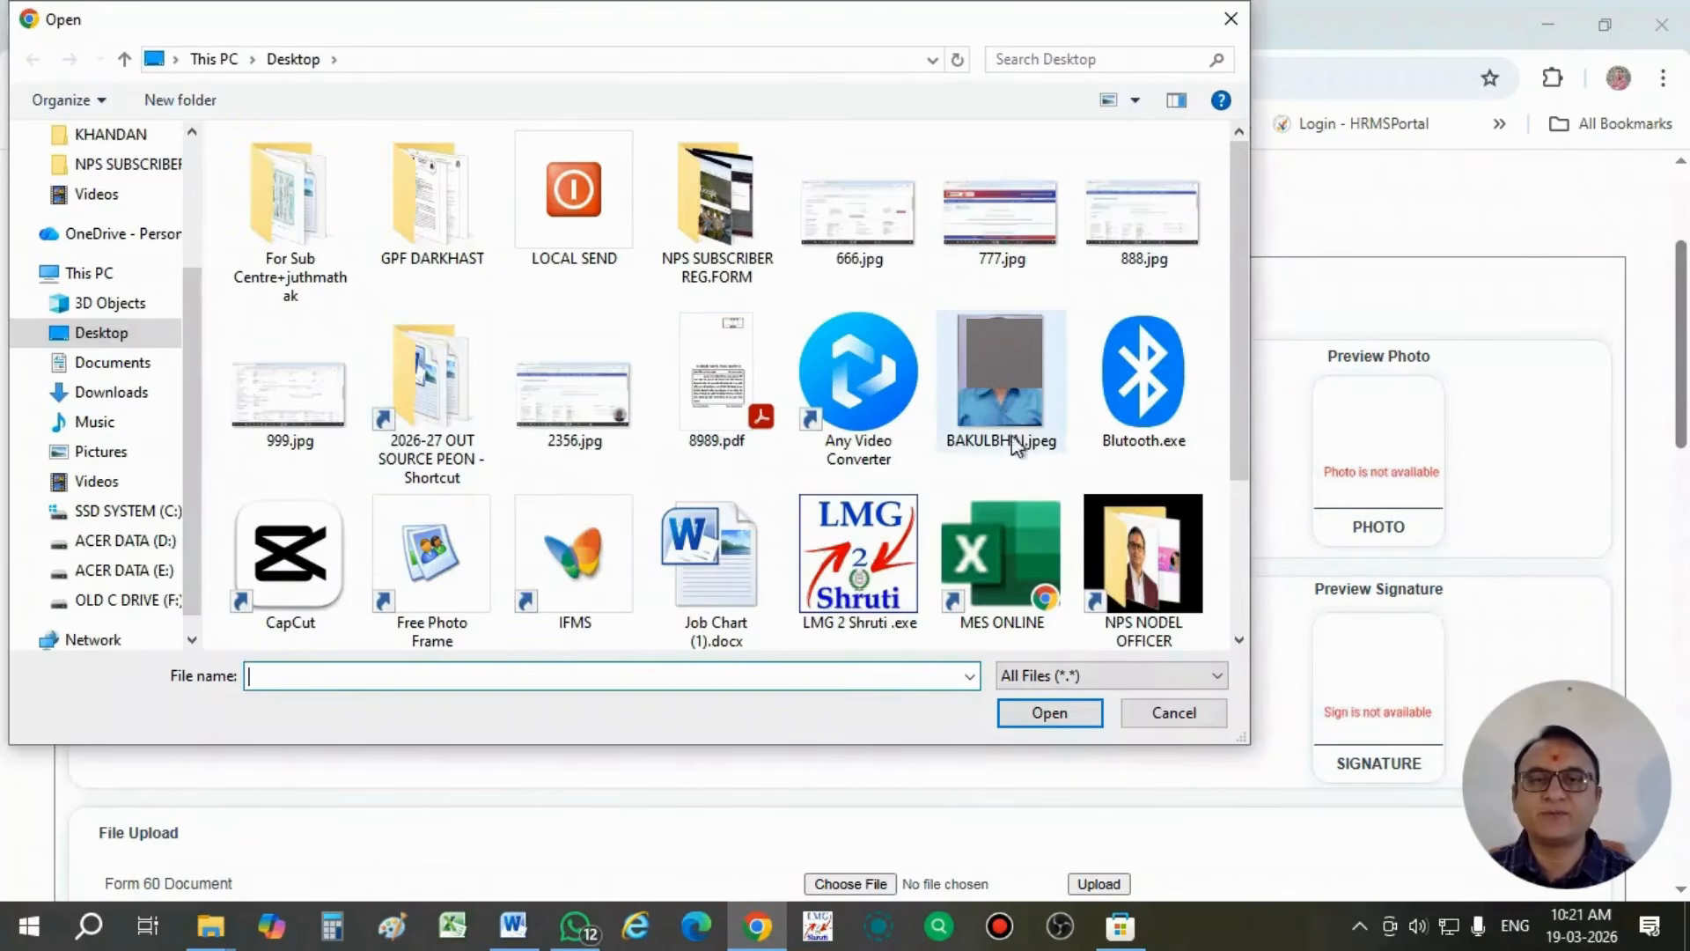
click(1013, 406)
click(1092, 709)
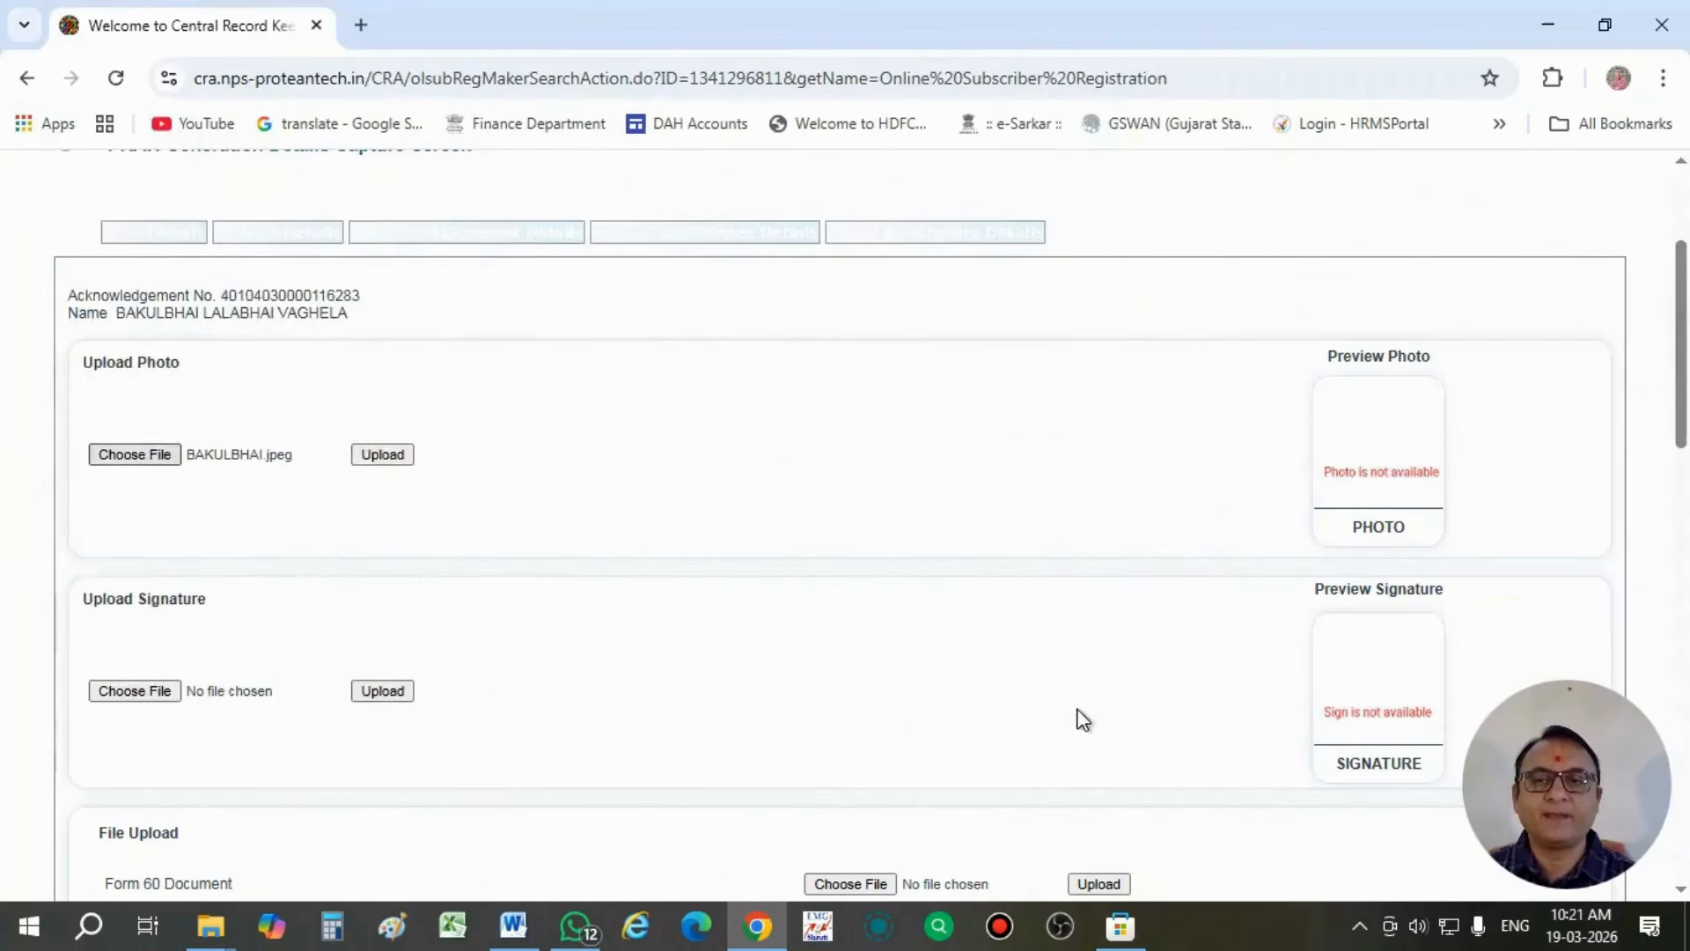
click(387, 454)
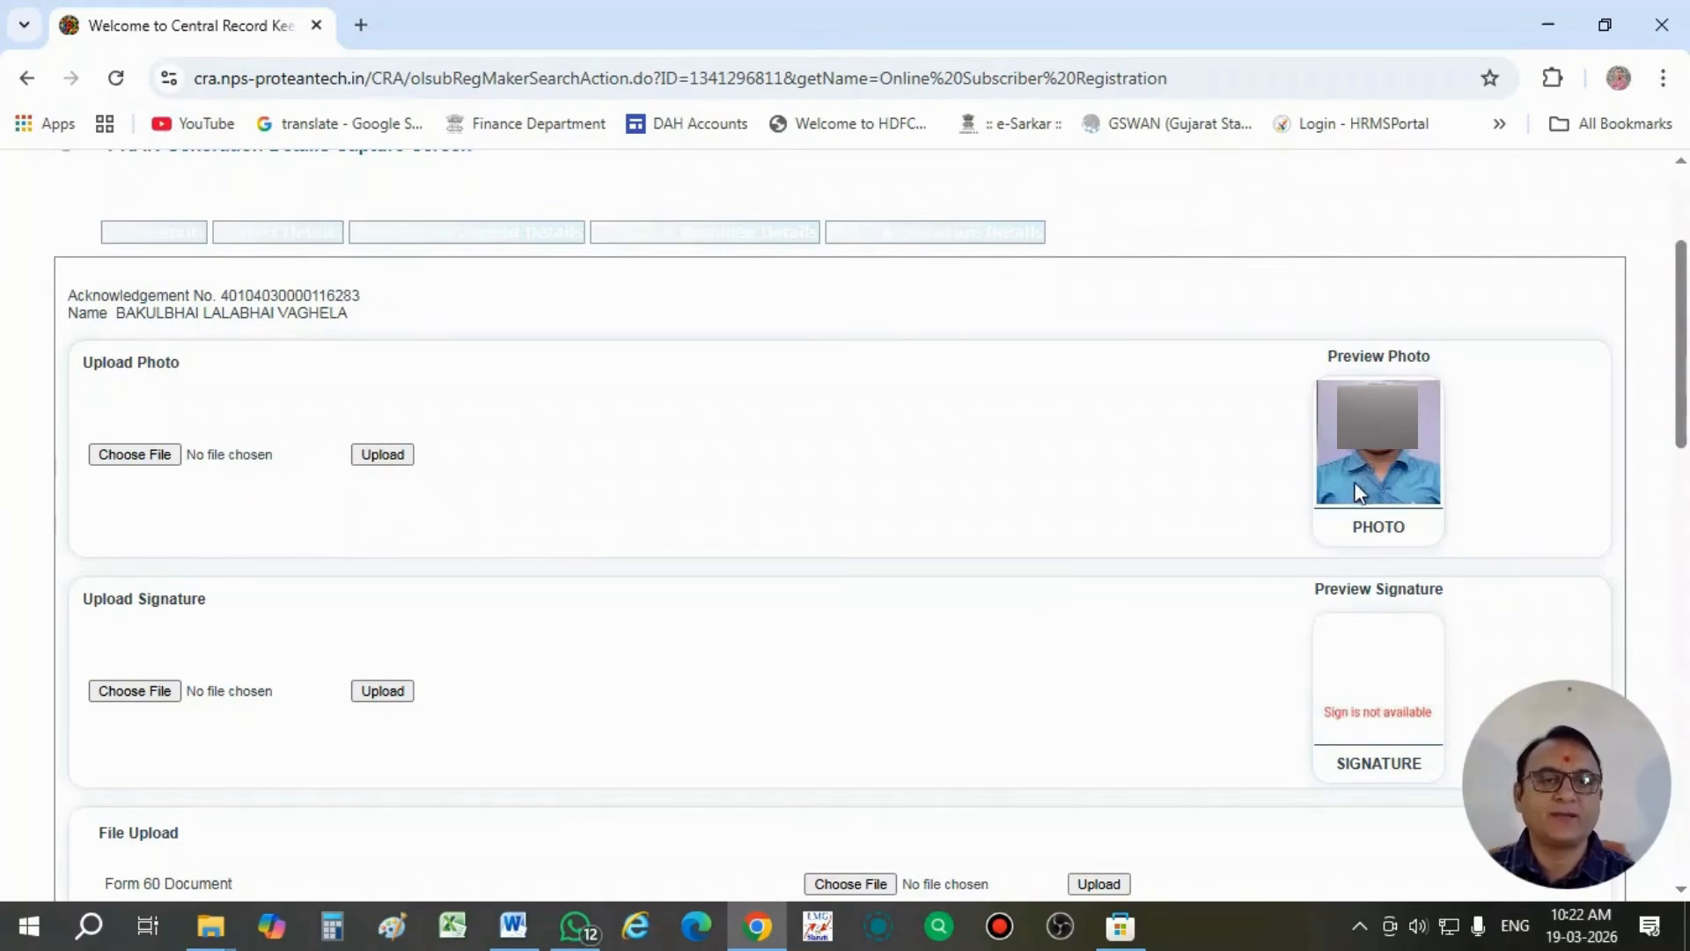
scroll(1057, 594, down, 2)
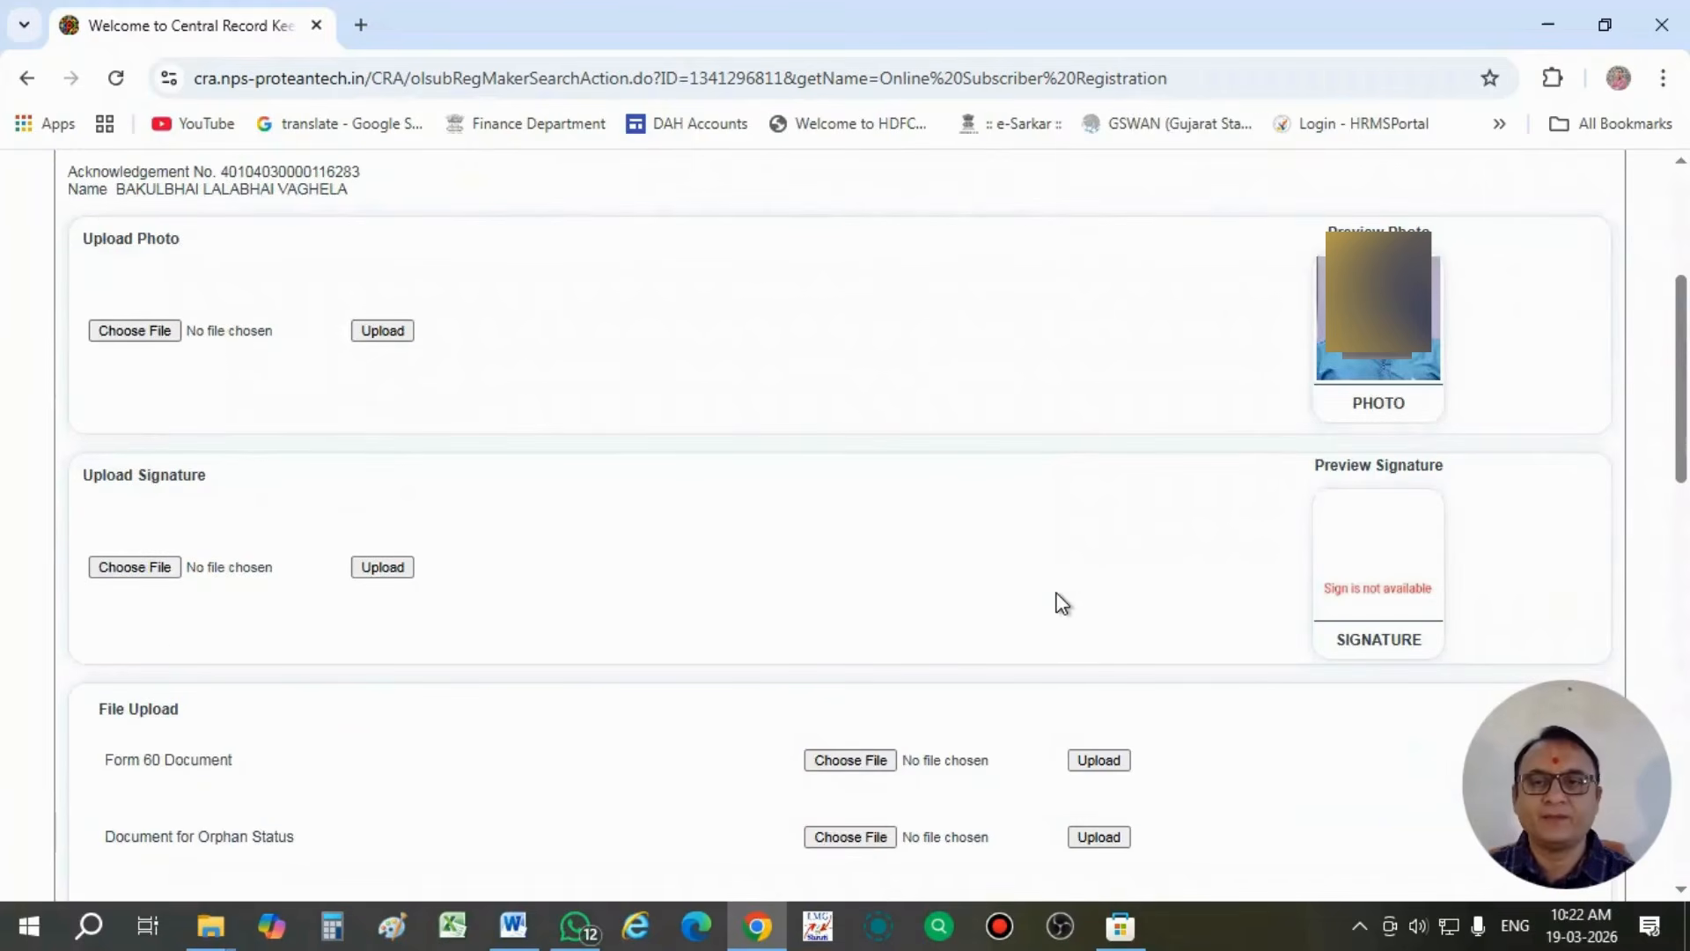
- Choose SIGN.jpeg from the Desktop folder and upload it as the subscriber's signature
click(139, 569)
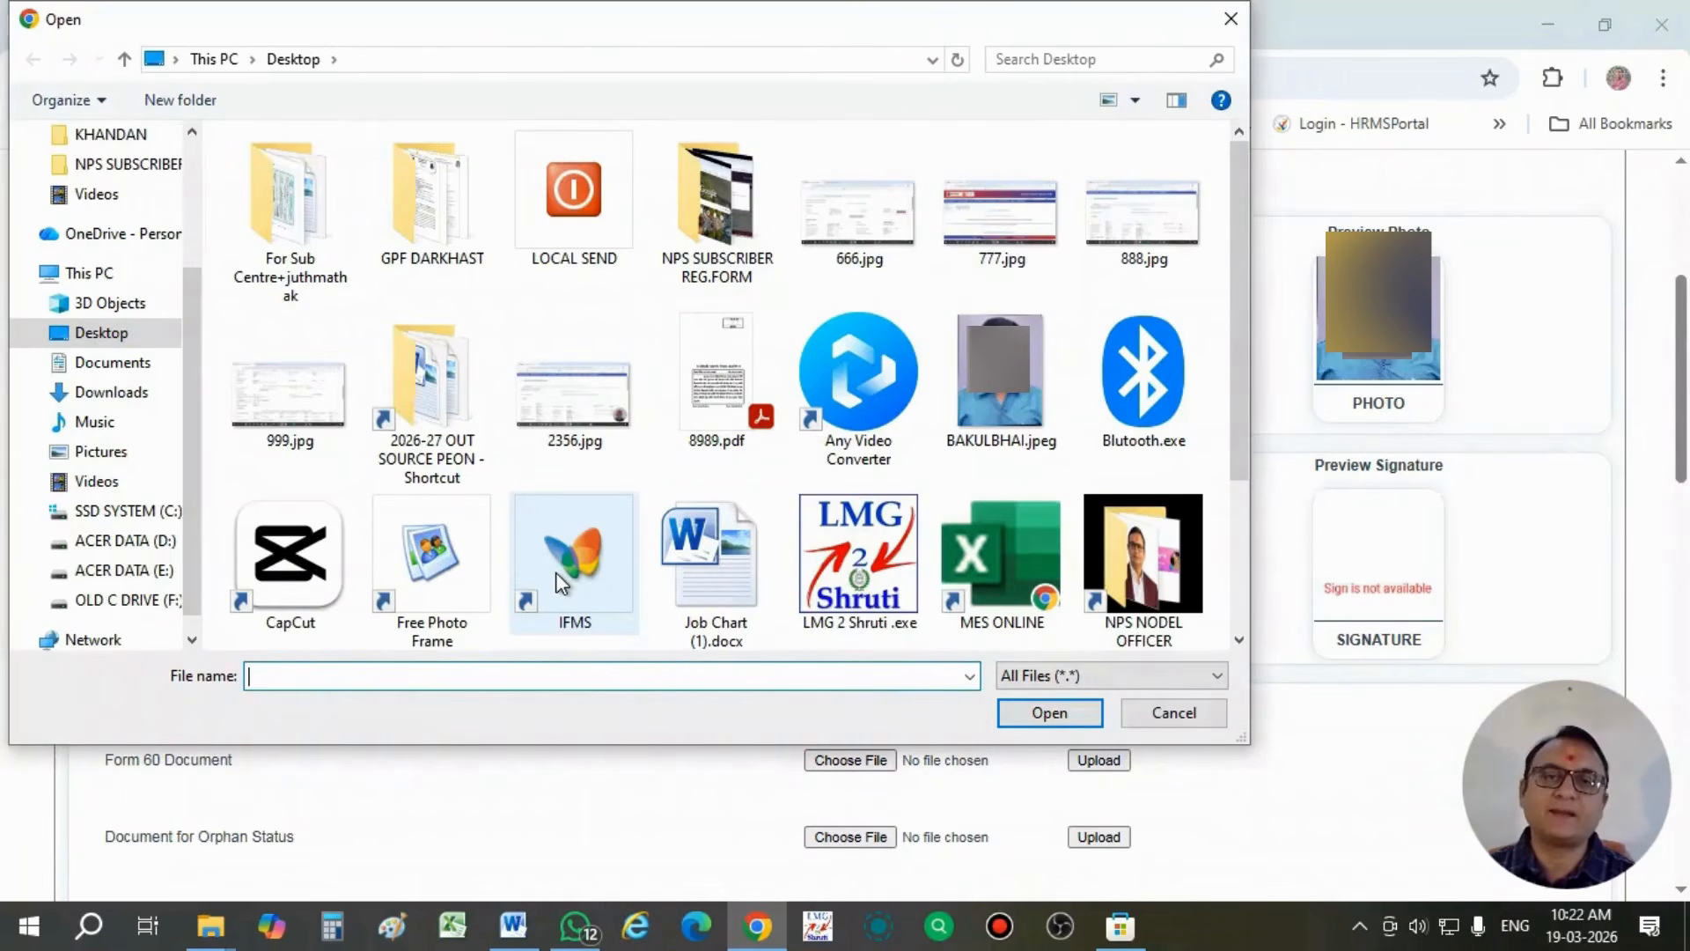
scroll(585, 550, down, 3)
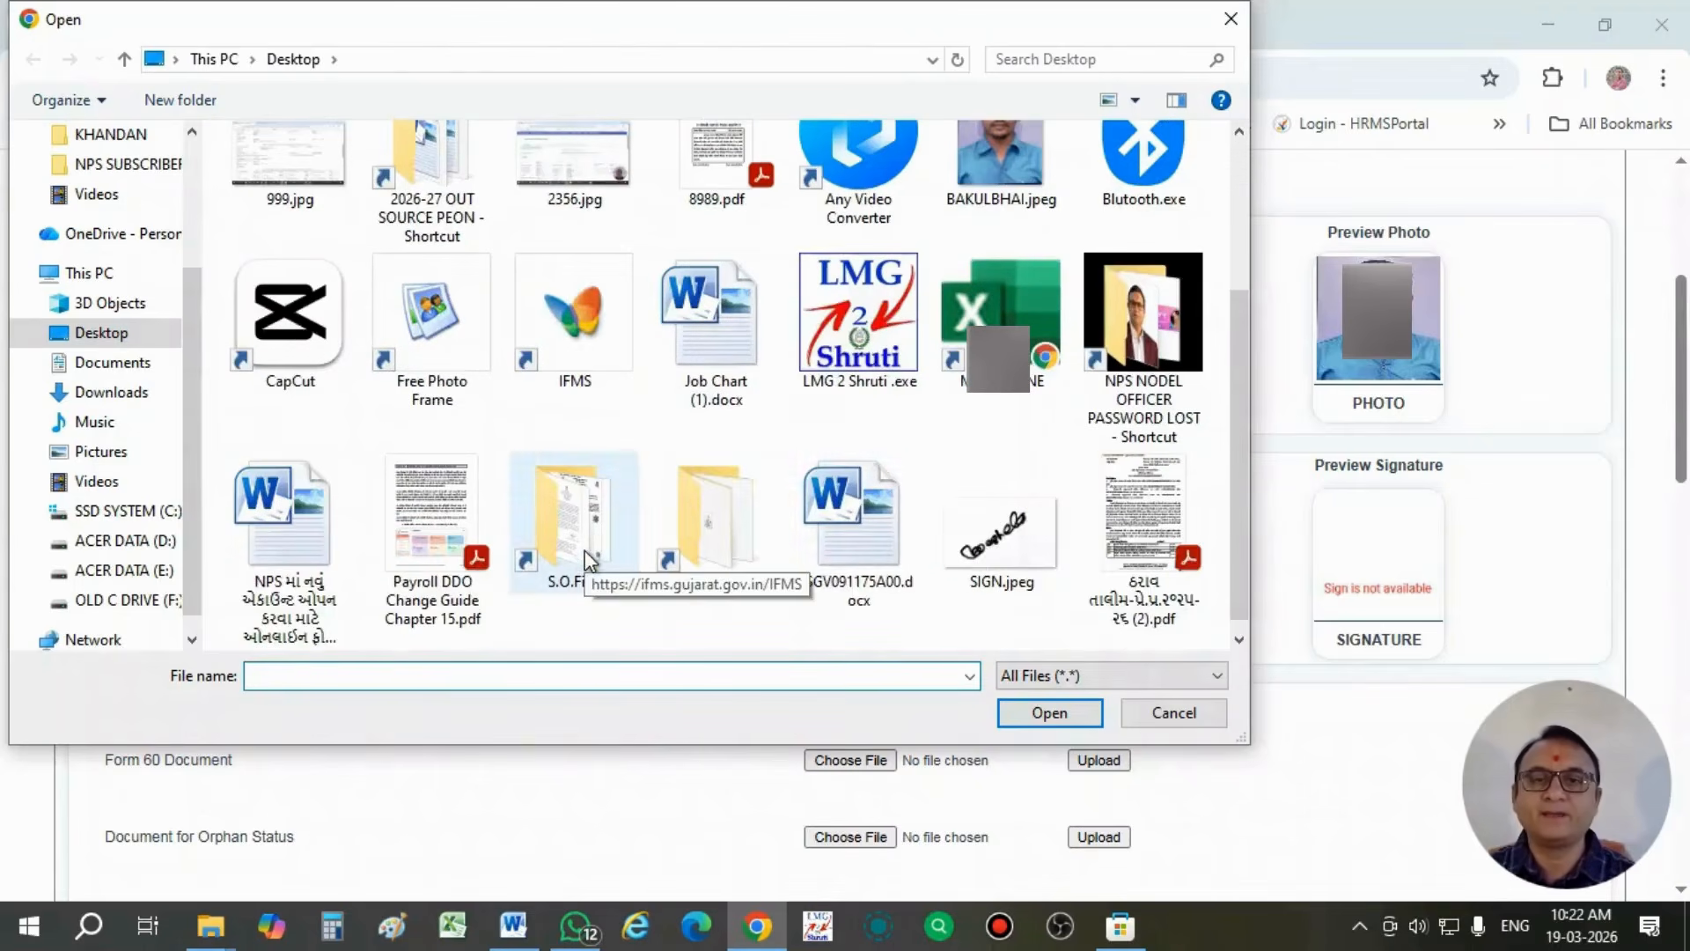
click(1001, 537)
click(1070, 711)
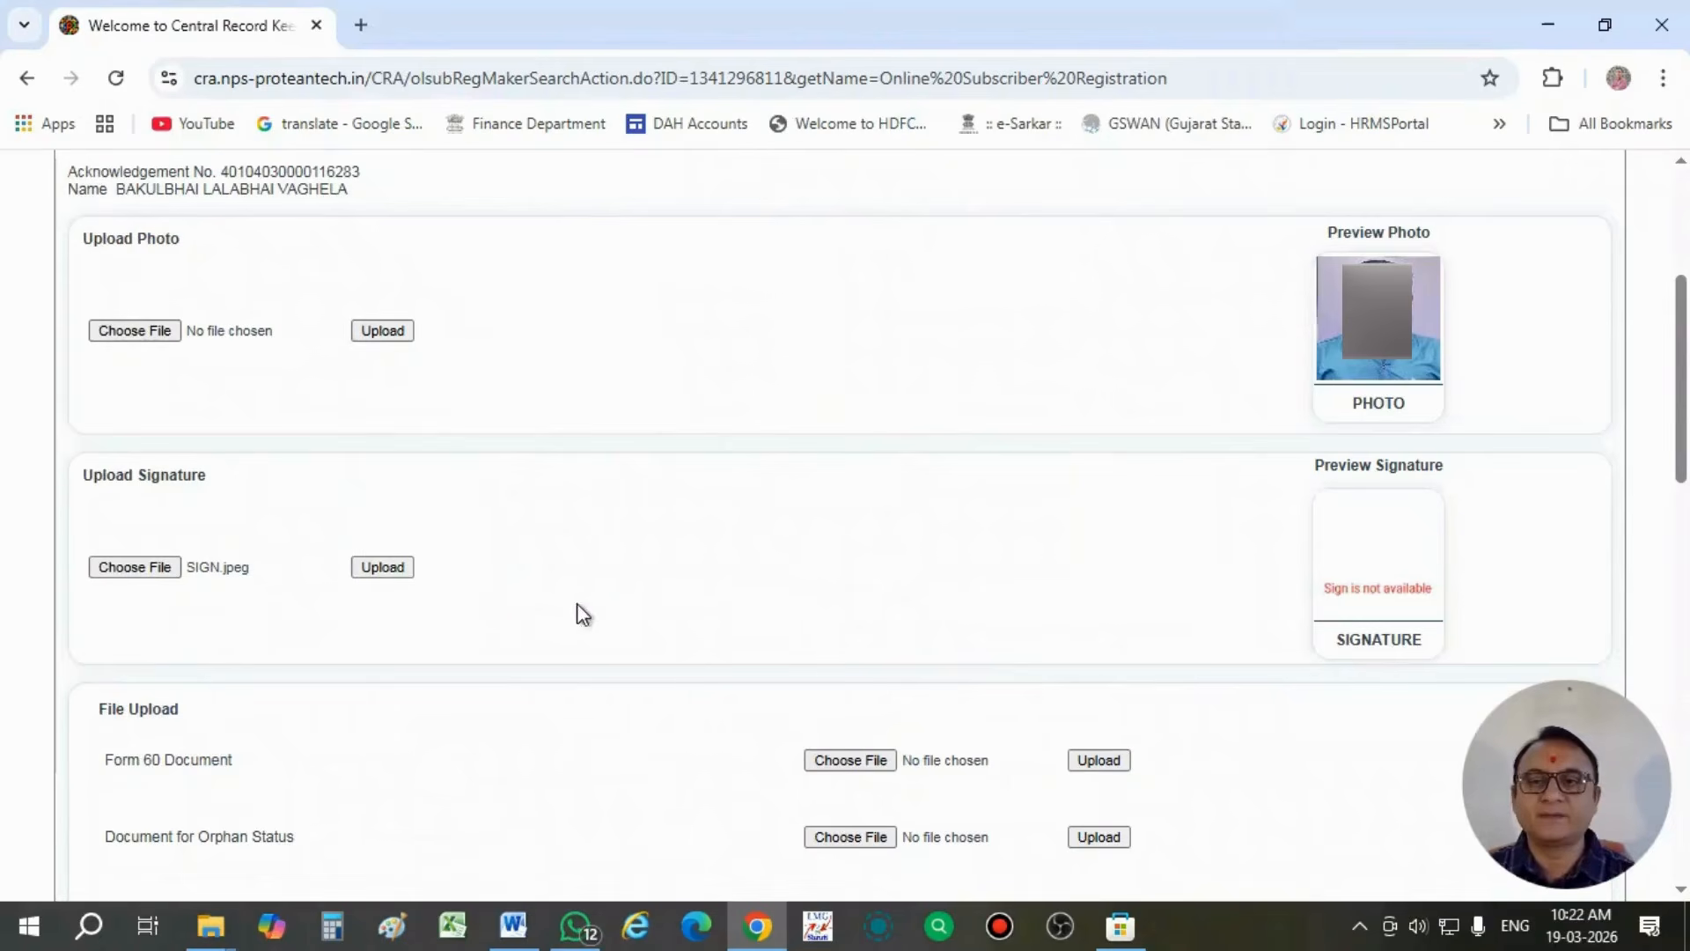
click(382, 567)
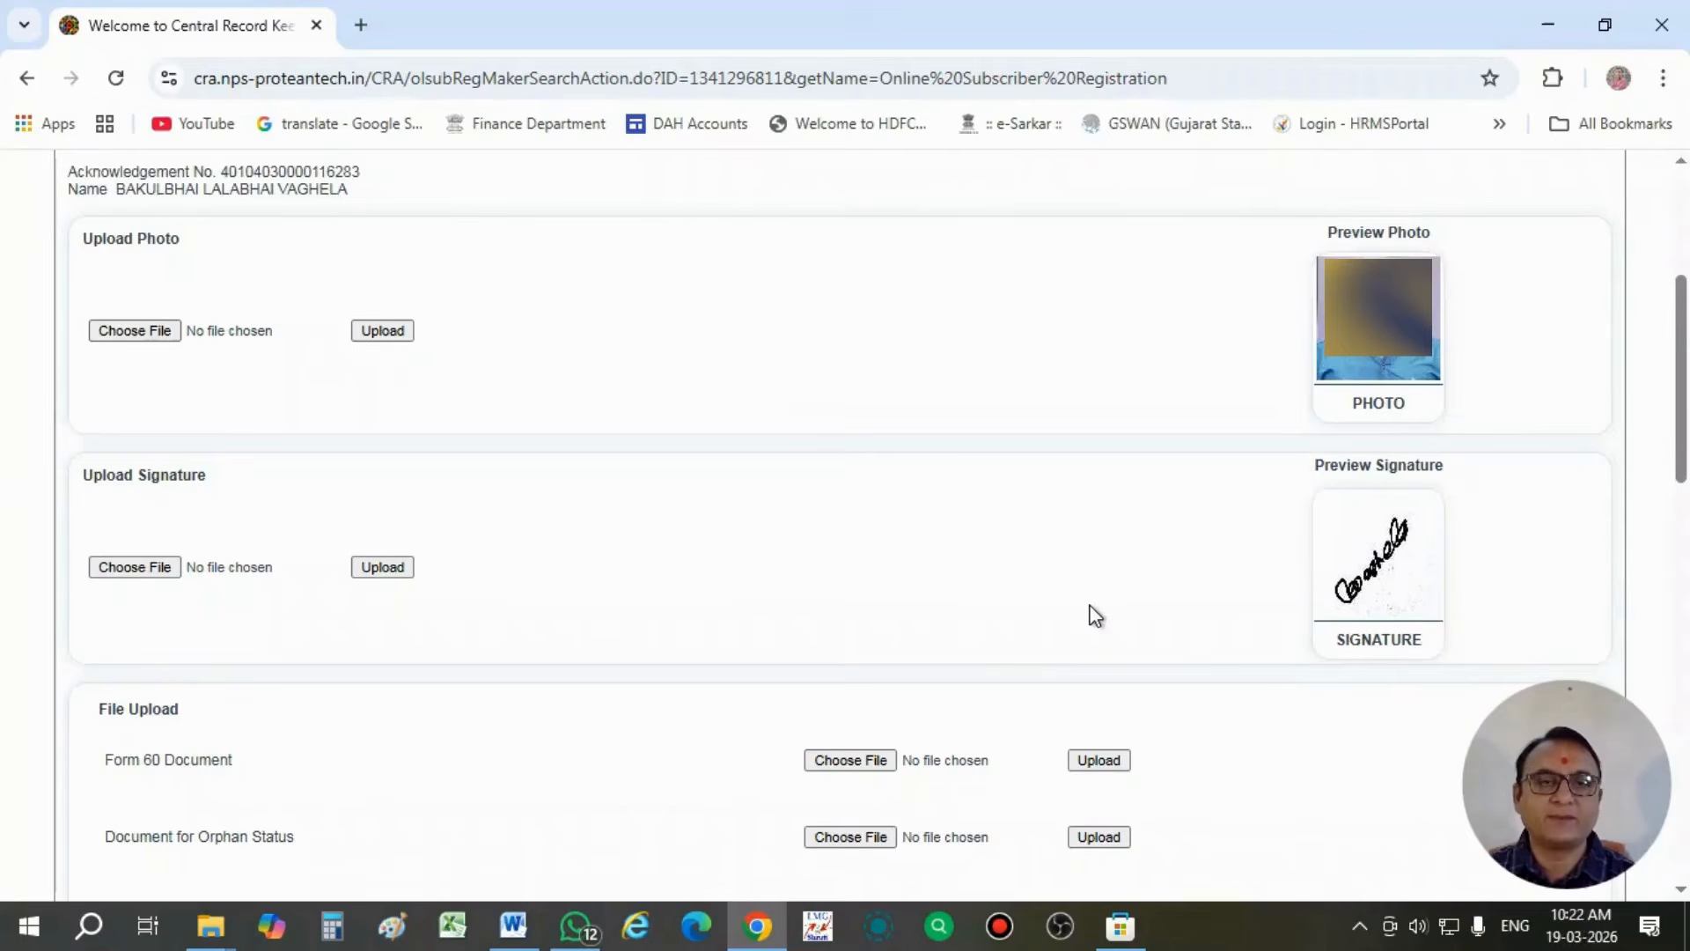
- Skip the optional file uploads, tick the photo and signature declaration and the employer certification, and submit the PRAN generation request
scroll(1095, 615, down, 3)
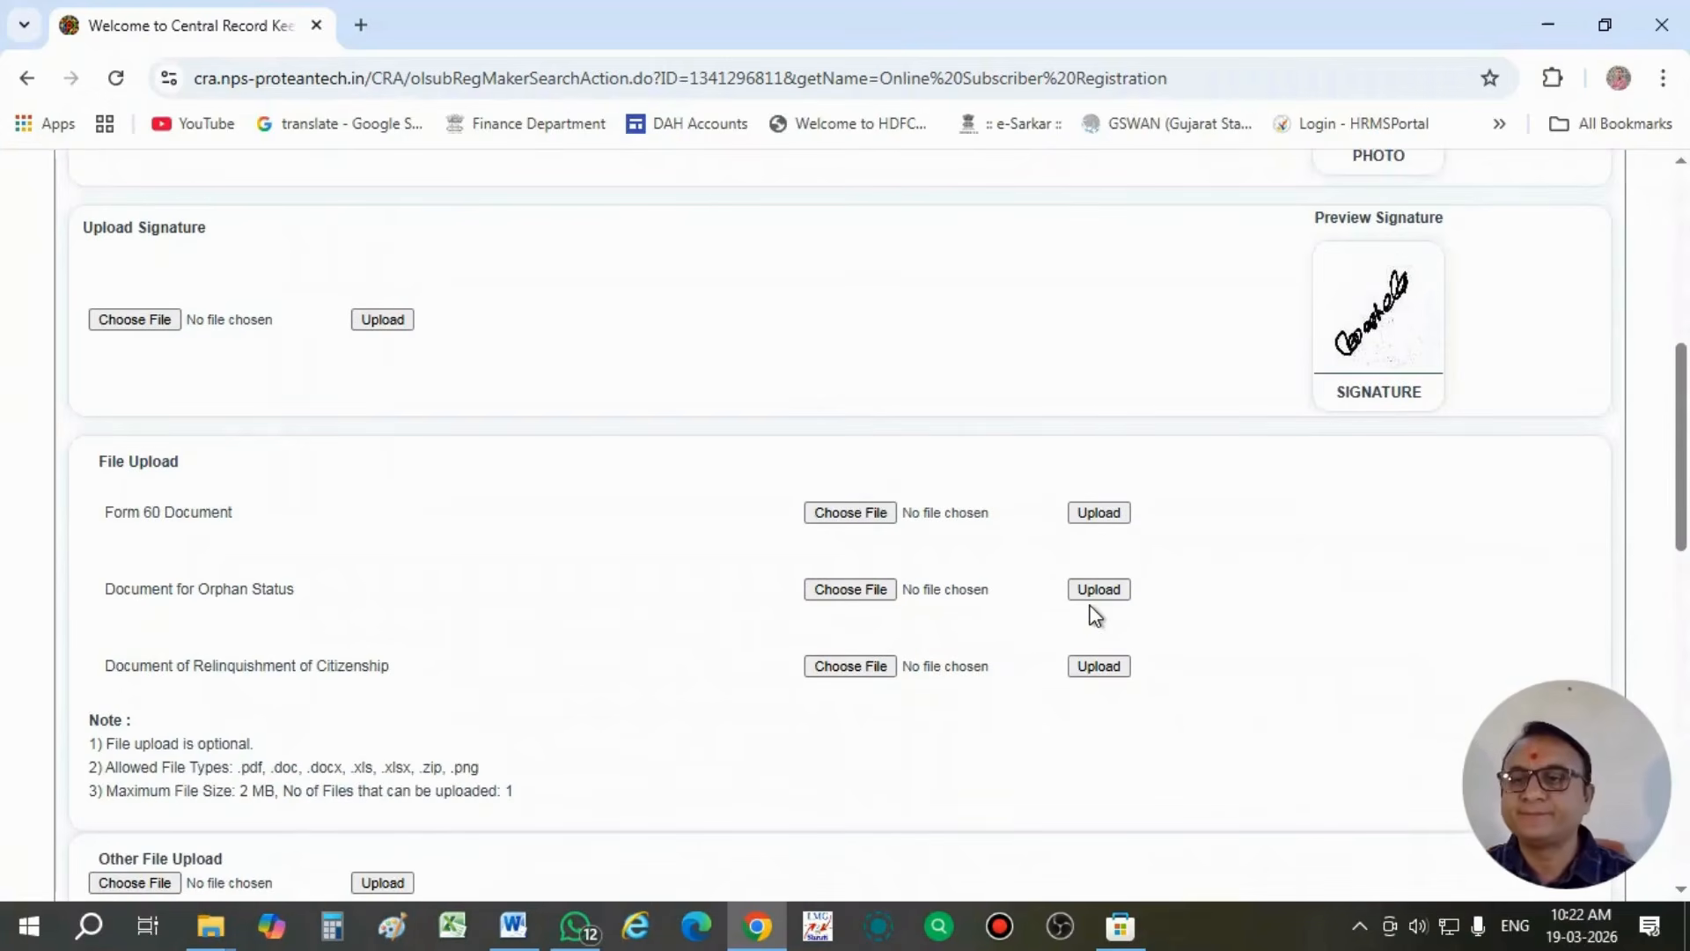
scroll(1091, 615, down, 1)
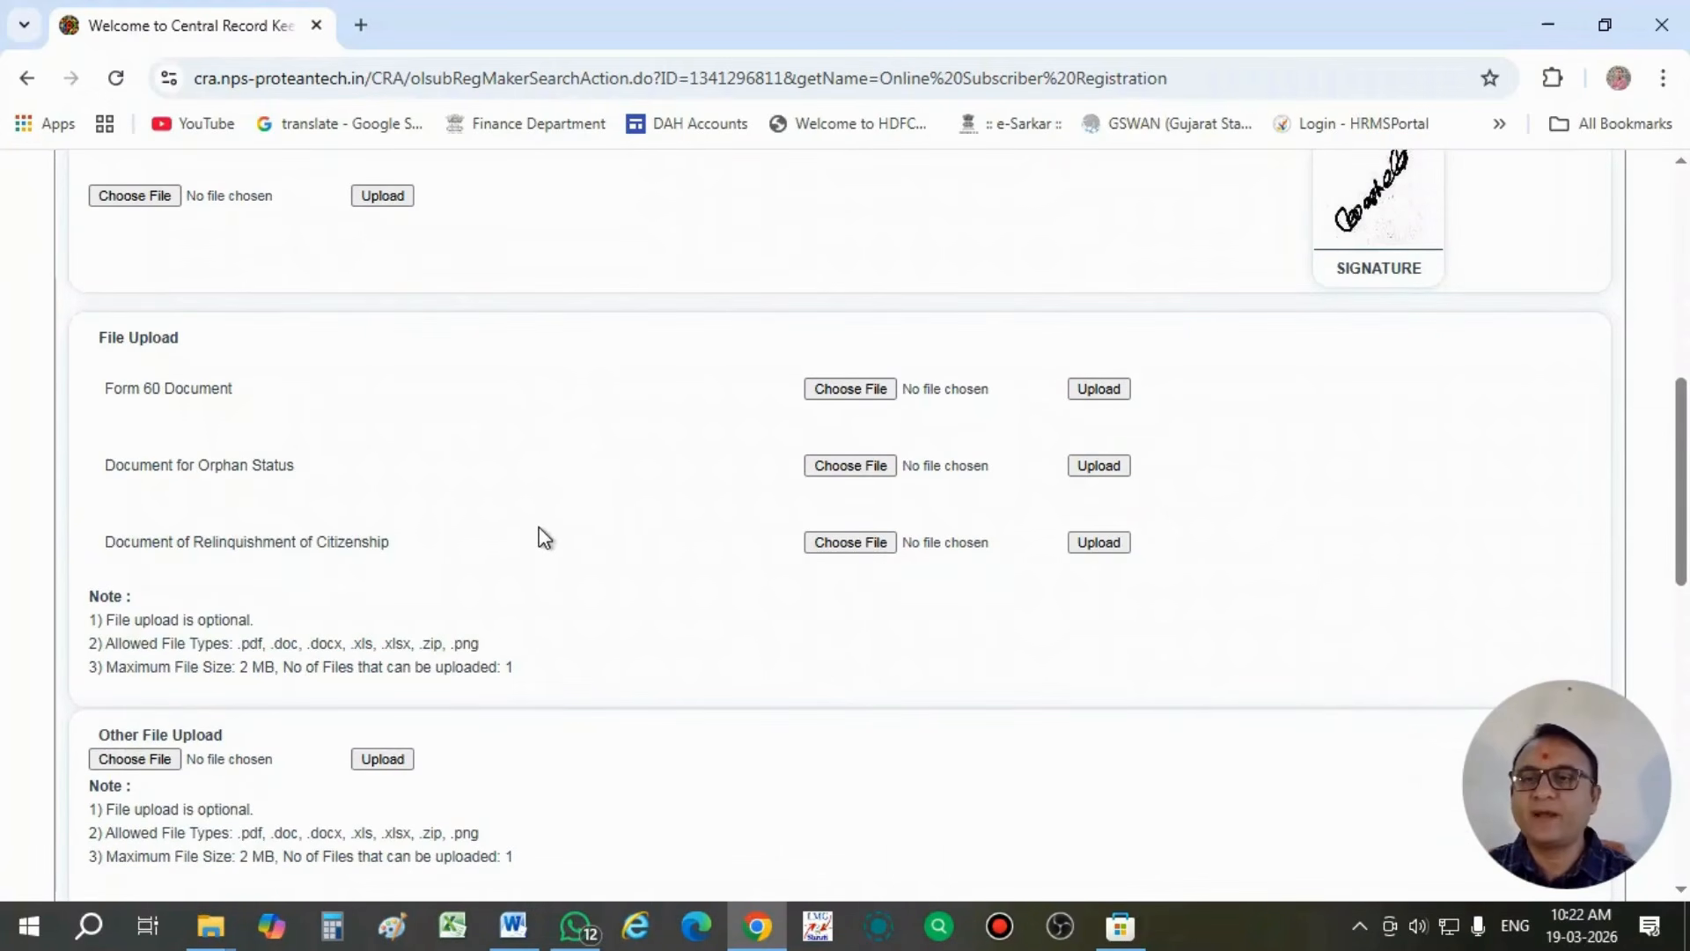
scroll(545, 545, down, 1)
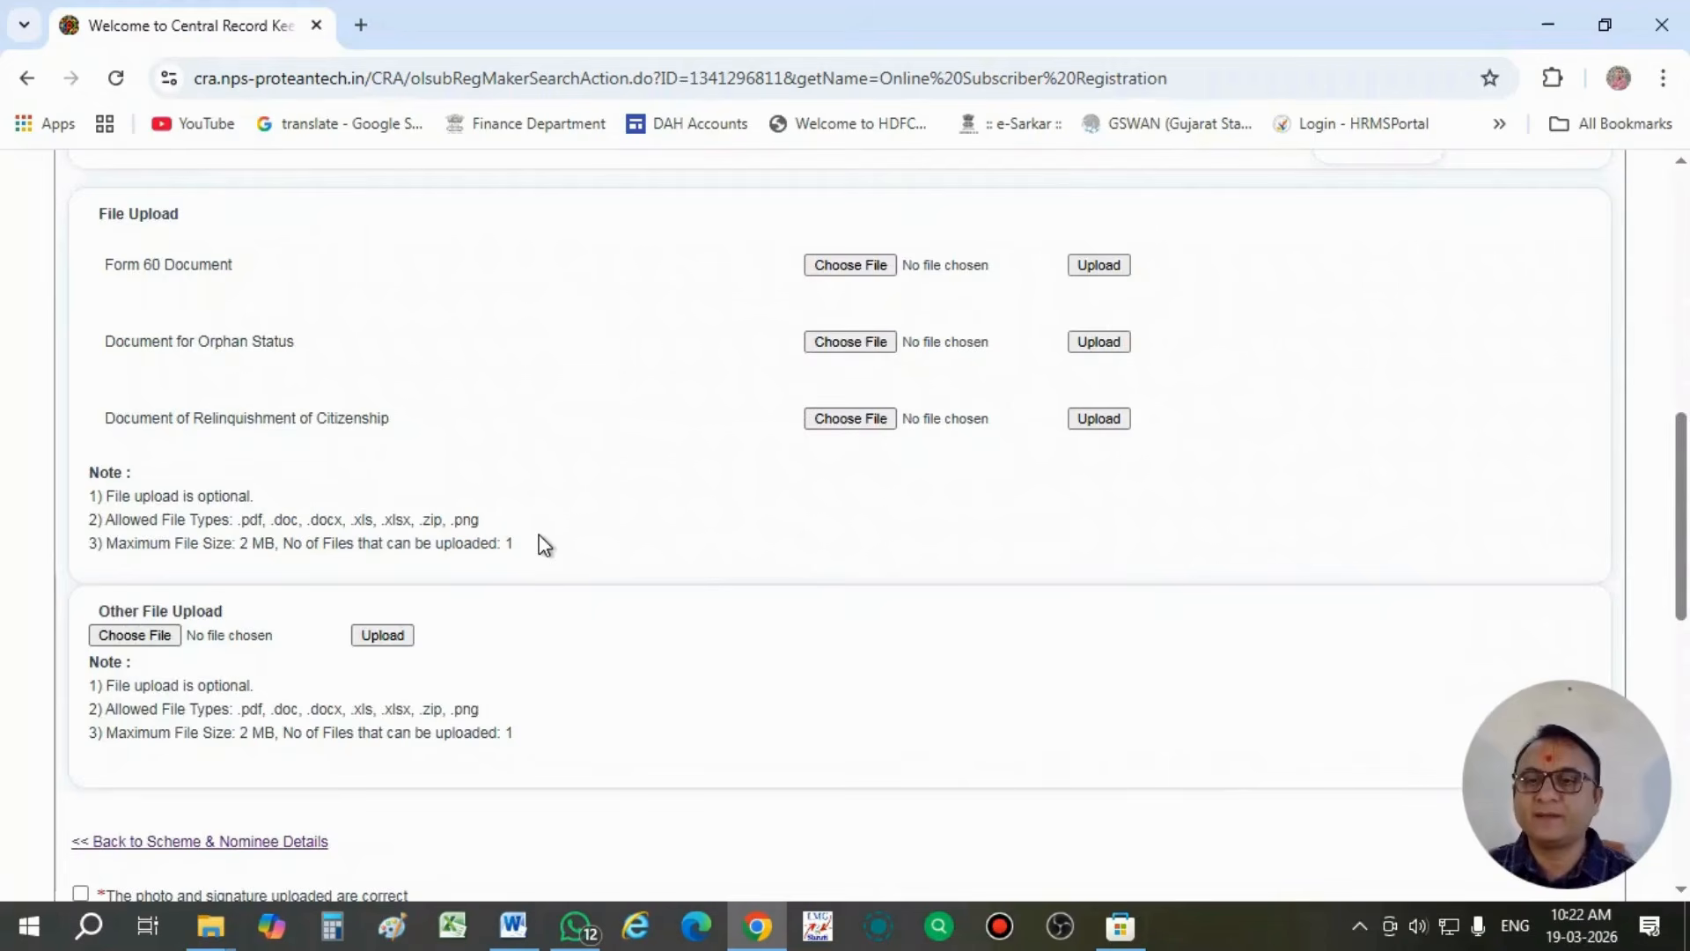
scroll(545, 545, down, 1)
scroll(542, 547, down, 2)
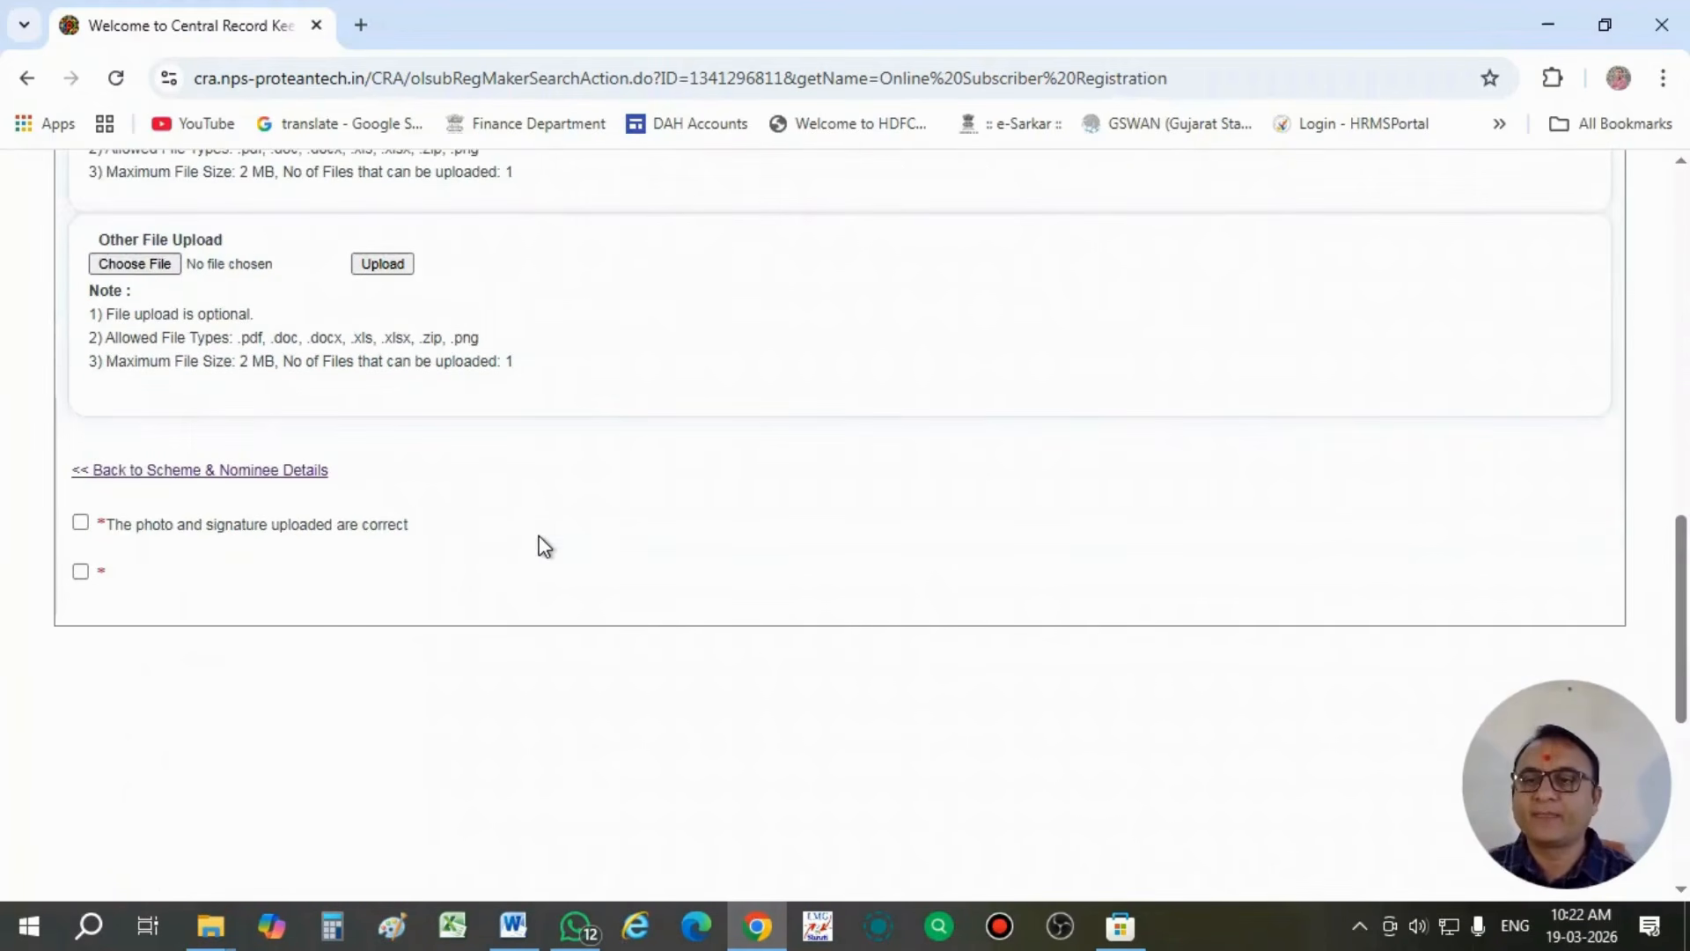
click(81, 525)
click(81, 572)
click(841, 614)
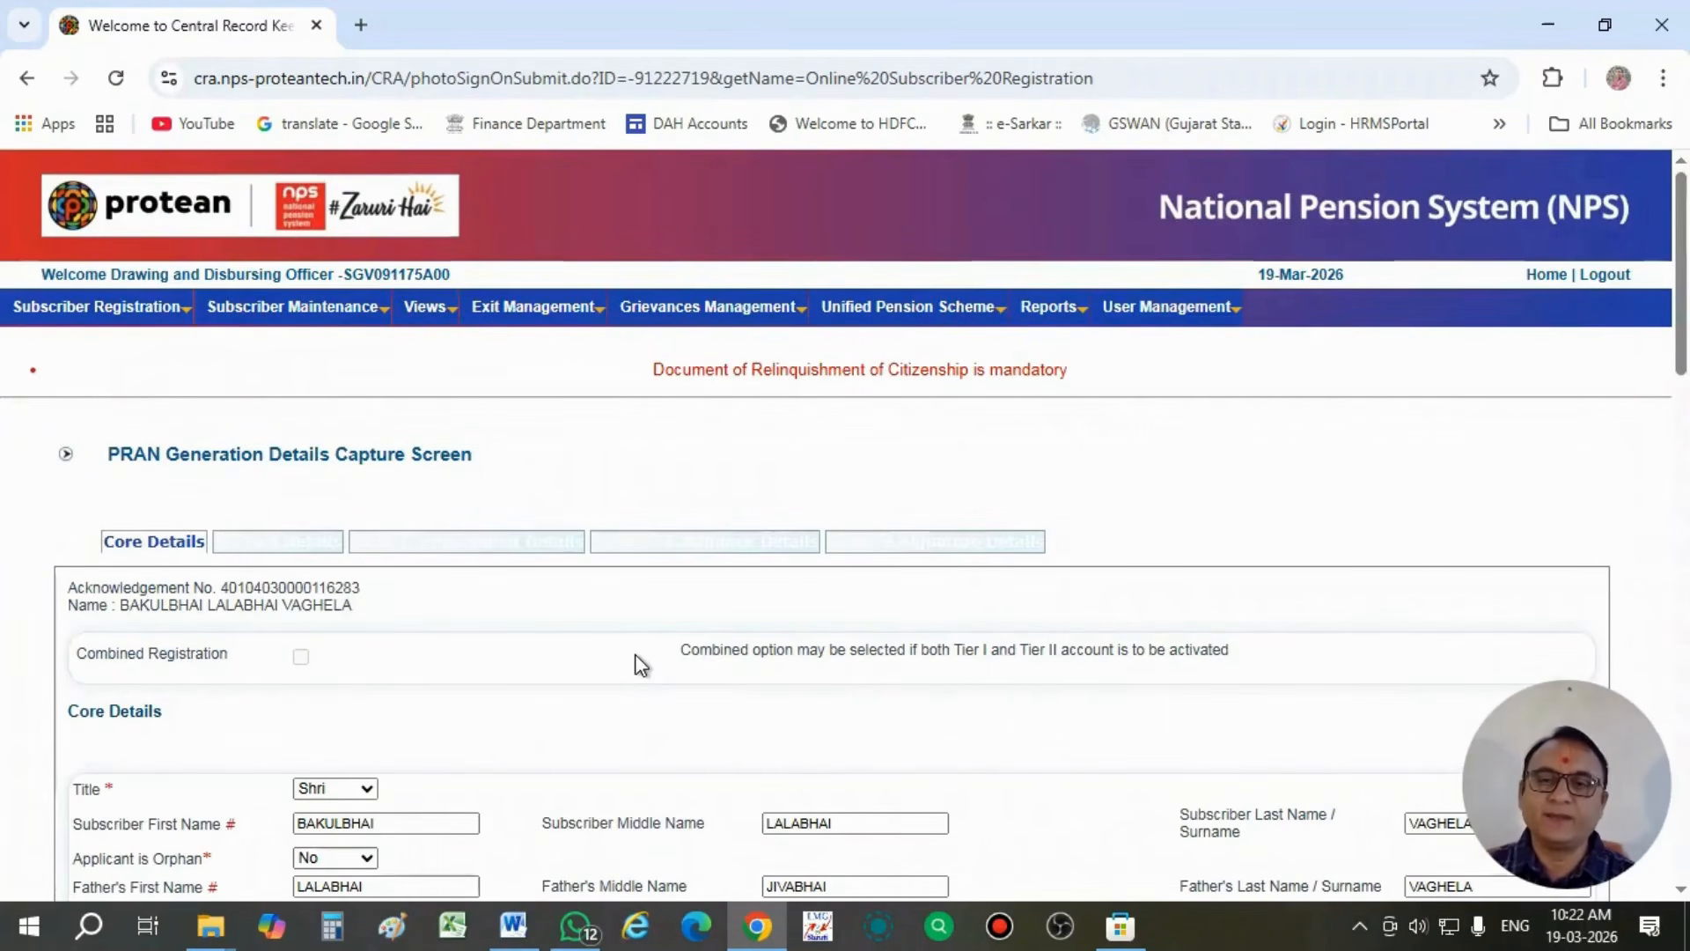
- Check the subscriber's core and KYC document details and save them again
scroll(640, 665, down, 1)
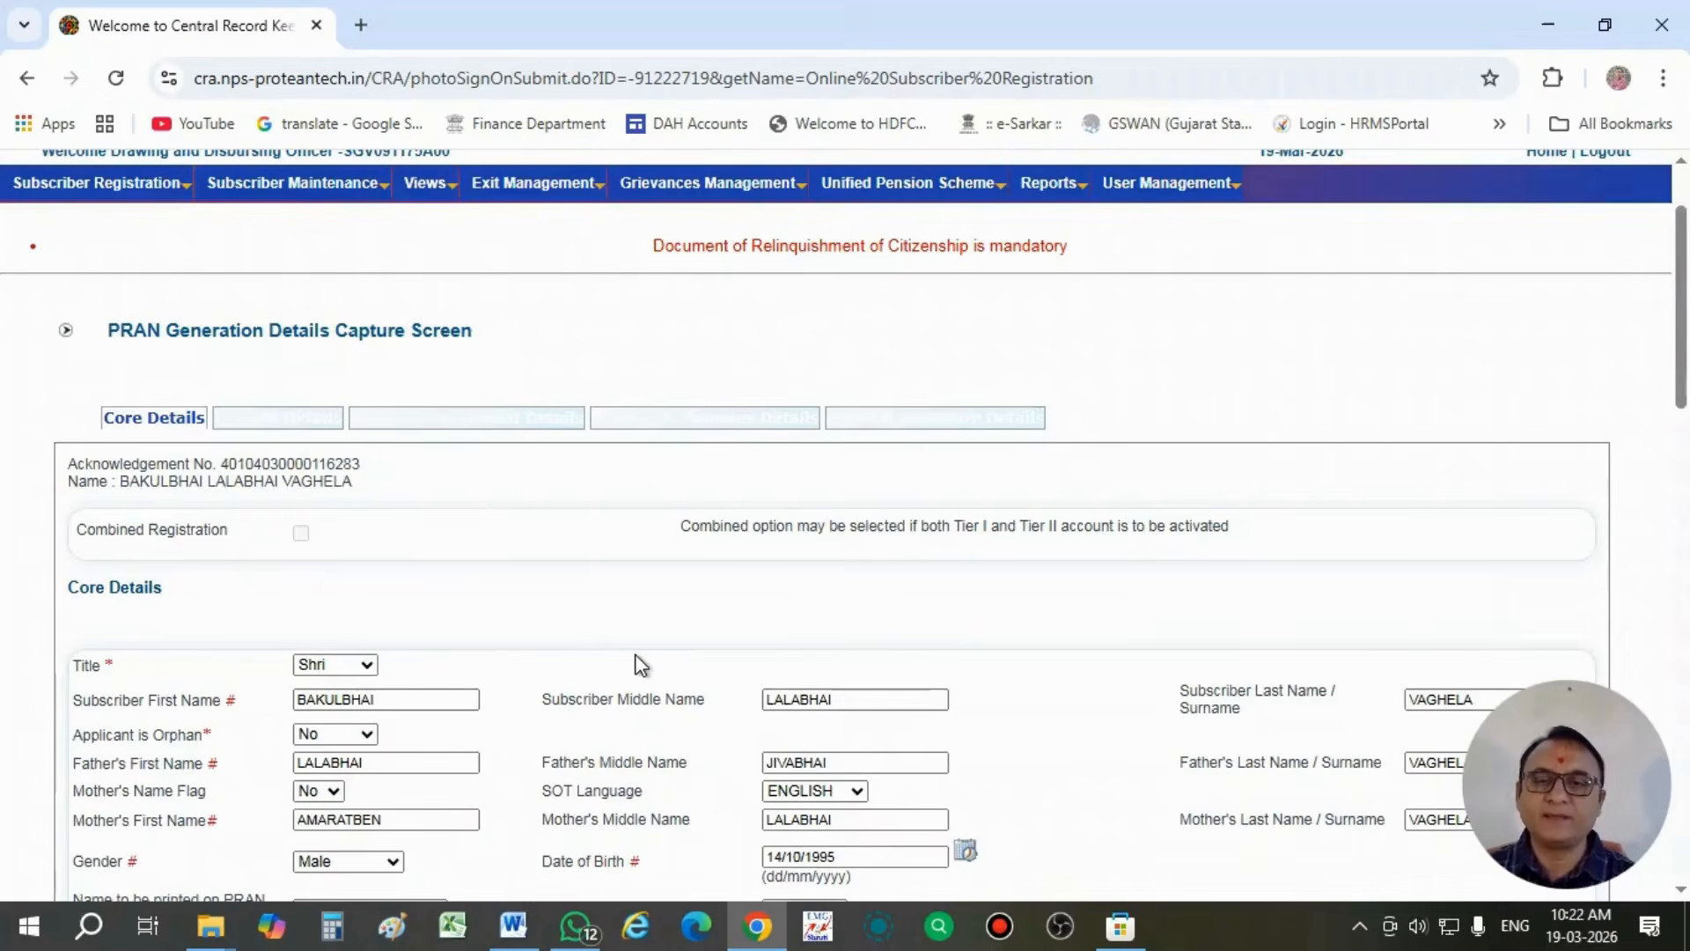
scroll(640, 665, down, 3)
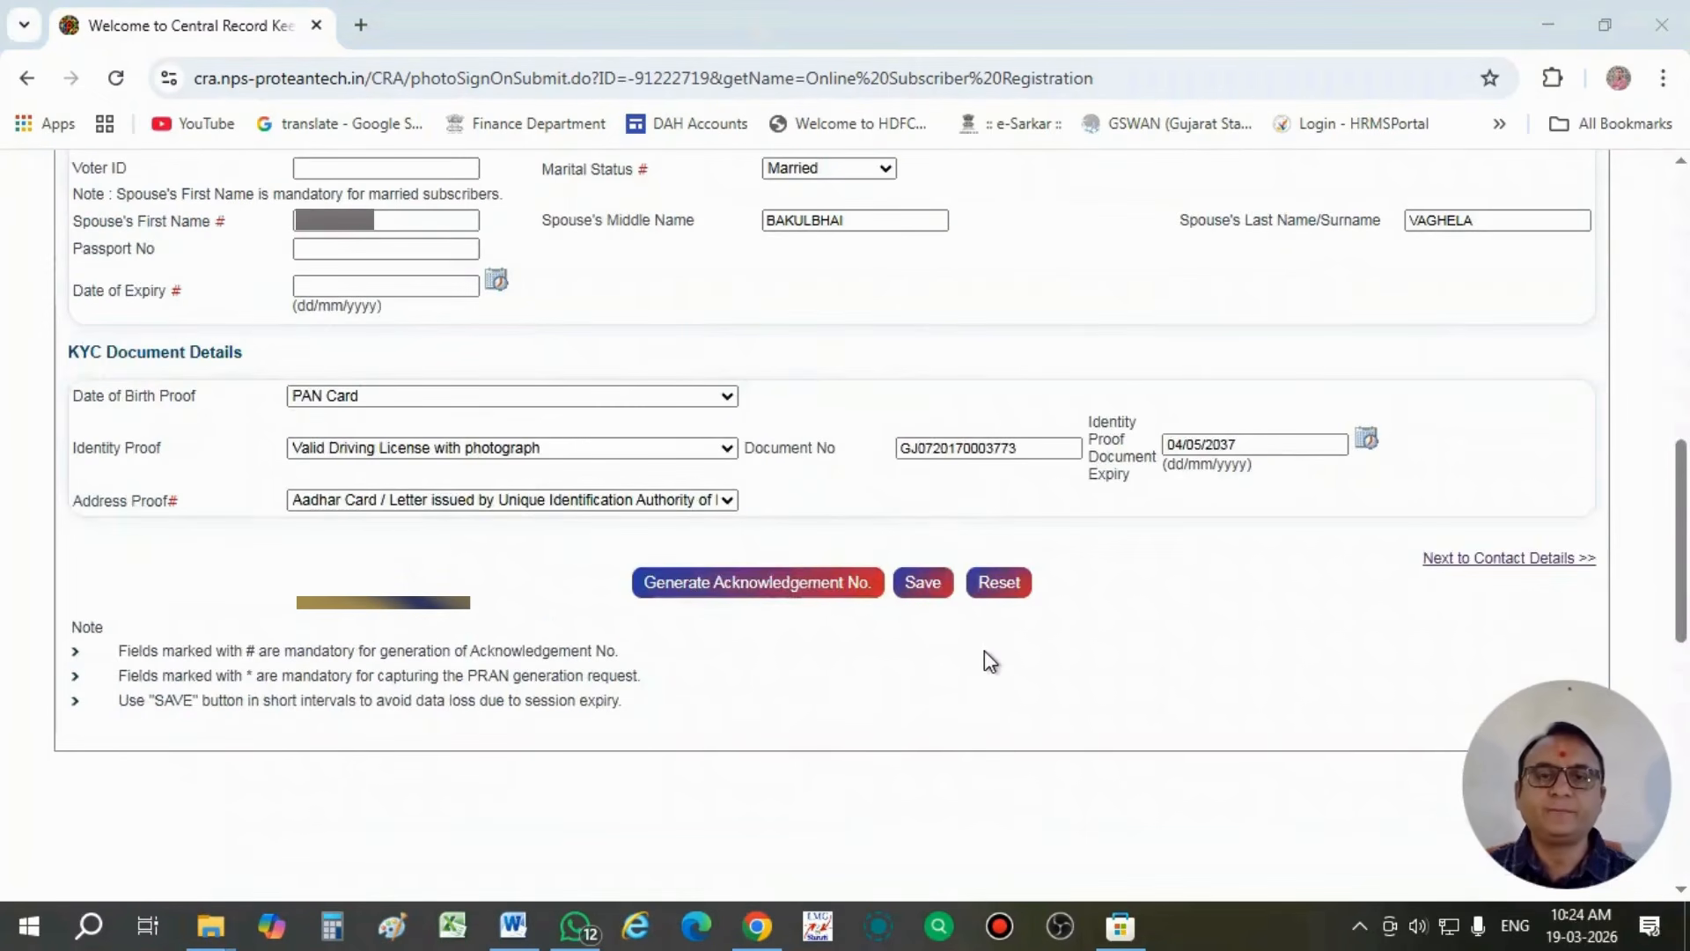
click(920, 583)
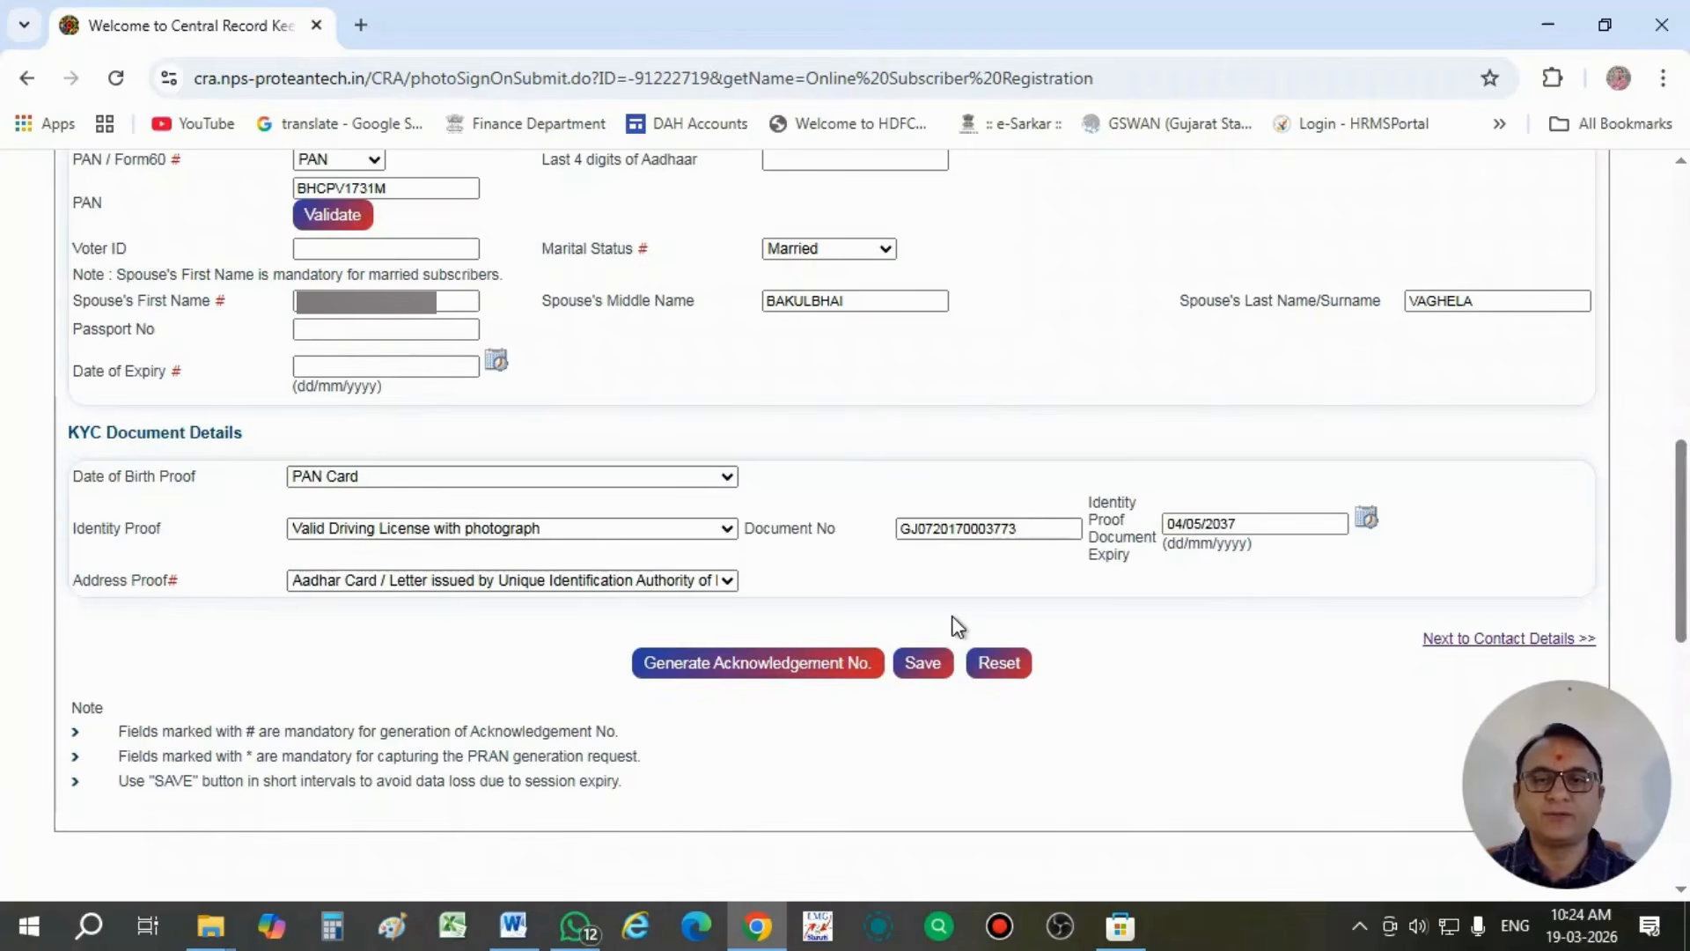
- Resubmit the PRAN generation request from the photo and signature details with both declarations ticked
scroll(958, 626, up, 7)
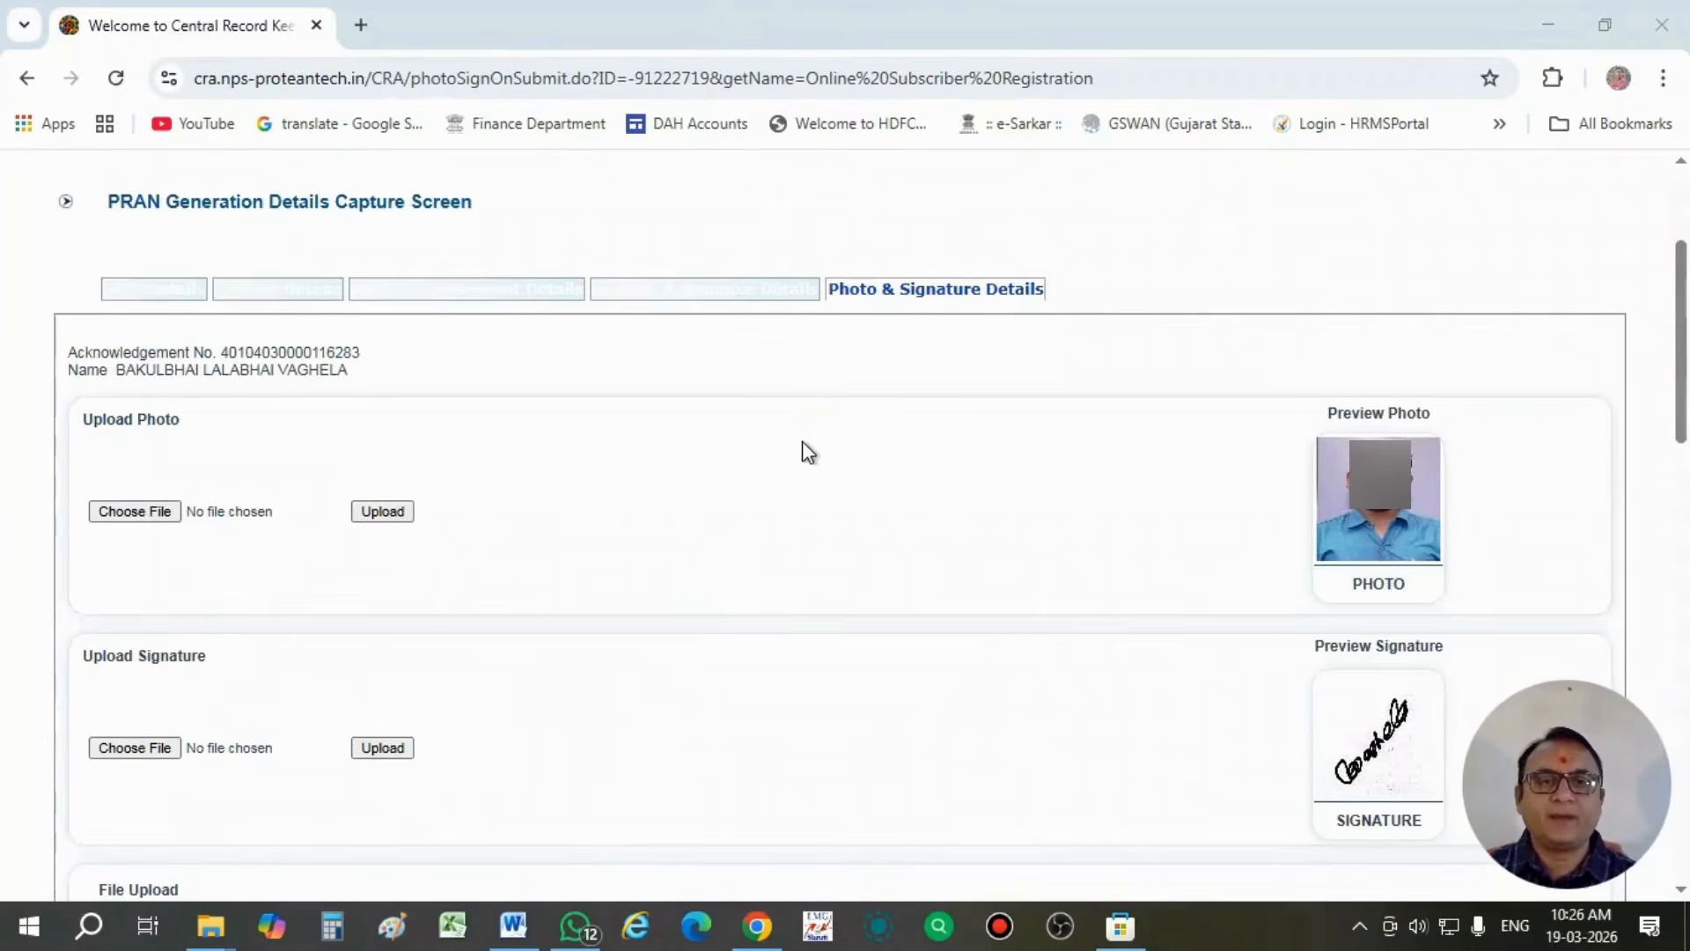
scroll(804, 451, down, 12)
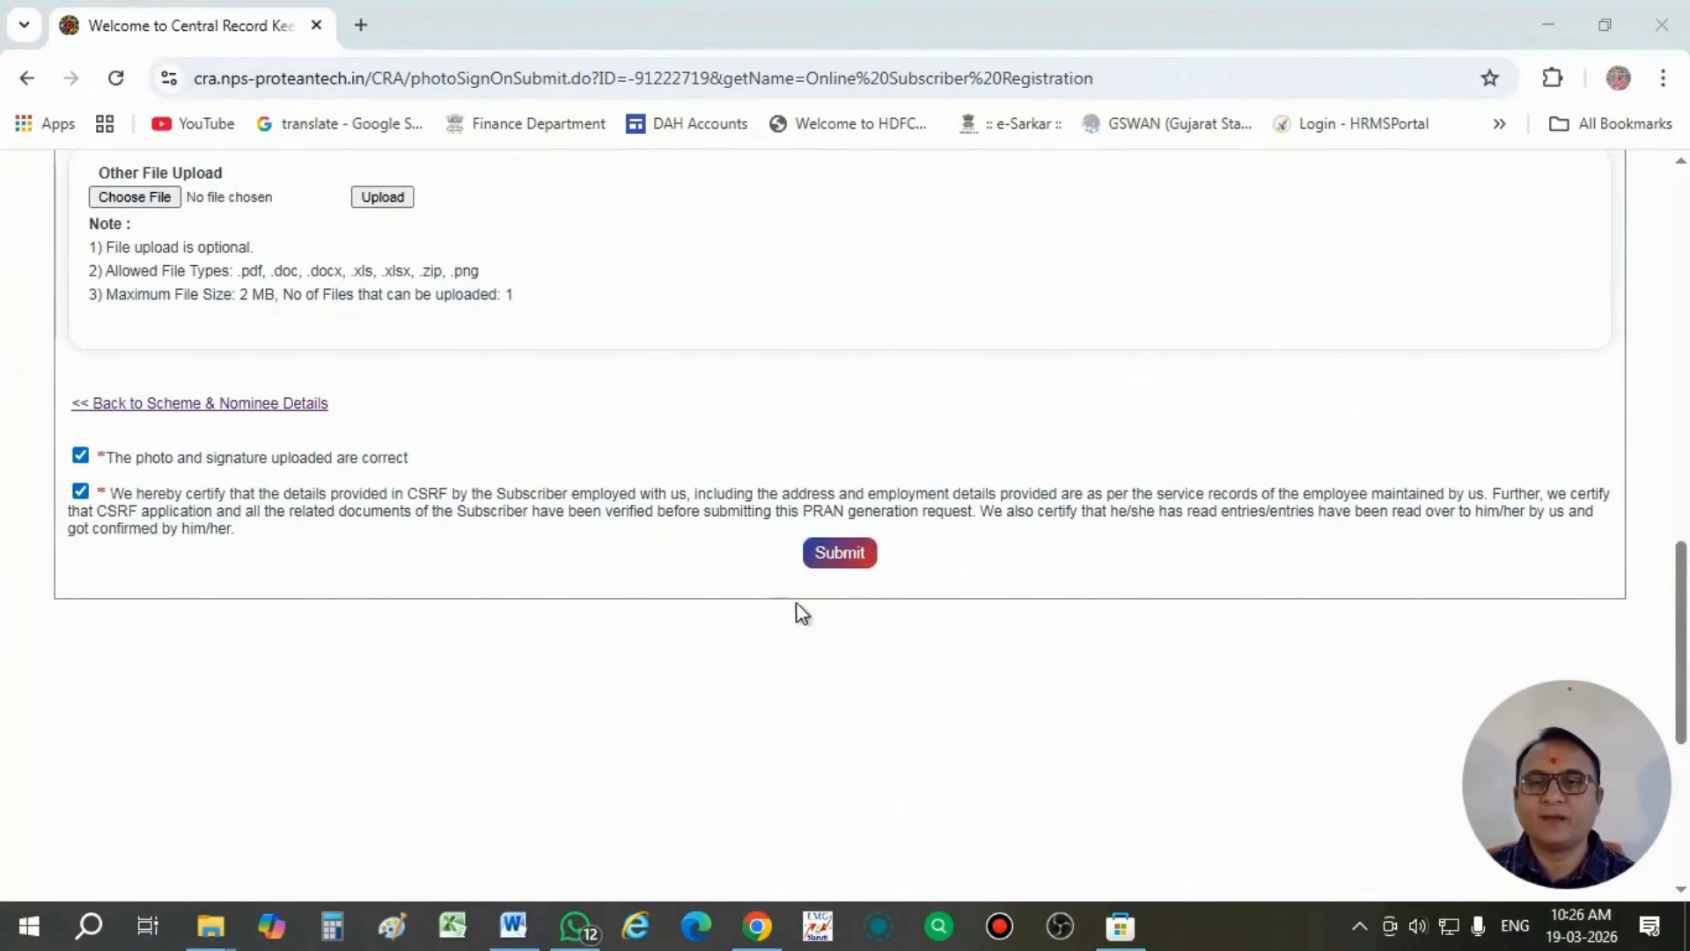
click(822, 550)
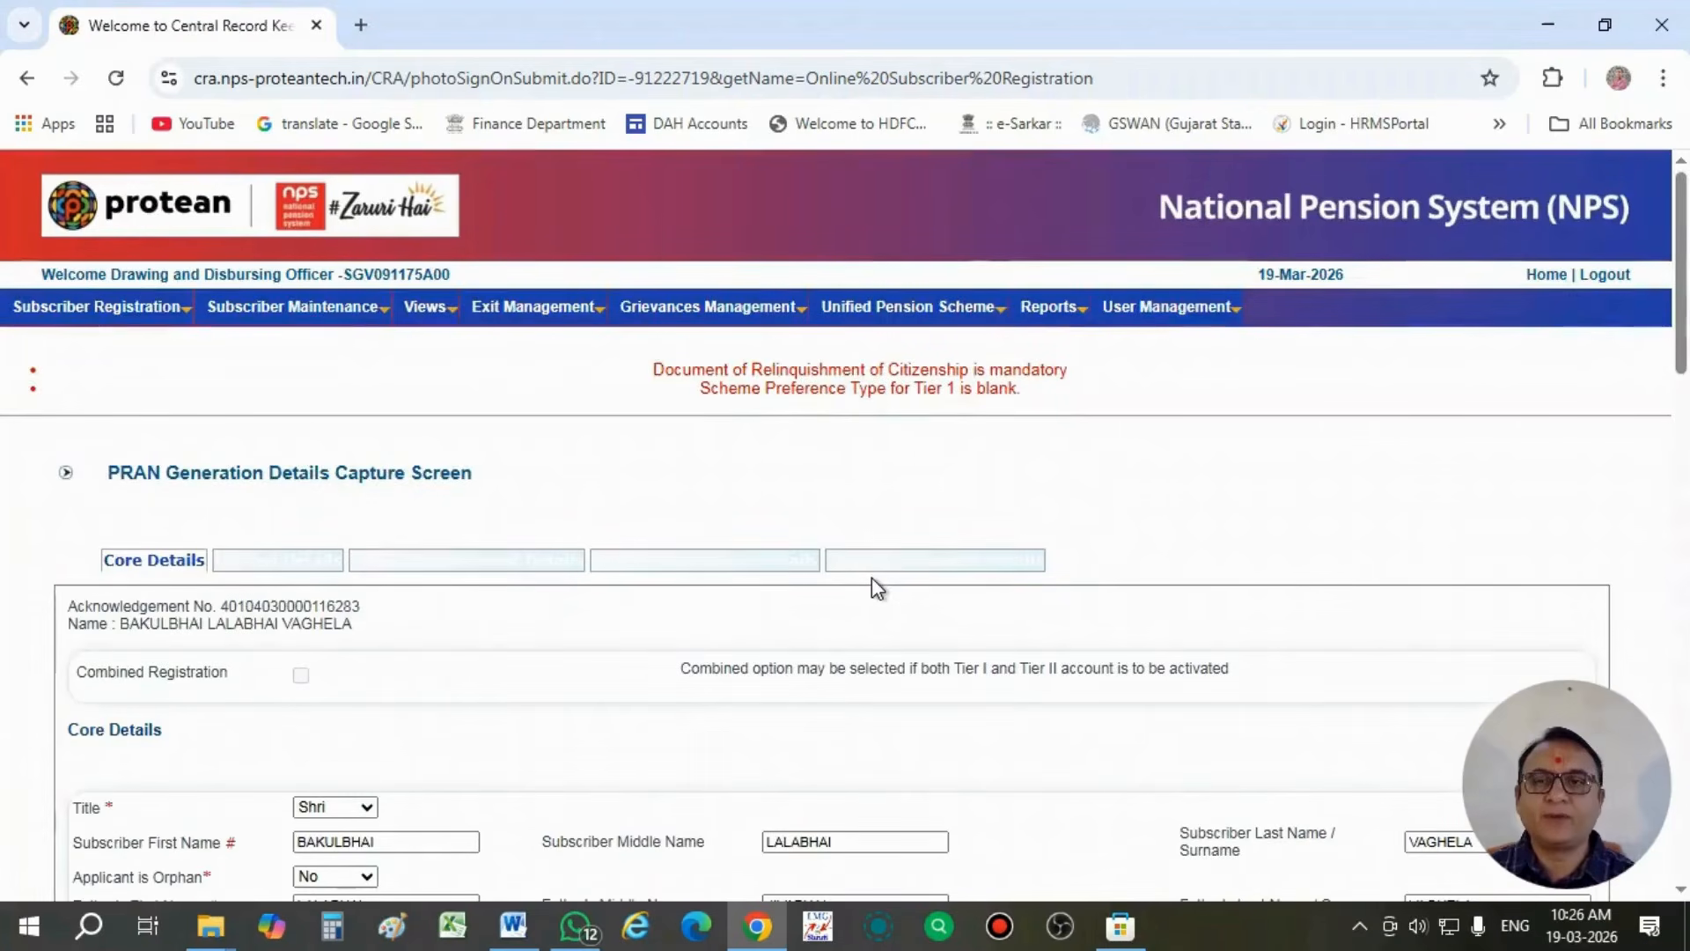
- Review the subscriber's address, jurisdiction, contact and FATCA details on the PRAN generation confirm screen
scroll(806, 462, down, 1)
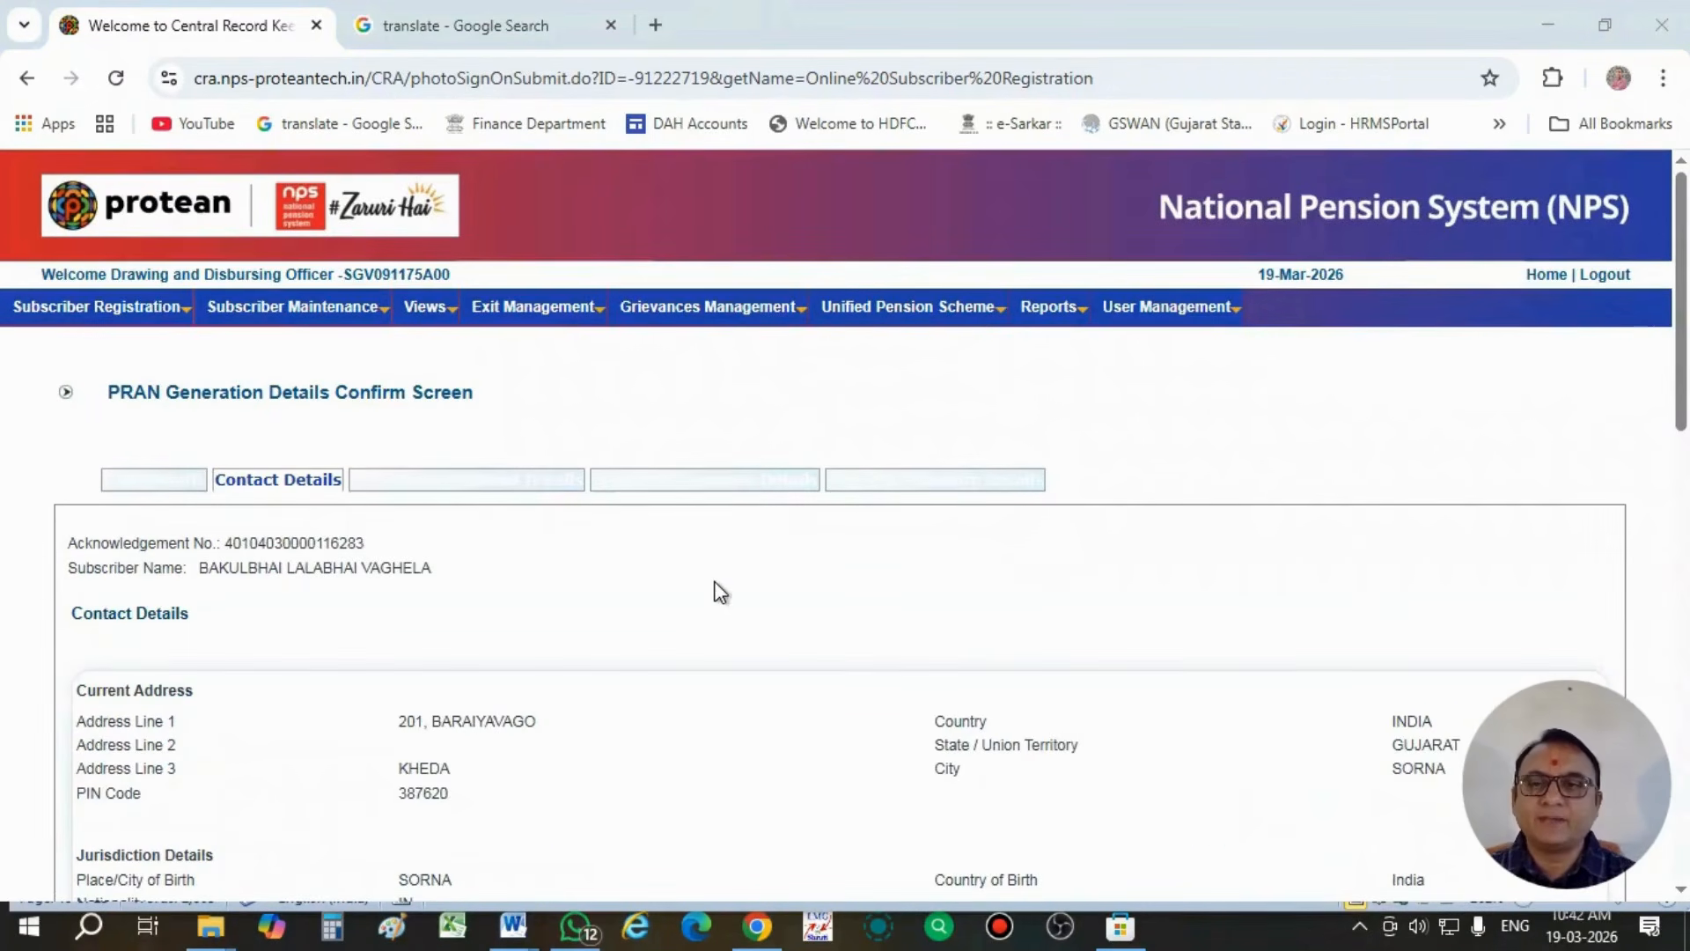
scroll(720, 591, down, 6)
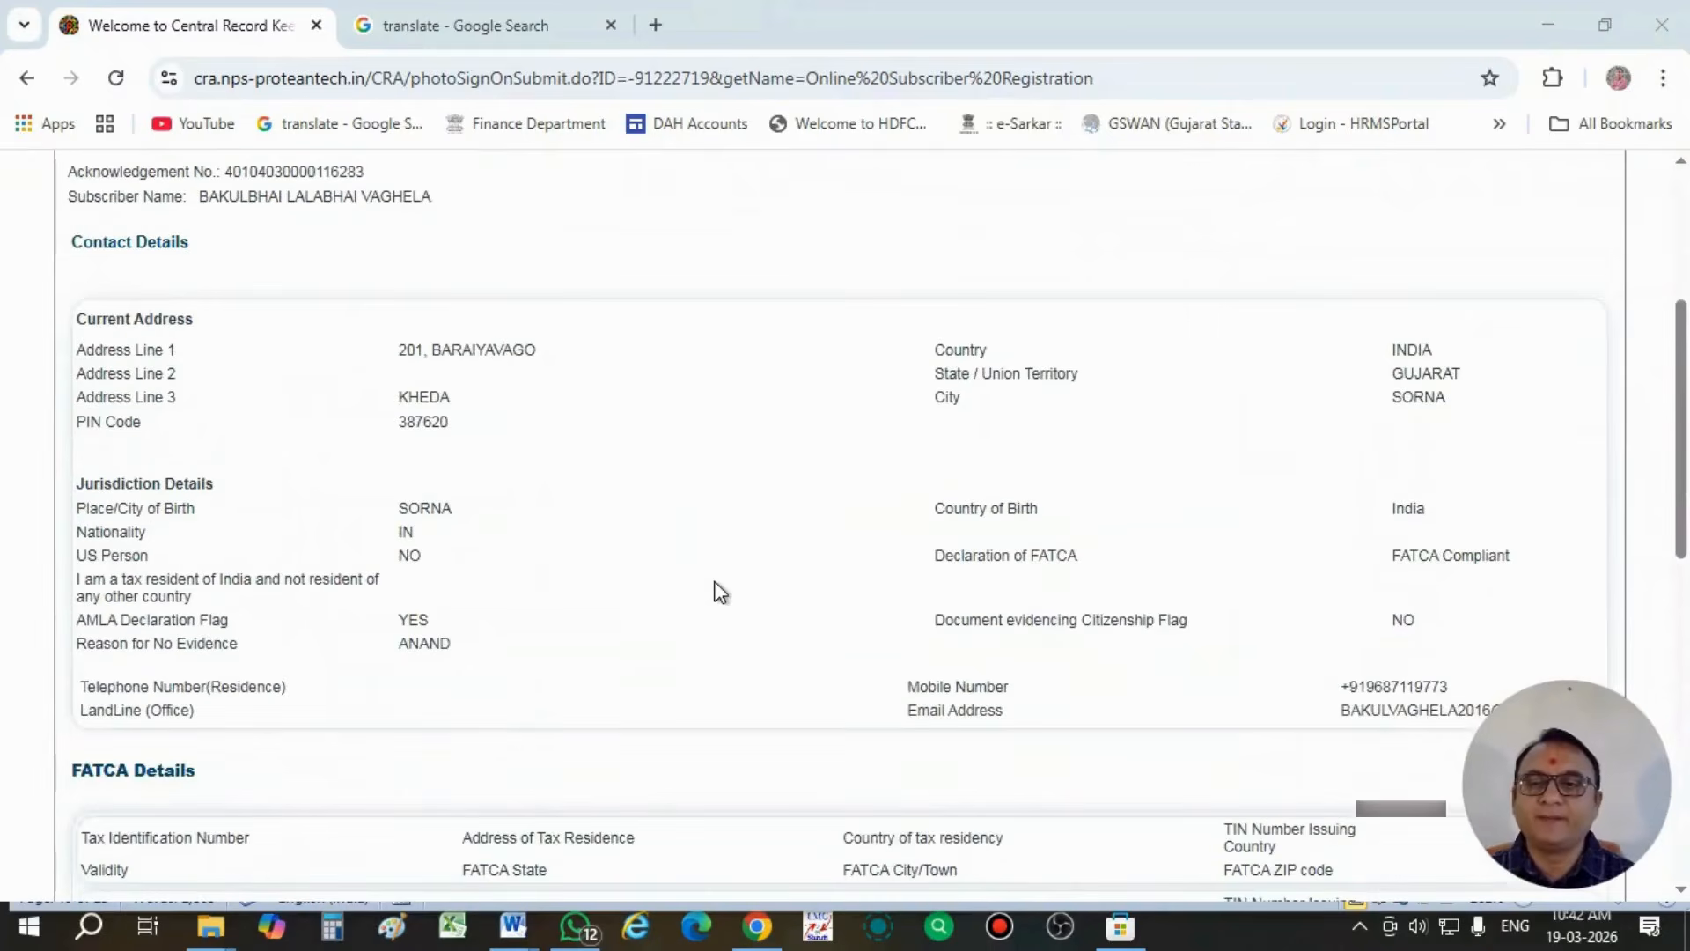
scroll(720, 591, down, 2)
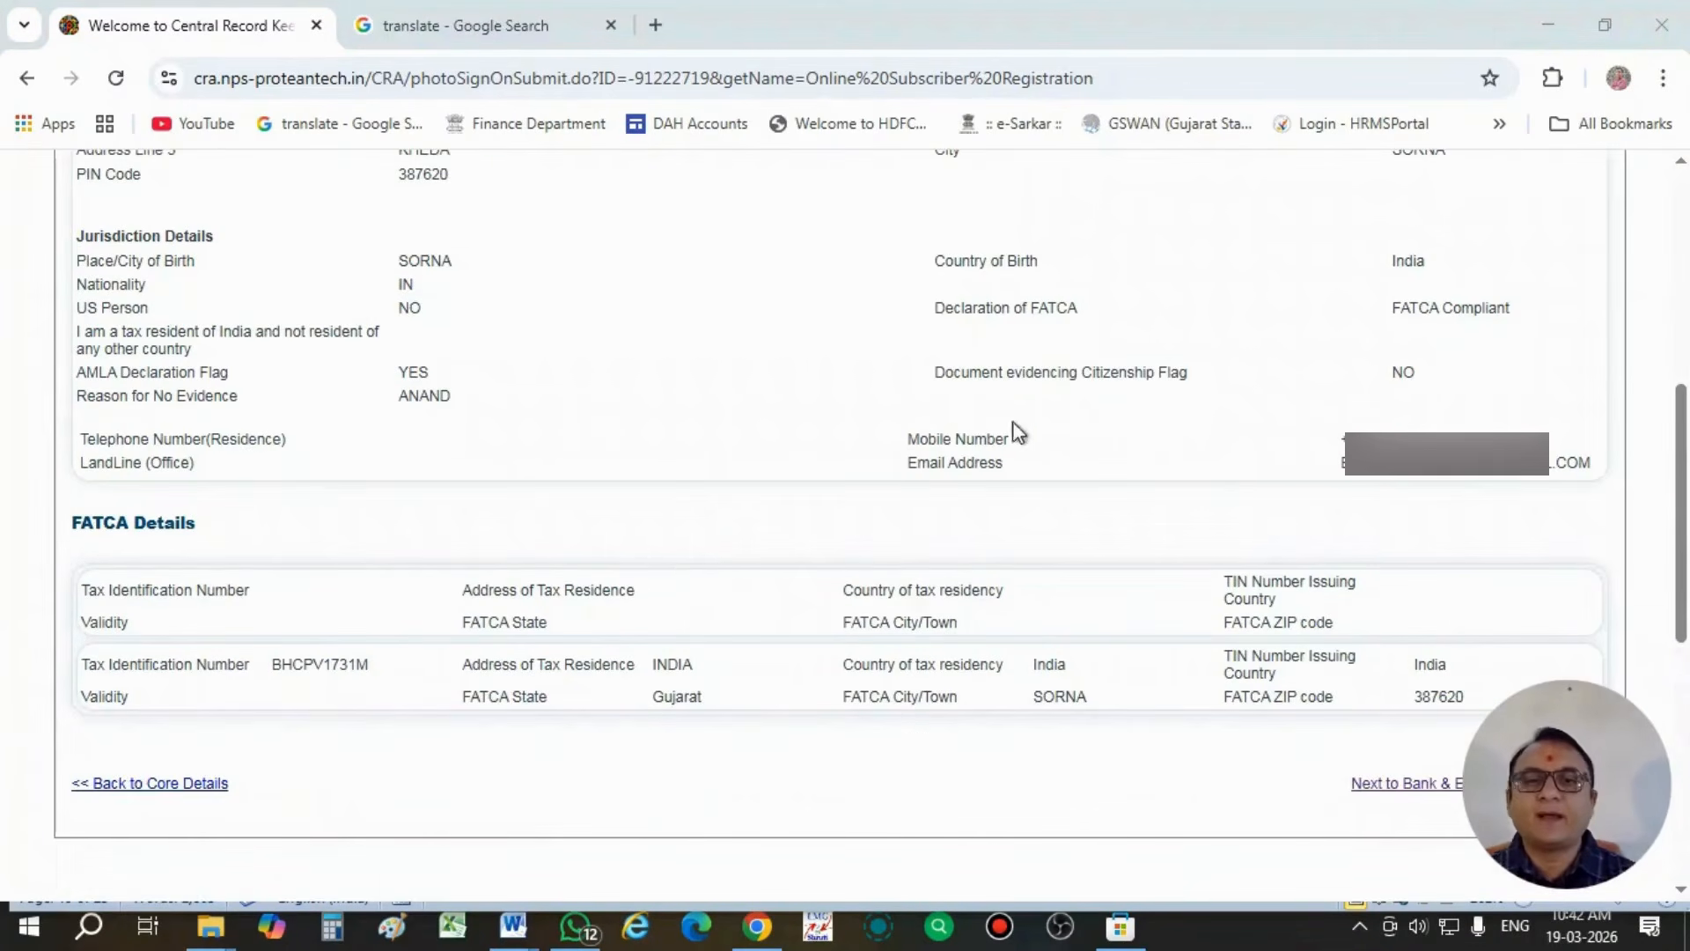
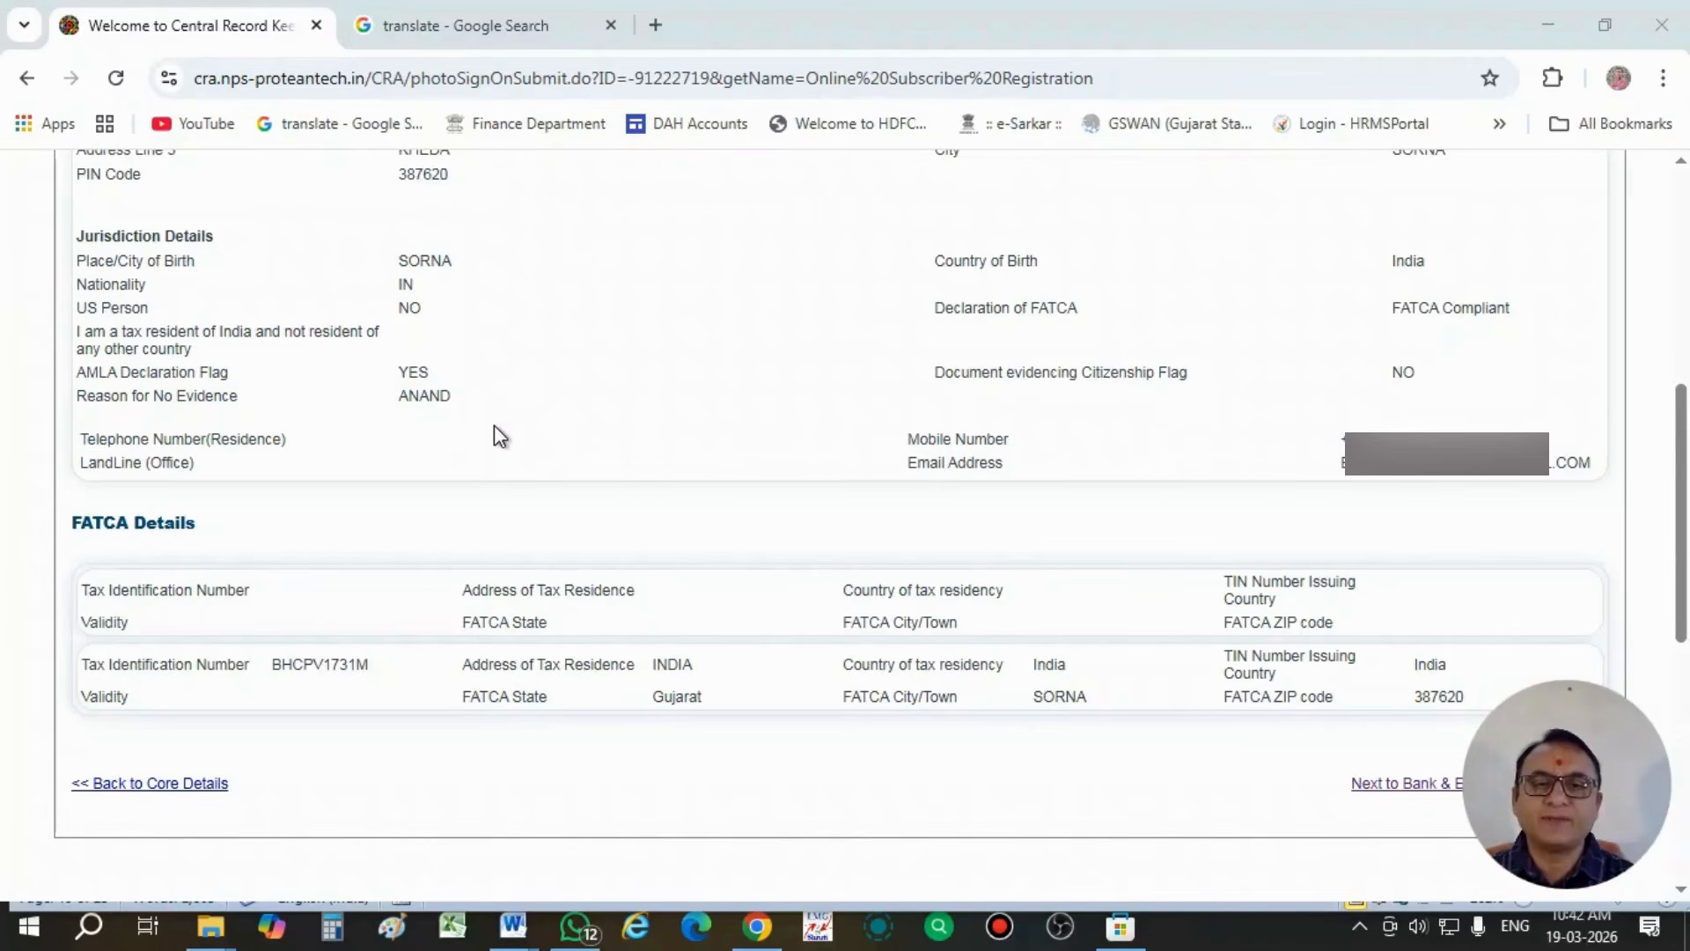
- Proceed through the bank, employment, scheme and nominee details to the photo and signature preview, and confirm the PRAN generation request
scroll(494, 426, up, 6)
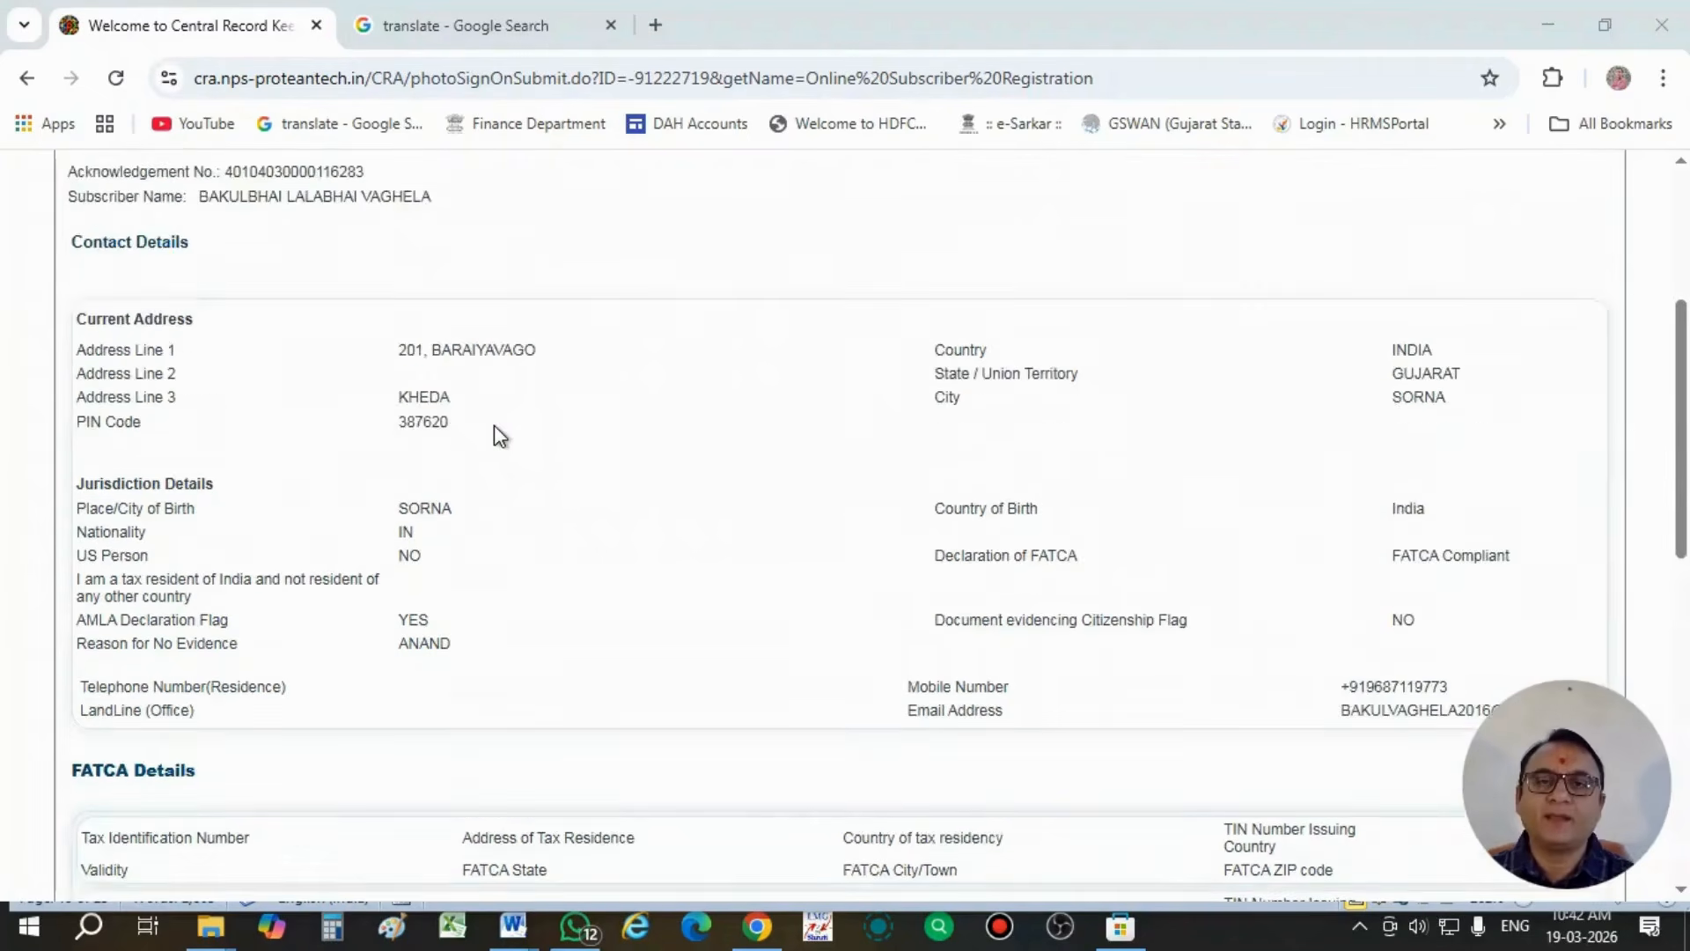
scroll(494, 426, down, 7)
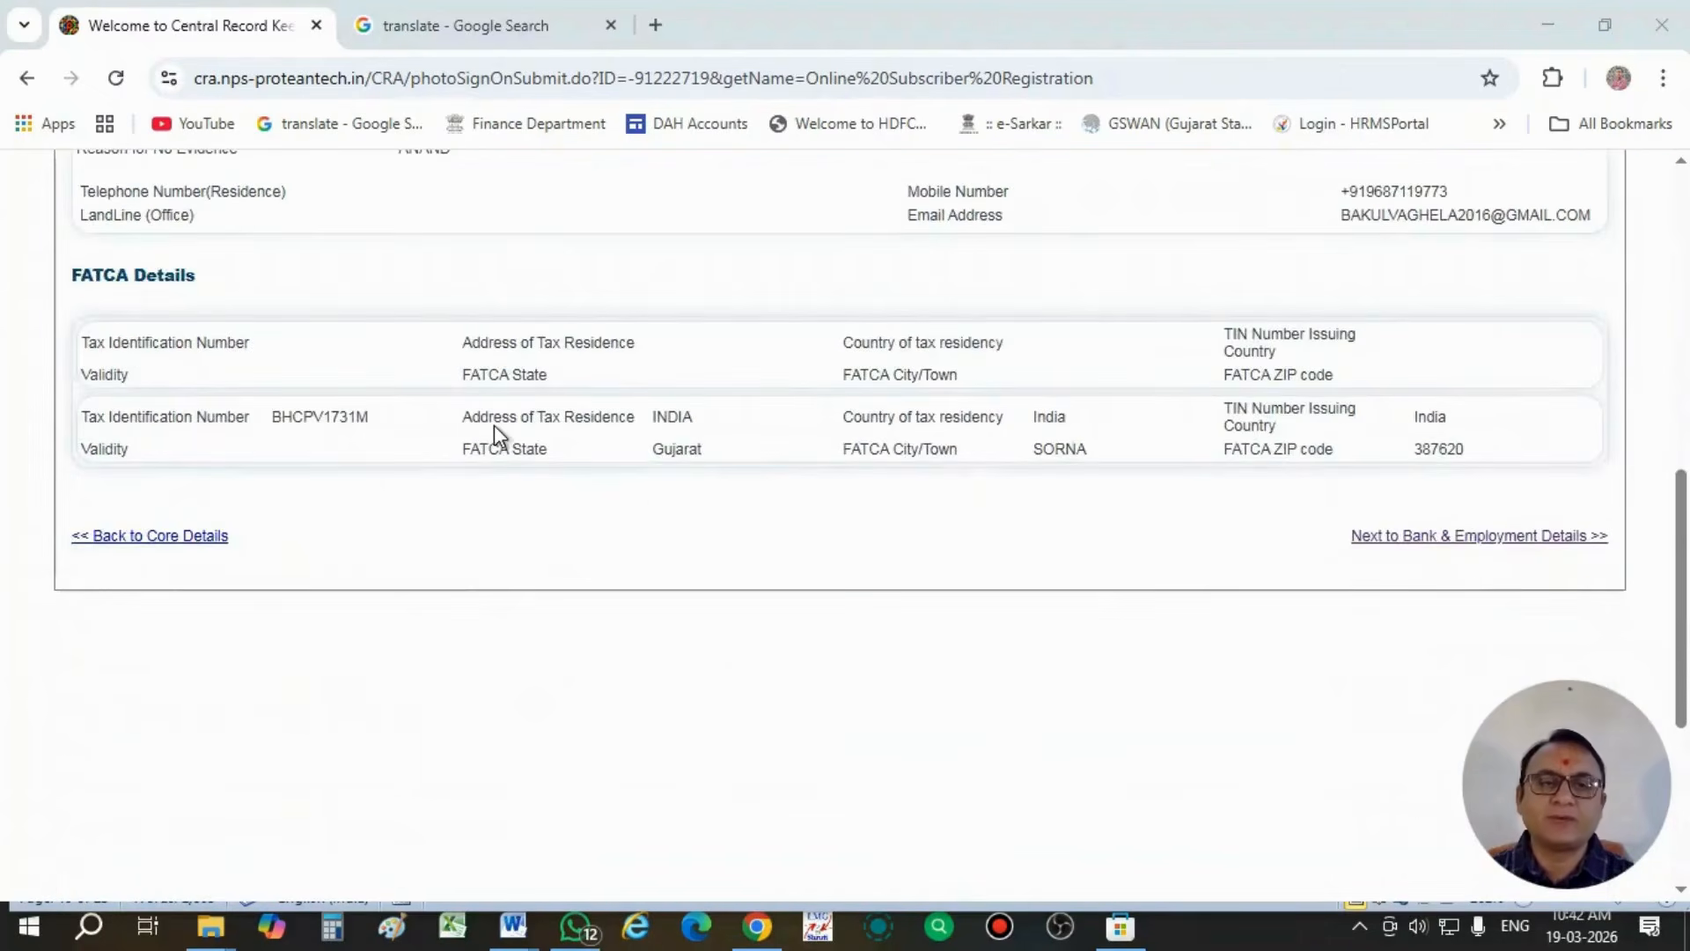
click(1456, 537)
click(1477, 216)
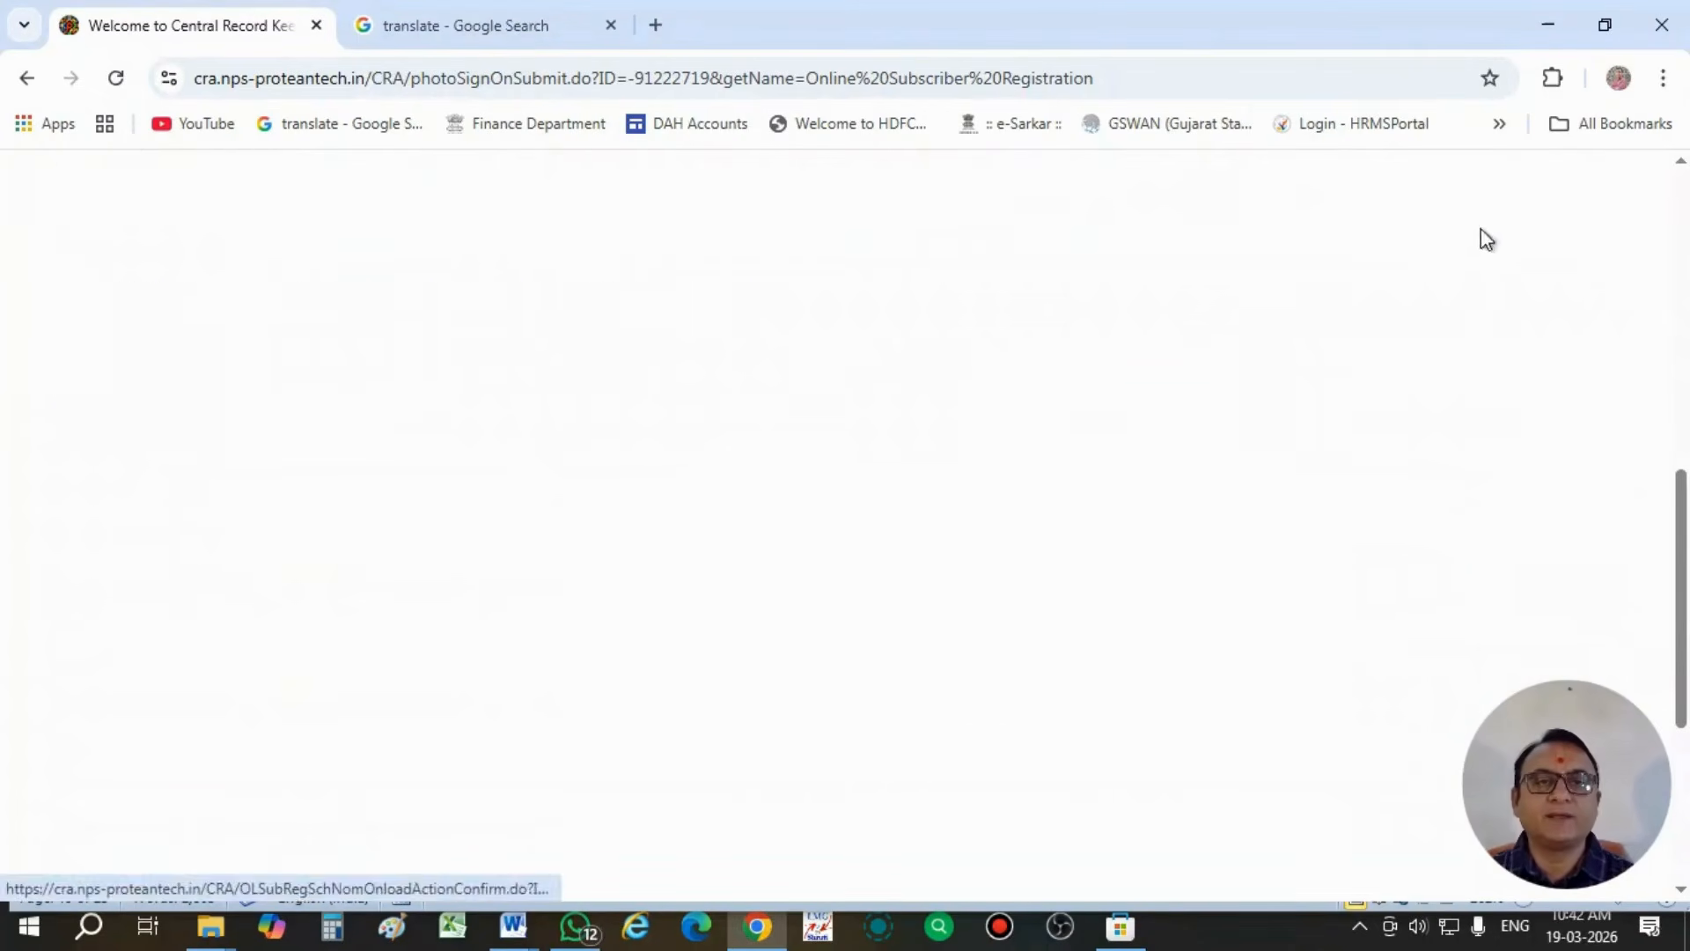
click(1459, 274)
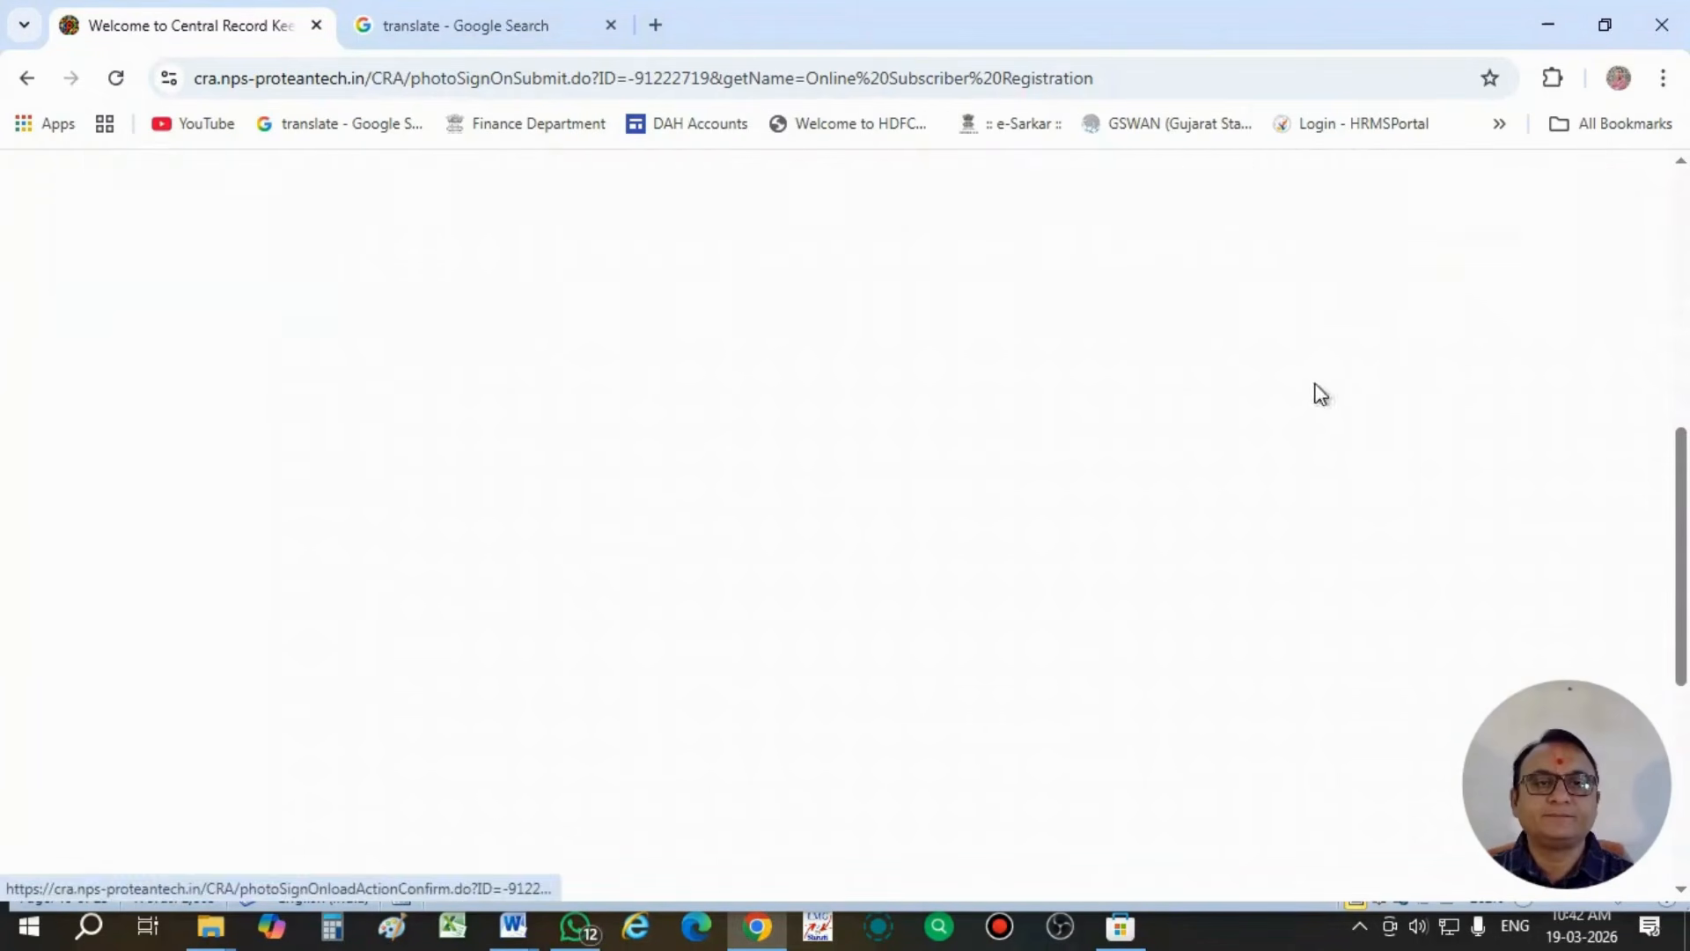
scroll(1145, 572, up, 4)
scroll(1133, 577, up, 1)
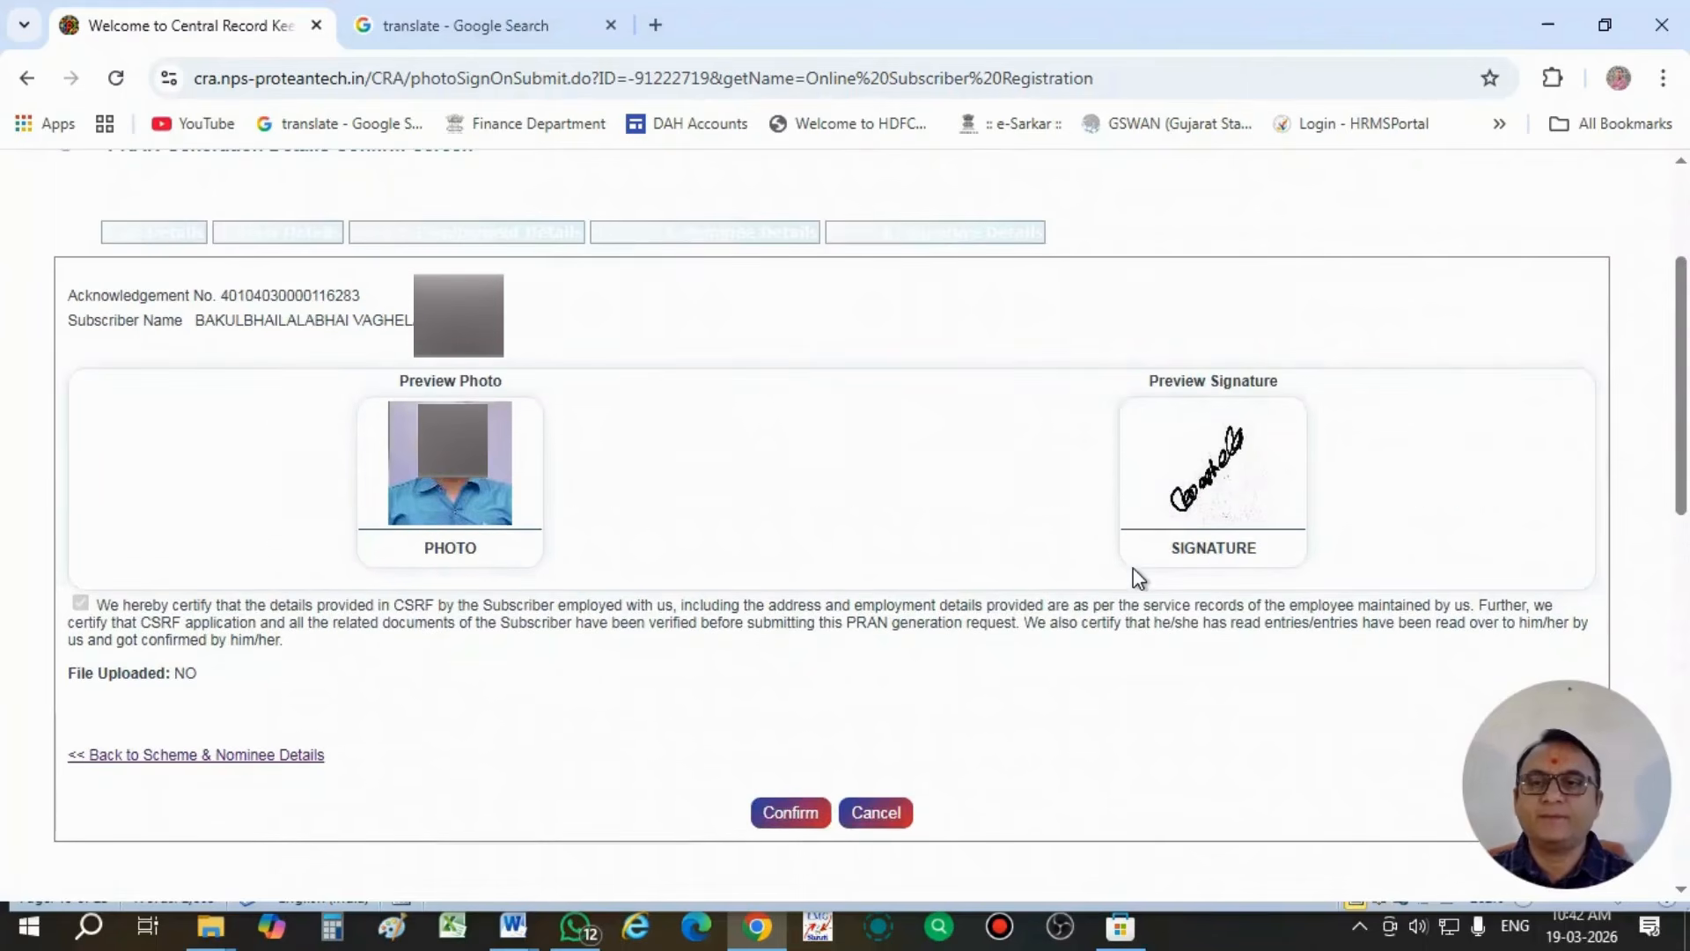
click(797, 810)
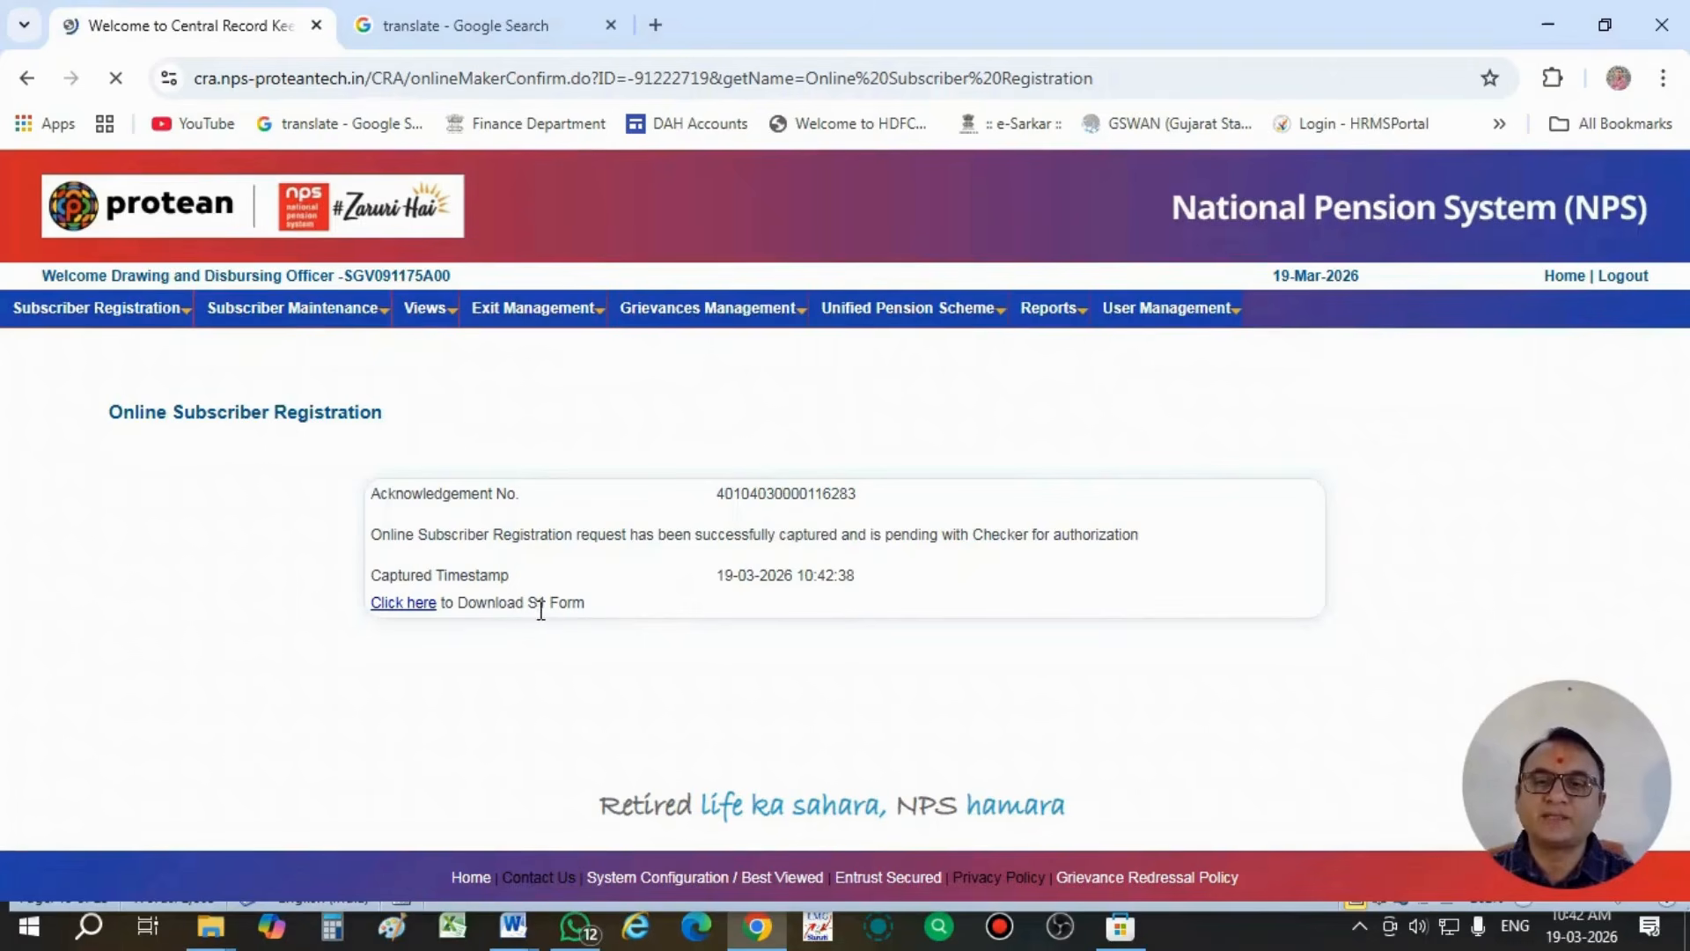
- Download the S1 form for the captured registration and open the PDF from its download folder, clearing the folder window away
click(414, 608)
click(955, 284)
mouse_move(906, 308)
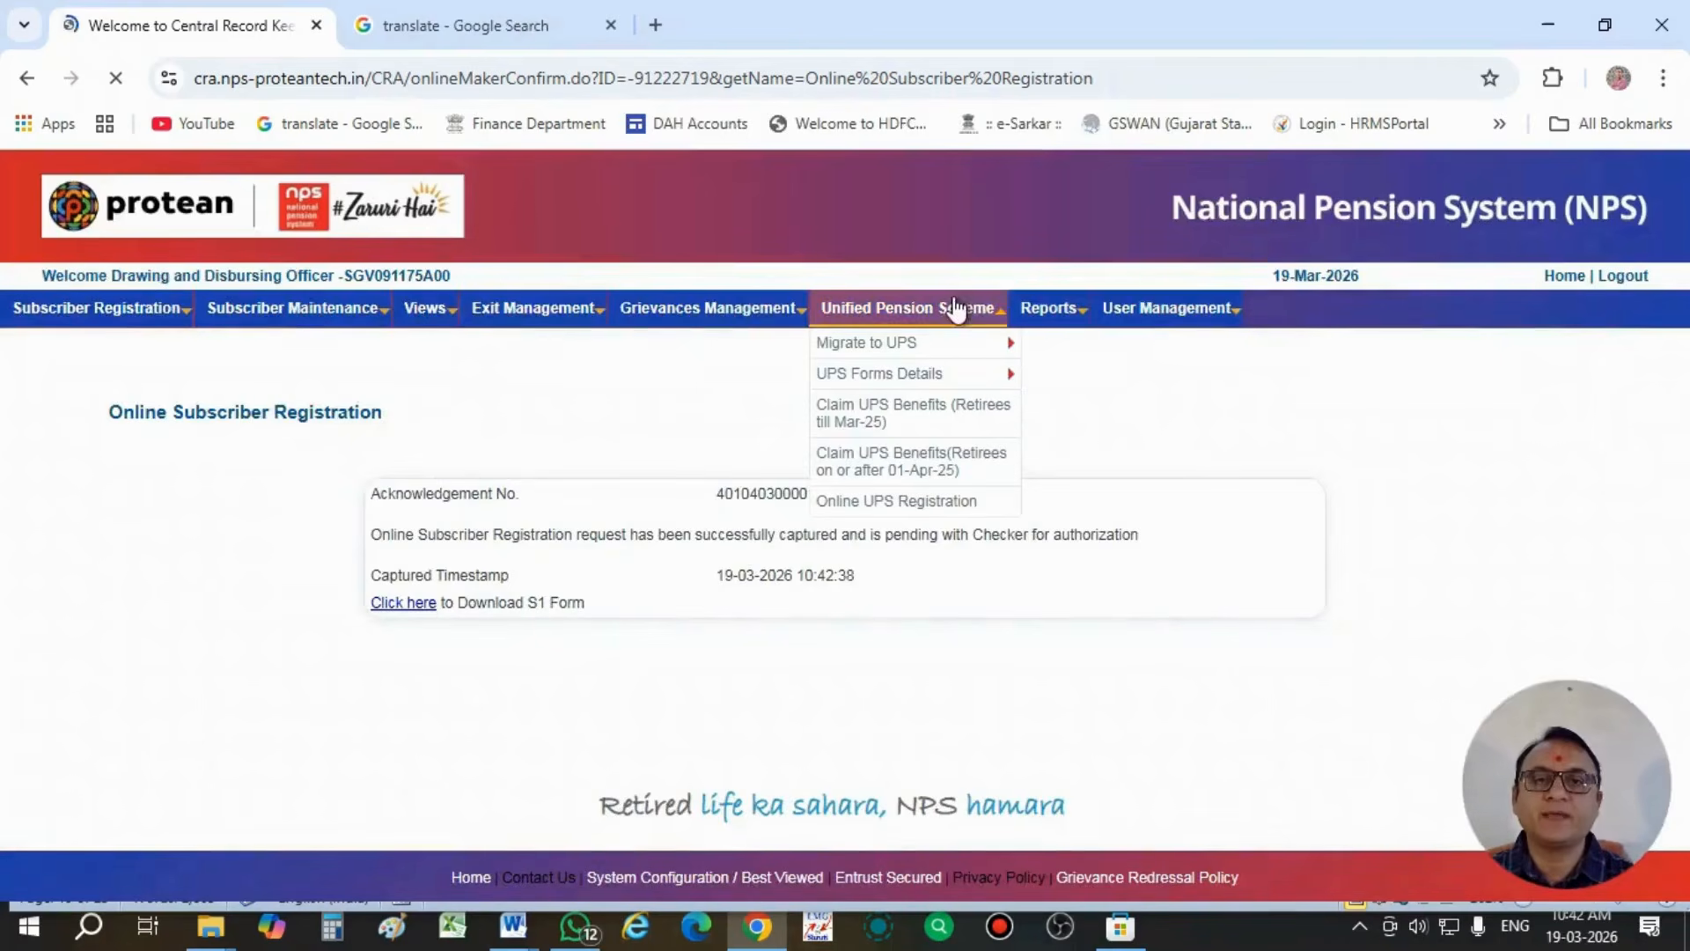
mouse_move(881, 373)
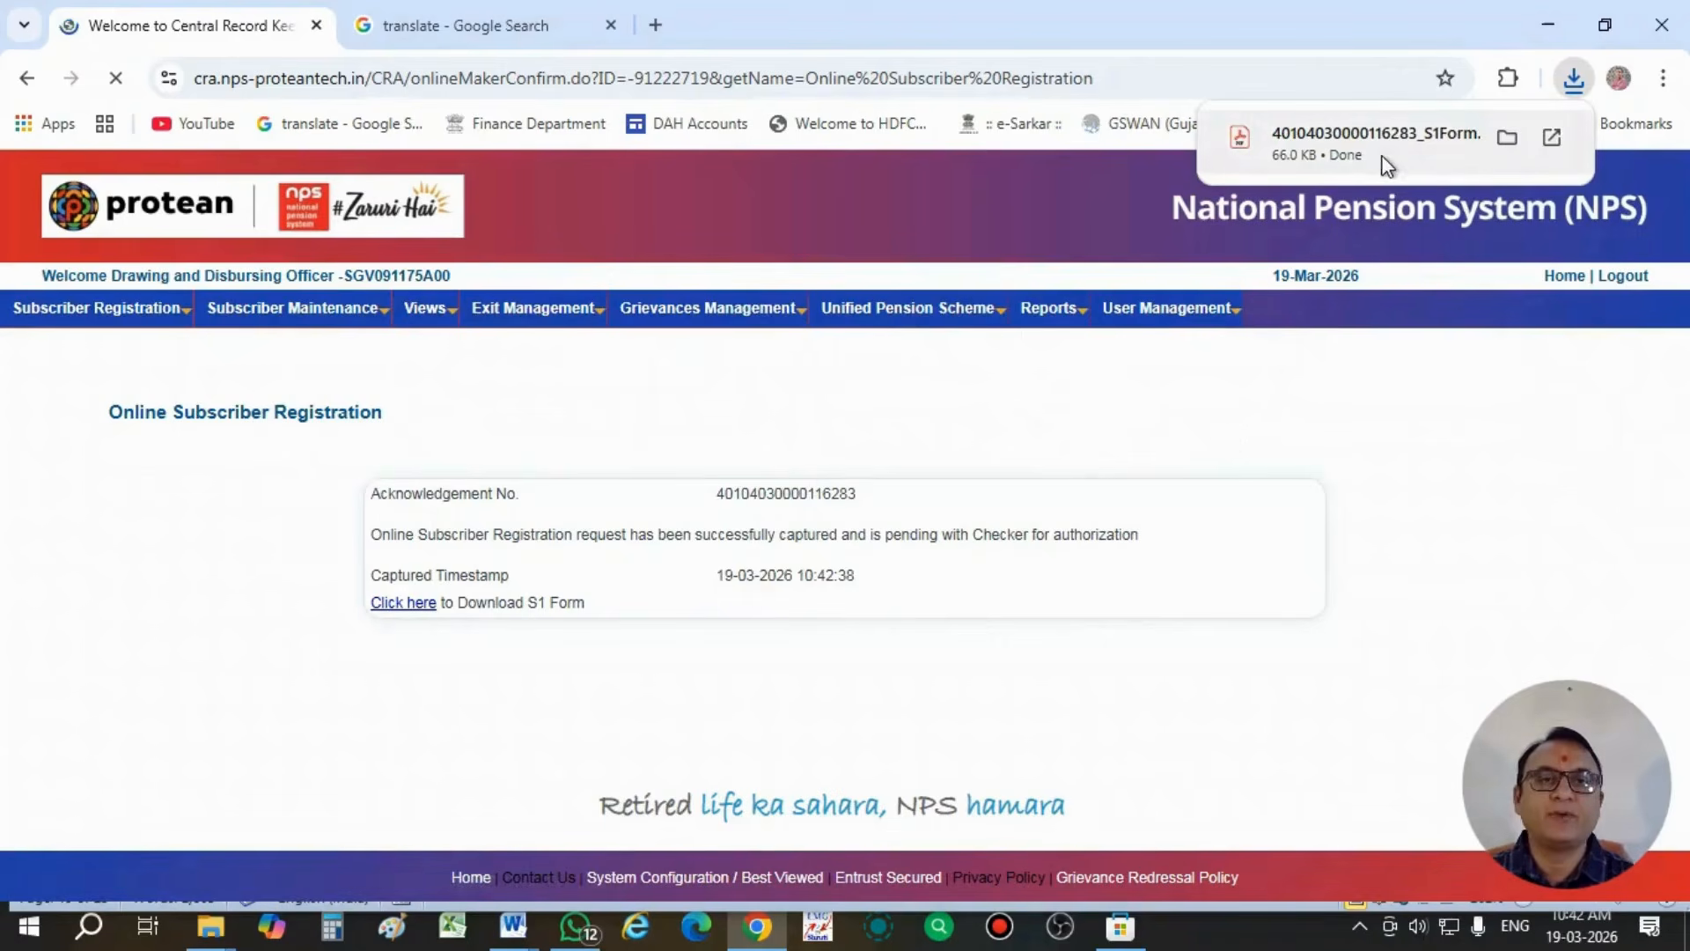
click(1506, 137)
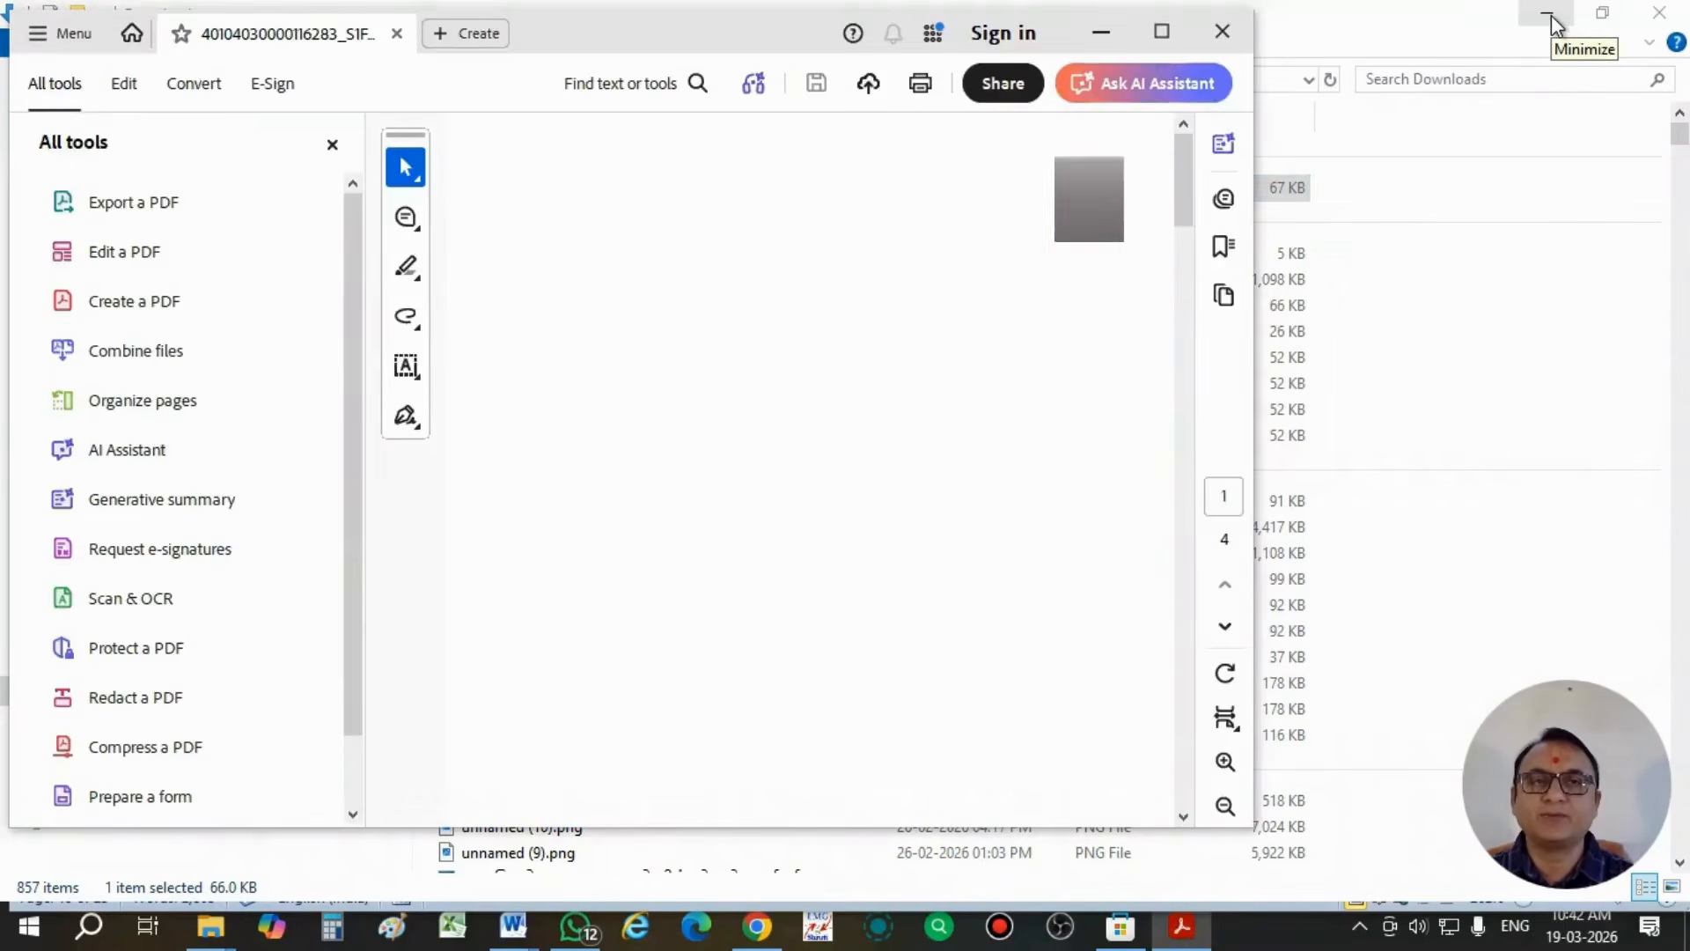
click(1552, 14)
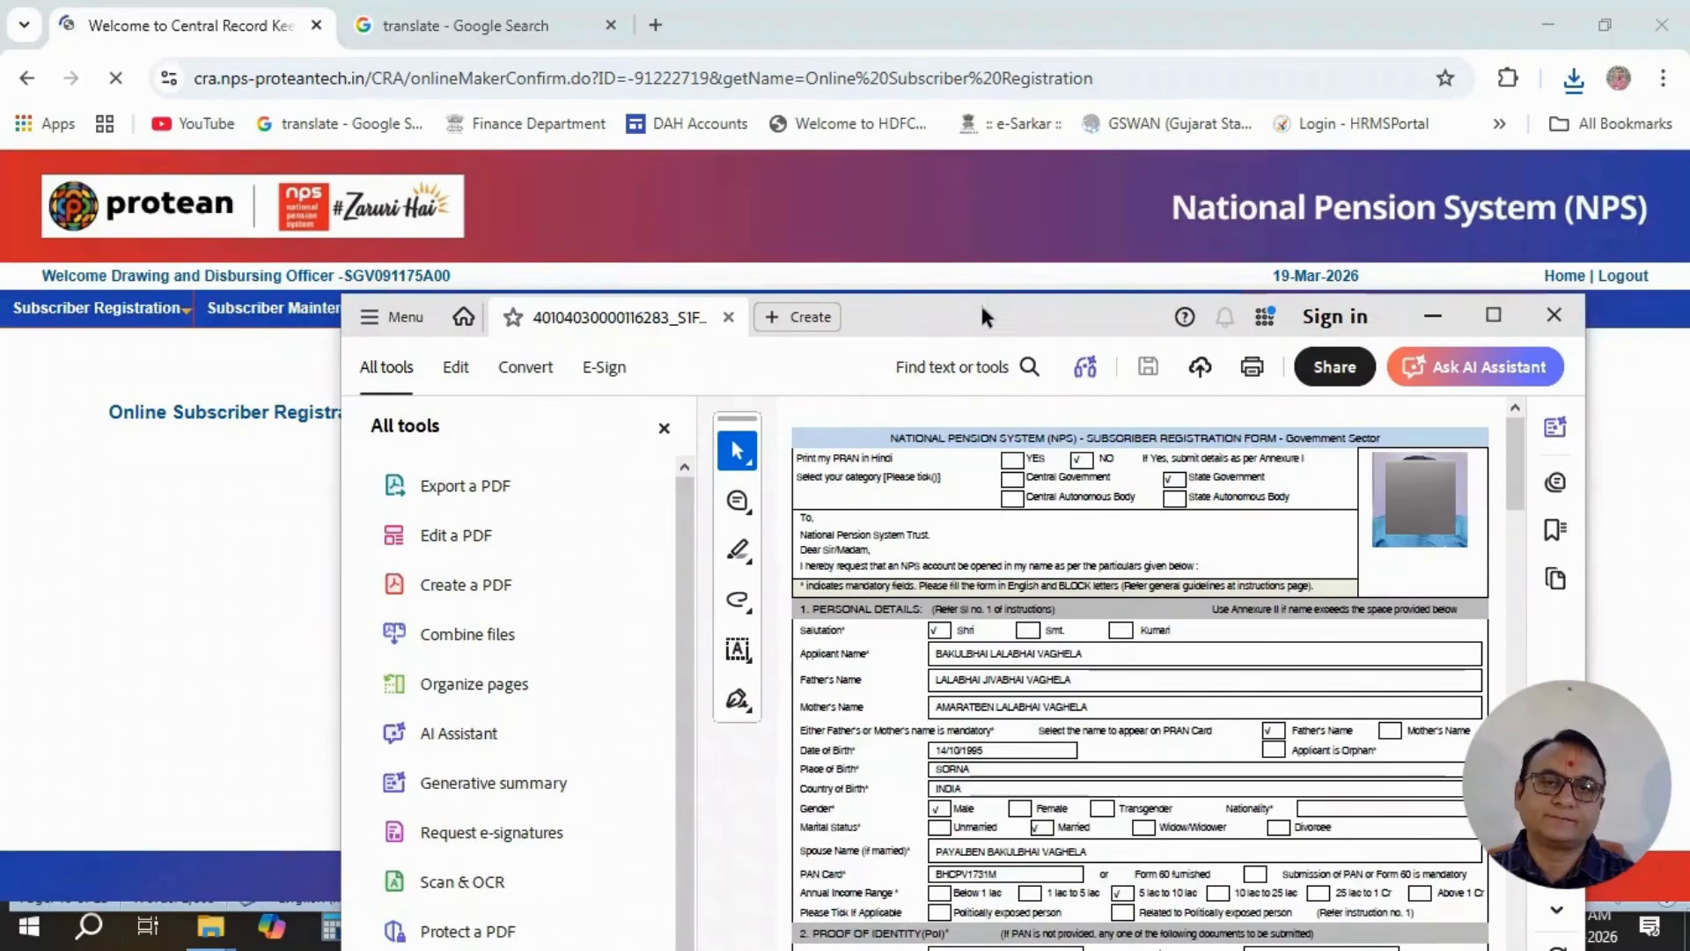
- Look through the S1 form's personal, bank, nomination, declaration and instruction sections in the PDF reader and close it
drag(1325, 319, 1274, 195)
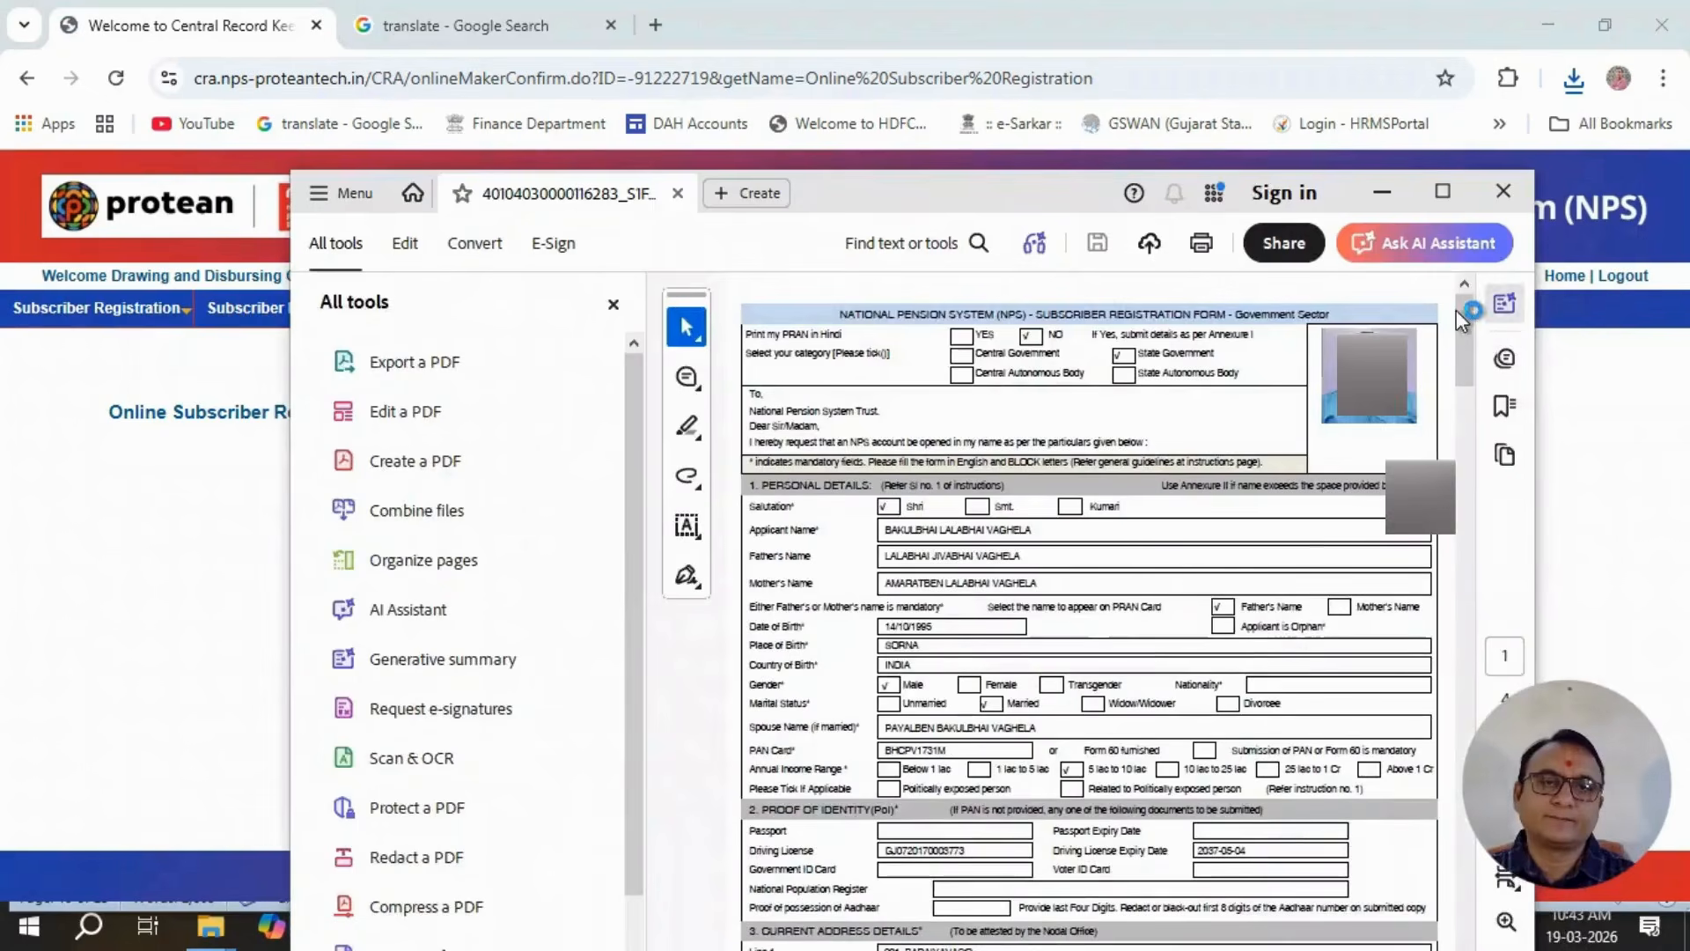
scroll(1189, 572, down, 7)
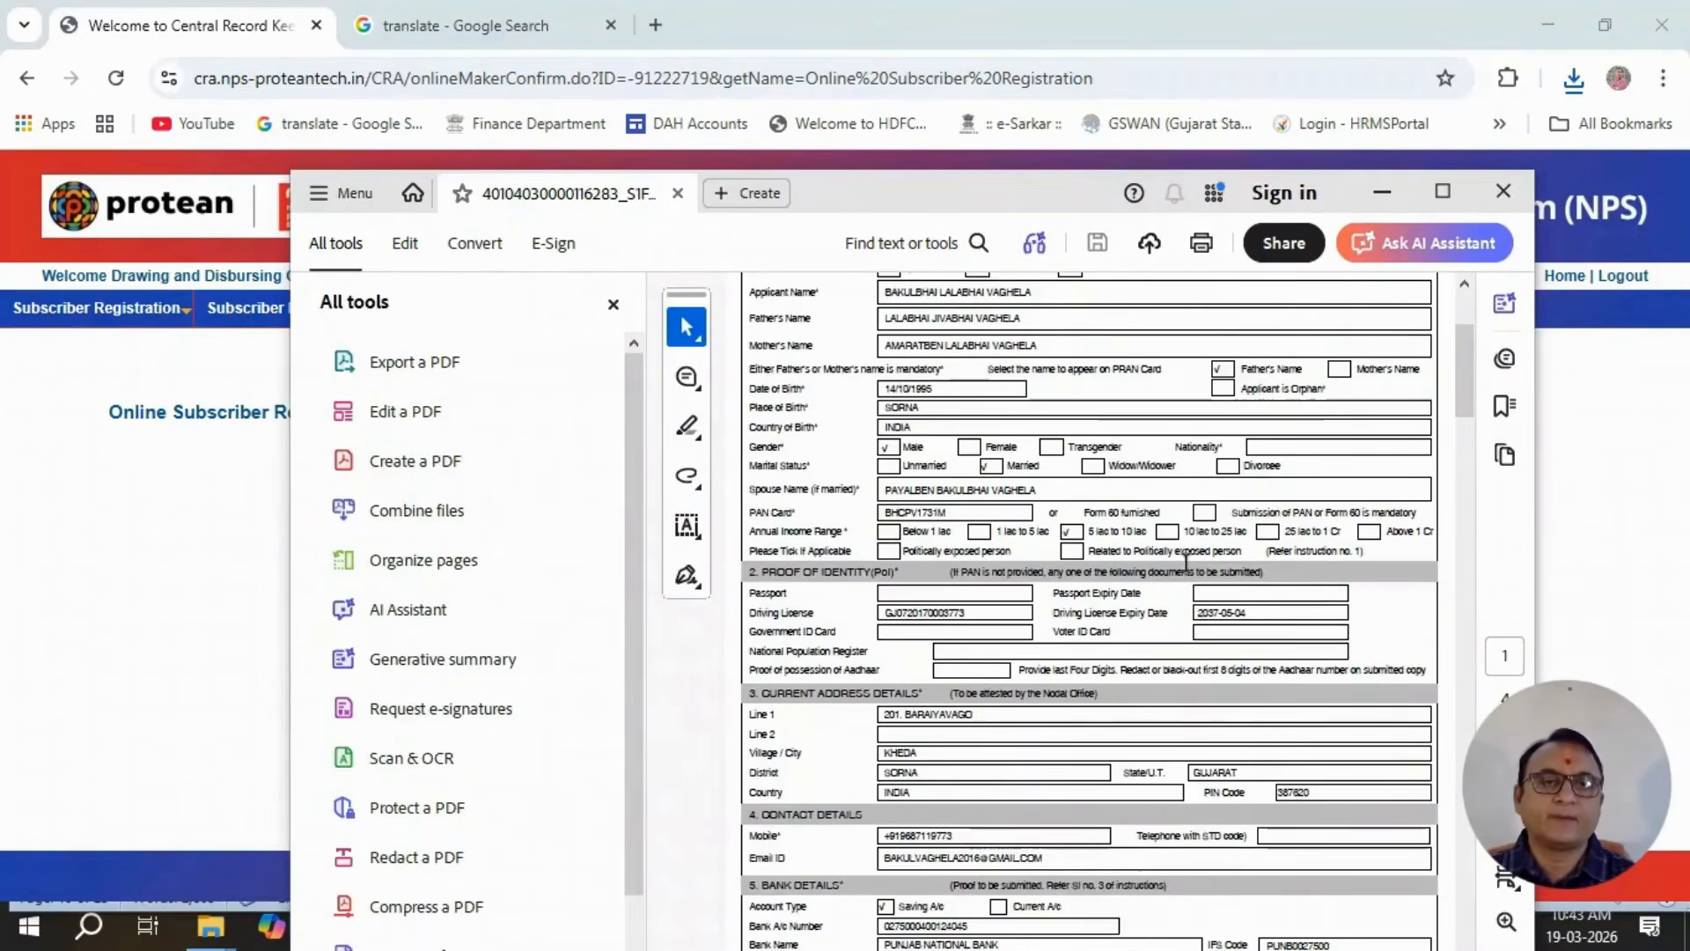
scroll(1186, 564, down, 8)
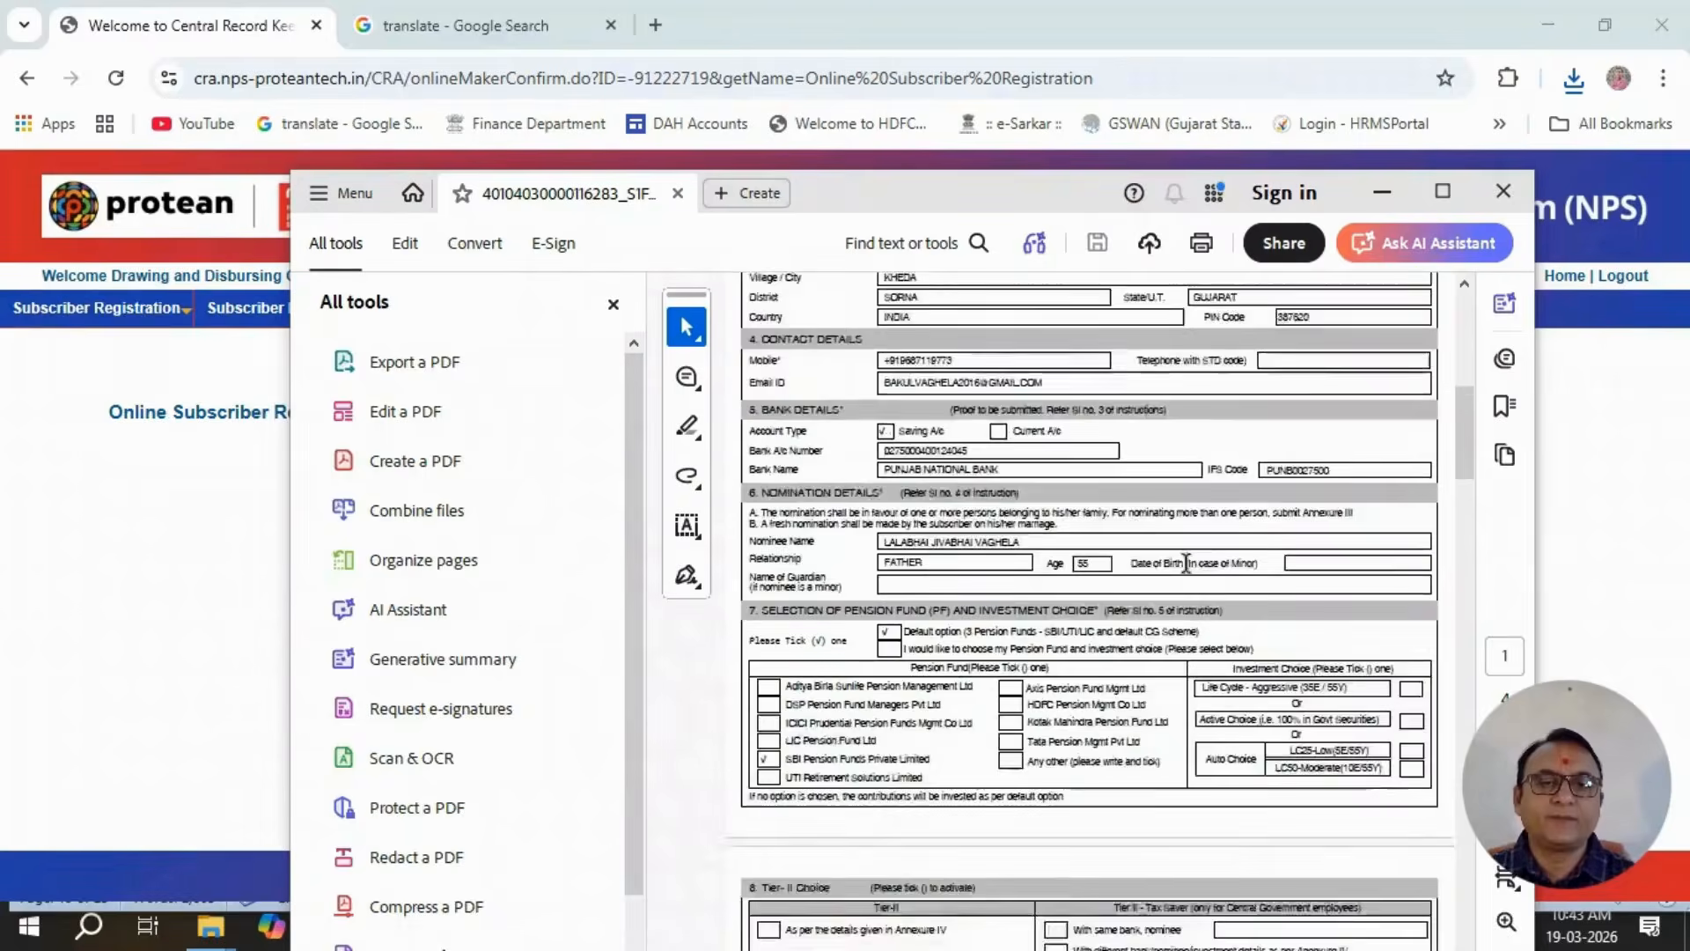
scroll(1186, 564, down, 8)
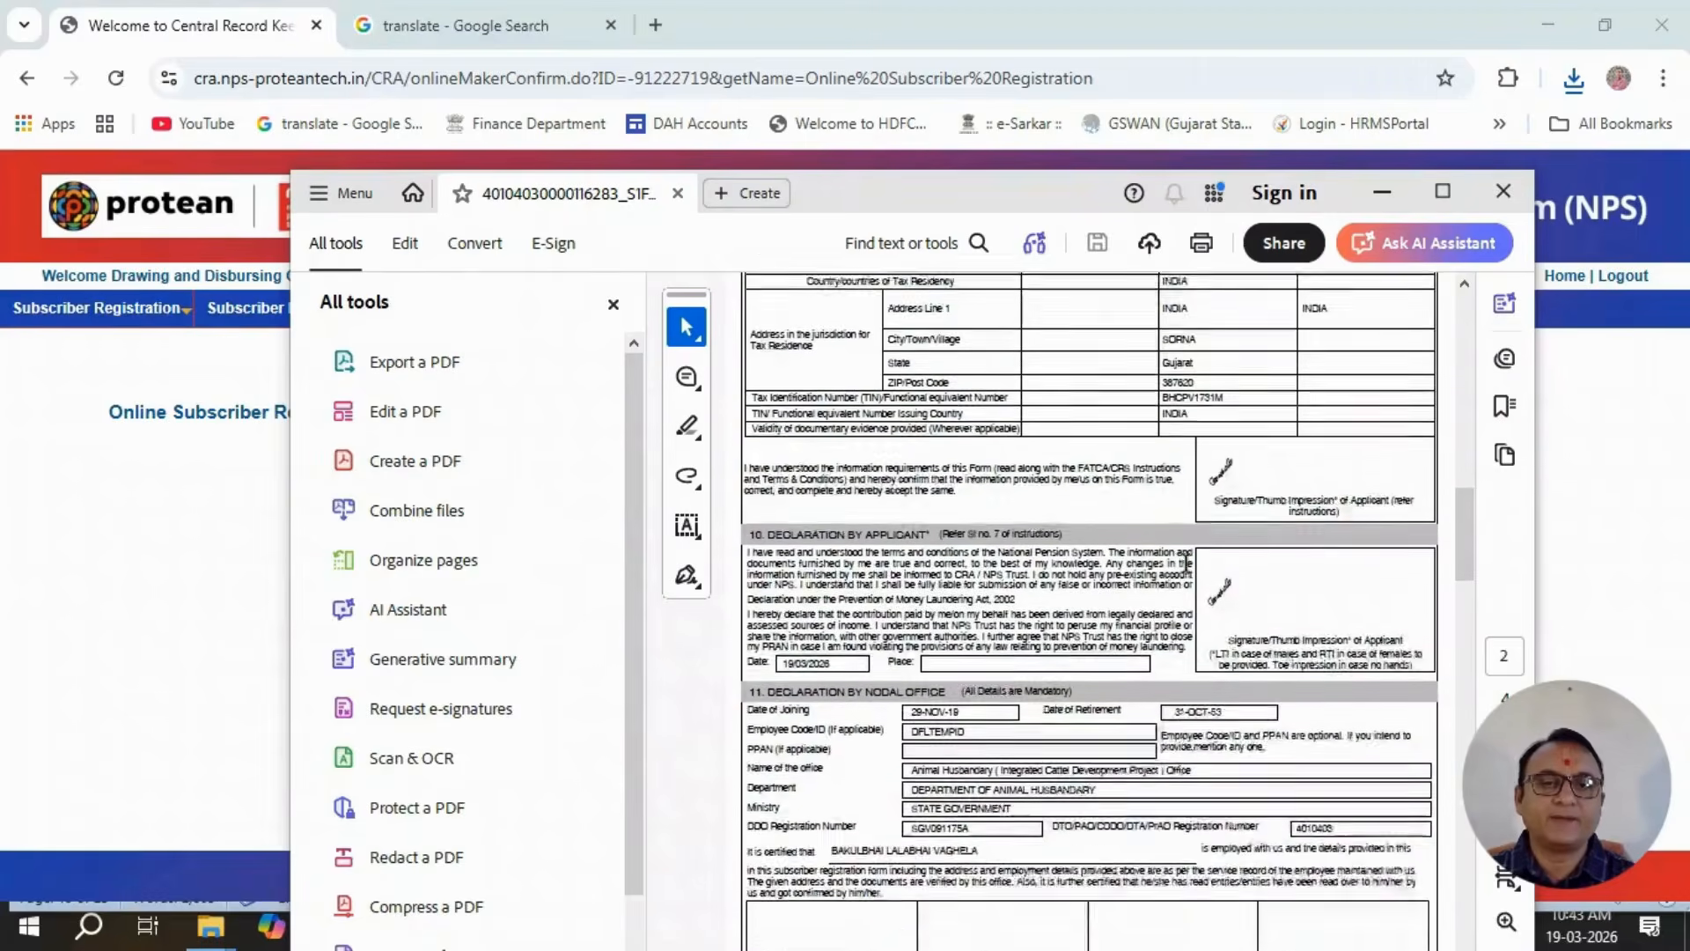
scroll(1186, 568, down, 8)
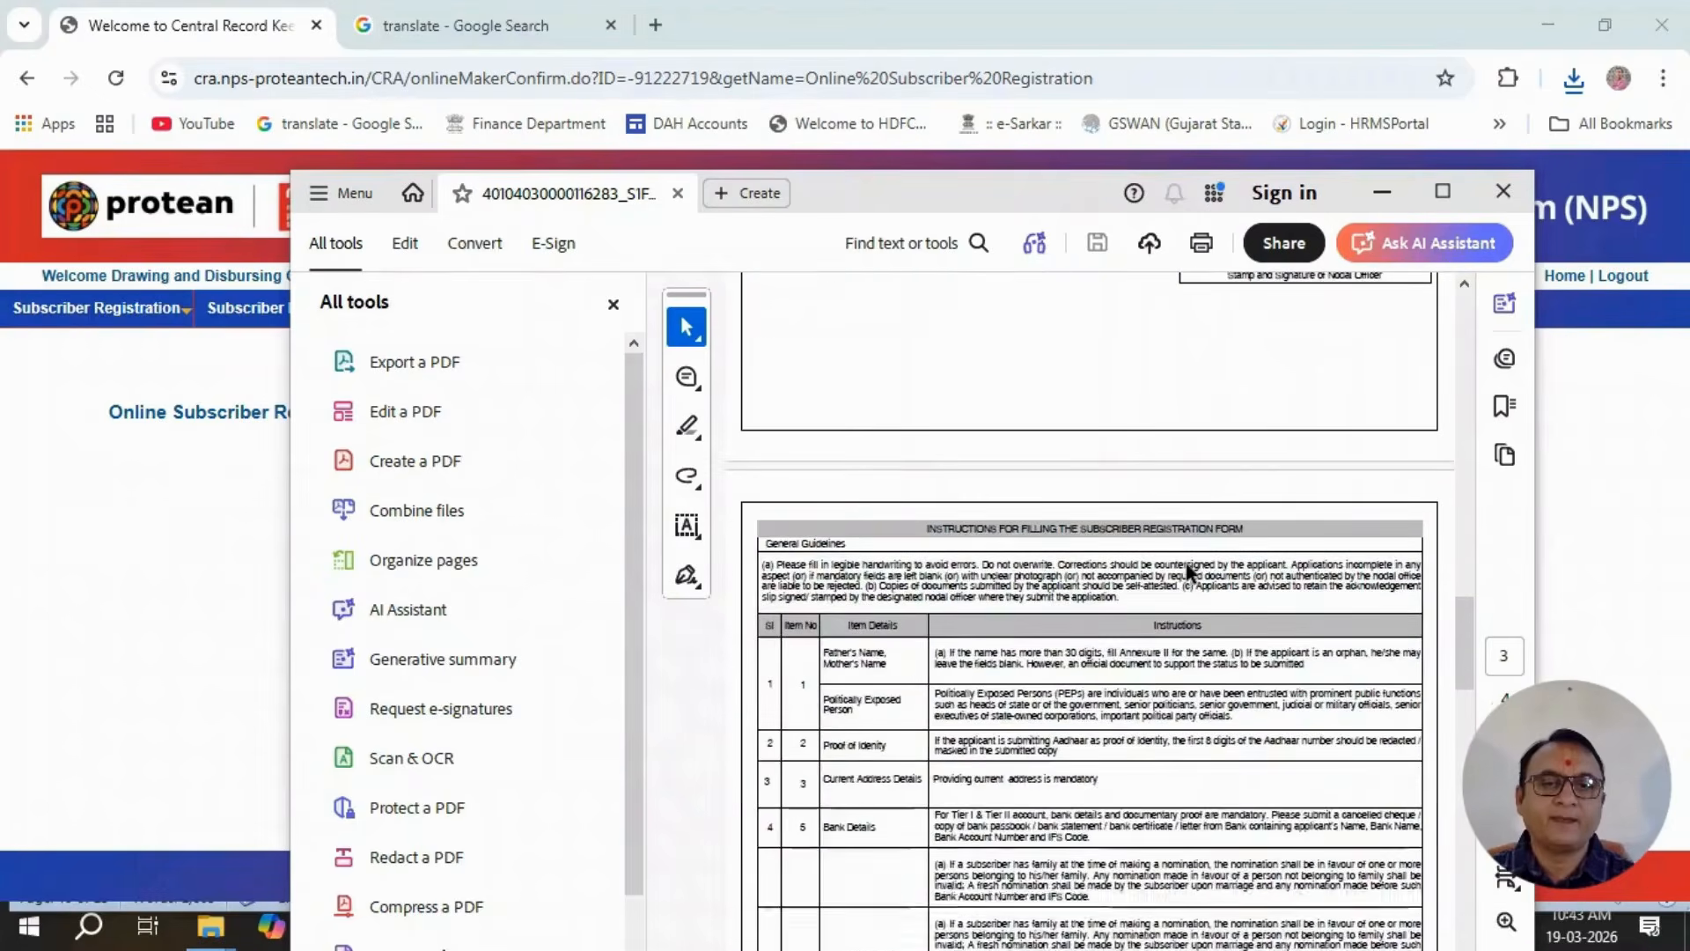
scroll(1186, 563, down, 3)
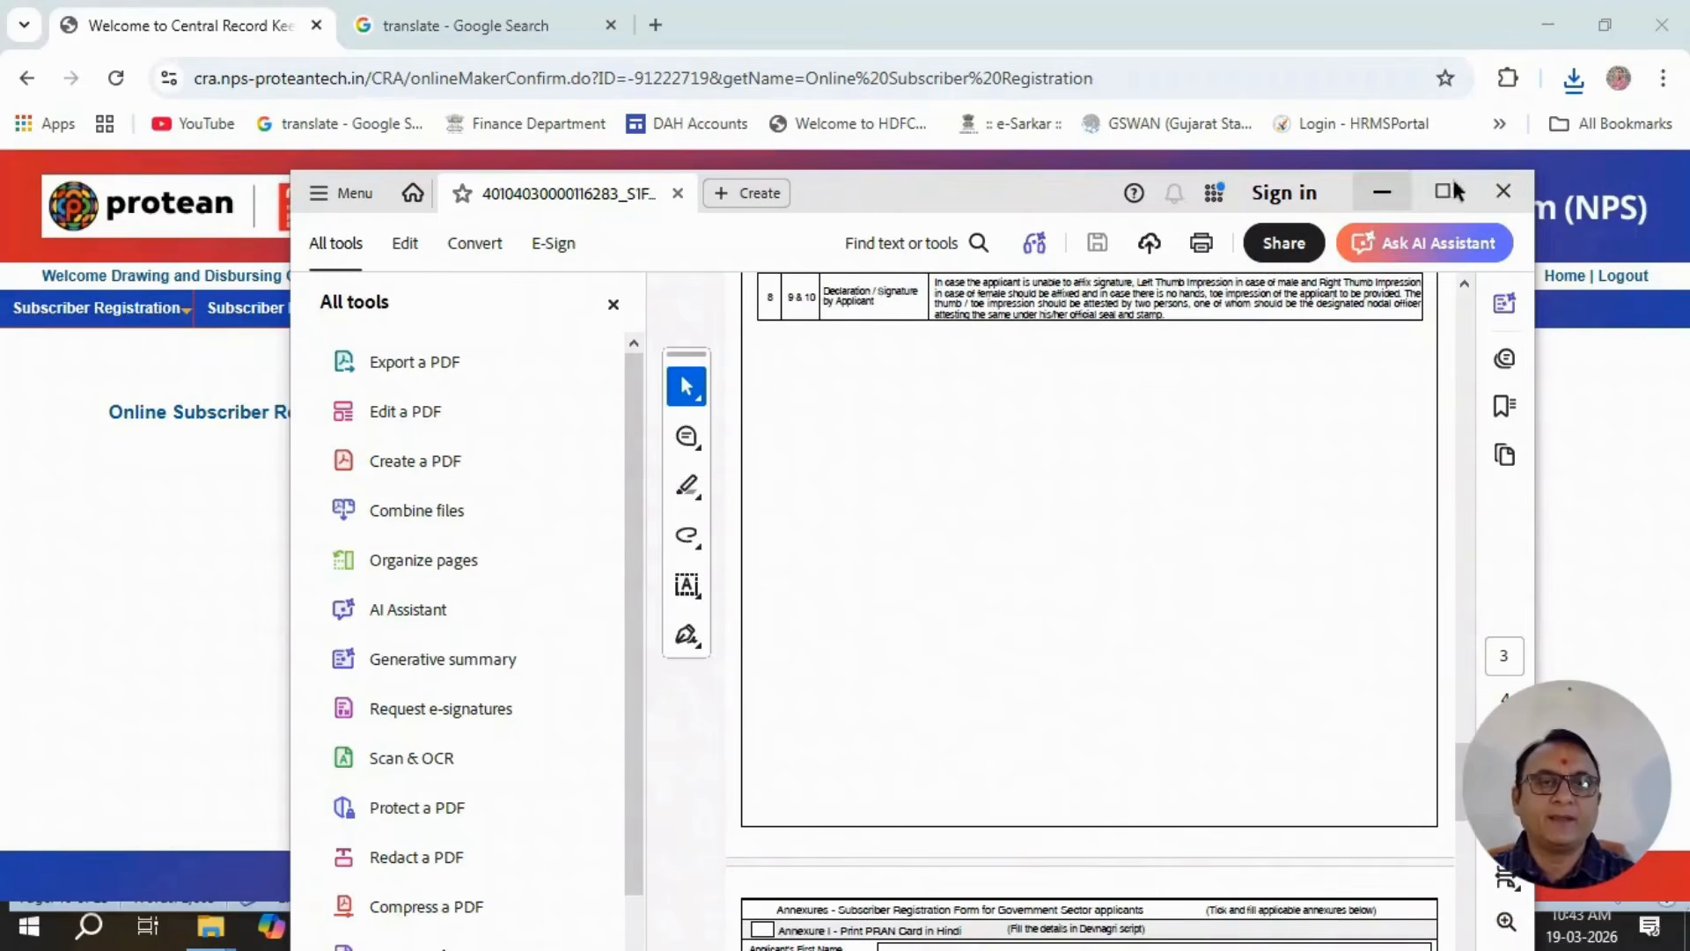
click(1501, 195)
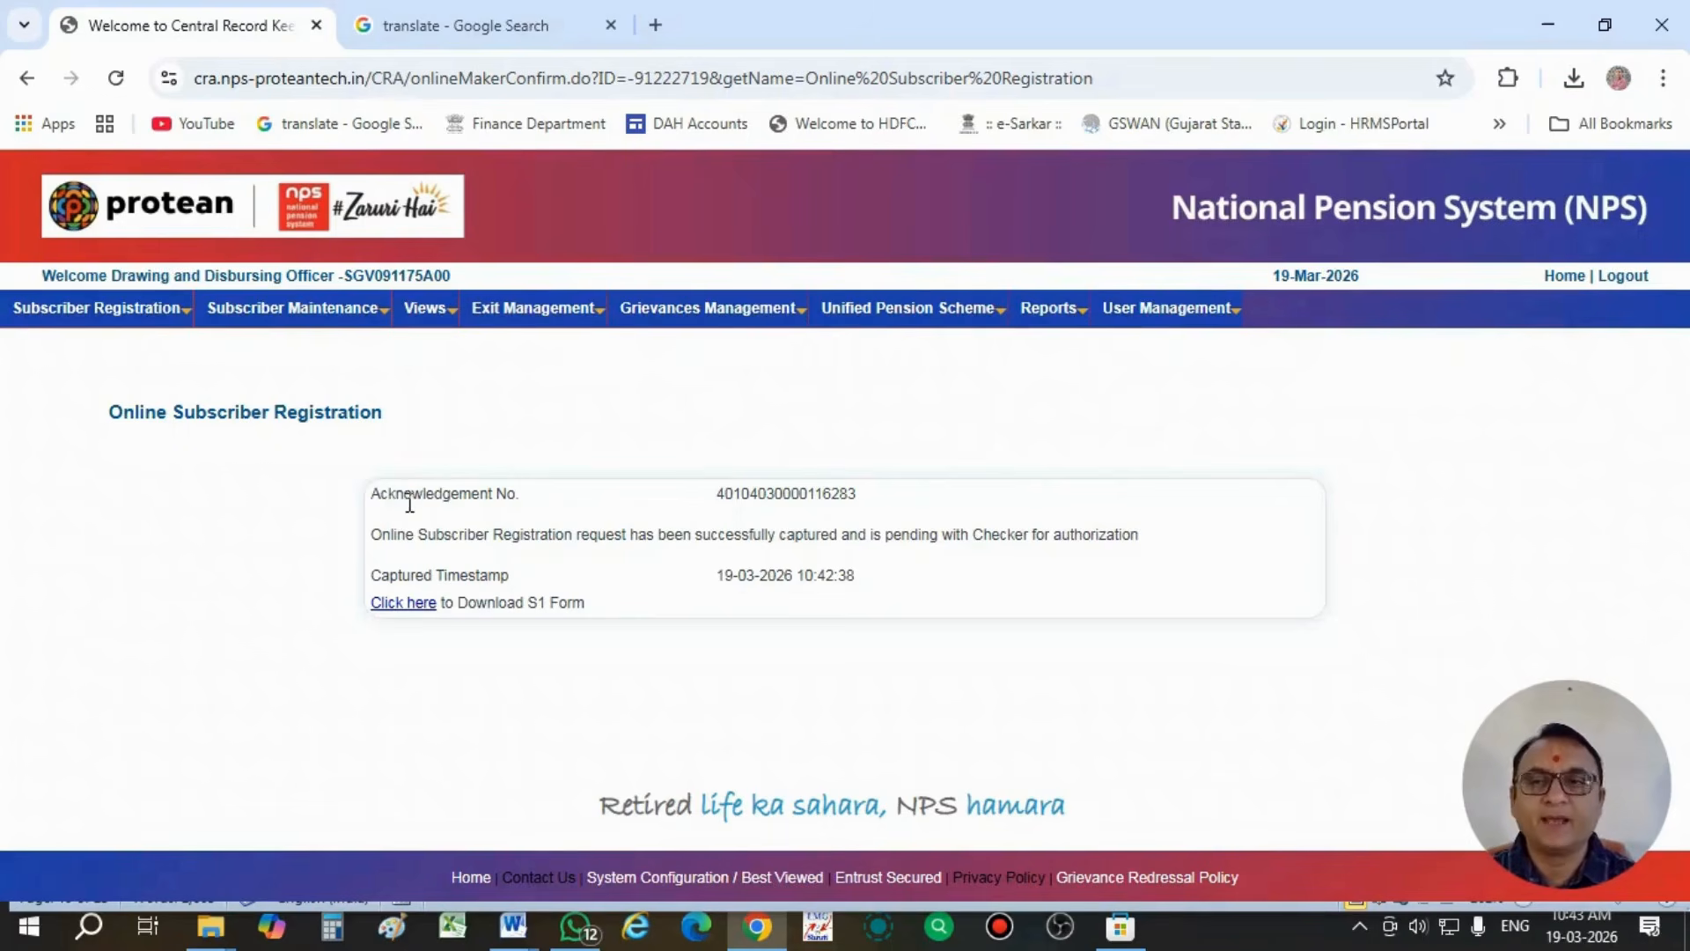
- Highlight the acknowledgement number of the registration and reopen the downloaded S1 form PDF in the browser
drag(371, 492, 900, 508)
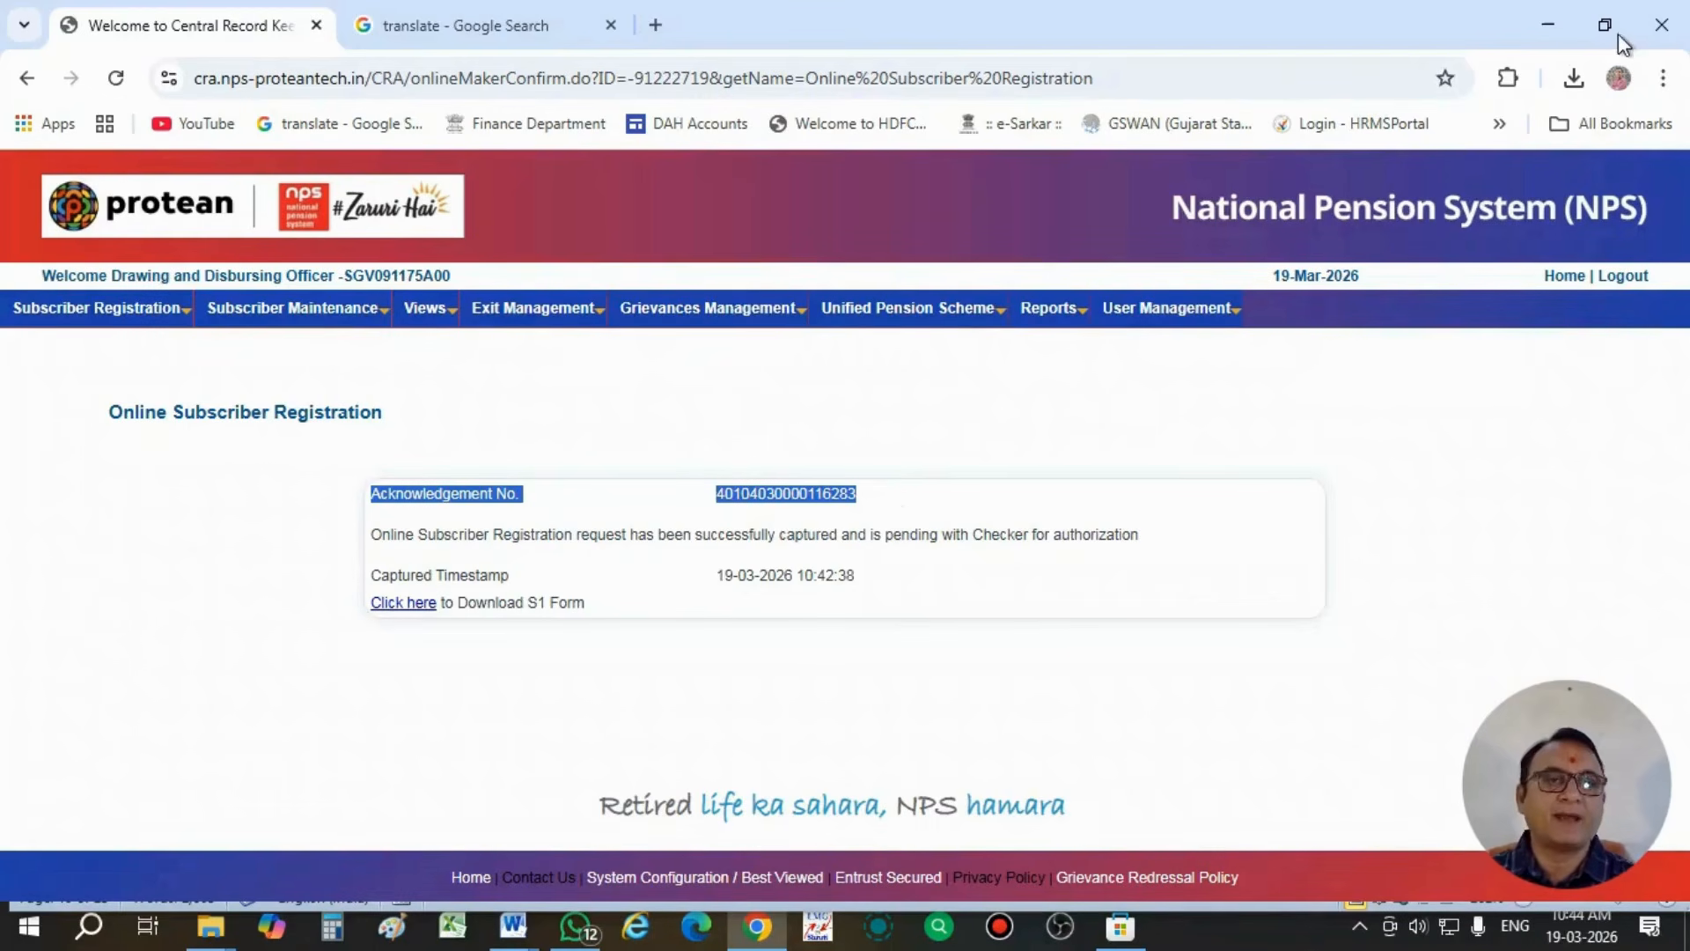
click(1573, 77)
click(1346, 179)
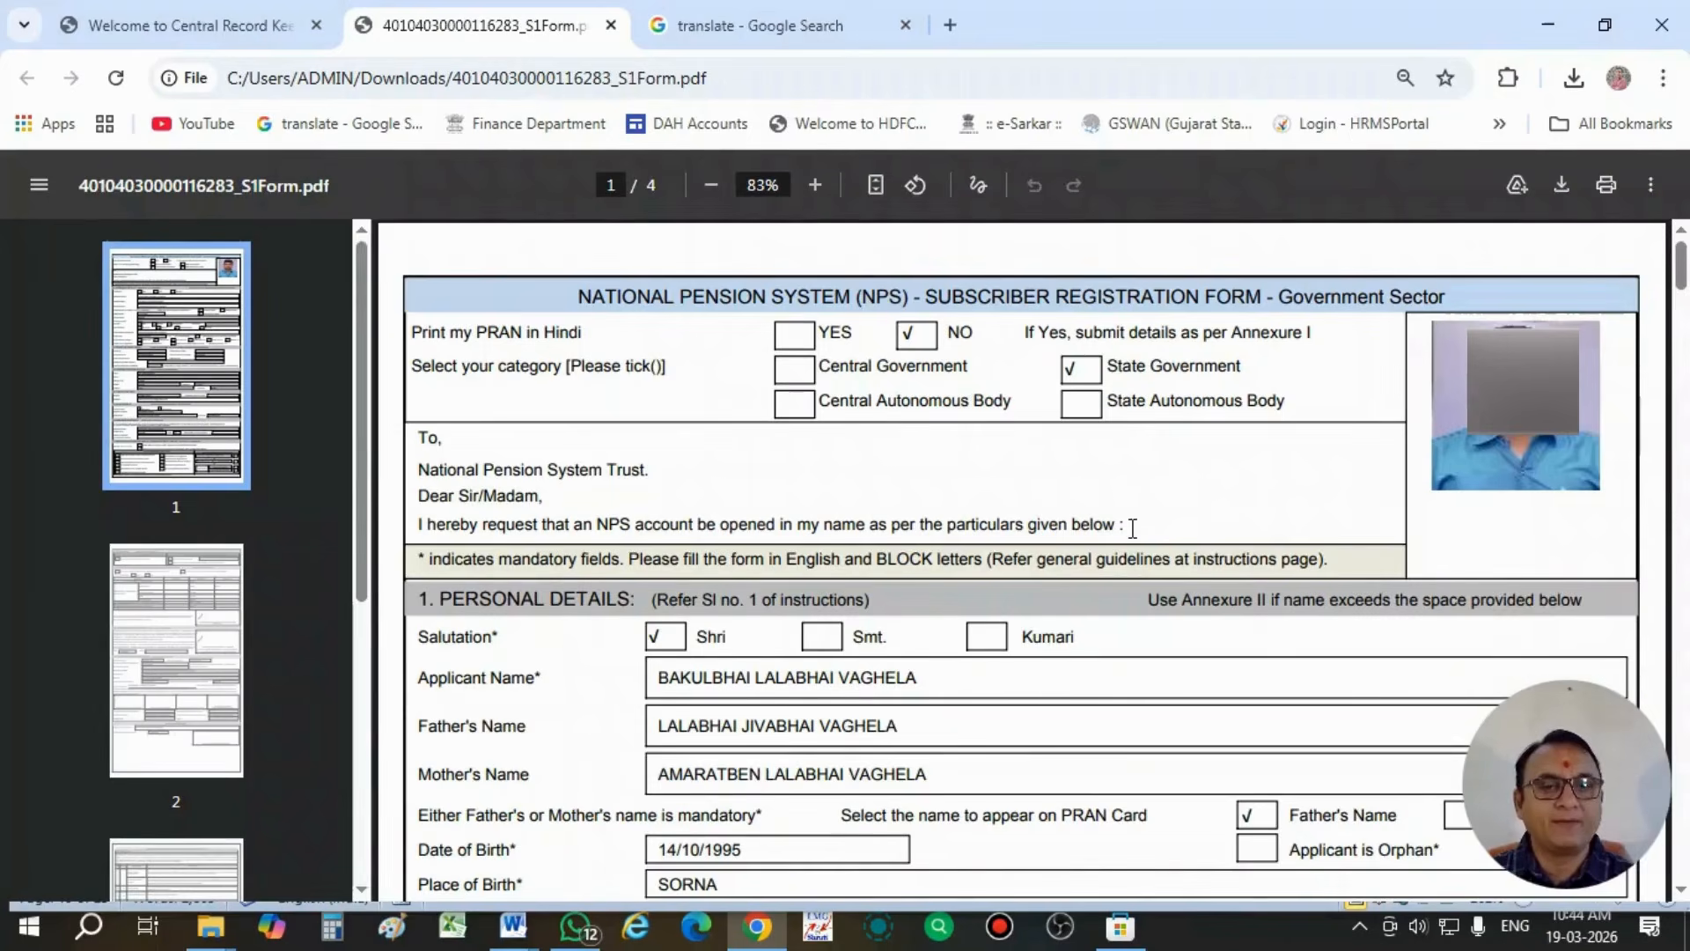
- Examine the S1 form's applicant signatures, nodal office declaration with stamp boxes, filling instructions and annexures
scroll(1133, 528, down, 15)
scroll(1132, 530, down, 20)
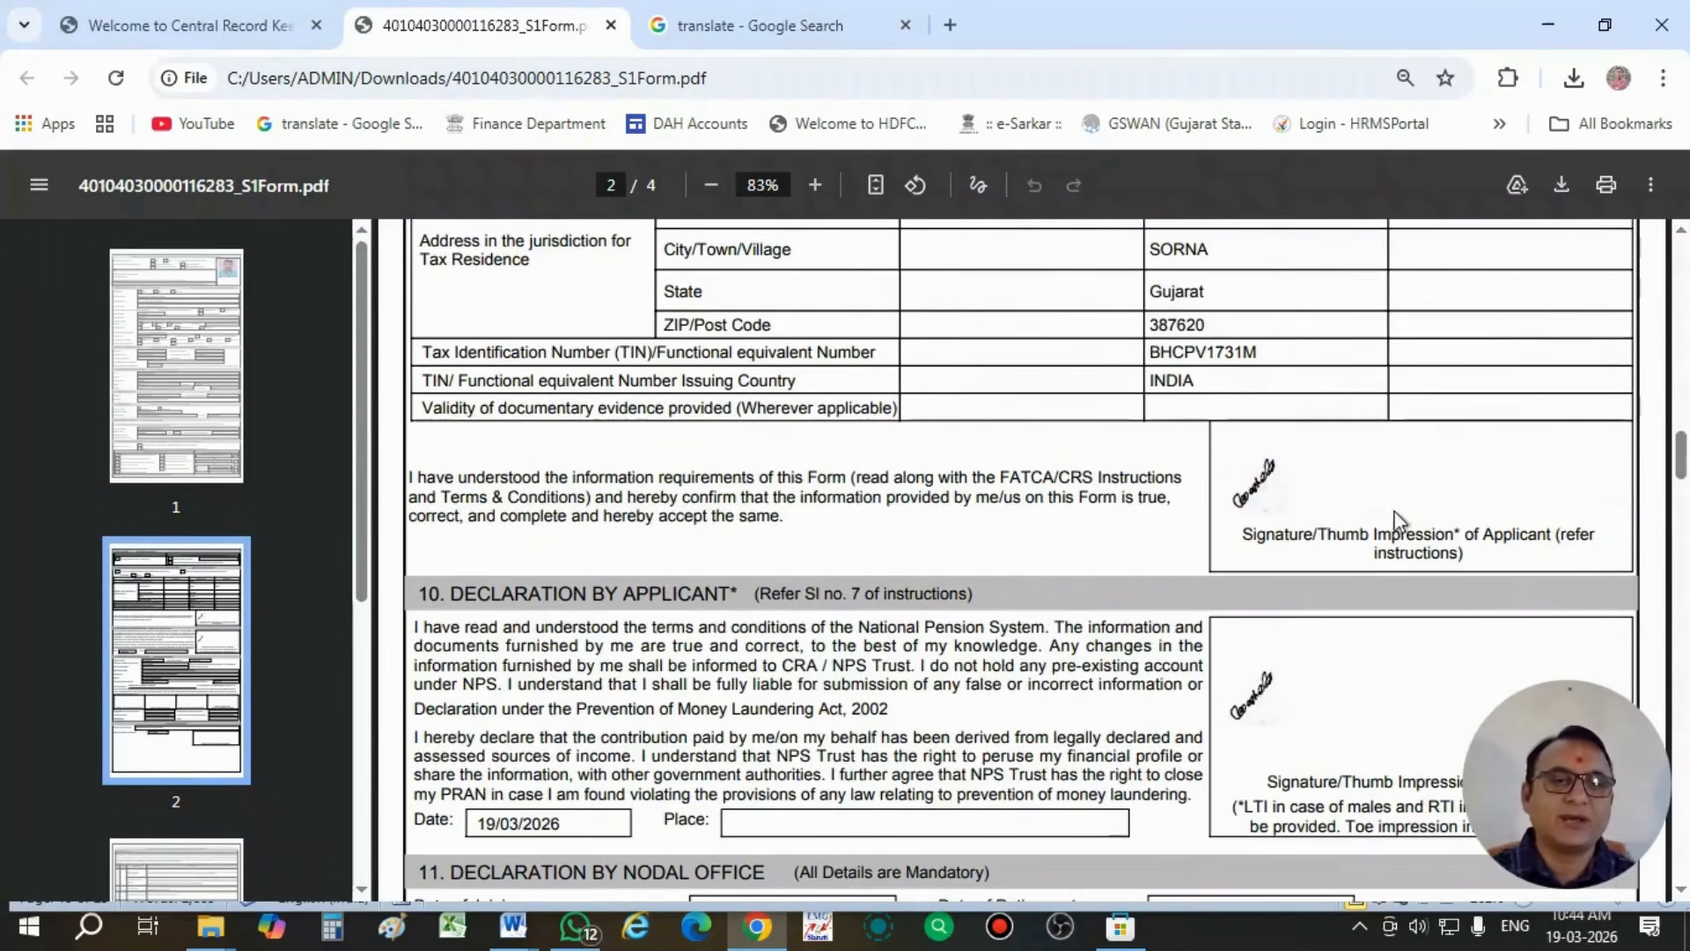
click(1325, 500)
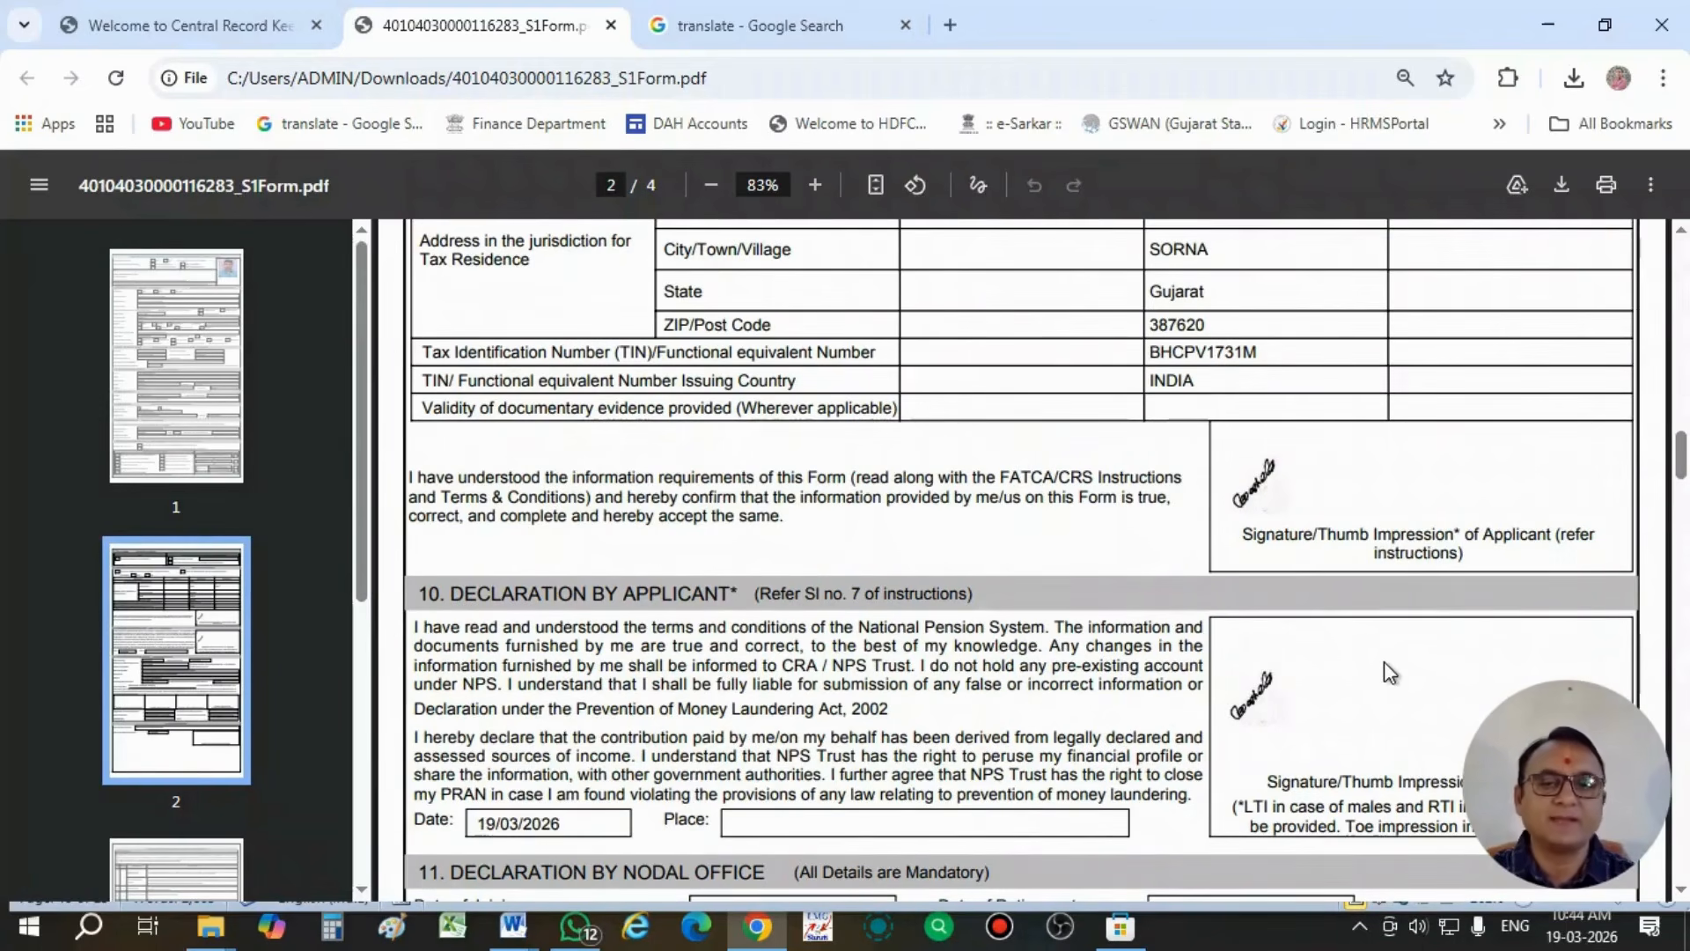
scroll(1384, 662, down, 7)
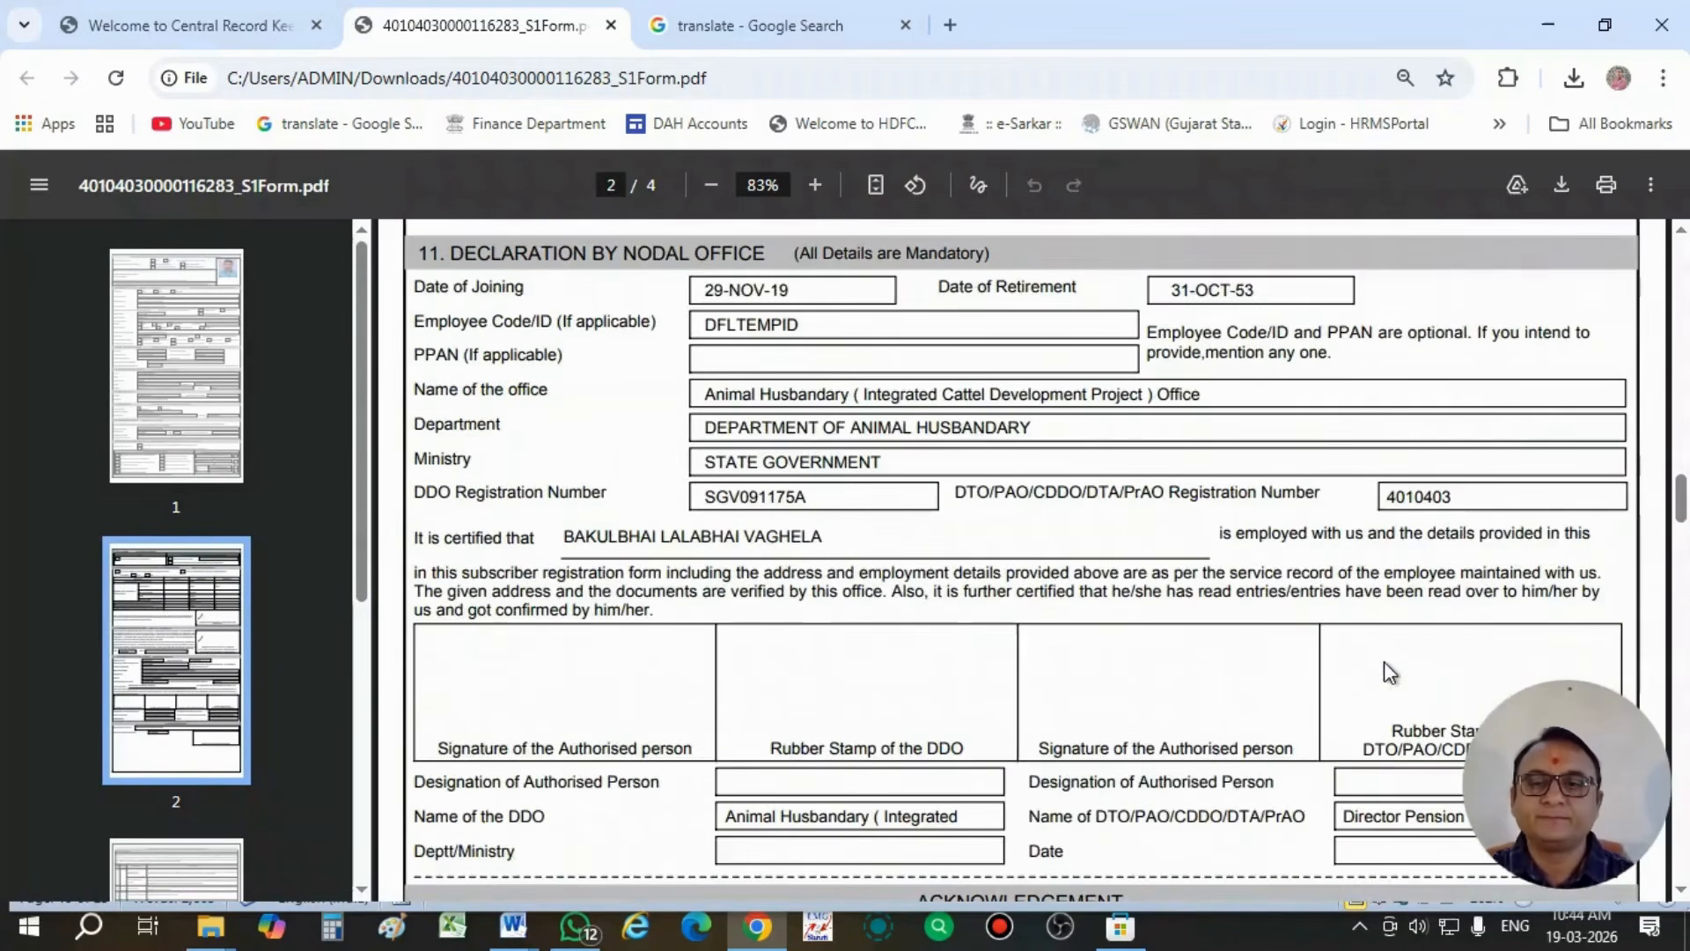
scroll(1384, 662, down, 3)
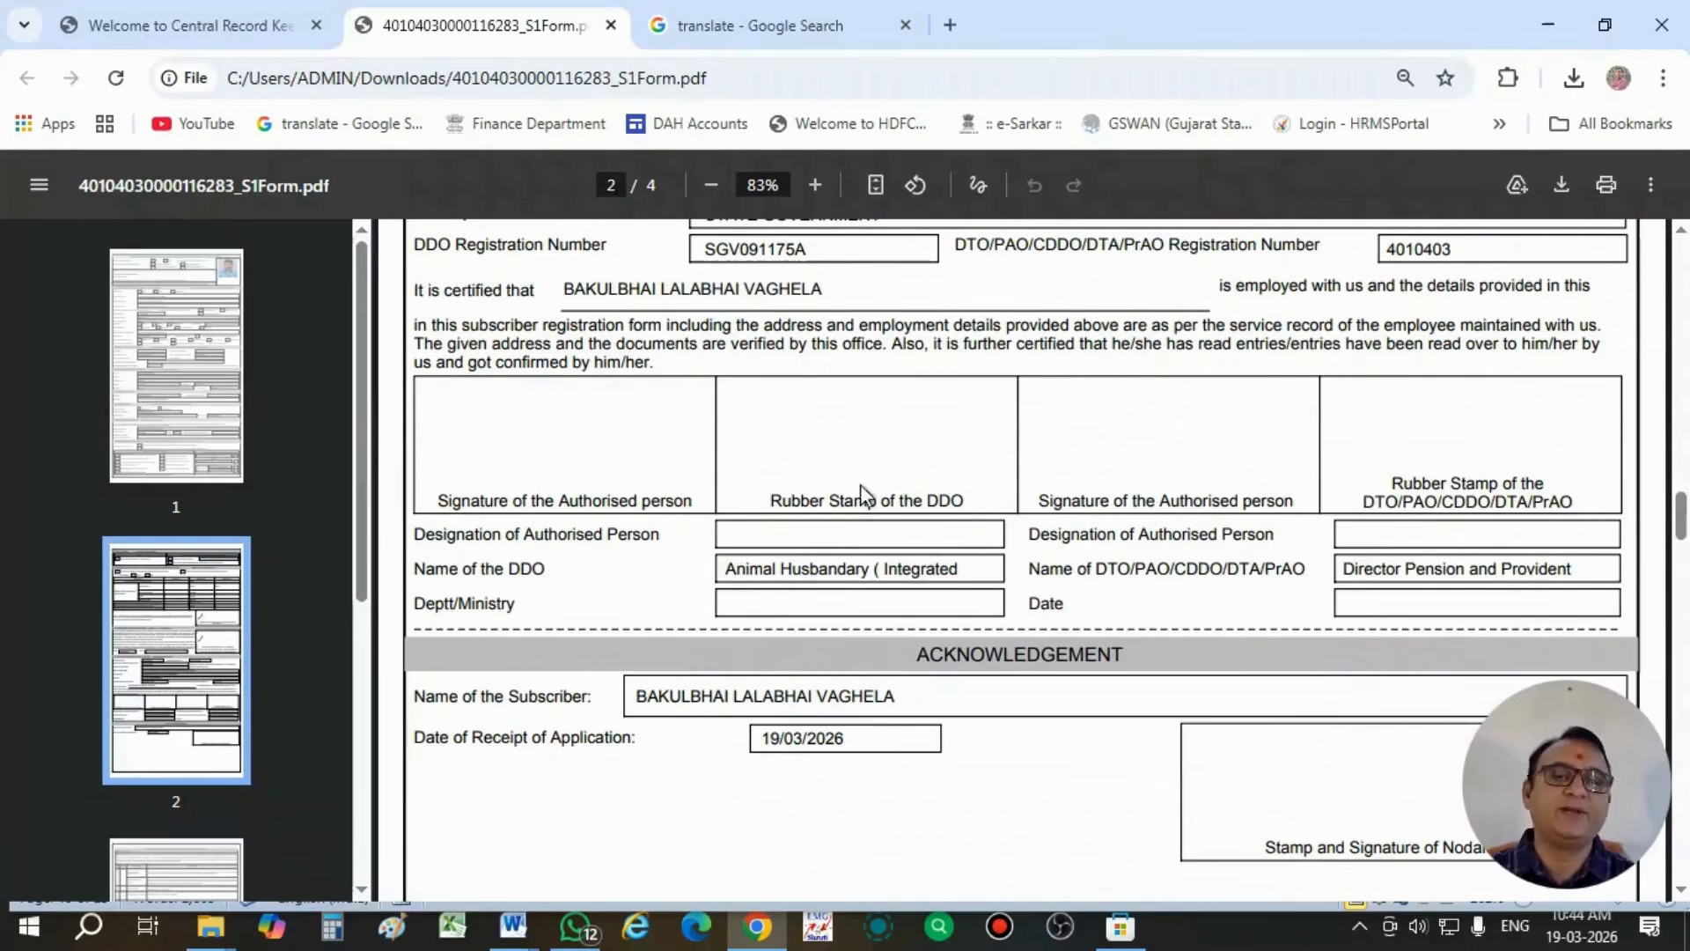
scroll(888, 562, down, 10)
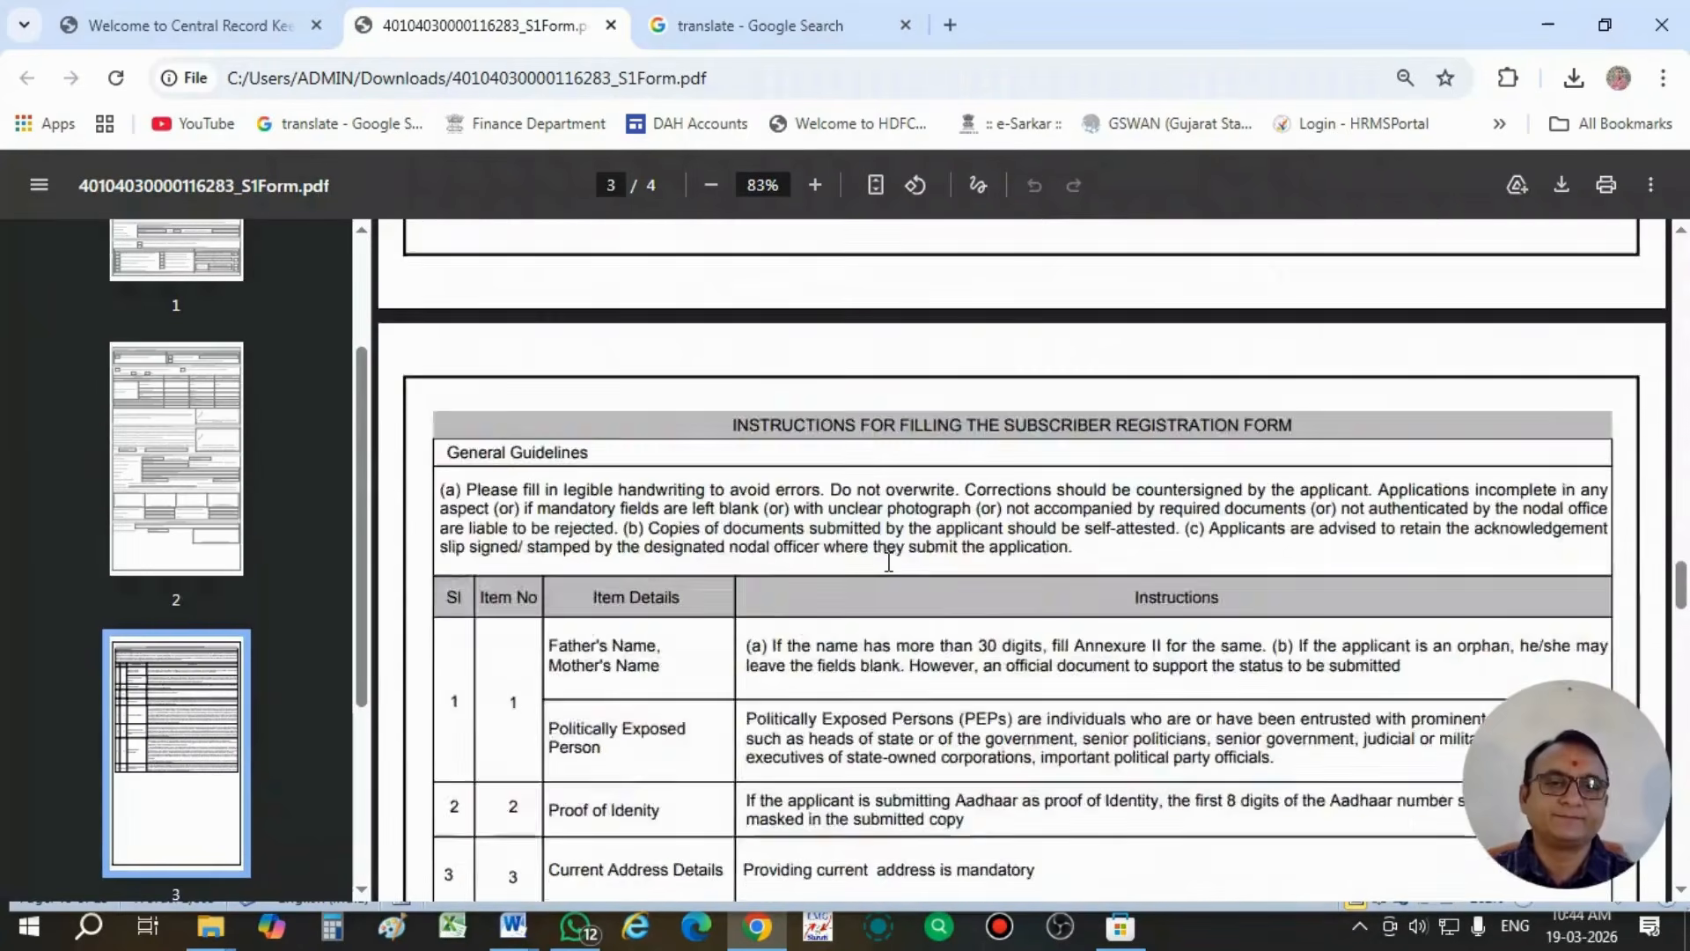
scroll(888, 562, down, 15)
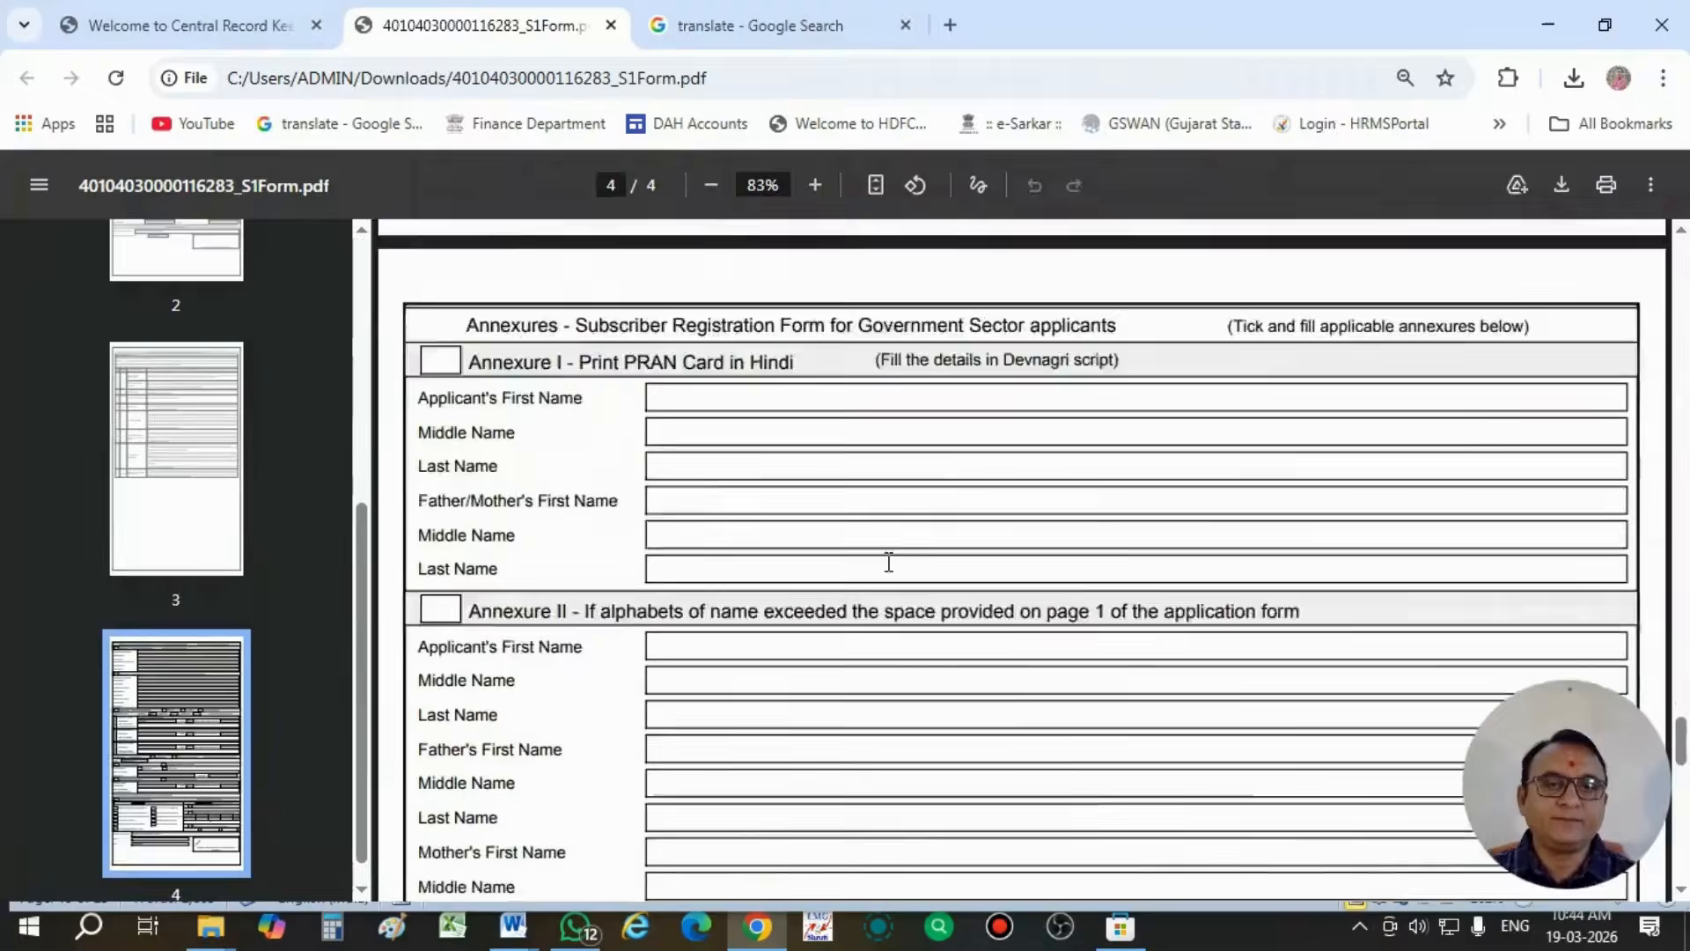
scroll(889, 561, down, 15)
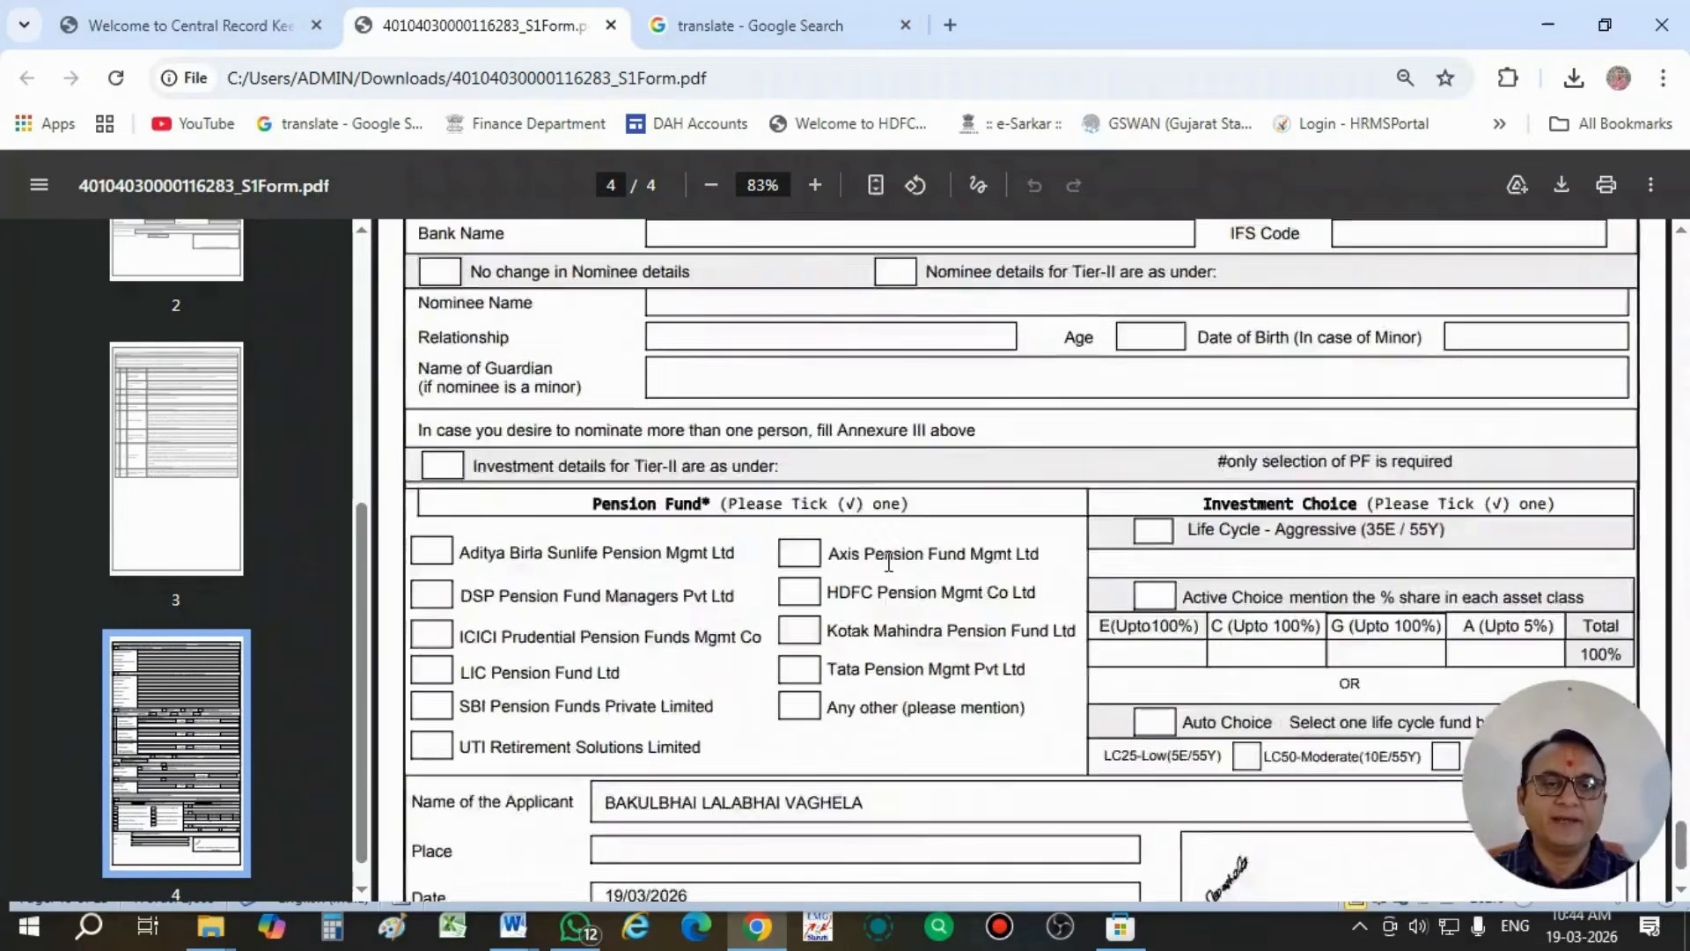
scroll(889, 561, down, 3)
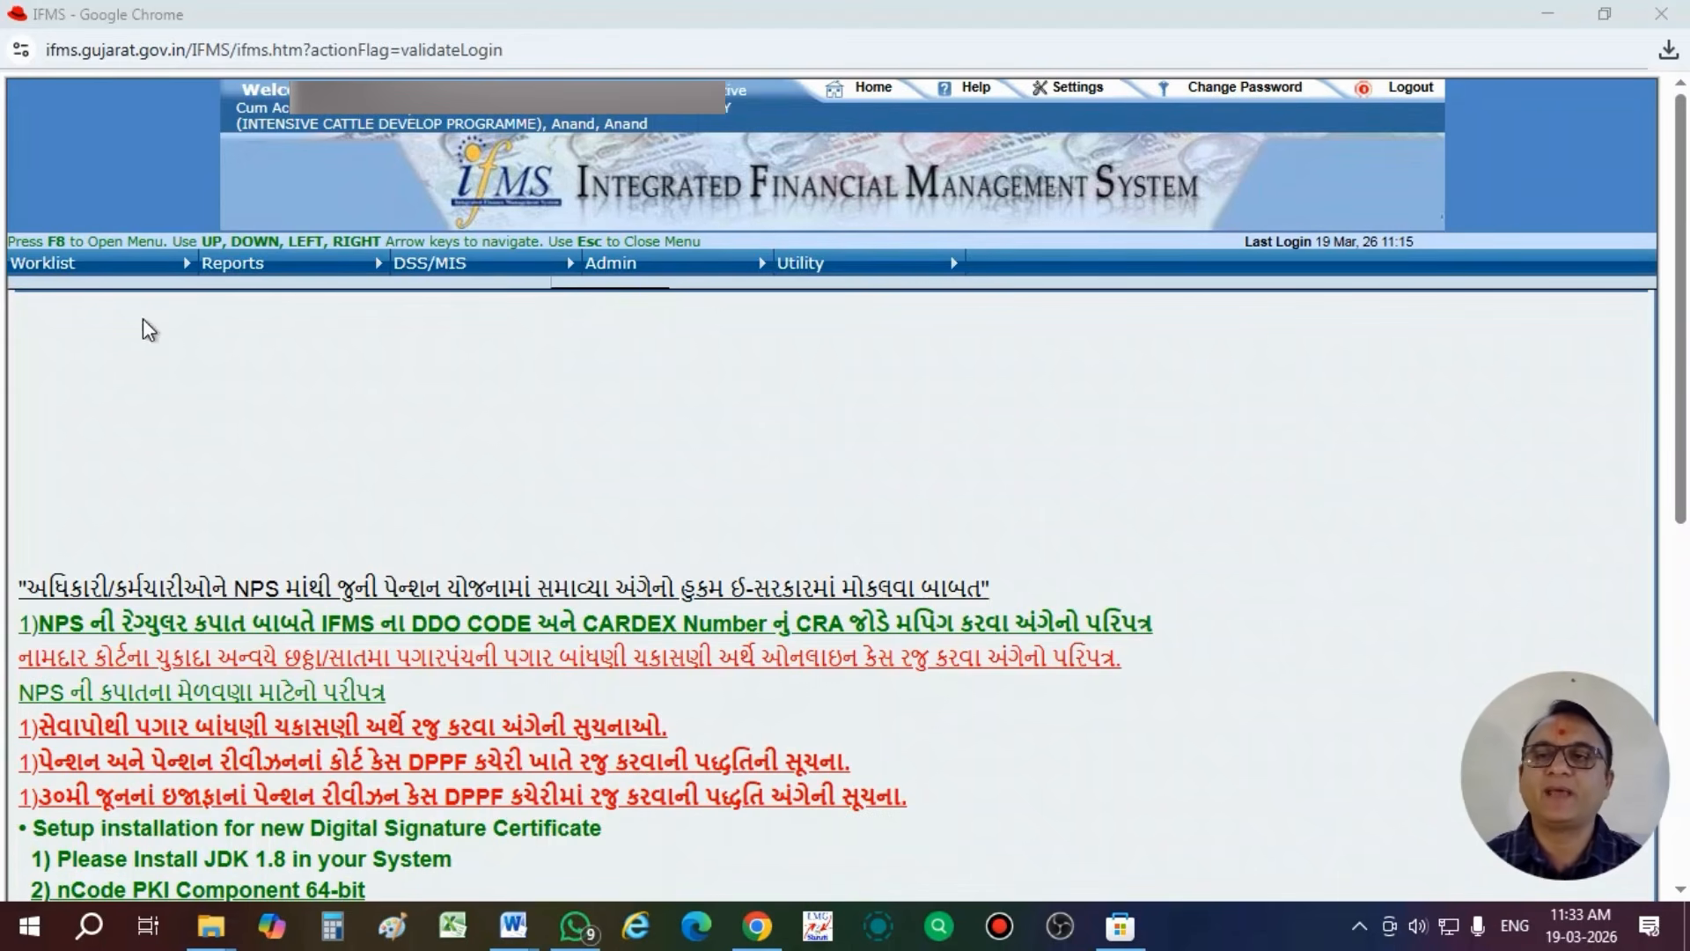
- Switch to the IFMS portal and open the NPS Schedule form from the DPPF worklist
click(110, 264)
mouse_move(129, 291)
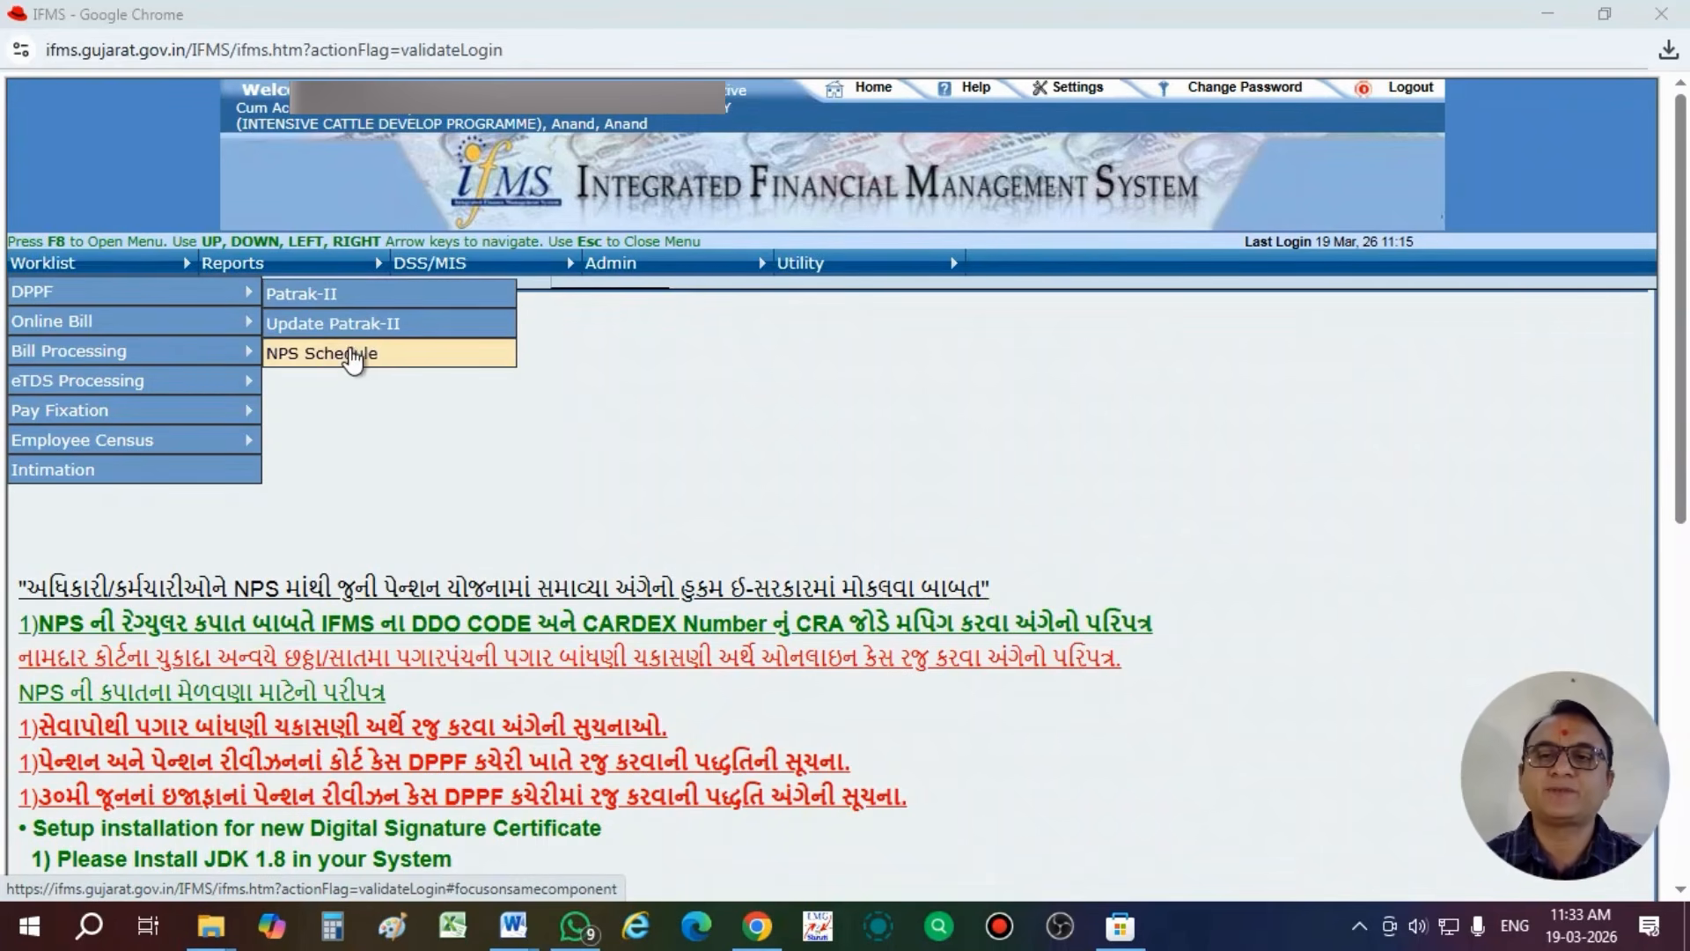
click(353, 355)
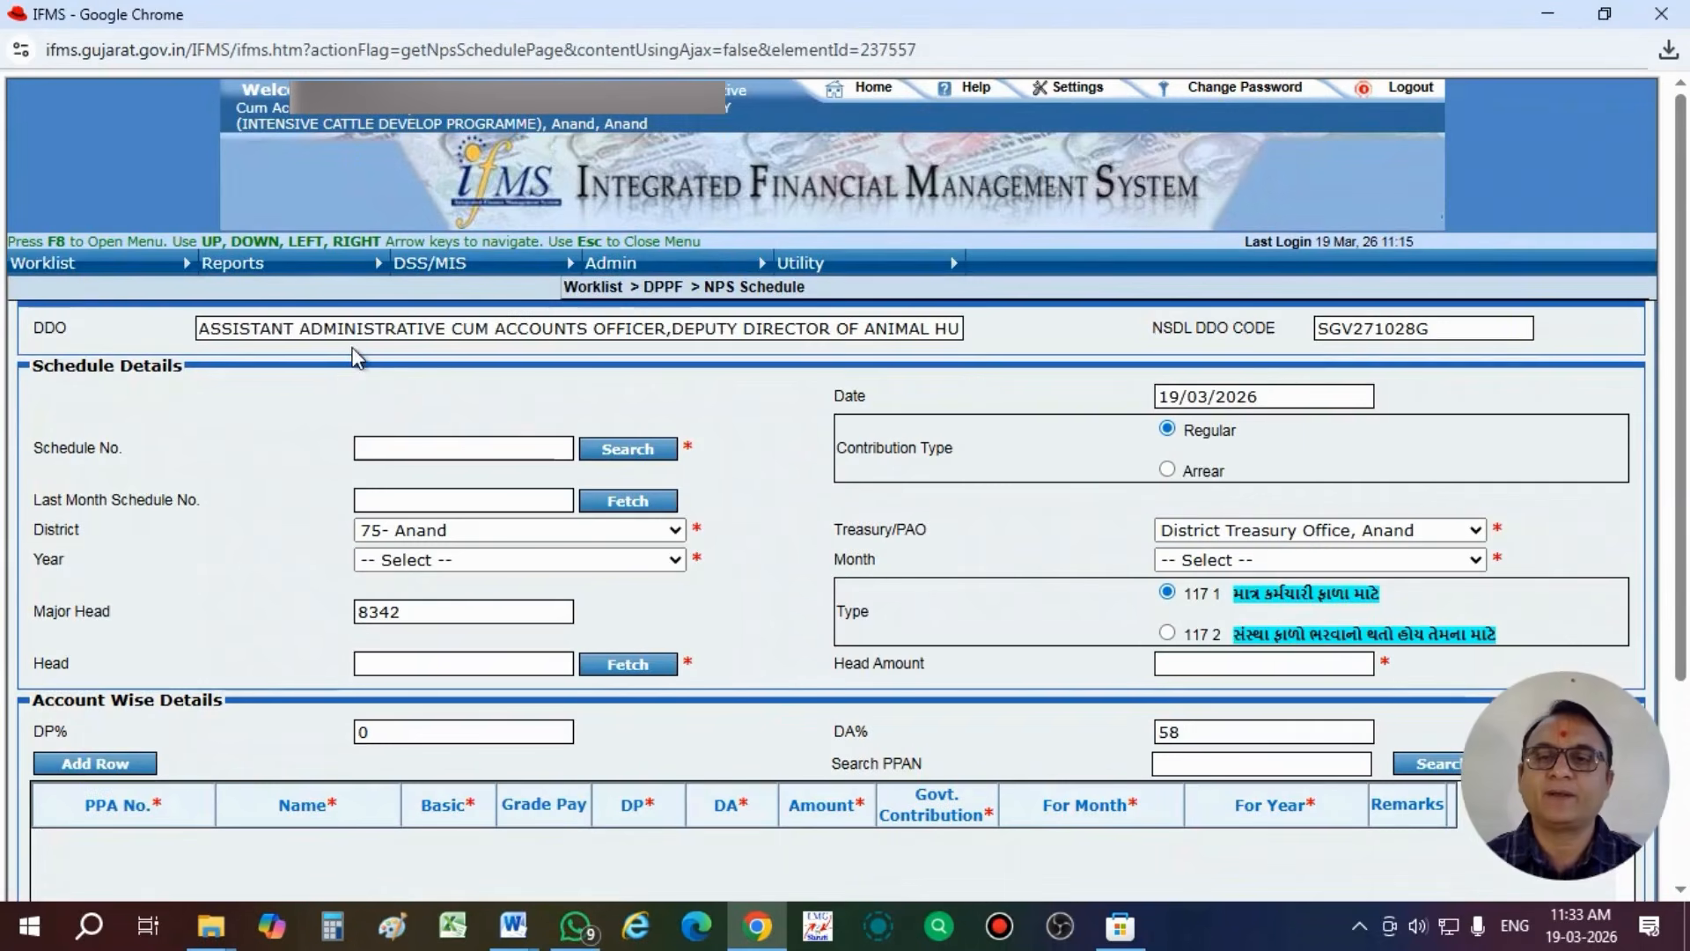
- Set the NPS schedule's year to 2026, its month to Mar and its head to 2403
click(437, 561)
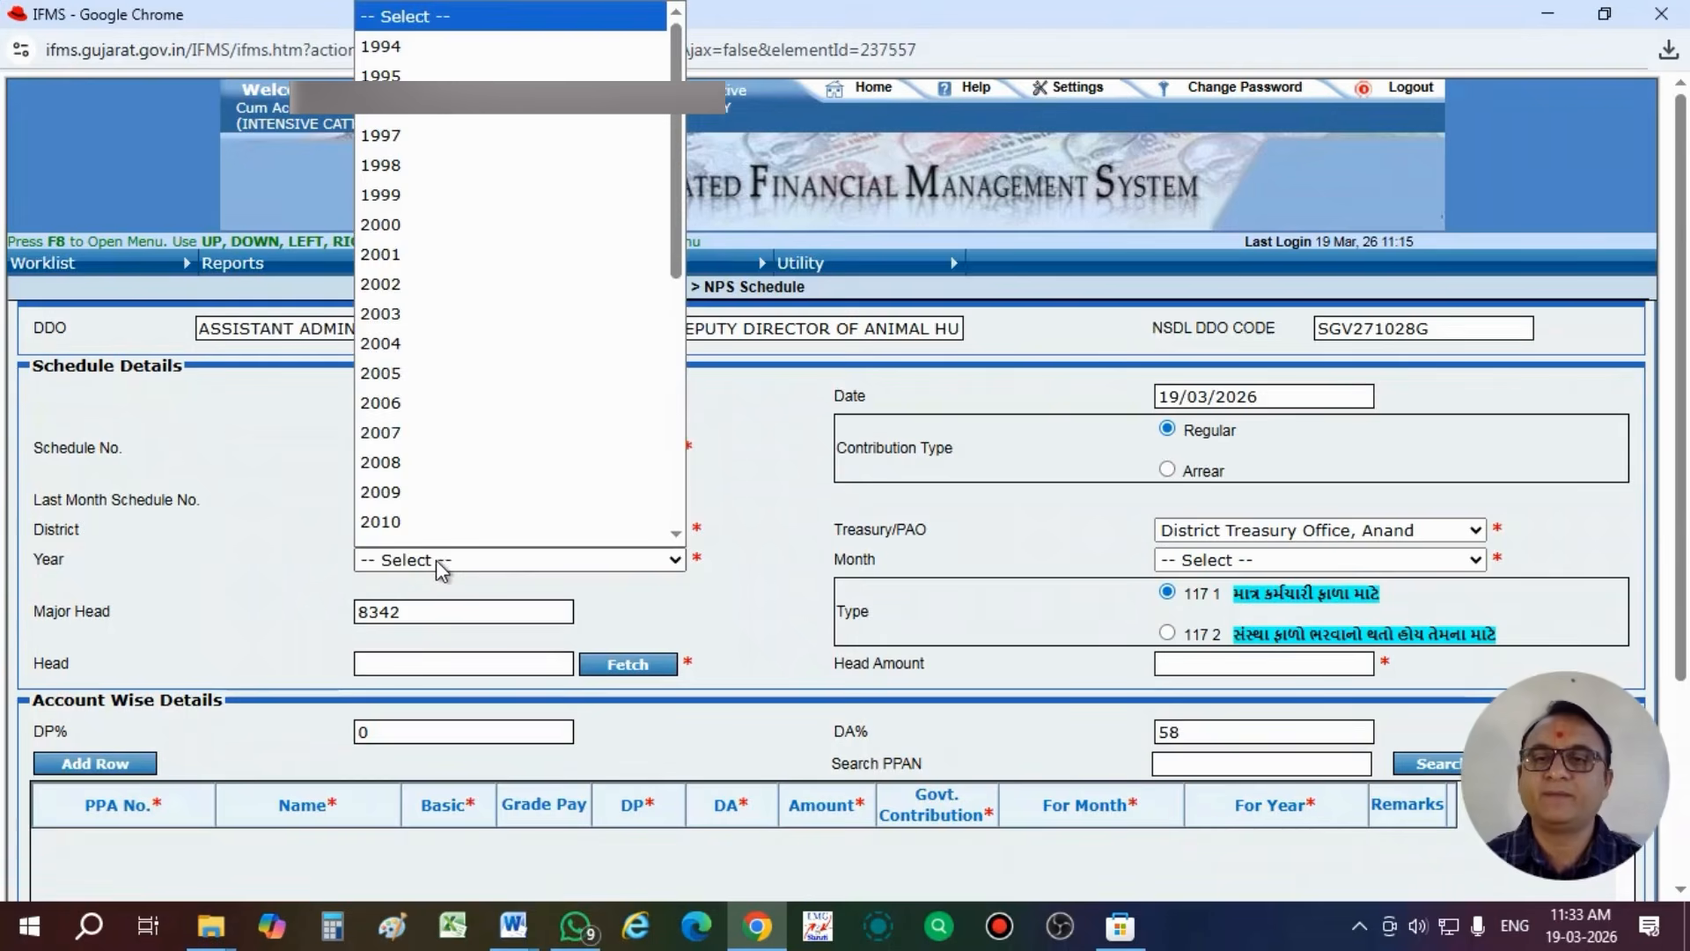
scroll(450, 484, down, 6)
click(423, 467)
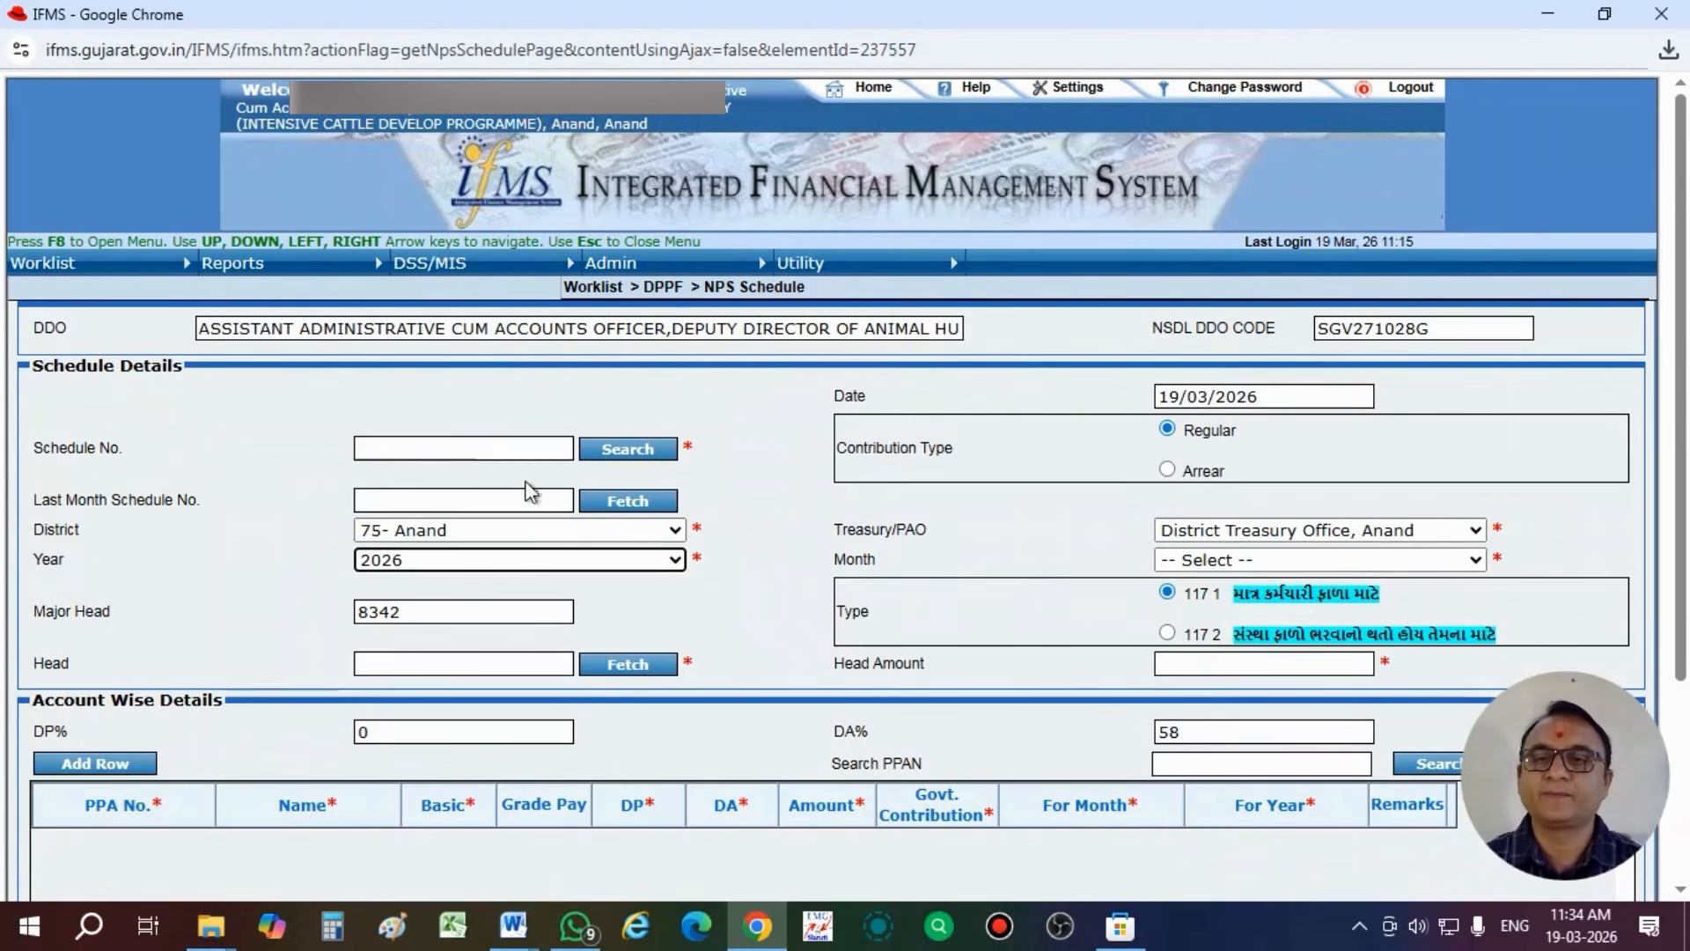
click(1208, 563)
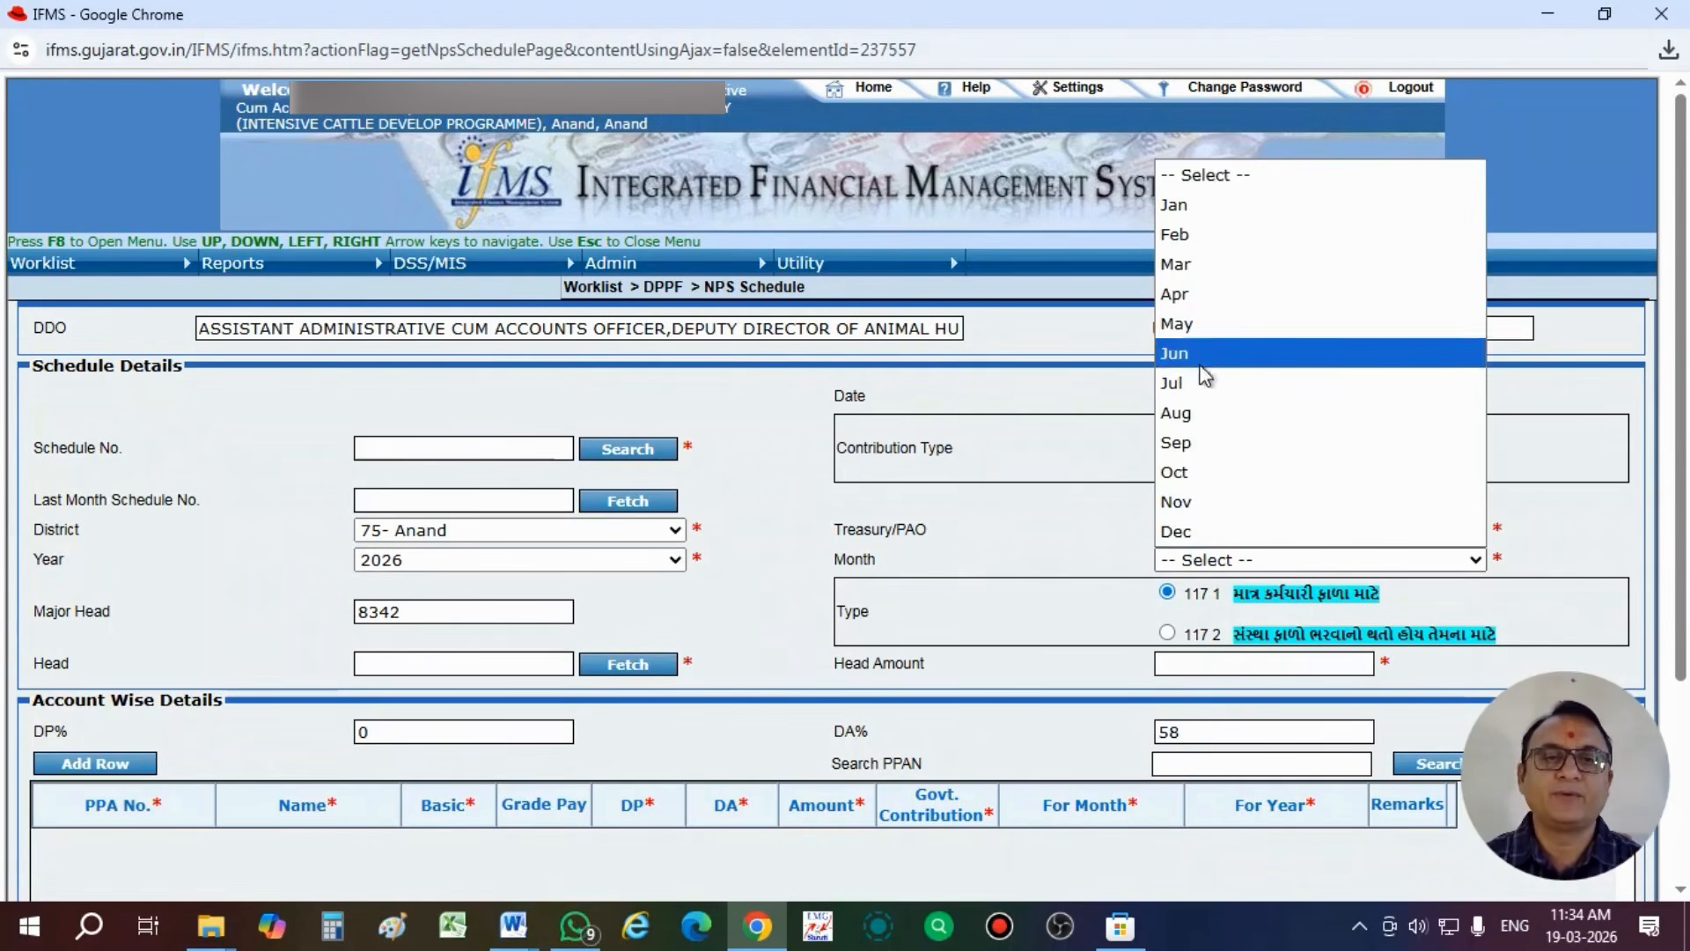
click(1199, 264)
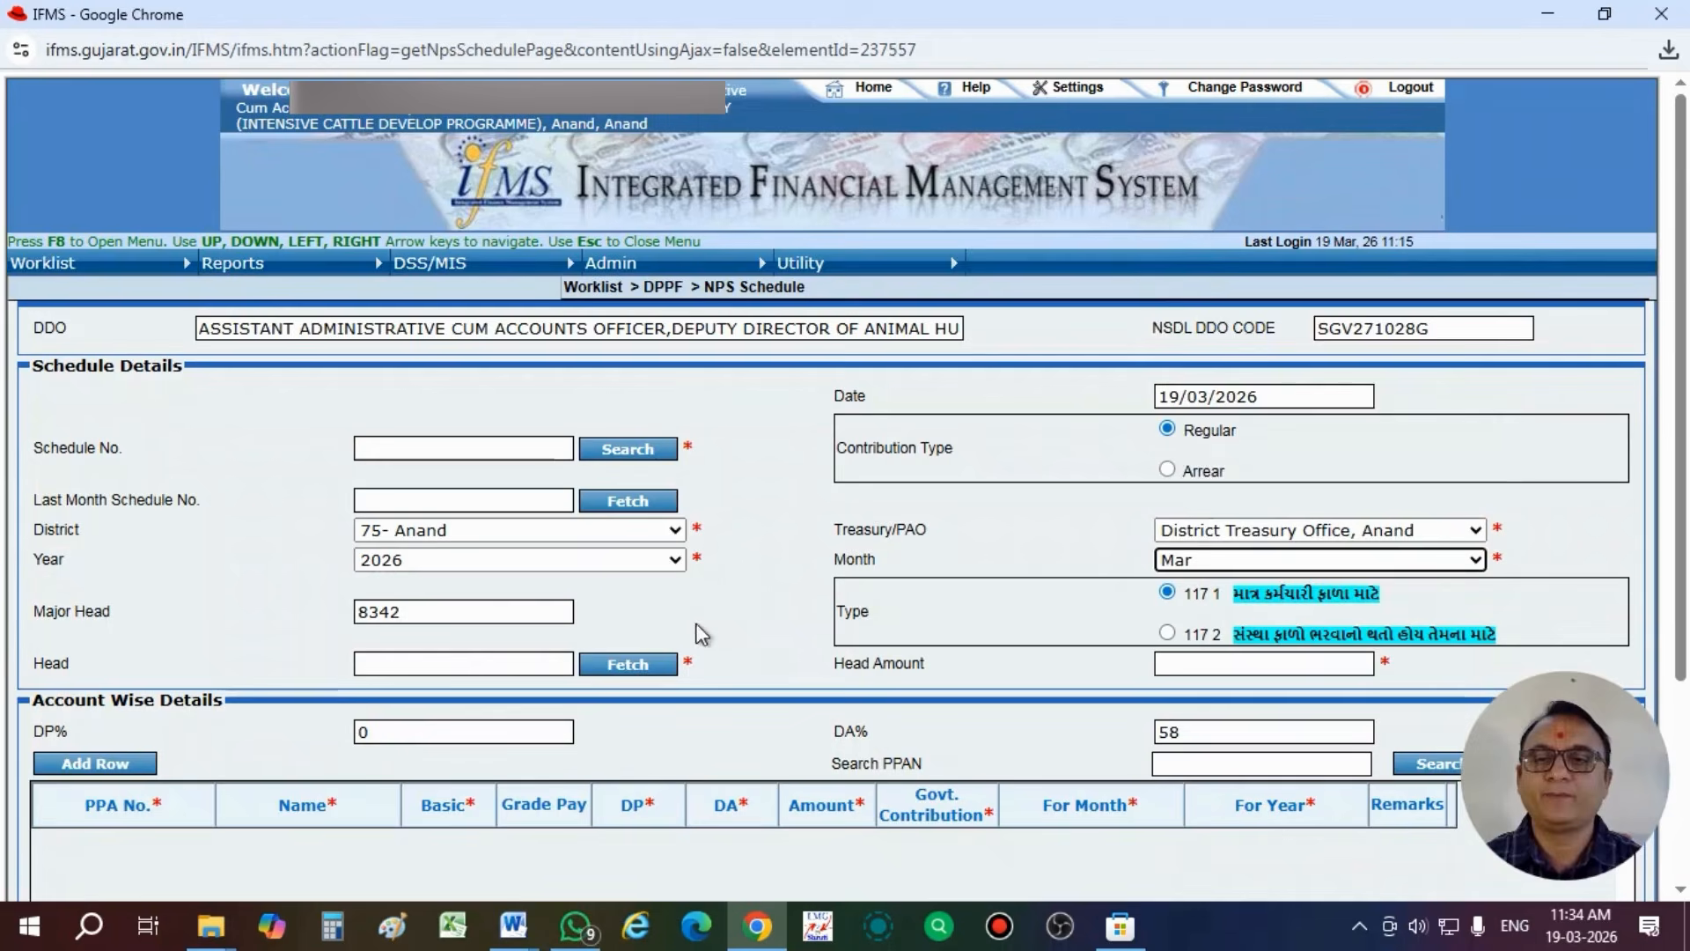
click(510, 663)
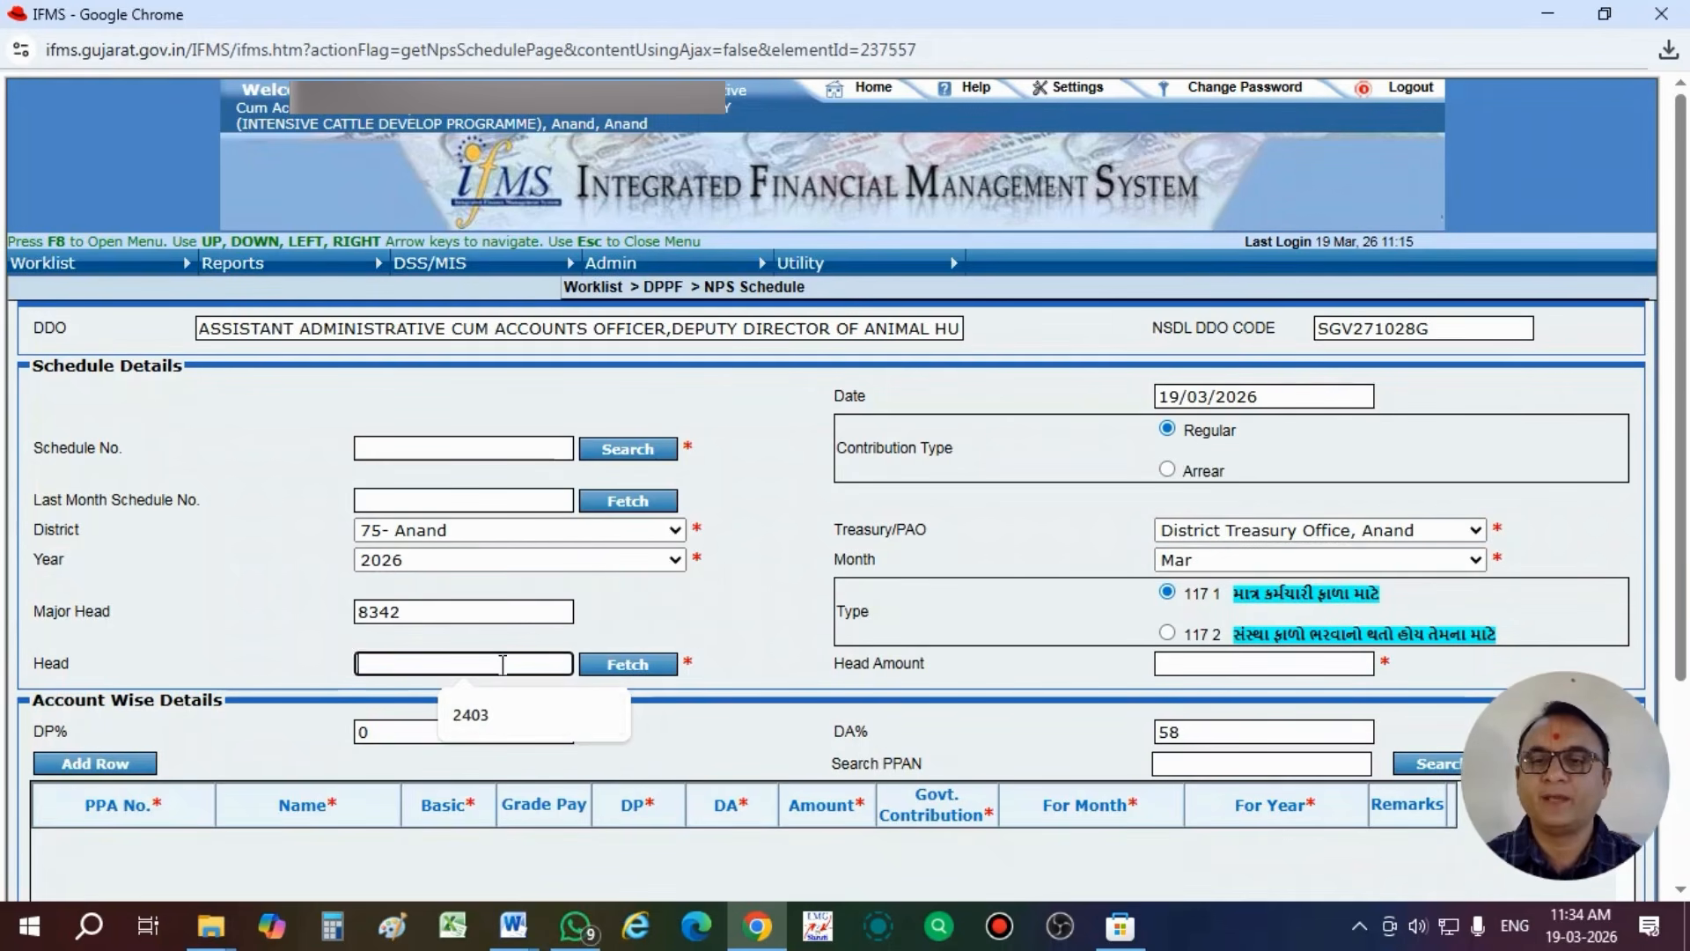
click(483, 716)
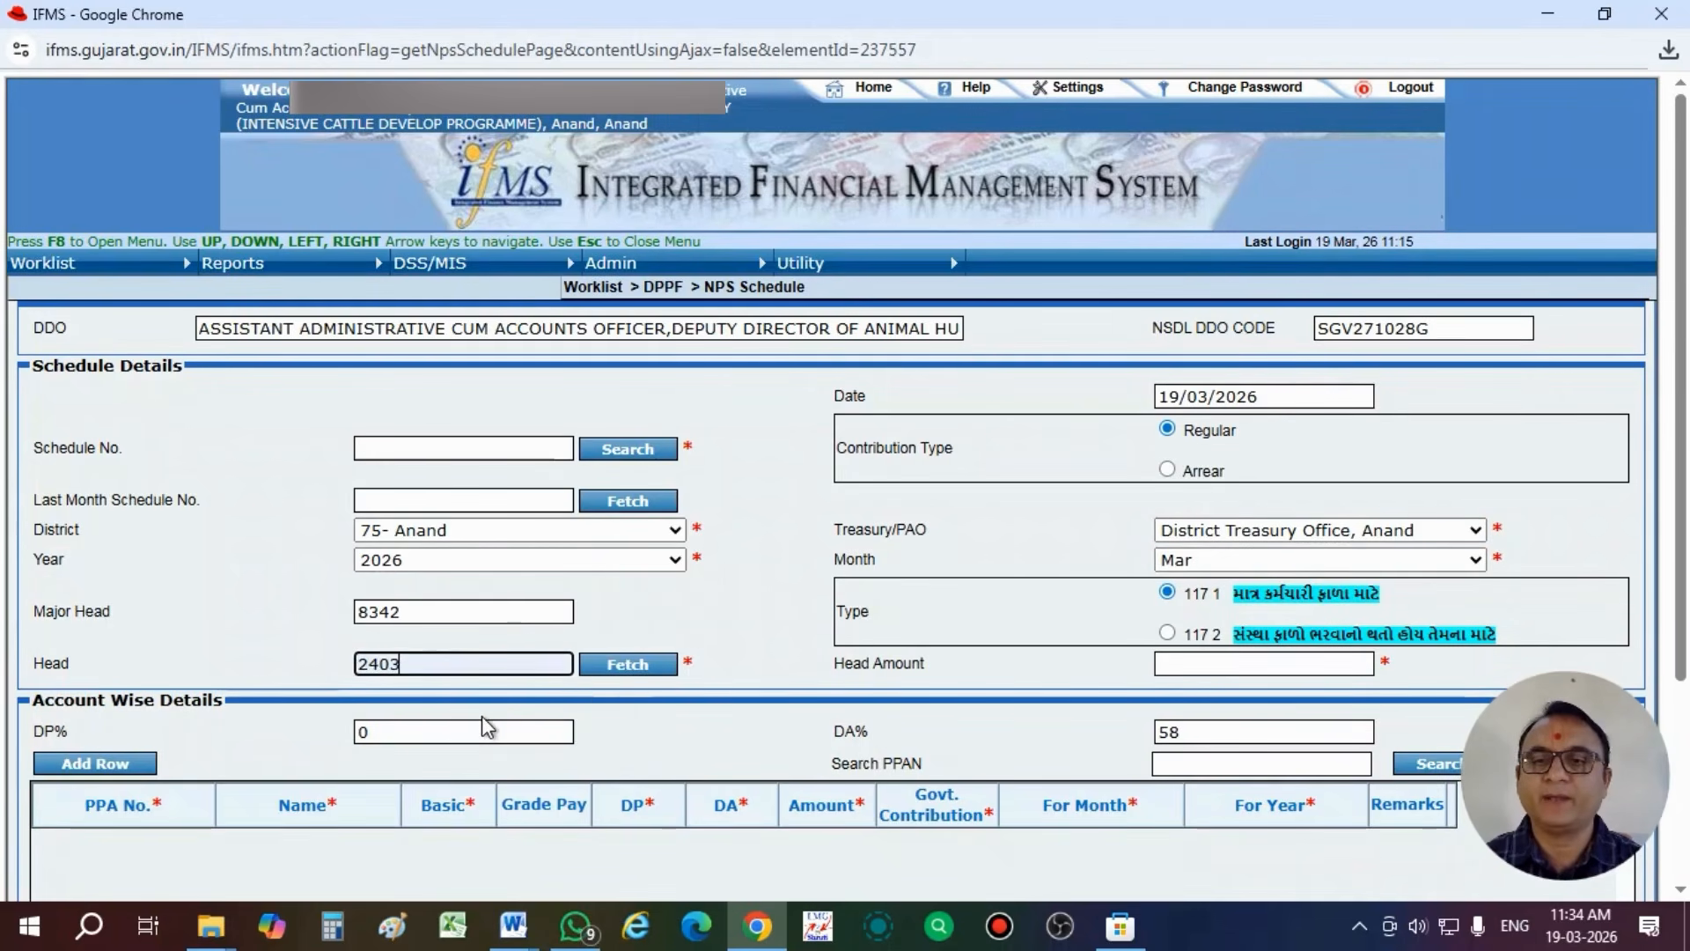
- Set the schedule's head amount to 4156 and add an empty row to the account wise details
click(1179, 667)
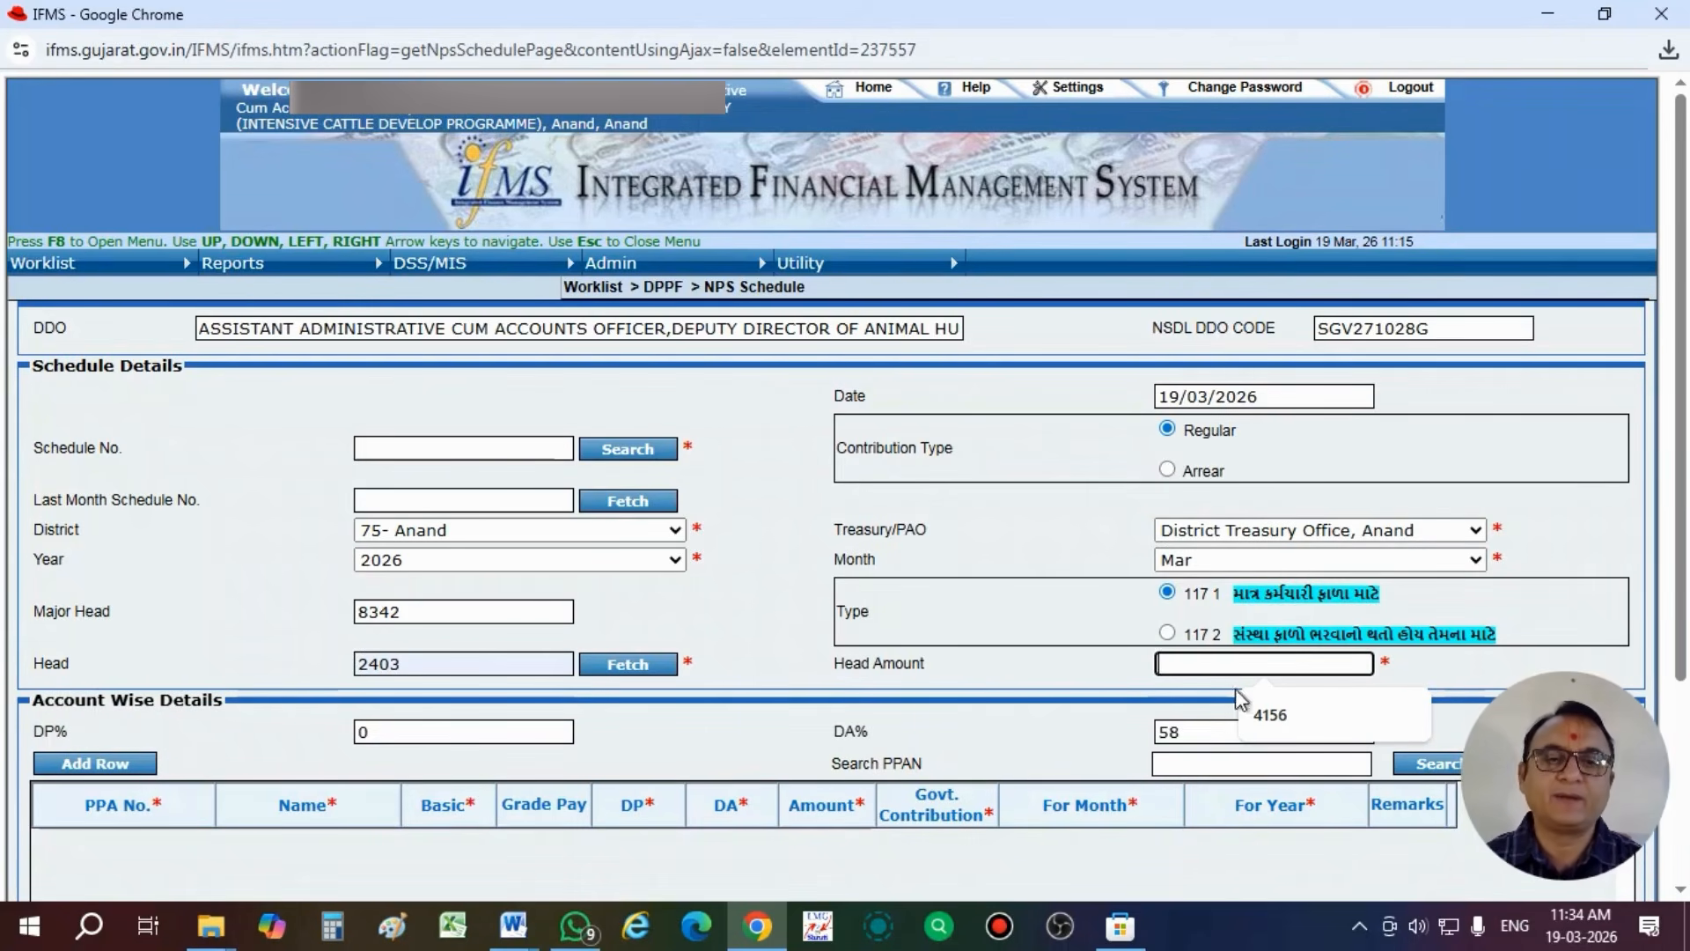
click(1270, 715)
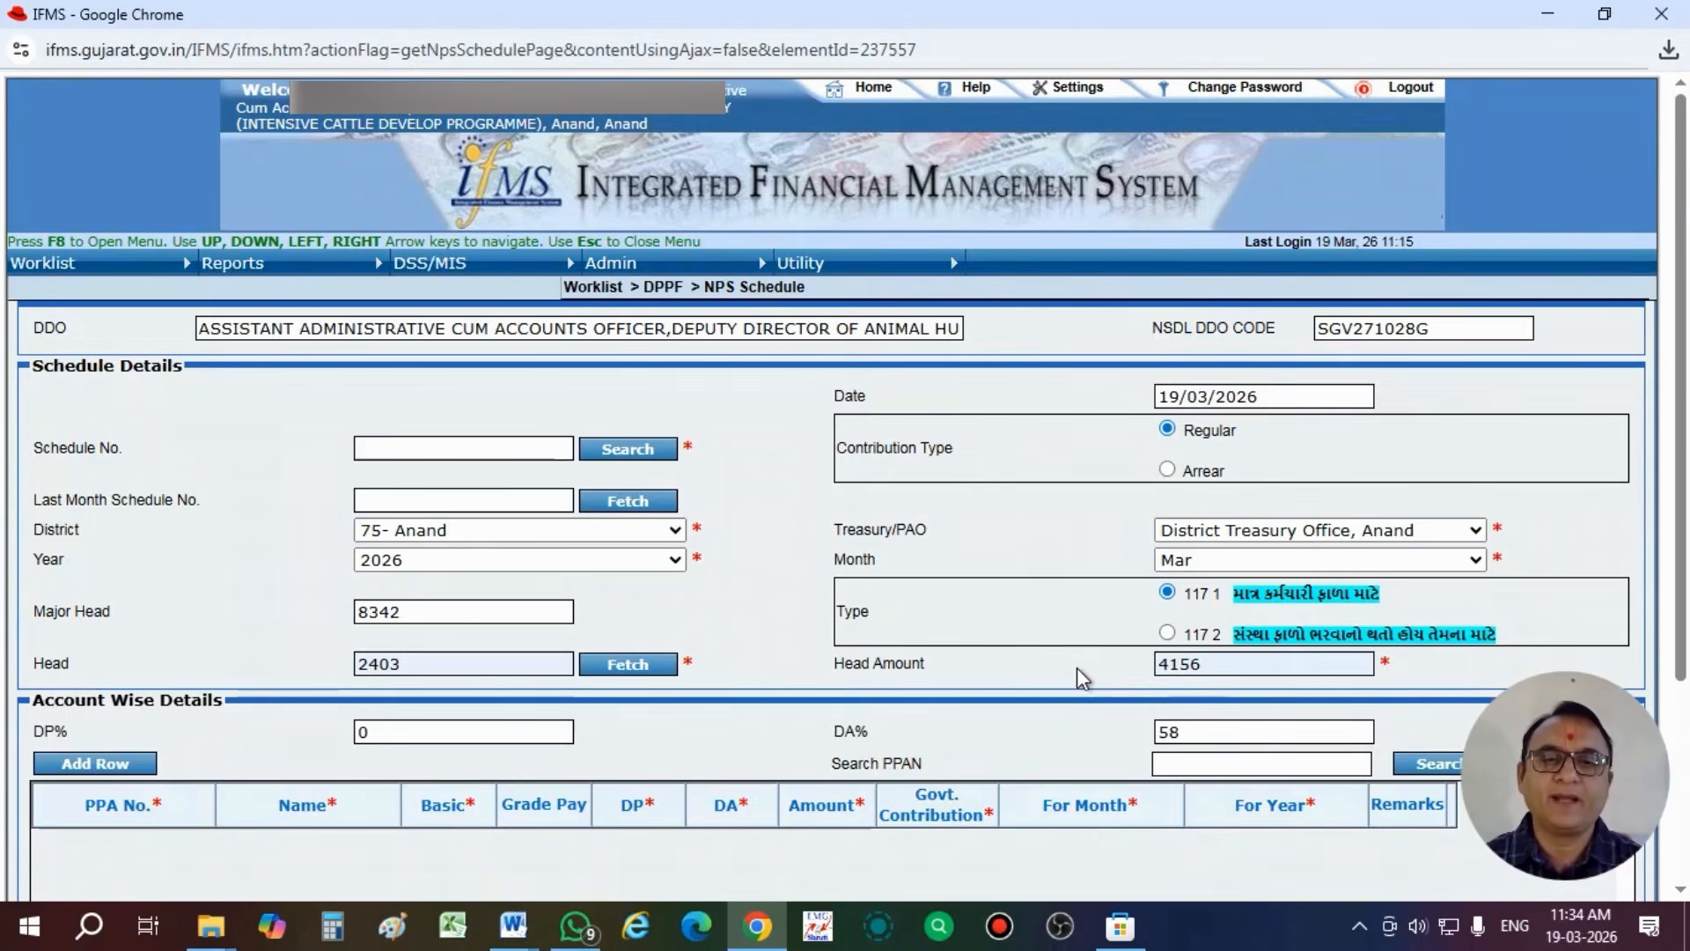
scroll(1076, 668, down, 3)
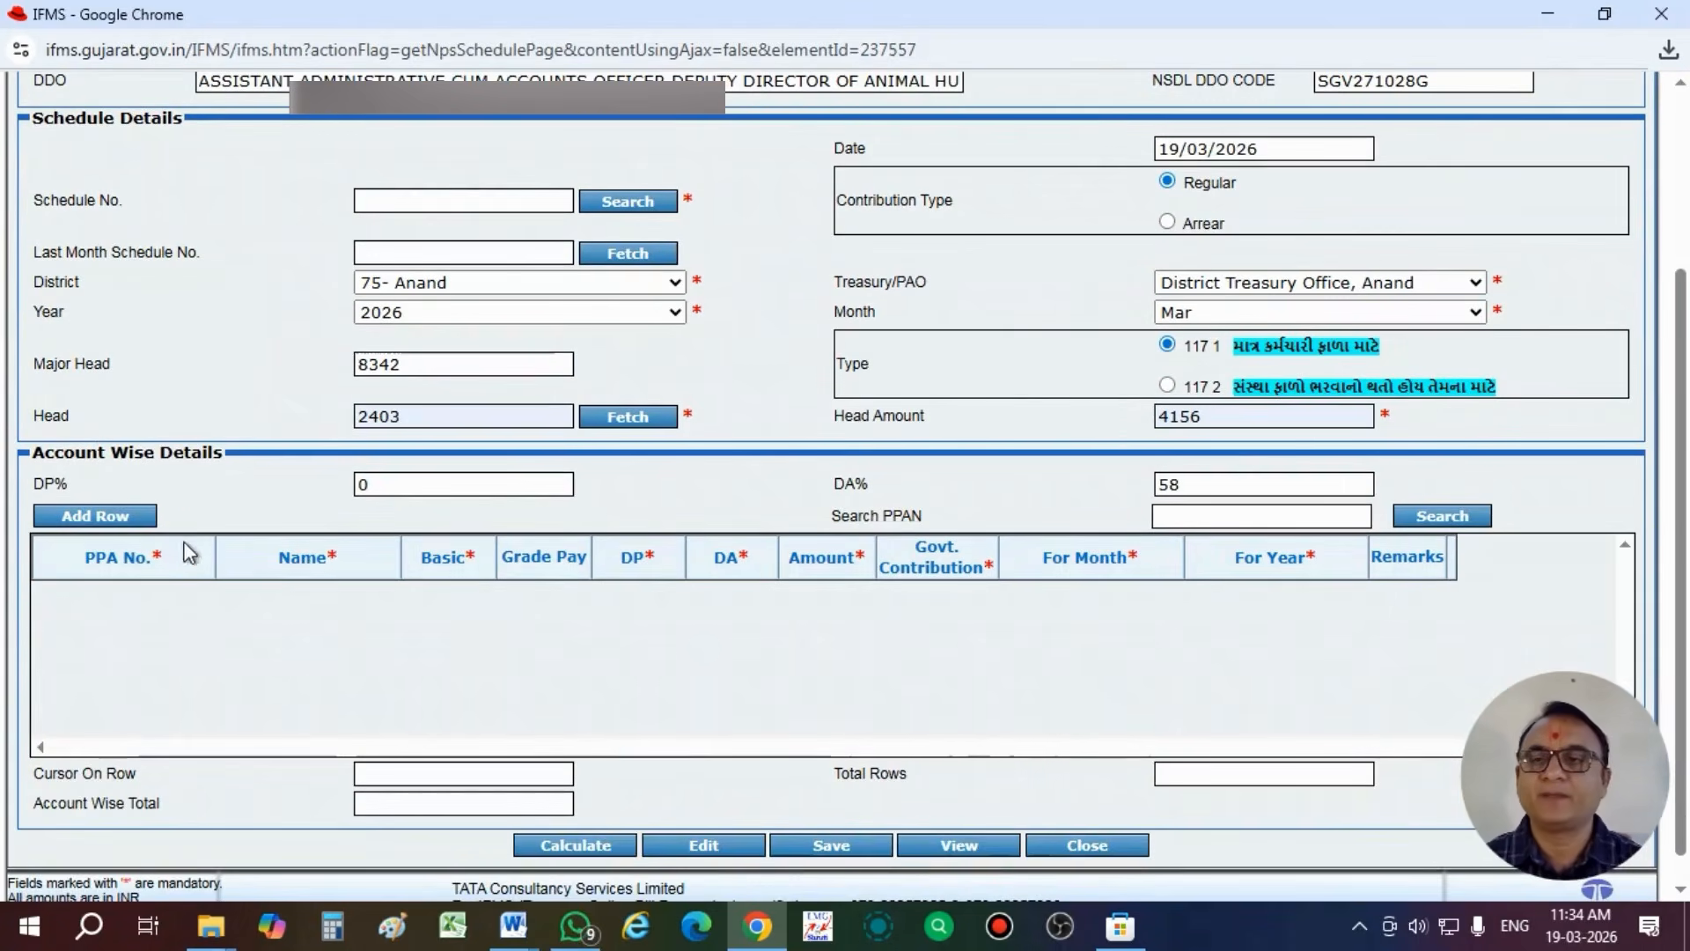
click(125, 517)
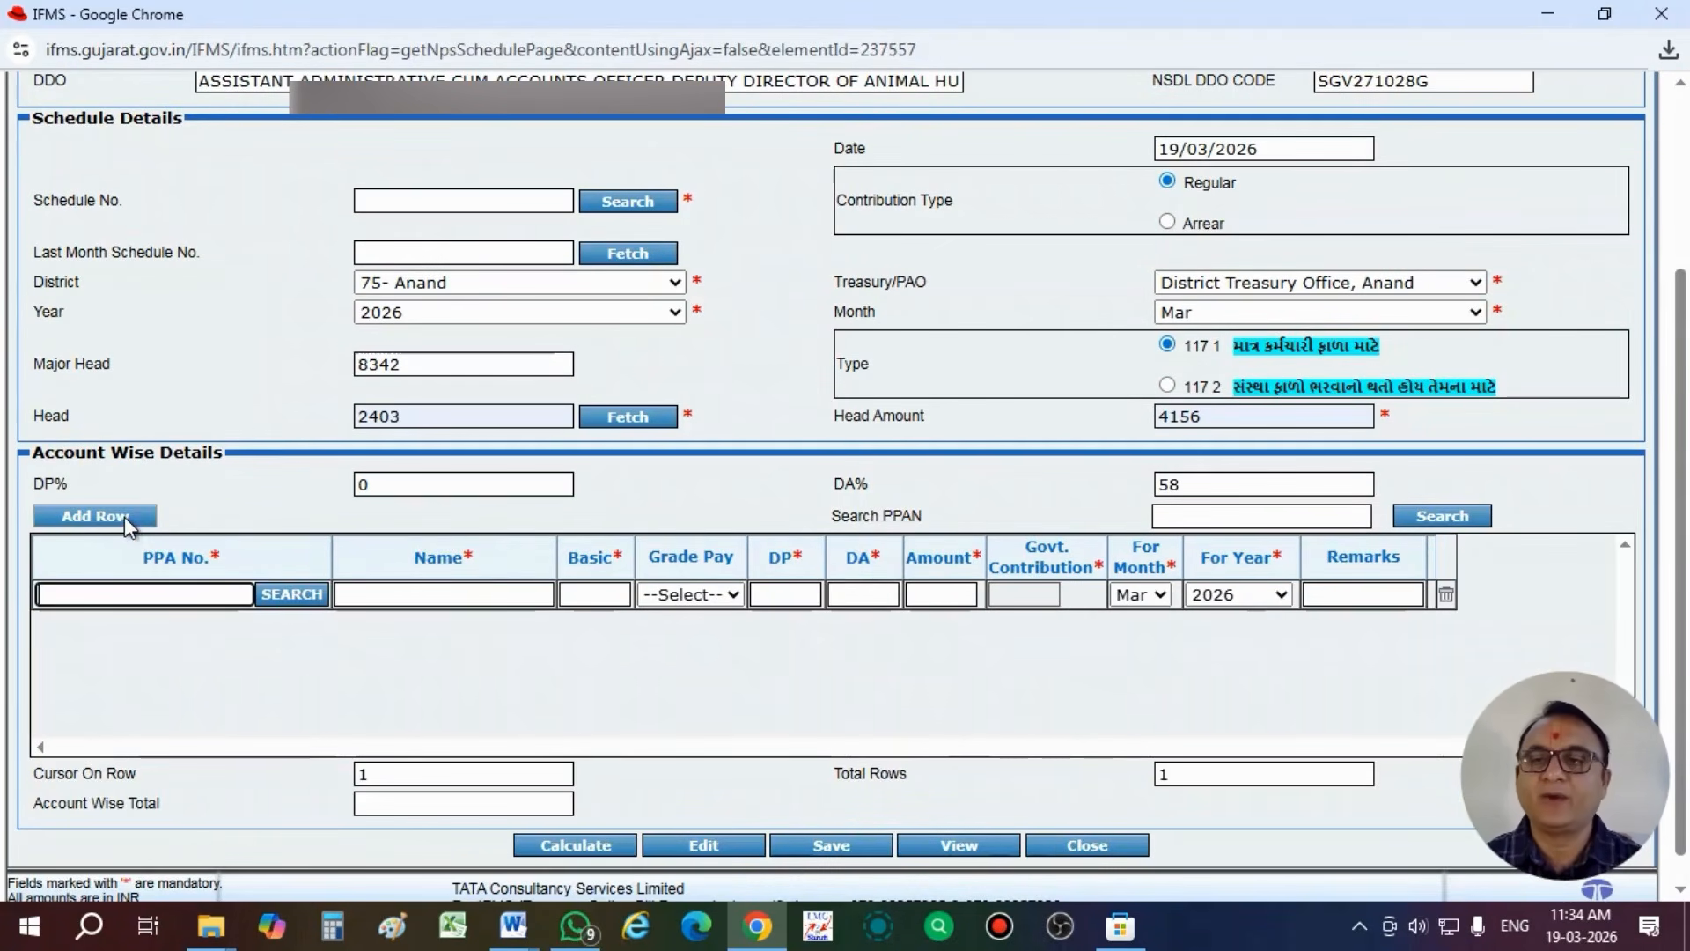
- Fill in the new subscriber's PPA number in the added row and set the basic pay to 26300
click(140, 596)
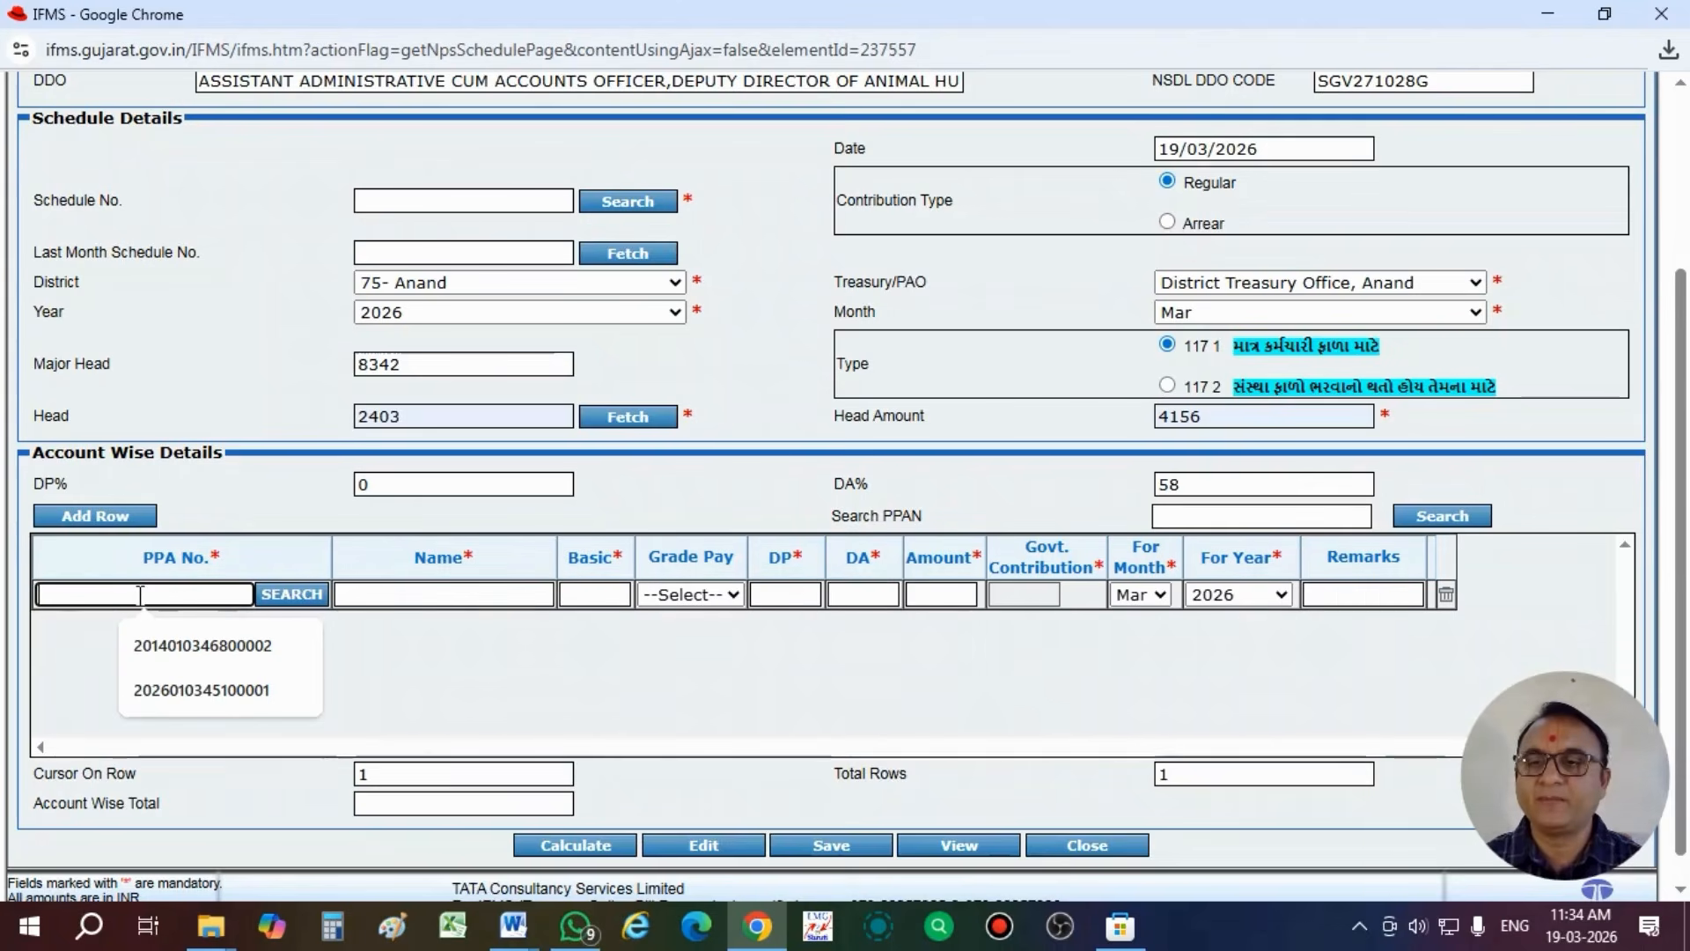
click(189, 692)
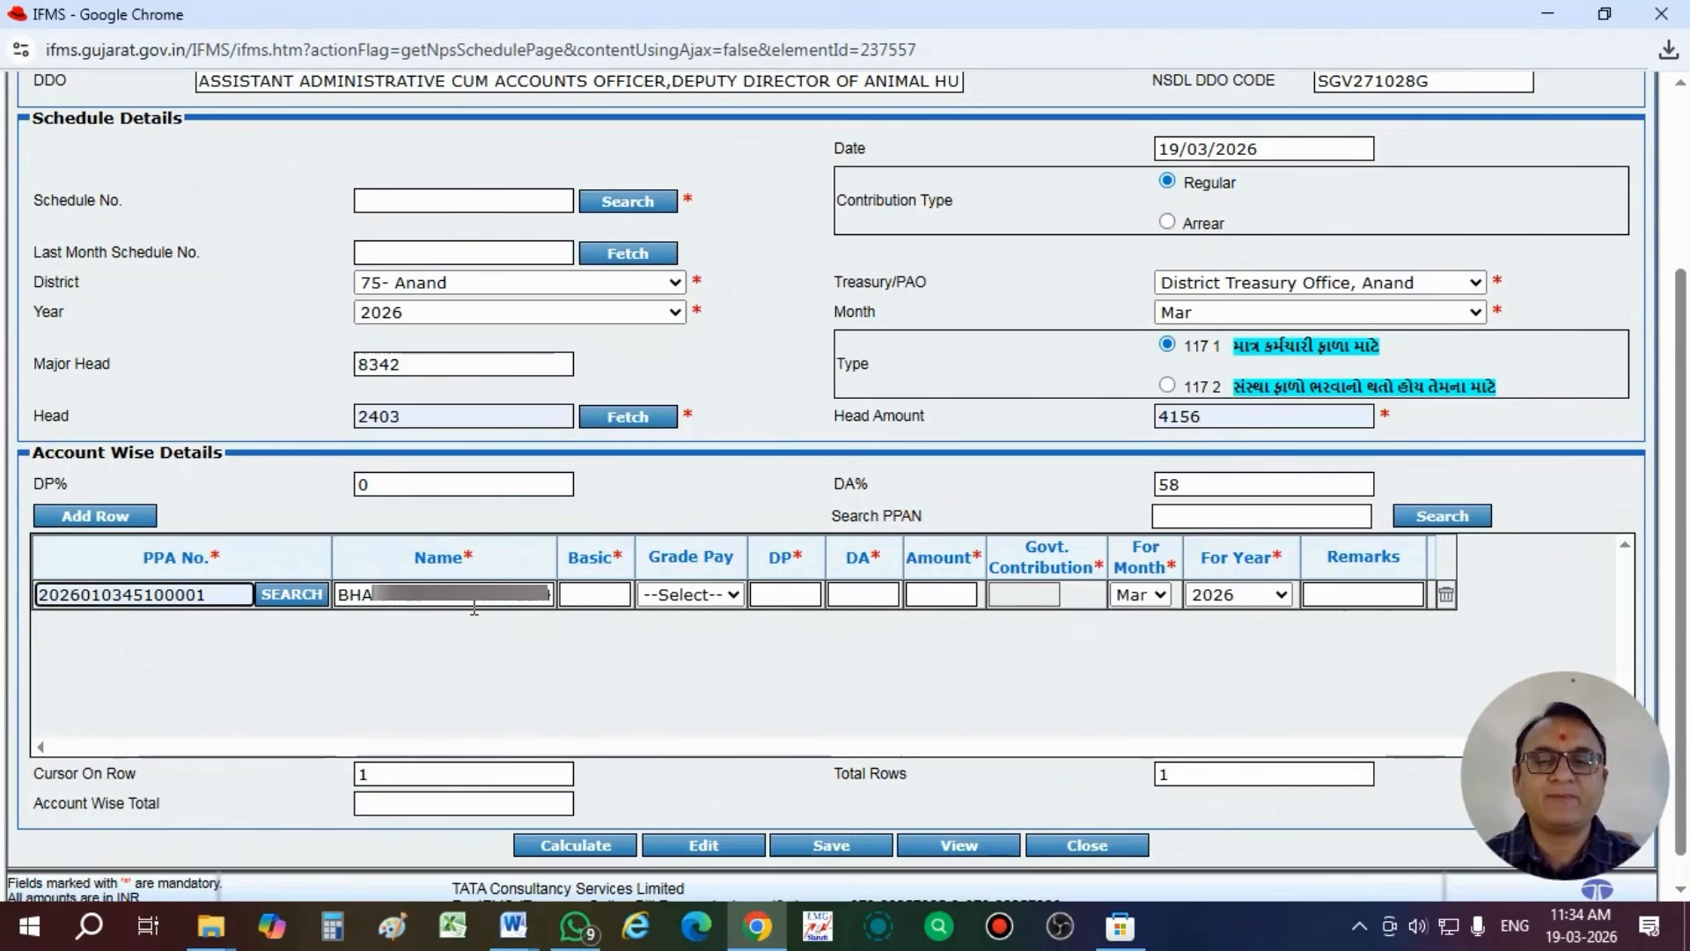
click(586, 599)
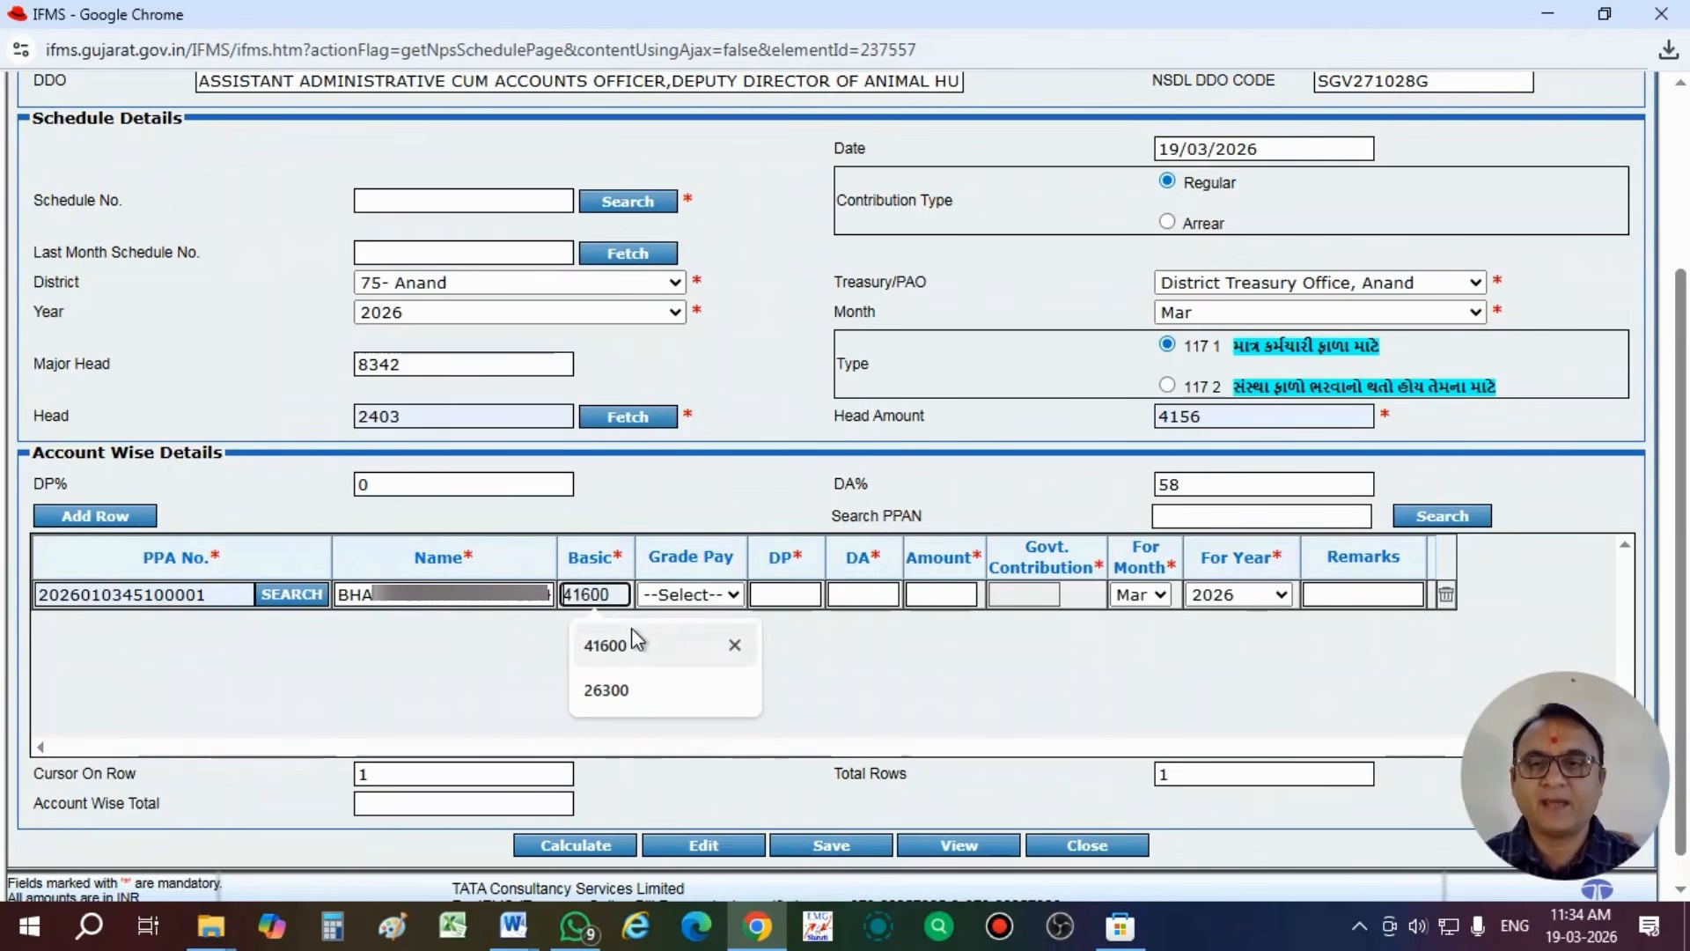
click(623, 691)
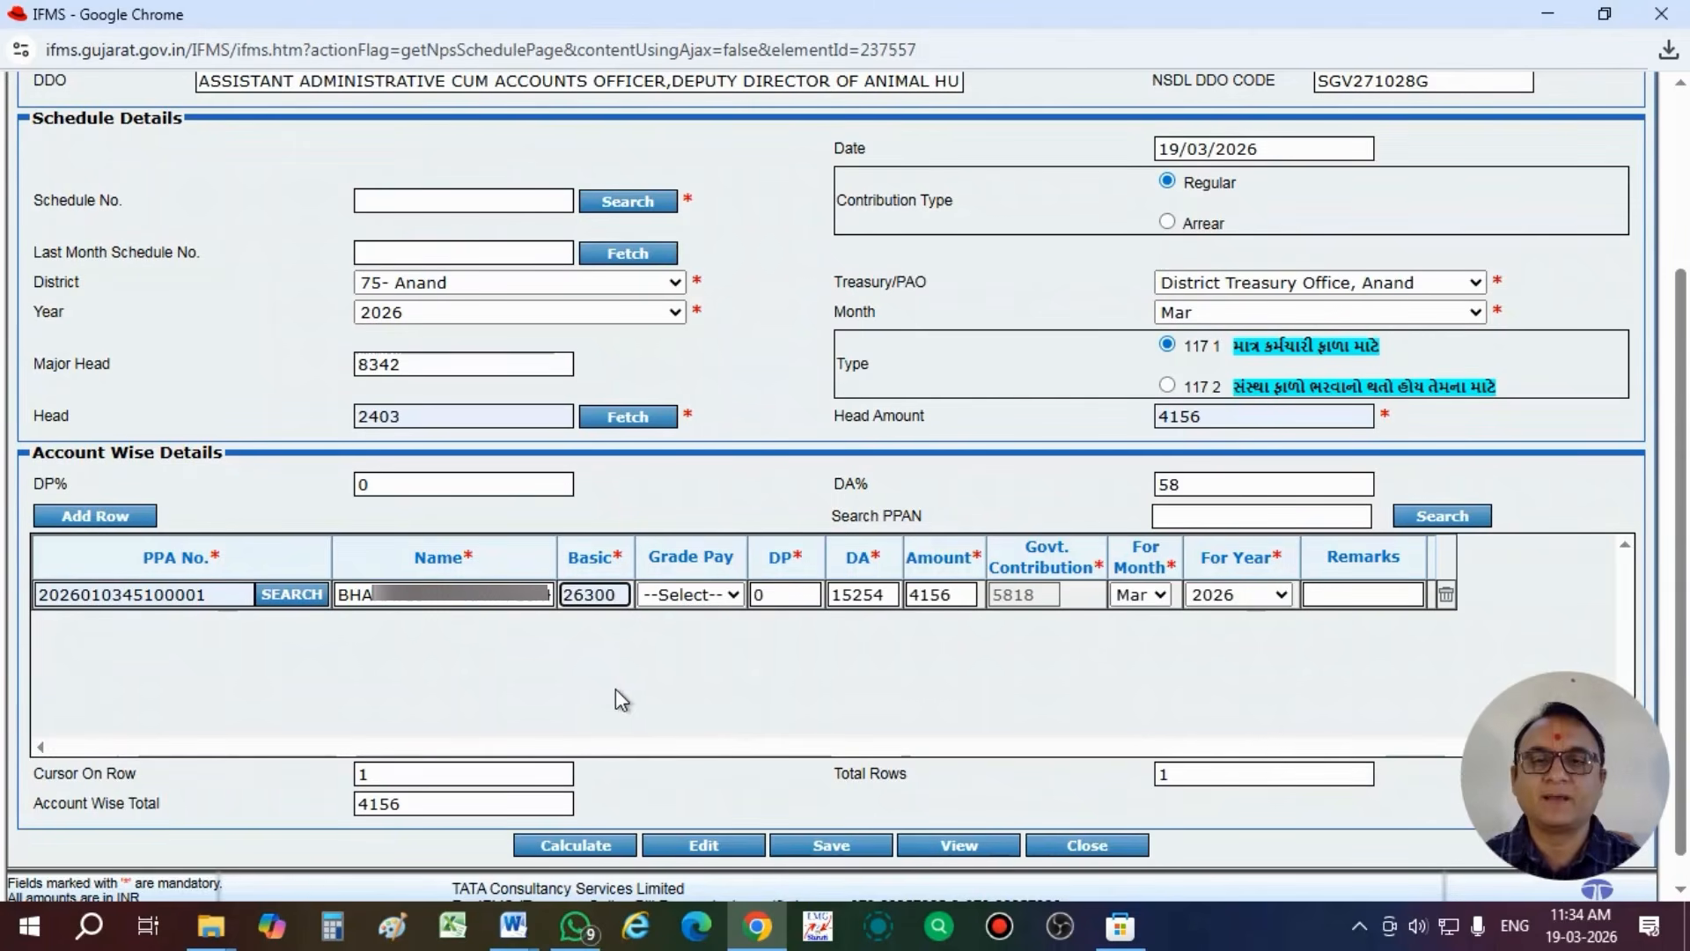